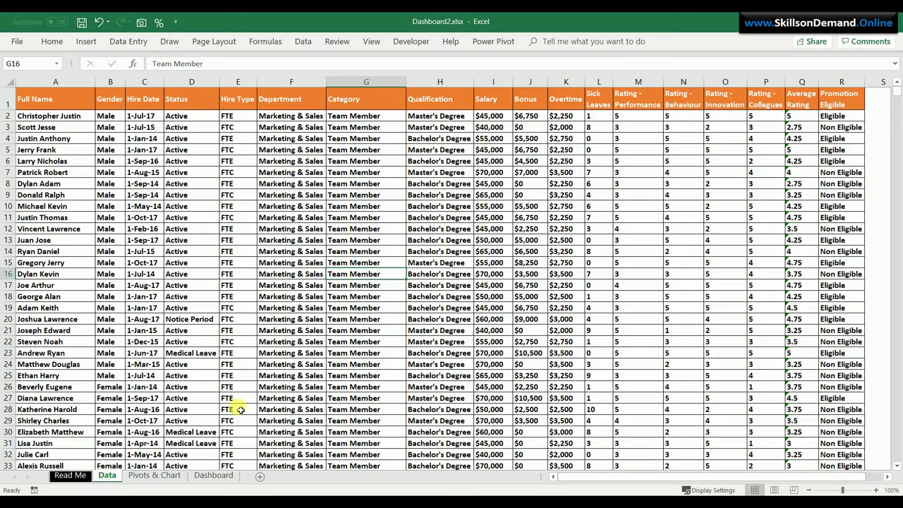
# Convert the employee data range A1:R406 into a table with headers and filter buttons
pyautogui.click(253, 345)
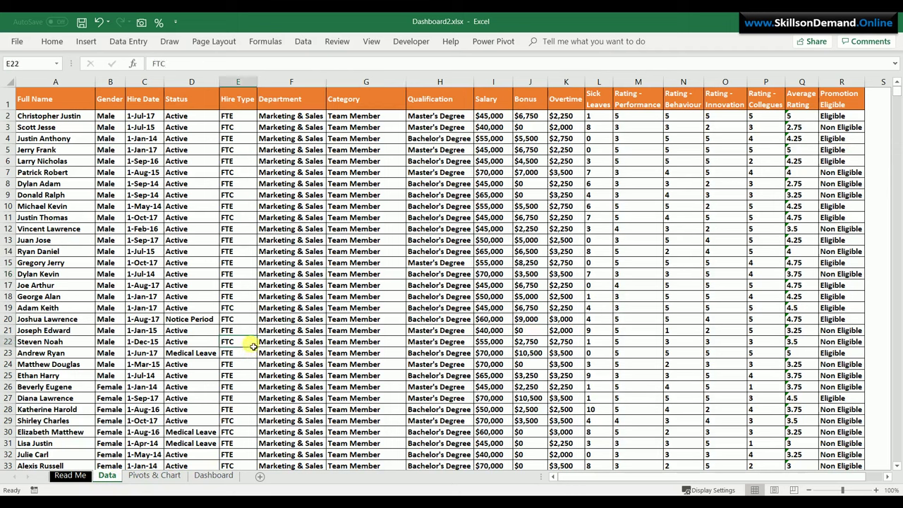
pyautogui.hotkey('ctrl', 'a')
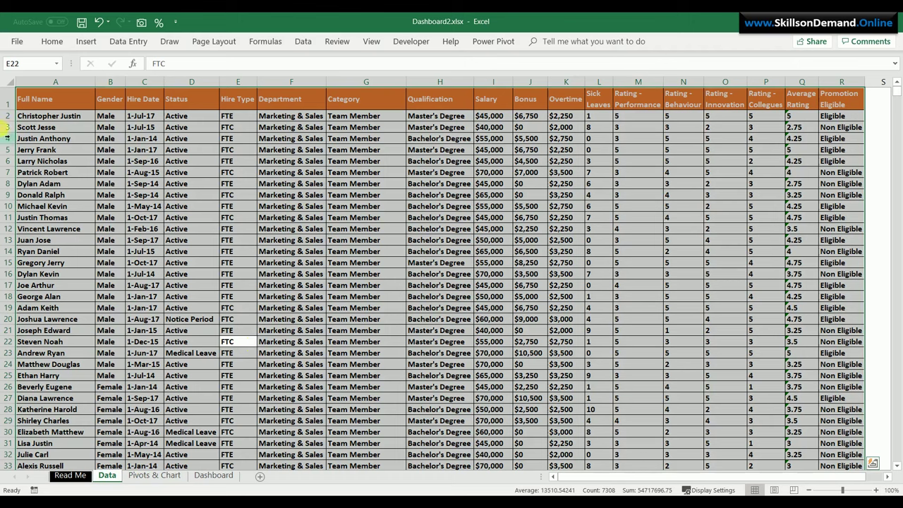
pyautogui.hotkey('ctrl', 't')
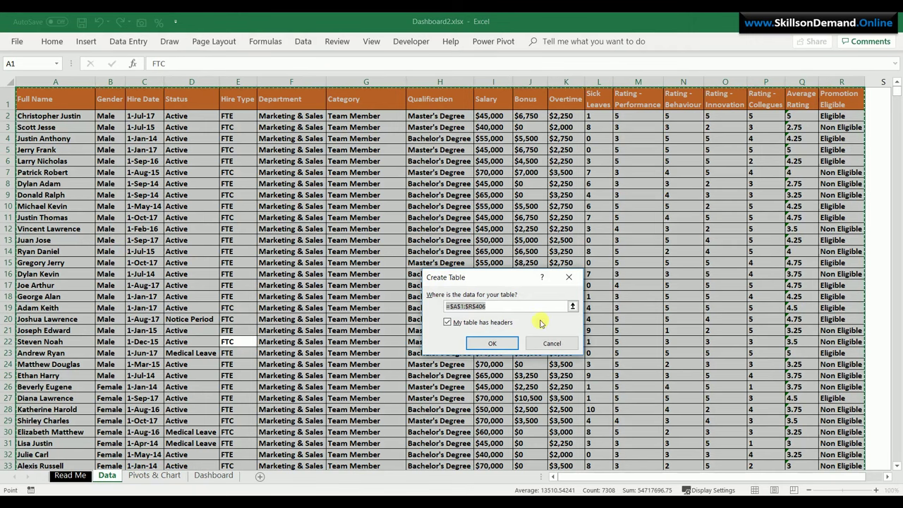
pyautogui.click(492, 344)
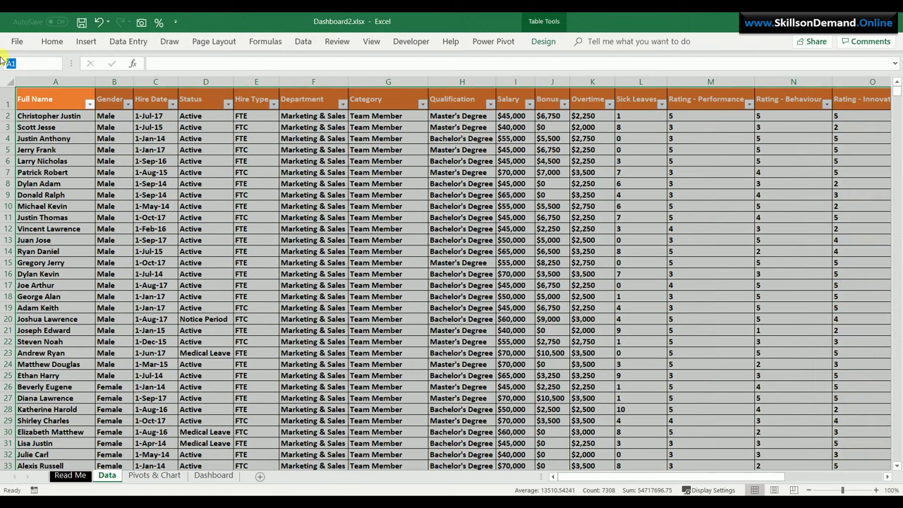
# Pin the ribbon permanently open and select the entire employee table
pyautogui.write('Data')
pyautogui.click(136, 171)
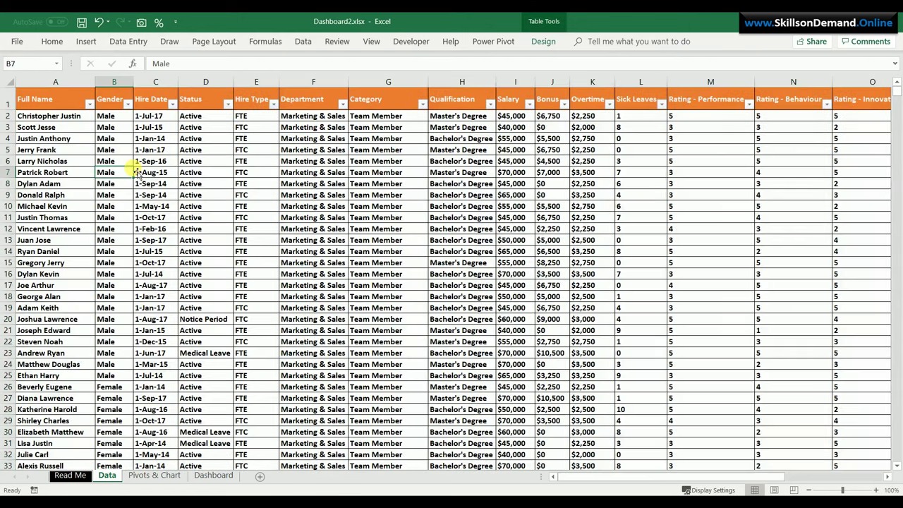
pyautogui.hotkey('ctrl', 'F1')
pyautogui.click(436, 274)
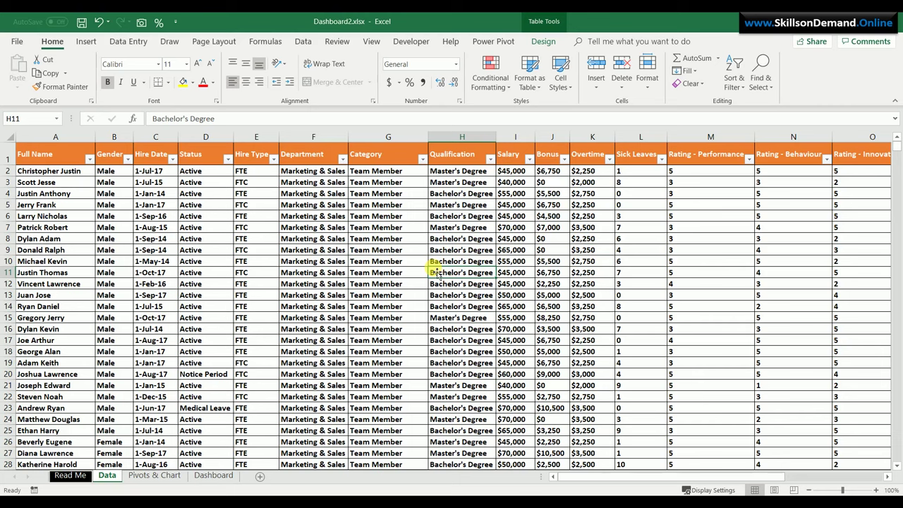
pyautogui.click(387, 282)
pyautogui.hotkey('ctrl', 'a')
pyautogui.hotkey('ctrl', 'a')
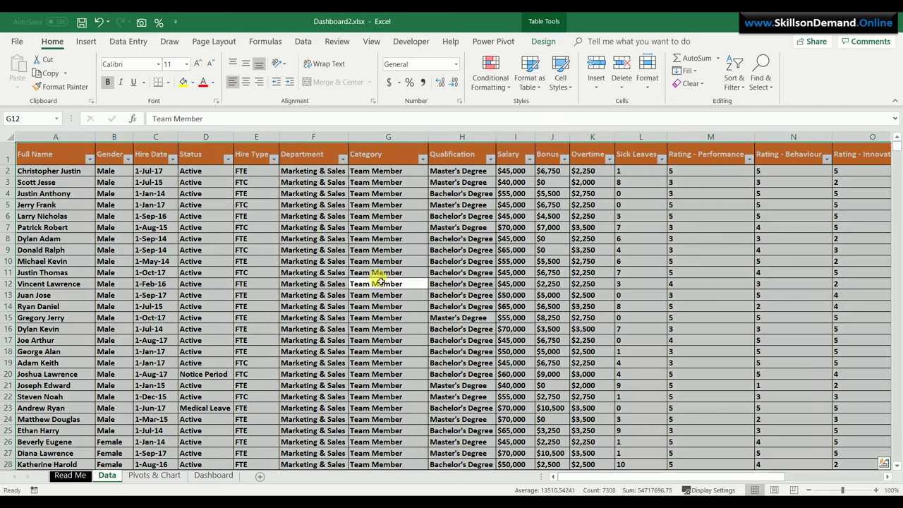
# Insert an empty PivotTable from Table1 at cell A4 of the 'Pivots & Chart' sheet
pyautogui.click(86, 42)
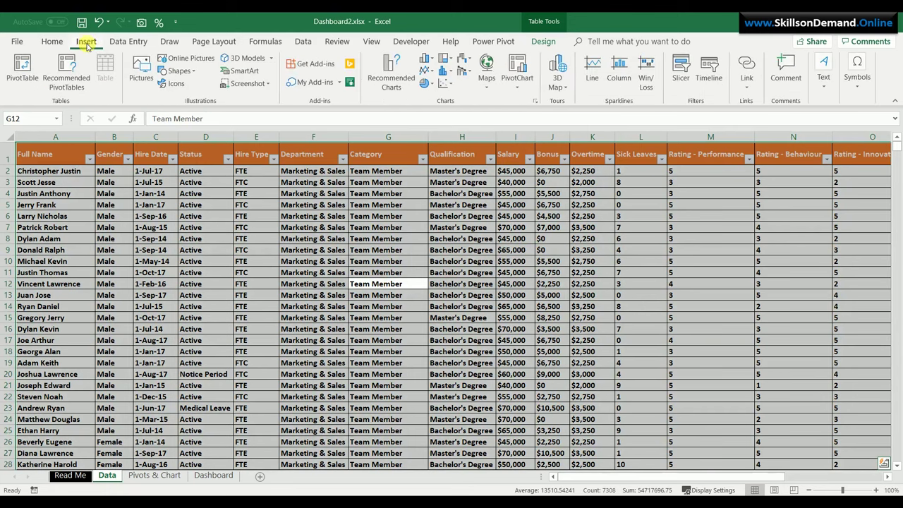
pyautogui.click(31, 60)
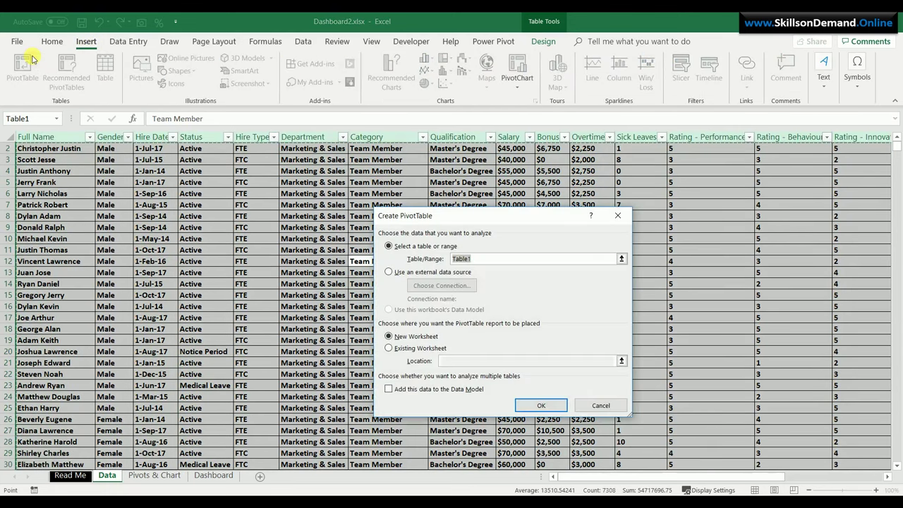
pyautogui.click(404, 350)
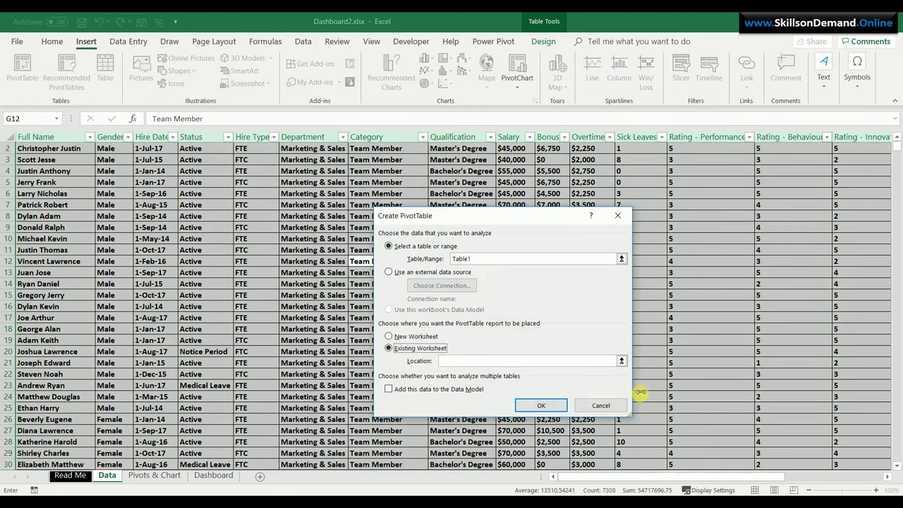
pyautogui.click(621, 360)
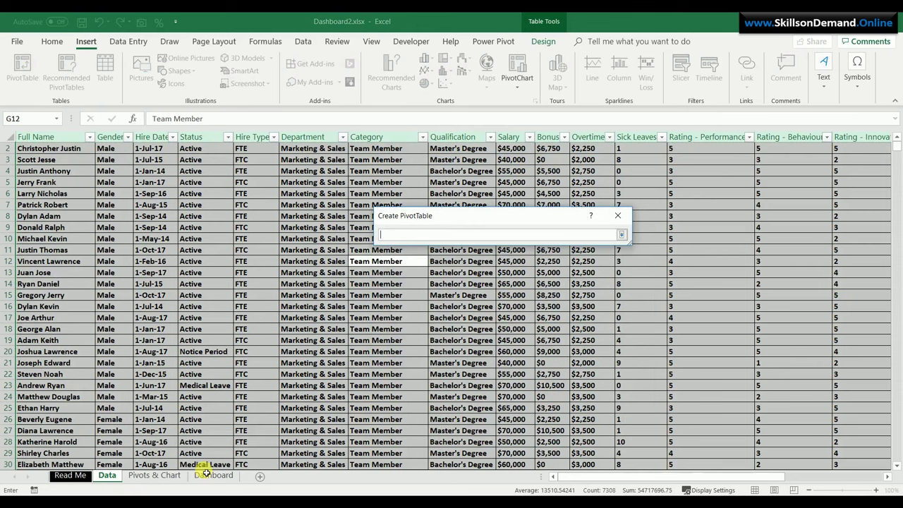
pyautogui.click(154, 475)
pyautogui.click(39, 184)
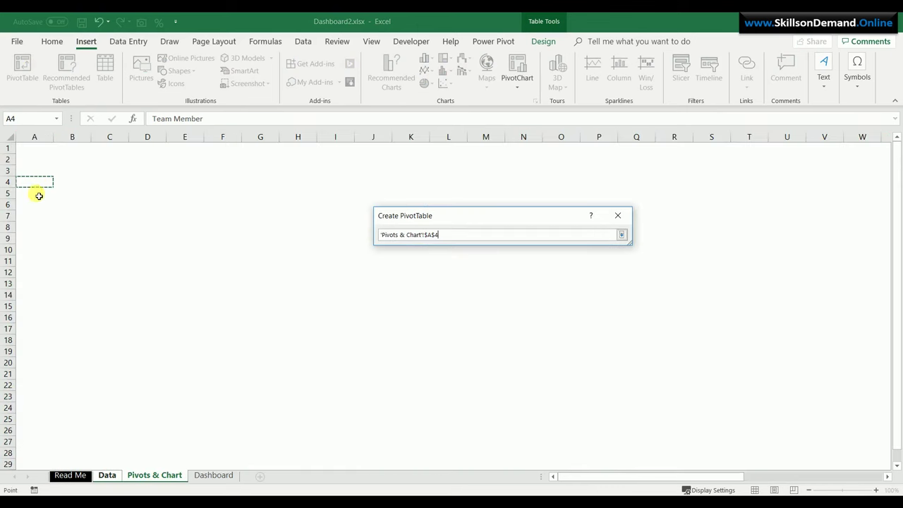
pyautogui.click(621, 234)
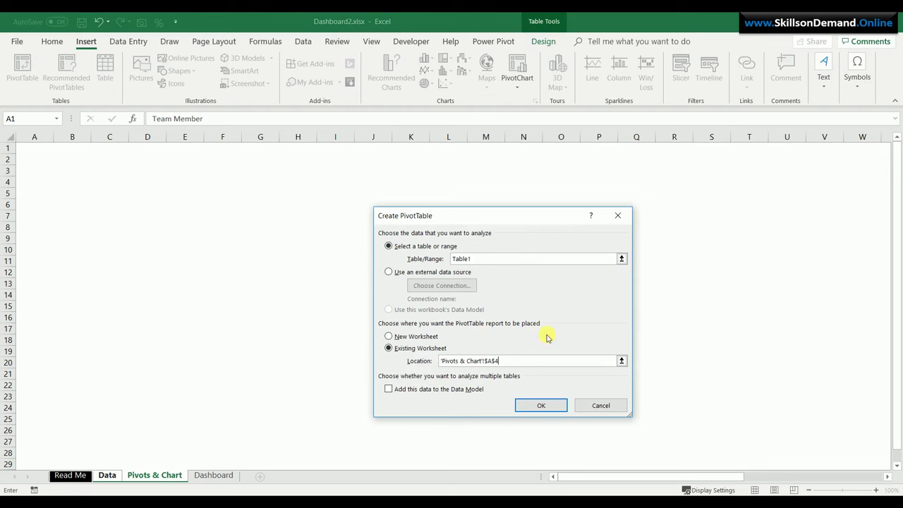
pyautogui.click(541, 406)
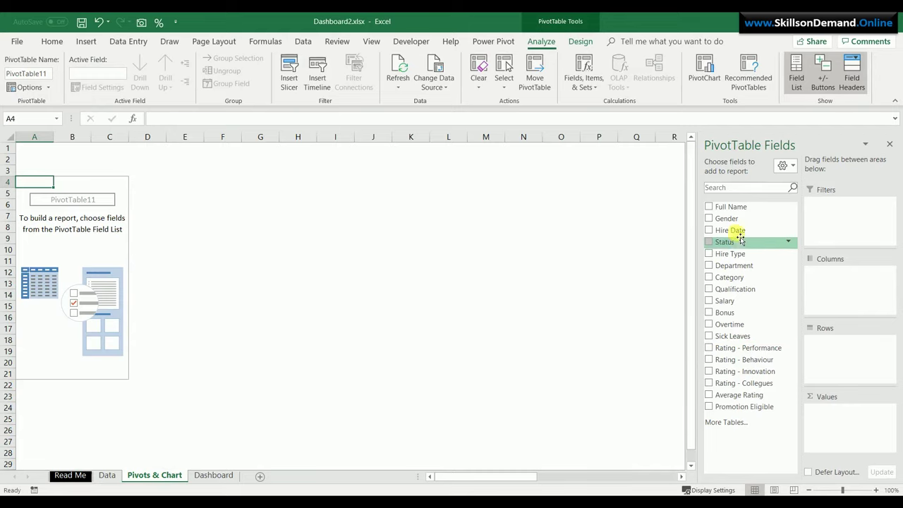
# Count employees by Gender (Female 266, Male 139, total 405) and copy the pivot A4:B7
pyautogui.moveTo(734, 225); pyautogui.dragTo(851, 362)
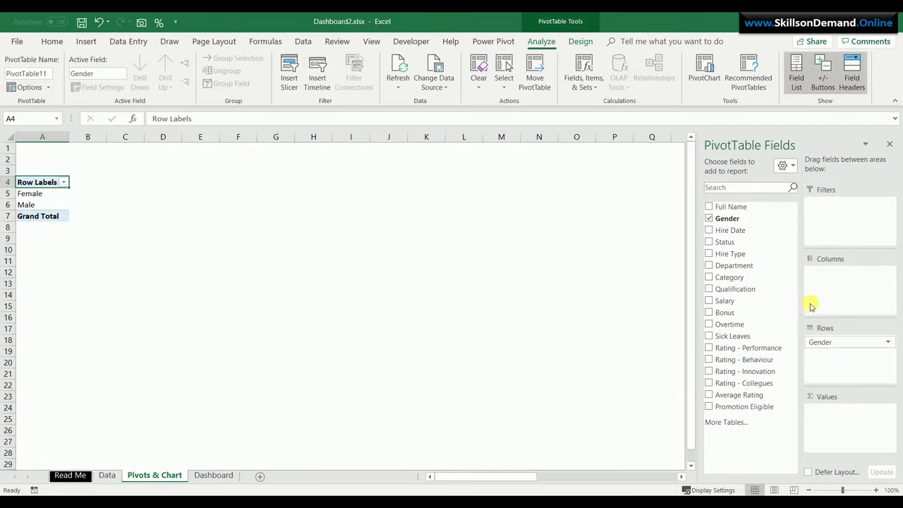
pyautogui.moveTo(749, 221); pyautogui.dragTo(854, 432)
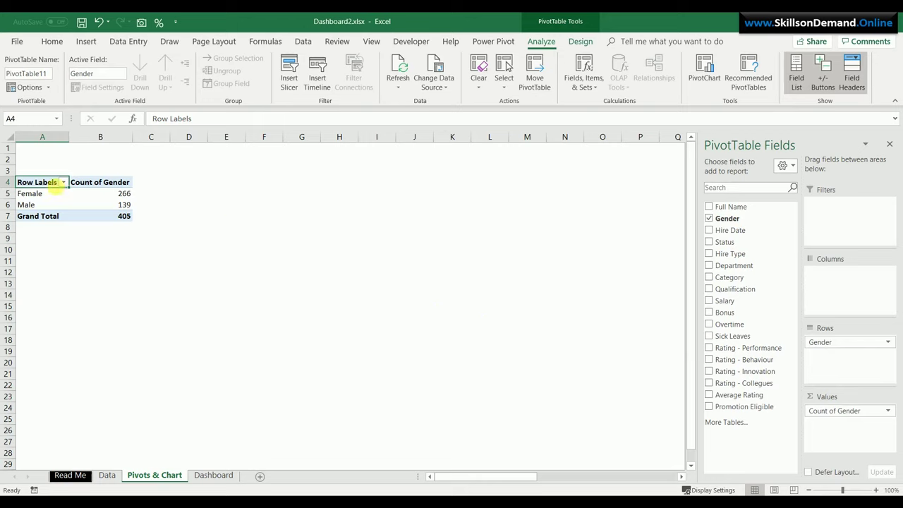
pyautogui.moveTo(37, 184); pyautogui.dragTo(110, 218)
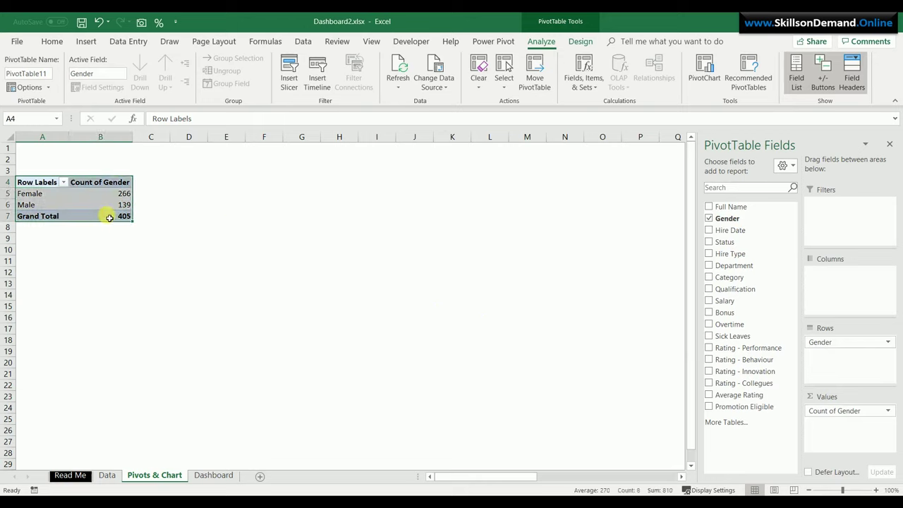
pyautogui.hotkey('ctrl', 'c')
# Paste the copied gender pivot as plain values at A10
pyautogui.click(28, 250)
pyautogui.rightClick(28, 250)
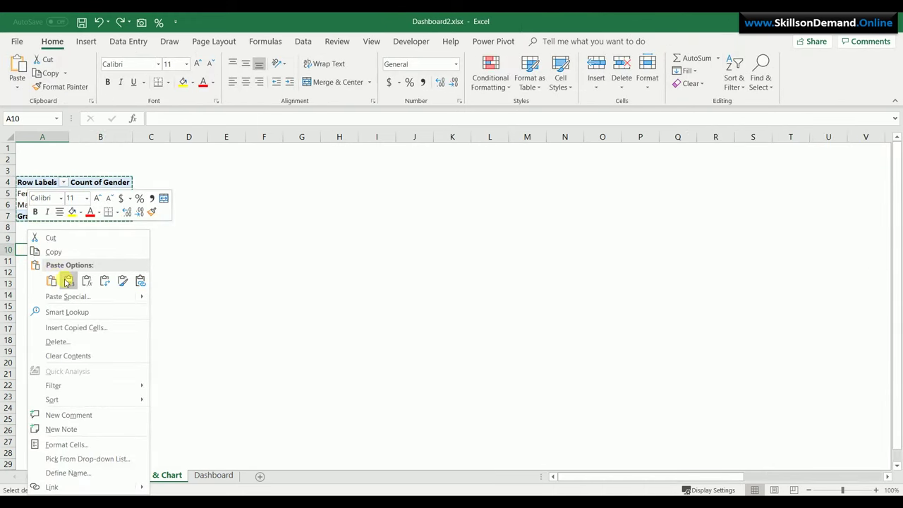
pyautogui.click(67, 281)
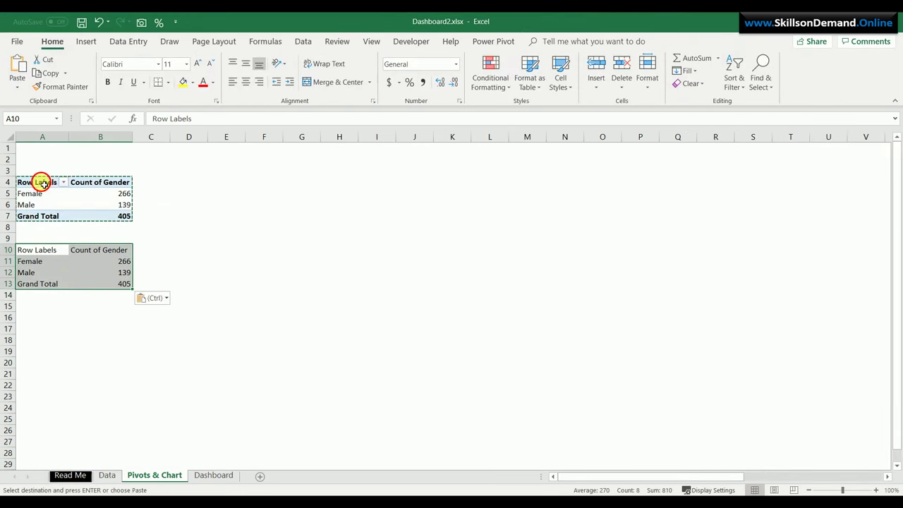
# Apply the original pivot's formatting from A4:B7 onto A10:B13 with Format Painter
pyautogui.moveTo(41, 182); pyautogui.dragTo(120, 214)
pyautogui.click(65, 86)
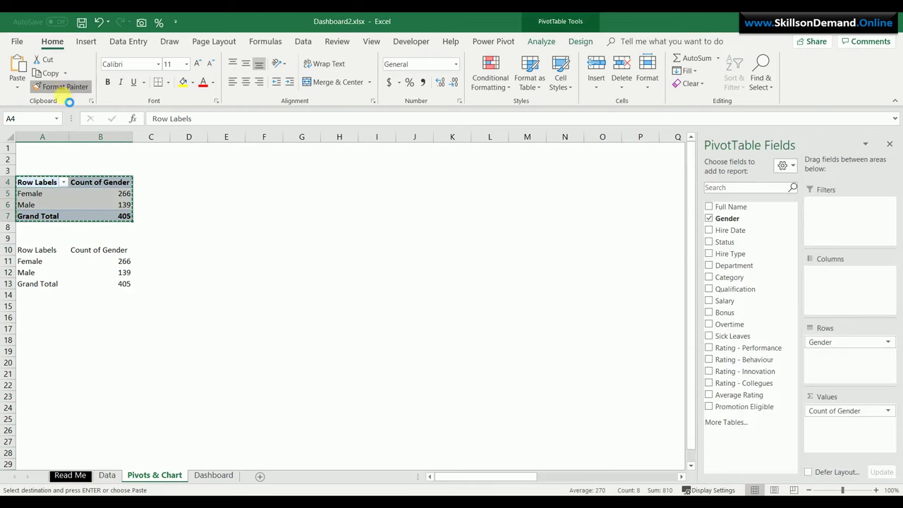
pyautogui.moveTo(32, 251); pyautogui.dragTo(102, 284)
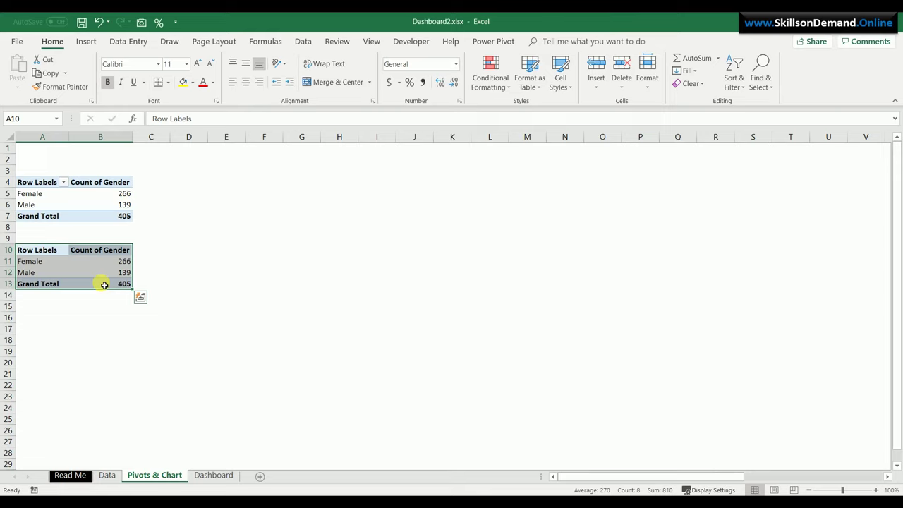
# Fill B11, B12 and B13 with GETPIVOTDATA formulas referencing the pivot cells B5, B6 and B7
pyautogui.click(126, 262)
pyautogui.write('=')
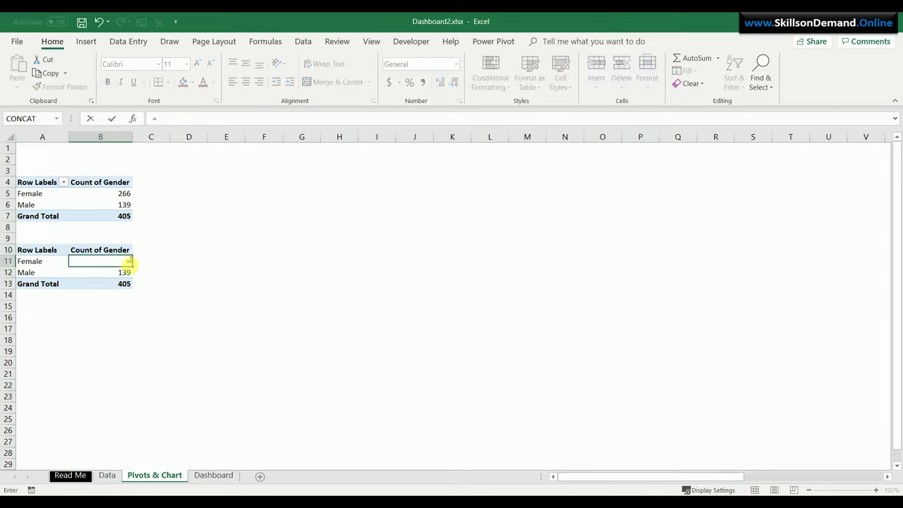
pyautogui.click(122, 195)
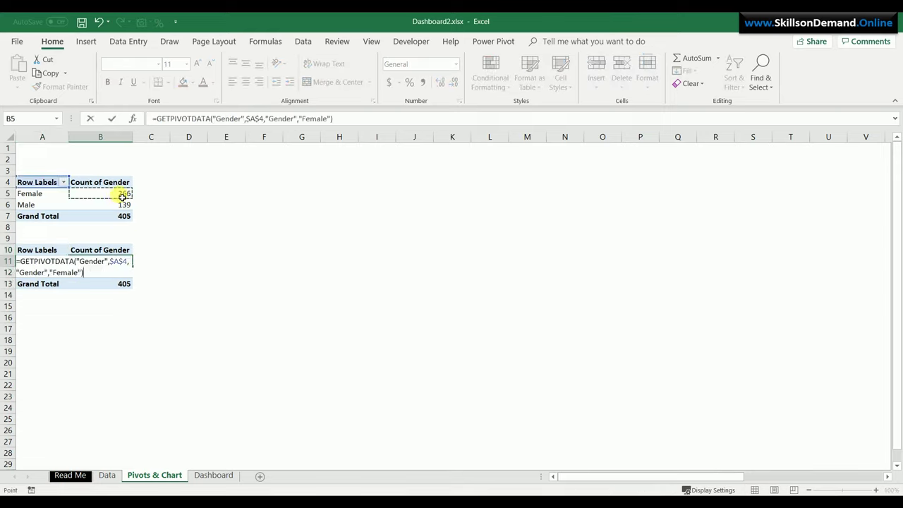
pyautogui.press('Return')
pyautogui.write('=')
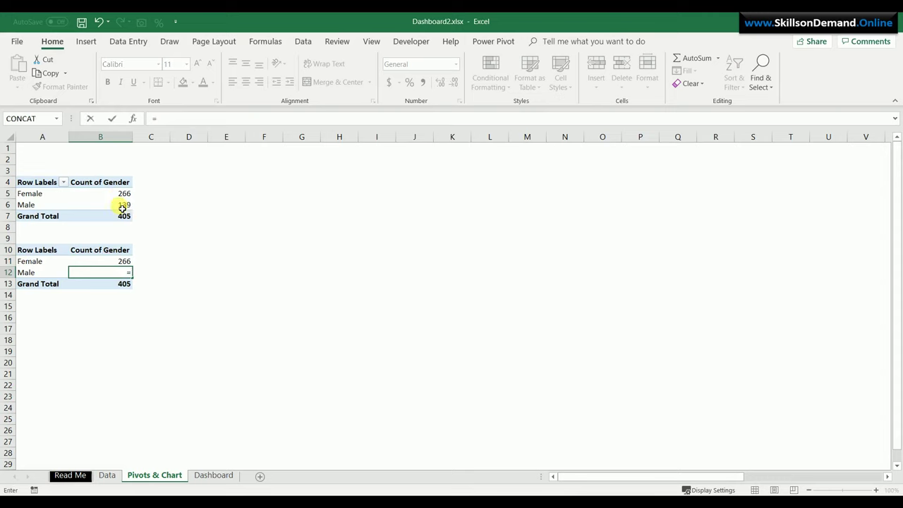
pyautogui.click(122, 207)
pyautogui.press('Return')
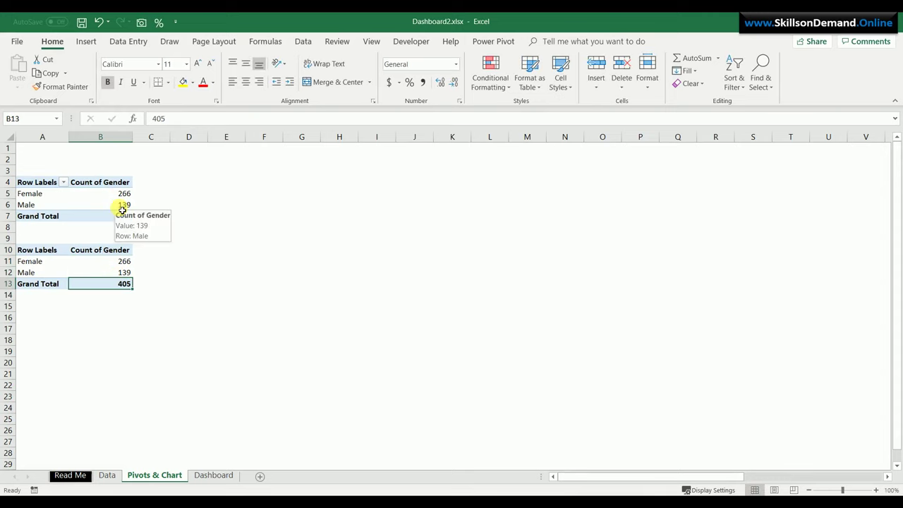
pyautogui.write('=')
pyautogui.click(122, 218)
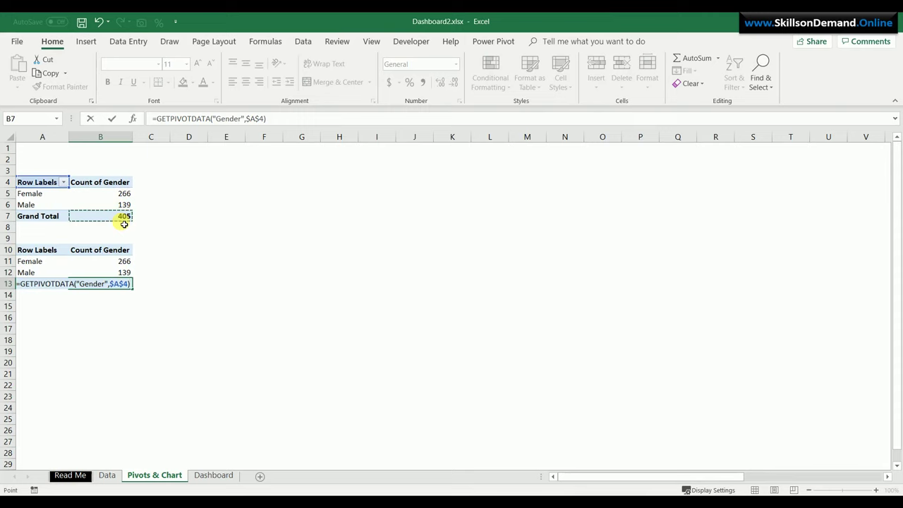
pyautogui.press('Return')
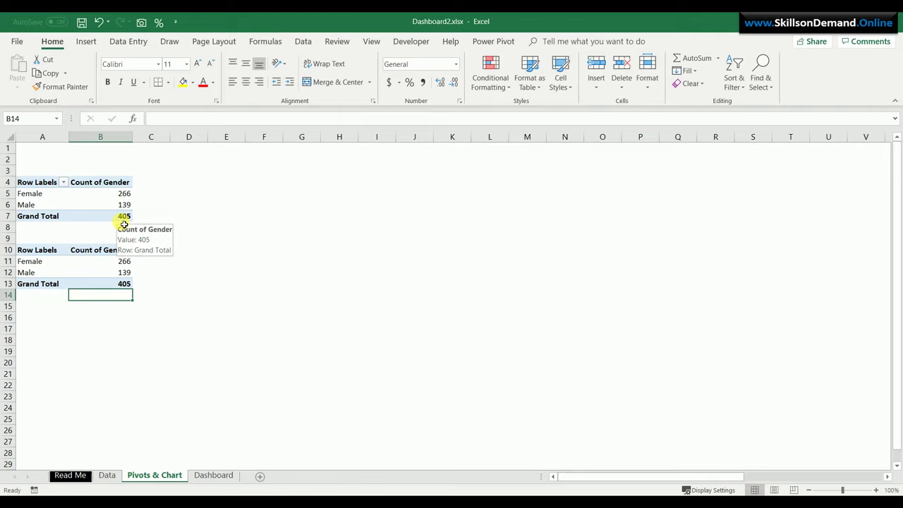
pyautogui.click(121, 262)
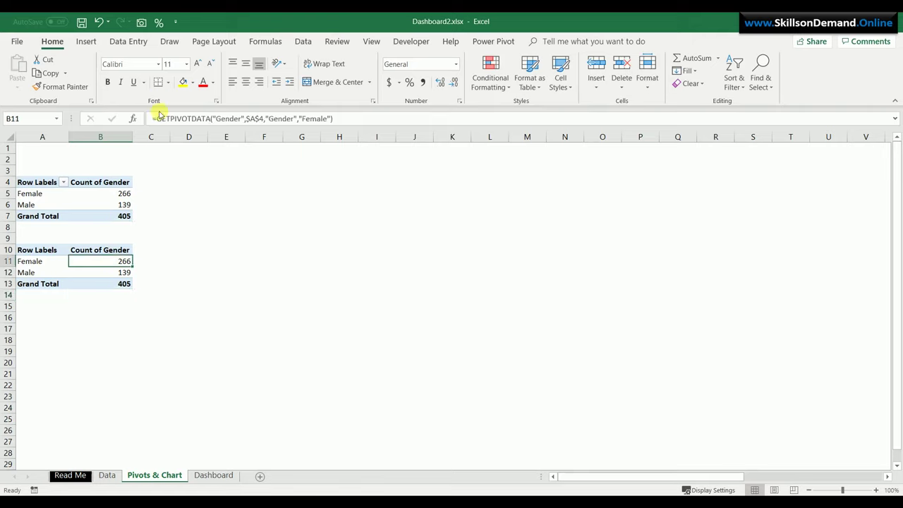
# Wrap the B11:B13 GETPIVOTDATA formulas in IFERROR with an NA fallback
pyautogui.click(161, 118)
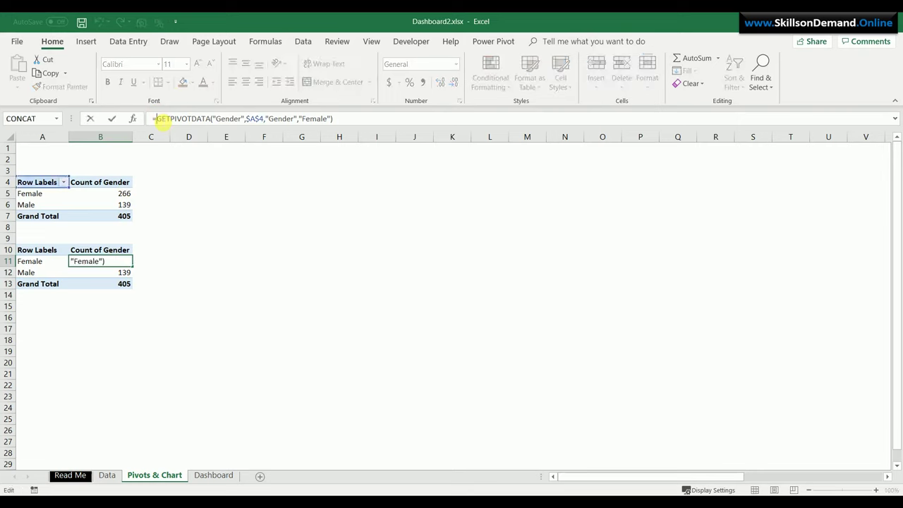
pyautogui.write('iferror')
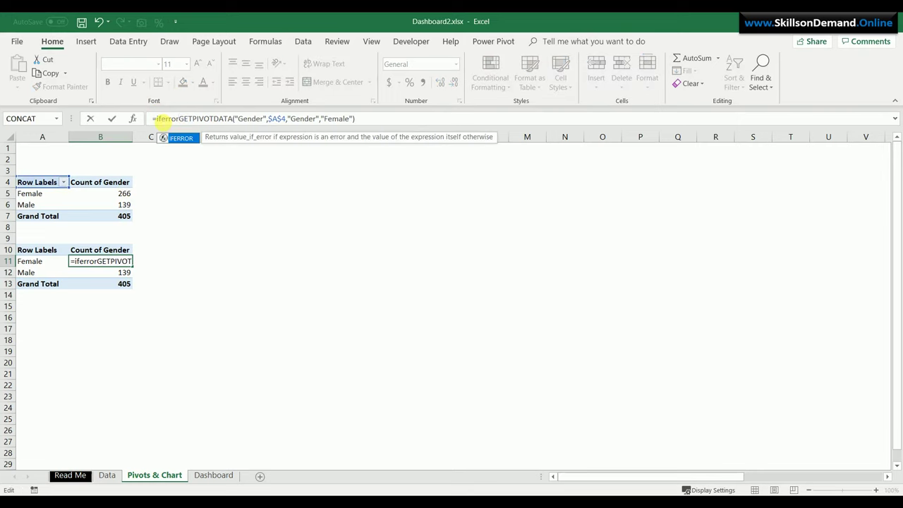
pyautogui.write('(')
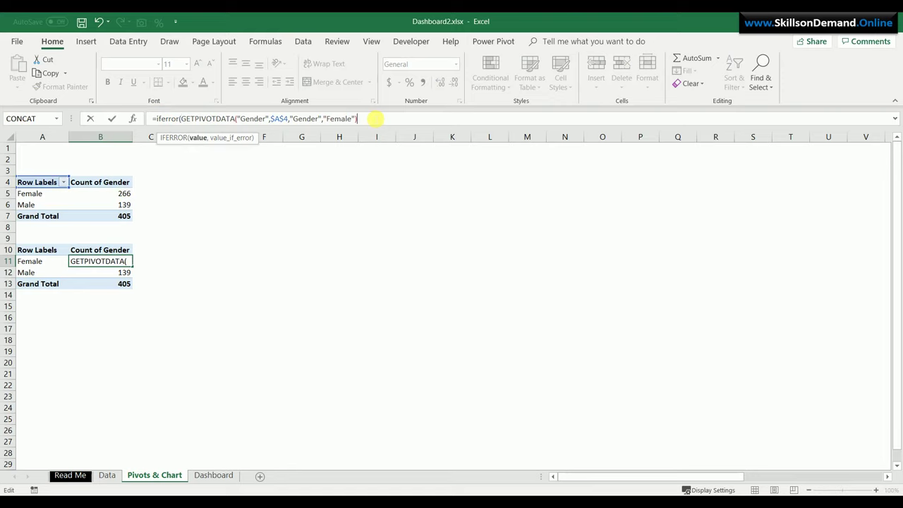
pyautogui.write(',NA)')
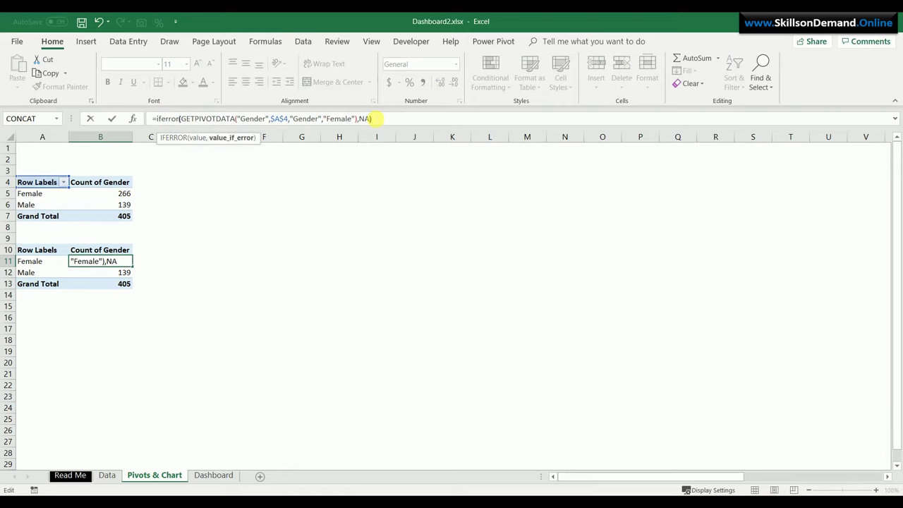
pyautogui.press('Return')
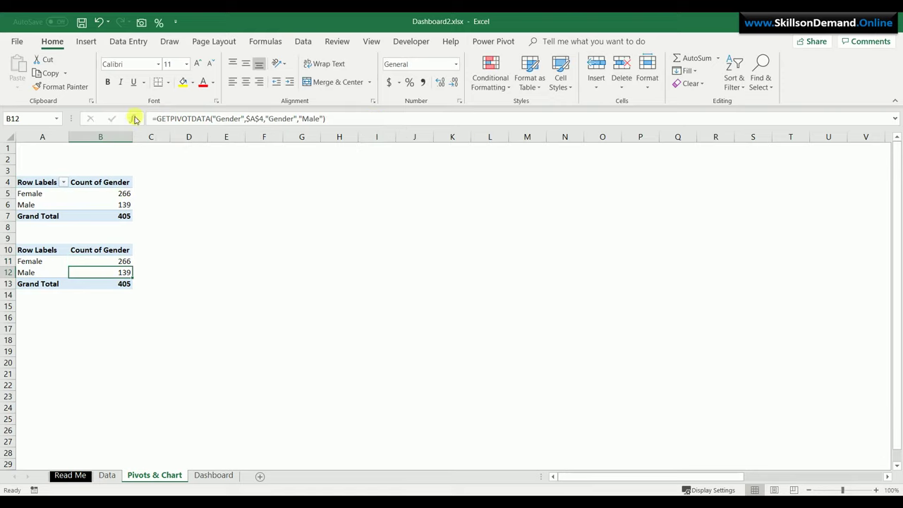
pyautogui.click(155, 119)
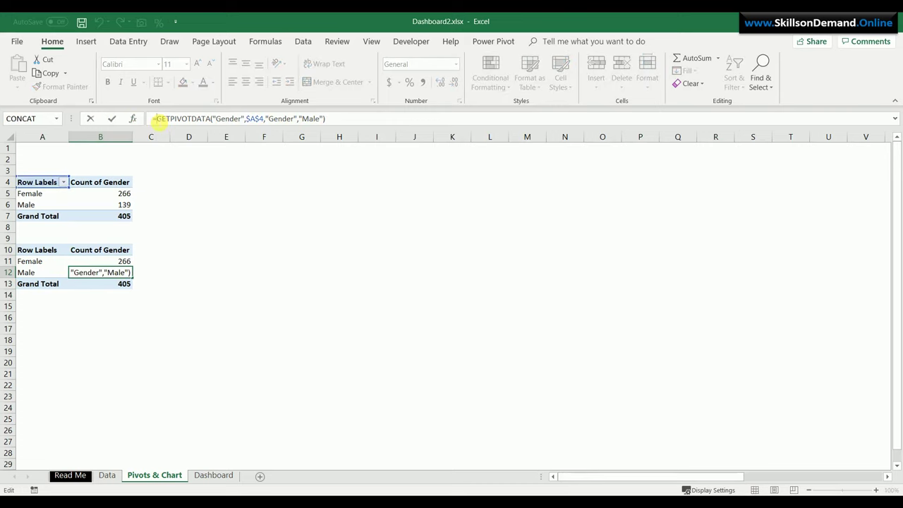
pyautogui.write('iferror')
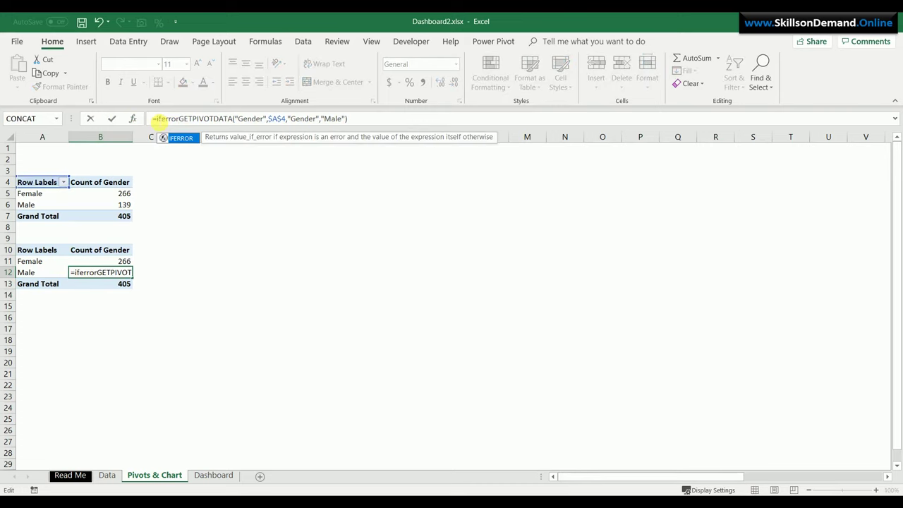
pyautogui.write('(')
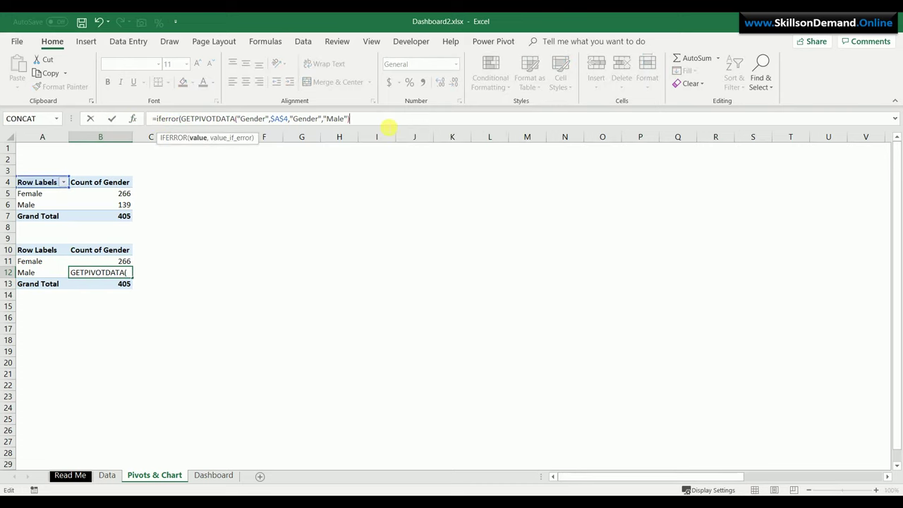
pyautogui.write(',NA')
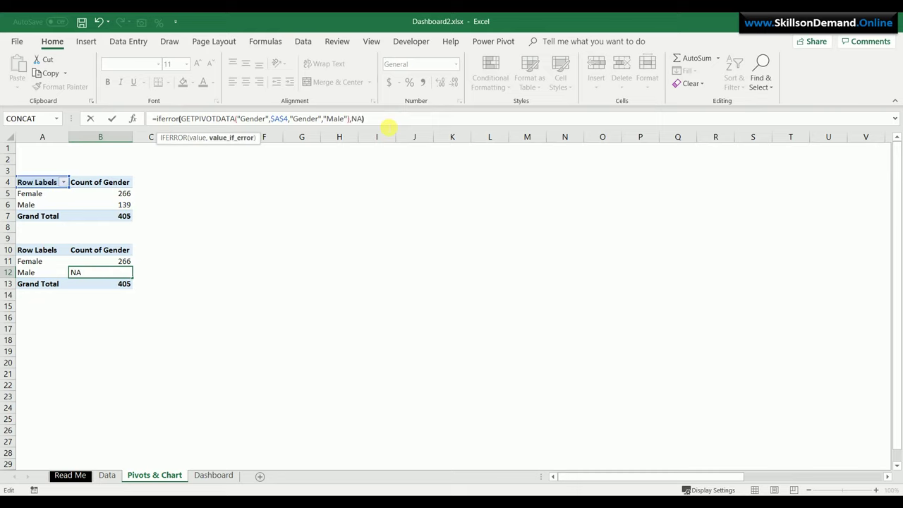
pyautogui.write(')')
pyautogui.hotkey('ctrl', 'Return')
pyautogui.press('Return')
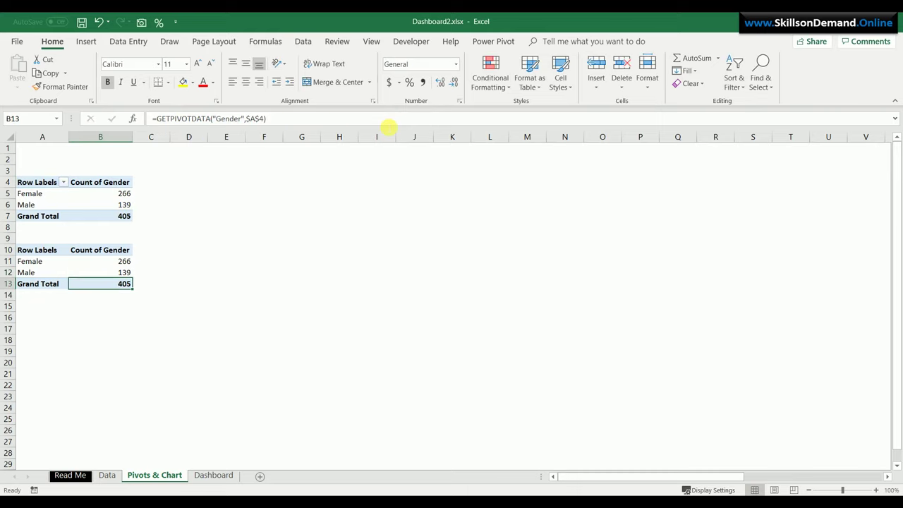
pyautogui.click(161, 120)
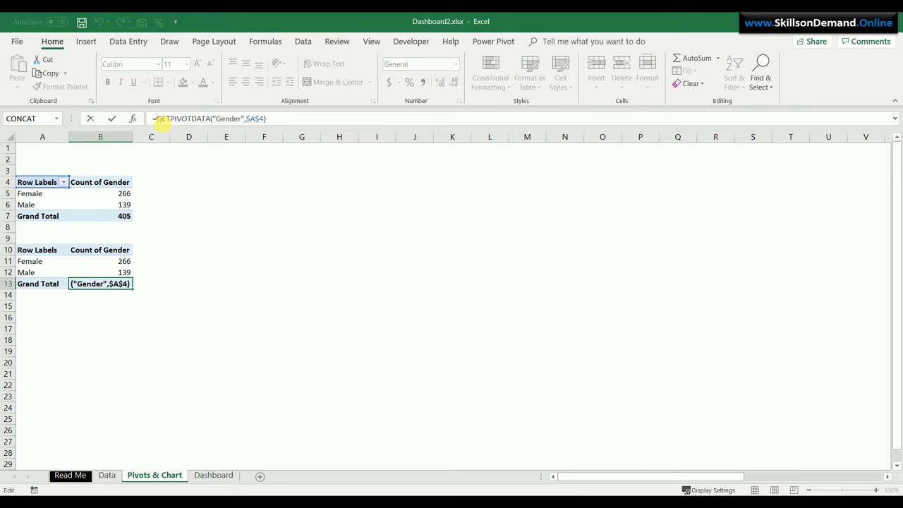
pyautogui.write('iferror(')
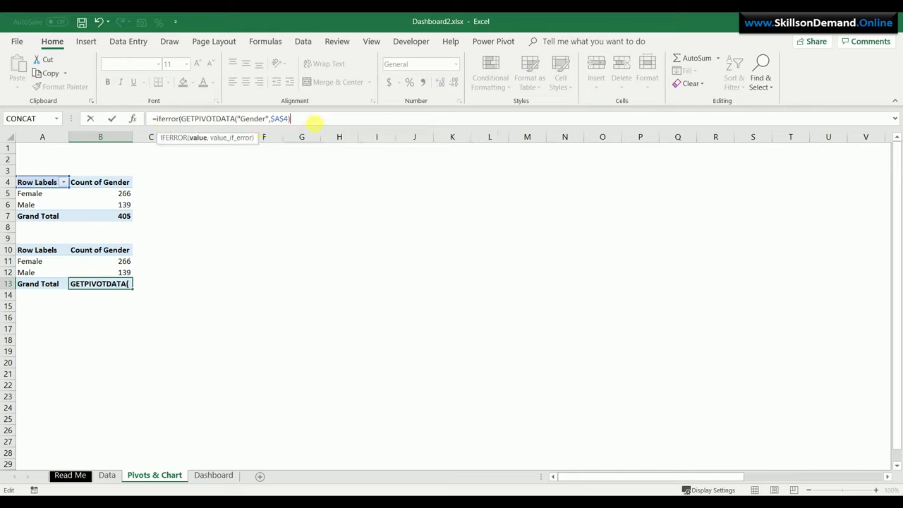
pyautogui.write(',NA)')
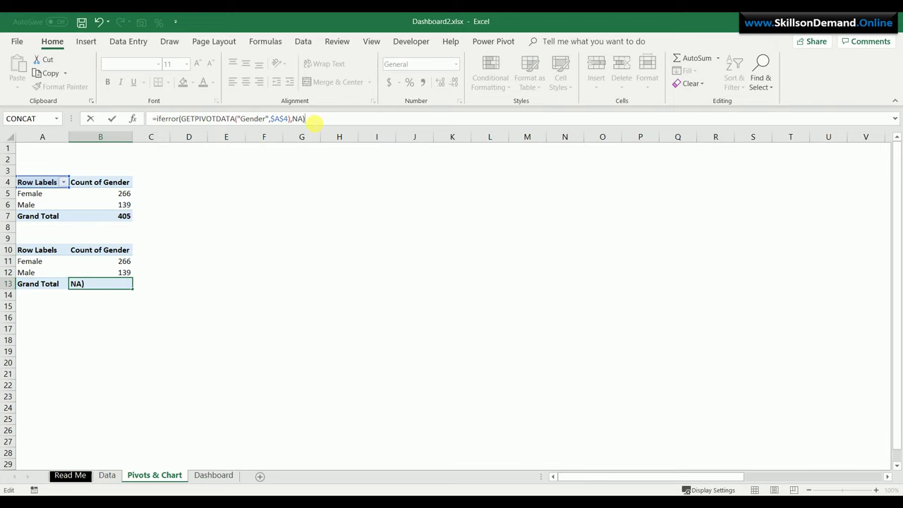
pyautogui.press('Return')
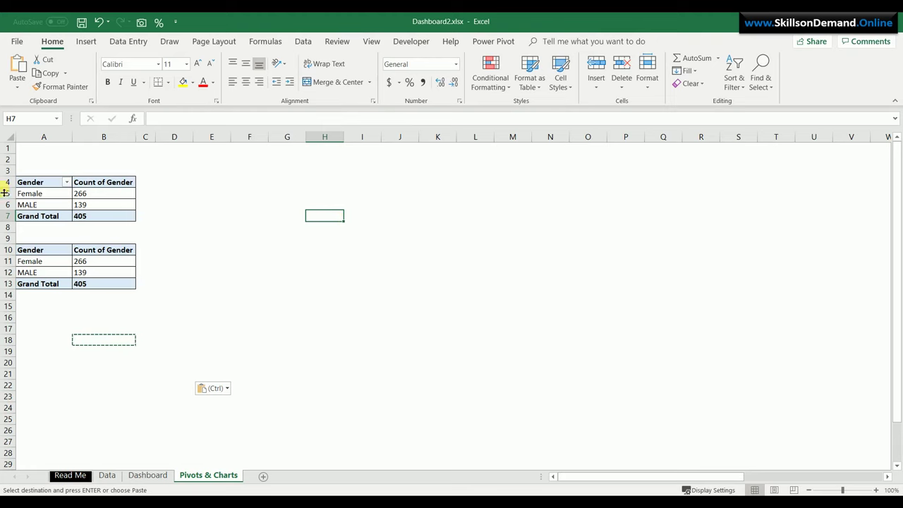
# Select the gender pivot table A4:B7 and copy it
pyautogui.click(40, 183)
pyautogui.moveTo(40, 183); pyautogui.dragTo(119, 216)
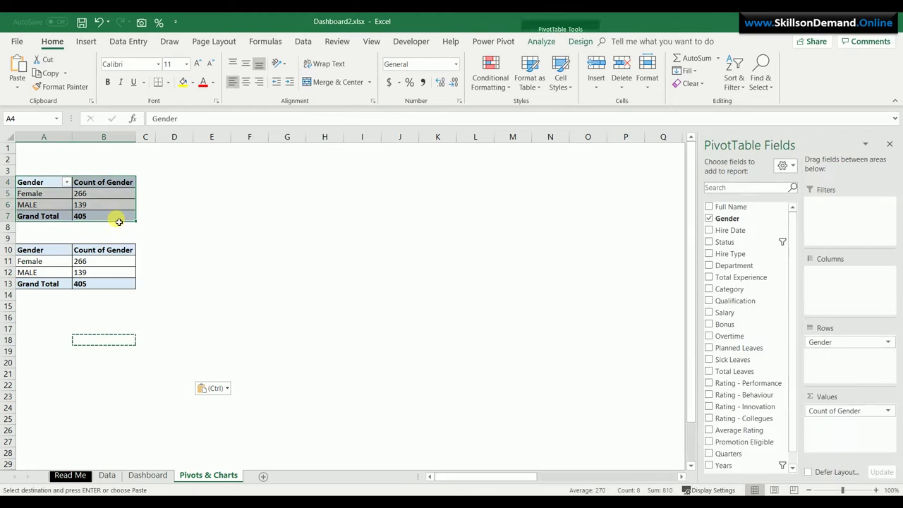
pyautogui.hotkey('ctrl', 'c')
# Paste the pivot at A16 and change it to count Hire Date by Years instead of Gender
pyautogui.click(29, 317)
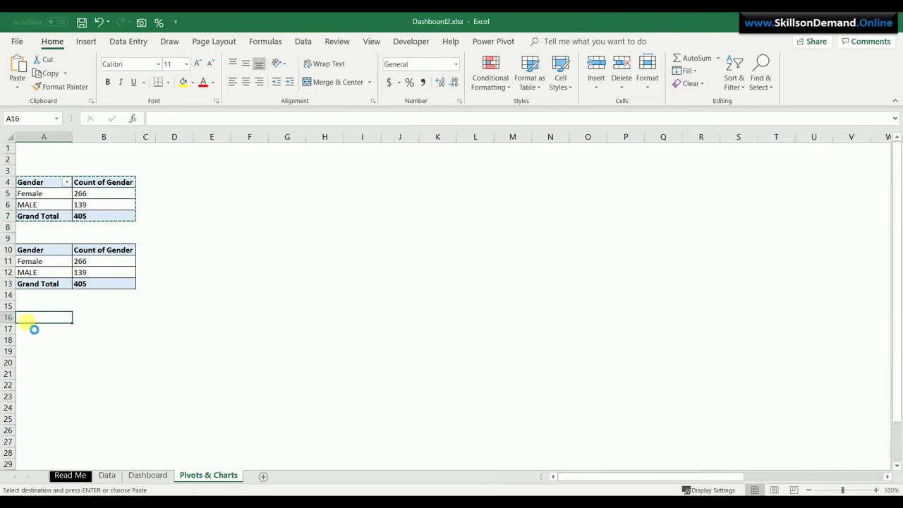
pyautogui.hotkey('ctrl', 'v')
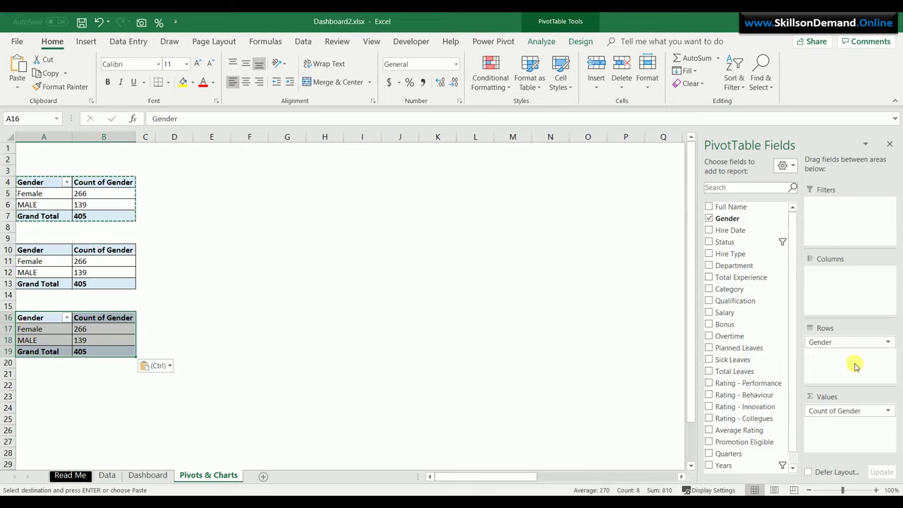
pyautogui.moveTo(860, 347); pyautogui.dragTo(769, 358)
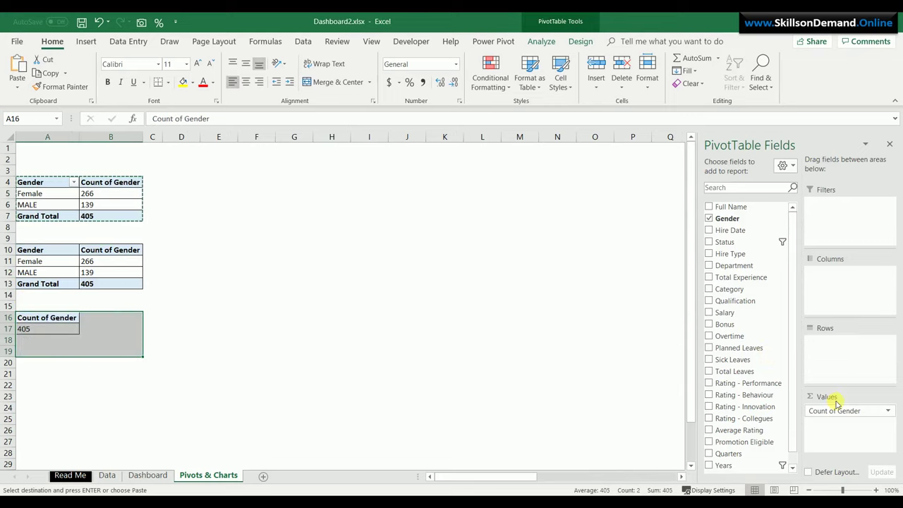
pyautogui.moveTo(847, 410); pyautogui.dragTo(748, 426)
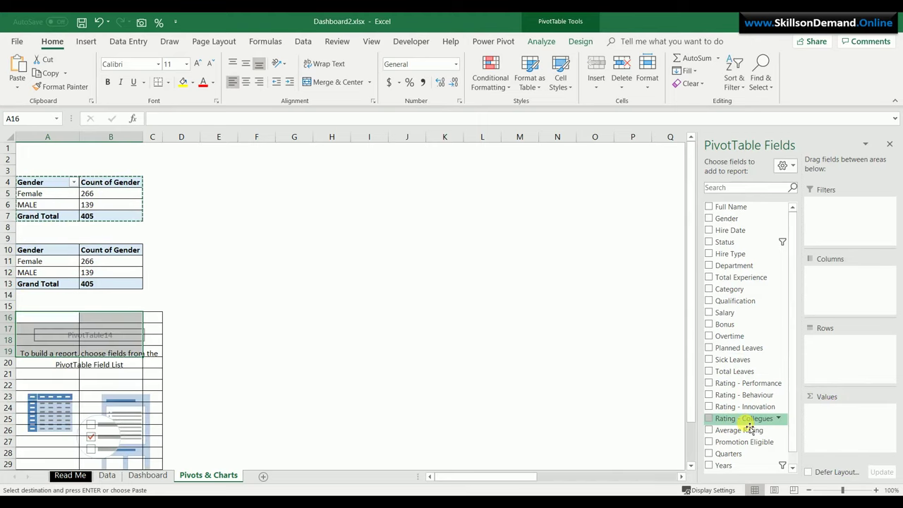
pyautogui.moveTo(730, 464); pyautogui.dragTo(829, 356)
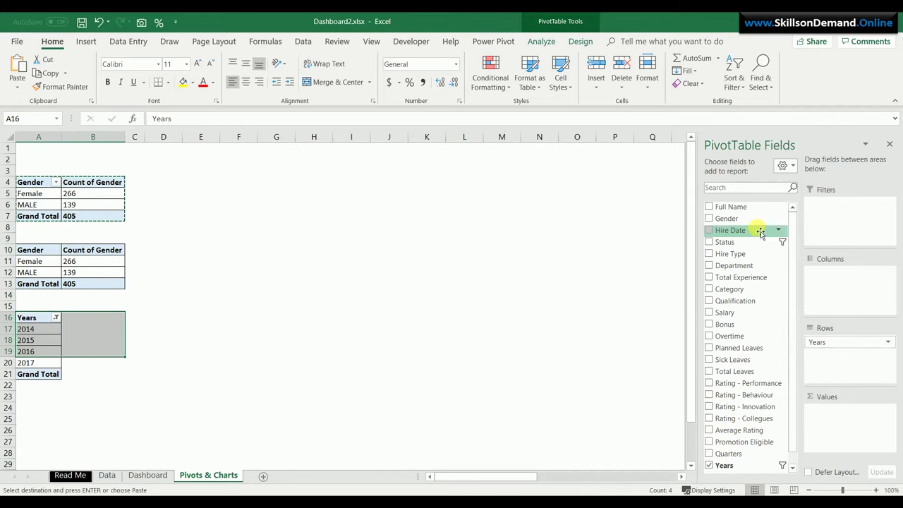
pyautogui.moveTo(757, 231); pyautogui.dragTo(844, 425)
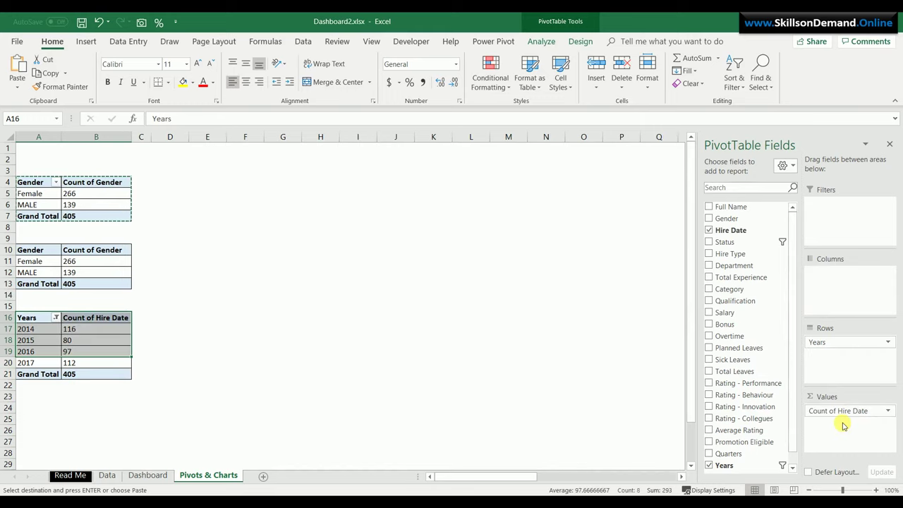
# Insert a Pie > Doughnut chart from the gender pivot table
pyautogui.click(682, 386)
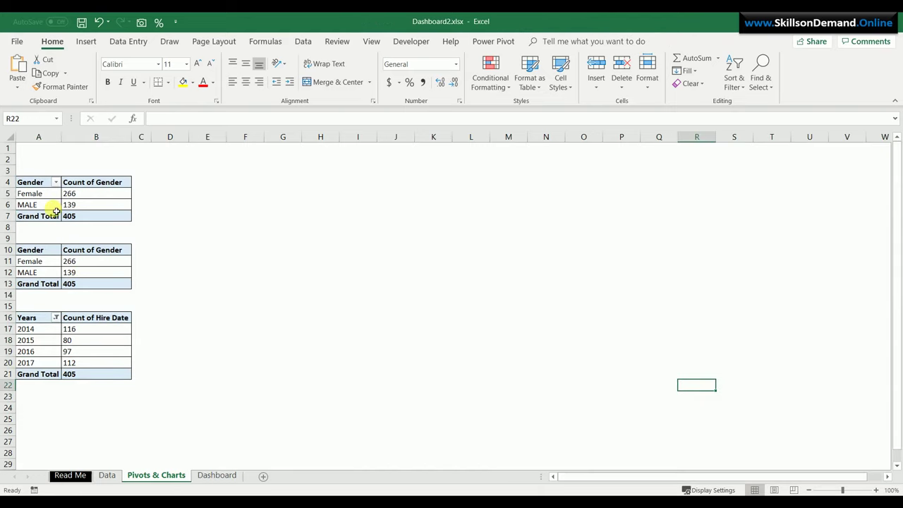
pyautogui.click(44, 198)
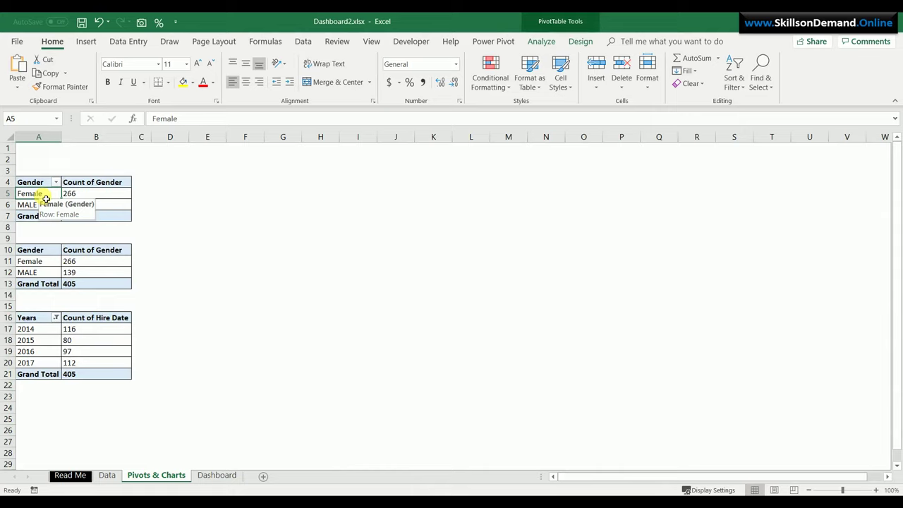
pyautogui.click(86, 42)
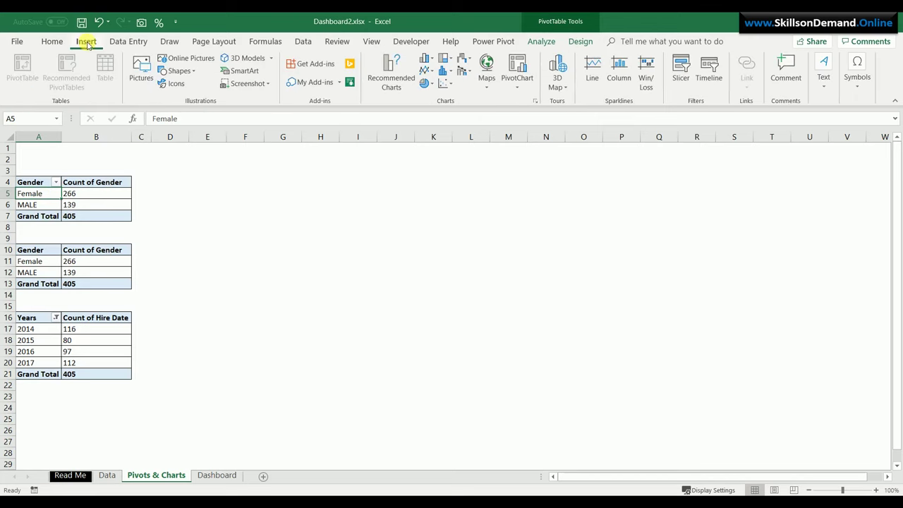
pyautogui.click(538, 102)
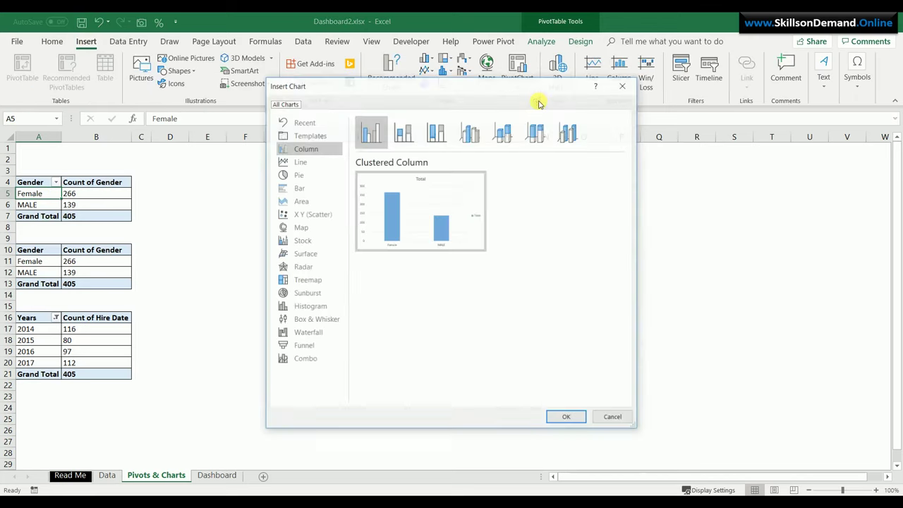
pyautogui.click(290, 177)
pyautogui.click(503, 132)
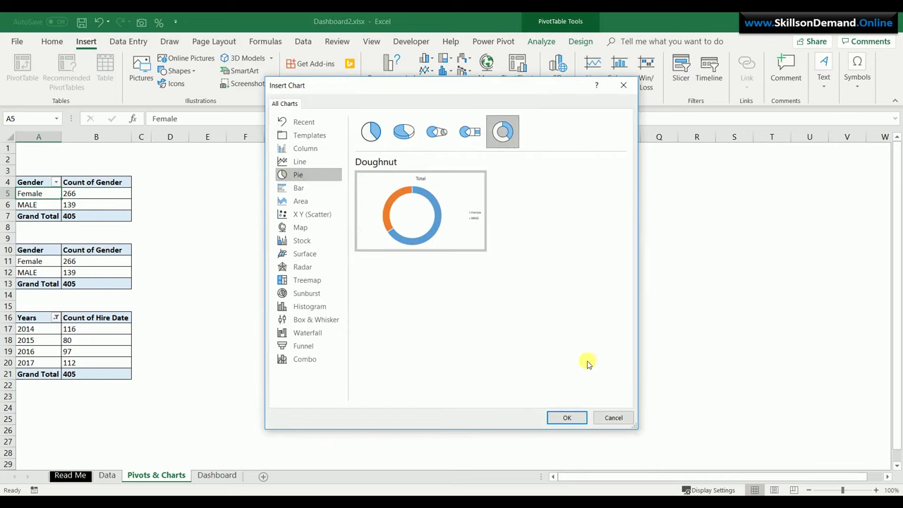
pyautogui.click(572, 416)
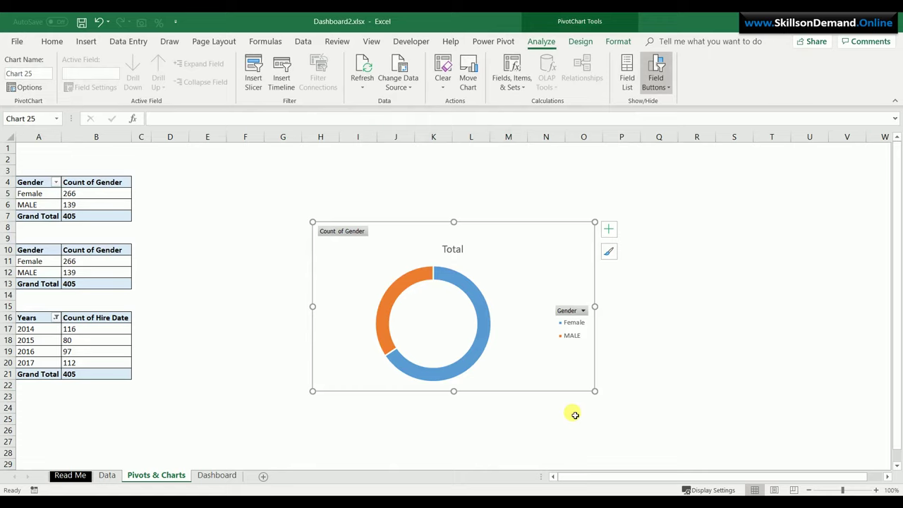
# Hide the doughnut chart's field buttons and delete its Total title and legend
pyautogui.click(659, 69)
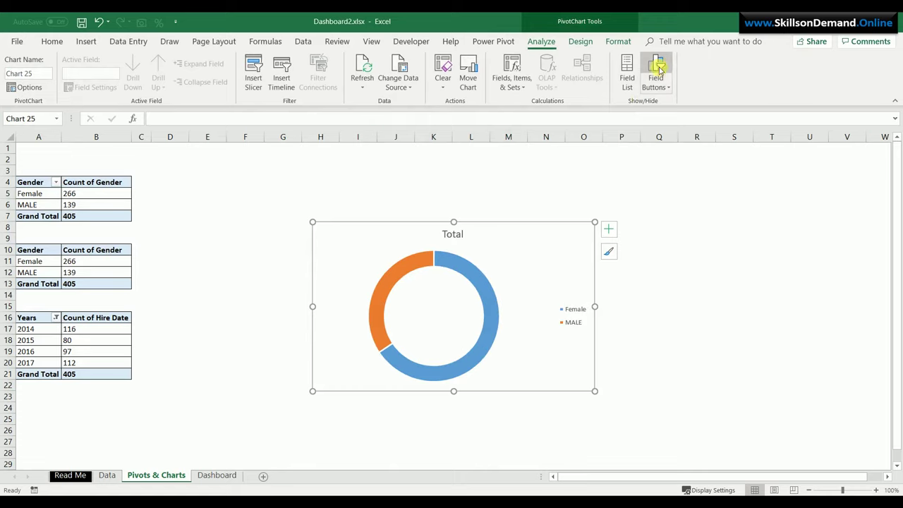
pyautogui.click(456, 238)
pyautogui.rightClick(456, 240)
pyautogui.click(479, 246)
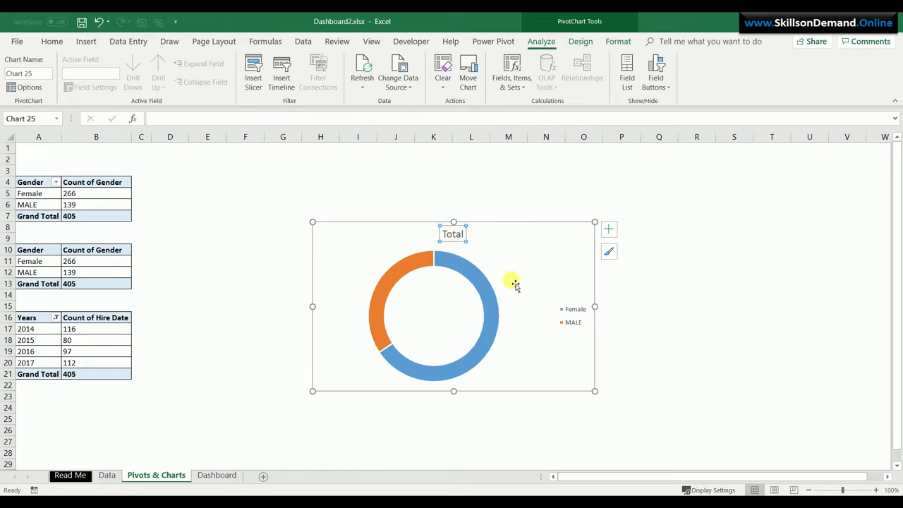
pyautogui.click(575, 313)
pyautogui.rightClick(578, 318)
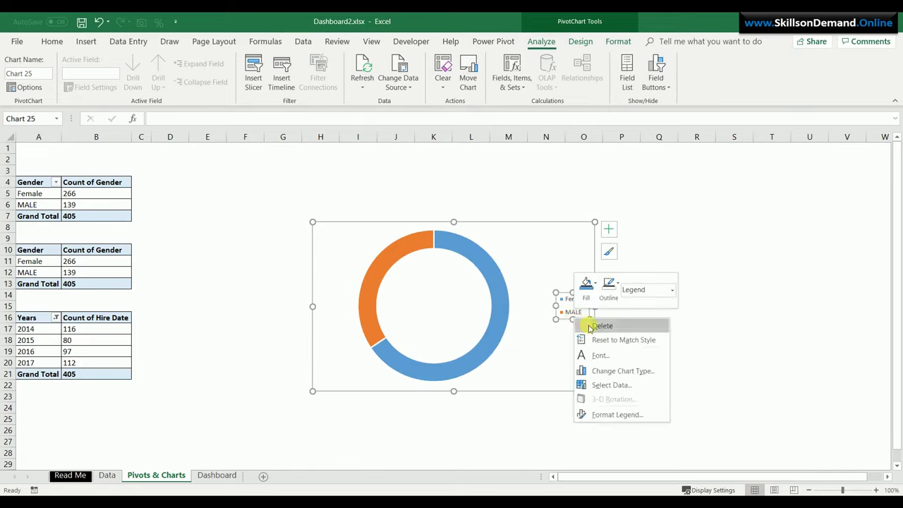
pyautogui.click(593, 329)
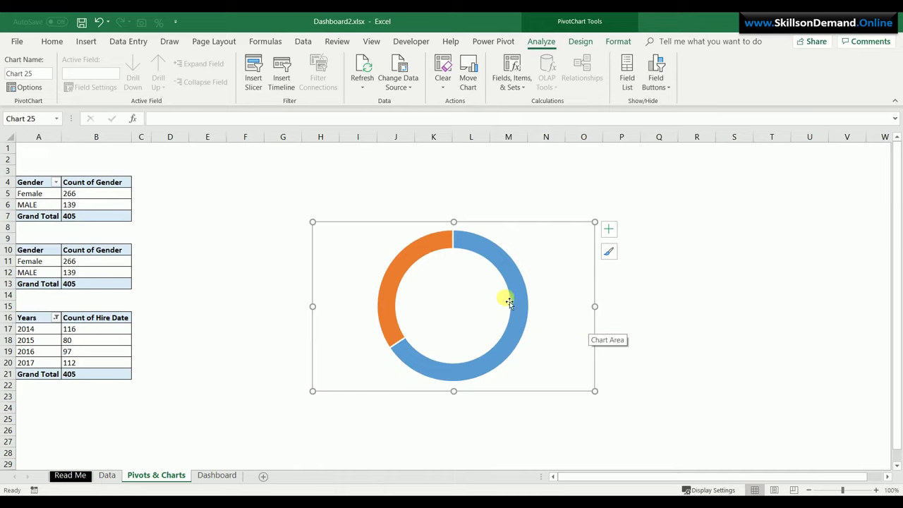
# Fill the doughnut's orange MALE segment with green
pyautogui.click(395, 274)
pyautogui.click(397, 277)
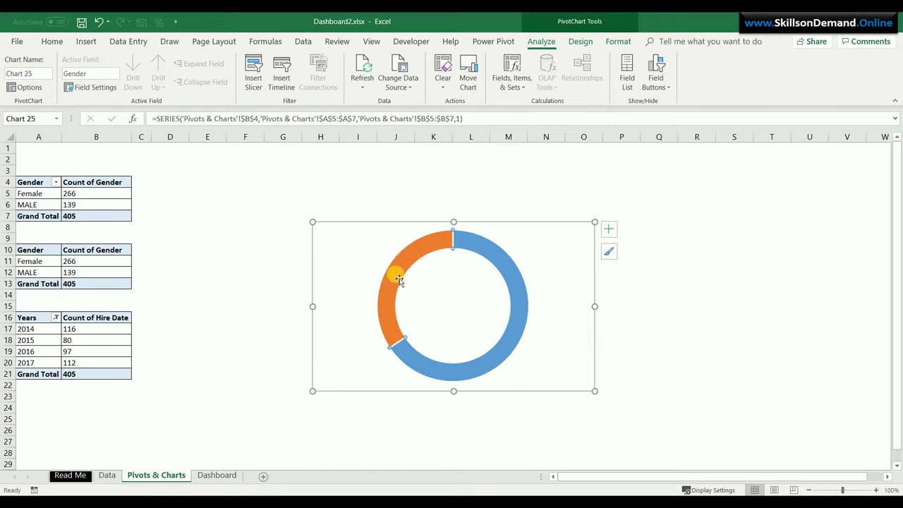
pyautogui.click(619, 42)
pyautogui.click(469, 58)
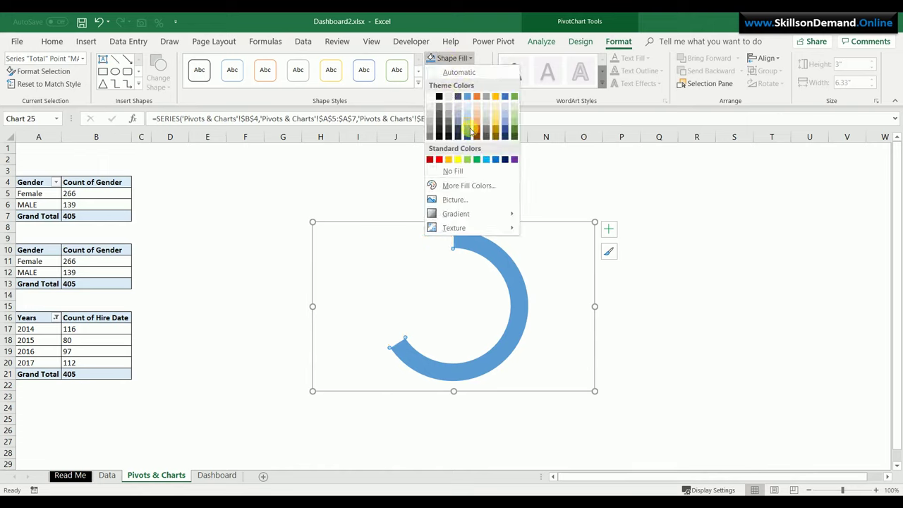
pyautogui.click(476, 159)
pyautogui.click(690, 328)
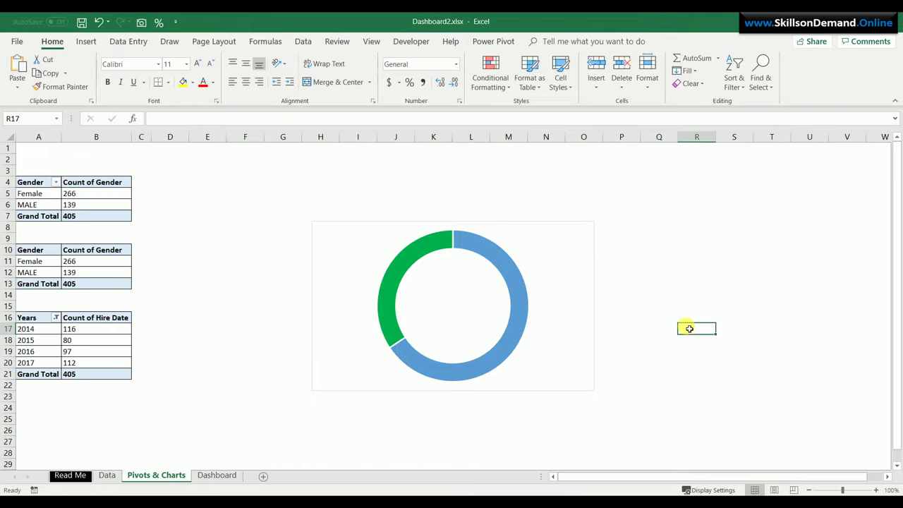
# Add data labels to the doughnut series and give them rectangle label shapes
pyautogui.click(397, 271)
pyautogui.rightClick(399, 274)
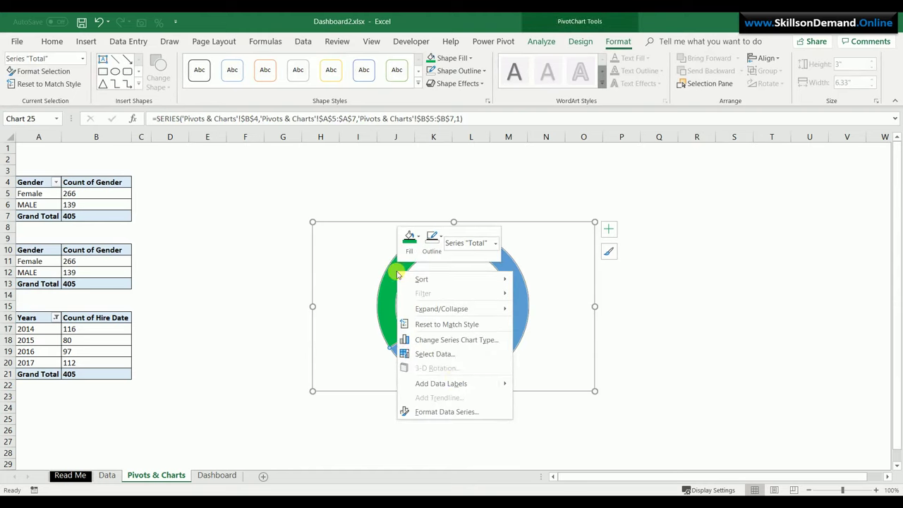
pyautogui.click(458, 382)
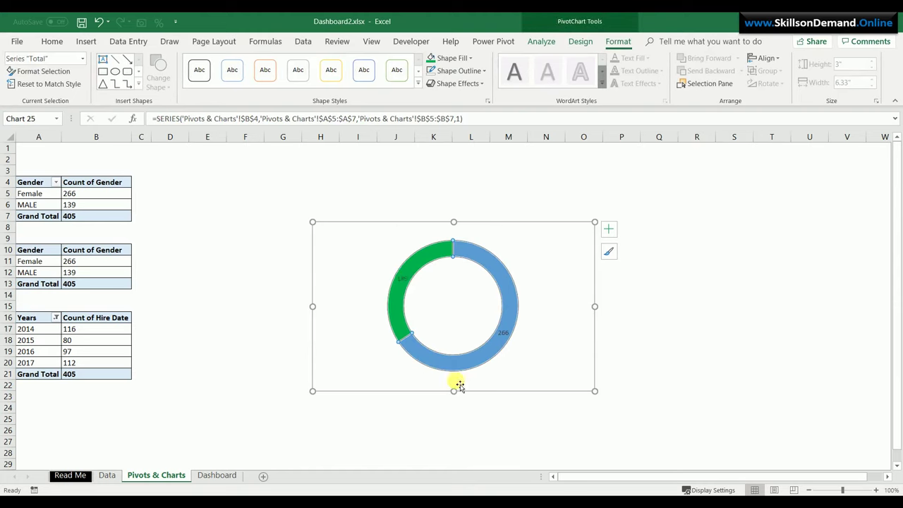
pyautogui.click(399, 275)
pyautogui.rightClick(399, 277)
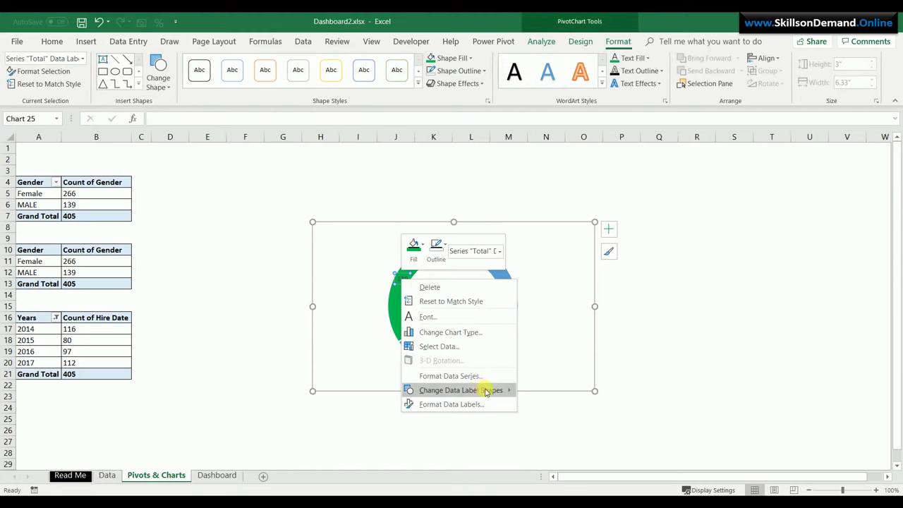
pyautogui.moveTo(494, 391)
pyautogui.click(523, 404)
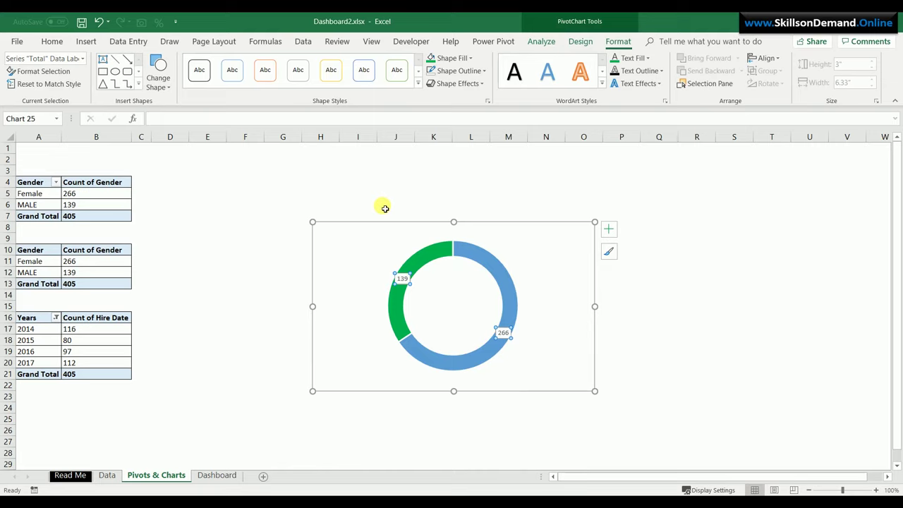
# Change the 139 and 266 labels' font colour, make them bold at 28 pt, then reselect all labels
pyautogui.click(51, 41)
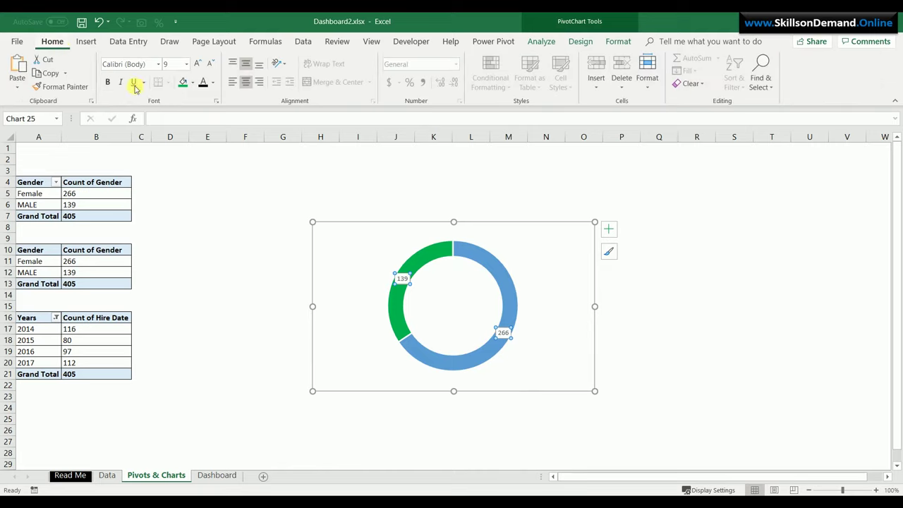
pyautogui.click(204, 83)
pyautogui.click(108, 83)
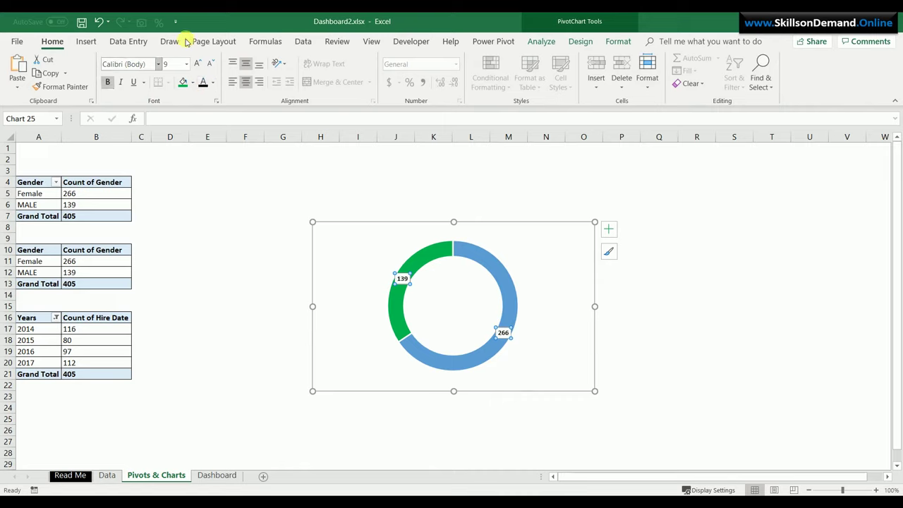
pyautogui.click(197, 63)
pyautogui.click(197, 63)
pyautogui.click(197, 63)
pyautogui.click(197, 63)
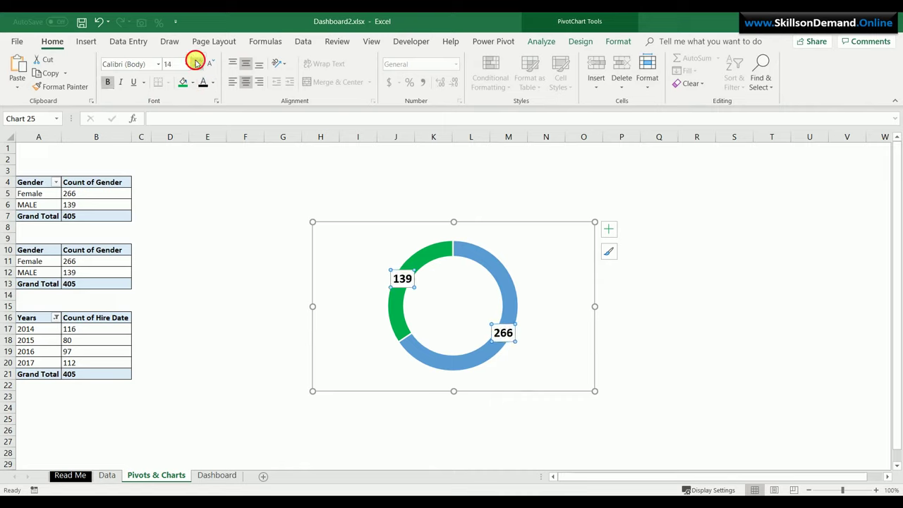
pyautogui.click(197, 63)
pyautogui.click(197, 63)
pyautogui.click(196, 63)
pyautogui.click(197, 64)
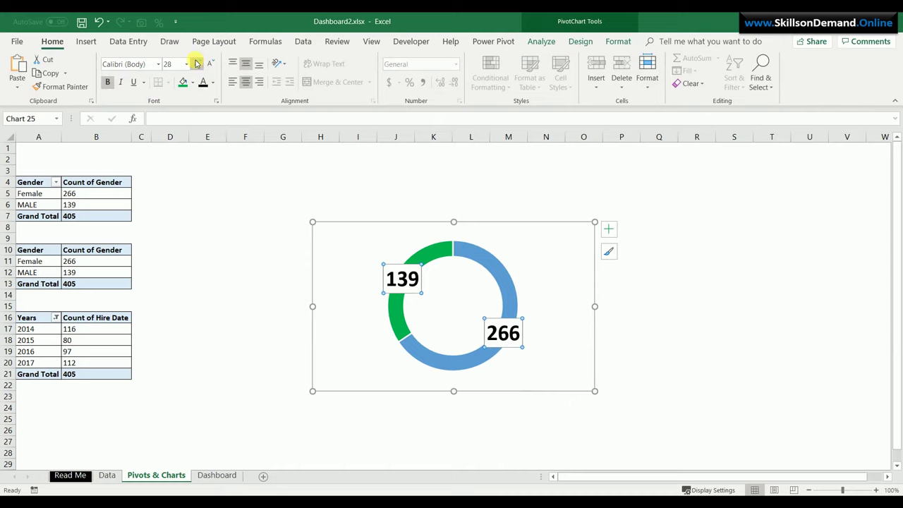
pyautogui.click(413, 292)
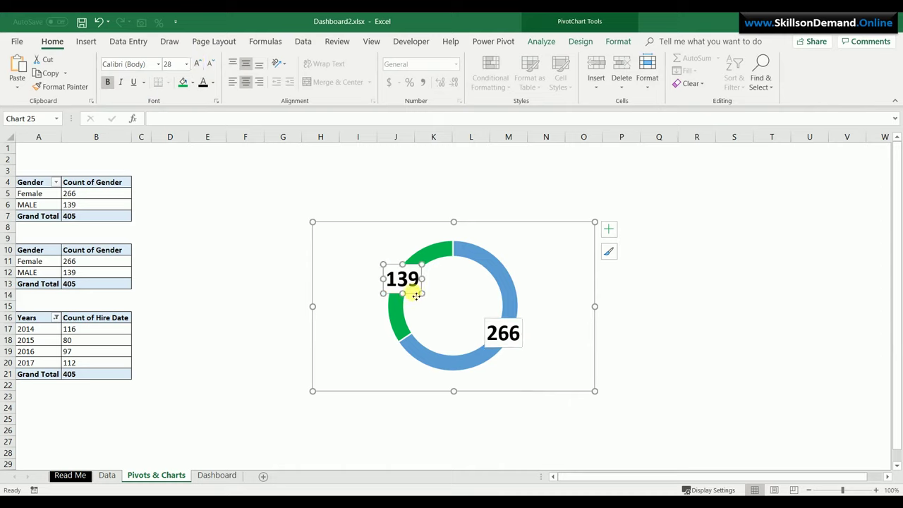
pyautogui.click(362, 347)
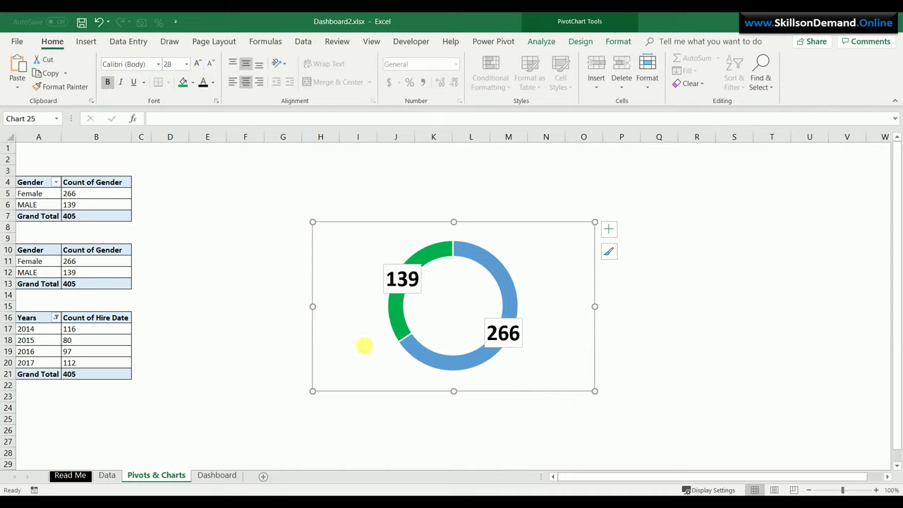
pyautogui.click(412, 297)
pyautogui.rightClick(413, 297)
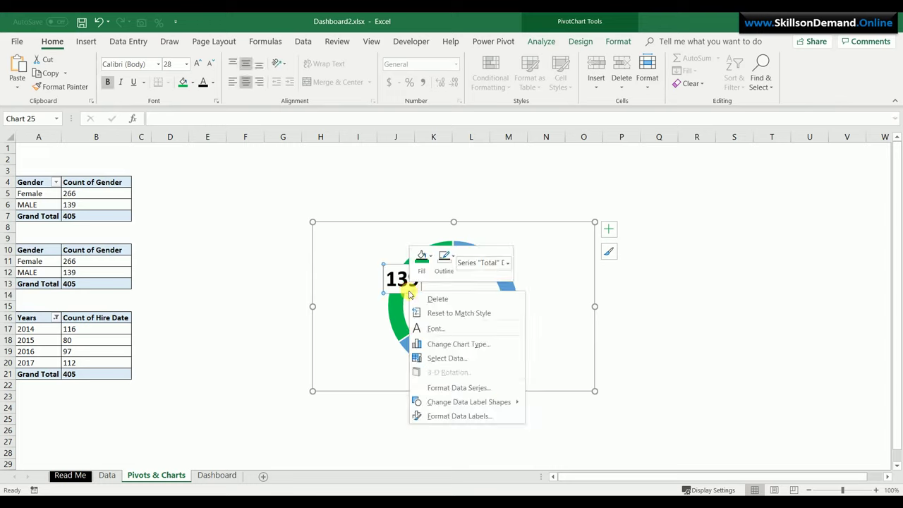
# Format the doughnut labels to show Percentage instead of Value, giving 34% and 66%
pyautogui.click(464, 416)
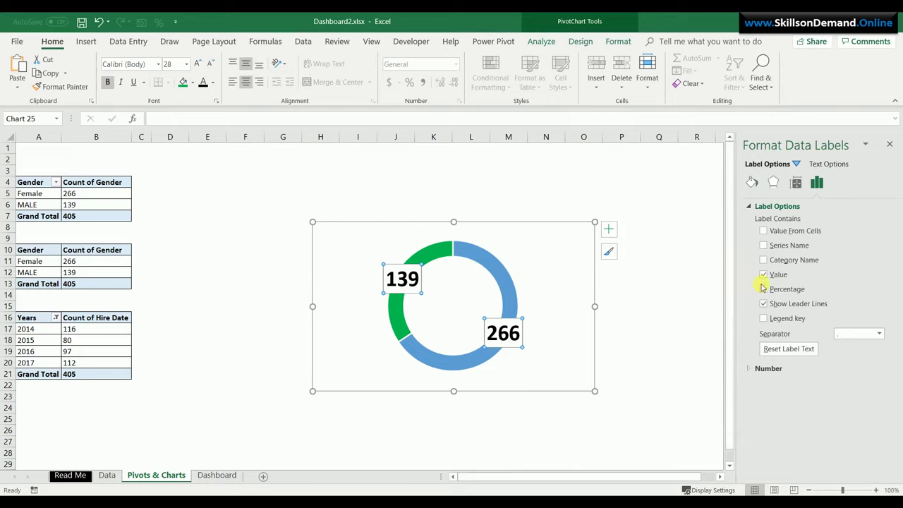
pyautogui.click(764, 289)
pyautogui.click(764, 275)
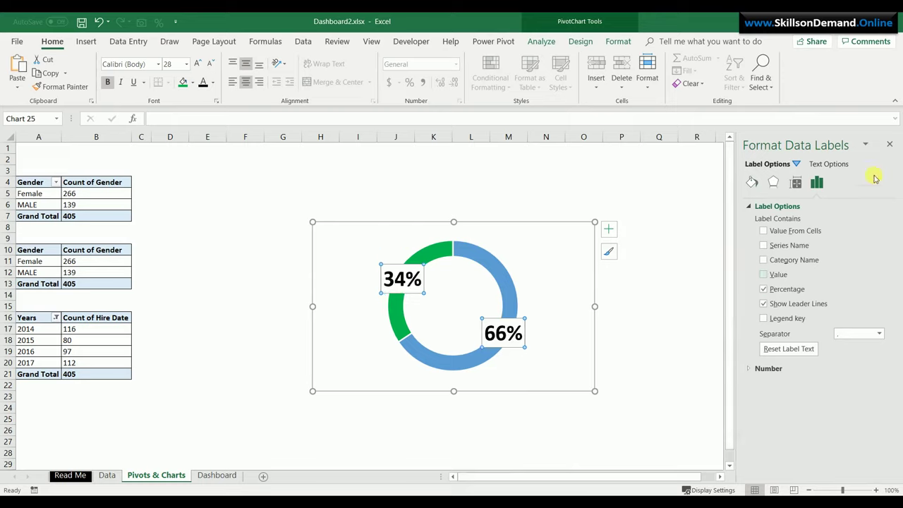
pyautogui.click(889, 145)
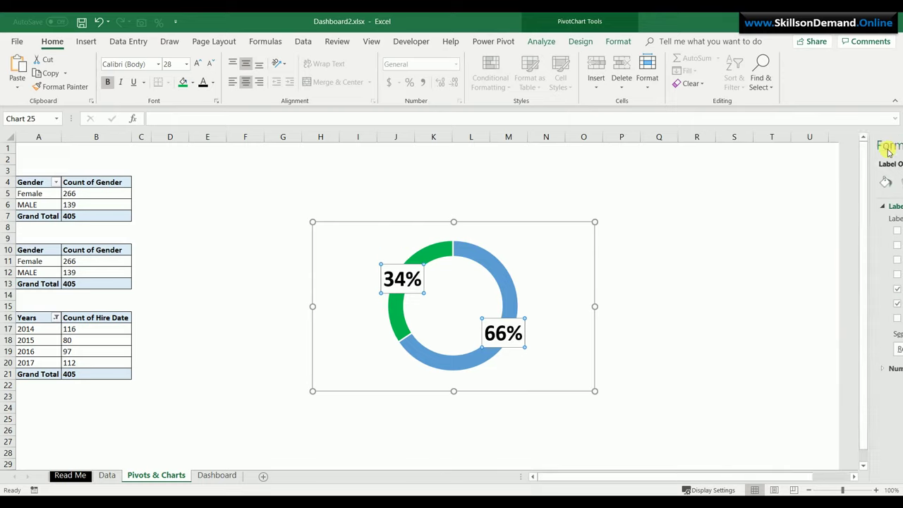
pyautogui.click(768, 238)
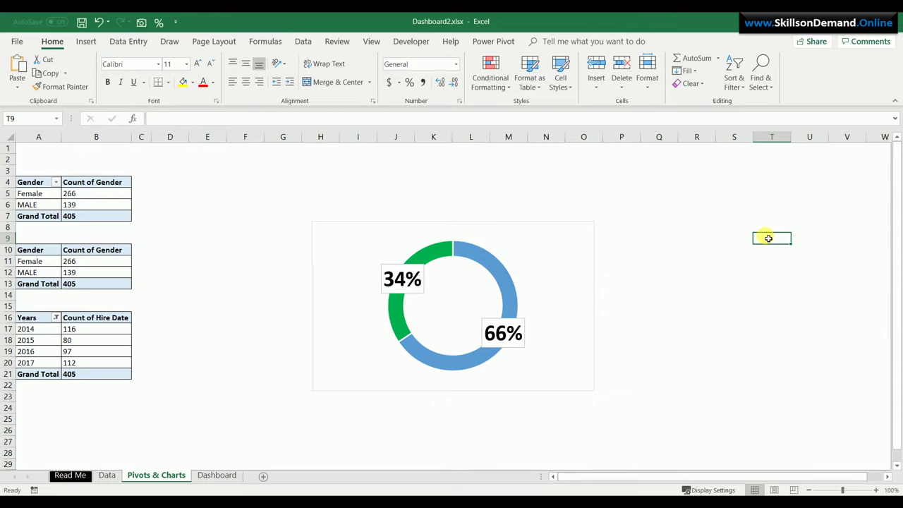
# Insert male and female person icons and place them right of the ring, female below male
pyautogui.click(86, 41)
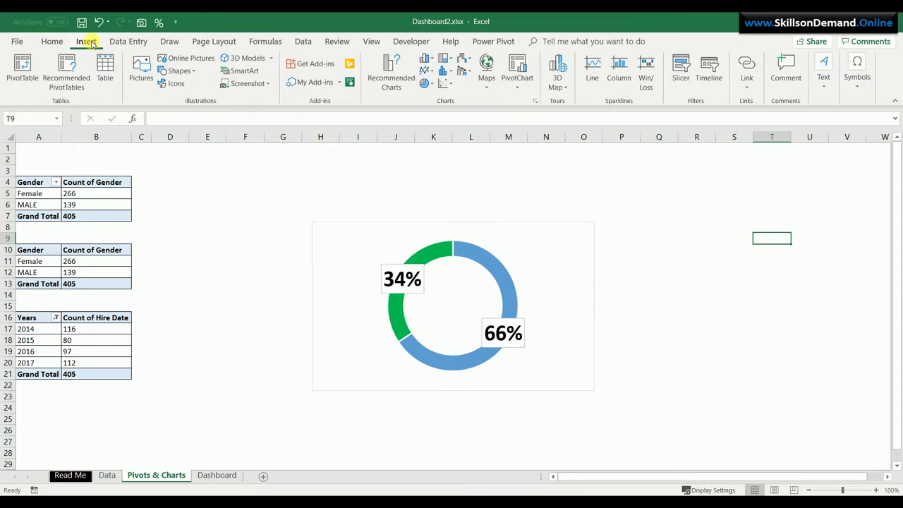
pyautogui.click(172, 84)
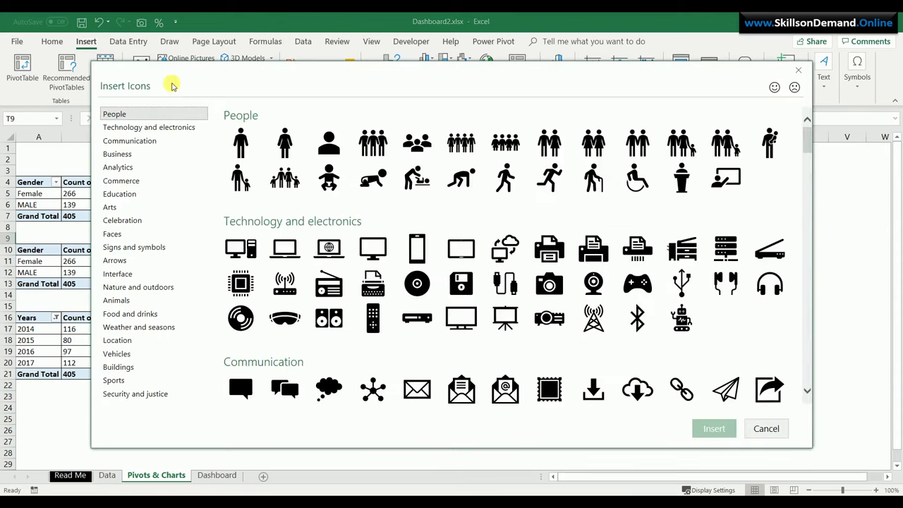
pyautogui.click(241, 143)
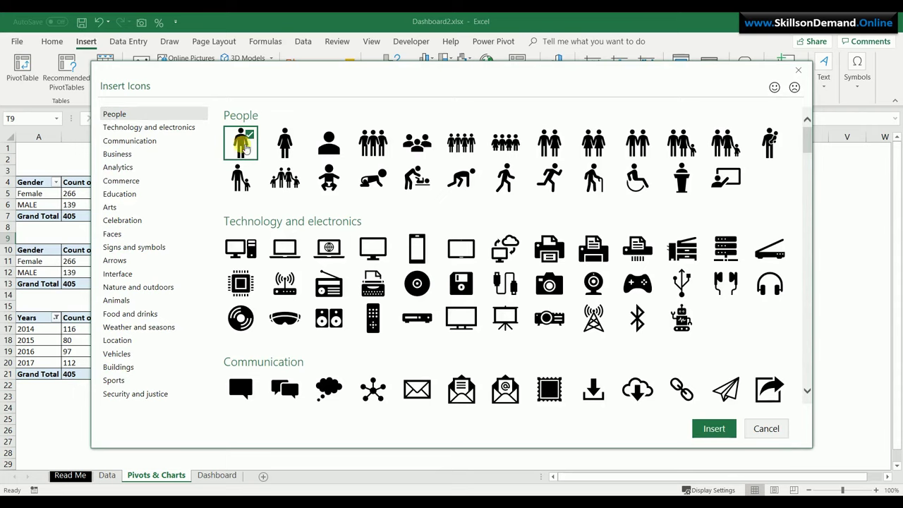
pyautogui.click(277, 145)
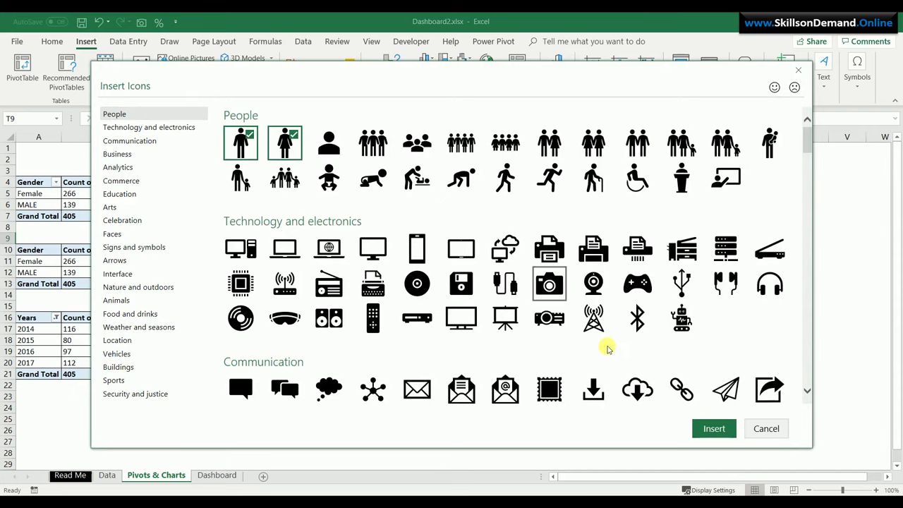
pyautogui.click(711, 428)
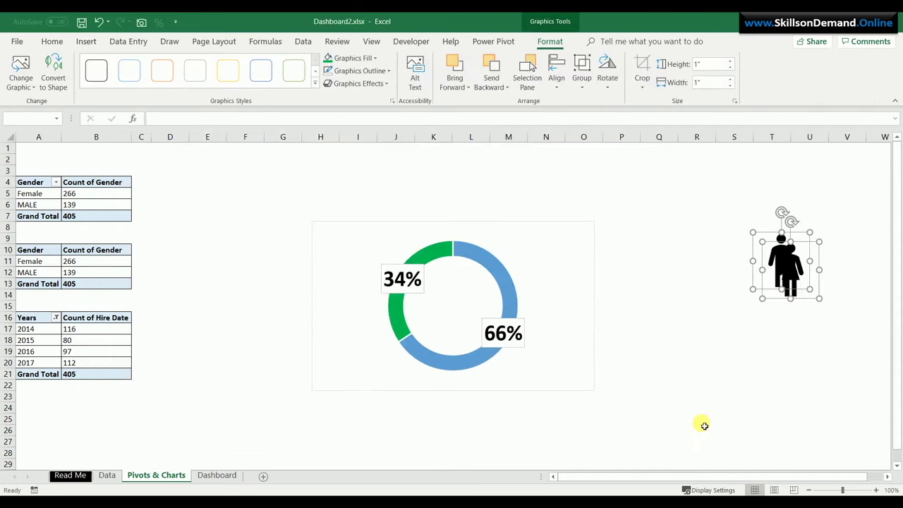
pyautogui.moveTo(789, 268); pyautogui.dragTo(565, 344)
pyautogui.click(651, 315)
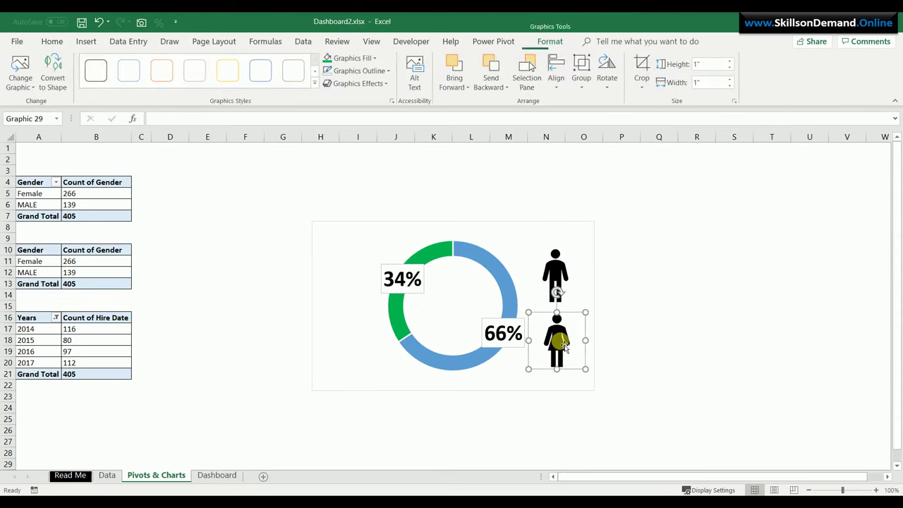
pyautogui.click(732, 310)
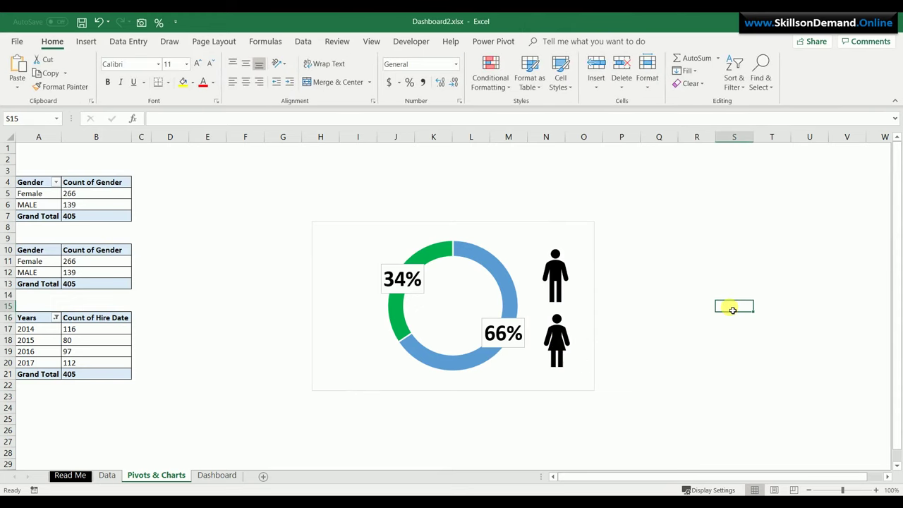
# Fill the female icon blue and the male icon green
pyautogui.click(563, 346)
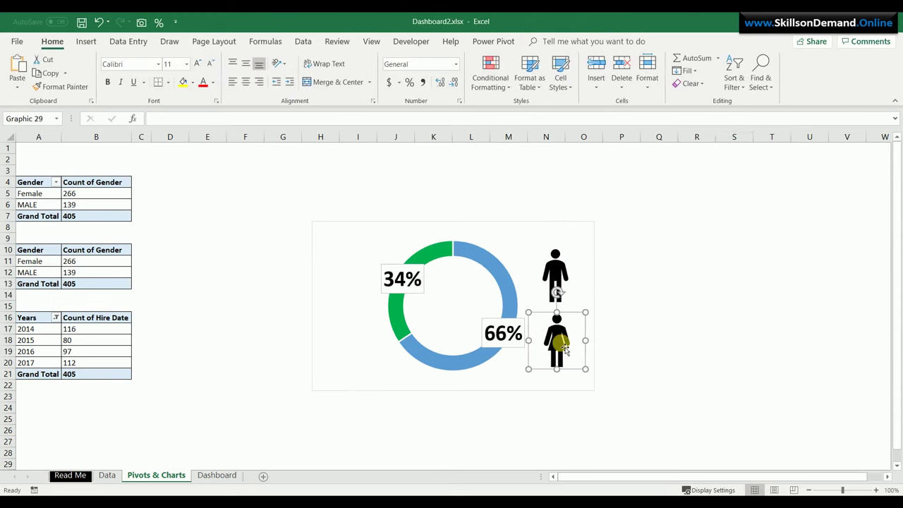
pyautogui.click(362, 58)
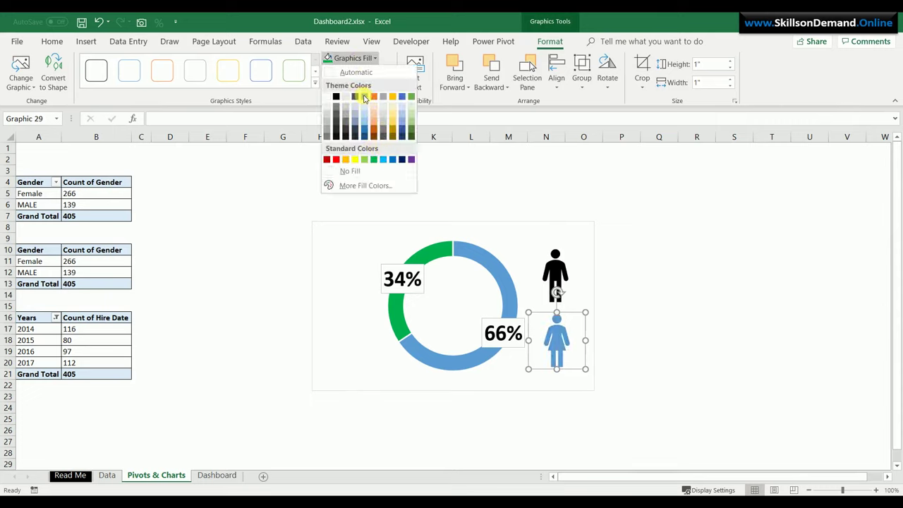
pyautogui.click(364, 98)
pyautogui.click(555, 271)
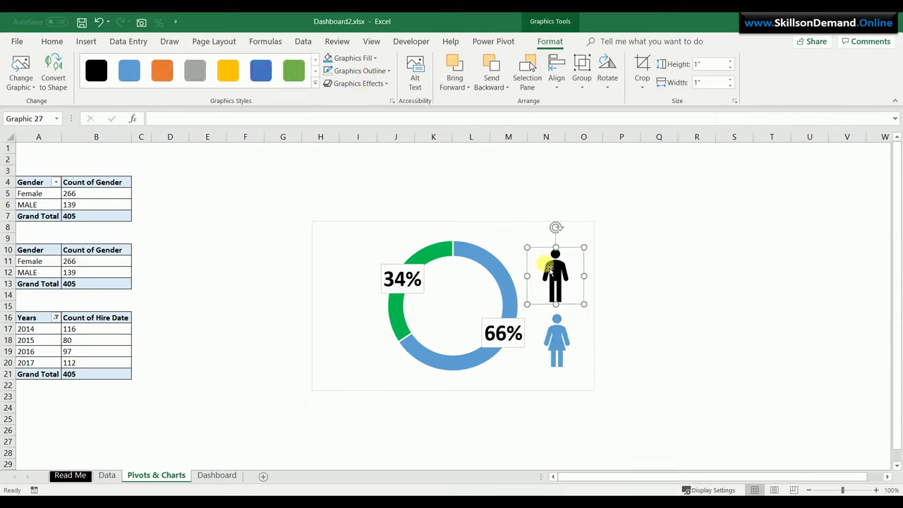
pyautogui.click(349, 57)
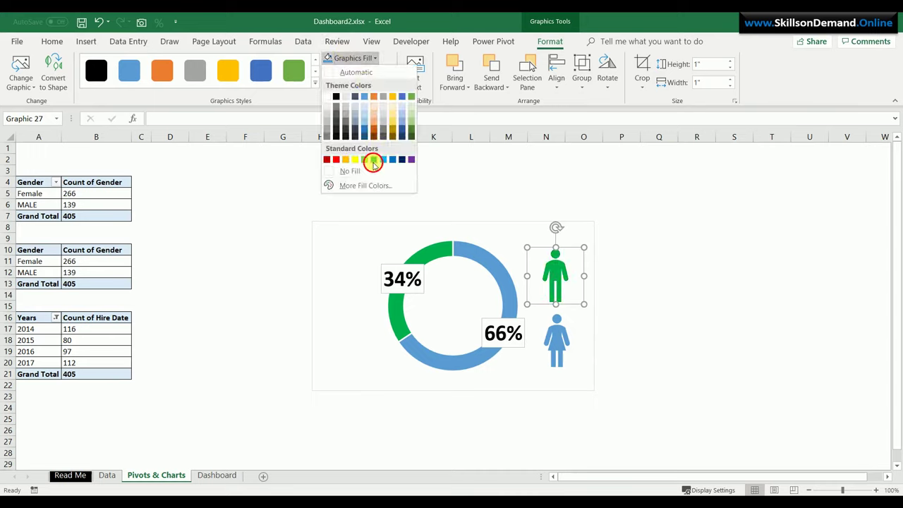
pyautogui.click(373, 162)
pyautogui.click(705, 261)
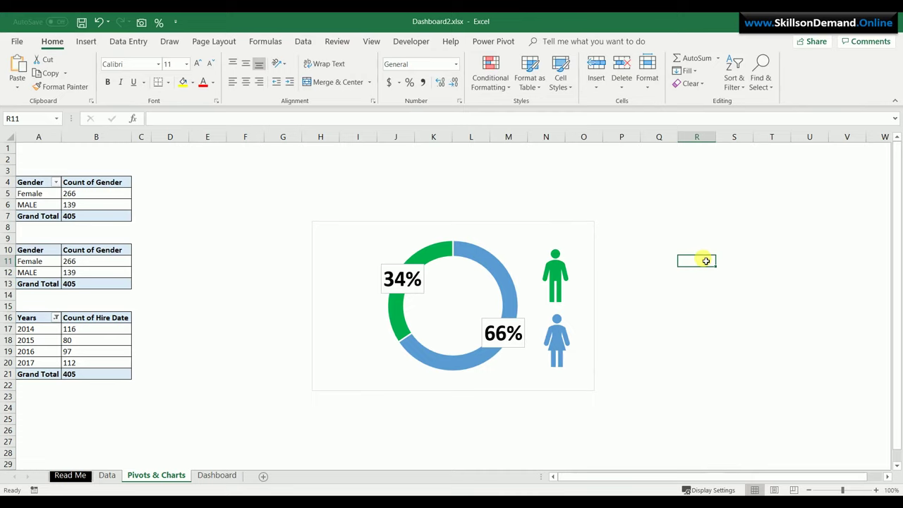
# Cut the doughnut and both icons, paste them at L1 on the Dashboard sheet, and widen the chart
pyautogui.click(363, 316)
pyautogui.click(563, 286)
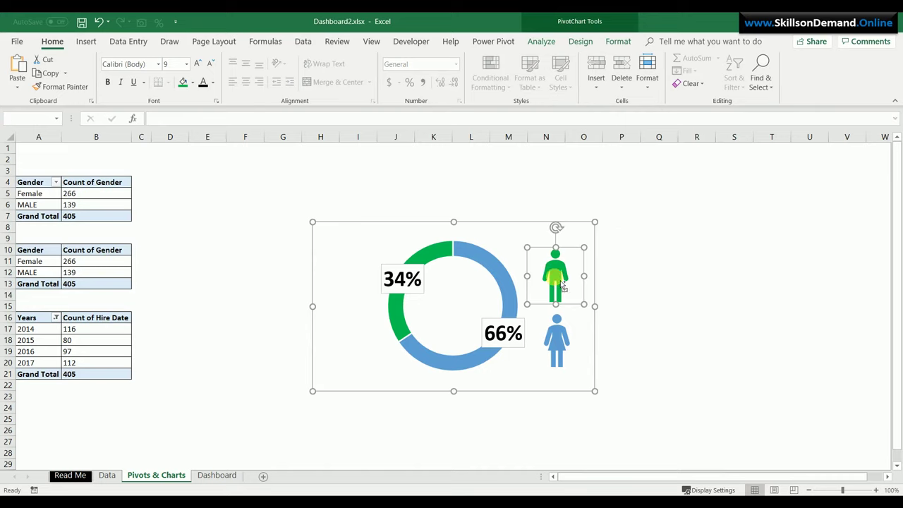
pyautogui.keyDown('shift'); pyautogui.click(565, 344); pyautogui.keyUp('shift')
pyautogui.hotkey('ctrl', 'x')
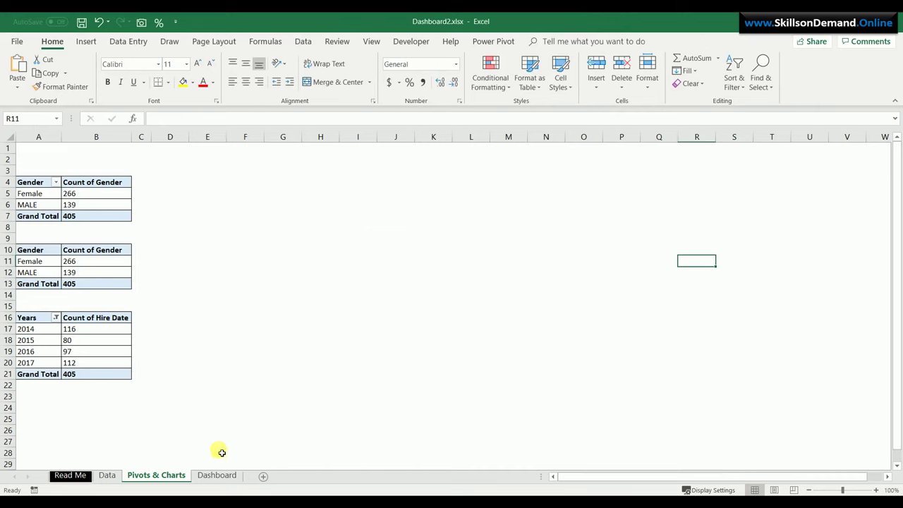
pyautogui.click(219, 475)
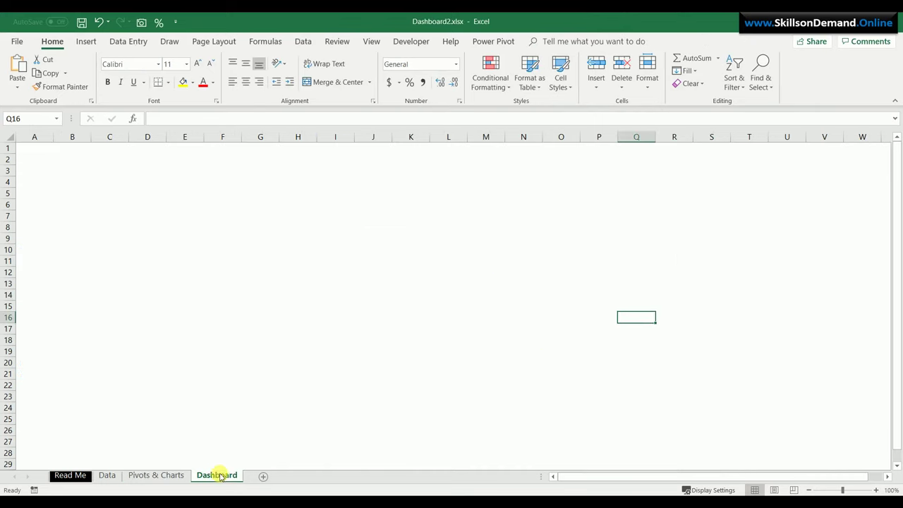
pyautogui.click(456, 145)
pyautogui.hotkey('ctrl', 'v')
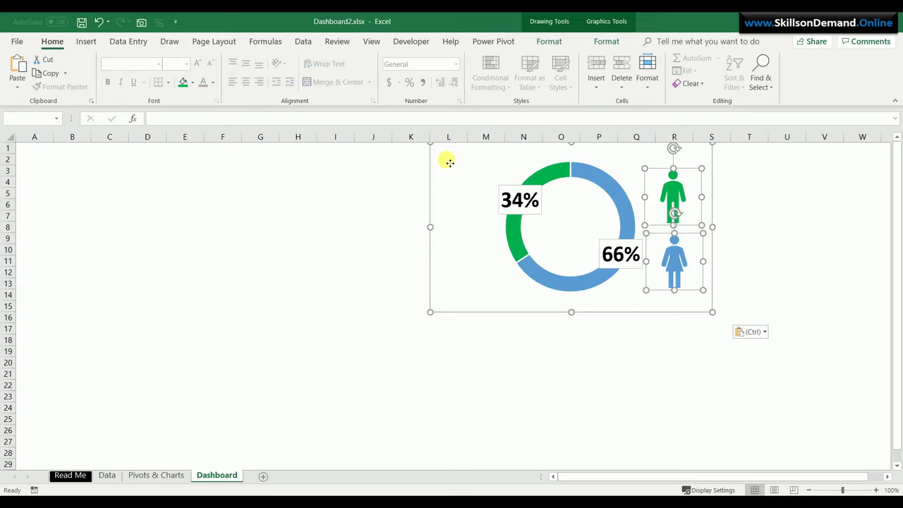
pyautogui.moveTo(449, 163); pyautogui.dragTo(464, 160)
pyautogui.click(750, 204)
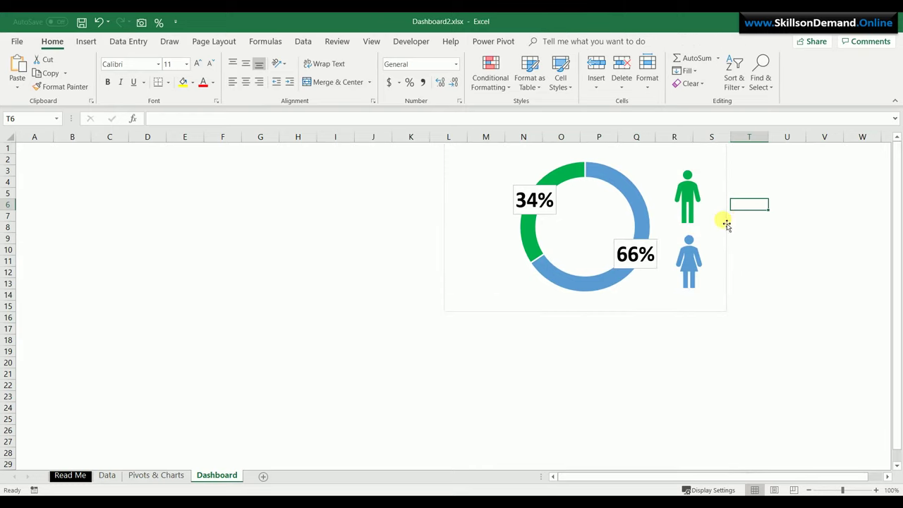
pyautogui.moveTo(727, 224); pyautogui.dragTo(789, 226)
pyautogui.click(710, 365)
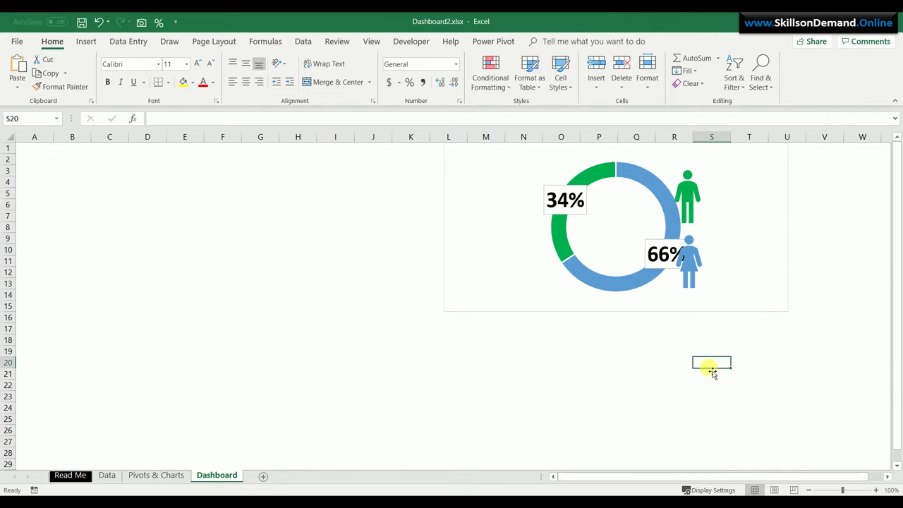
# Stretch the doughnut's plot area leftward and enlarge the ring on the chart's left side
pyautogui.click(597, 297)
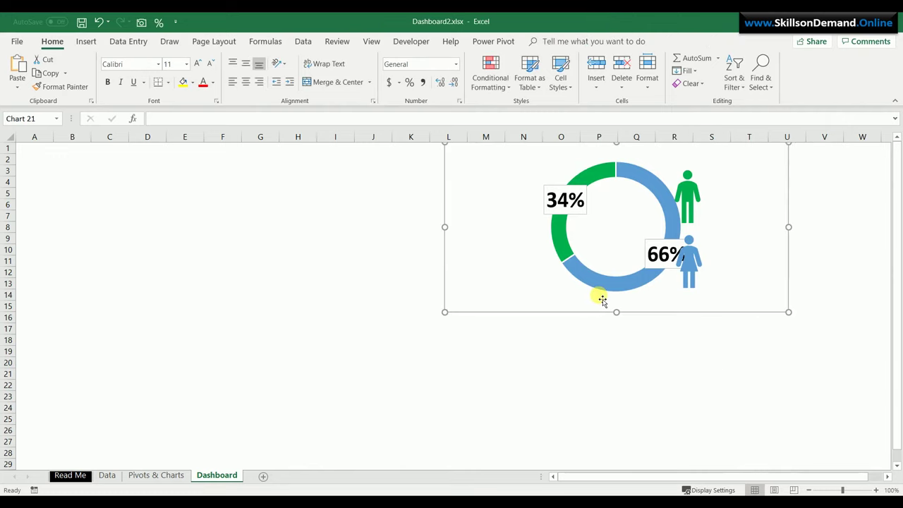
pyautogui.click(597, 287)
pyautogui.click(588, 297)
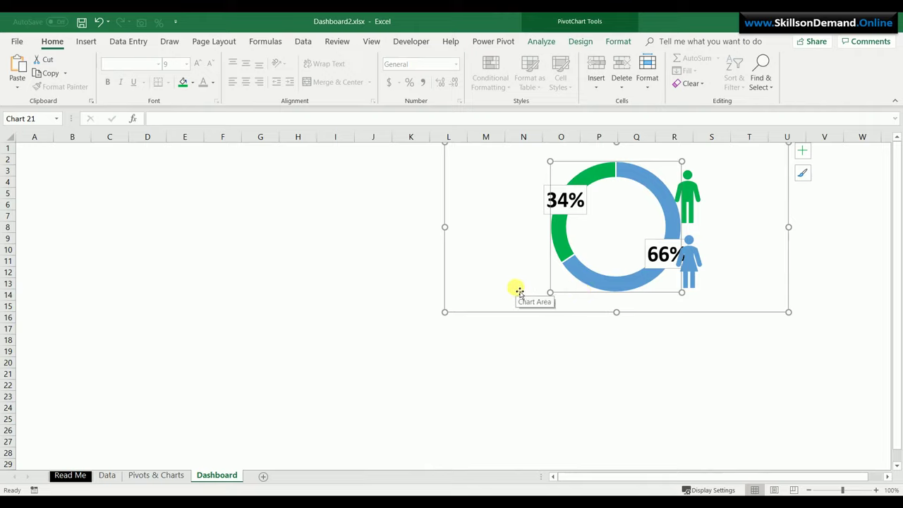
pyautogui.moveTo(560, 290); pyautogui.dragTo(473, 280)
pyautogui.moveTo(580, 279); pyautogui.dragTo(612, 290)
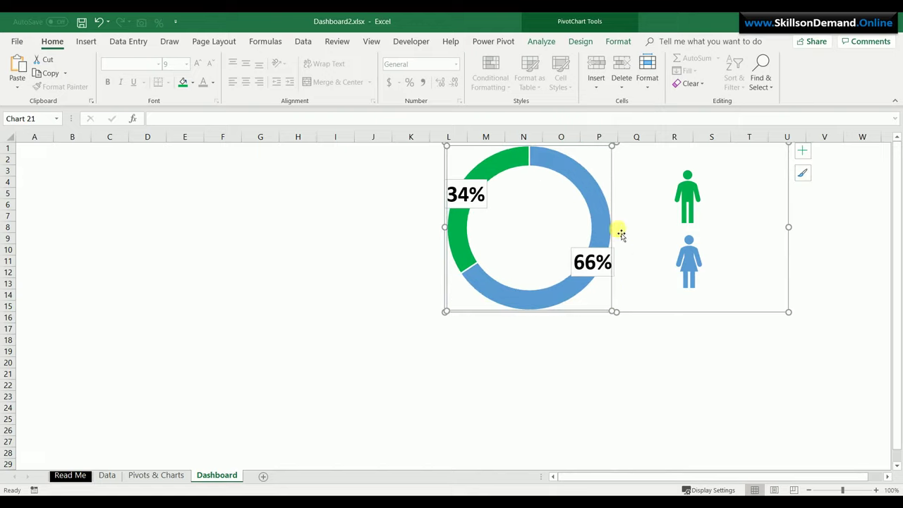
pyautogui.click(644, 231)
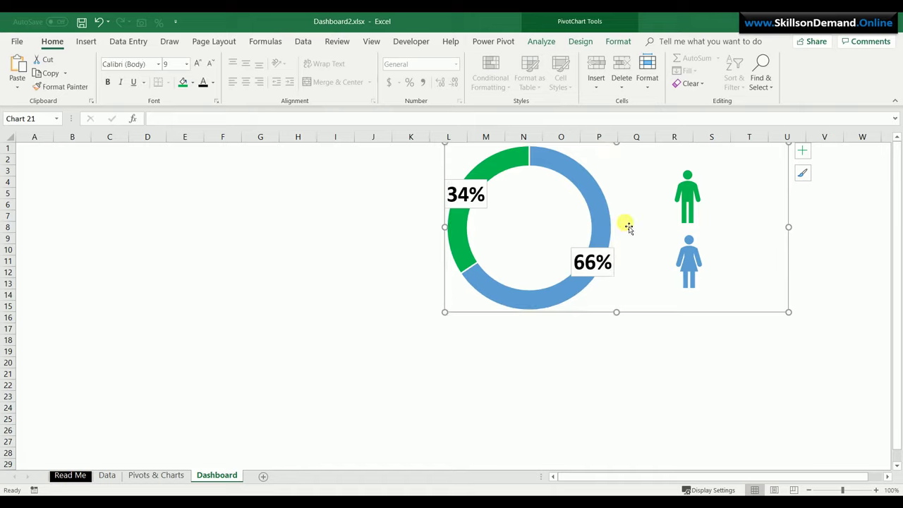
pyautogui.click(598, 227)
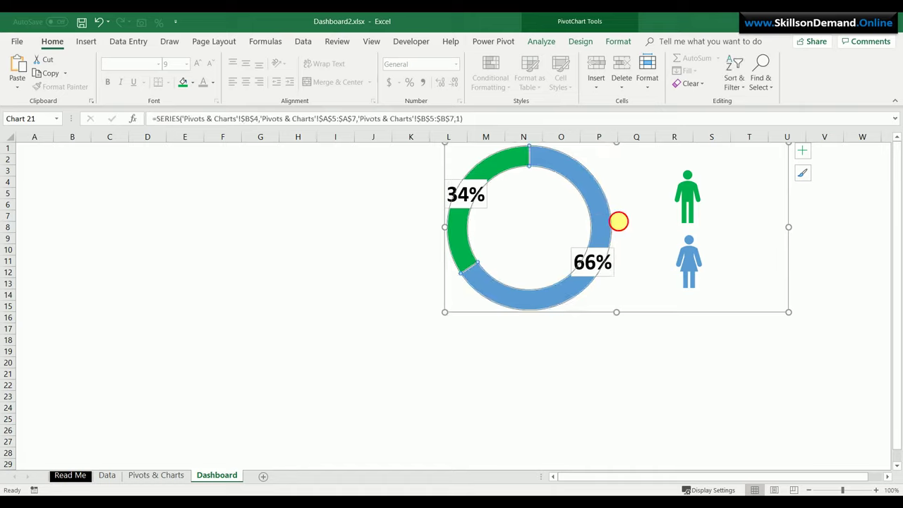
pyautogui.click(622, 224)
pyautogui.click(588, 346)
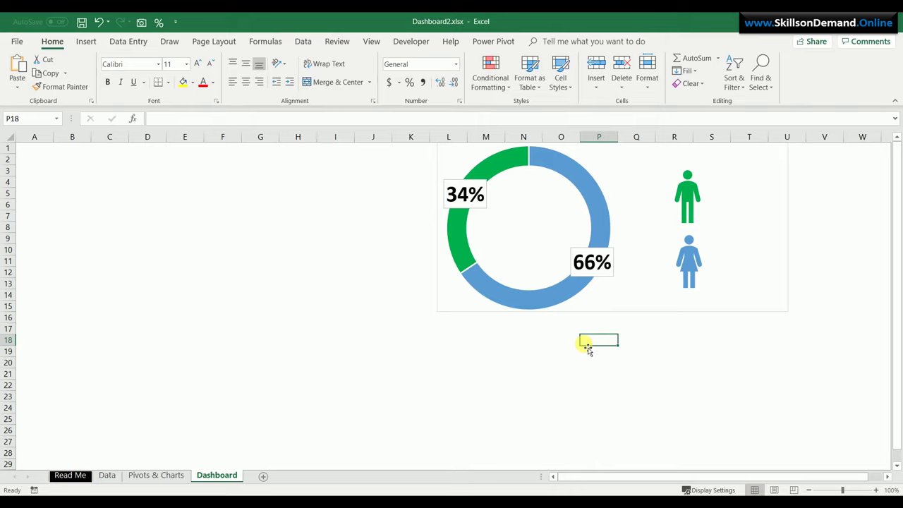
# Drag the male and female icons side by side into the doughnut's hole
pyautogui.moveTo(683, 202); pyautogui.dragTo(512, 238)
pyautogui.moveTo(692, 262); pyautogui.dragTo(550, 239)
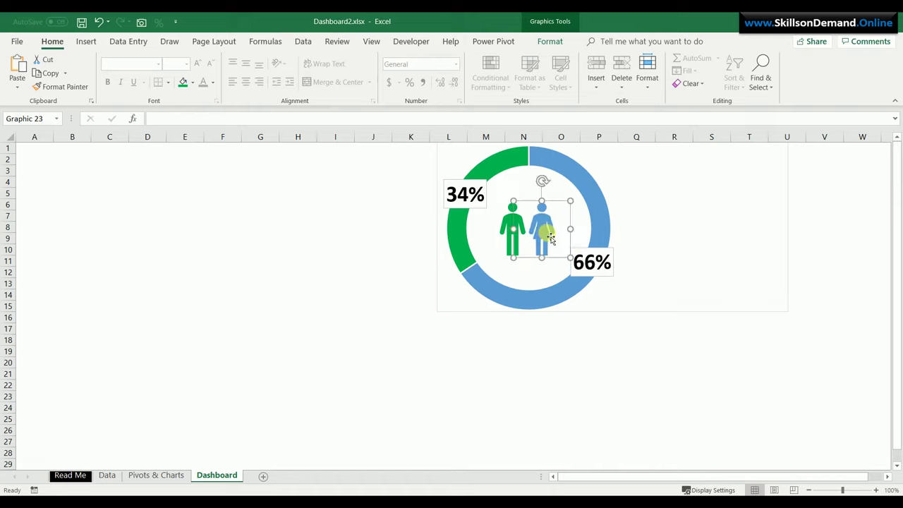
pyautogui.click(576, 406)
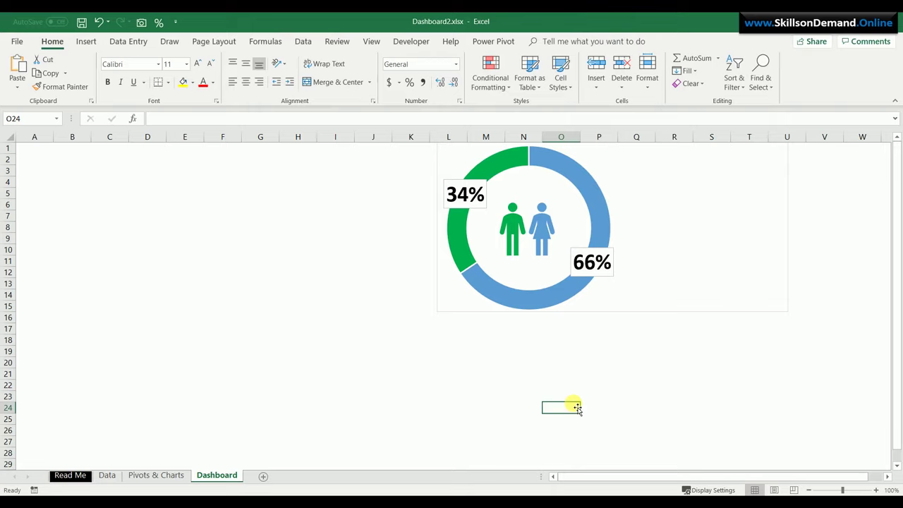
# Set the doughnut chart's Shape Fill to No Fill
pyautogui.click(745, 204)
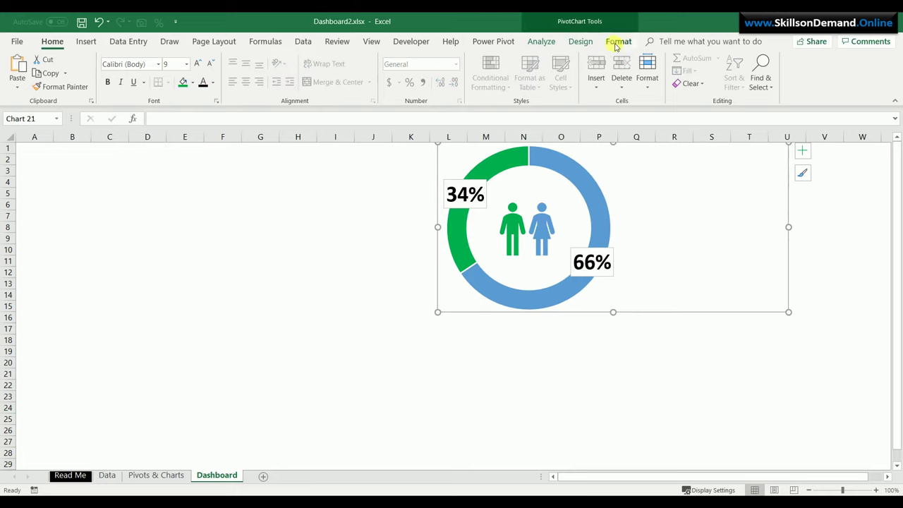
pyautogui.click(617, 44)
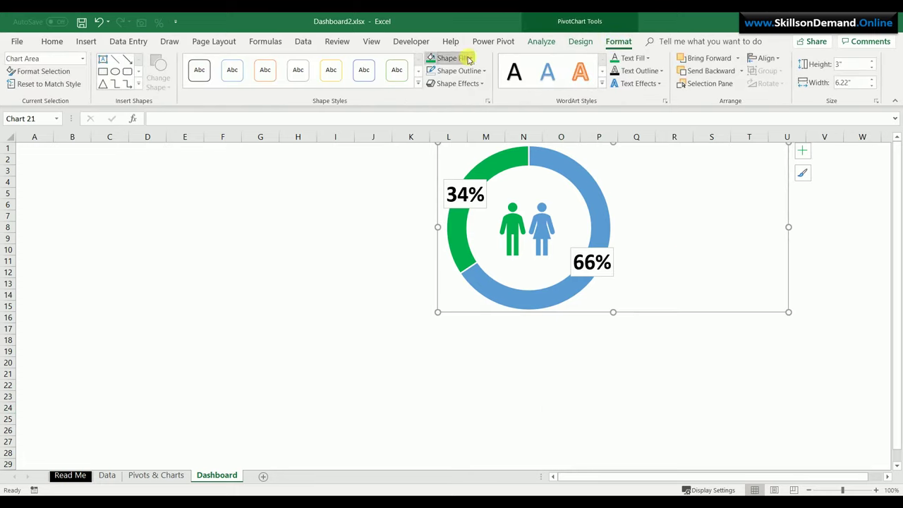
pyautogui.click(468, 60)
pyautogui.click(454, 174)
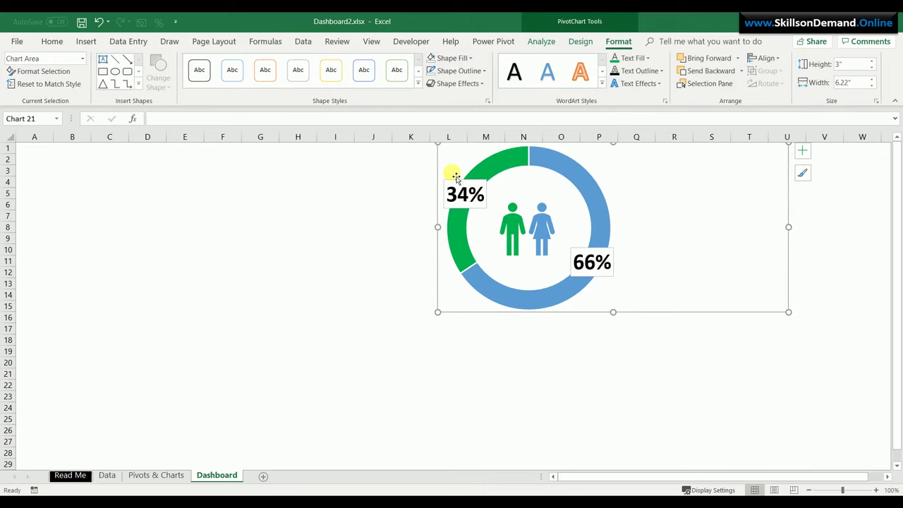
pyautogui.click(497, 353)
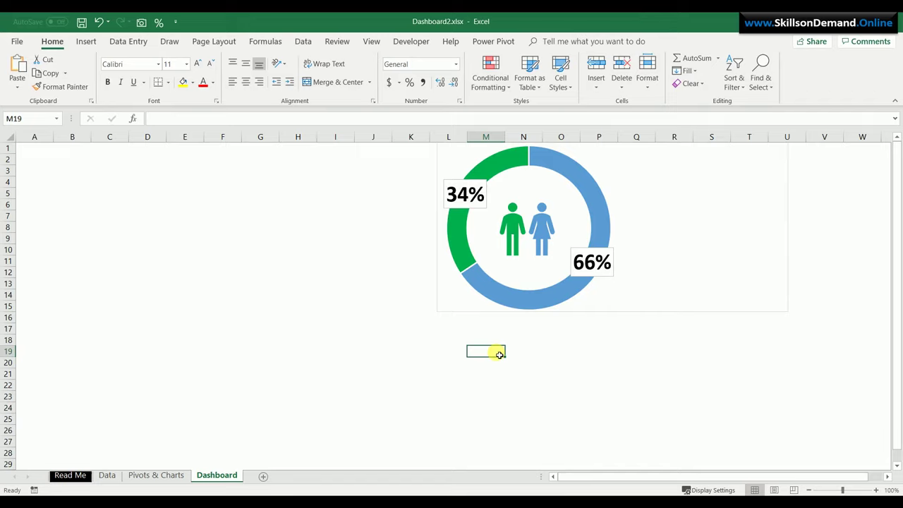
# Draw a rectangle at the chart's top right and duplicate it further down
pyautogui.click(87, 42)
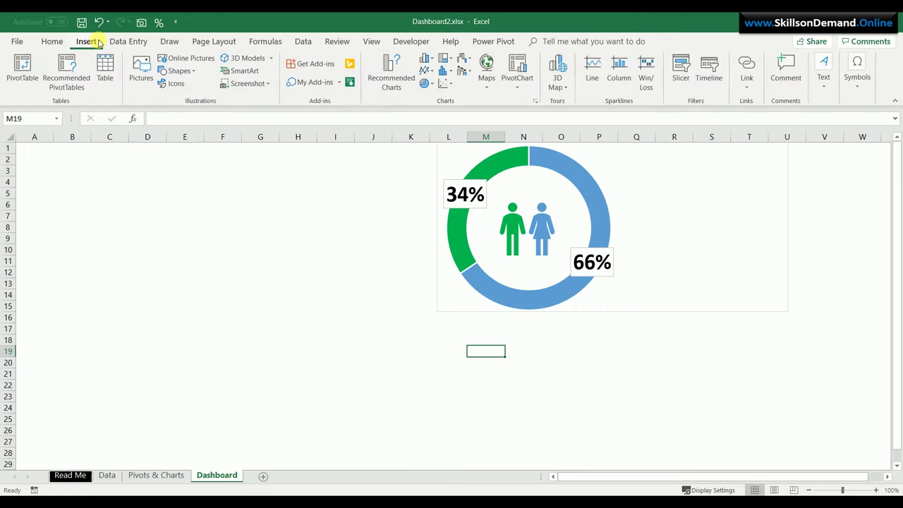
pyautogui.click(192, 72)
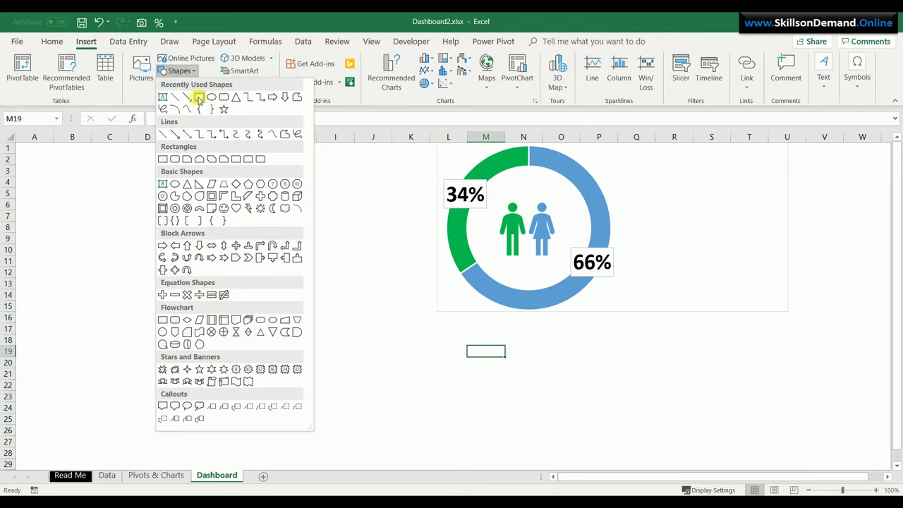
pyautogui.click(198, 98)
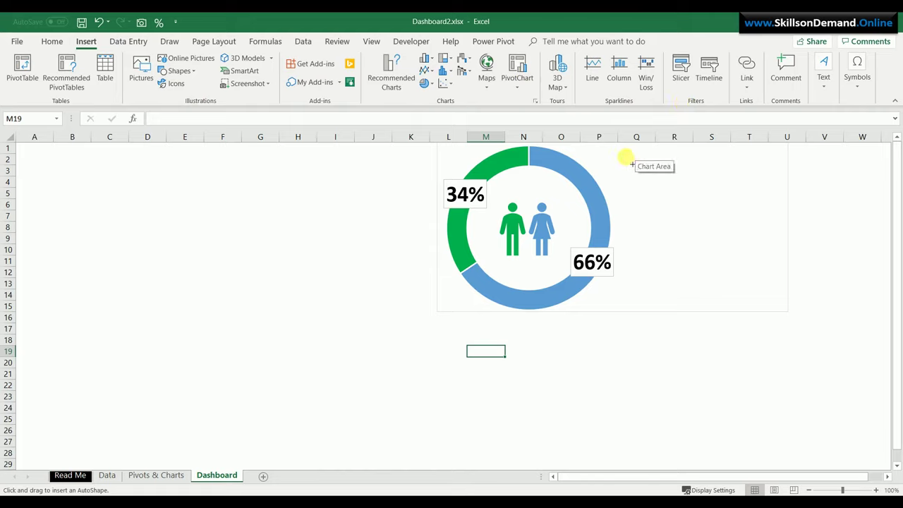
pyautogui.moveTo(627, 158)
pyautogui.mouseDown()
pyautogui.moveTo(699, 177)
pyautogui.moveTo(693, 173)
pyautogui.mouseUp()
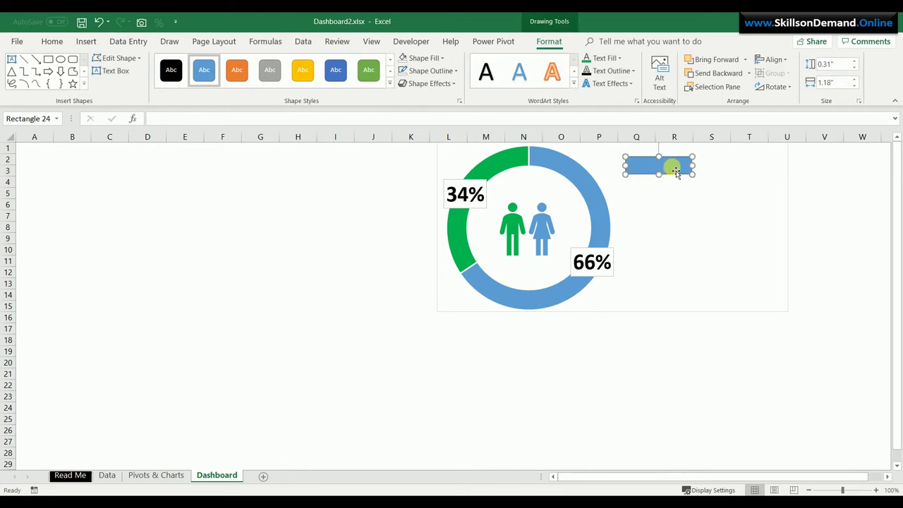
pyautogui.moveTo(671, 166); pyautogui.dragTo(691, 209)
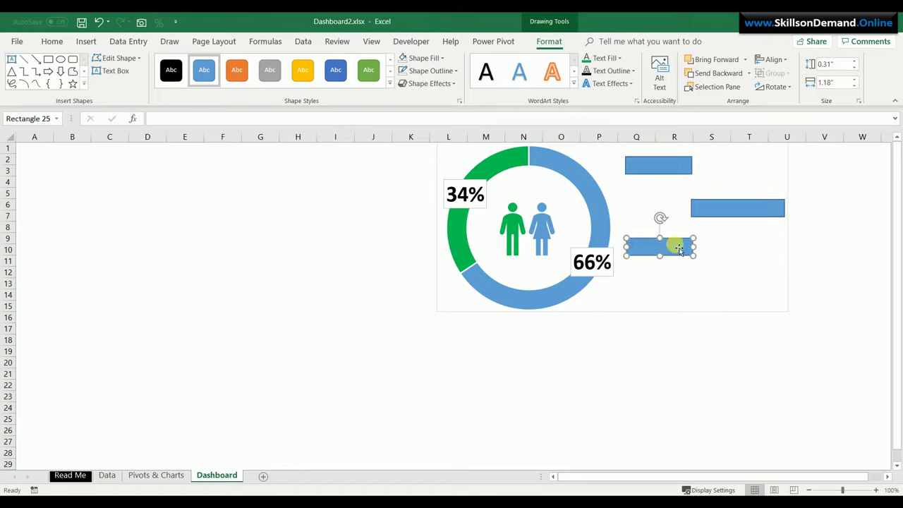
# Narrow the top and bottom rectangles to the same width
pyautogui.moveTo(695, 248); pyautogui.dragTo(685, 247)
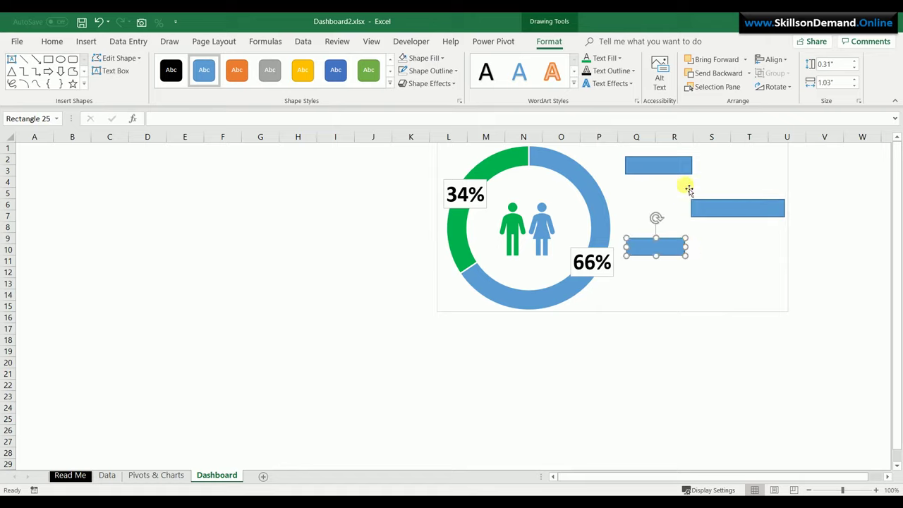
pyautogui.click(691, 165)
pyautogui.moveTo(692, 165); pyautogui.dragTo(686, 165)
pyautogui.click(731, 275)
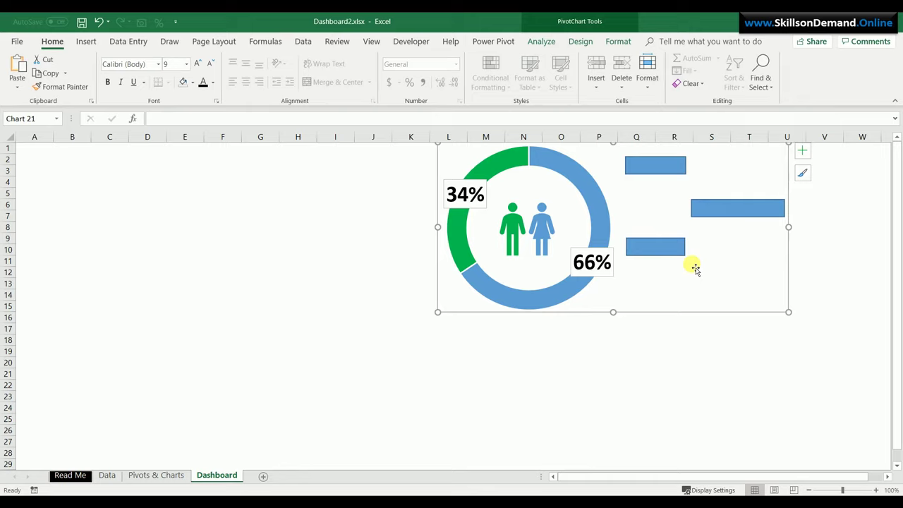
# Type Female, Male and Total Employees into the top, bottom and wide middle rectangles
pyautogui.click(650, 168)
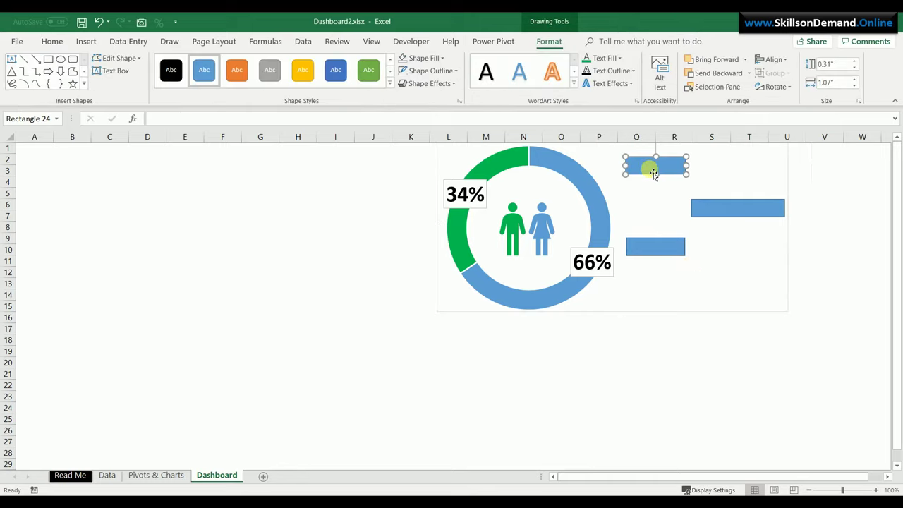
pyautogui.write('Femal')
pyautogui.write('ma')
pyautogui.click(656, 245)
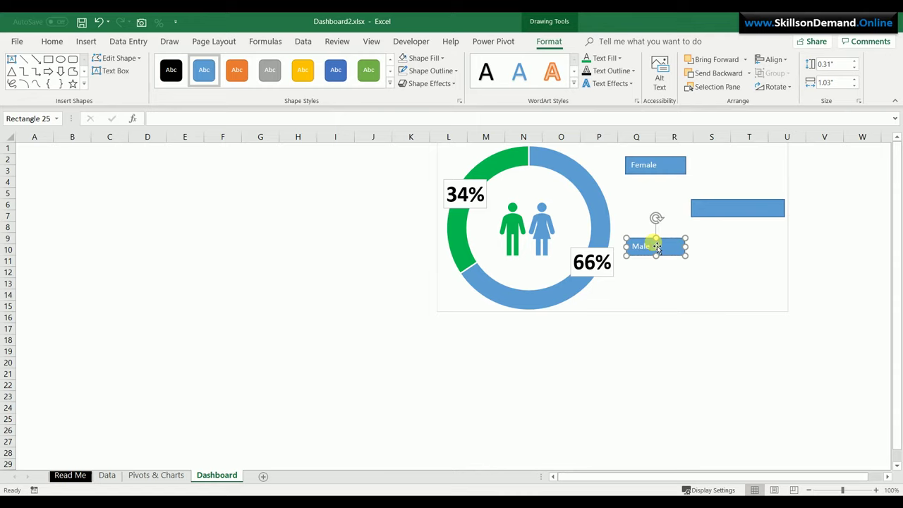
pyautogui.click(729, 205)
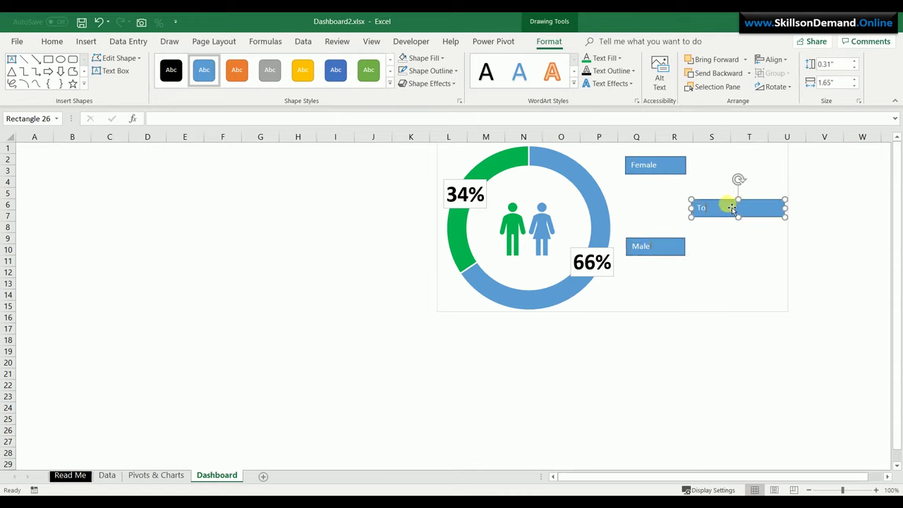
pyautogui.write('Employees')
pyautogui.click(710, 343)
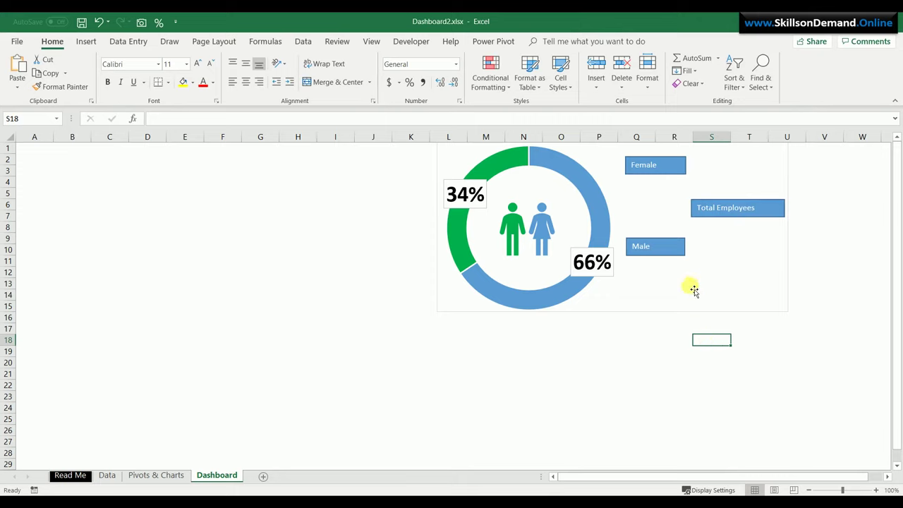
# Give the Male, Total Employees and Female label shapes No Fill and No Outline
pyautogui.click(679, 248)
pyautogui.keyDown('ctrl'); pyautogui.click(782, 213); pyautogui.keyUp('ctrl')
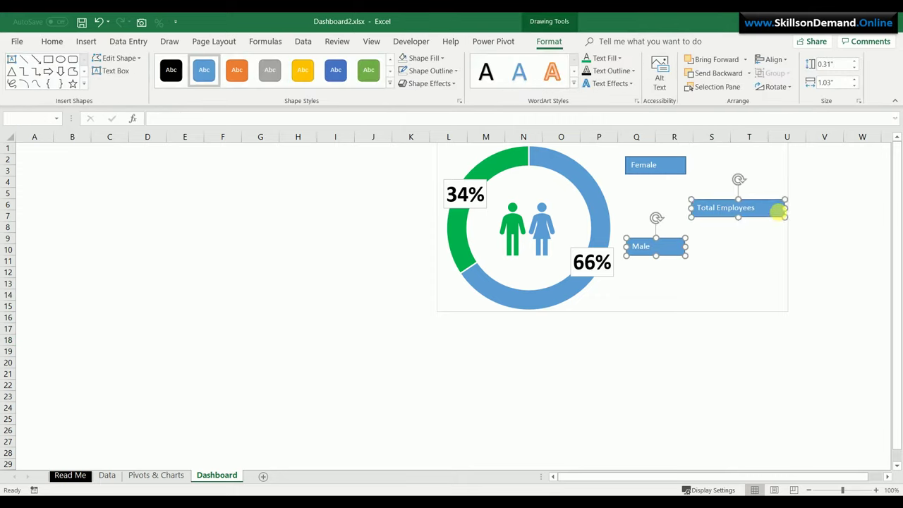
pyautogui.keyDown('ctrl'); pyautogui.click(675, 167); pyautogui.keyUp('ctrl')
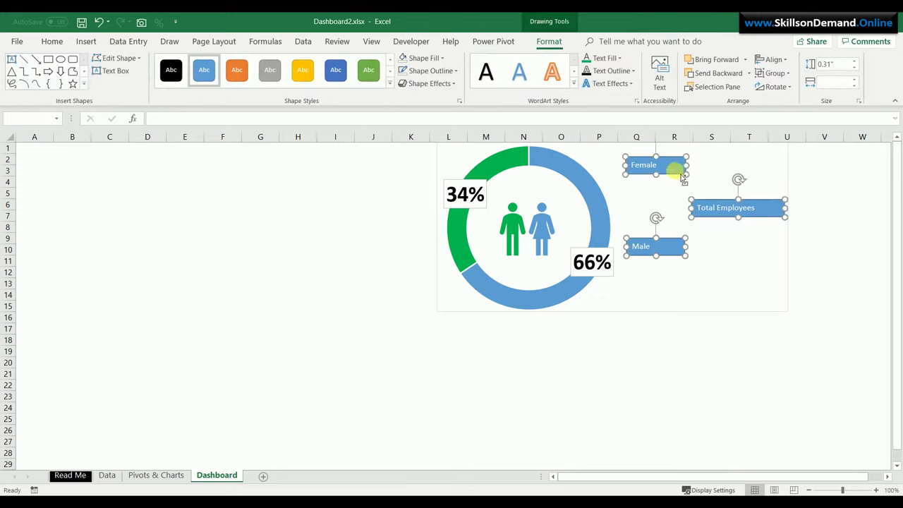
pyautogui.click(443, 58)
pyautogui.click(426, 173)
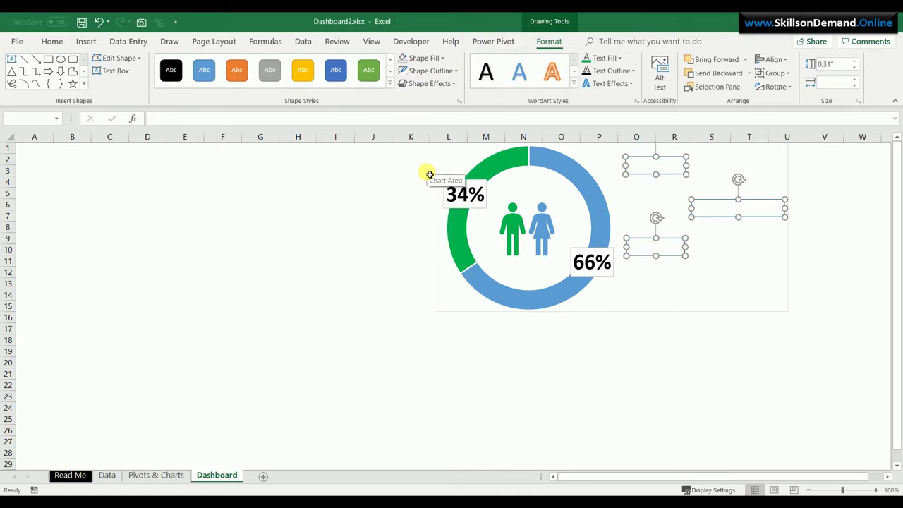
pyautogui.click(425, 71)
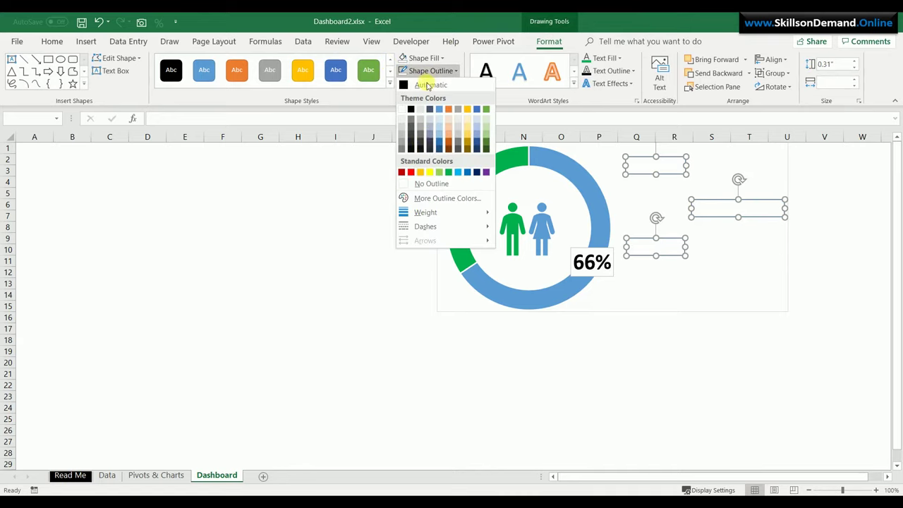
pyautogui.click(423, 184)
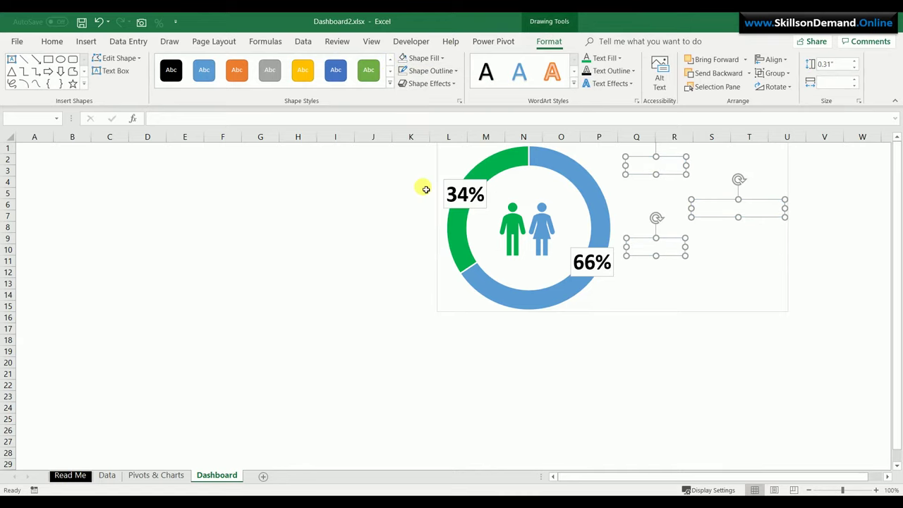
# Set the three captions to bold 14 pt text, centred vertically and horizontally
pyautogui.click(50, 43)
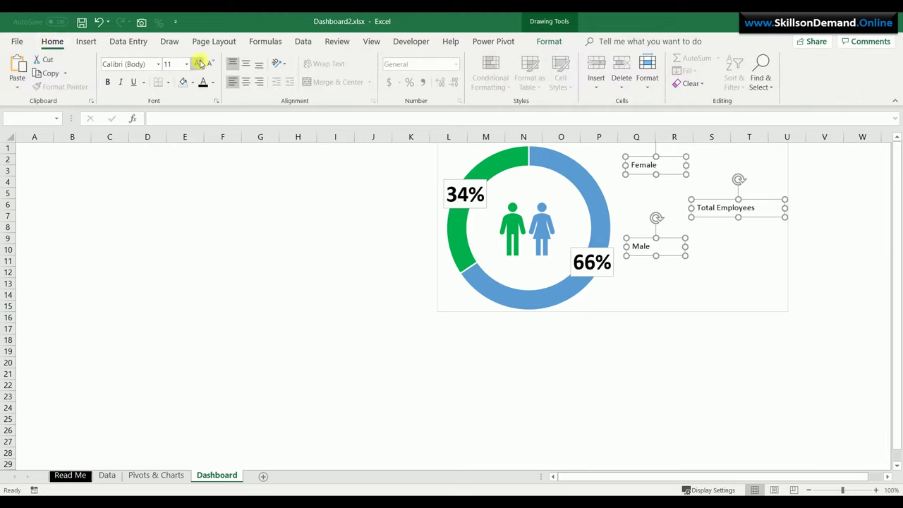
pyautogui.click(199, 63)
pyautogui.click(199, 63)
pyautogui.click(199, 64)
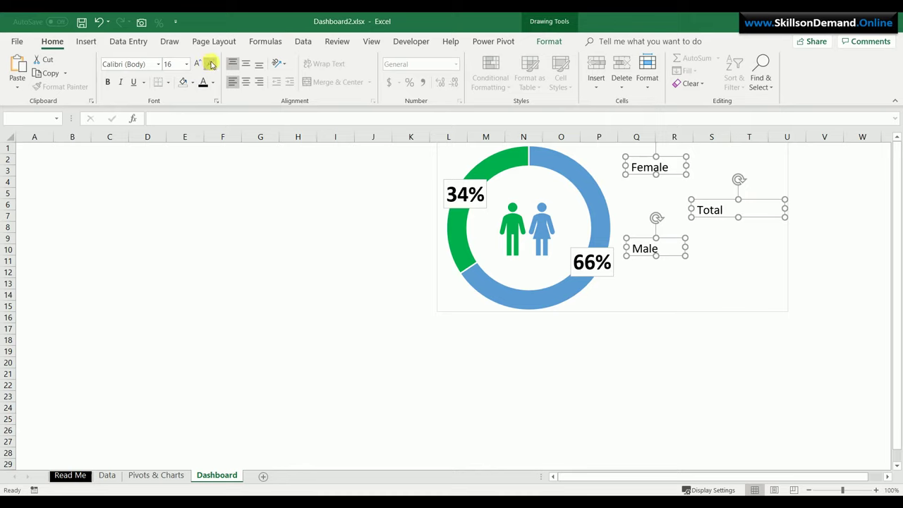
pyautogui.click(211, 64)
pyautogui.click(108, 81)
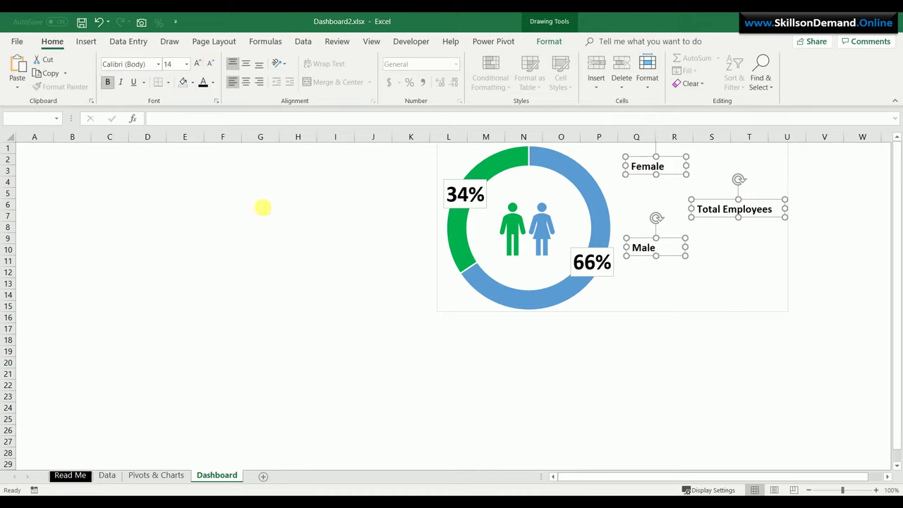
pyautogui.click(246, 63)
pyautogui.click(246, 82)
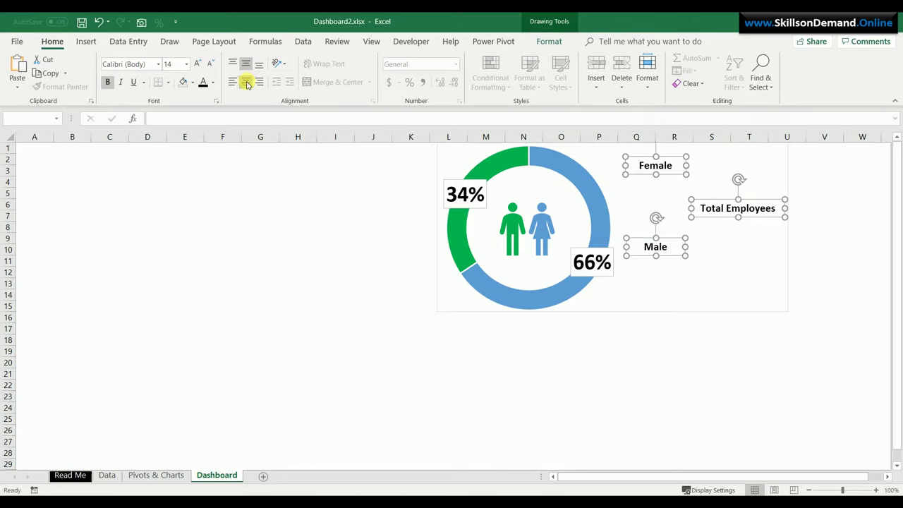
pyautogui.click(553, 378)
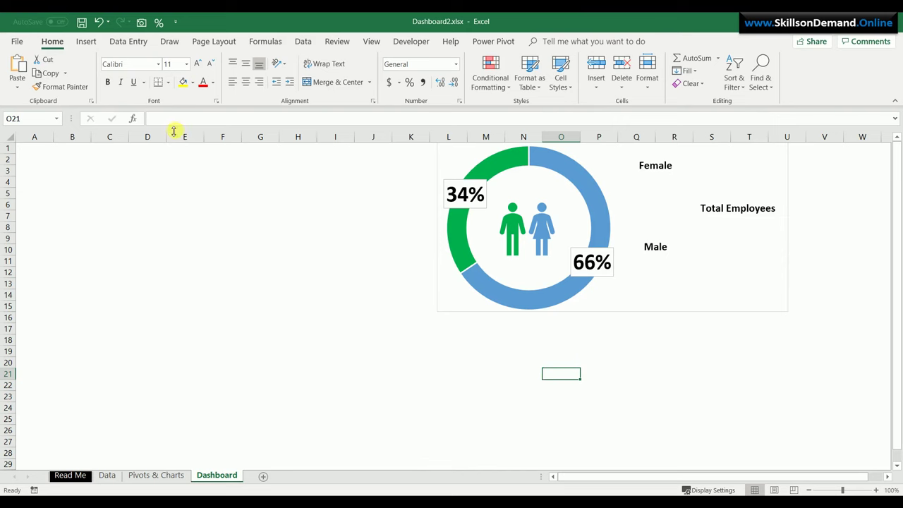
# Draw a blue rectangle under Female and copy it beneath the Male and Total Employees captions
pyautogui.click(86, 41)
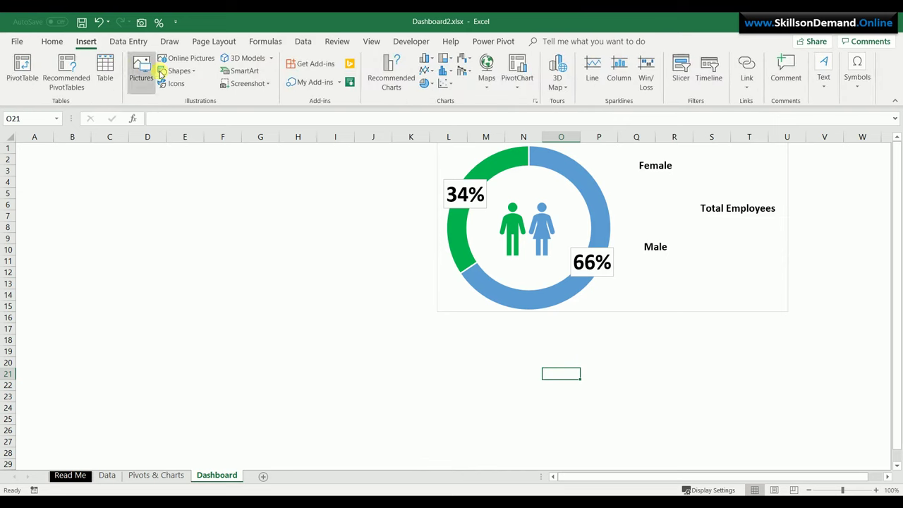
pyautogui.click(184, 73)
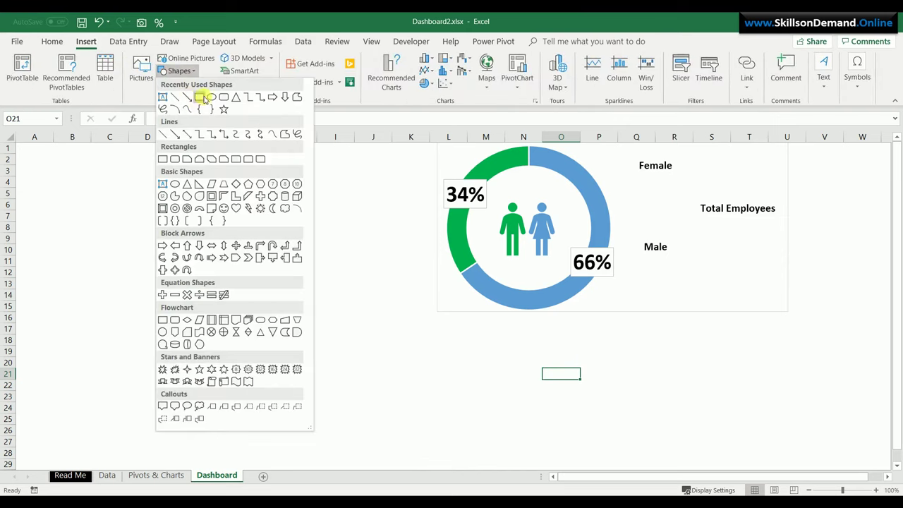
pyautogui.click(199, 97)
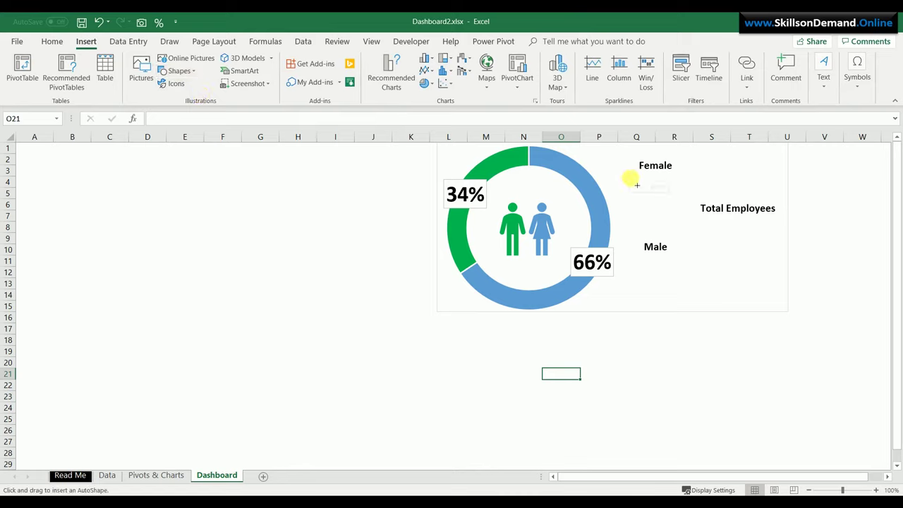
pyautogui.moveTo(634, 179); pyautogui.dragTo(682, 207)
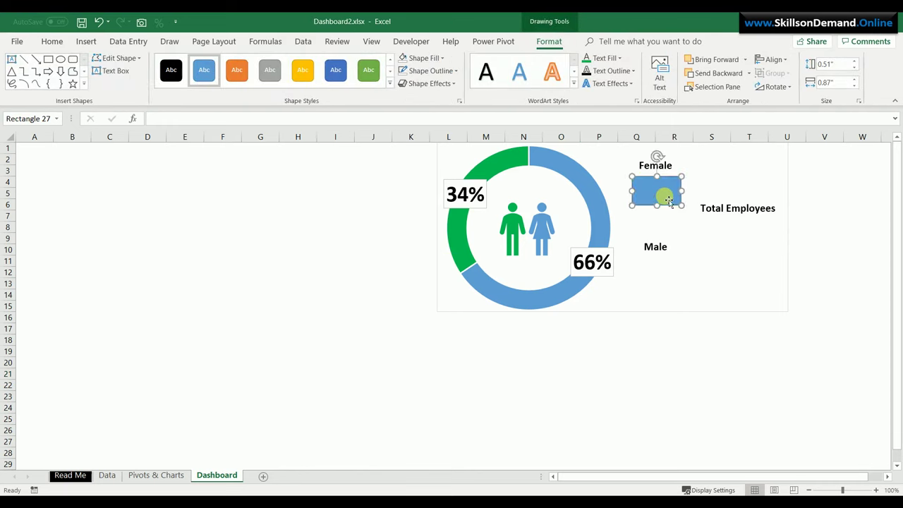
pyautogui.keyDown('ctrl'); pyautogui.moveTo(674, 203); pyautogui.dragTo(752, 235); pyautogui.keyUp('ctrl')
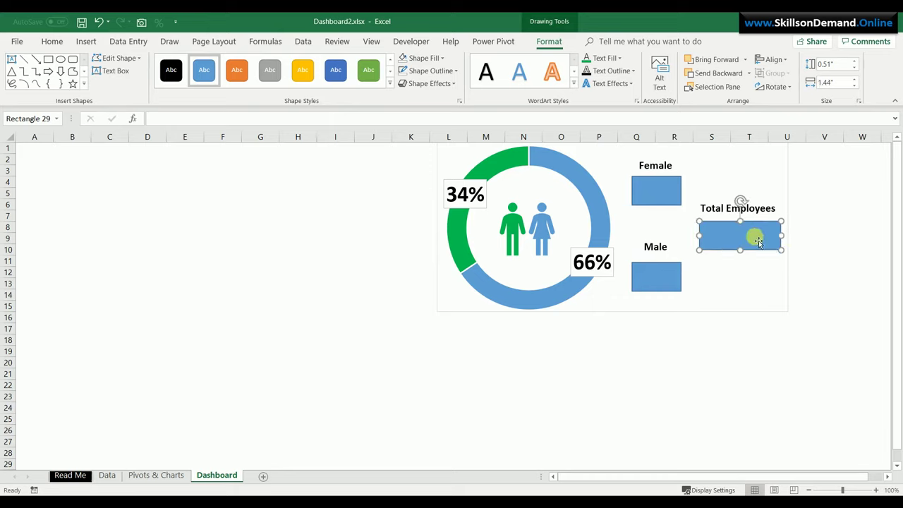
pyautogui.click(736, 374)
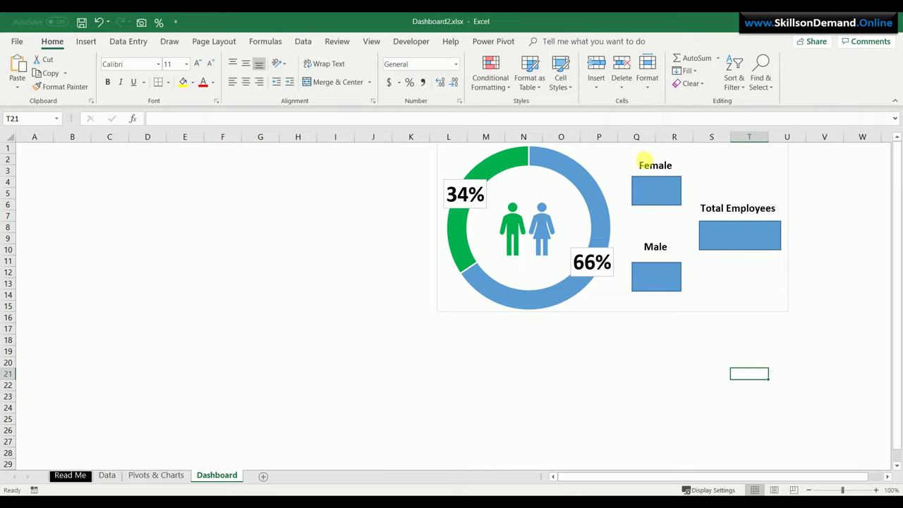
pyautogui.click(652, 185)
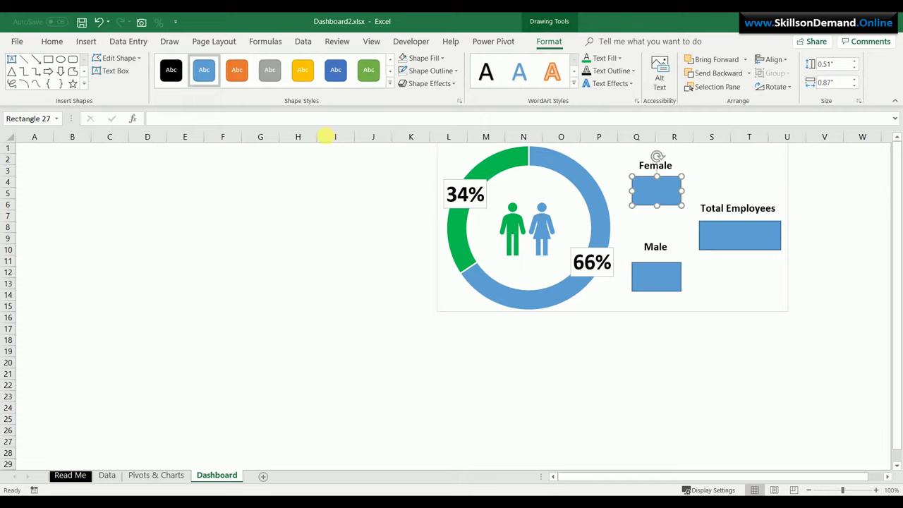
# Link the Female box to Pivots & Charts!B11 so it shows 266
pyautogui.click(314, 122)
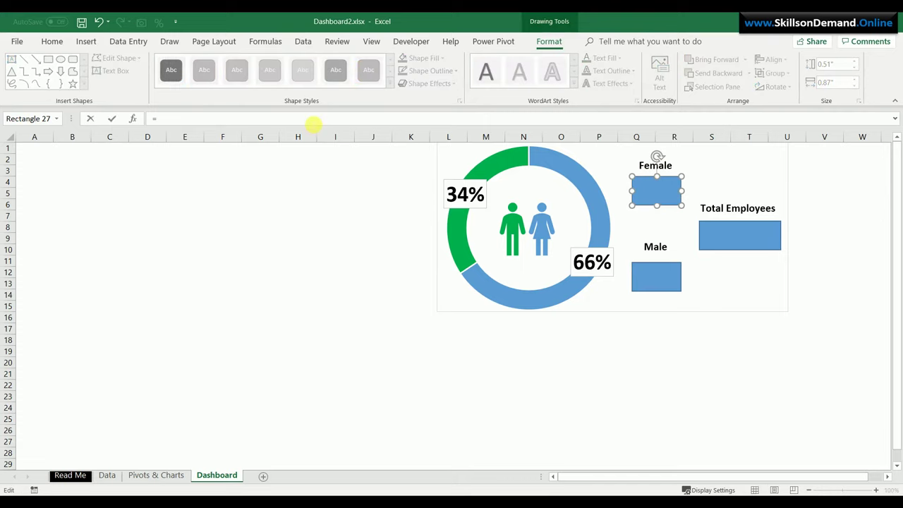
pyautogui.click(173, 475)
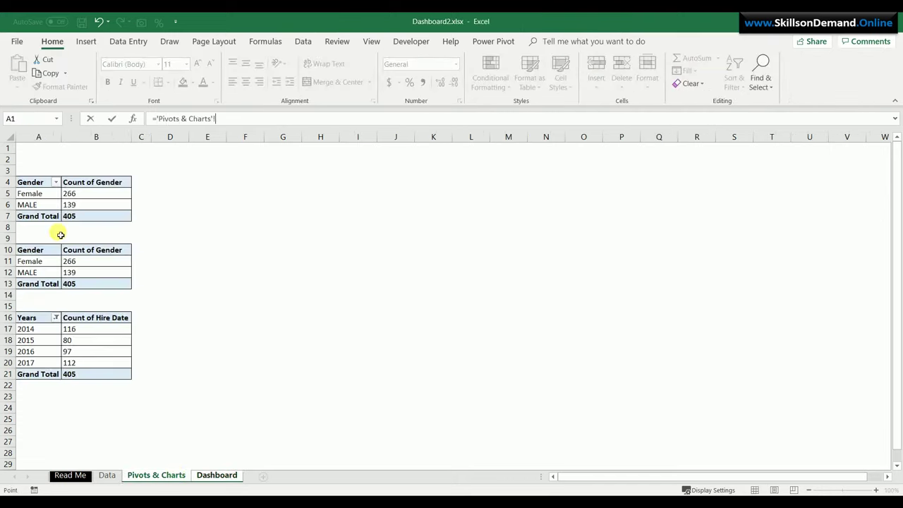
pyautogui.click(74, 262)
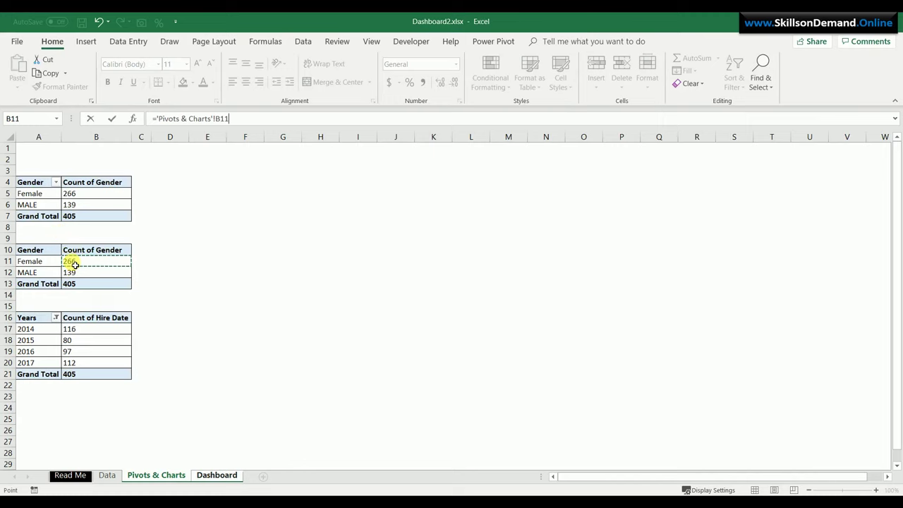
pyautogui.press('Return')
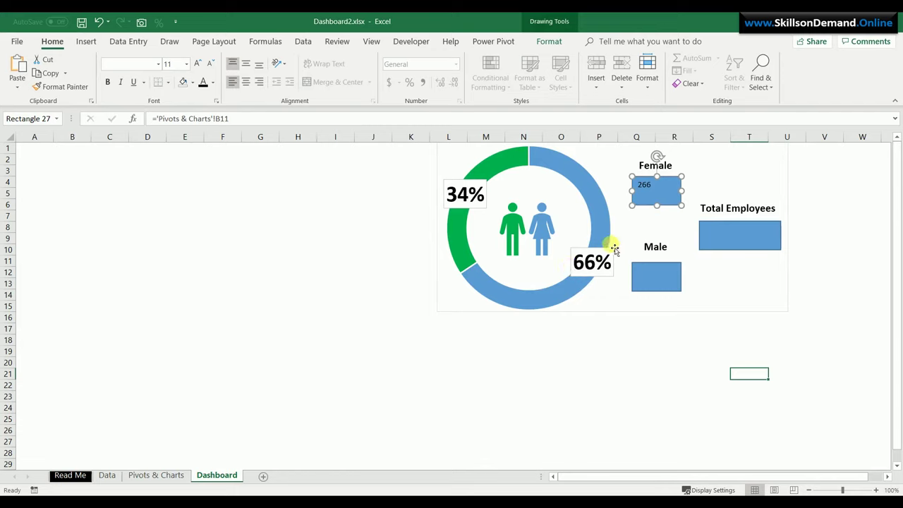
# Link the Male box to Pivots & Charts!B12 so it shows 139
pyautogui.click(664, 283)
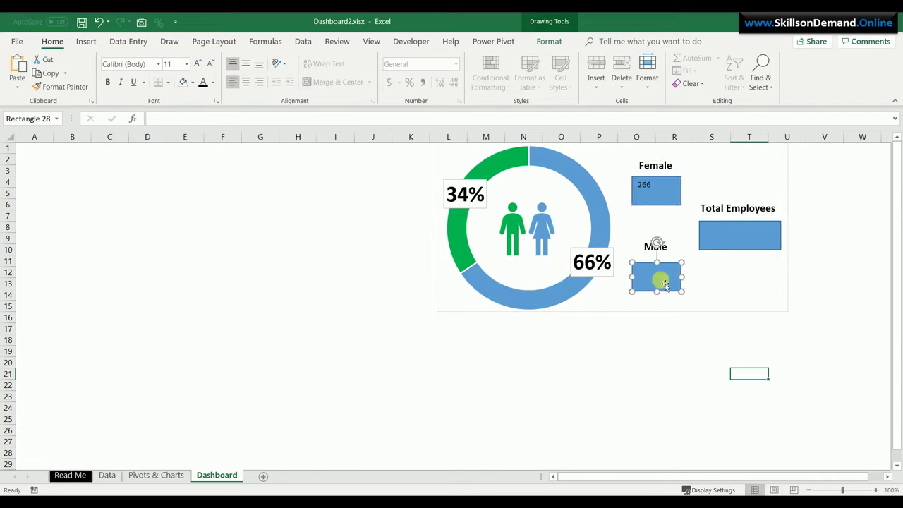
pyautogui.write('=')
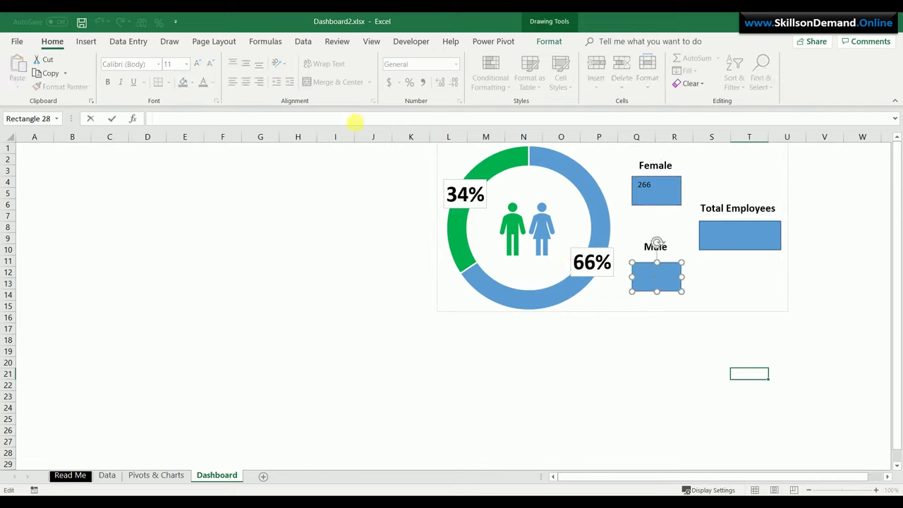
pyautogui.click(156, 475)
pyautogui.click(93, 276)
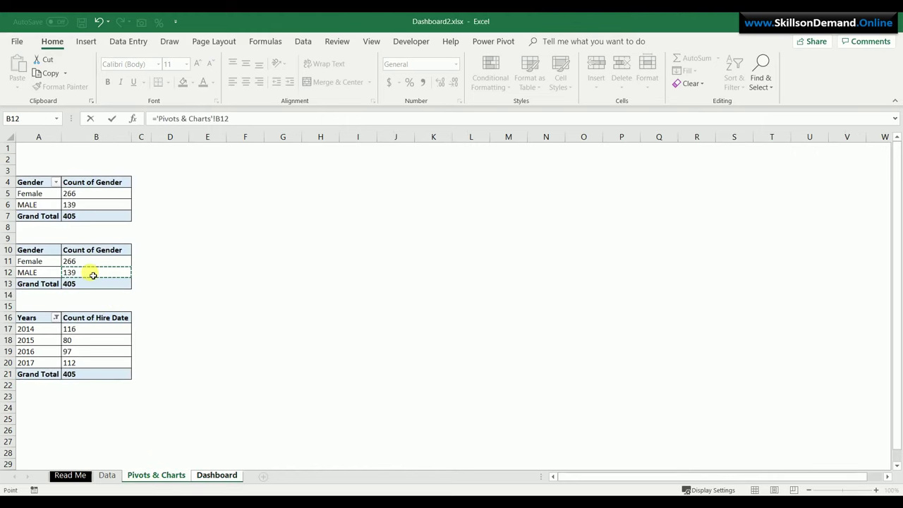
pyautogui.press('Return')
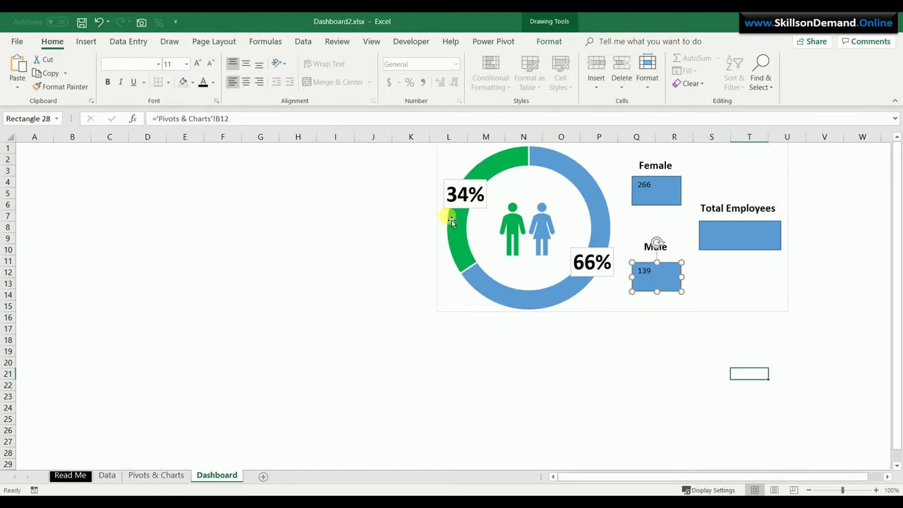
# Link the Total Employees box to the grand total in Pivots & Charts!B13, showing 405
pyautogui.click(741, 240)
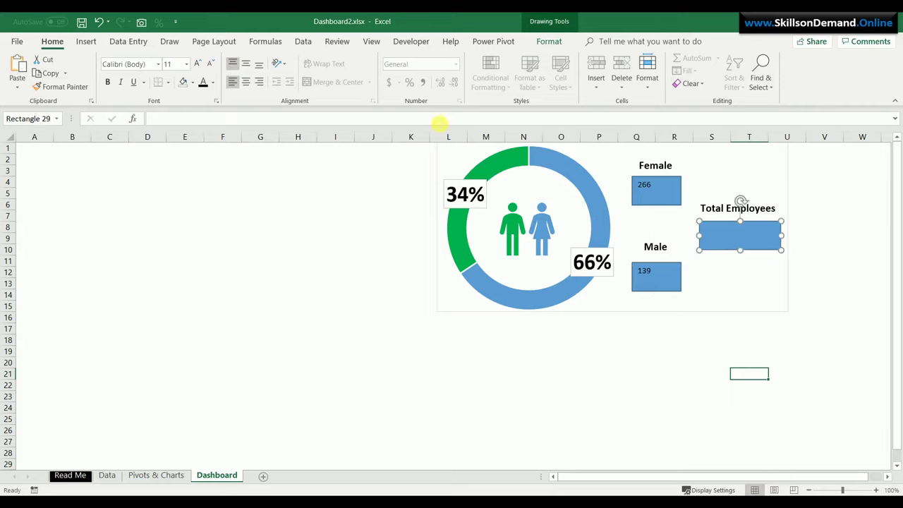
pyautogui.click(434, 120)
pyautogui.write('=')
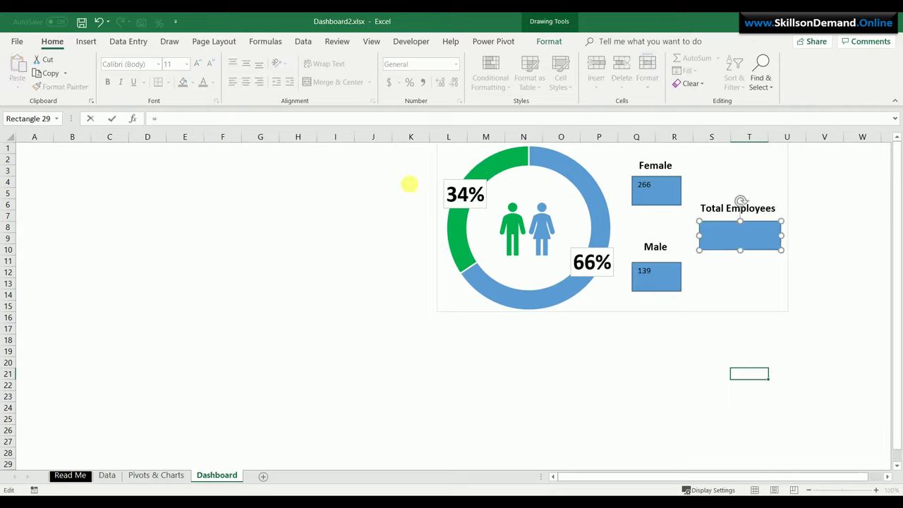
pyautogui.click(146, 476)
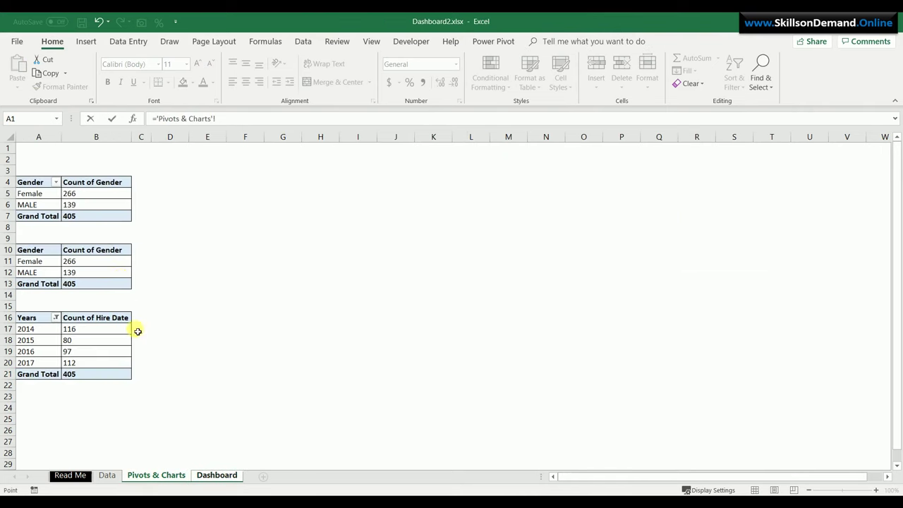
pyautogui.click(100, 288)
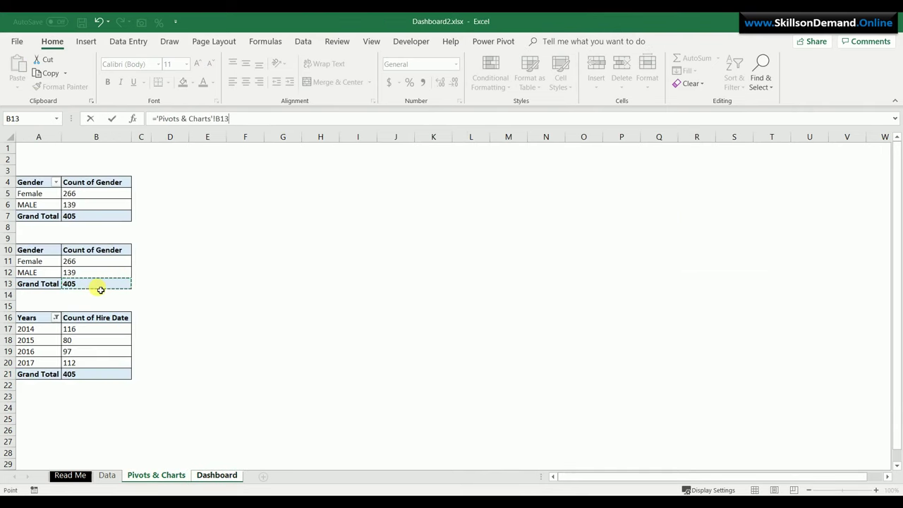
pyautogui.press('Return')
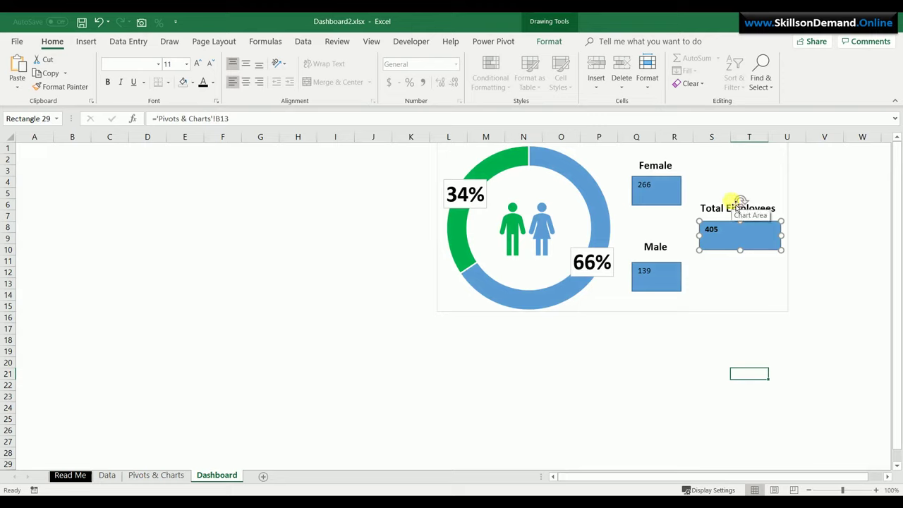
pyautogui.click(660, 187)
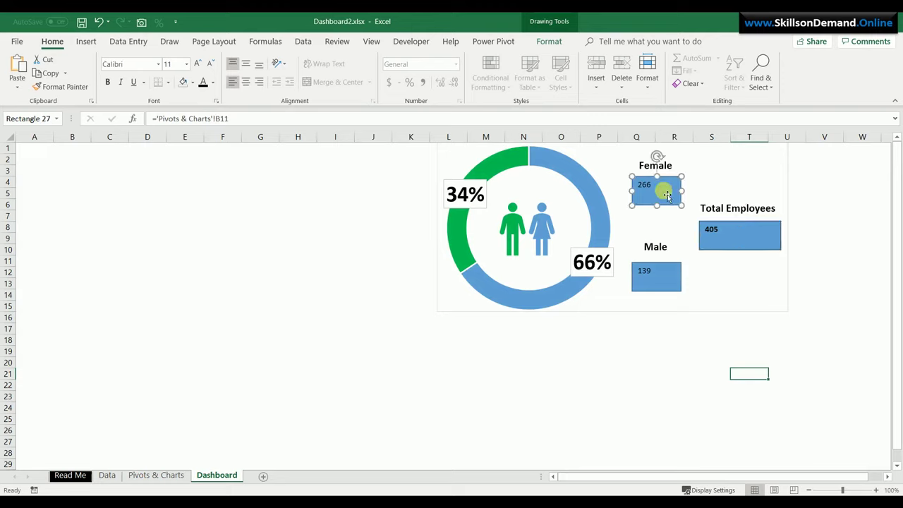
# Give the 266, 139 and 405 boxes no outline and no fill
pyautogui.keyDown('ctrl'); pyautogui.click(676, 288); pyautogui.keyUp('ctrl')
pyautogui.keyDown('ctrl'); pyautogui.click(741, 236); pyautogui.keyUp('ctrl')
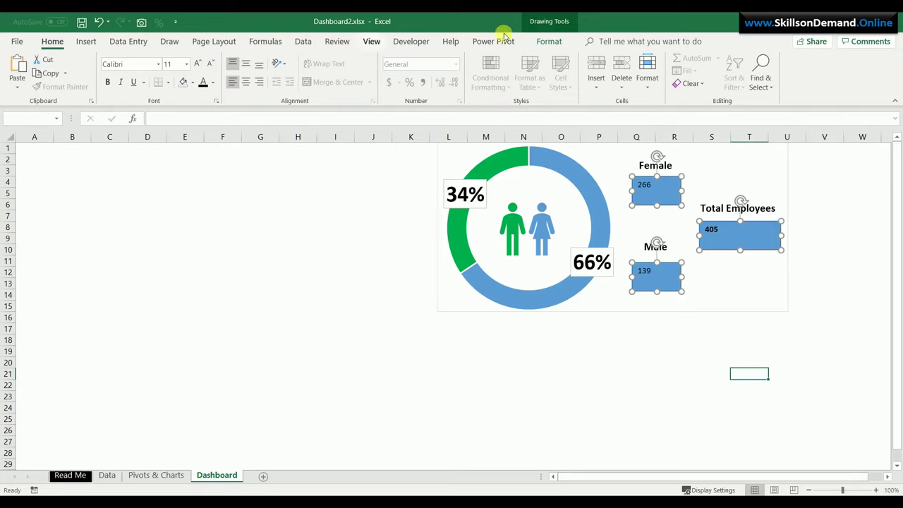
pyautogui.click(549, 41)
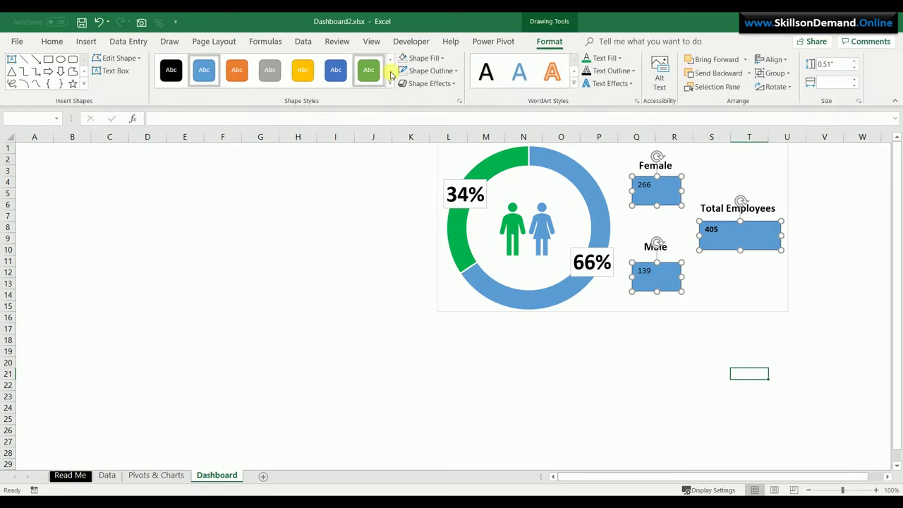
pyautogui.click(427, 71)
pyautogui.click(427, 184)
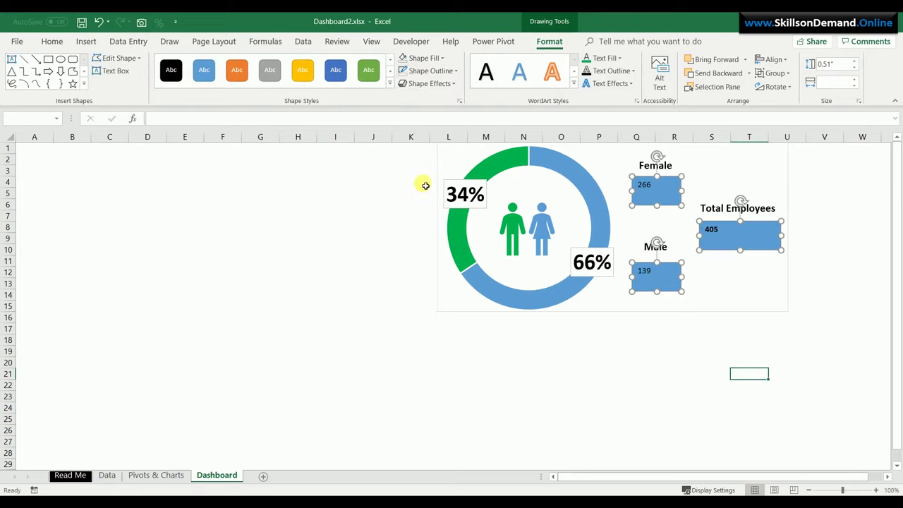
pyautogui.click(426, 58)
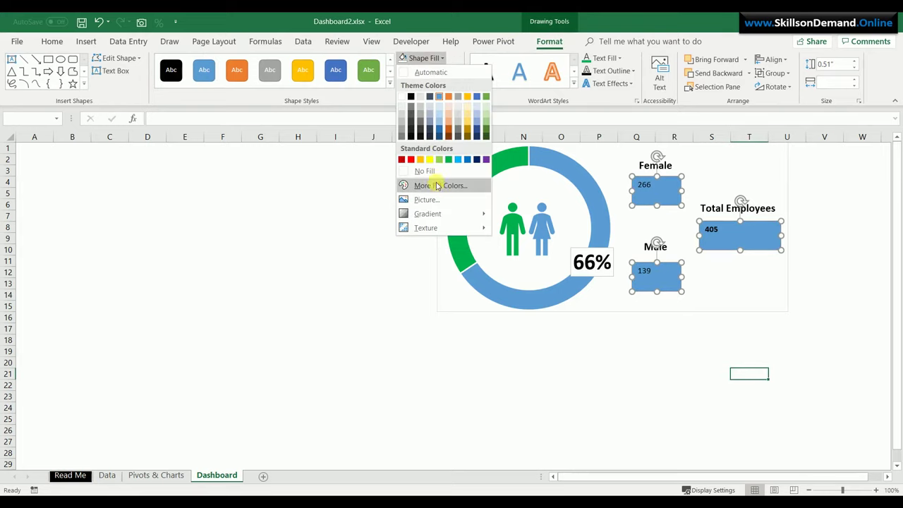
pyautogui.click(432, 173)
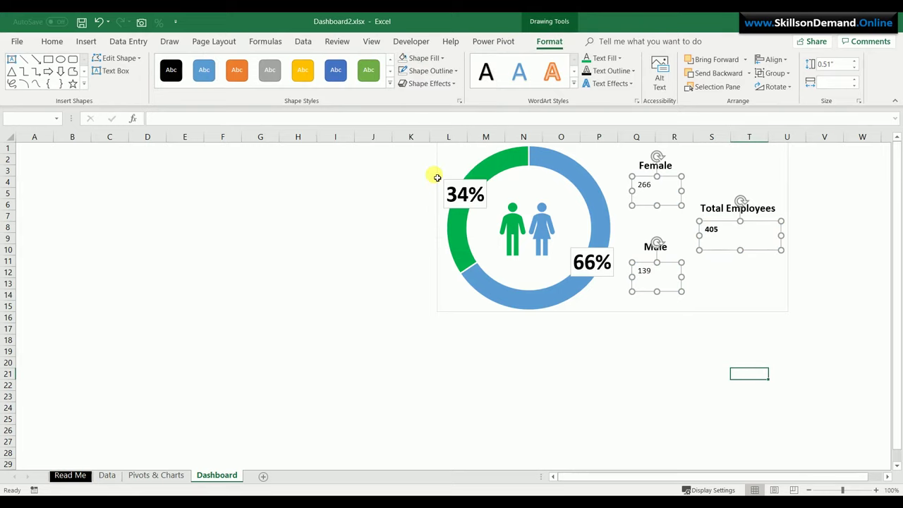
# Centre the box numbers horizontally and vertically and enlarge them to 24 pt
pyautogui.click(53, 41)
pyautogui.click(245, 82)
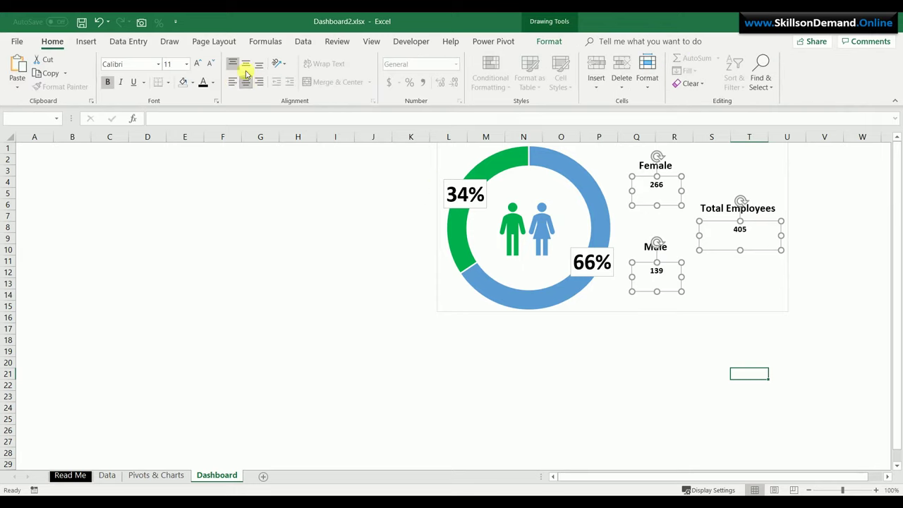
pyautogui.click(245, 64)
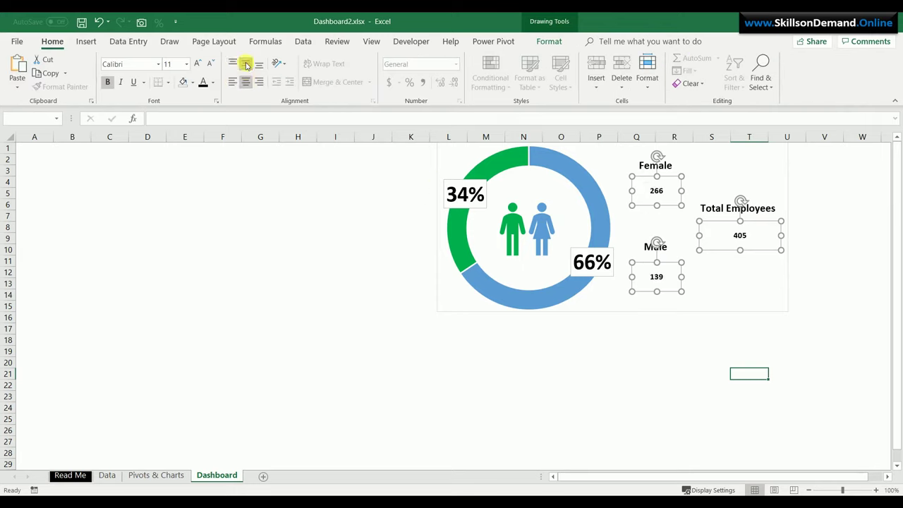
pyautogui.click(196, 64)
pyautogui.click(196, 64)
pyautogui.click(196, 64)
pyautogui.click(196, 64)
pyautogui.click(197, 65)
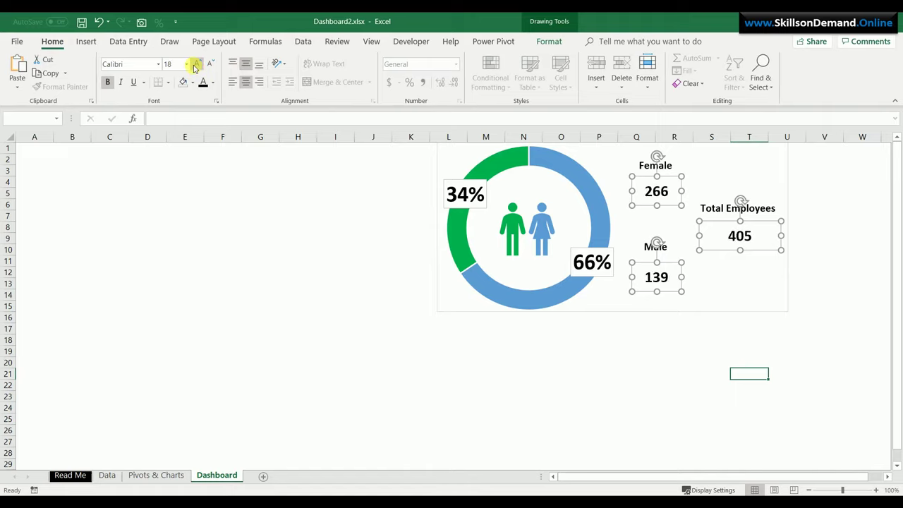
pyautogui.click(196, 64)
pyautogui.click(196, 64)
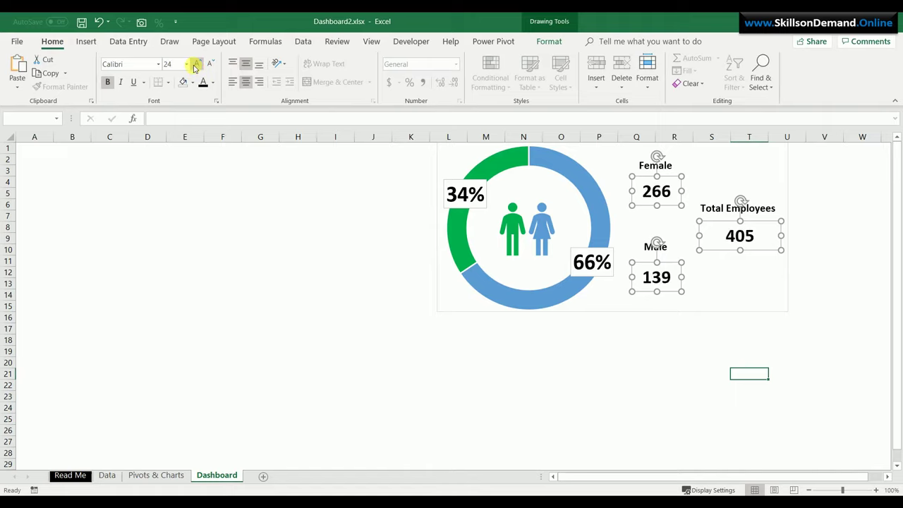
pyautogui.click(372, 421)
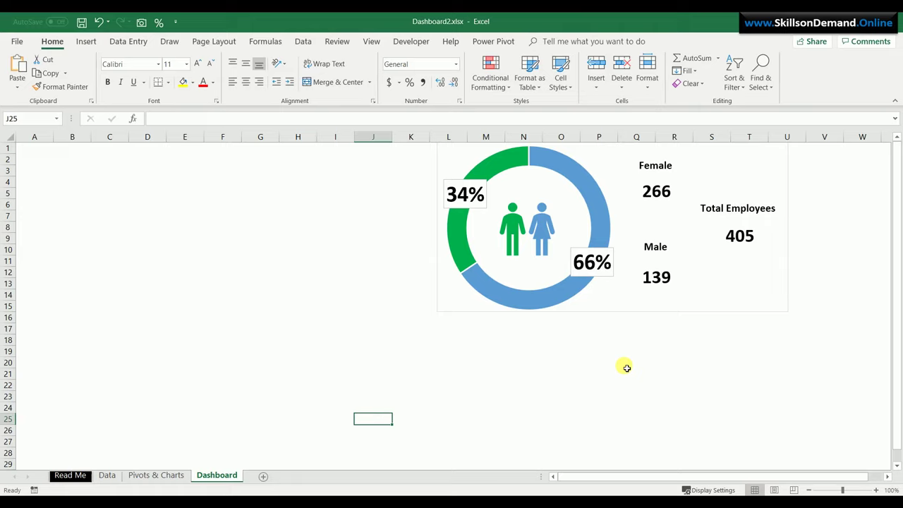
# Colour the 139 male count green and the 266 female count blue
pyautogui.click(656, 279)
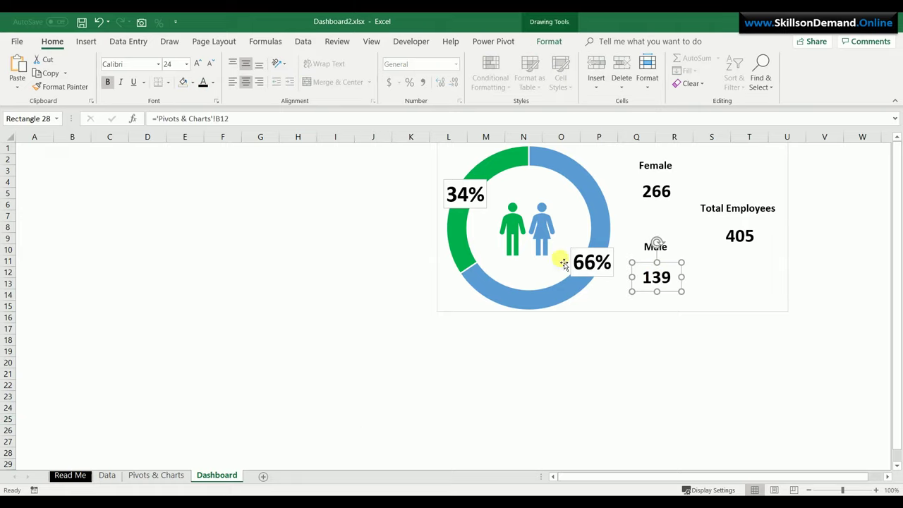
pyautogui.click(213, 83)
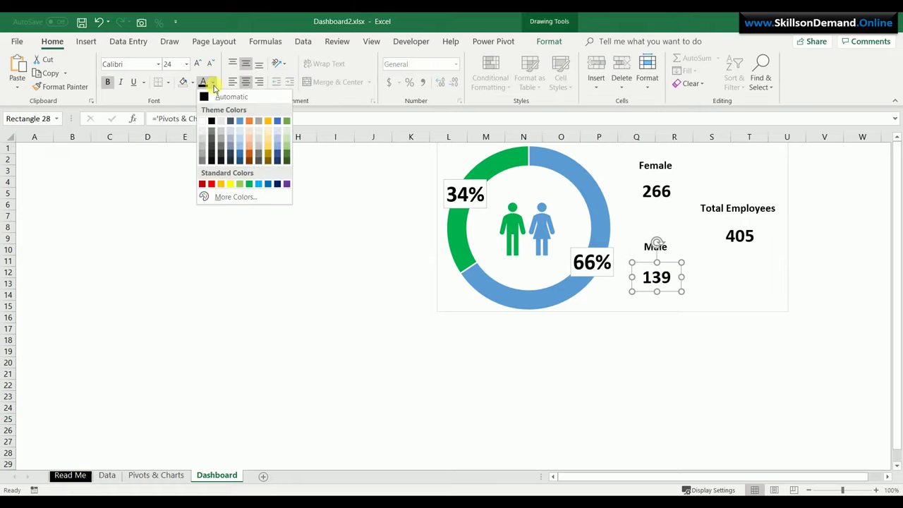
pyautogui.click(249, 184)
pyautogui.click(656, 192)
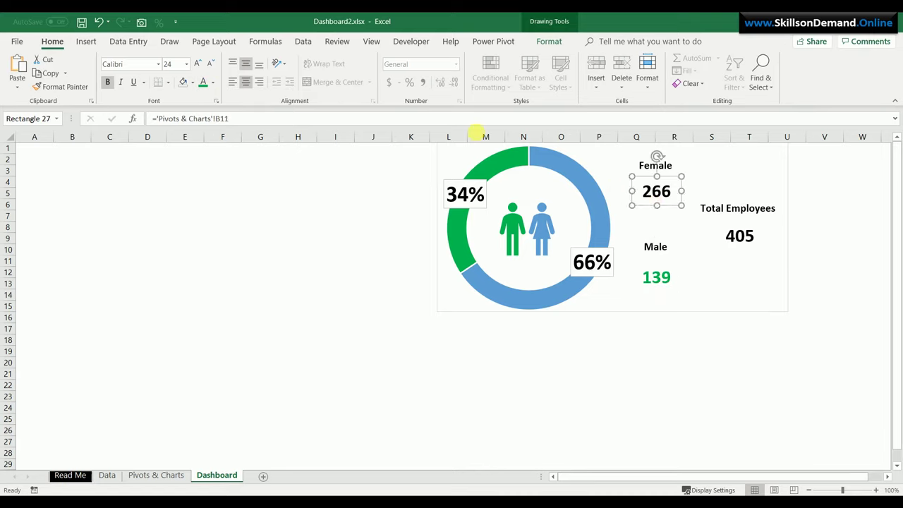
pyautogui.click(213, 83)
pyautogui.click(239, 122)
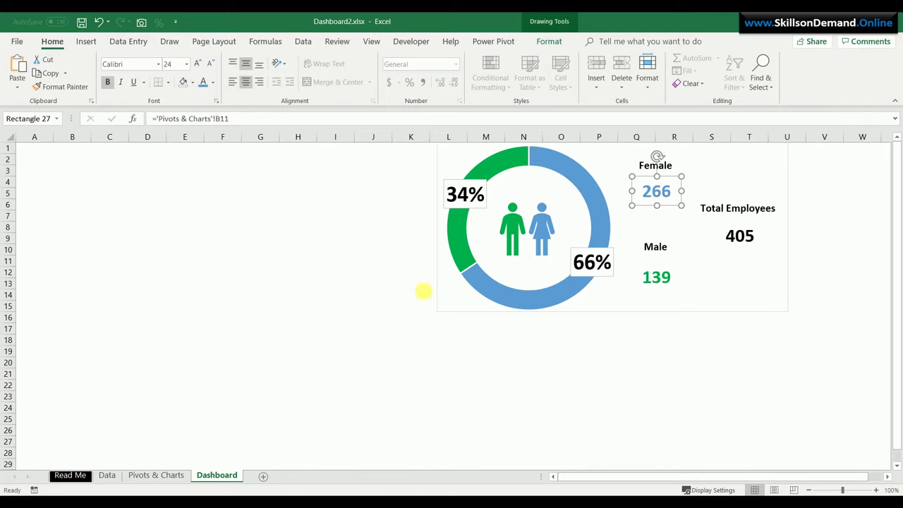
pyautogui.click(564, 384)
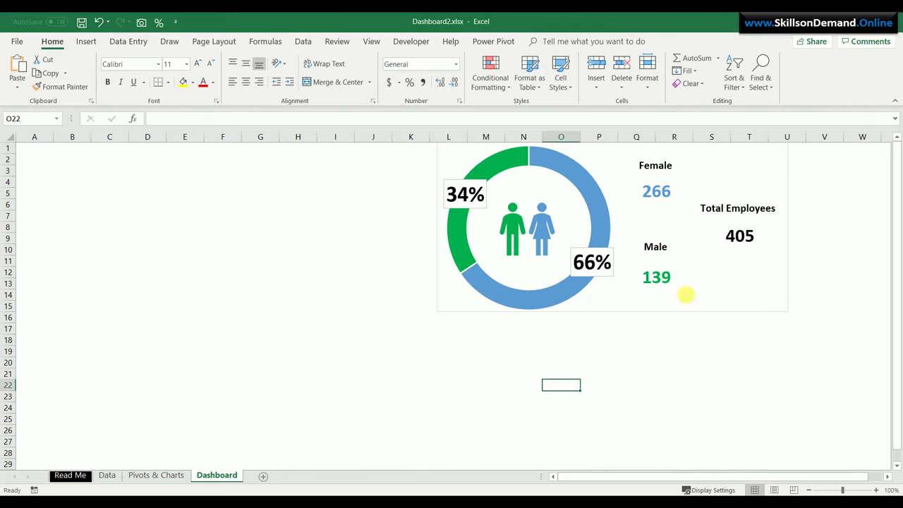
# Enlarge the 405 total to 54 pt and resize its box to fit
pyautogui.click(735, 243)
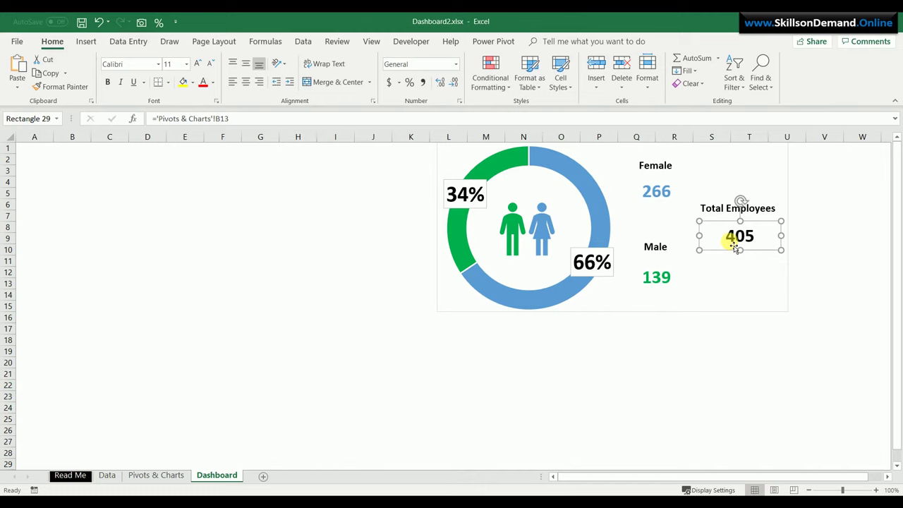
pyautogui.click(198, 64)
pyautogui.click(198, 64)
pyautogui.click(198, 63)
pyautogui.click(199, 64)
pyautogui.click(199, 63)
pyautogui.click(198, 64)
pyautogui.click(199, 63)
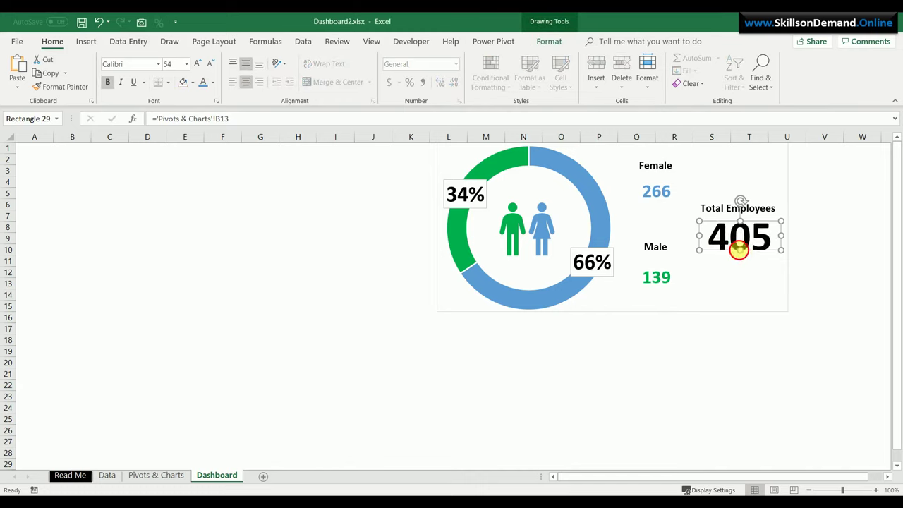
pyautogui.moveTo(740, 250); pyautogui.dragTo(741, 271)
pyautogui.moveTo(700, 247); pyautogui.dragTo(694, 246)
pyautogui.click(723, 398)
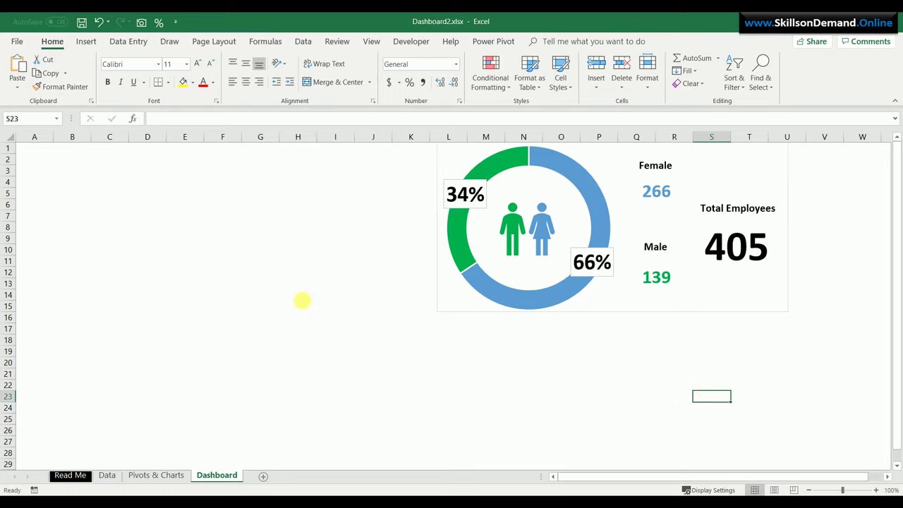
# Draw a rectangle covering the gender panel and give it a preset bevel effect
pyautogui.click(87, 42)
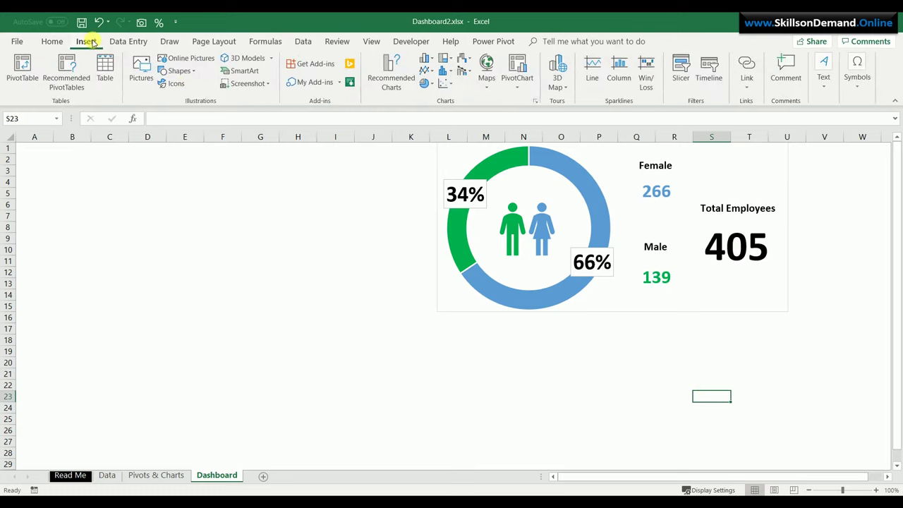
pyautogui.click(193, 73)
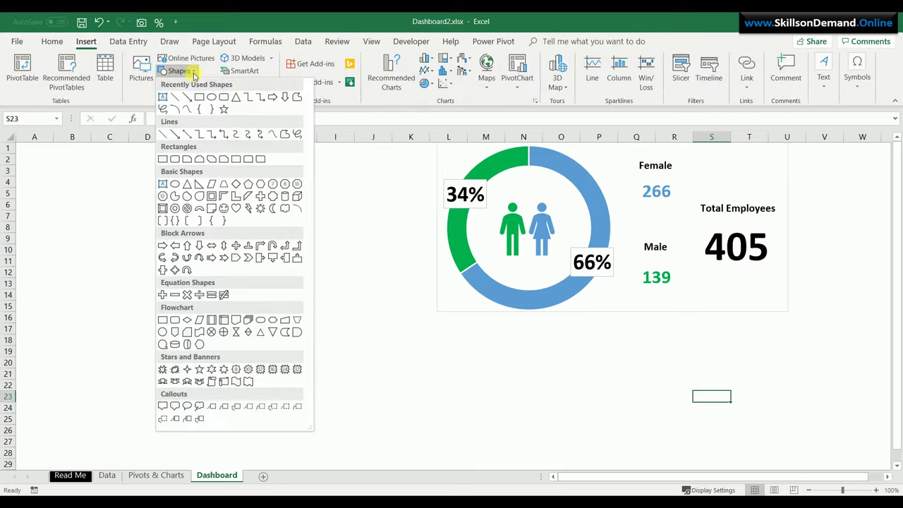
pyautogui.click(163, 159)
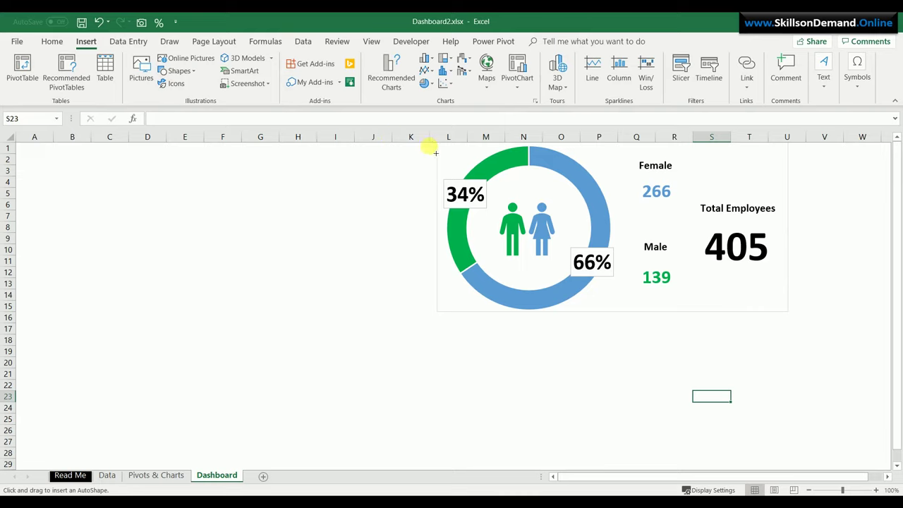
pyautogui.moveTo(438, 144)
pyautogui.mouseDown()
pyautogui.moveTo(811, 299)
pyautogui.moveTo(812, 307)
pyautogui.moveTo(790, 314)
pyautogui.mouseUp()
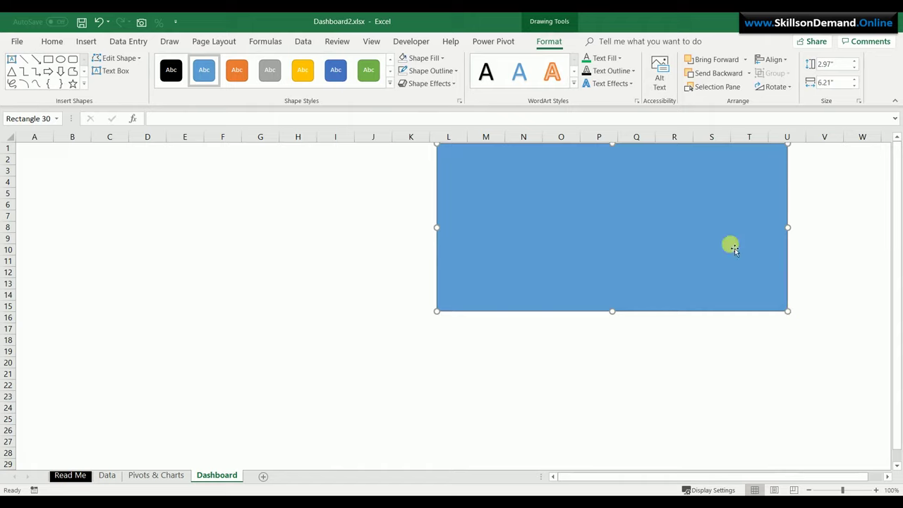
pyautogui.click(452, 85)
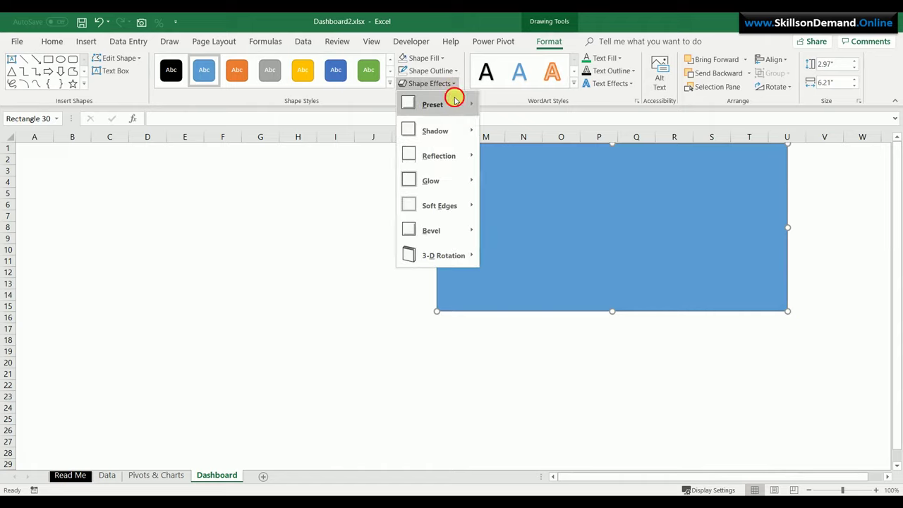
pyautogui.moveTo(452, 102)
pyautogui.click(525, 162)
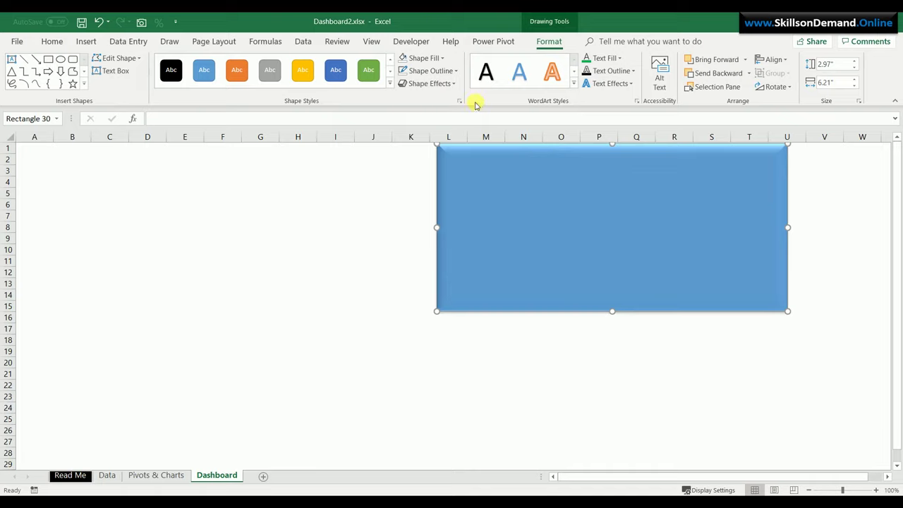
# Fill the rectangle white and send it behind the doughnut chart
pyautogui.click(422, 58)
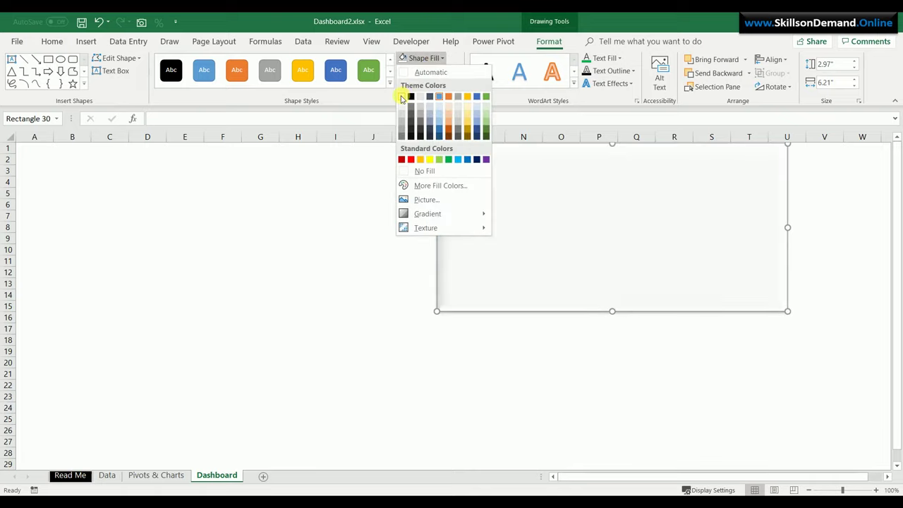
pyautogui.click(403, 98)
pyautogui.click(388, 283)
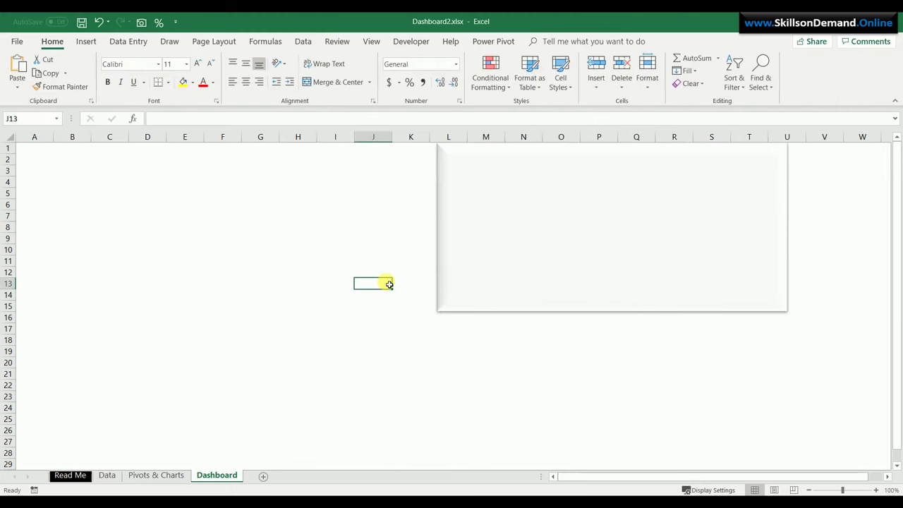
pyautogui.rightClick(562, 265)
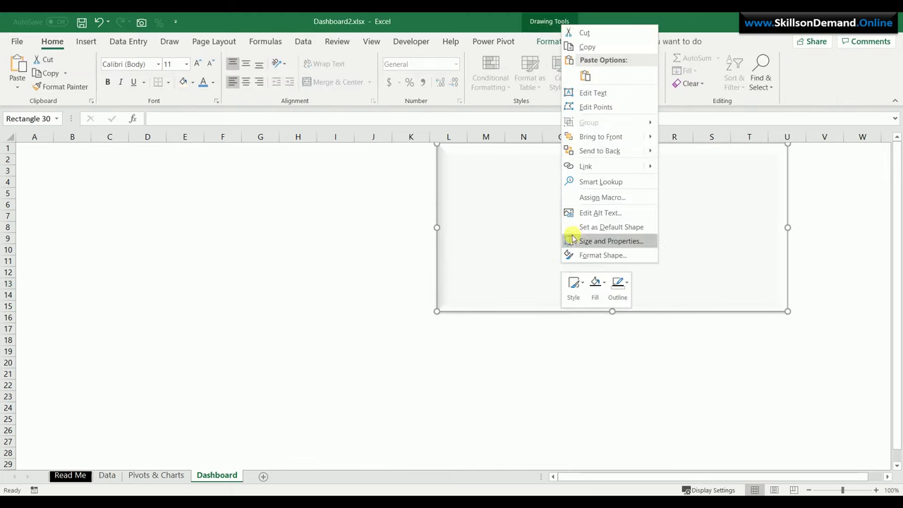
pyautogui.click(599, 150)
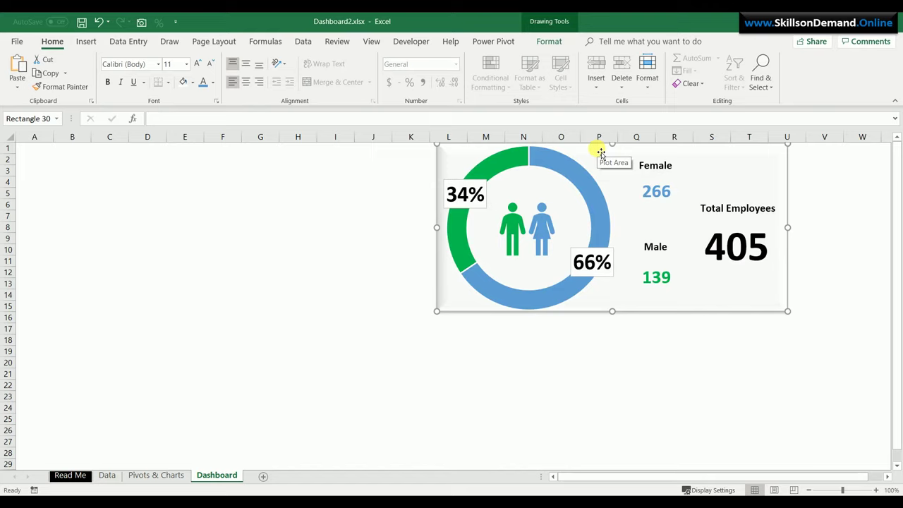
# Set the doughnut chart's chart area and plot area to No Fill
pyautogui.click(714, 154)
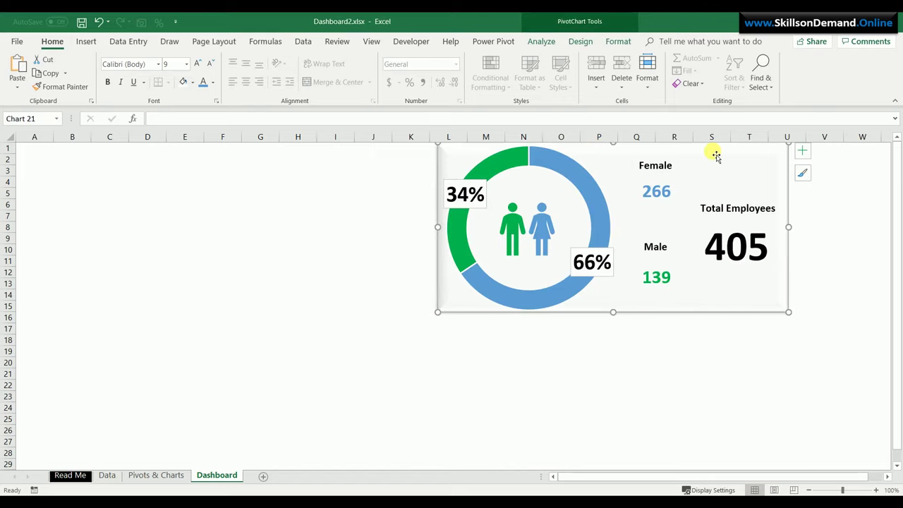
pyautogui.click(607, 41)
pyautogui.click(462, 58)
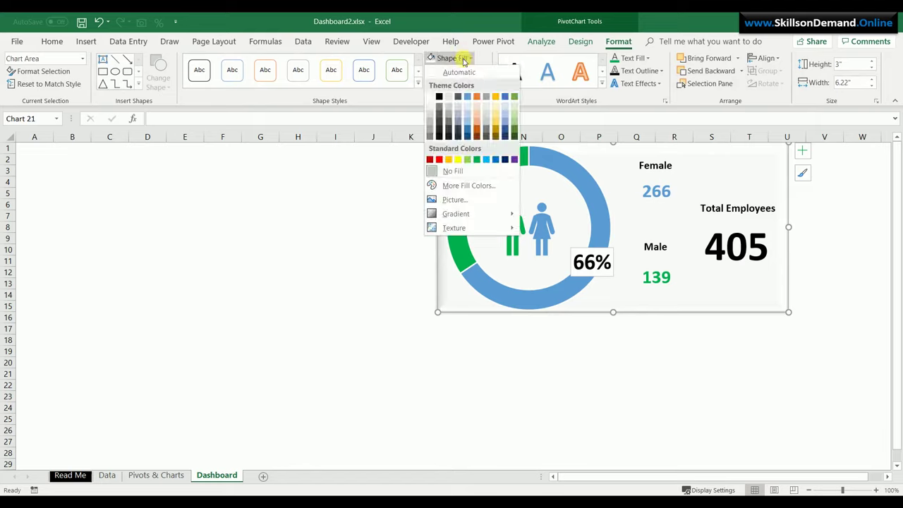
pyautogui.click(477, 160)
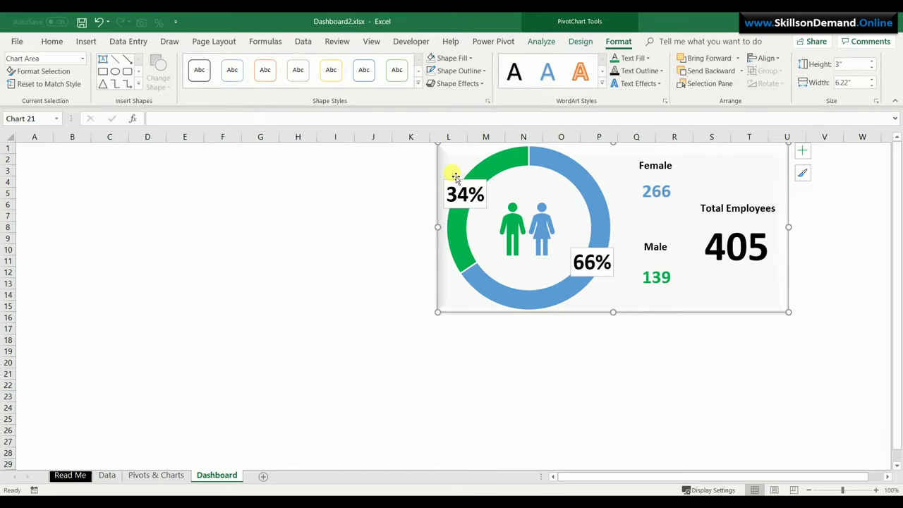
pyautogui.click(531, 195)
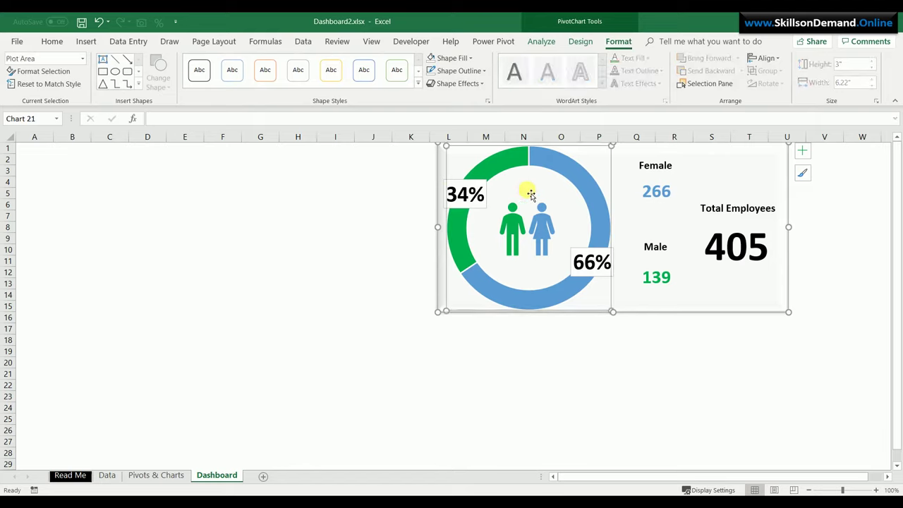
pyautogui.click(454, 60)
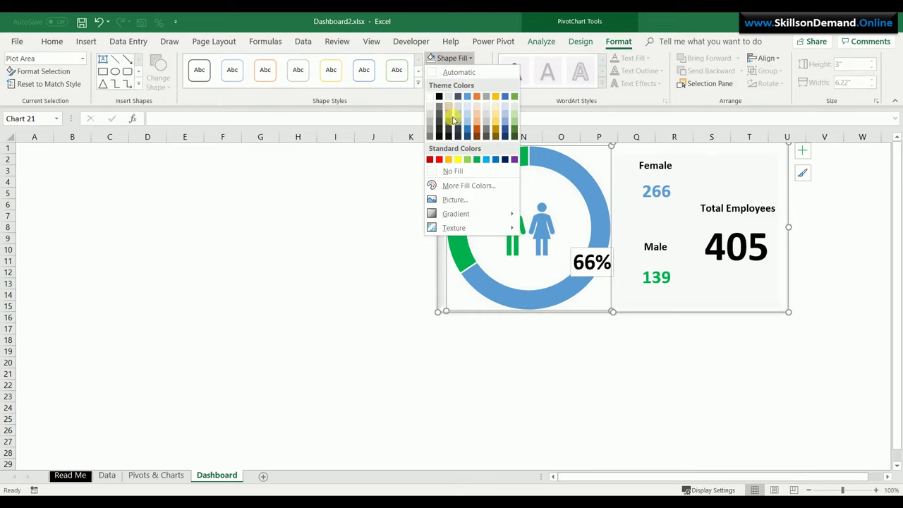
pyautogui.click(453, 173)
pyautogui.click(485, 397)
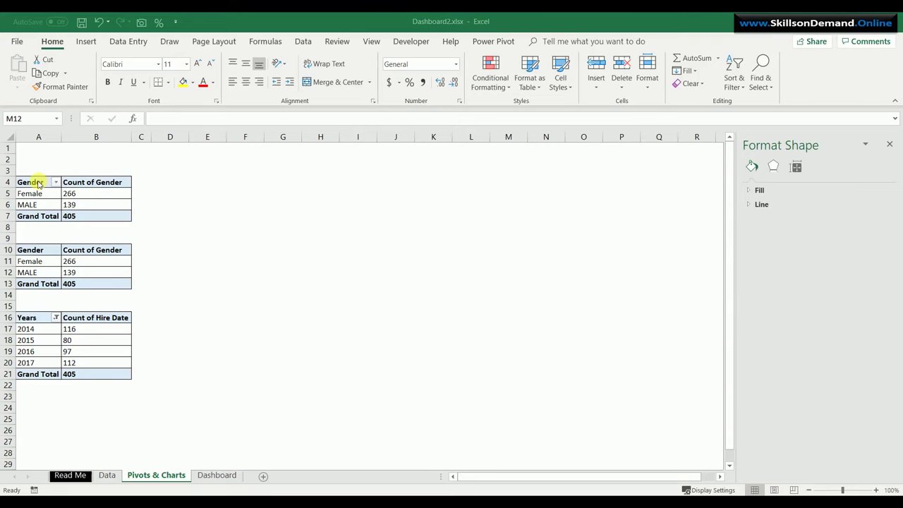
# Copy the Gender pivot table from A4:B7 and paste it at E4
pyautogui.moveTo(39, 184); pyautogui.dragTo(121, 216)
pyautogui.hotkey('ctrl', 'c')
pyautogui.click(216, 182)
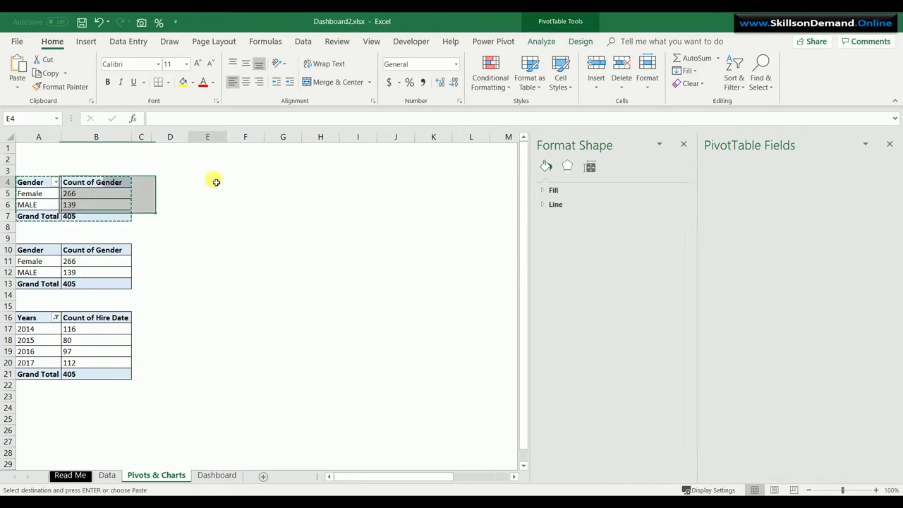
pyautogui.hotkey('ctrl', 'v')
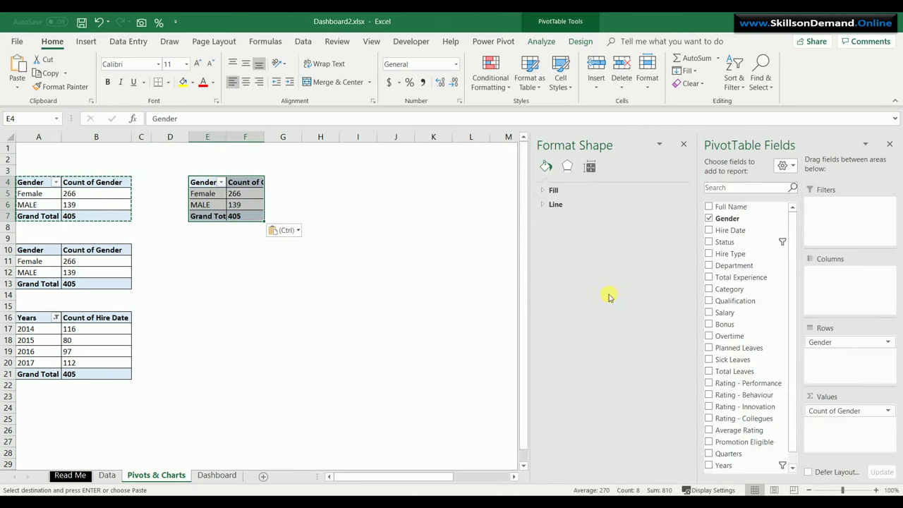
# Rework the copied pivot with Department in Rows and Count of Gender in Values
pyautogui.moveTo(855, 343); pyautogui.dragTo(778, 351)
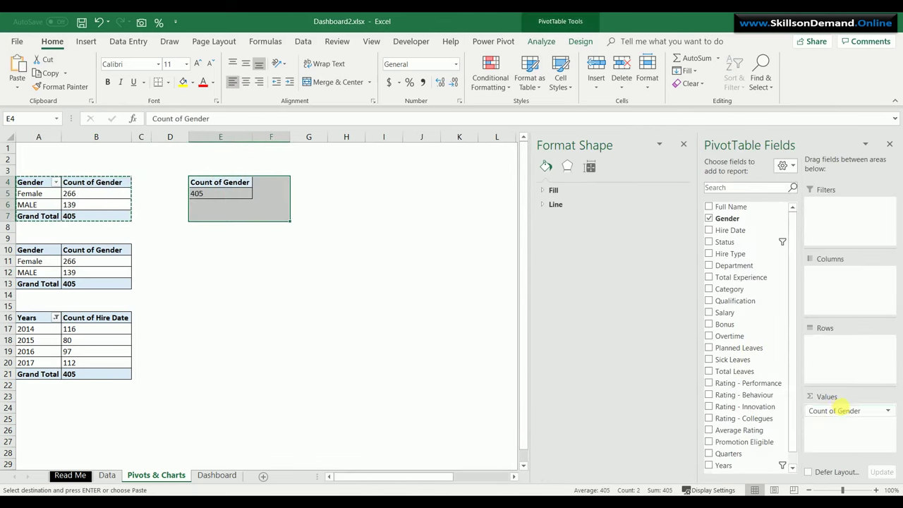
pyautogui.moveTo(841, 411); pyautogui.dragTo(758, 420)
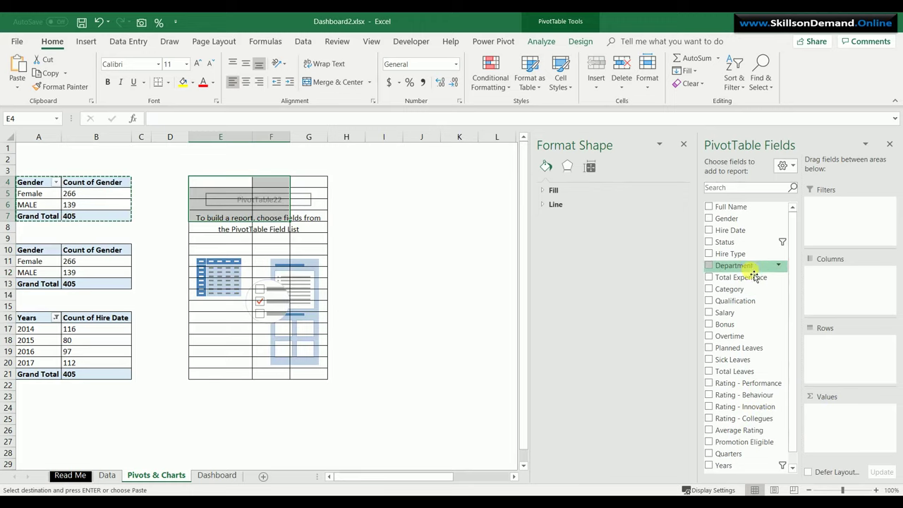
pyautogui.moveTo(748, 266); pyautogui.dragTo(838, 361)
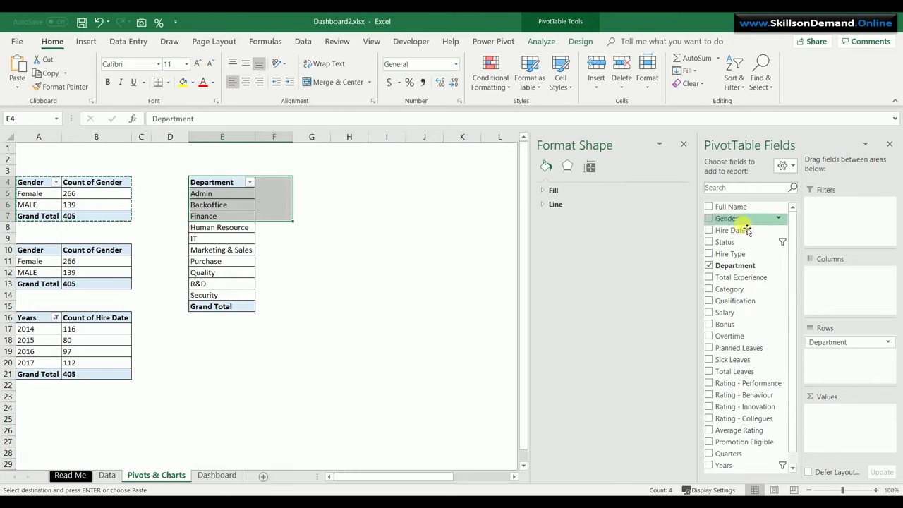
pyautogui.moveTo(737, 220); pyautogui.dragTo(854, 427)
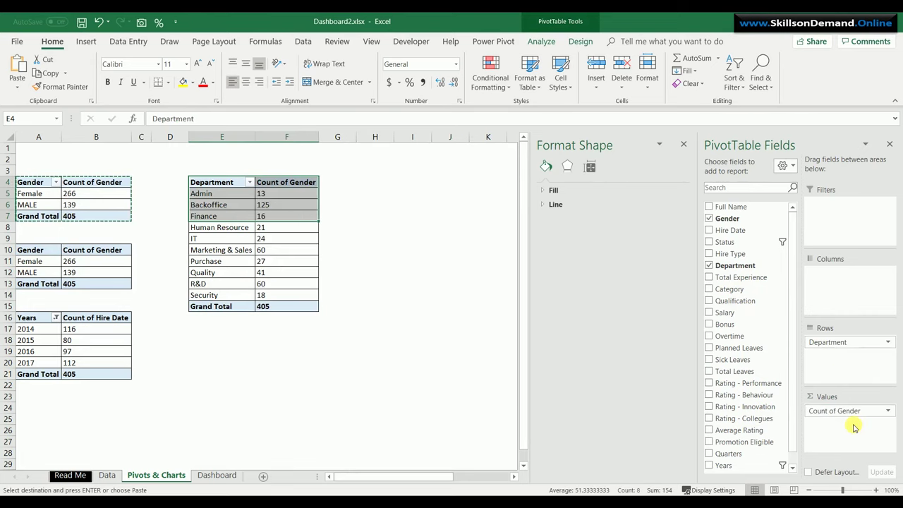
pyautogui.click(307, 204)
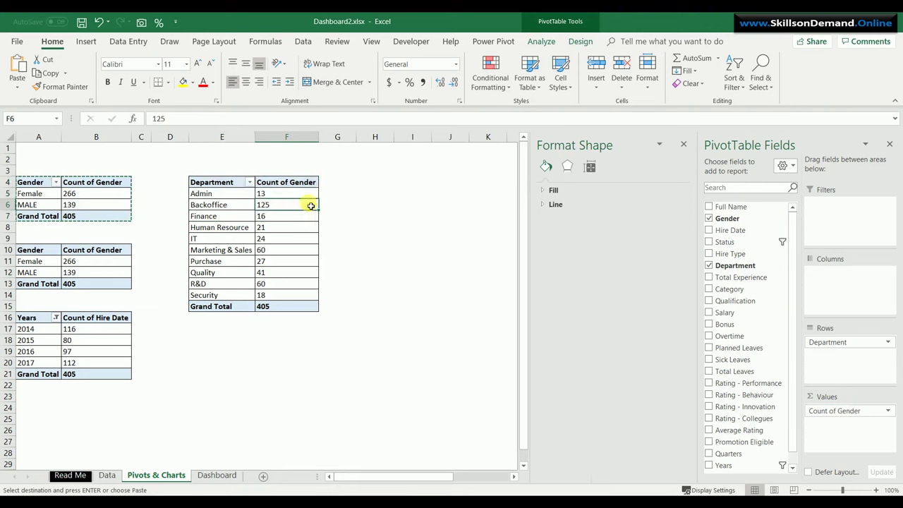
# Switch the department pivot table's report layout to Outline Form
pyautogui.click(580, 41)
pyautogui.click(94, 83)
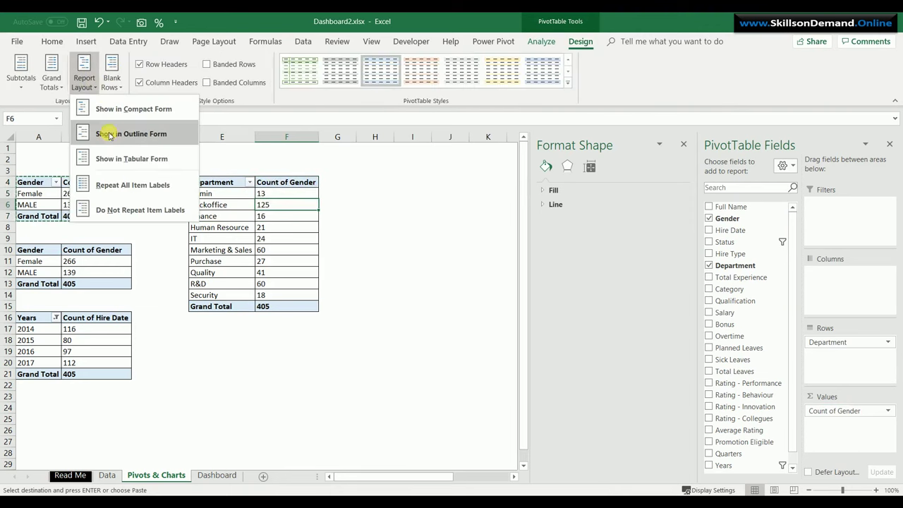
pyautogui.click(112, 132)
pyautogui.click(277, 229)
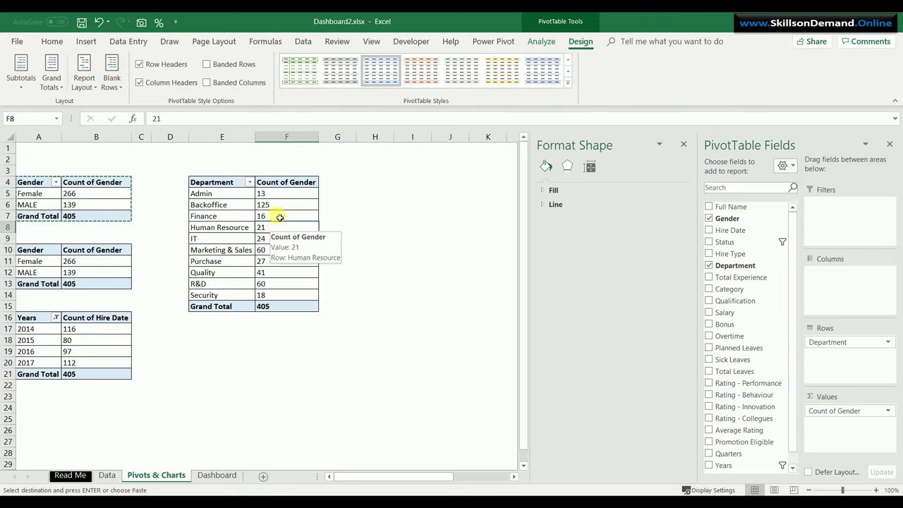
pyautogui.click(225, 217)
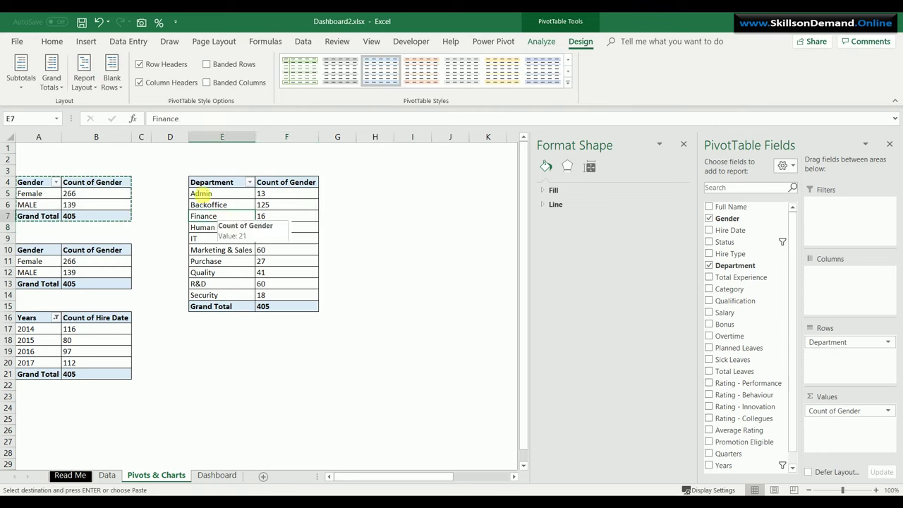
pyautogui.click(86, 41)
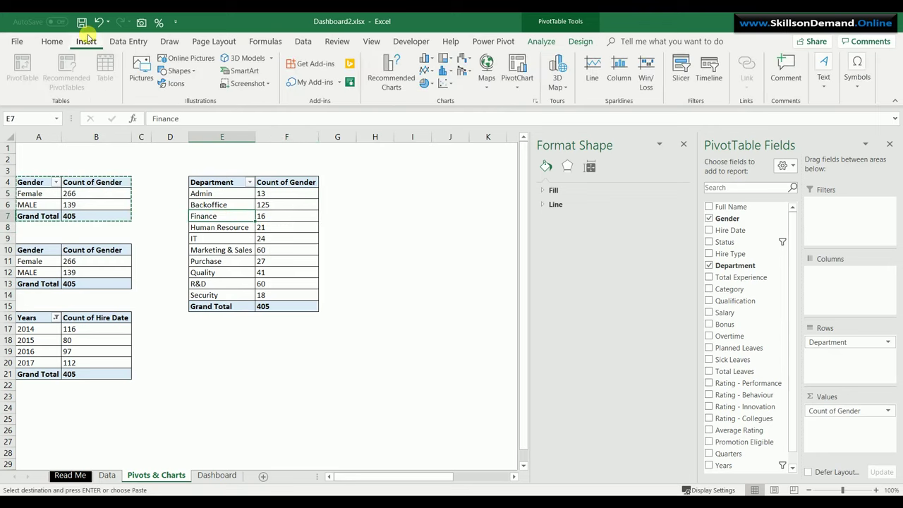
pyautogui.click(447, 62)
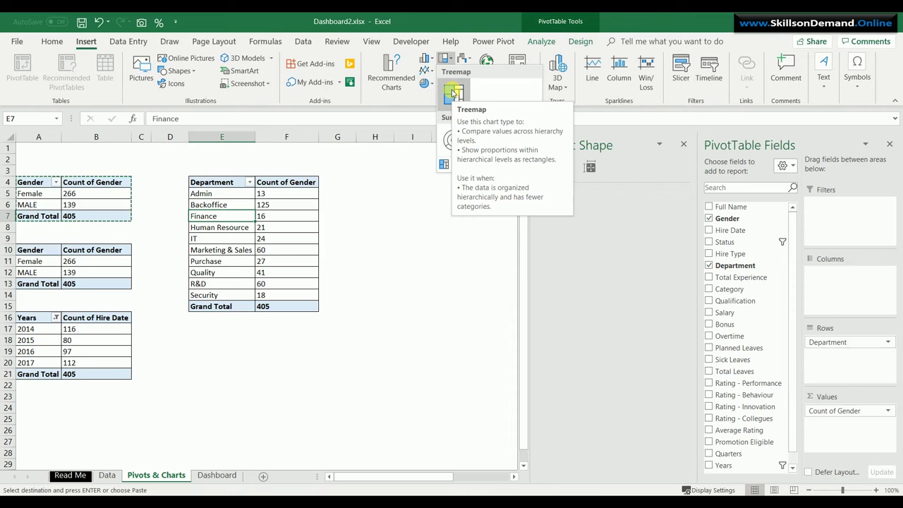
pyautogui.click(453, 94)
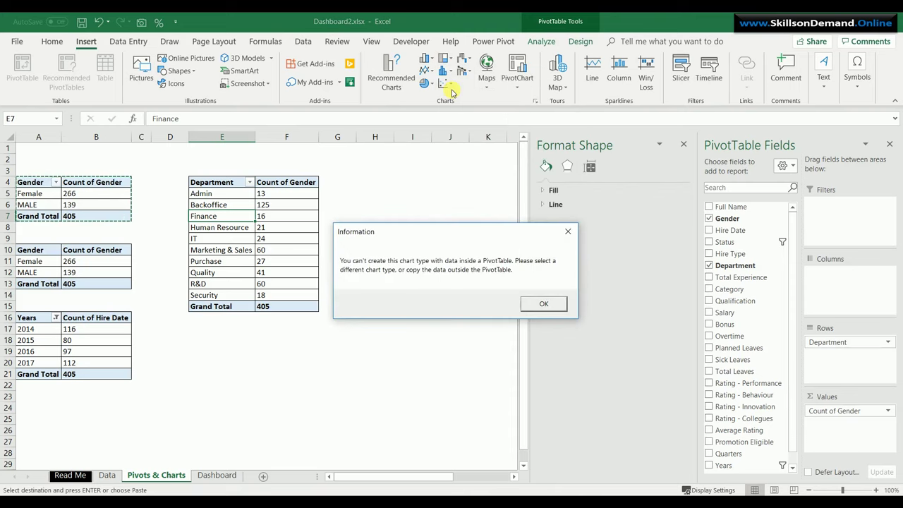
pyautogui.click(568, 232)
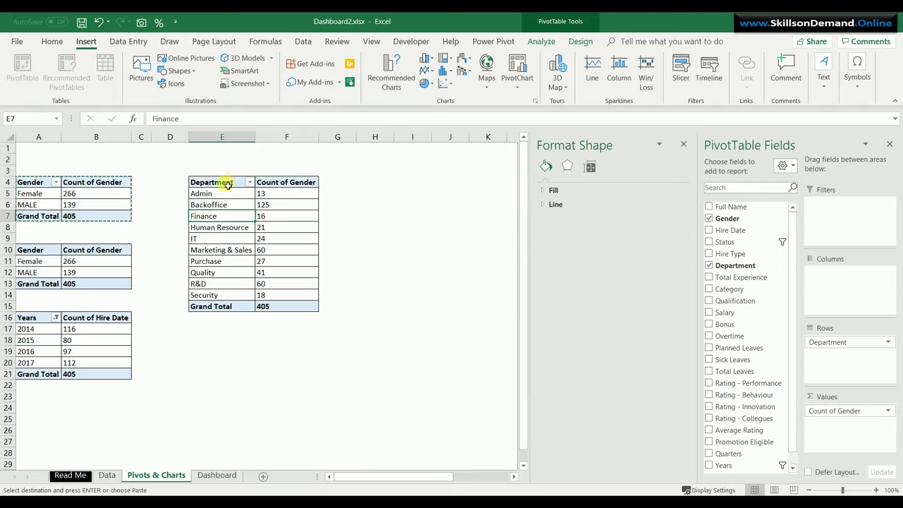
# Paste the department names and counts as plain values at H4
pyautogui.moveTo(224, 182); pyautogui.dragTo(294, 296)
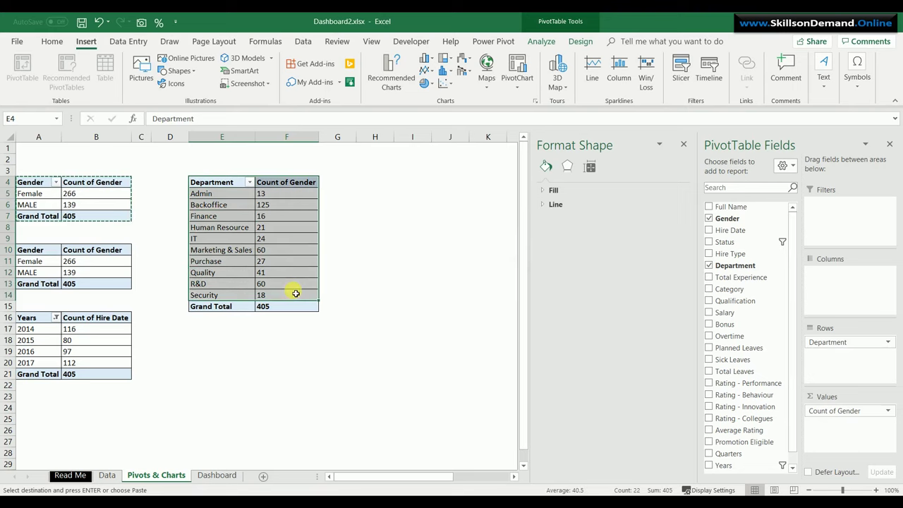
pyautogui.hotkey('ctrl', 'c')
pyautogui.click(381, 182)
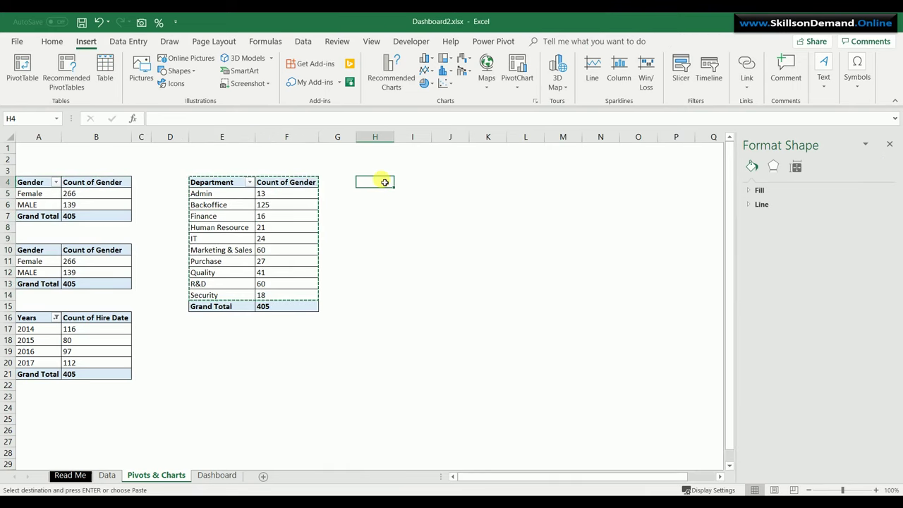
pyautogui.rightClick(382, 183)
pyautogui.click(423, 230)
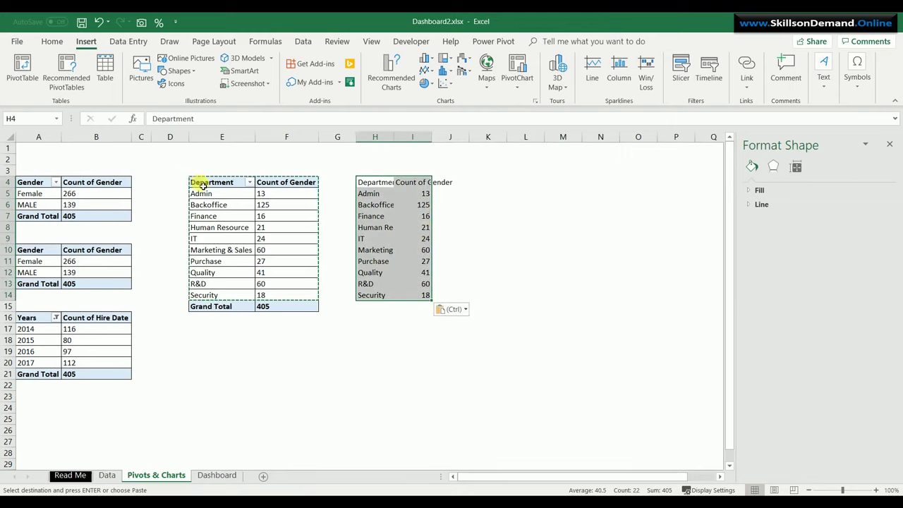
# Copy the pivot table's formatting onto the pasted H4:I14 range with Format Painter
pyautogui.moveTo(207, 184); pyautogui.dragTo(291, 295)
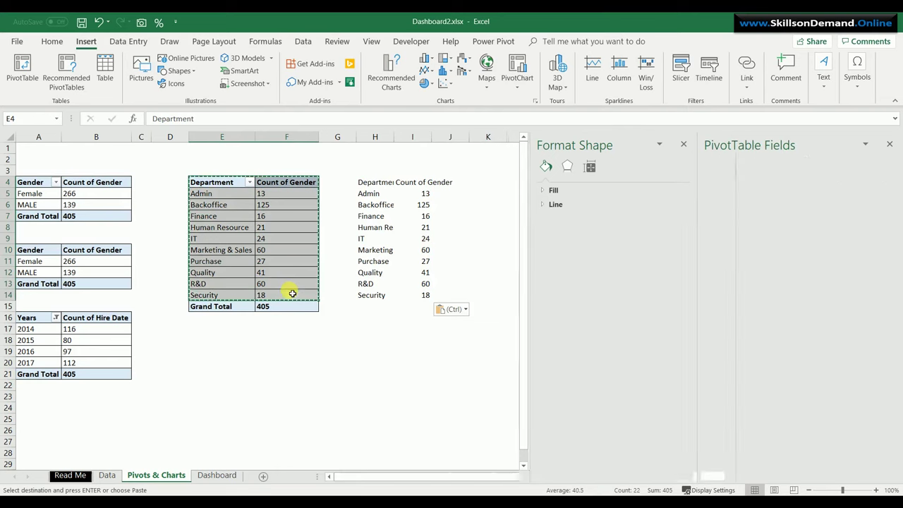
pyautogui.click(52, 42)
pyautogui.click(60, 86)
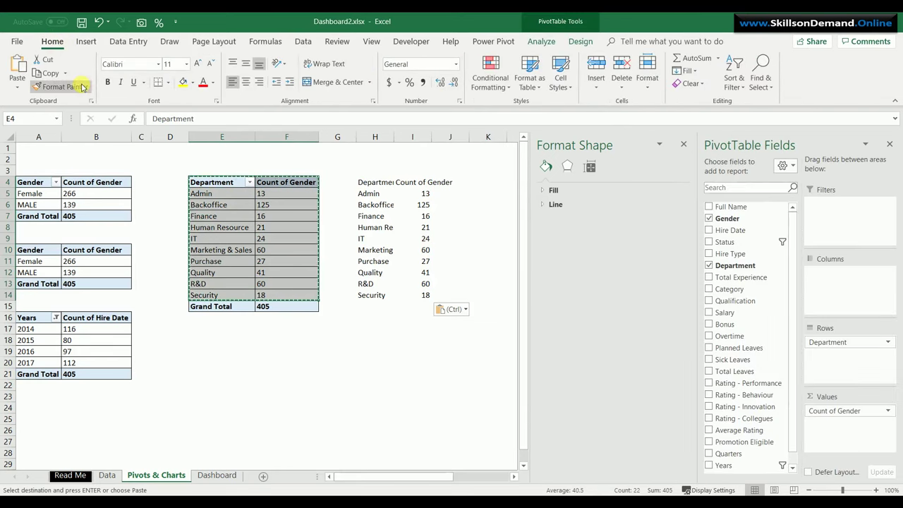
pyautogui.moveTo(387, 185); pyautogui.dragTo(434, 296)
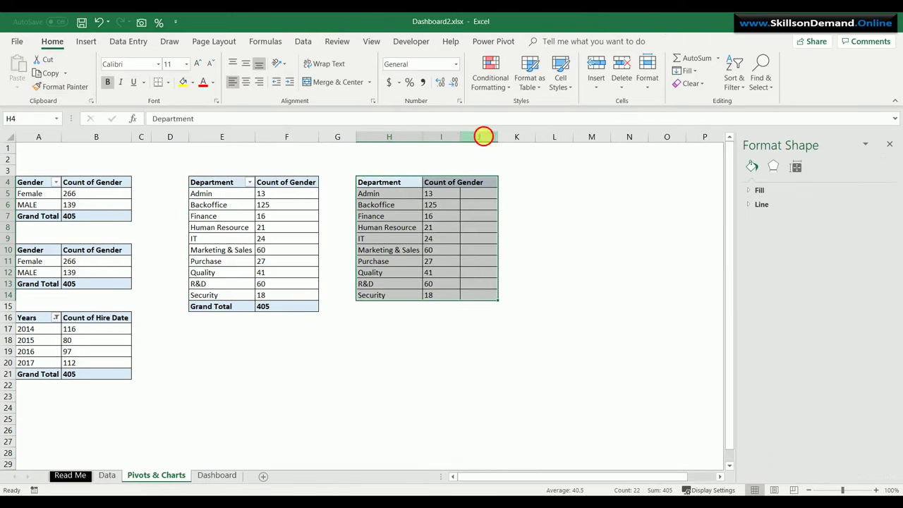
pyautogui.click(489, 142)
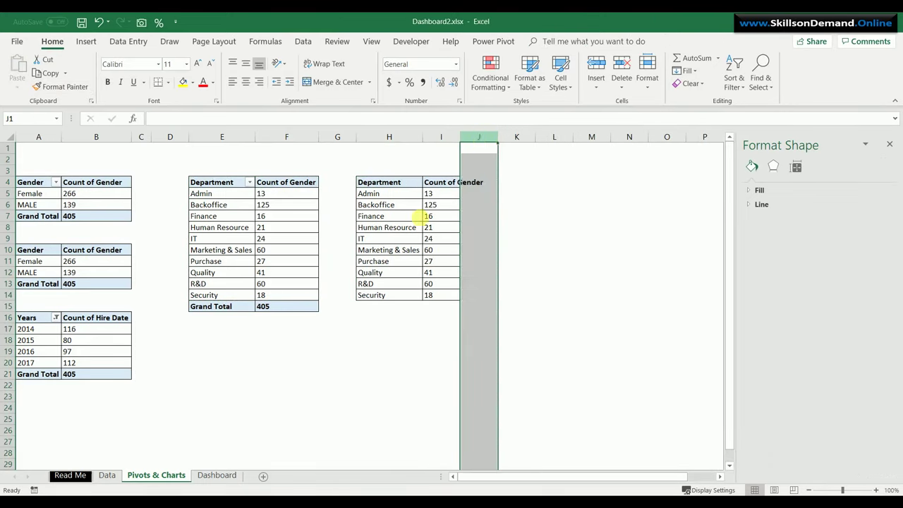
pyautogui.click(397, 278)
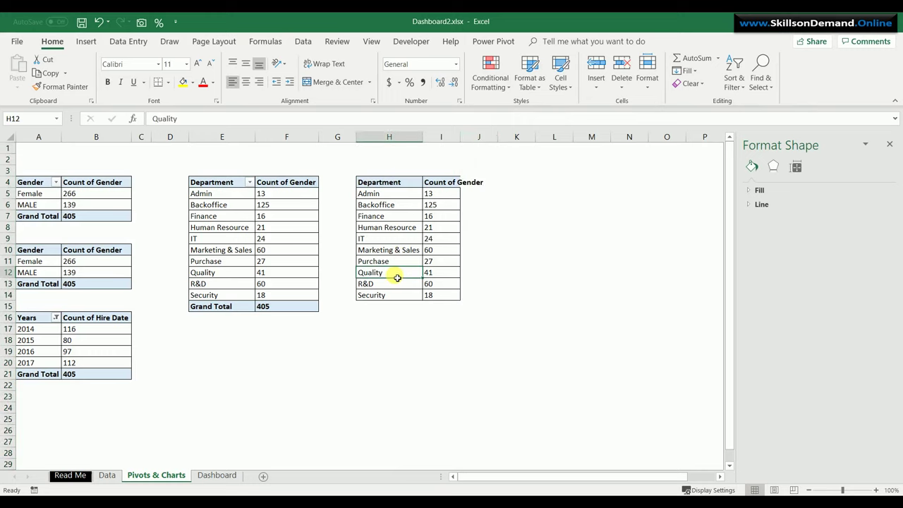
# Enter =E5 in H5, fill it down to H14, and autofit column I
pyautogui.click(401, 196)
pyautogui.write('=')
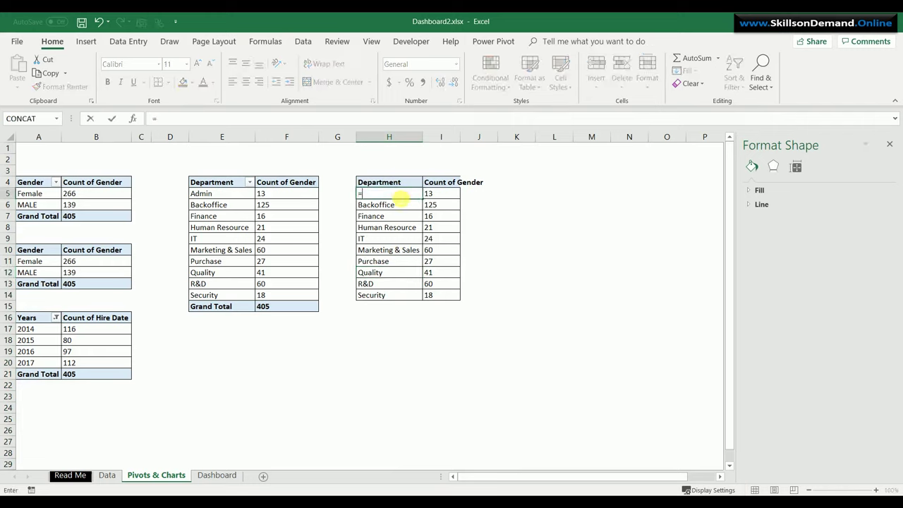
pyautogui.click(233, 196)
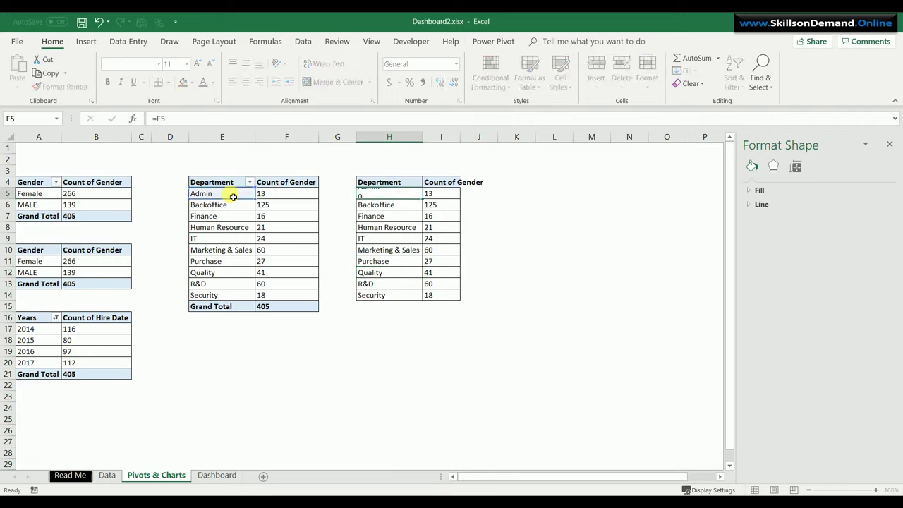
pyautogui.press('Return')
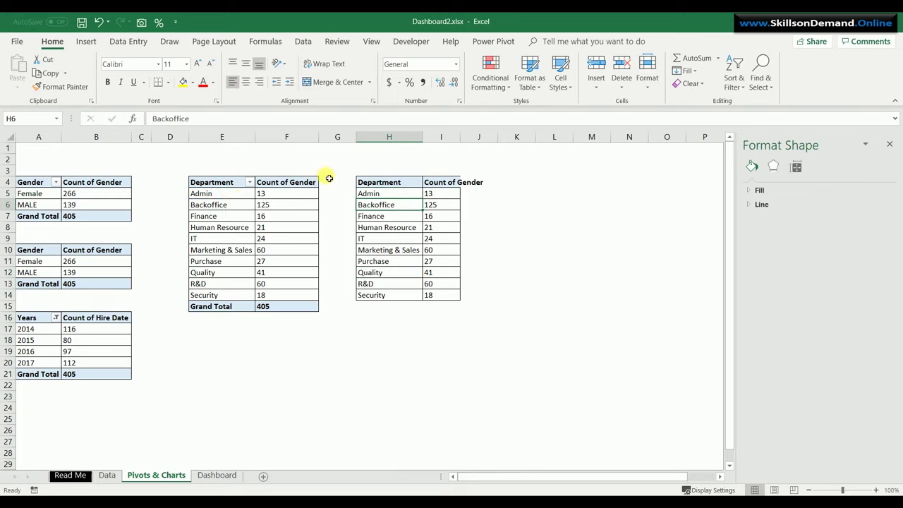
pyautogui.click(415, 197)
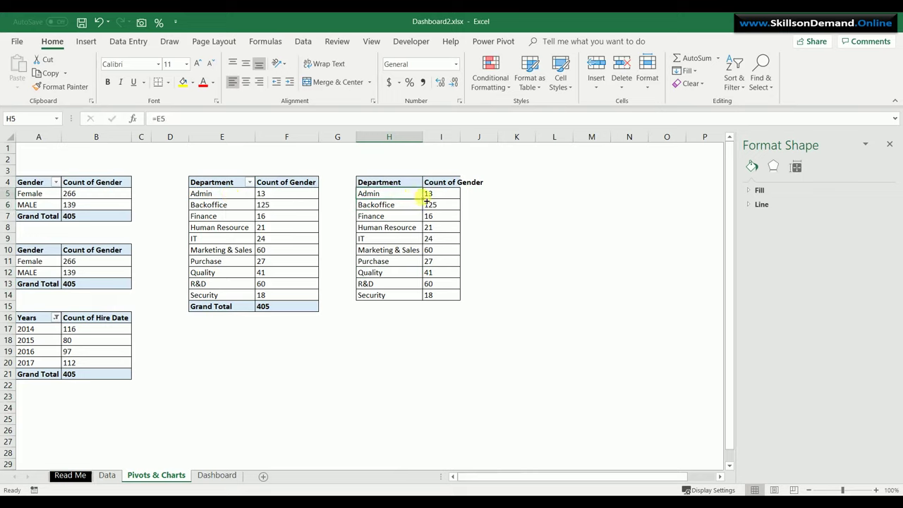
pyautogui.moveTo(423, 199); pyautogui.dragTo(421, 294)
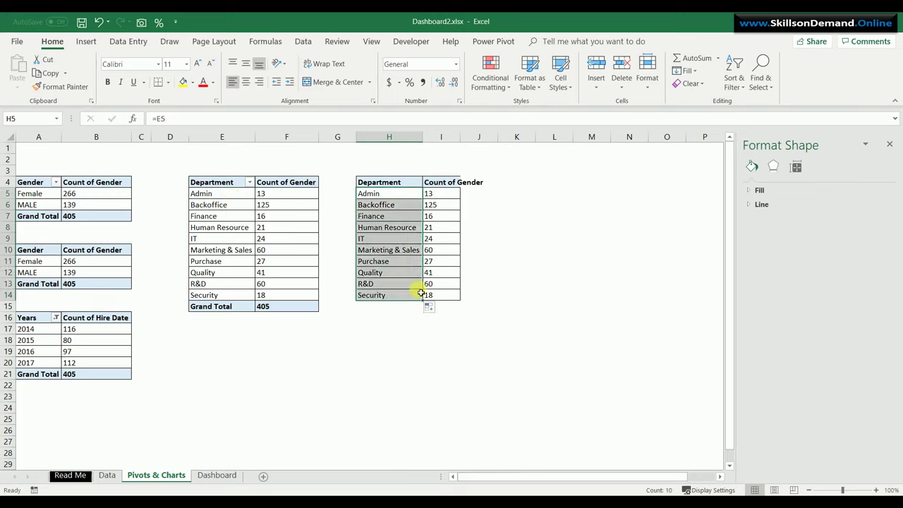
pyautogui.doubleClick(466, 139)
pyautogui.click(534, 251)
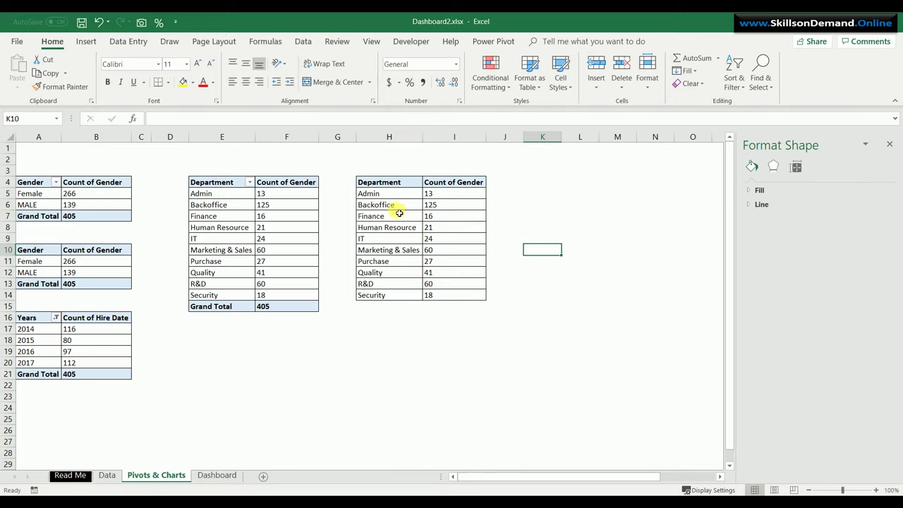
# Enter =VLOOKUP(H5,$E$5:$F$14,2,0) in I5 with an absolute lookup range
pyautogui.click(439, 194)
pyautogui.write('=')
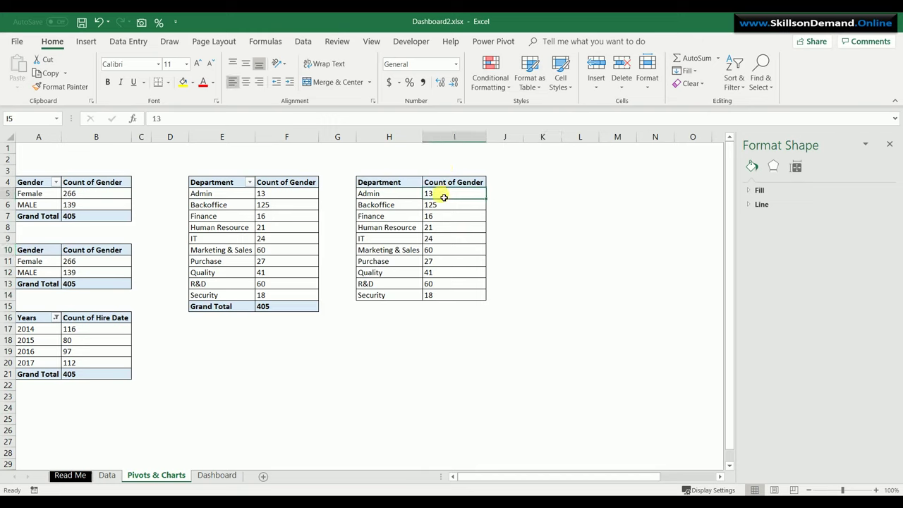
pyautogui.write('VLOOK')
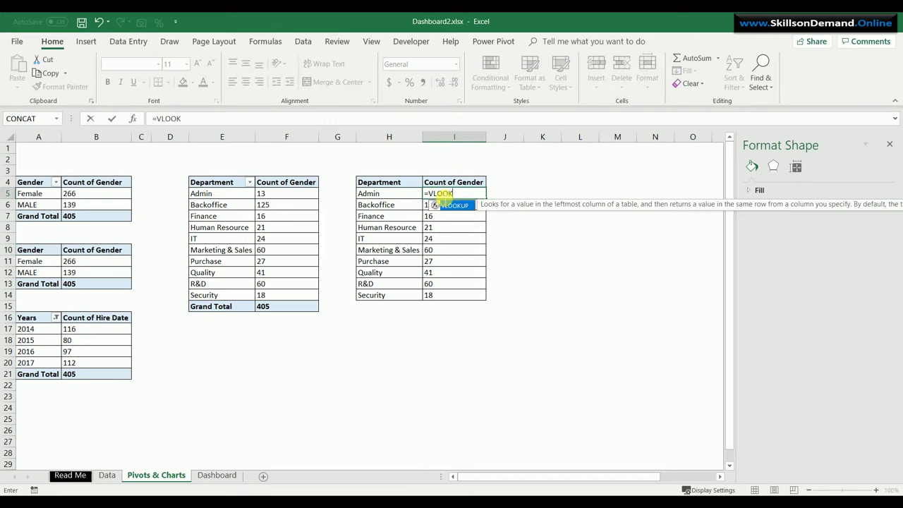
pyautogui.write('(')
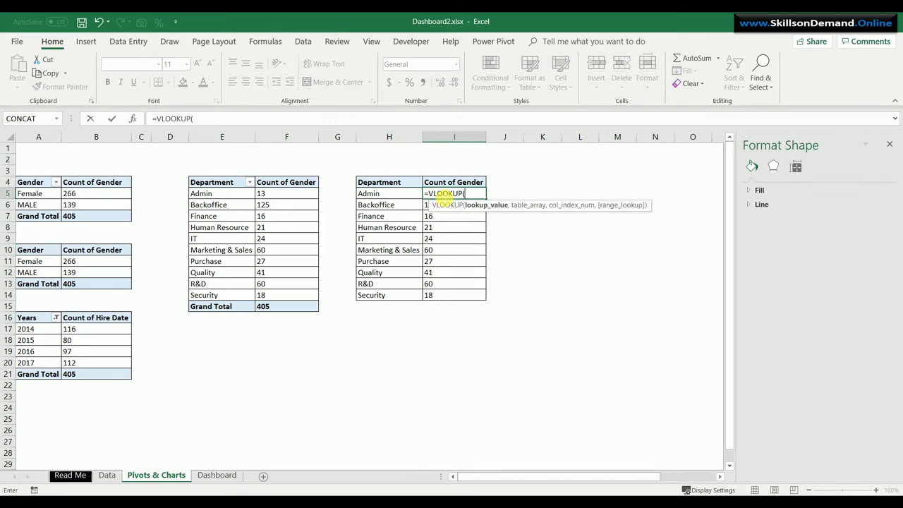
pyautogui.click(396, 197)
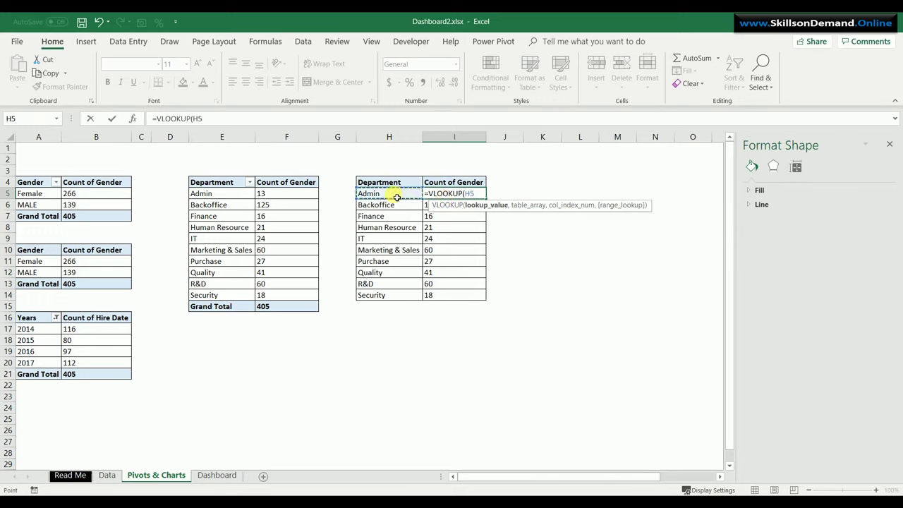
pyautogui.write(',')
pyautogui.moveTo(226, 193); pyautogui.dragTo(288, 297)
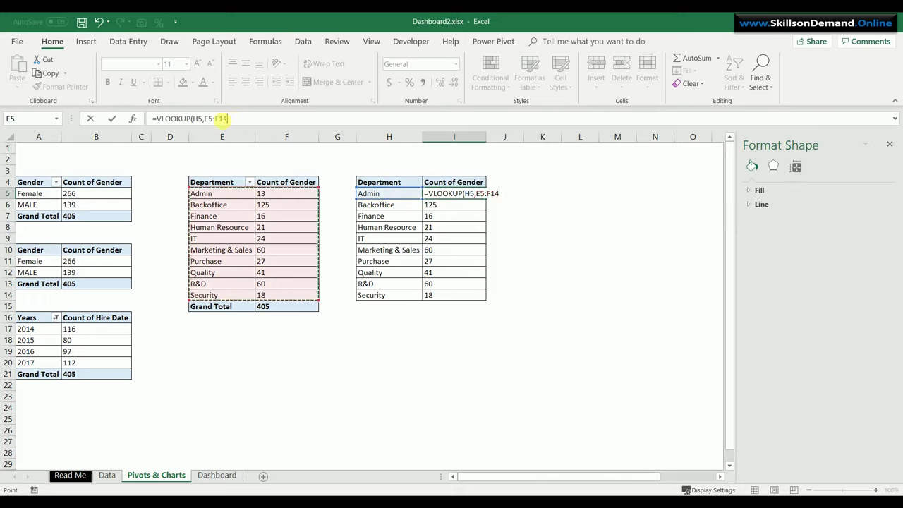
pyautogui.moveTo(227, 118); pyautogui.dragTo(204, 118)
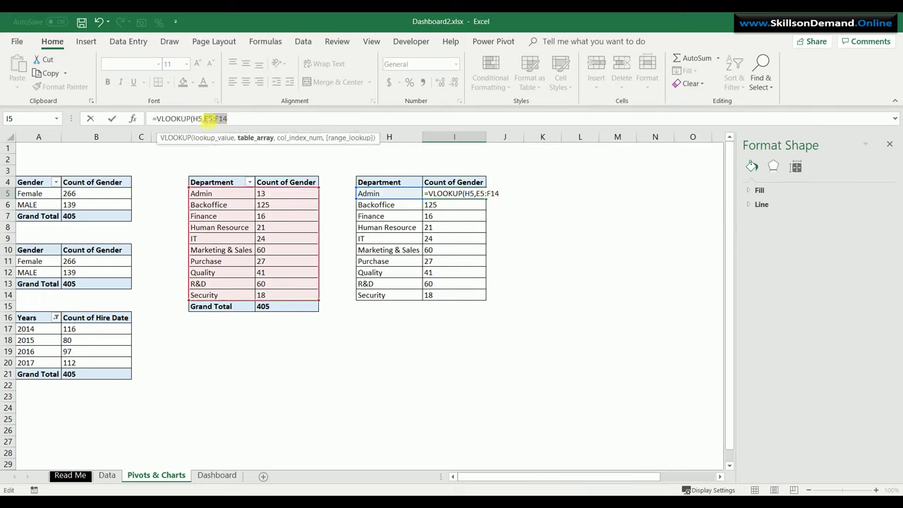
pyautogui.press('F4')
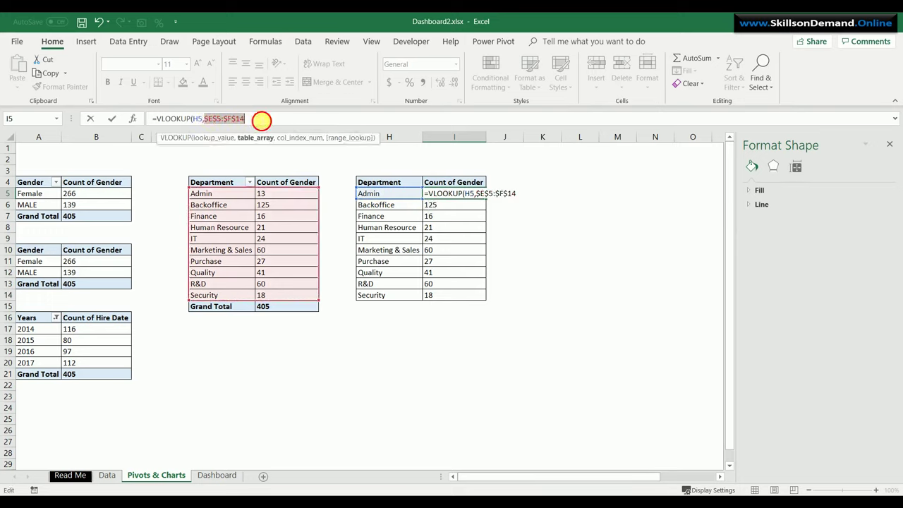
pyautogui.click(261, 120)
pyautogui.write(',2')
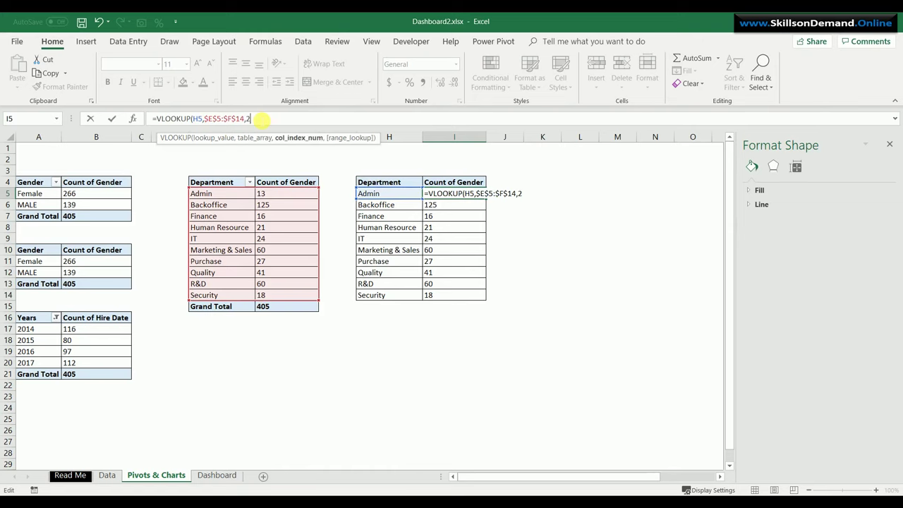
pyautogui.write(',0')
pyautogui.press('Return')
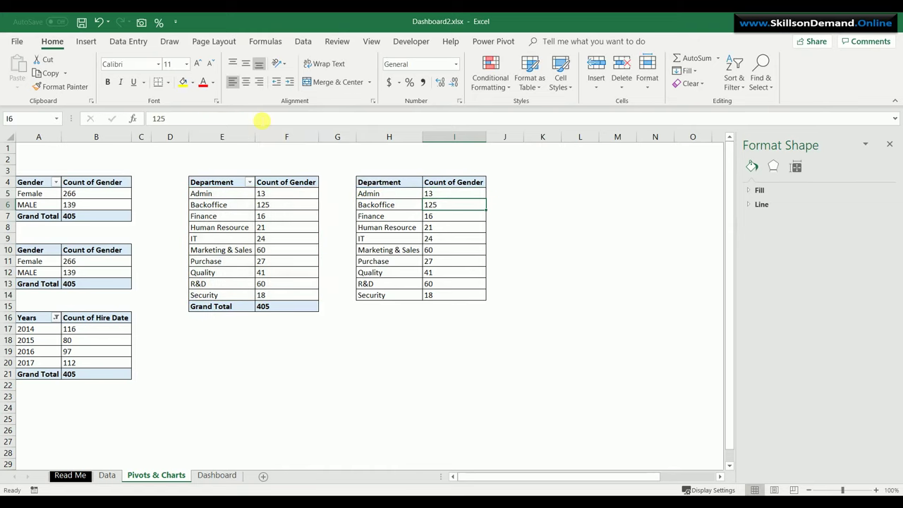
# Fill the VLOOKUP down to I14 and select the H4:I14 table
pyautogui.click(459, 194)
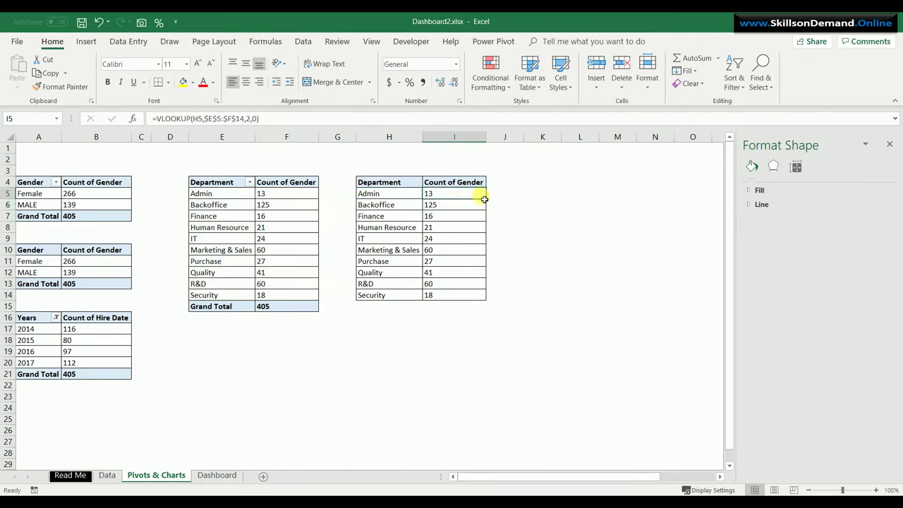
pyautogui.moveTo(489, 201); pyautogui.dragTo(487, 305)
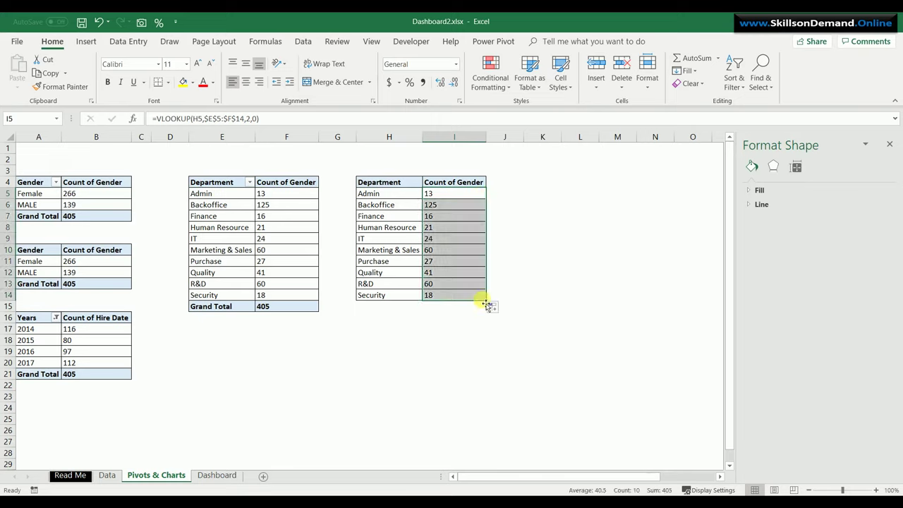
pyautogui.click(519, 283)
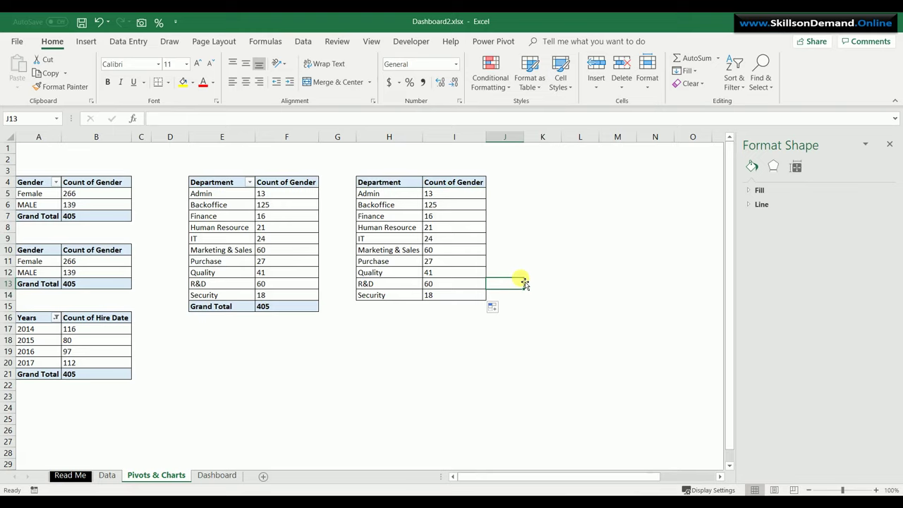
pyautogui.click(704, 266)
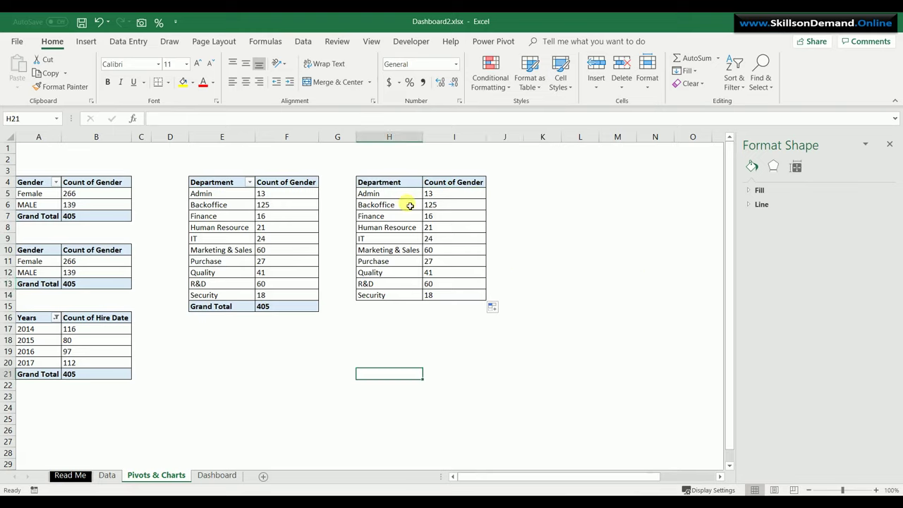
pyautogui.moveTo(383, 182); pyautogui.dragTo(460, 299)
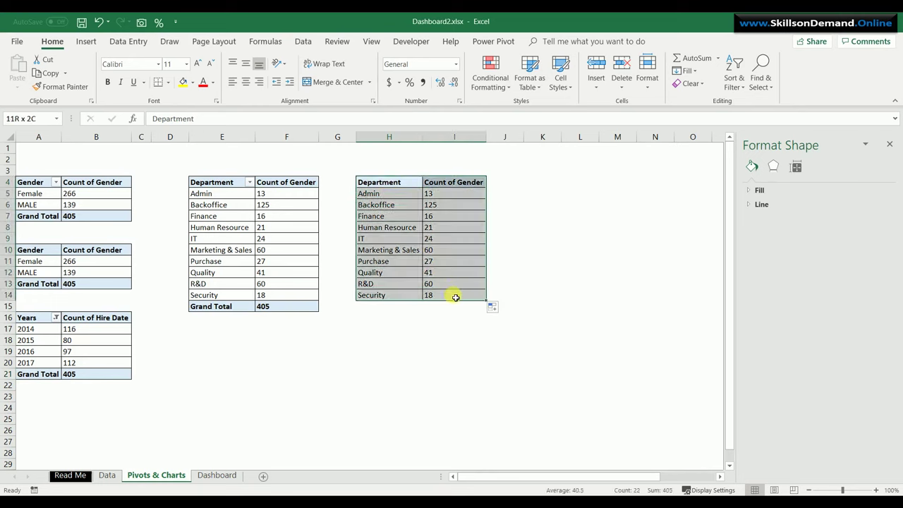
# Insert a Treemap chart of employee counts per department from the H4:I14 table
pyautogui.click(87, 42)
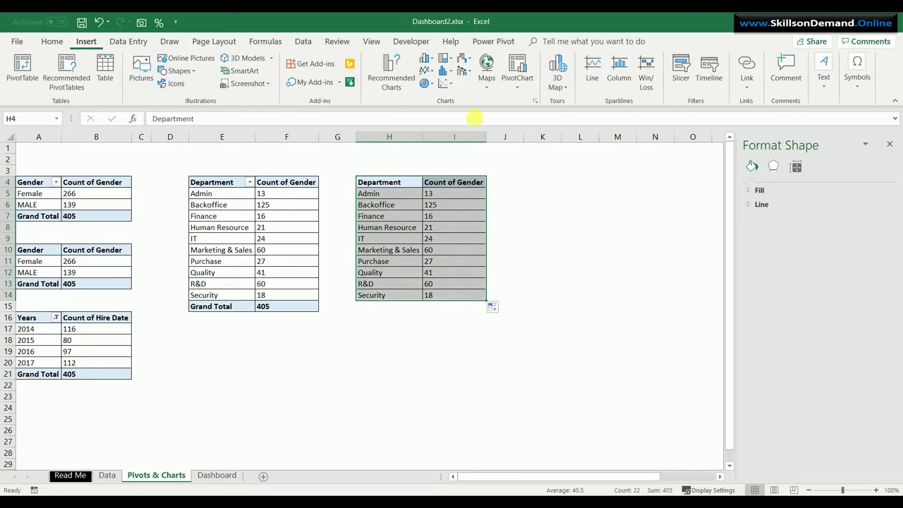
pyautogui.click(536, 102)
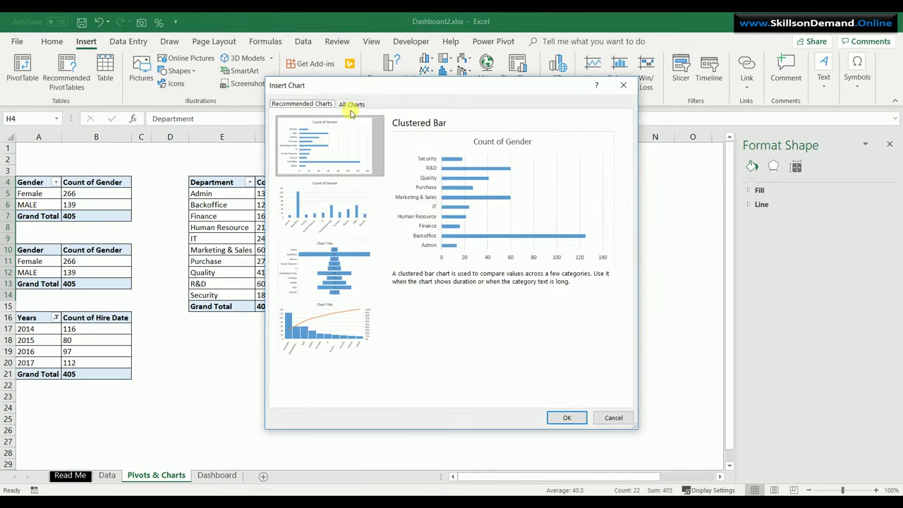
pyautogui.click(351, 105)
pyautogui.click(302, 283)
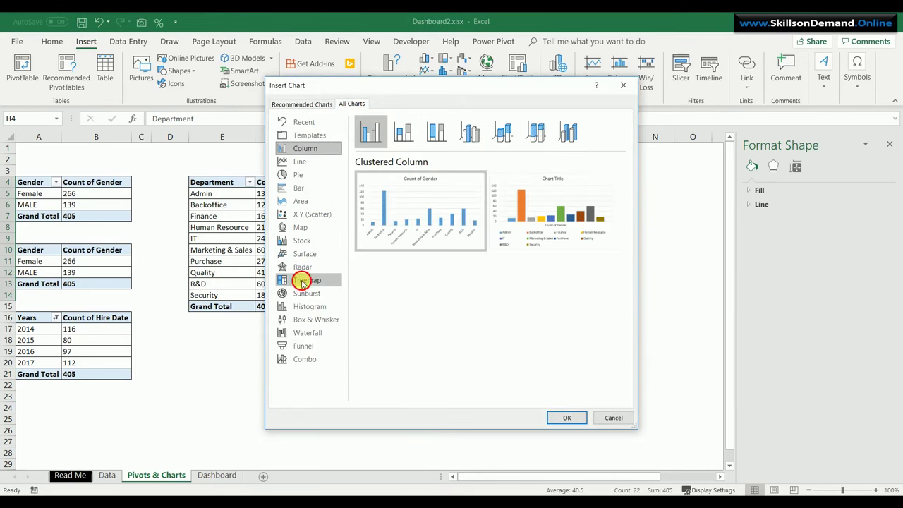
pyautogui.click(565, 419)
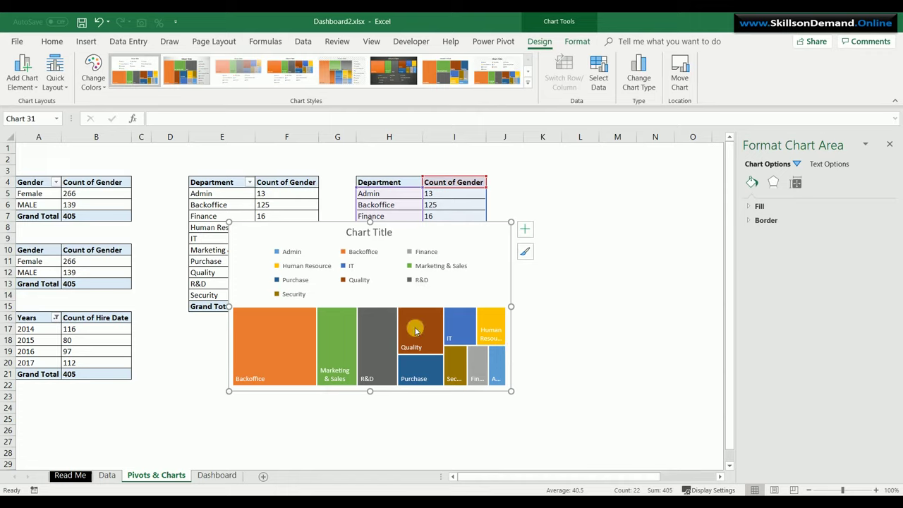
# Delete the treemap legend and replace the placeholder title with 'Employees by Department'
pyautogui.click(354, 277)
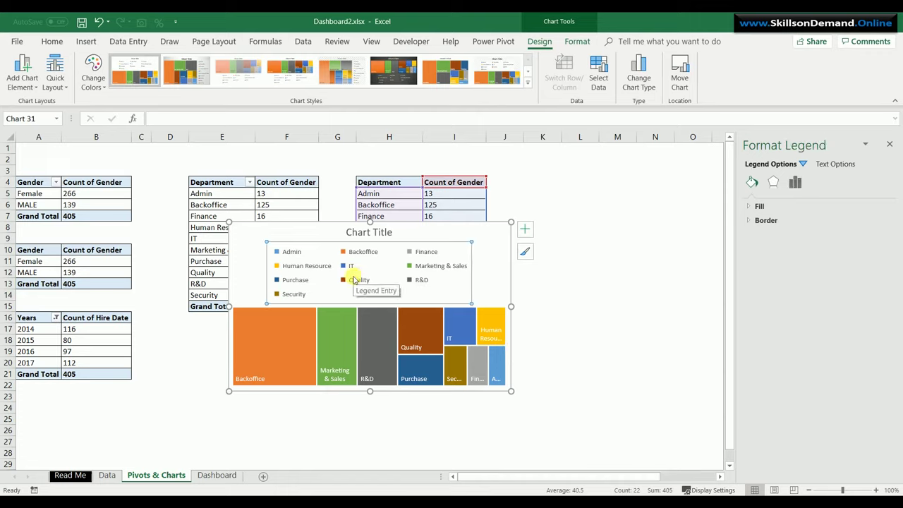
pyautogui.press('Delete')
pyautogui.click(355, 235)
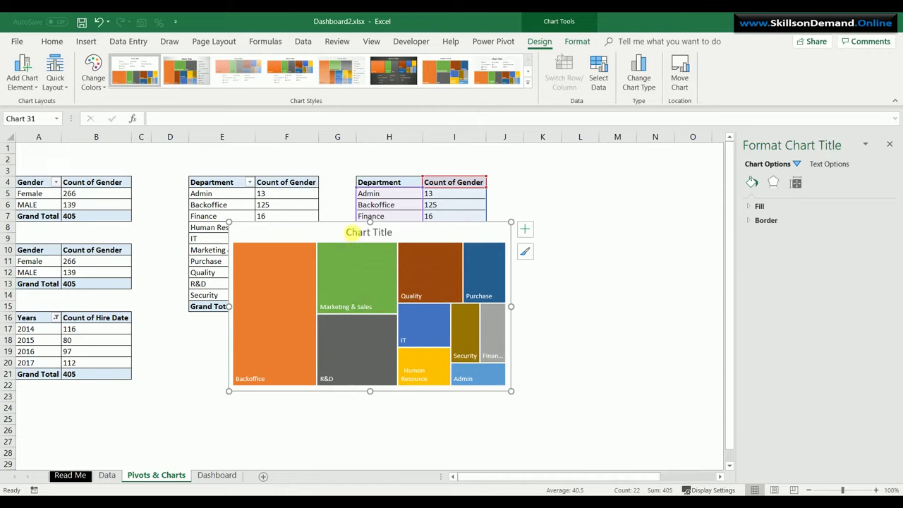
pyautogui.moveTo(345, 232); pyautogui.dragTo(410, 237)
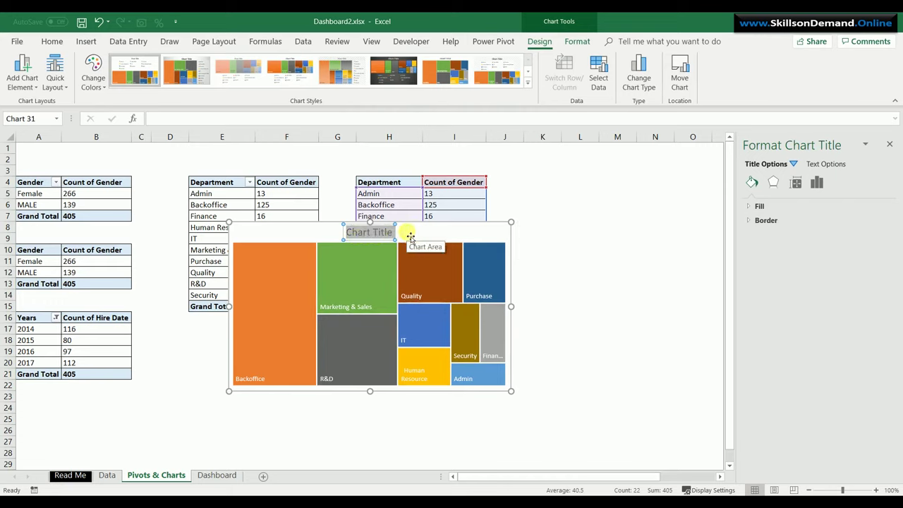
pyautogui.write('Empl')
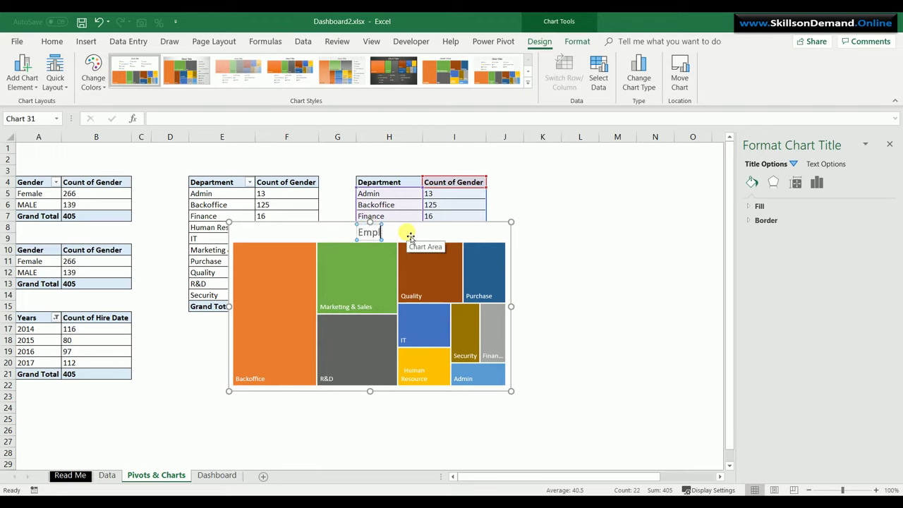
pyautogui.write('oyees by')
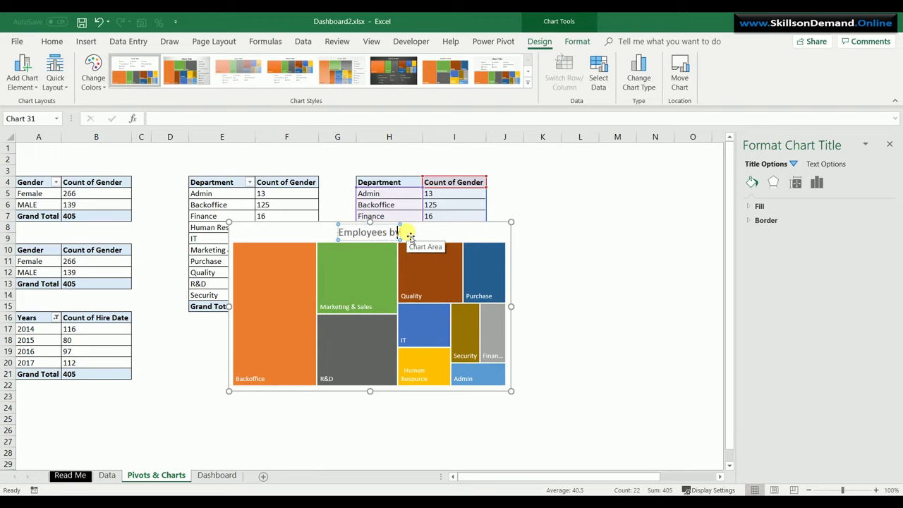
pyautogui.write(' Department')
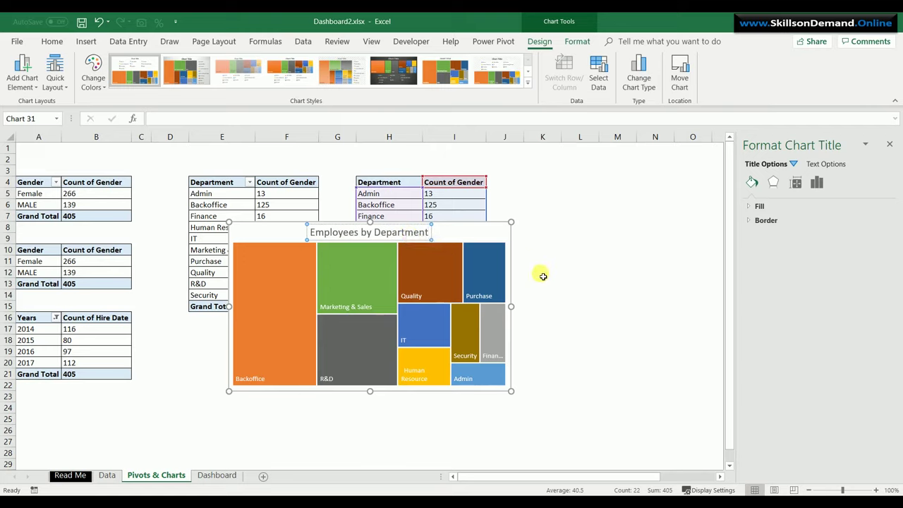
pyautogui.click(546, 247)
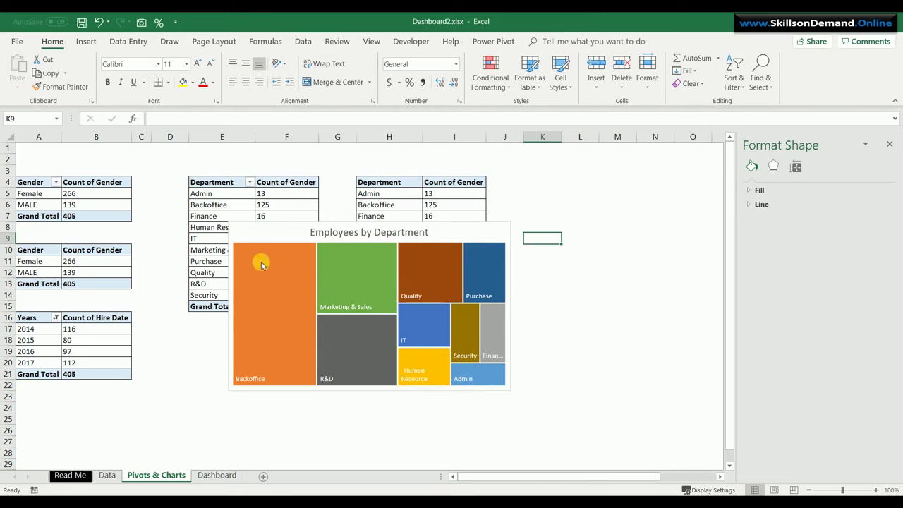
# Add Value to the treemap data labels so each shows department name and count
pyautogui.click(345, 306)
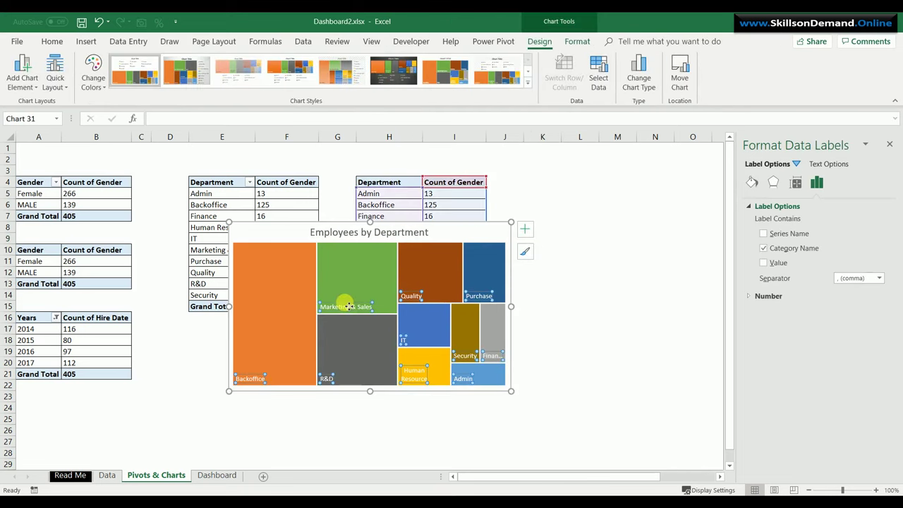
pyautogui.rightClick(347, 306)
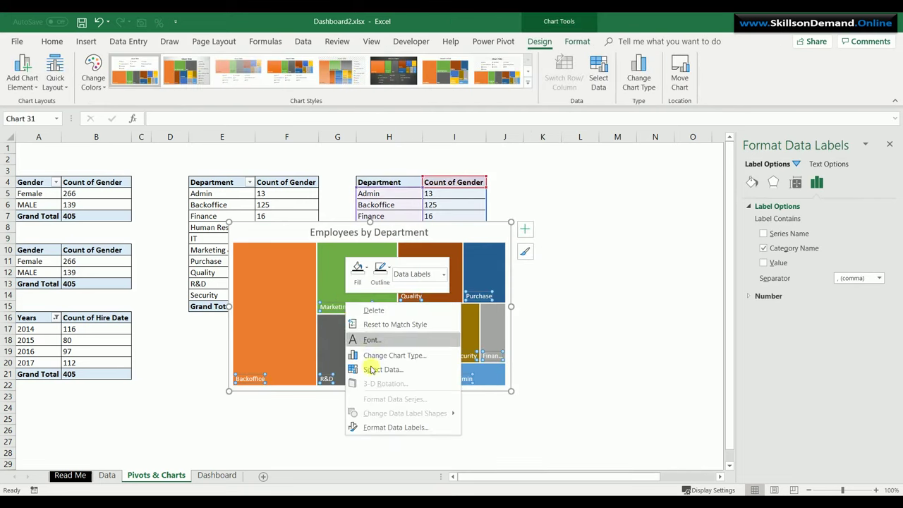
pyautogui.click(387, 428)
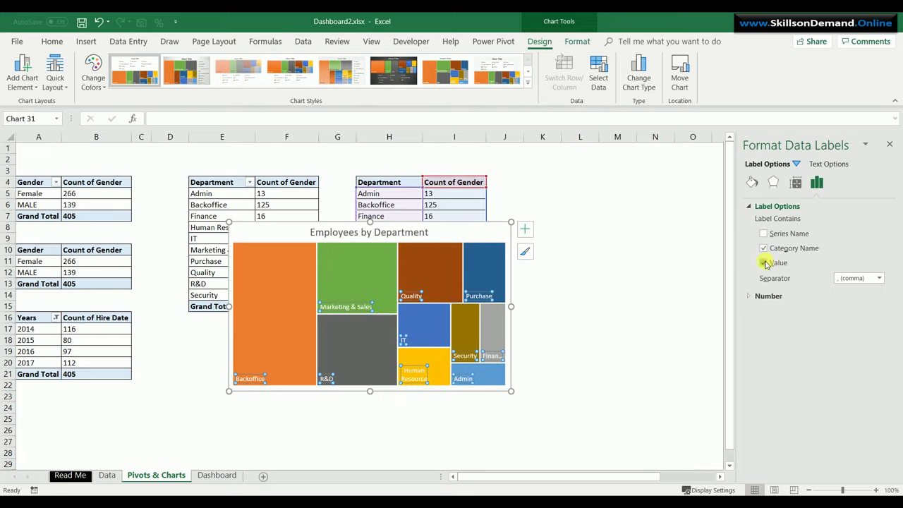
pyautogui.click(764, 262)
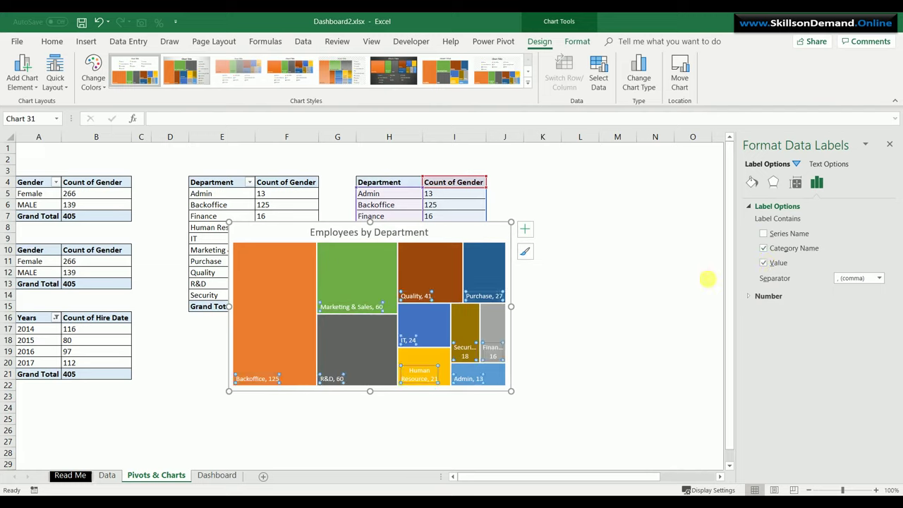
pyautogui.click(674, 296)
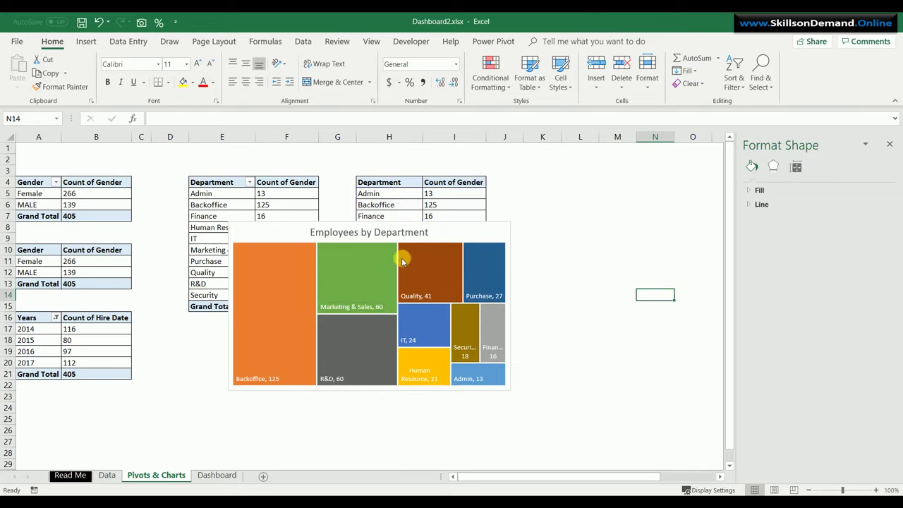
# Set the Employees by Department chart title's font colour to black
pyautogui.click(408, 234)
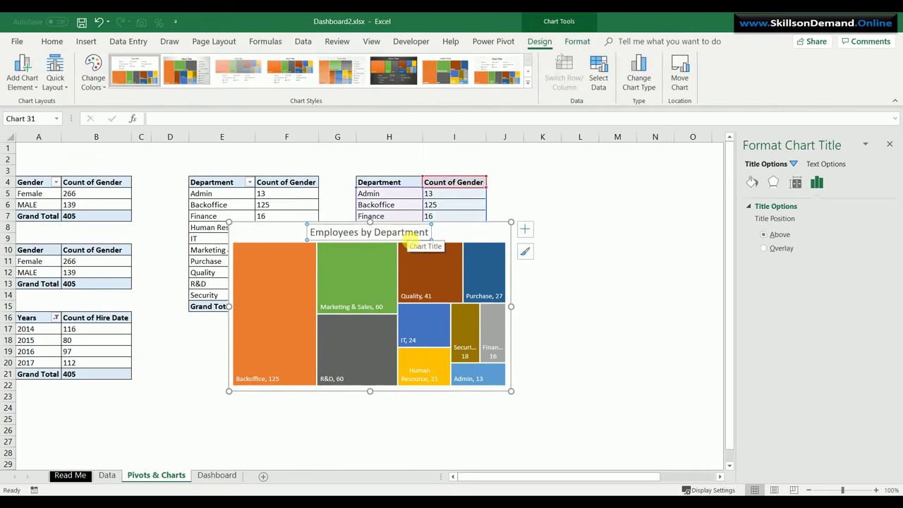
pyautogui.click(52, 41)
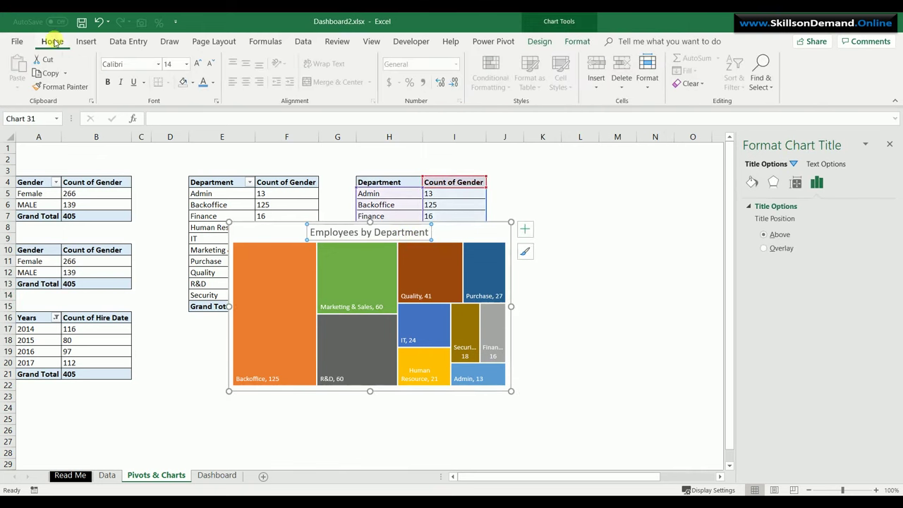
pyautogui.click(210, 82)
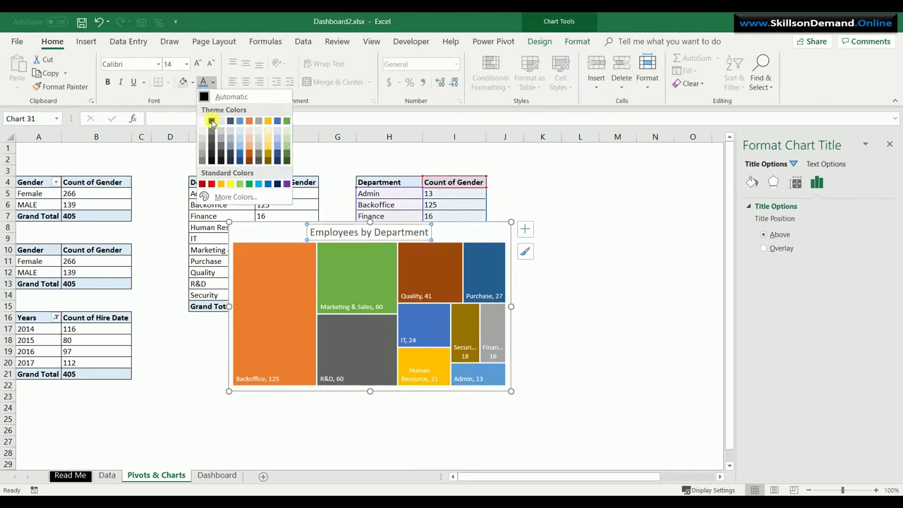
pyautogui.click(211, 121)
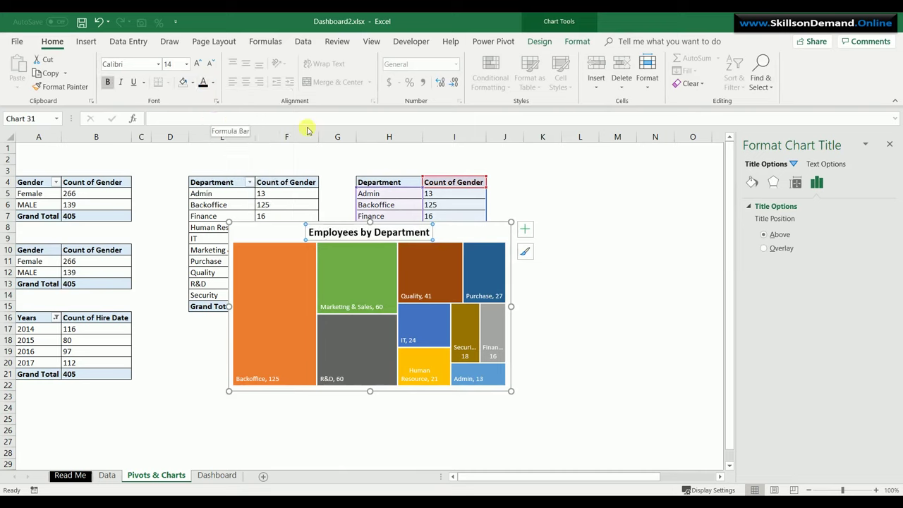
# Cut the whole treemap chart and switch to the Dashboard sheet
pyautogui.click(509, 239)
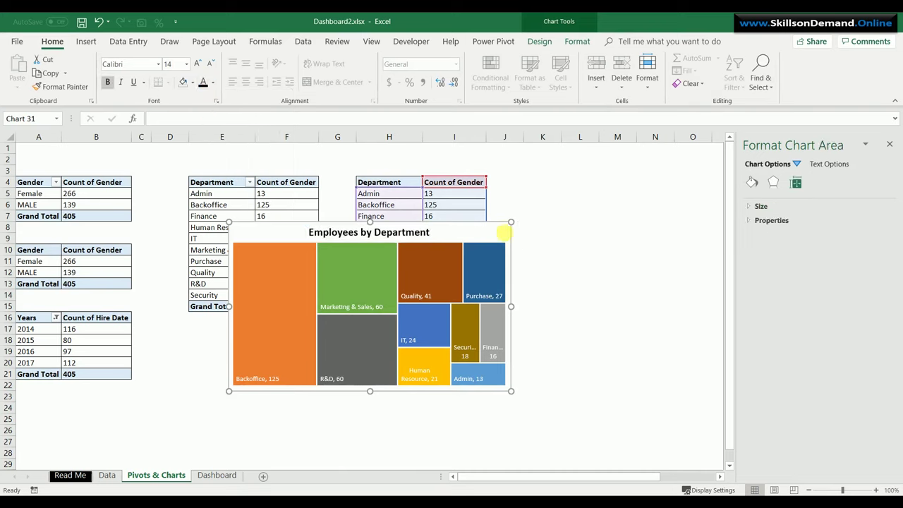
pyautogui.hotkey('ctrl', 'x')
pyautogui.click(206, 482)
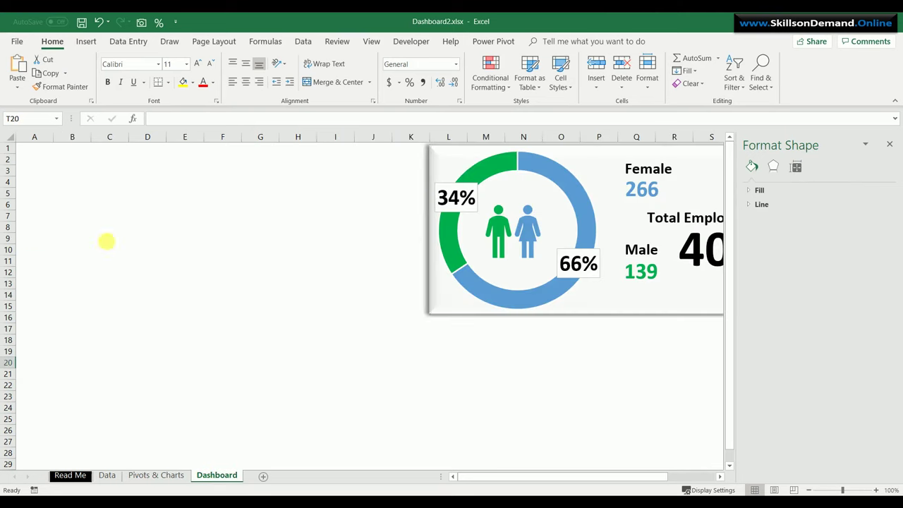
# Paste the treemap chart at cell A1 of the Dashboard sheet
pyautogui.click(31, 152)
pyautogui.hotkey('ctrl', 'v')
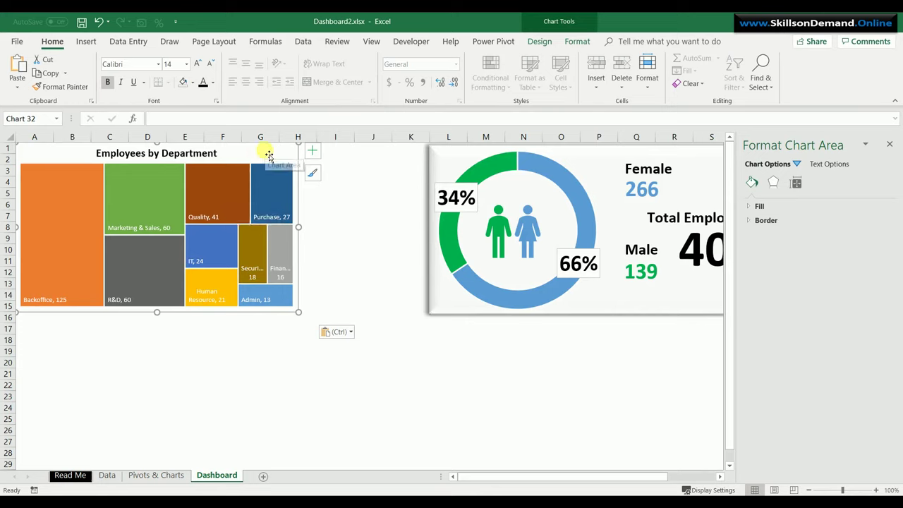
pyautogui.click(354, 253)
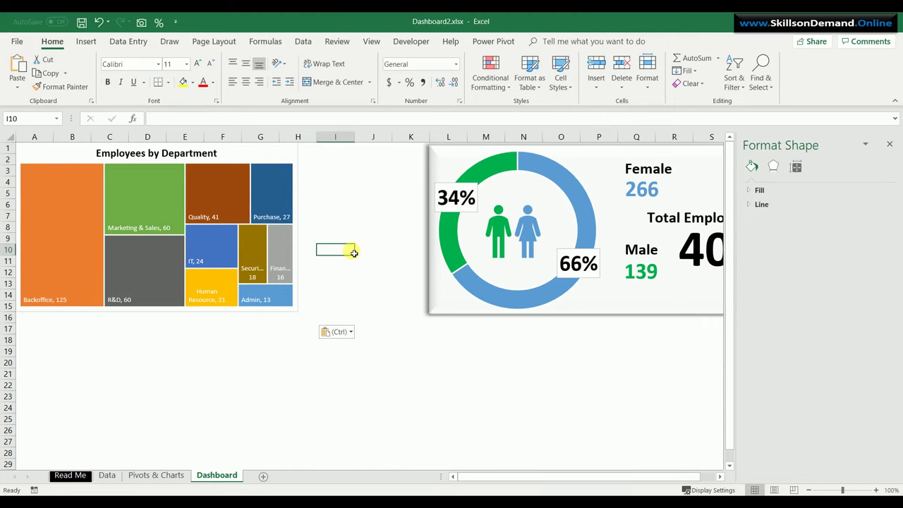
# Draw a rectangle shape covering the treemap chart's area
pyautogui.click(92, 42)
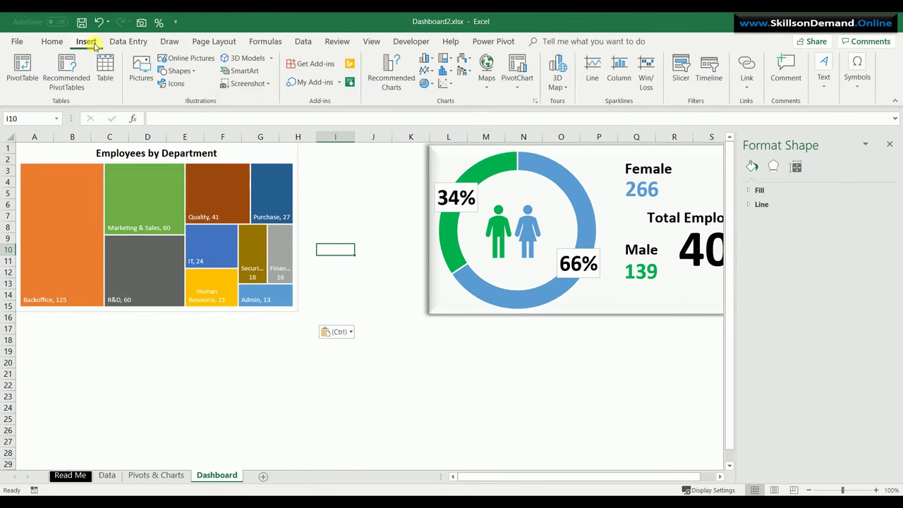
pyautogui.click(178, 71)
pyautogui.click(200, 98)
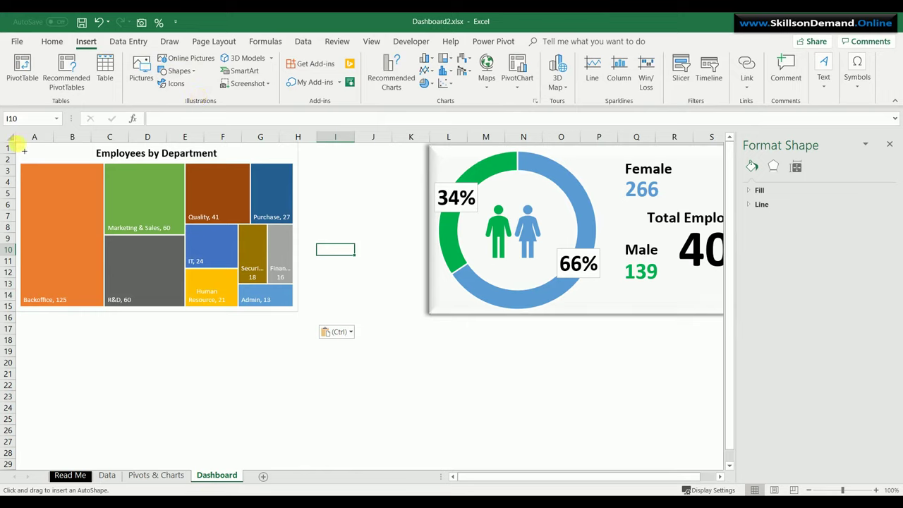
pyautogui.moveTo(14, 142)
pyautogui.mouseDown()
pyautogui.moveTo(273, 263)
pyautogui.moveTo(332, 306)
pyautogui.moveTo(296, 303)
pyautogui.moveTo(298, 310)
pyautogui.mouseUp()
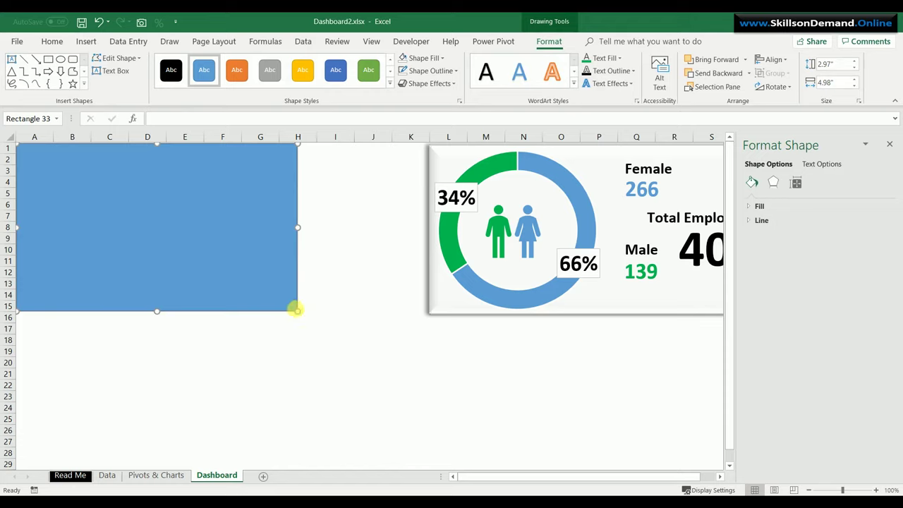
# Give the rectangle a bevel preset and white fill, and send it behind the chart
pyautogui.click(448, 84)
pyautogui.moveTo(467, 105)
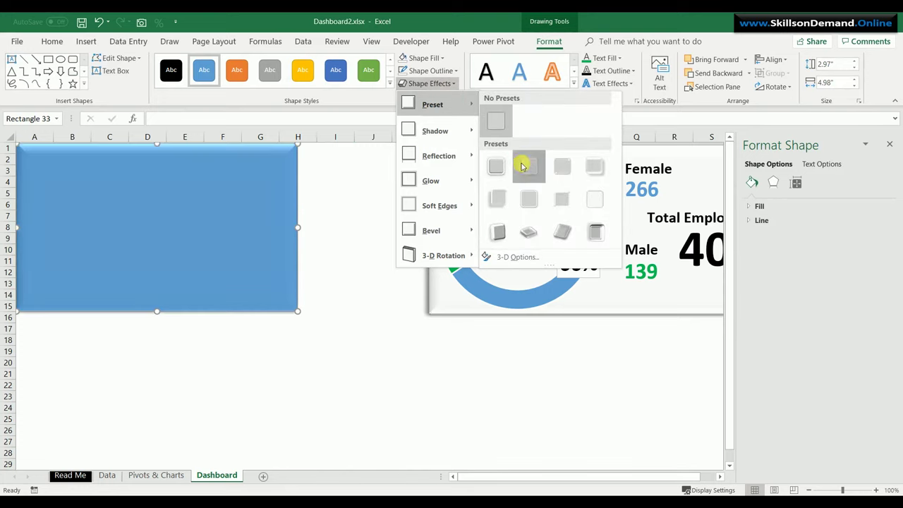
pyautogui.click(526, 166)
pyautogui.click(417, 57)
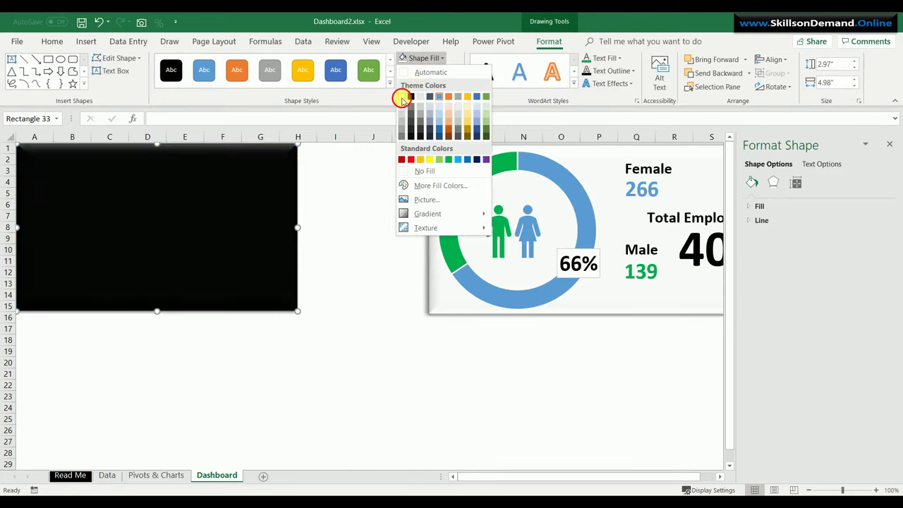
pyautogui.click(402, 96)
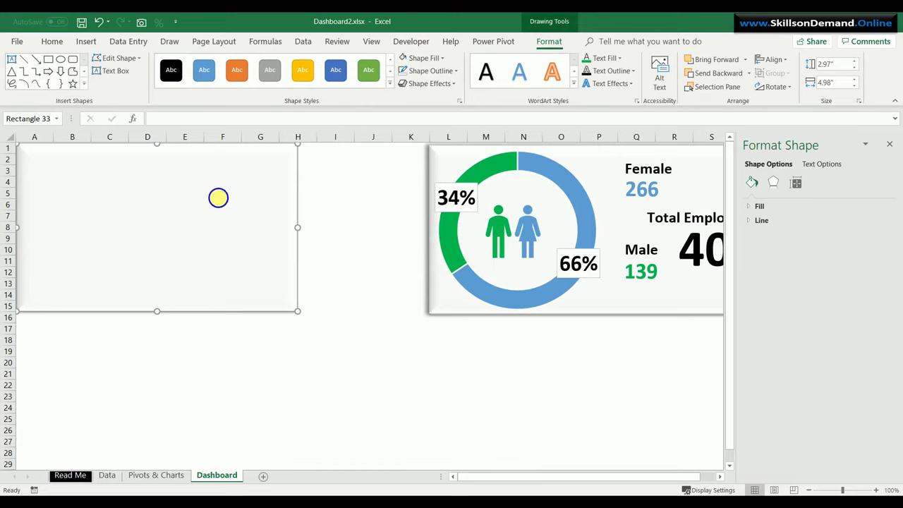
pyautogui.rightClick(219, 199)
pyautogui.click(261, 326)
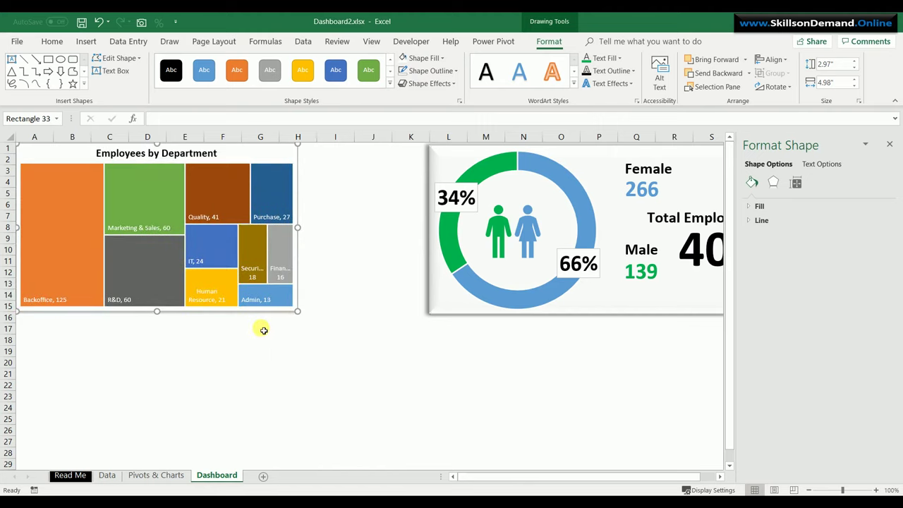
# Set the treemap chart area's shape fill to plain white
pyautogui.click(294, 154)
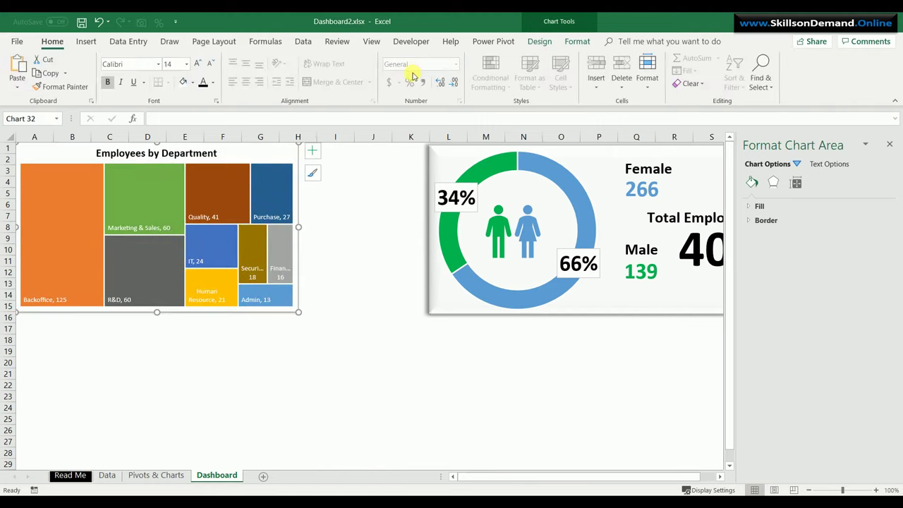
pyautogui.click(496, 47)
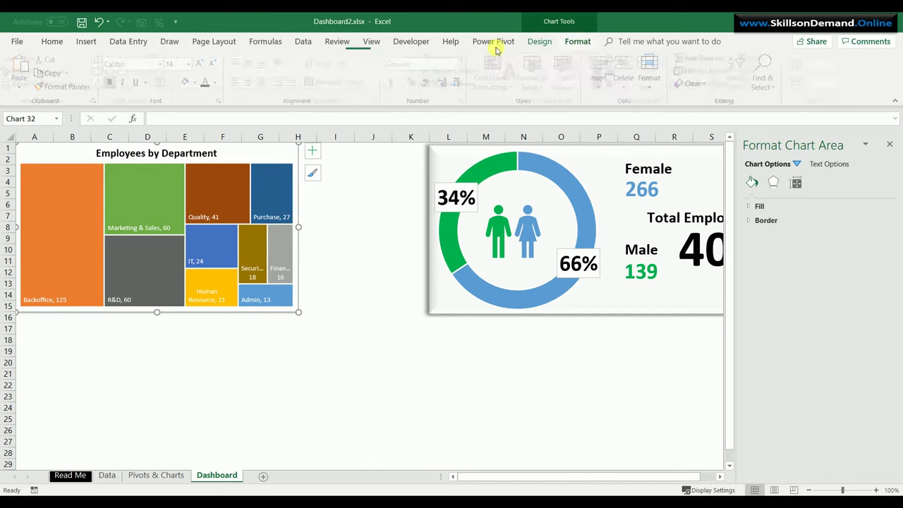
pyautogui.click(441, 58)
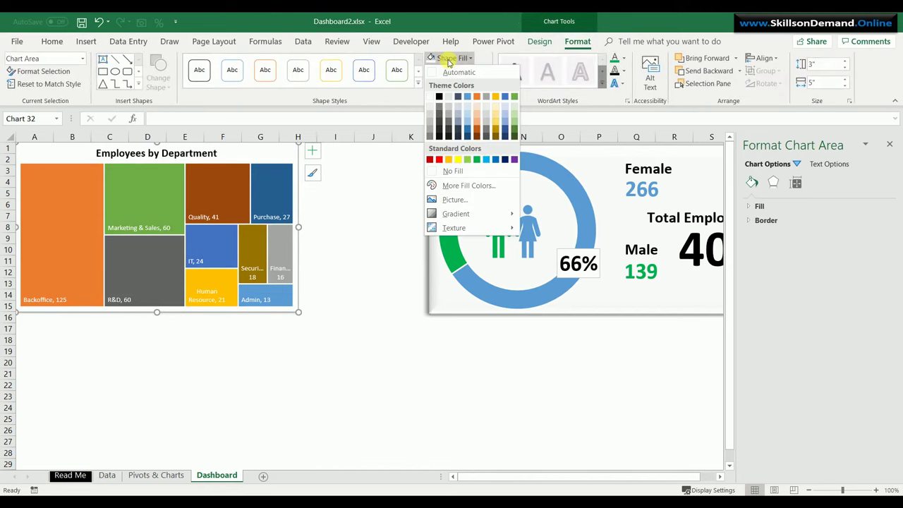
pyautogui.click(454, 171)
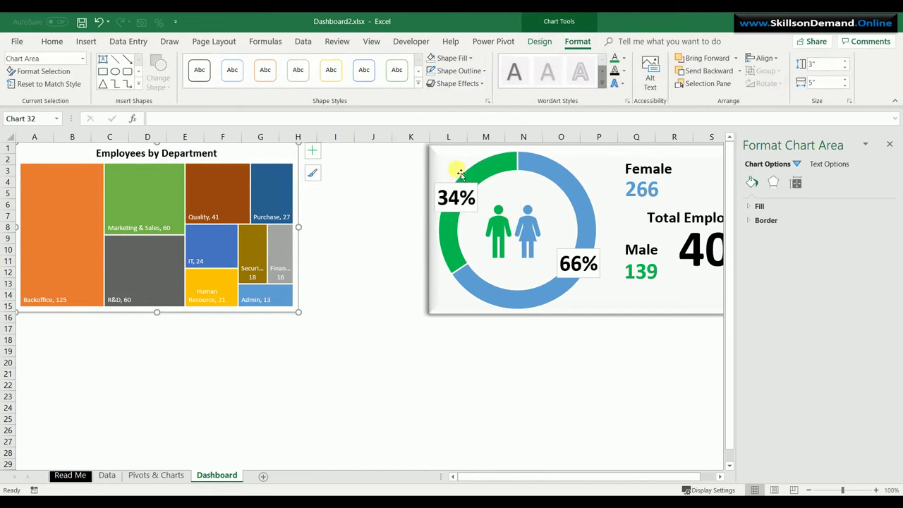
pyautogui.click(337, 383)
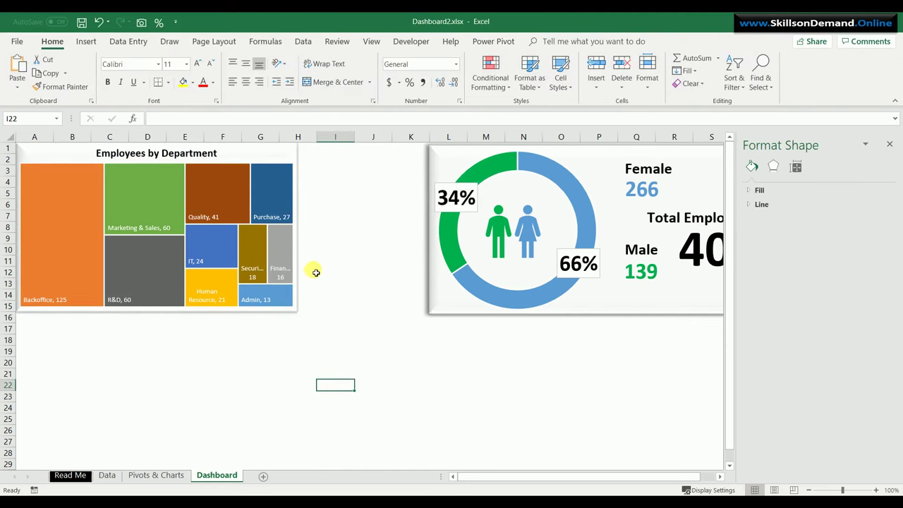
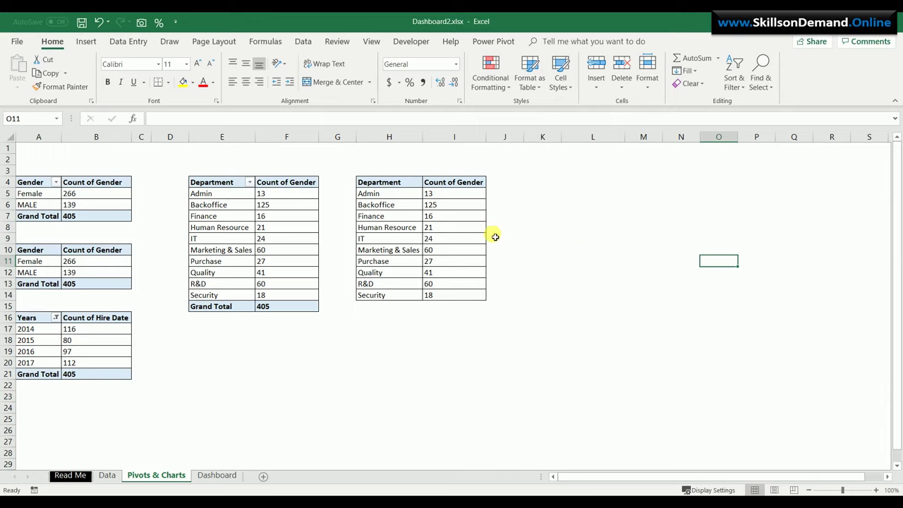
# Paste a copy of the Department pivot table at L4 and auto-fit columns L and M
pyautogui.moveTo(236, 184); pyautogui.dragTo(296, 307)
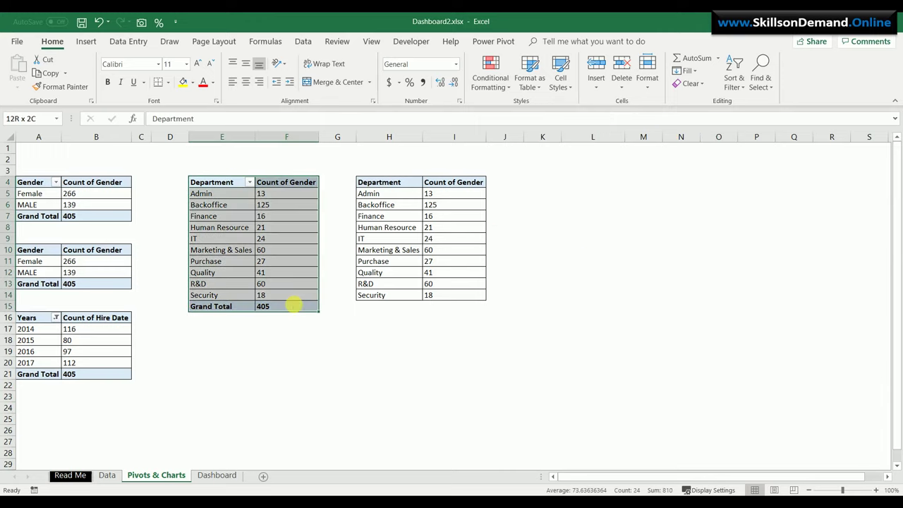
pyautogui.click(581, 185)
pyautogui.hotkey('ctrl', 'v')
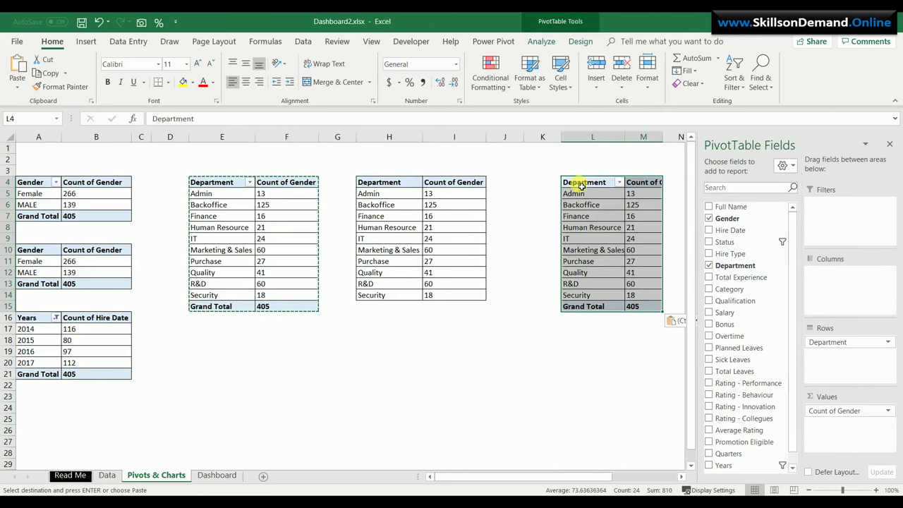
pyautogui.doubleClick(627, 138)
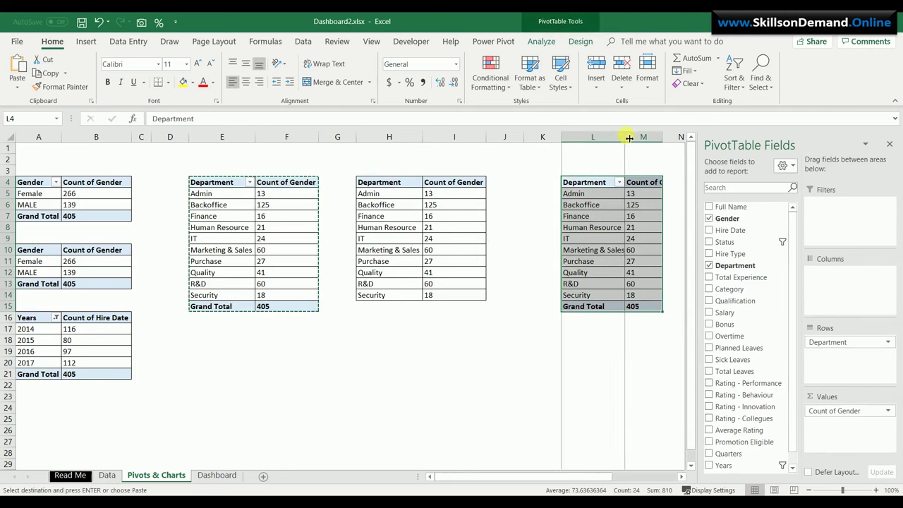
pyautogui.doubleClick(665, 137)
# Remove Department and Count of Gender from the pasted pivot table's fields
pyautogui.click(664, 226)
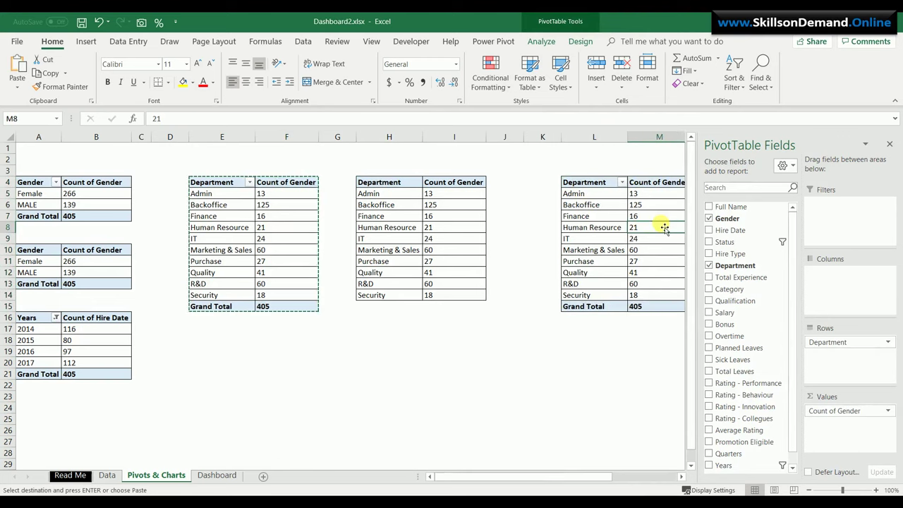
pyautogui.moveTo(794, 342); pyautogui.dragTo(748, 350)
pyautogui.moveTo(835, 411); pyautogui.dragTo(746, 389)
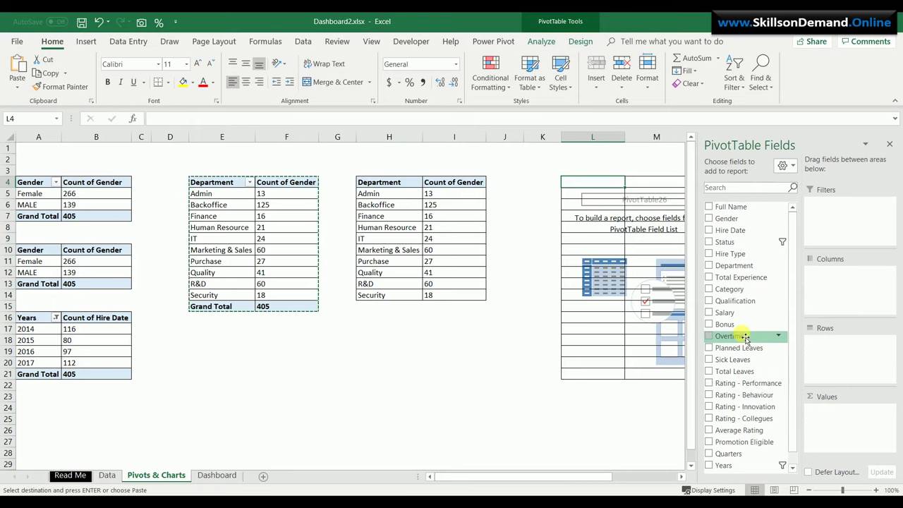
# Add Hire Type to Rows and Values so the pivot shows FTC 126, FTE 279, total 405
pyautogui.moveTo(741, 260); pyautogui.dragTo(830, 345)
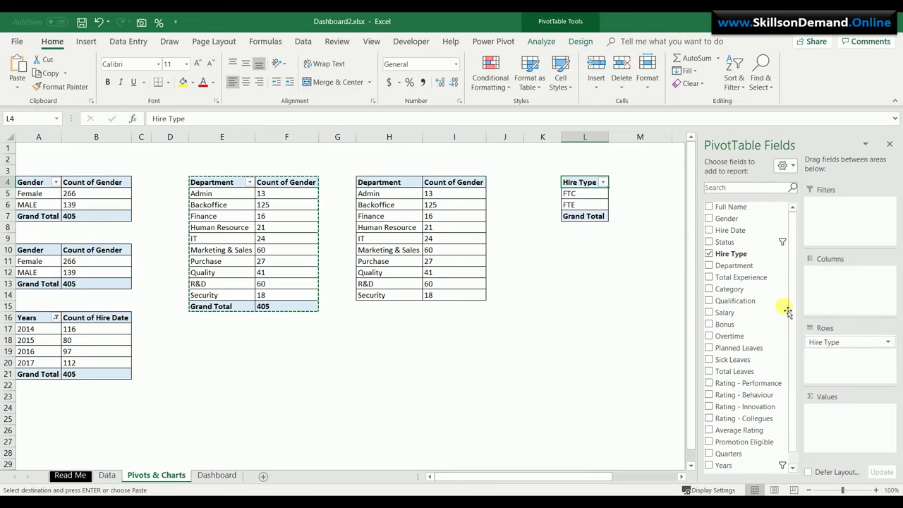
pyautogui.moveTo(734, 265); pyautogui.dragTo(845, 412)
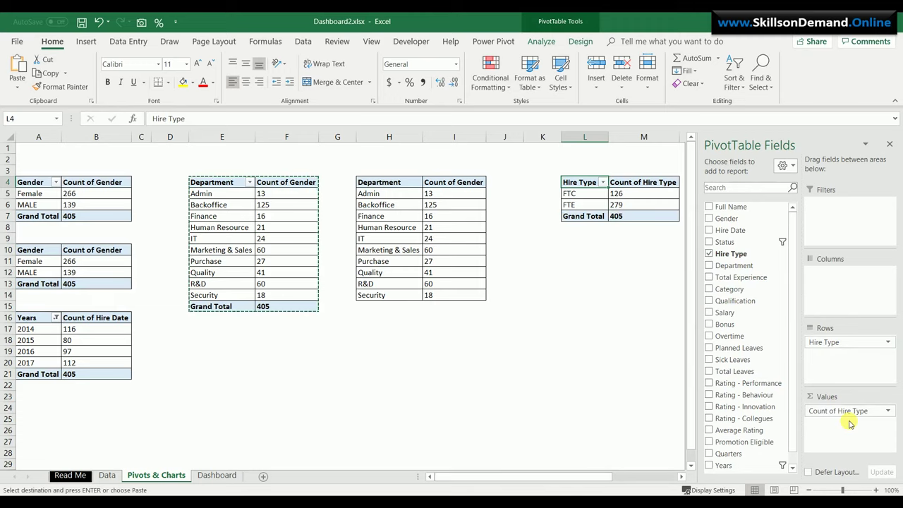
pyautogui.click(615, 194)
pyautogui.click(576, 41)
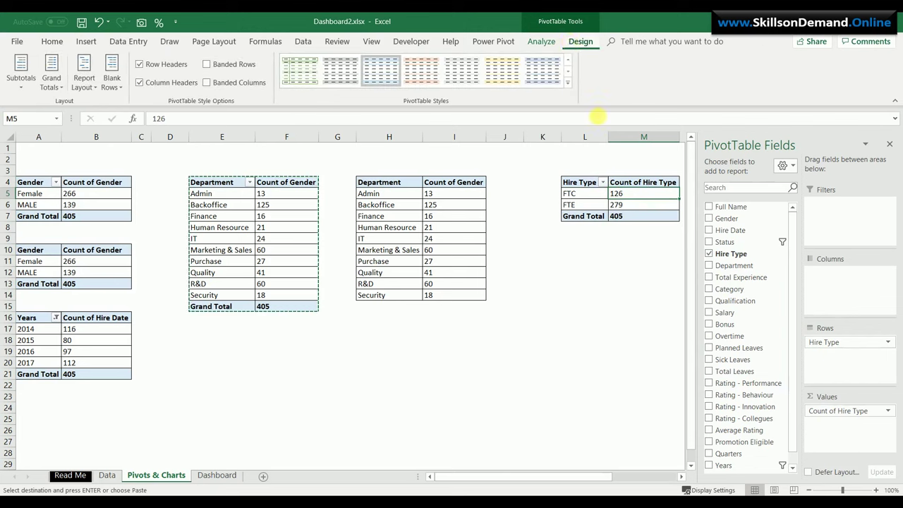
pyautogui.moveTo(616, 194)
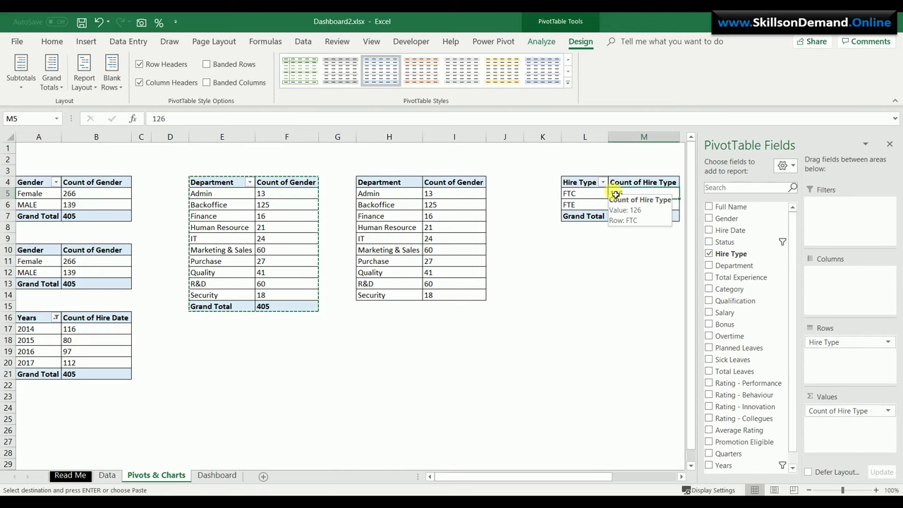
# Insert a clustered bar PivotChart of the Hire Type counts and delete its vertical gridlines
pyautogui.click(86, 41)
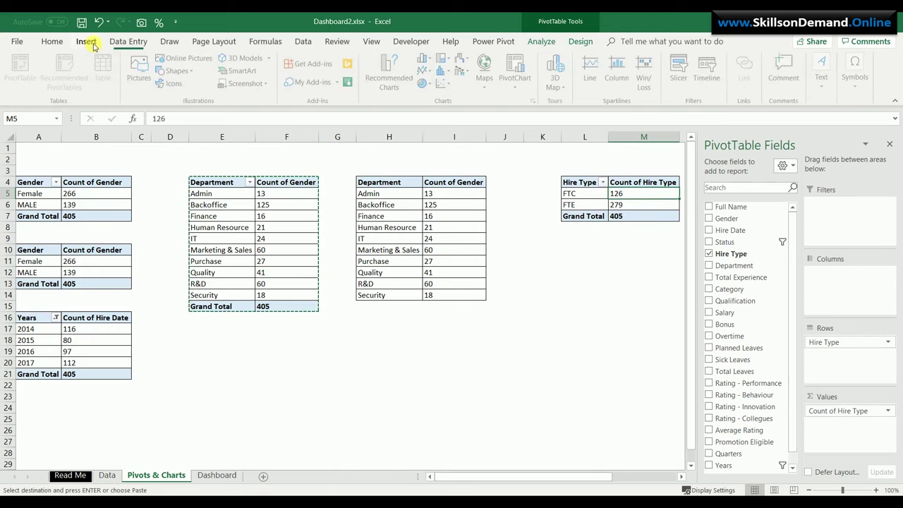
pyautogui.click(537, 104)
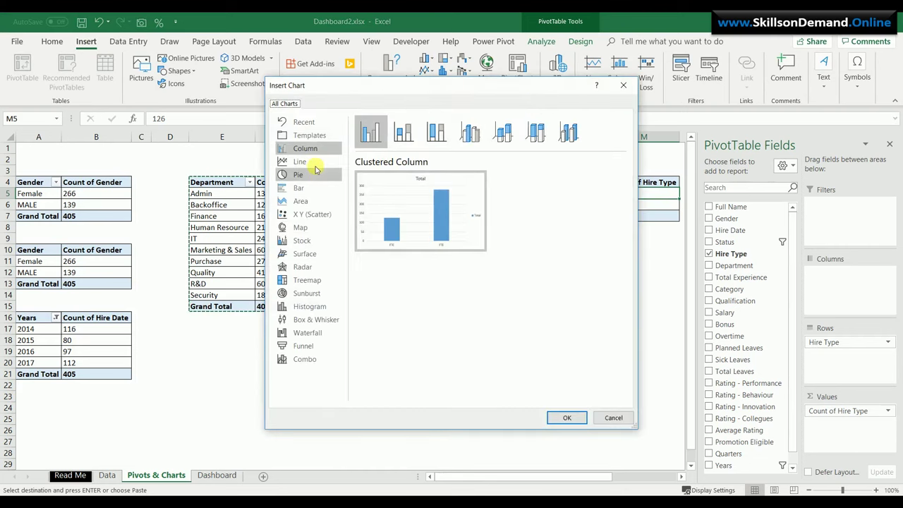
pyautogui.click(311, 189)
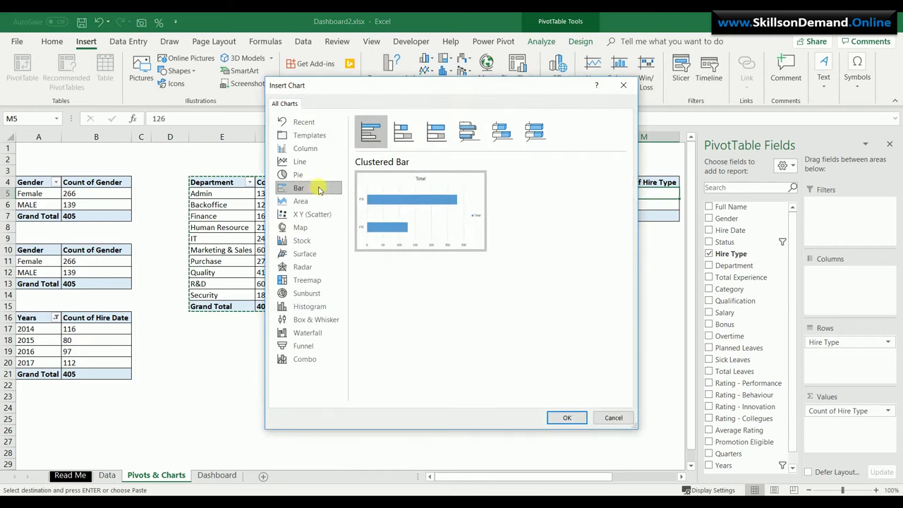
pyautogui.click(568, 420)
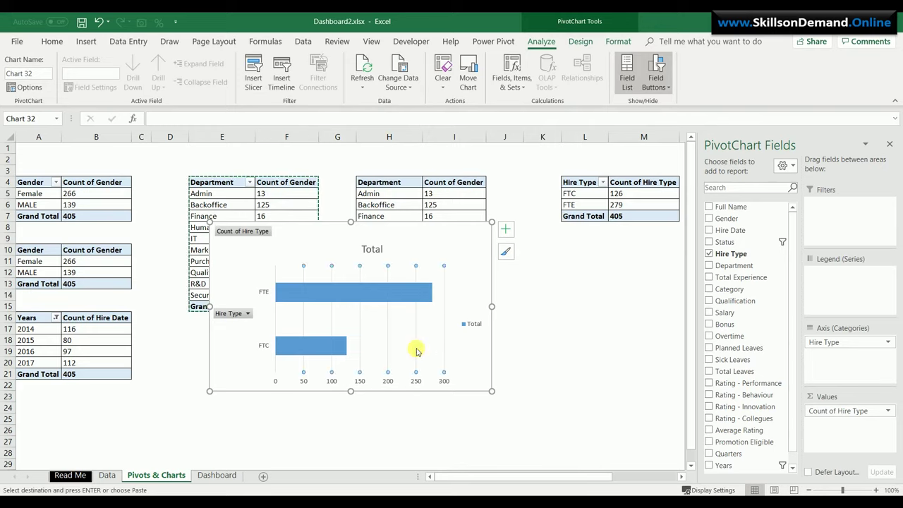
pyautogui.press('Delete')
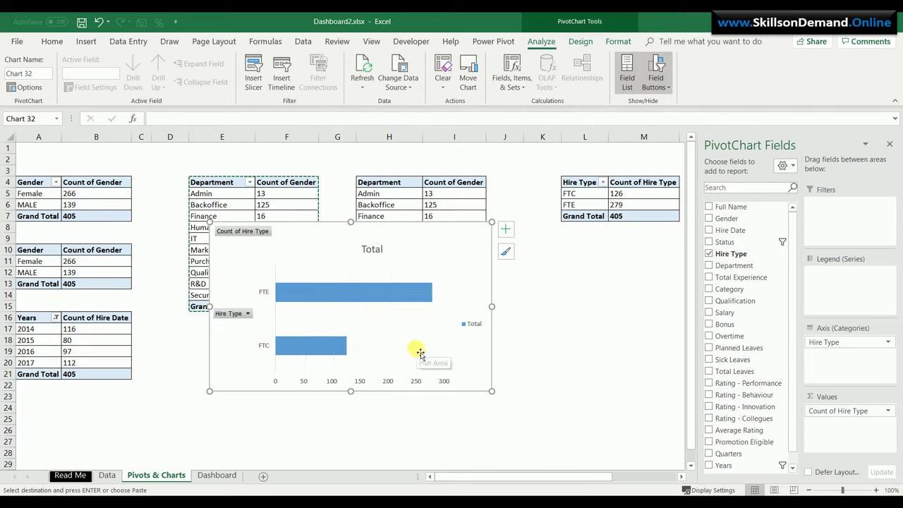
# Delete the chart legend and hide all field buttons on the chart
pyautogui.click(472, 328)
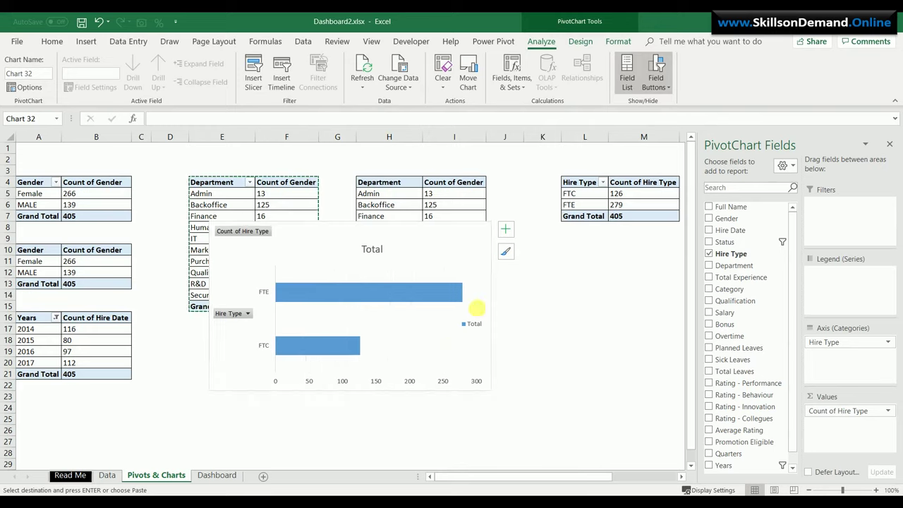
pyautogui.press('Delete')
pyautogui.click(653, 76)
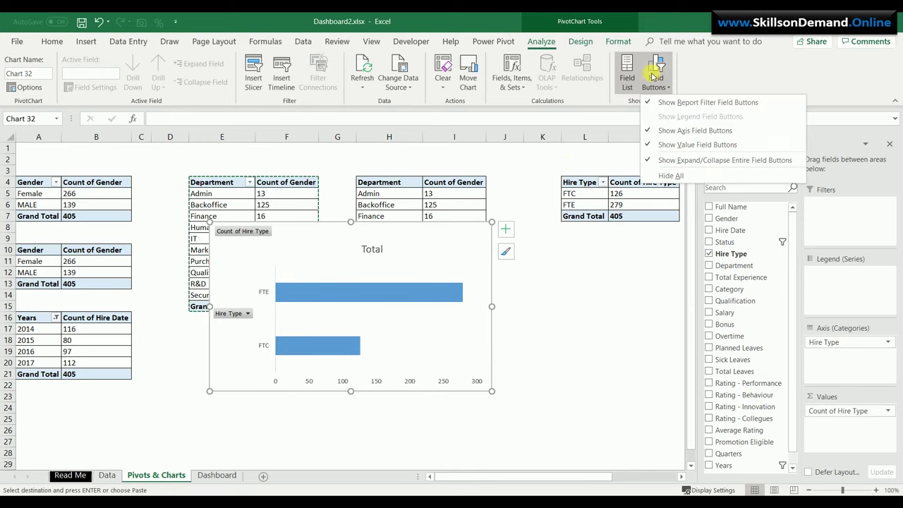
pyautogui.click(653, 75)
pyautogui.click(655, 68)
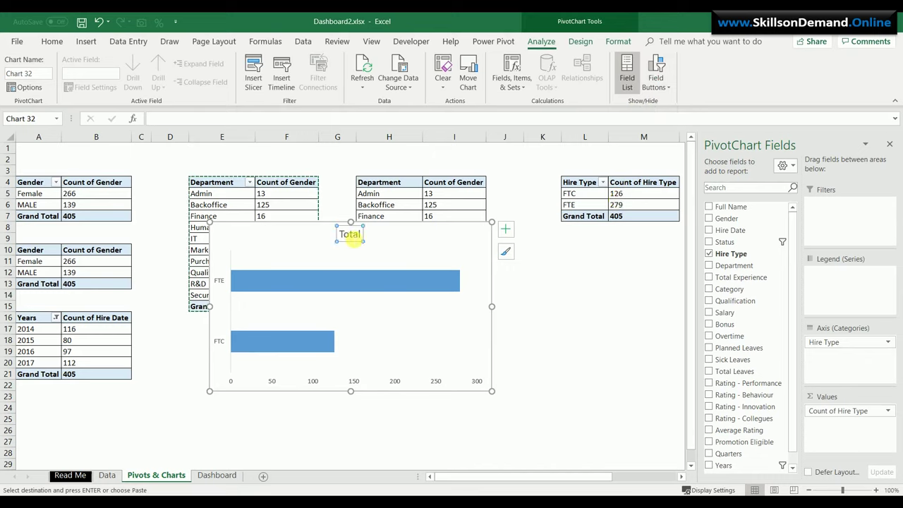
# Retitle the chart 'Employee Type'
pyautogui.doubleClick(349, 235)
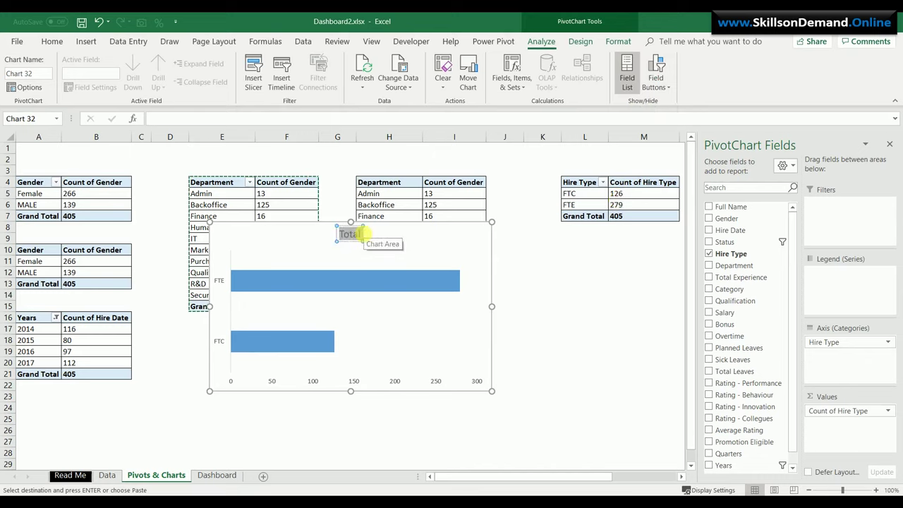
pyautogui.write('Emplo')
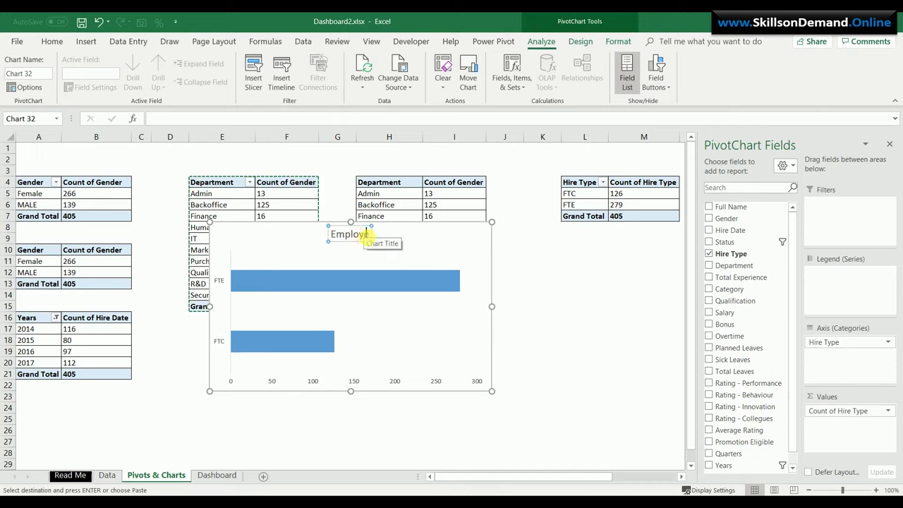
pyautogui.write('yee Type')
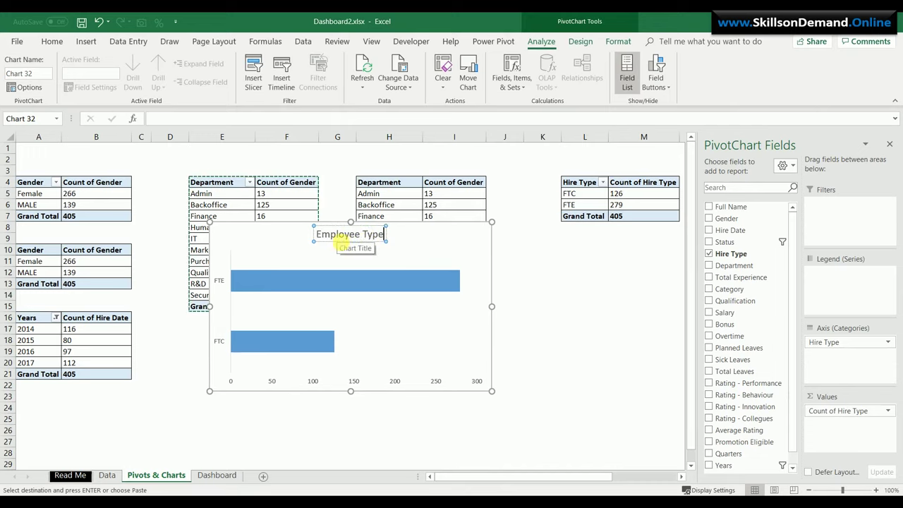
pyautogui.click(474, 260)
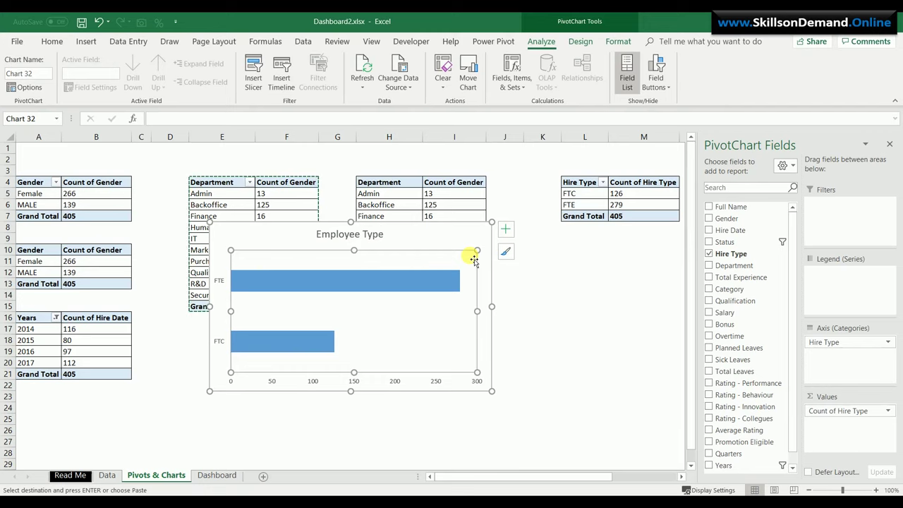
pyautogui.click(406, 281)
# Add data labels 279 and 126 to the bars and give them a rectangular box shape
pyautogui.rightClick(405, 283)
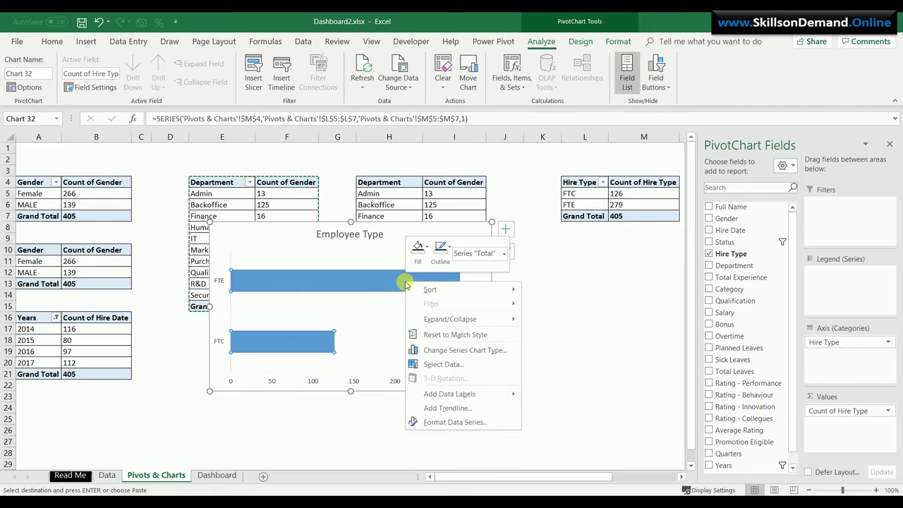
pyautogui.click(452, 394)
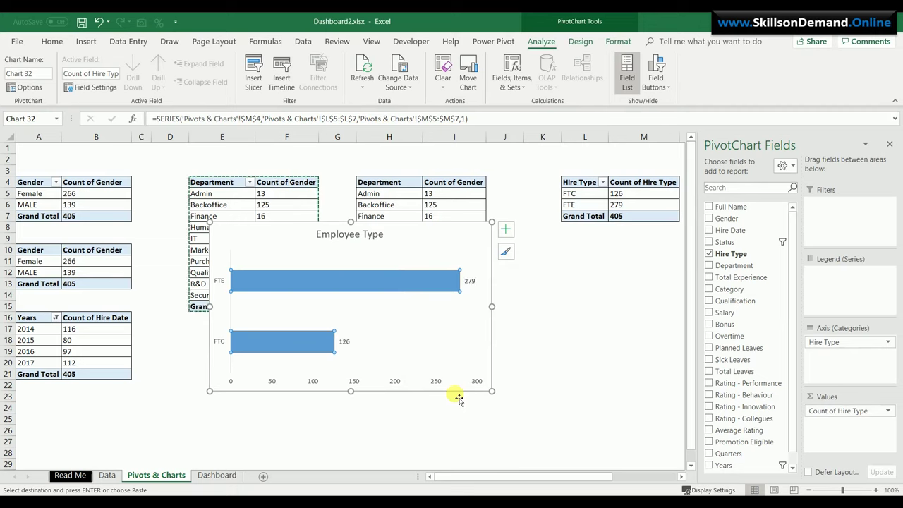
pyautogui.click(469, 283)
pyautogui.rightClick(469, 284)
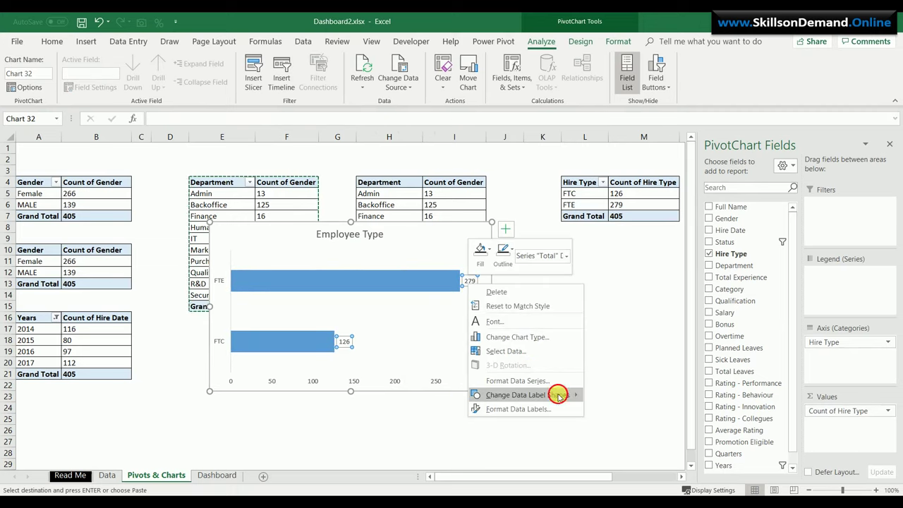
pyautogui.moveTo(558, 396)
pyautogui.click(599, 406)
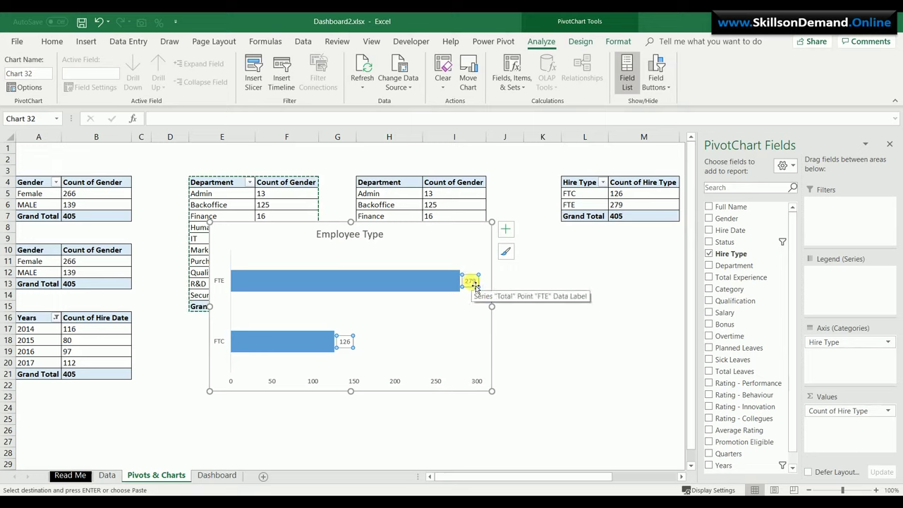
# Enlarge the data label font and widen the FTE and FTC labels so 279 and 126 show fully
pyautogui.click(57, 43)
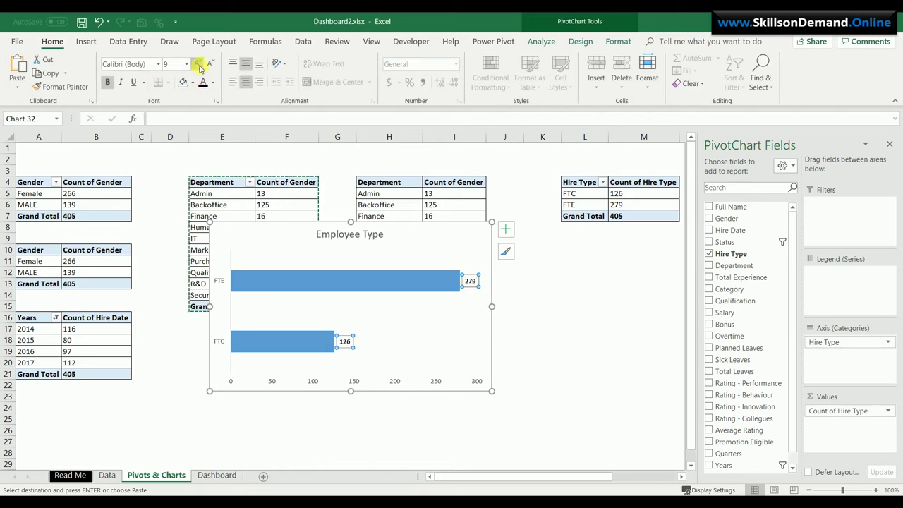
pyautogui.click(198, 65)
pyautogui.click(198, 64)
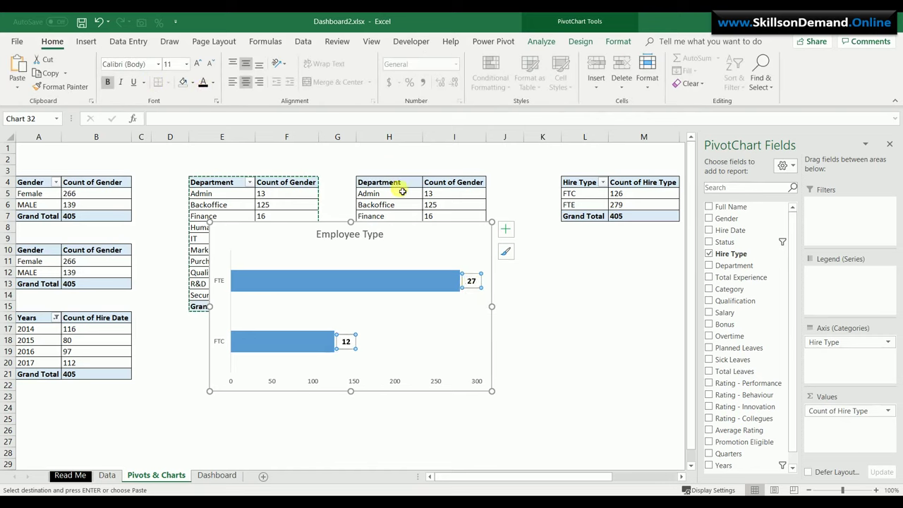
pyautogui.click(440, 288)
pyautogui.click(436, 299)
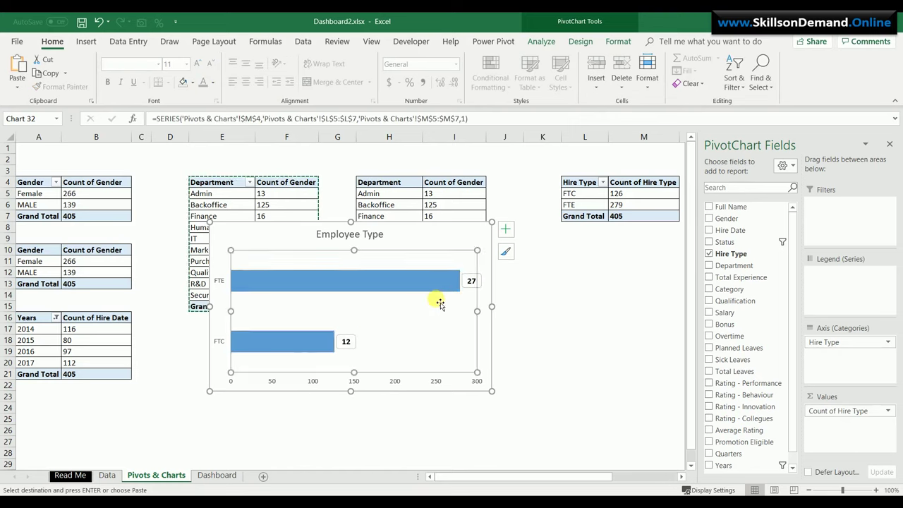
pyautogui.moveTo(478, 312); pyautogui.dragTo(435, 313)
pyautogui.click(442, 299)
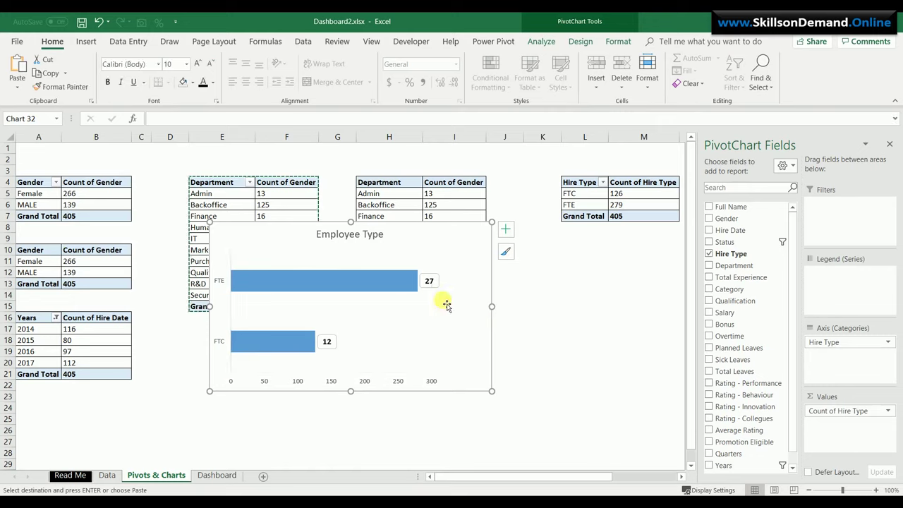
pyautogui.click(429, 281)
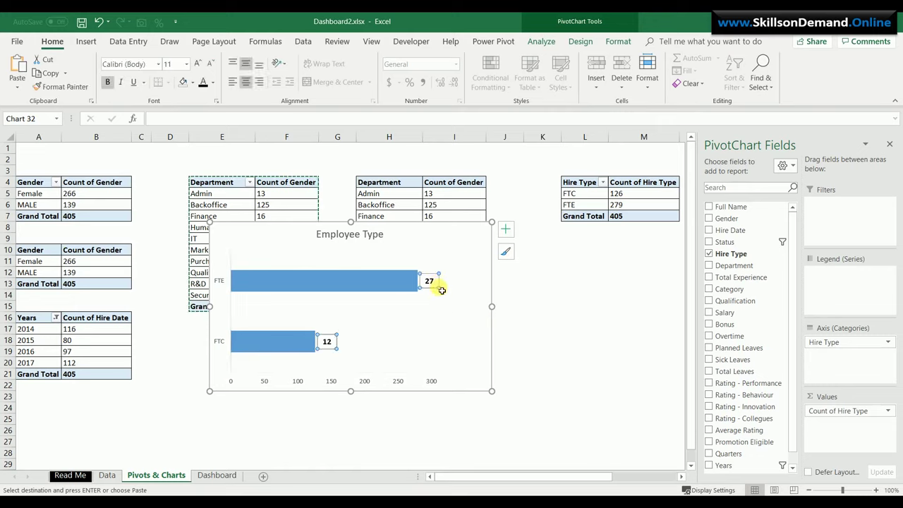
pyautogui.click(440, 288)
pyautogui.moveTo(440, 283); pyautogui.dragTo(468, 284)
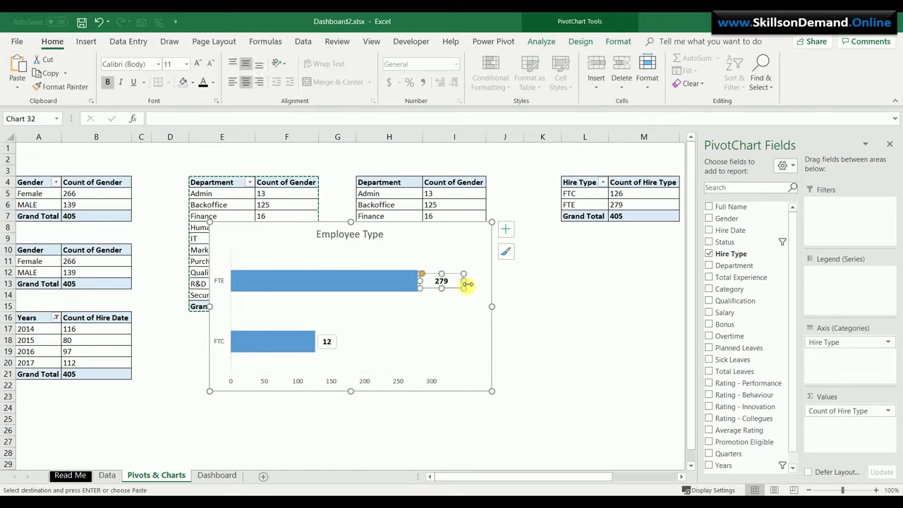
pyautogui.click(327, 342)
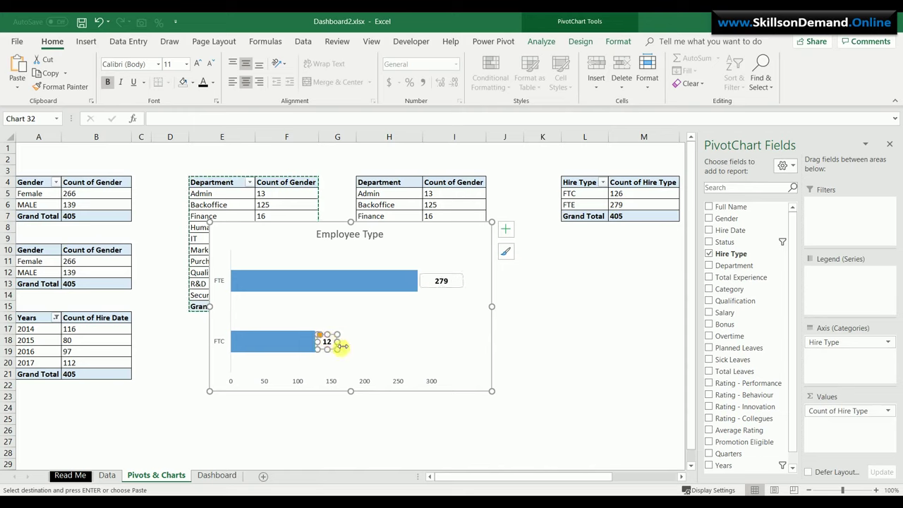
pyautogui.moveTo(337, 344); pyautogui.dragTo(363, 345)
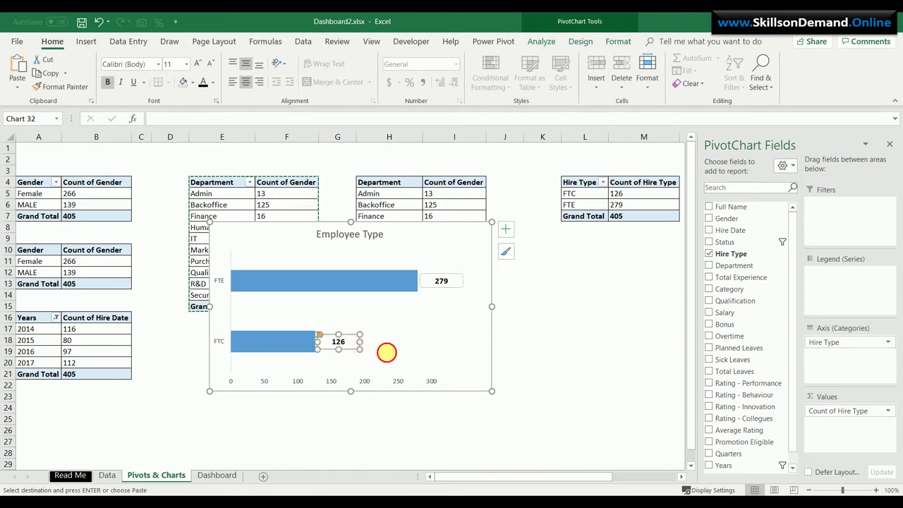
# Delete the value axis, enlarge the FTE/FTC category labels and bold the chart title
pyautogui.click(387, 354)
pyautogui.click(365, 382)
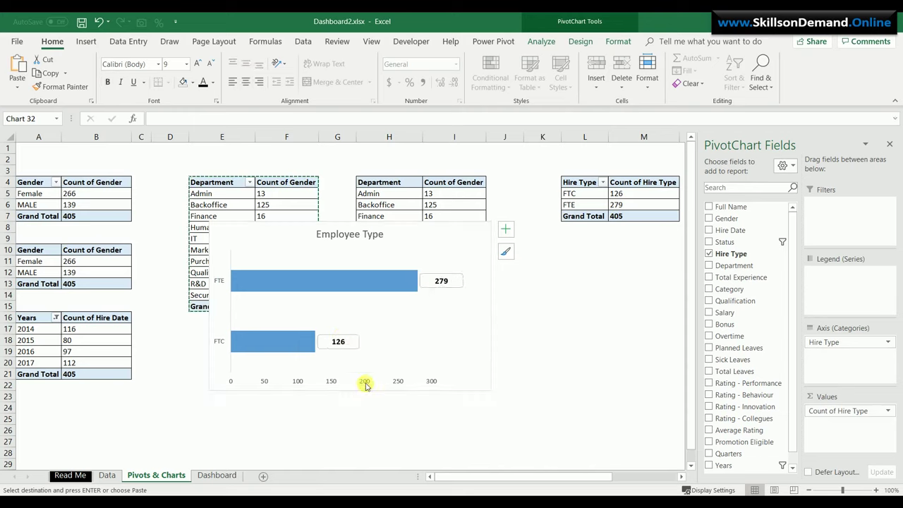
pyautogui.press('Delete')
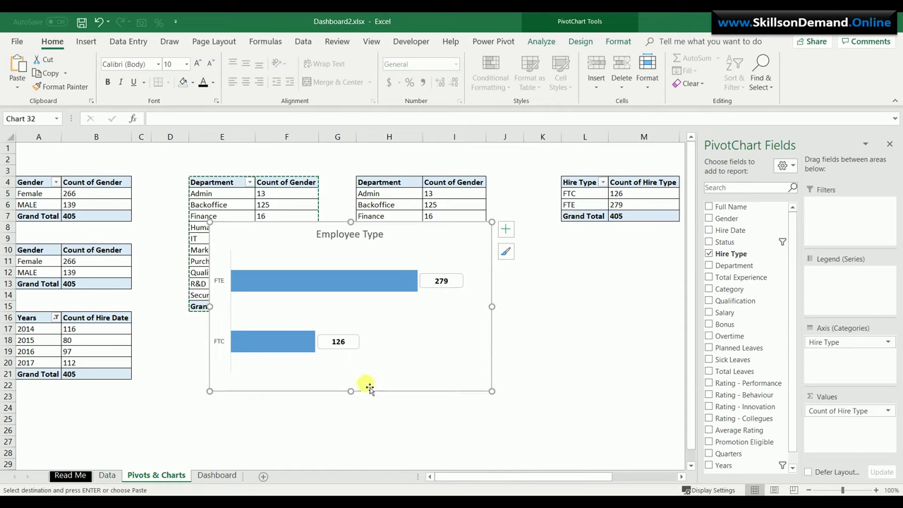
pyautogui.click(219, 344)
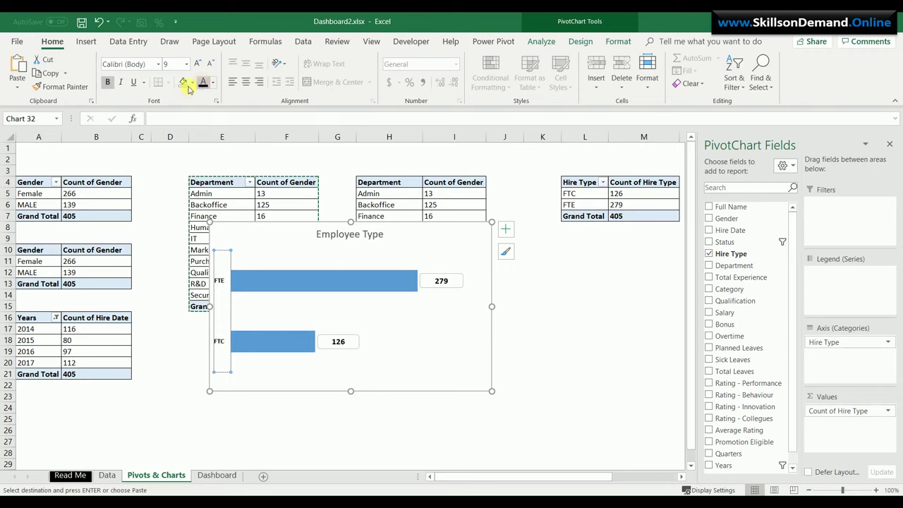
pyautogui.click(198, 65)
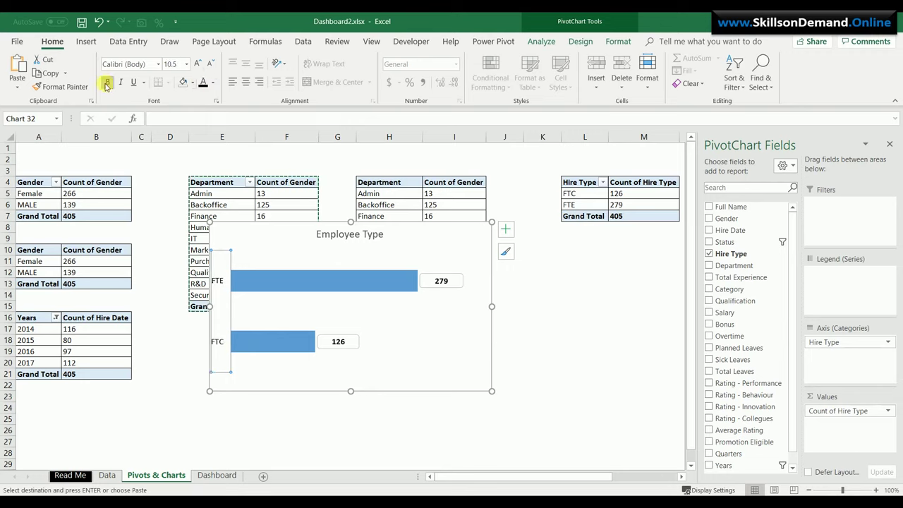
pyautogui.click(367, 233)
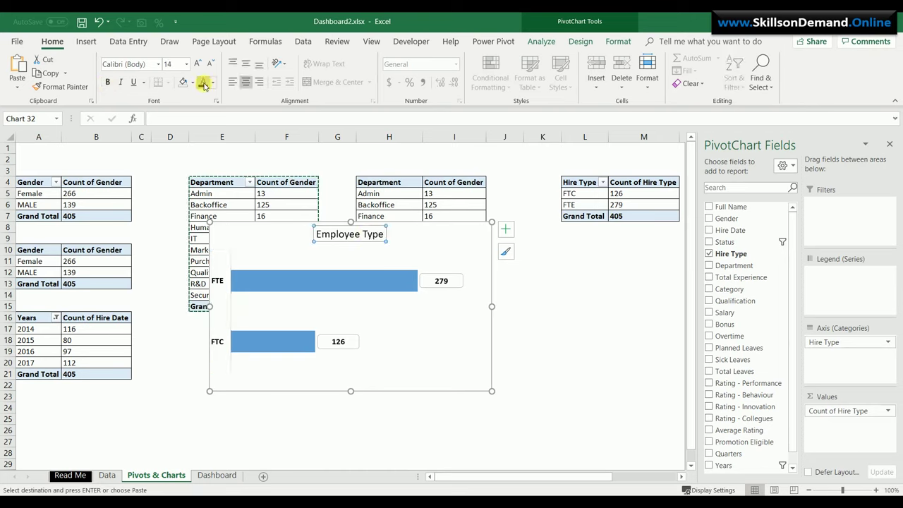
pyautogui.hotkey('ctrl', 'b')
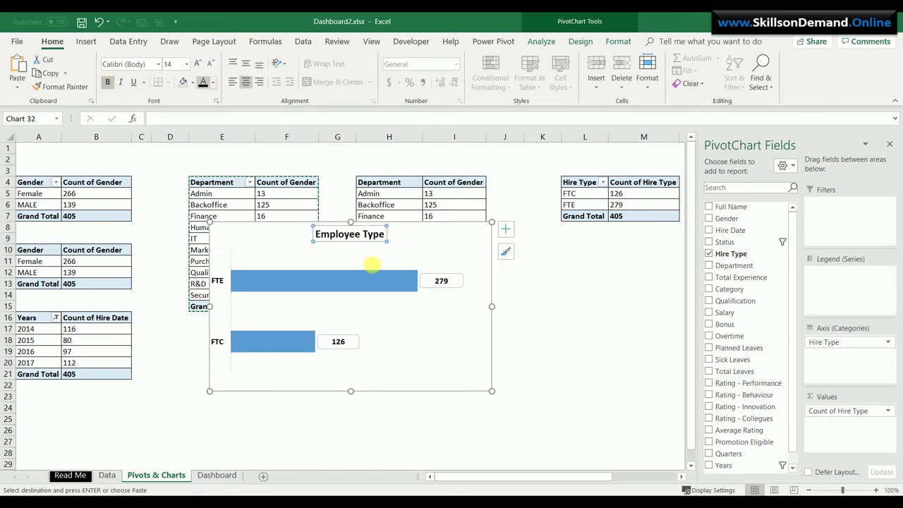
# Cut the Employee Type chart from the Pivots & Charts sheet
pyautogui.click(410, 356)
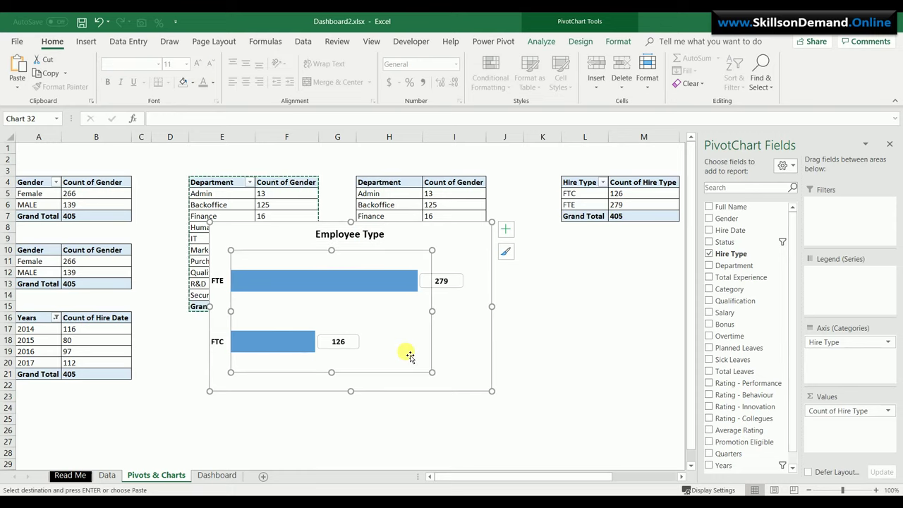
pyautogui.click(469, 283)
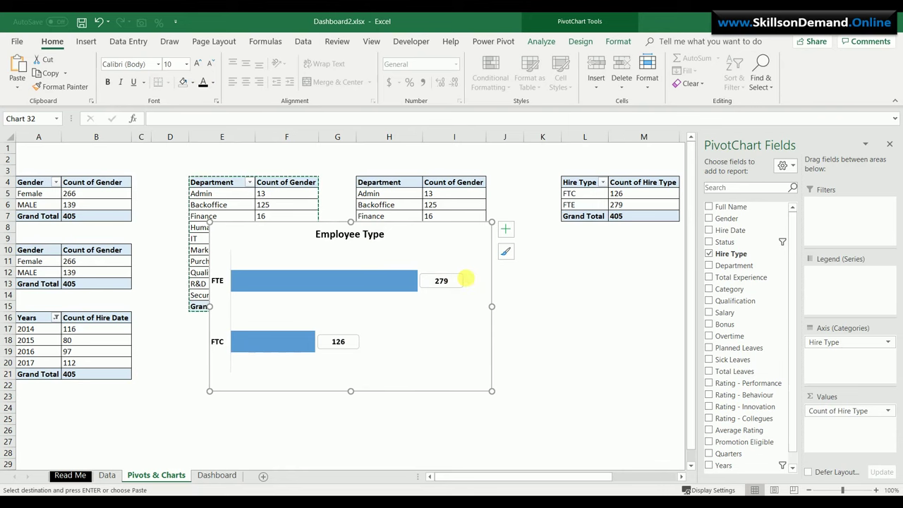
pyautogui.hotkey('ctrl', 'x')
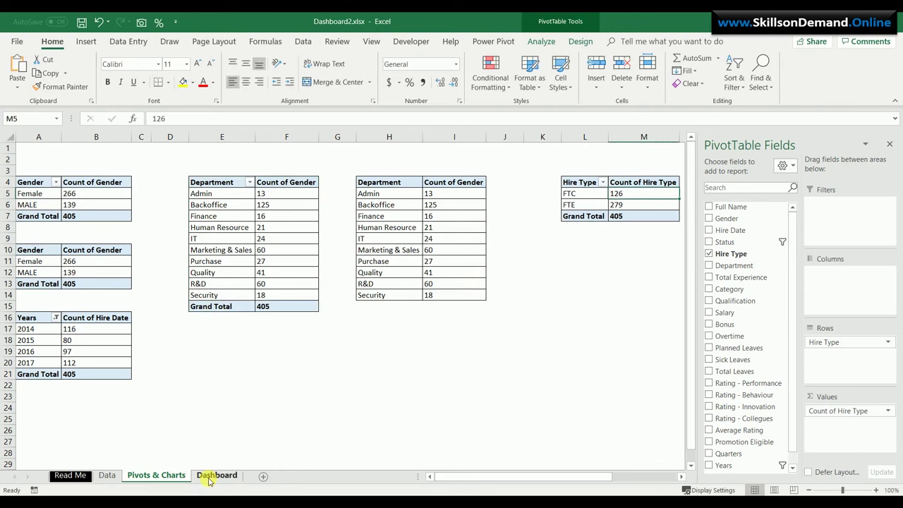
# Paste the Employee Type chart on the Dashboard sheet below the treemap and make it smaller
pyautogui.click(214, 476)
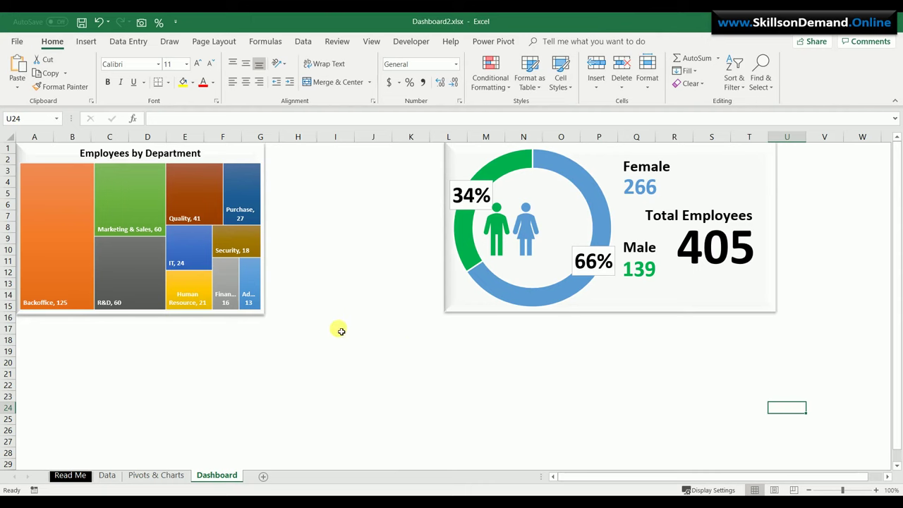
pyautogui.click(275, 328)
pyautogui.hotkey('ctrl', 'v')
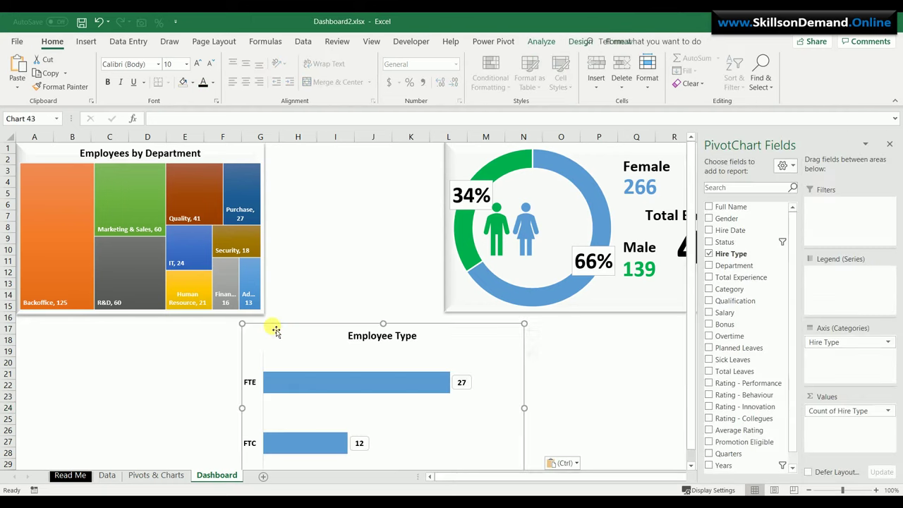
pyautogui.moveTo(262, 405); pyautogui.dragTo(266, 408)
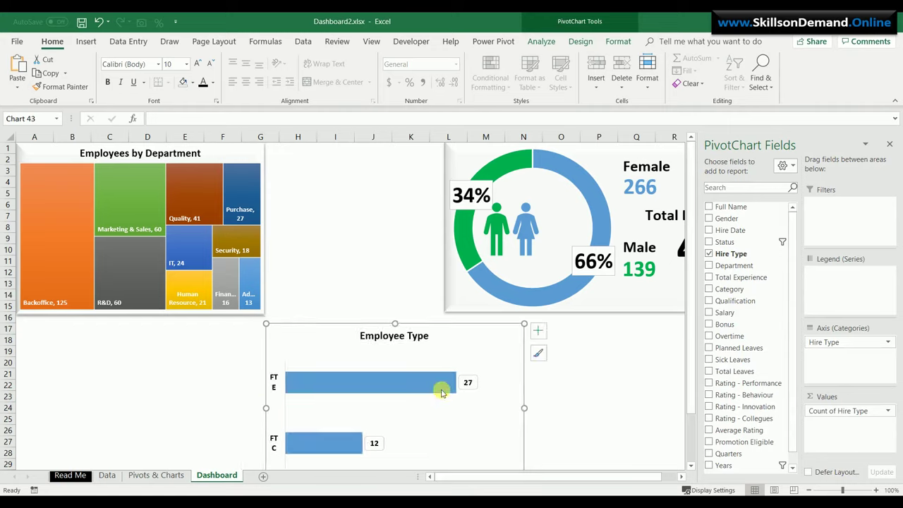
pyautogui.moveTo(525, 409); pyautogui.dragTo(446, 408)
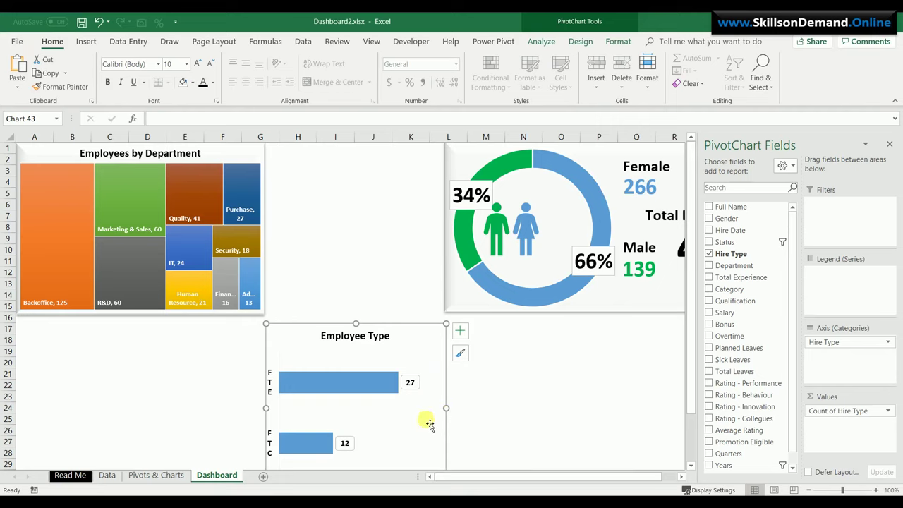
pyautogui.click(691, 467)
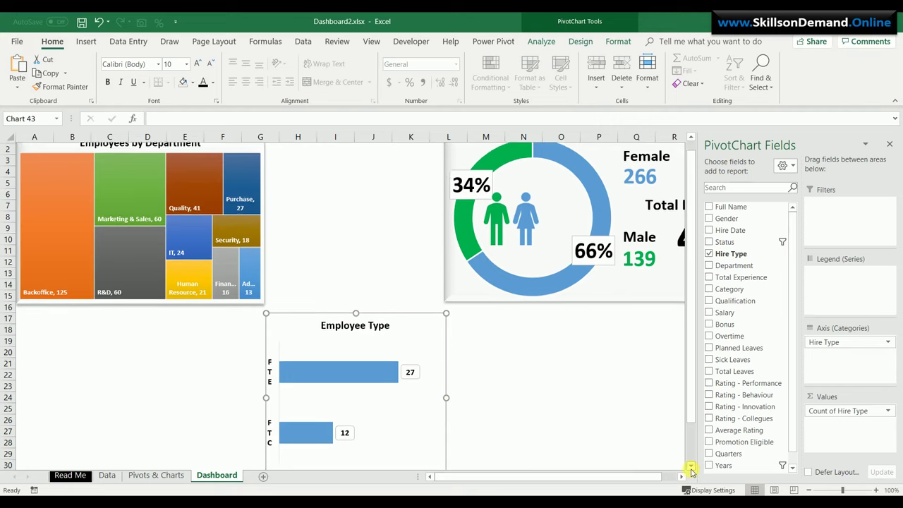
pyautogui.click(691, 468)
pyautogui.click(691, 467)
pyautogui.click(691, 467)
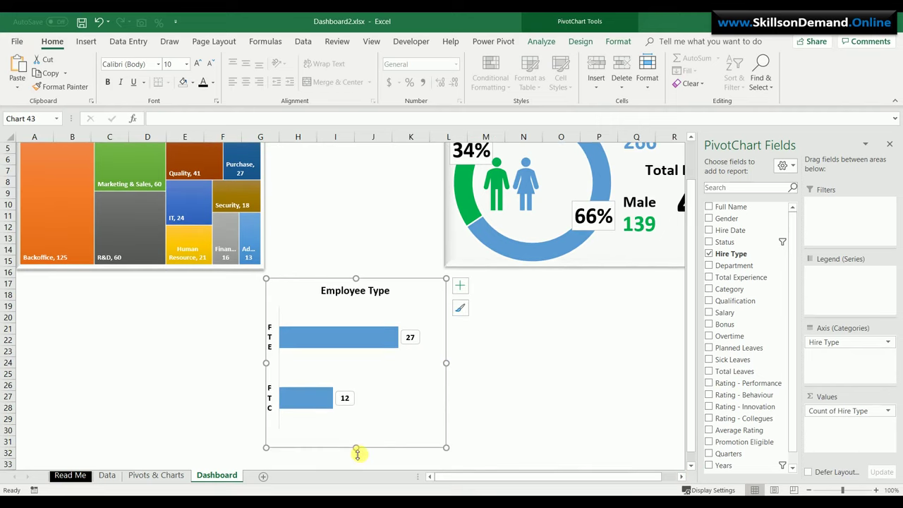
pyautogui.moveTo(356, 448); pyautogui.dragTo(358, 356)
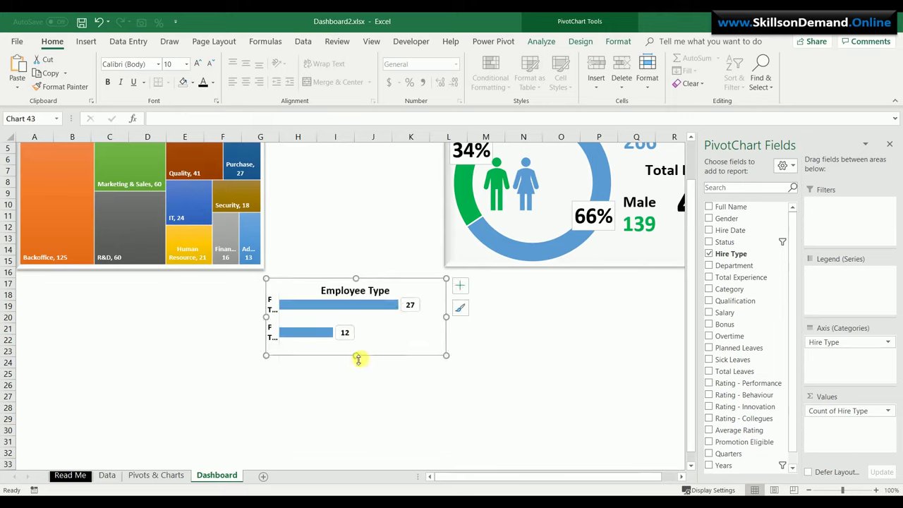
# Shrink the plot area and widen the data labels so FTE/FTC and 279/126 are fully readable
pyautogui.click(279, 307)
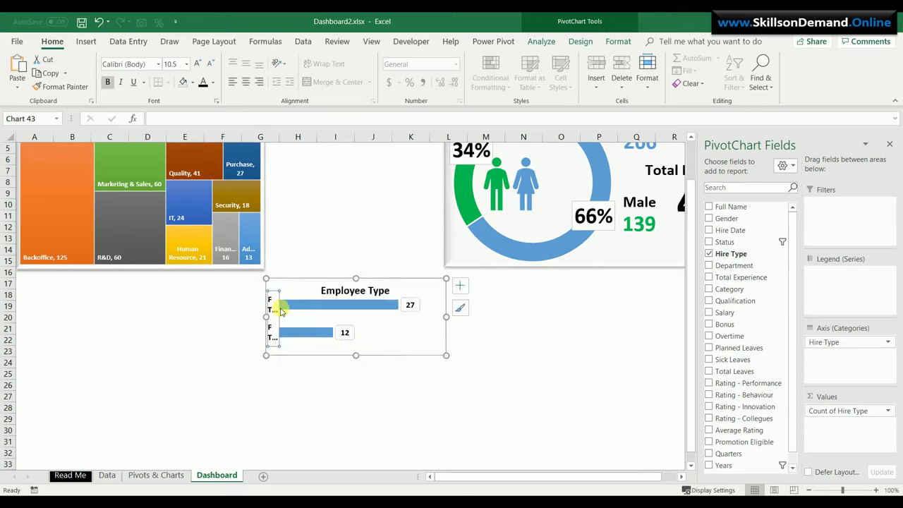
pyautogui.click(288, 314)
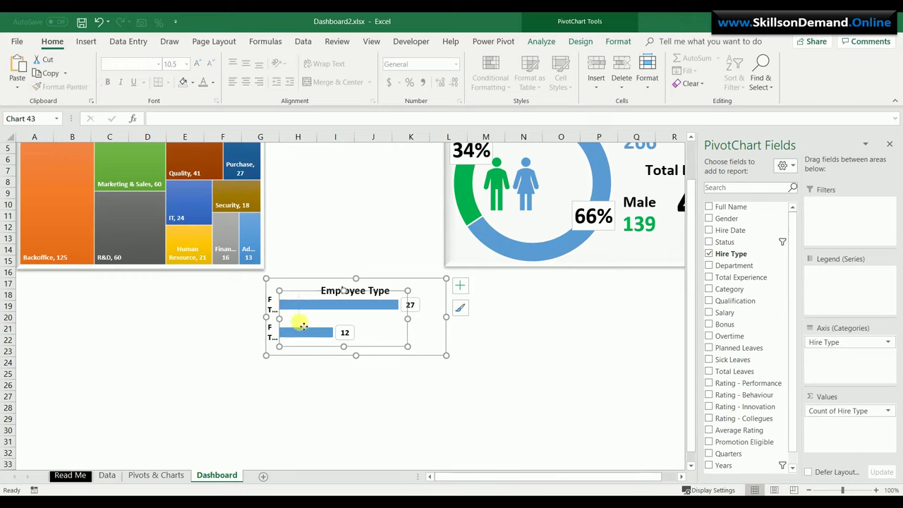
pyautogui.moveTo(279, 319); pyautogui.dragTo(300, 319)
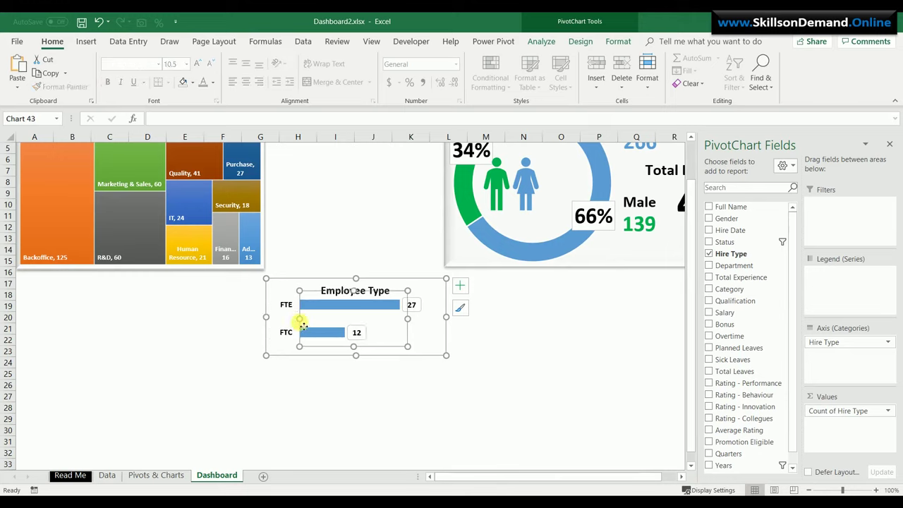
pyautogui.click(434, 333)
pyautogui.click(417, 305)
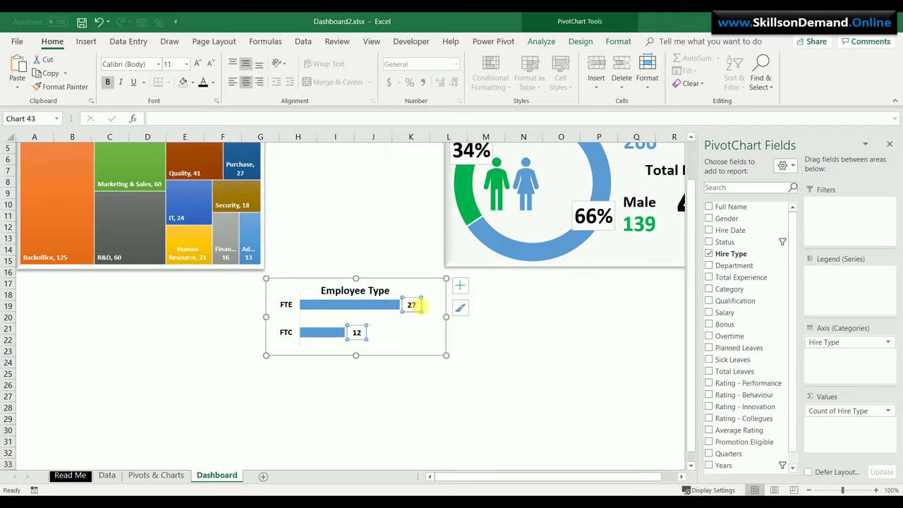
pyautogui.click(421, 305)
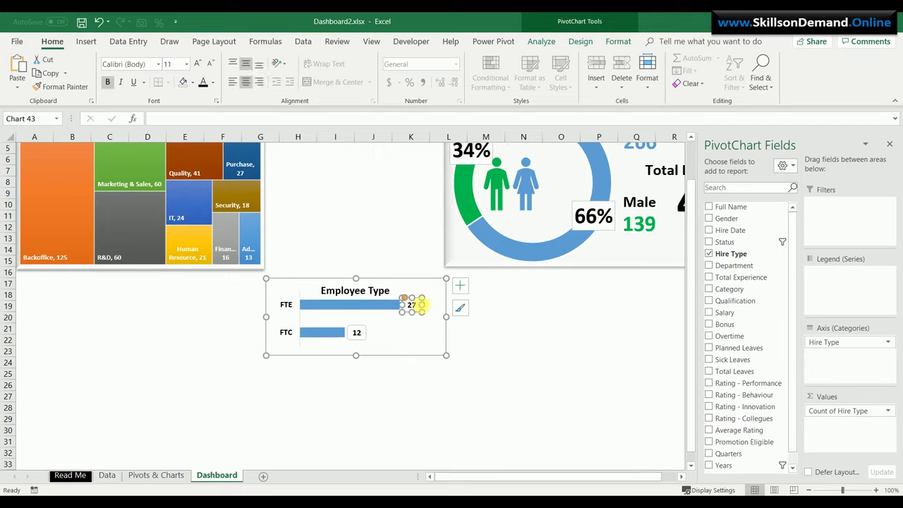
pyautogui.click(363, 335)
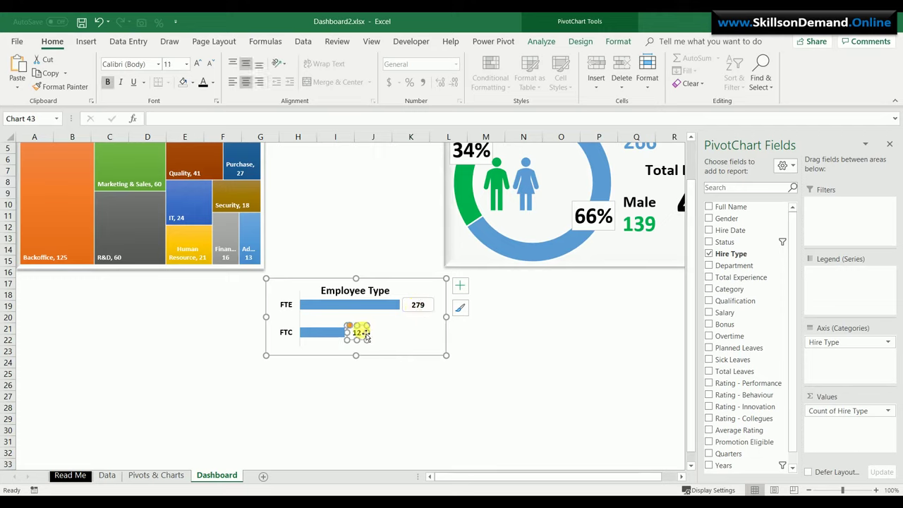
pyautogui.moveTo(367, 336); pyautogui.dragTo(382, 338)
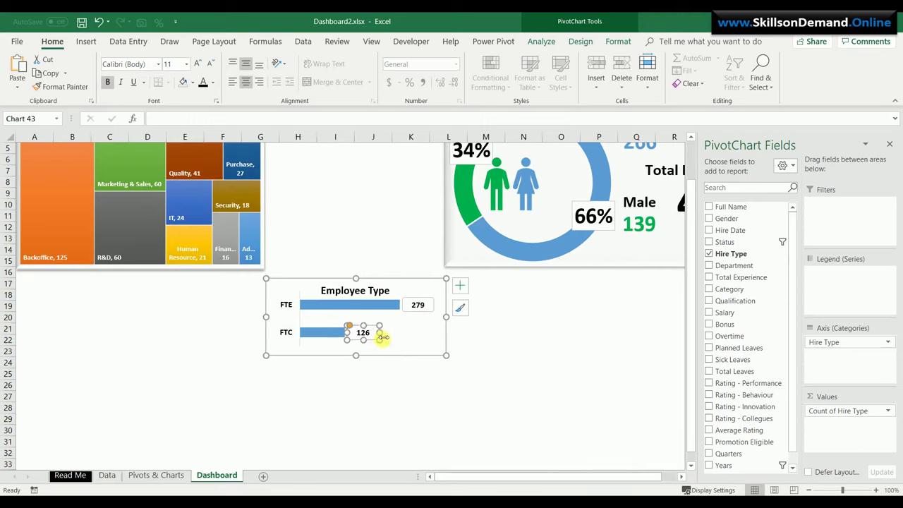
pyautogui.click(397, 398)
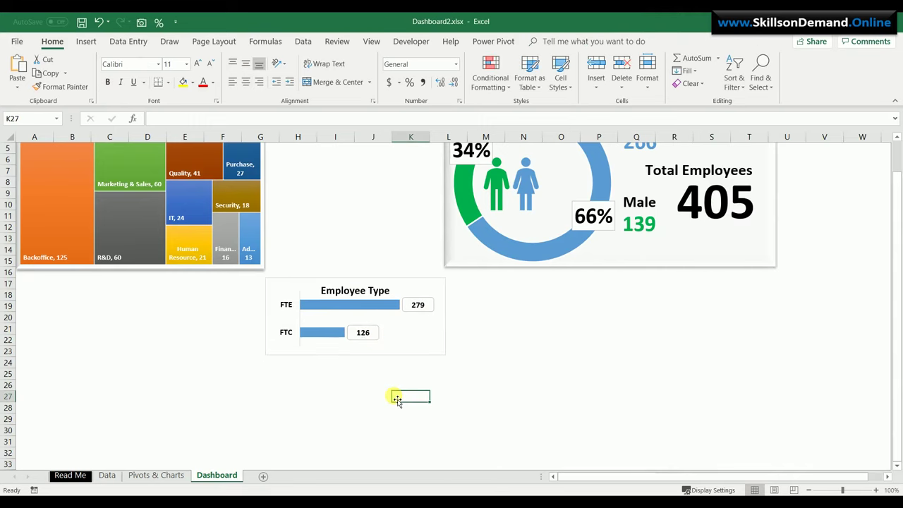
pyautogui.click(436, 374)
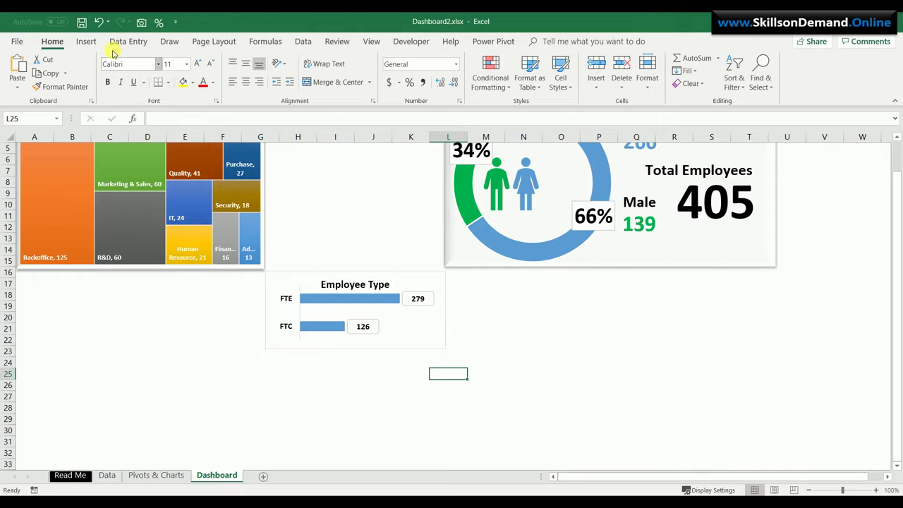
# Draw a rectangle covering the Employee Type chart
pyautogui.click(90, 46)
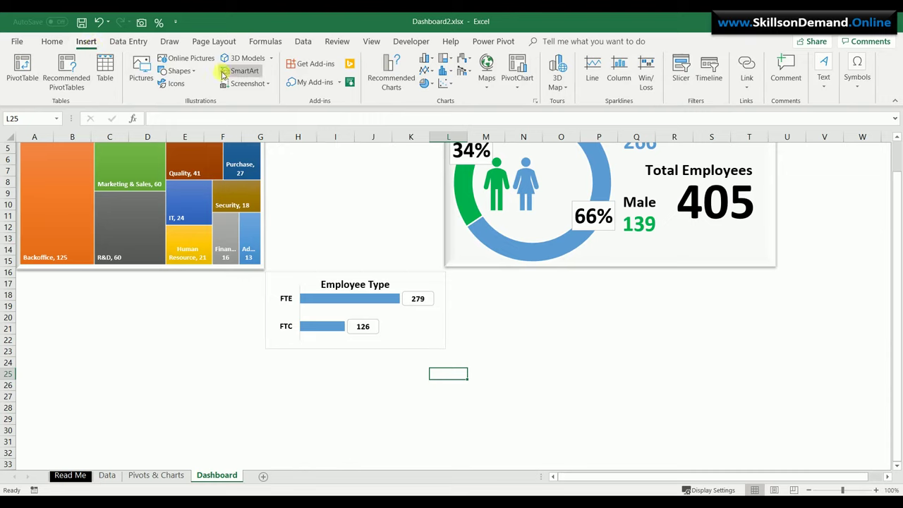
pyautogui.click(192, 72)
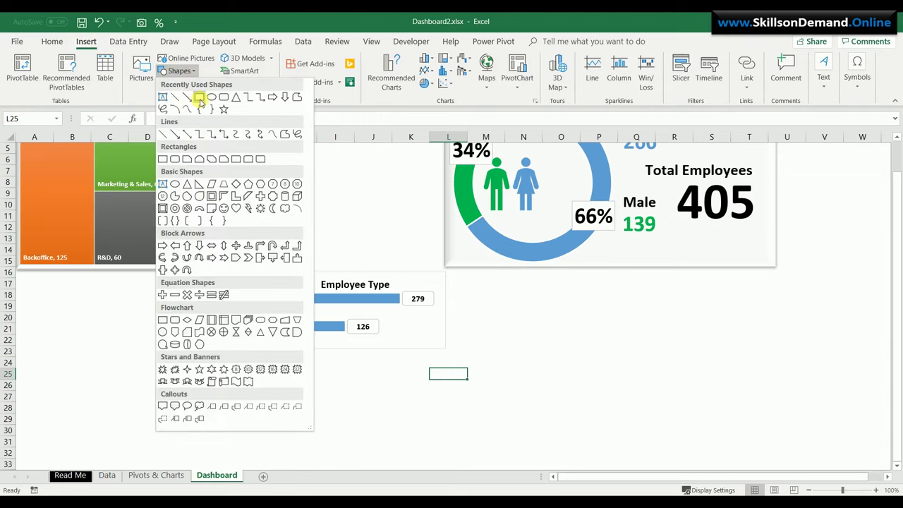
pyautogui.click(200, 99)
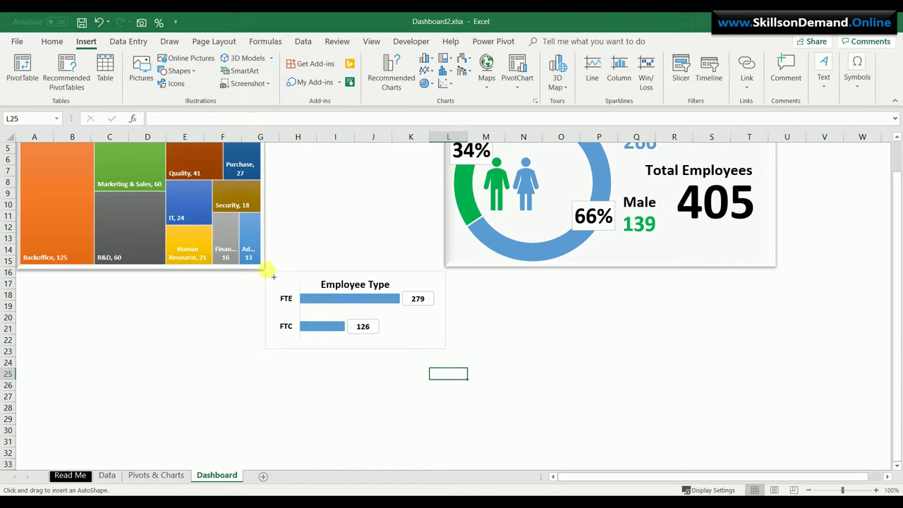
pyautogui.moveTo(464, 320); pyautogui.dragTo(445, 347)
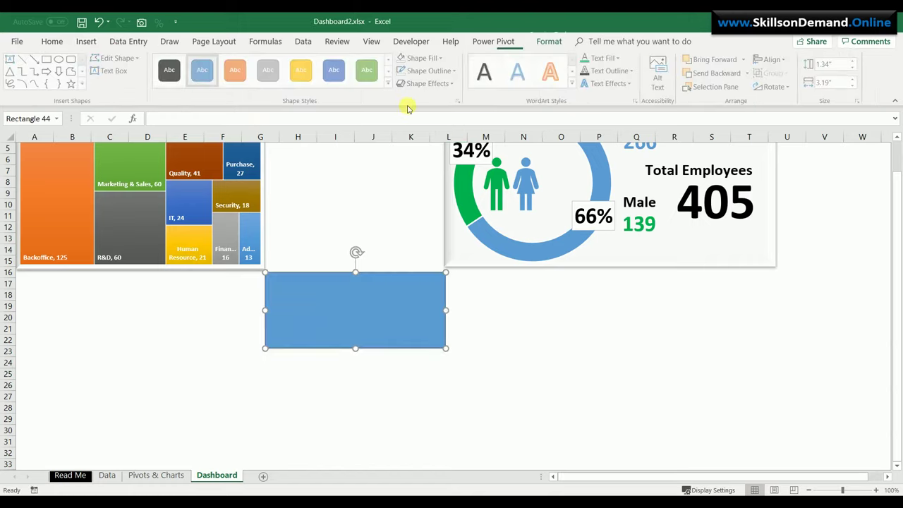
# Give the rectangle a preset bevel, no outline and a black fill
pyautogui.click(420, 82)
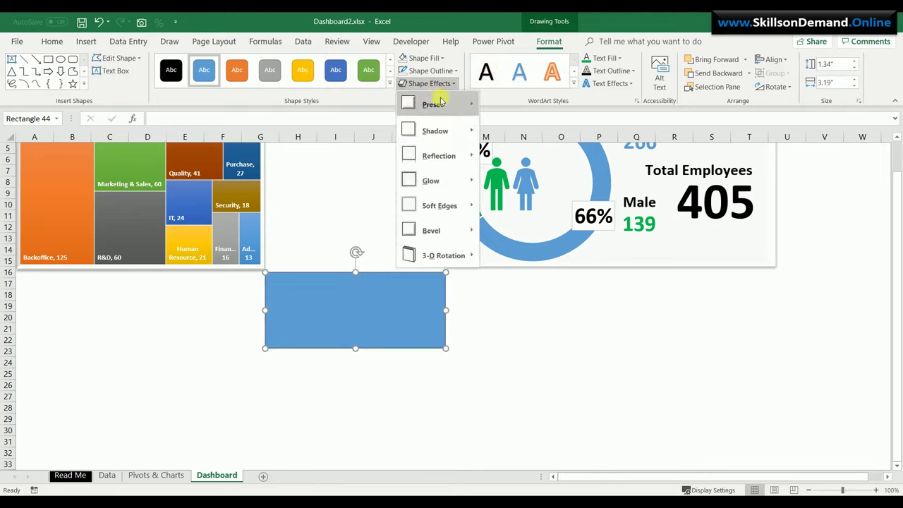
pyautogui.moveTo(440, 99)
pyautogui.click(523, 164)
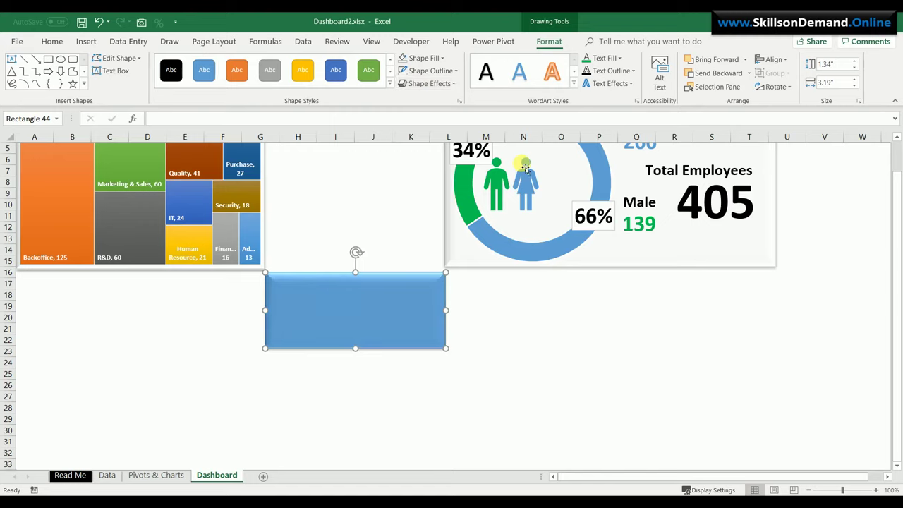
pyautogui.click(405, 59)
pyautogui.click(417, 70)
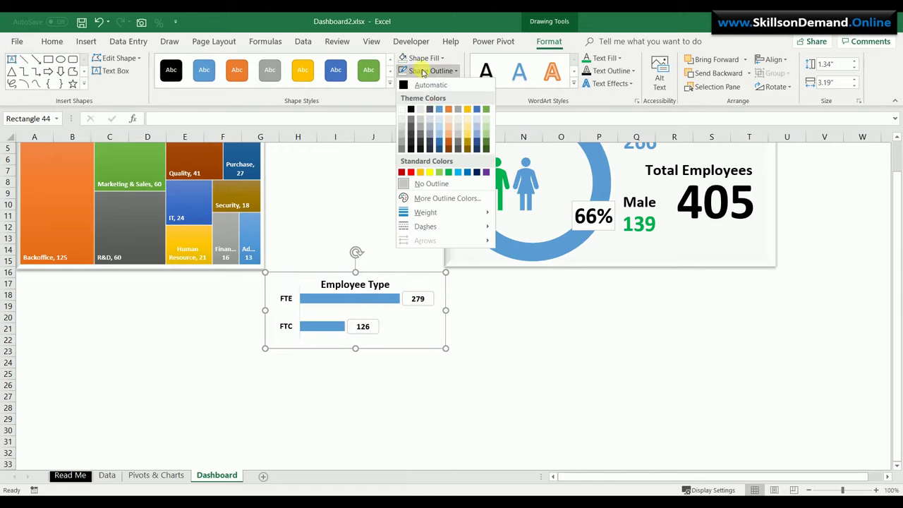
pyautogui.click(423, 184)
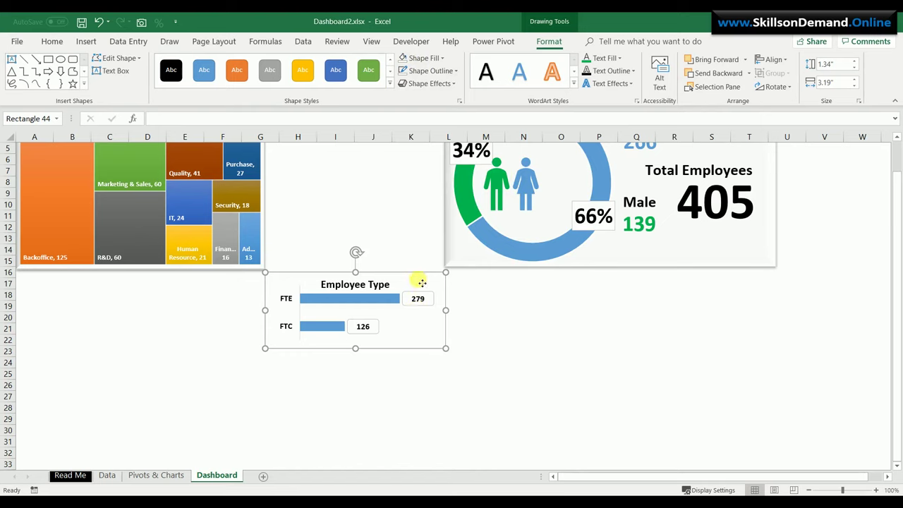
pyautogui.rightClick(420, 283)
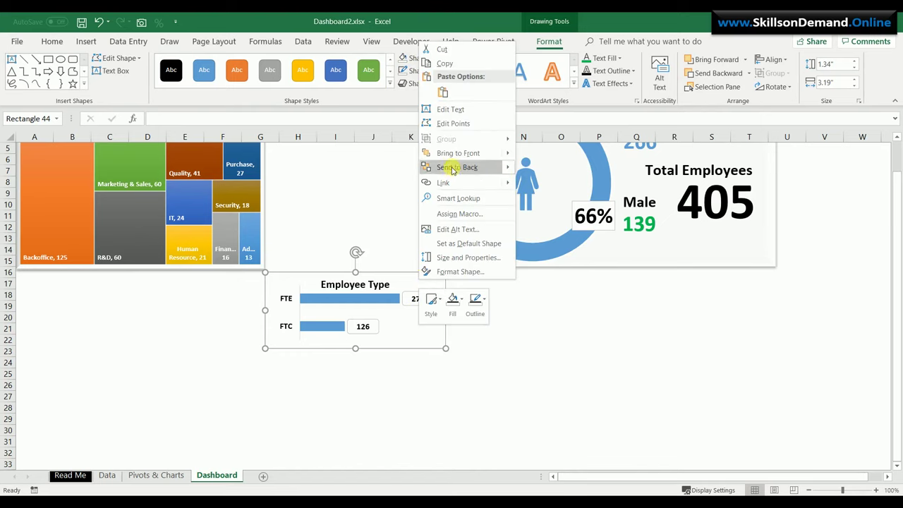
pyautogui.click(412, 288)
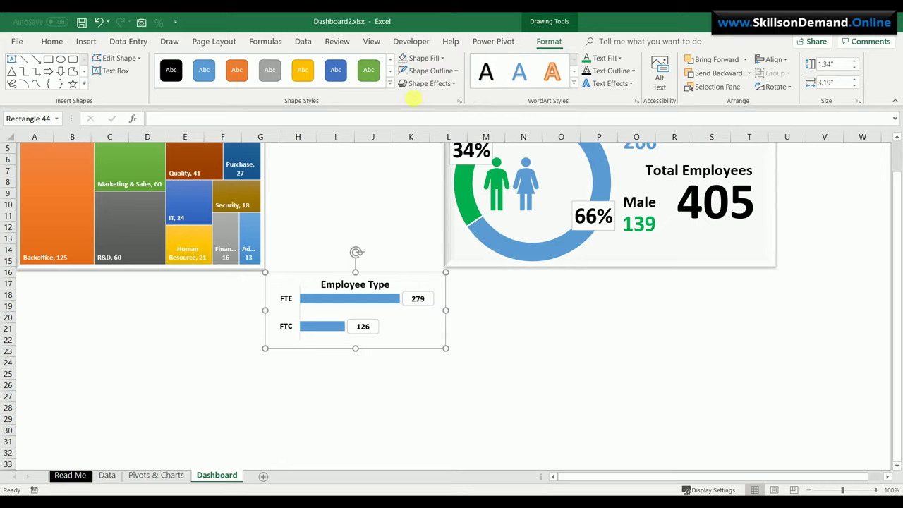
pyautogui.click(422, 58)
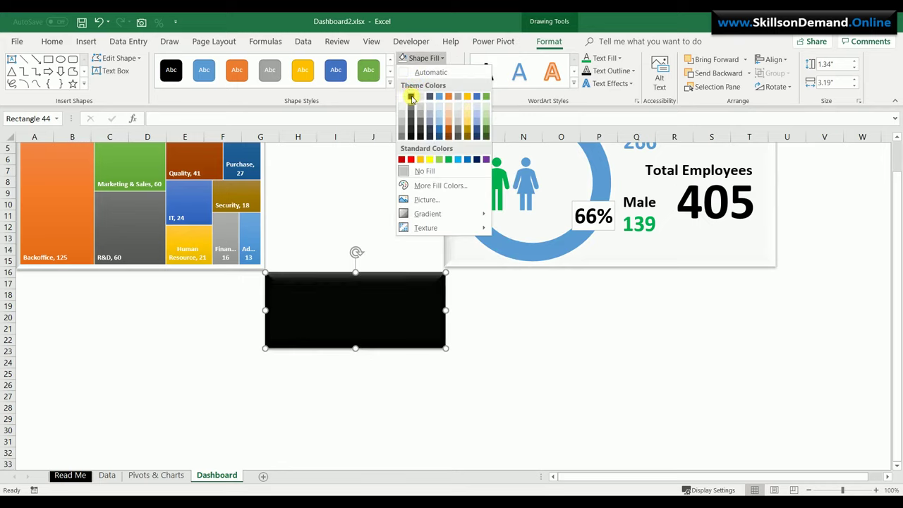
pyautogui.click(411, 98)
# Send the black rectangle behind the Employee Type chart
pyautogui.rightClick(393, 282)
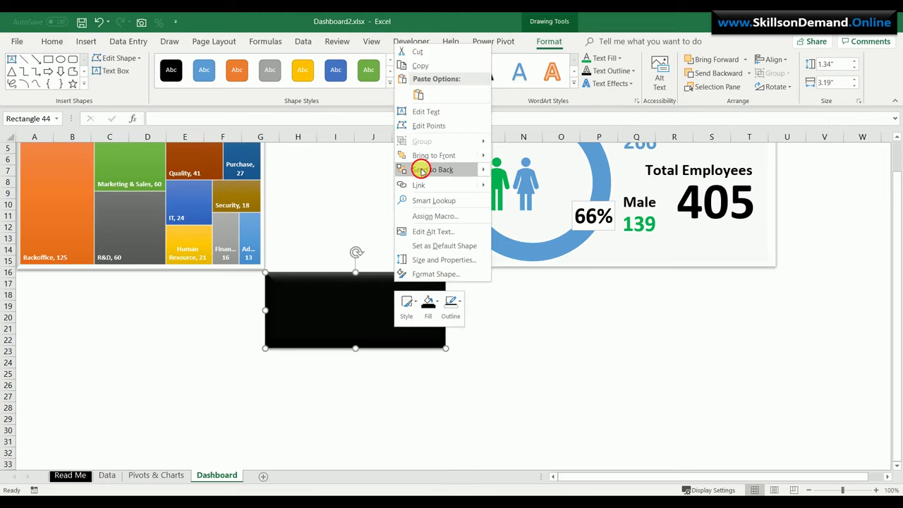
pyautogui.click(422, 170)
pyautogui.click(414, 281)
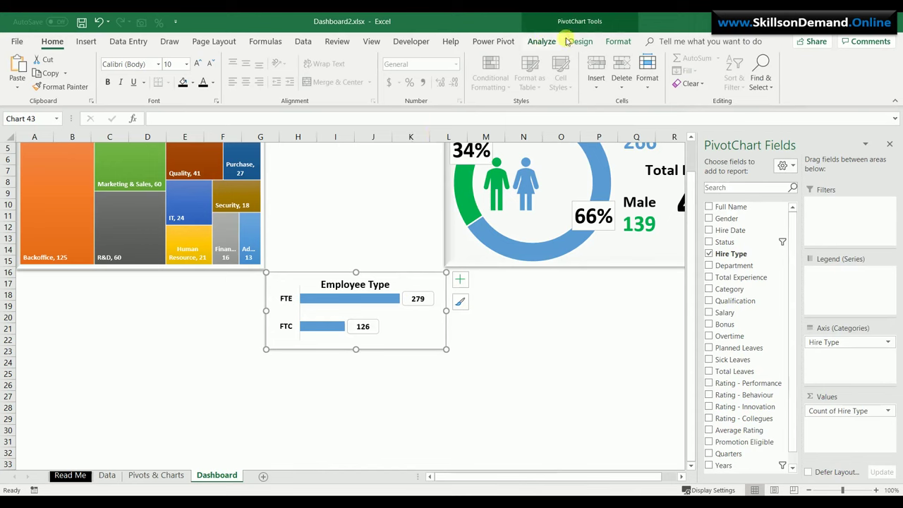
# Set the chart's shape fill to No Fill so the black panel shows through
pyautogui.click(617, 41)
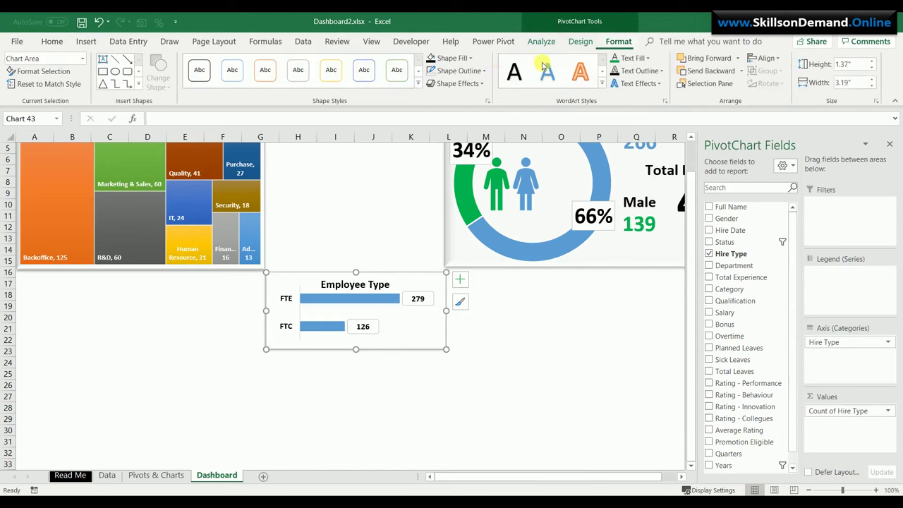
pyautogui.click(458, 57)
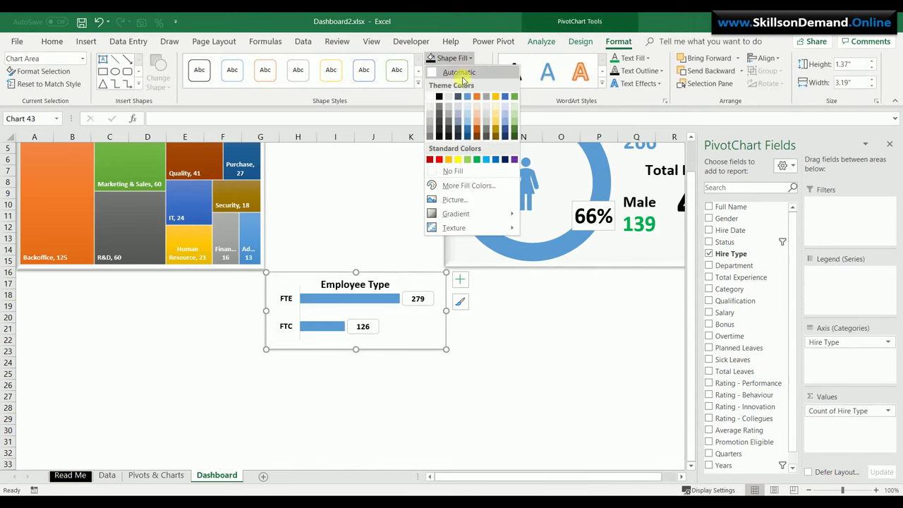
pyautogui.click(459, 172)
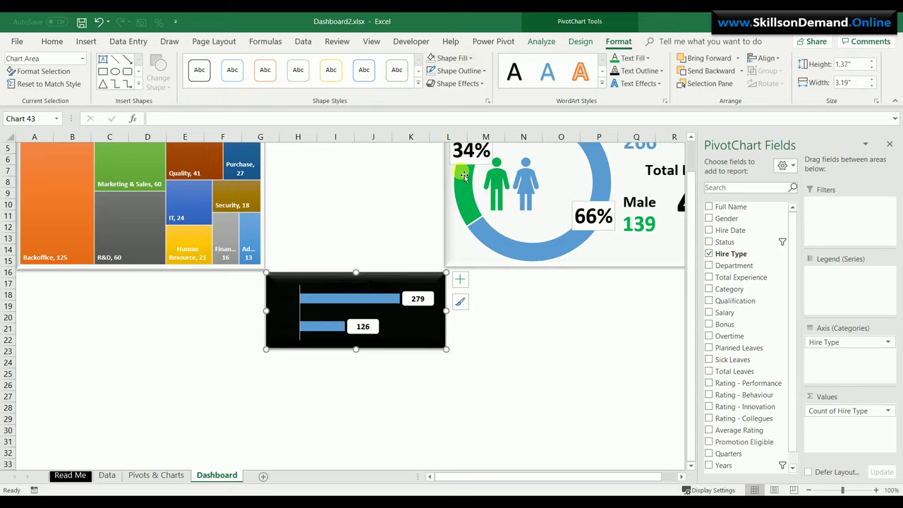
# Make the chart title and FTE/FTC labels white, slightly larger and bold
pyautogui.click(380, 286)
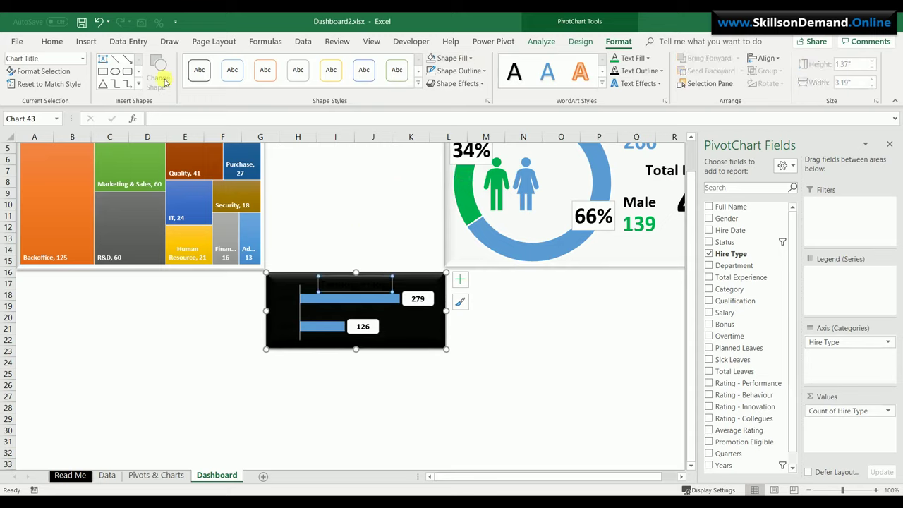
pyautogui.click(55, 44)
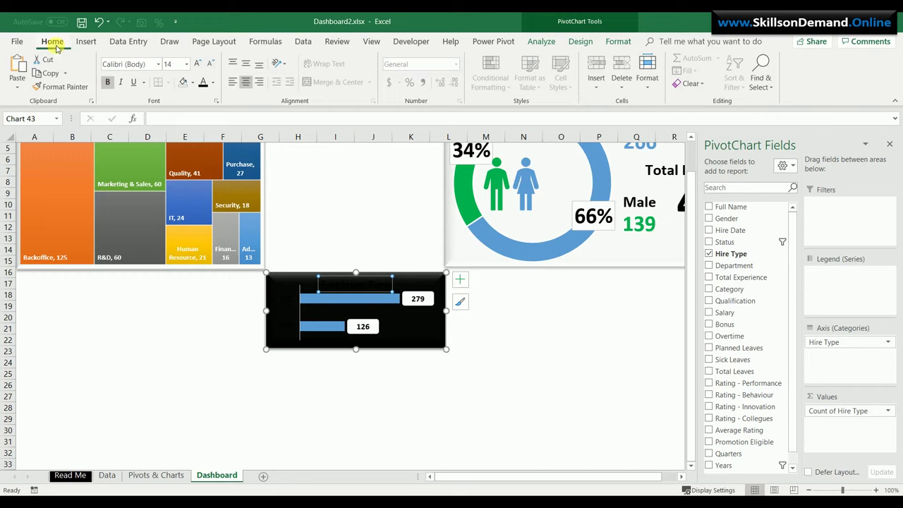
pyautogui.click(211, 83)
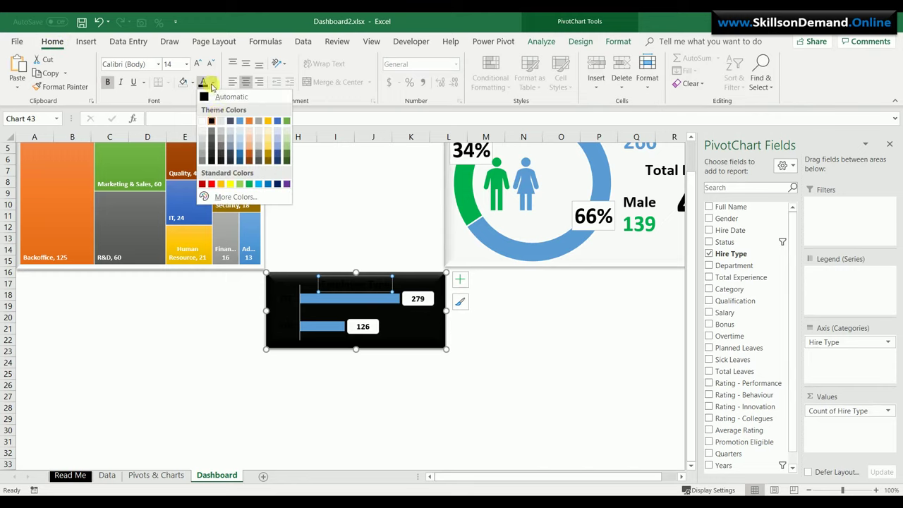
pyautogui.click(206, 124)
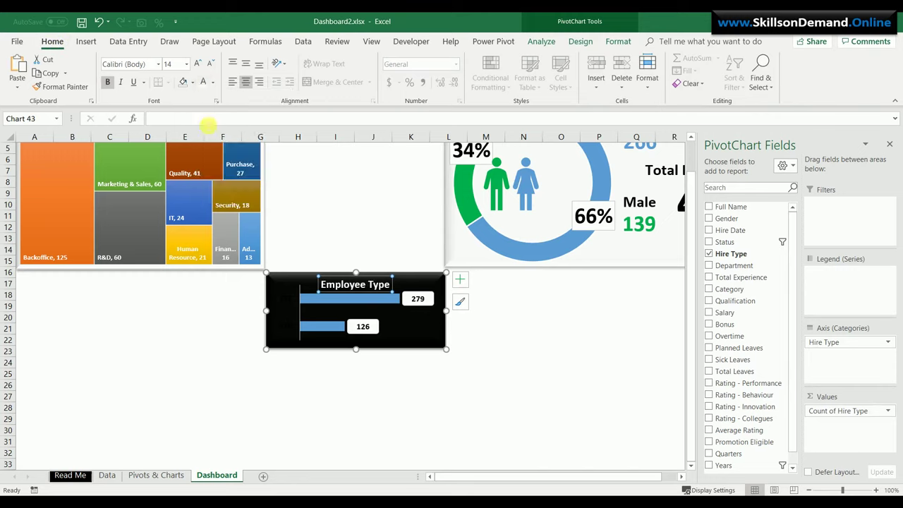
pyautogui.click(282, 317)
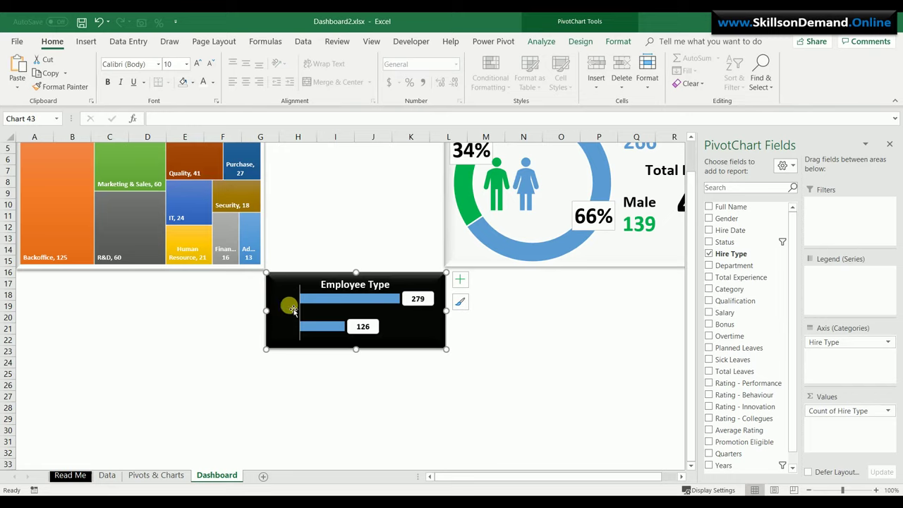
pyautogui.click(203, 83)
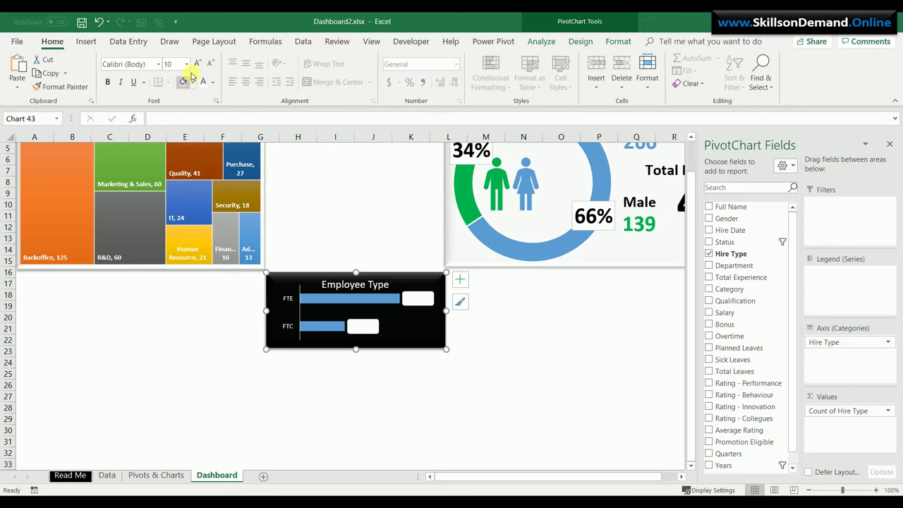
pyautogui.click(197, 64)
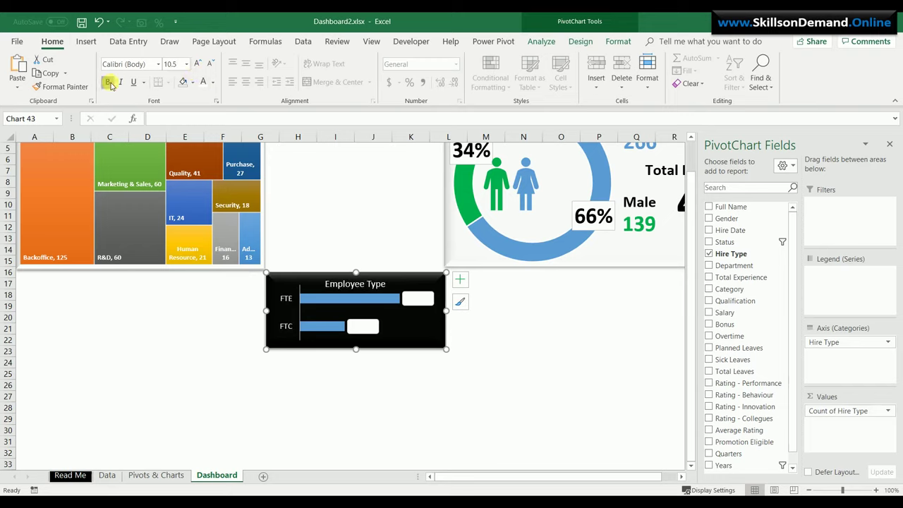
pyautogui.click(108, 82)
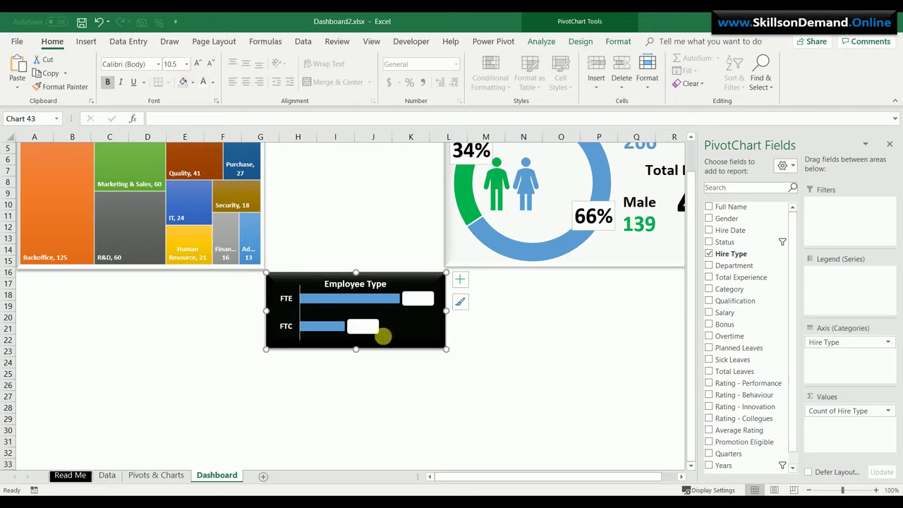
# Set the 279 and 126 value labels back to a dark font colour
pyautogui.click(369, 329)
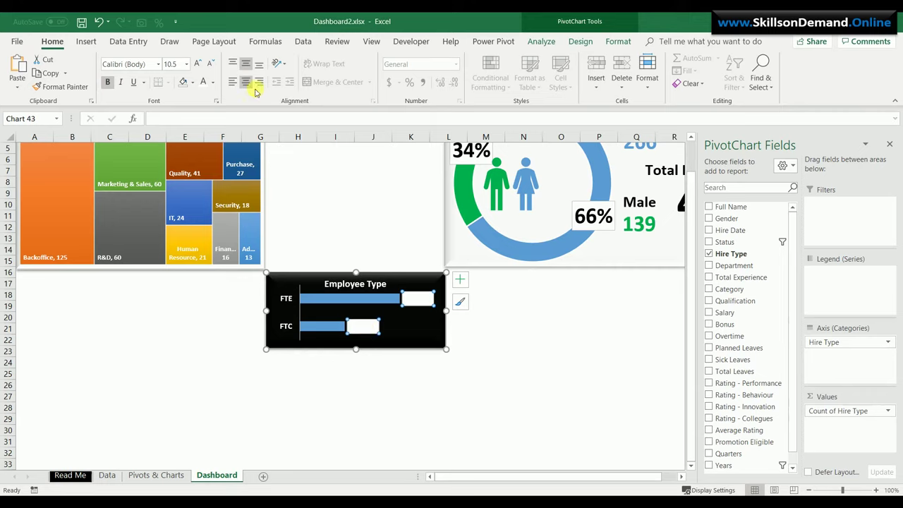
pyautogui.click(213, 83)
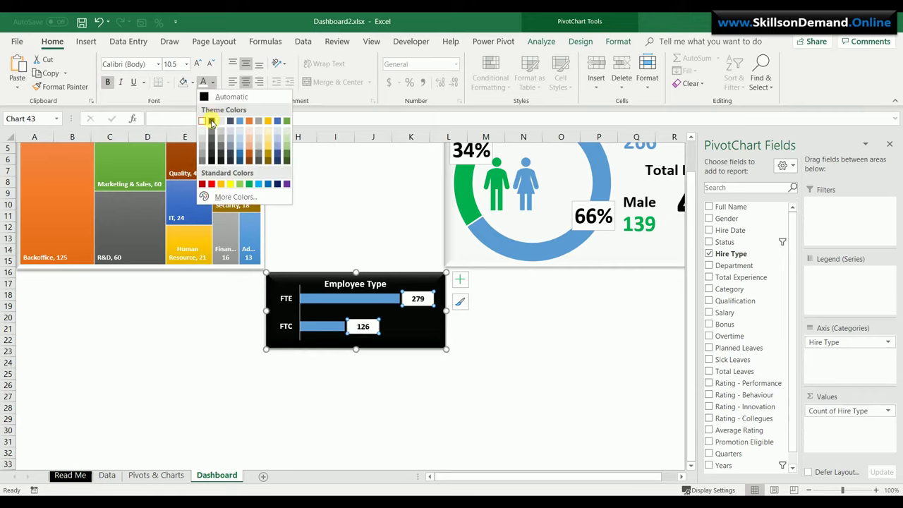
pyautogui.click(212, 121)
pyautogui.click(397, 401)
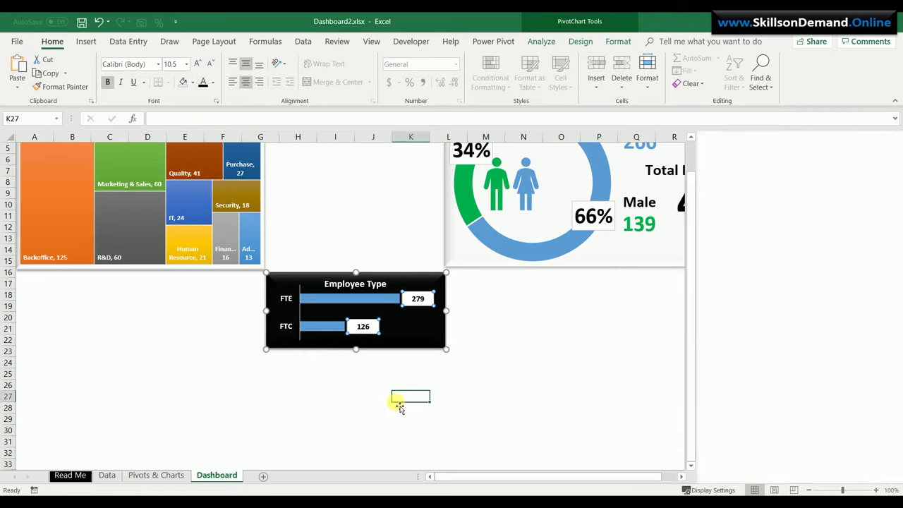
pyautogui.click(359, 302)
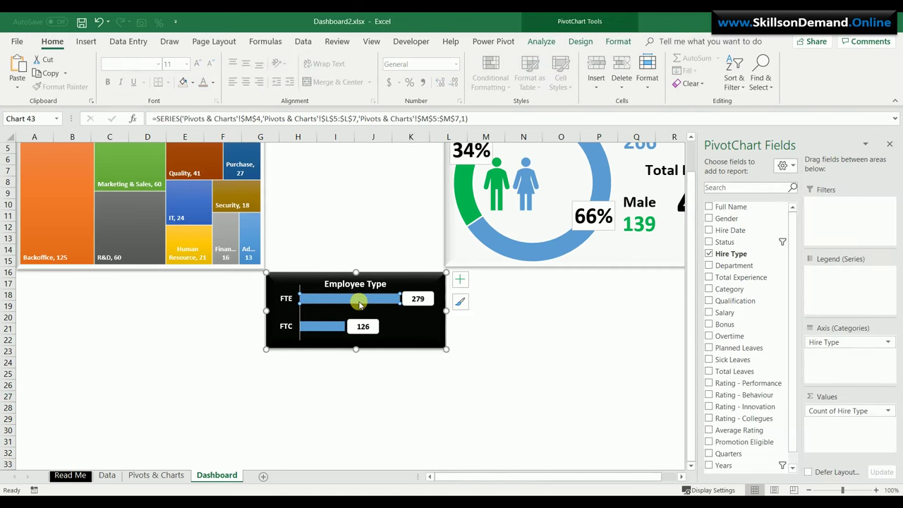
# Colour the FTE and FTC bars green with no outline
pyautogui.click(618, 42)
pyautogui.click(462, 60)
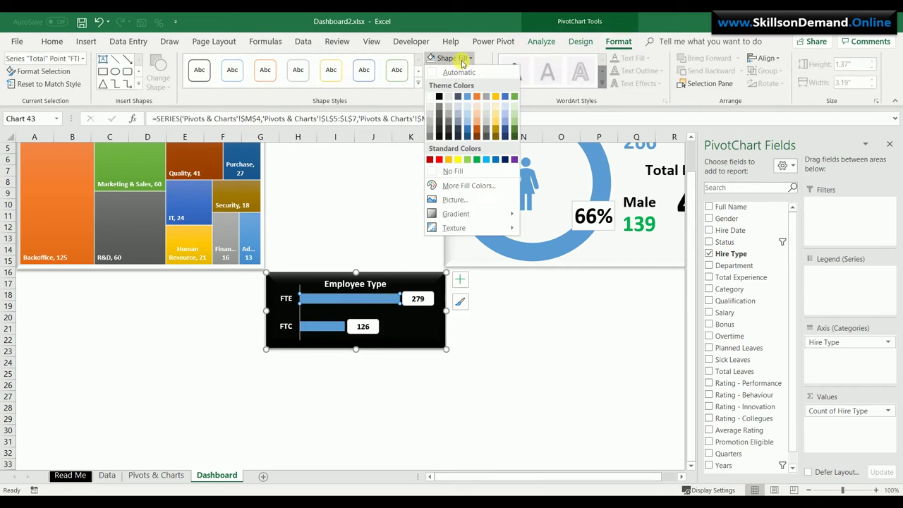
pyautogui.click(478, 161)
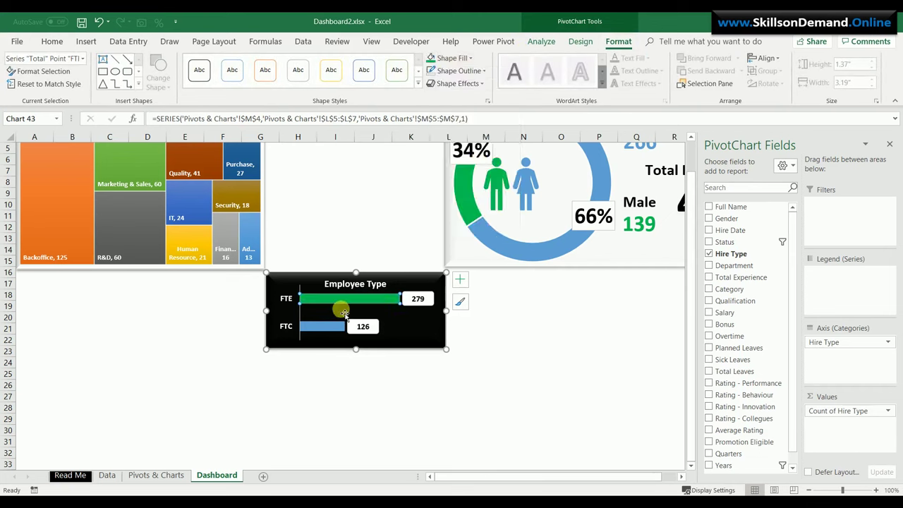
pyautogui.click(479, 71)
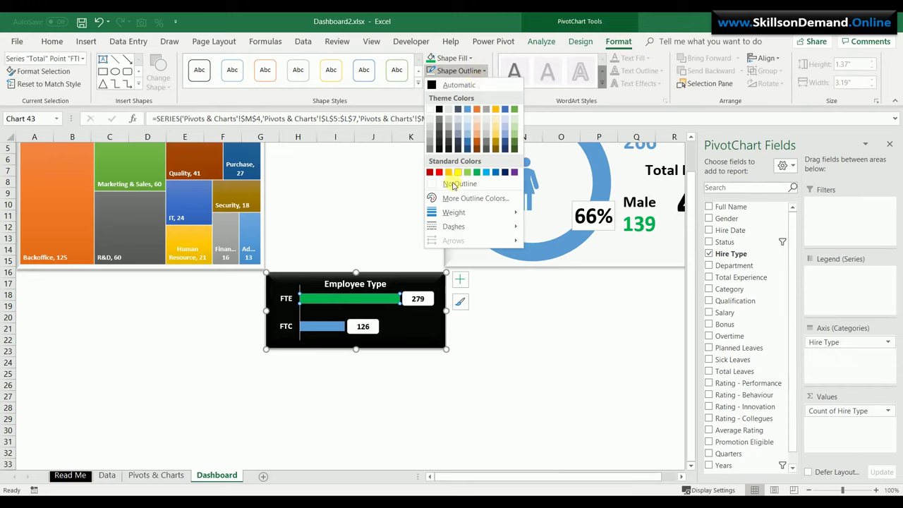
pyautogui.click(452, 185)
pyautogui.click(326, 331)
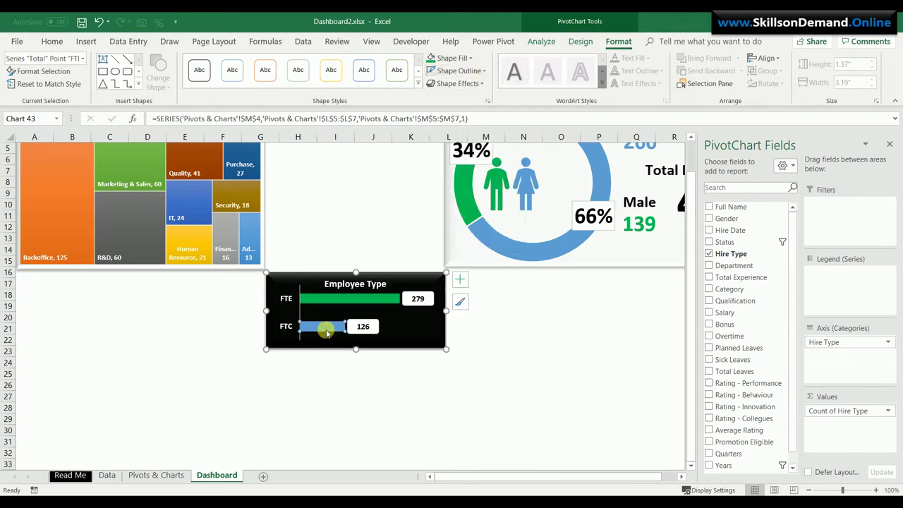
pyautogui.click(431, 58)
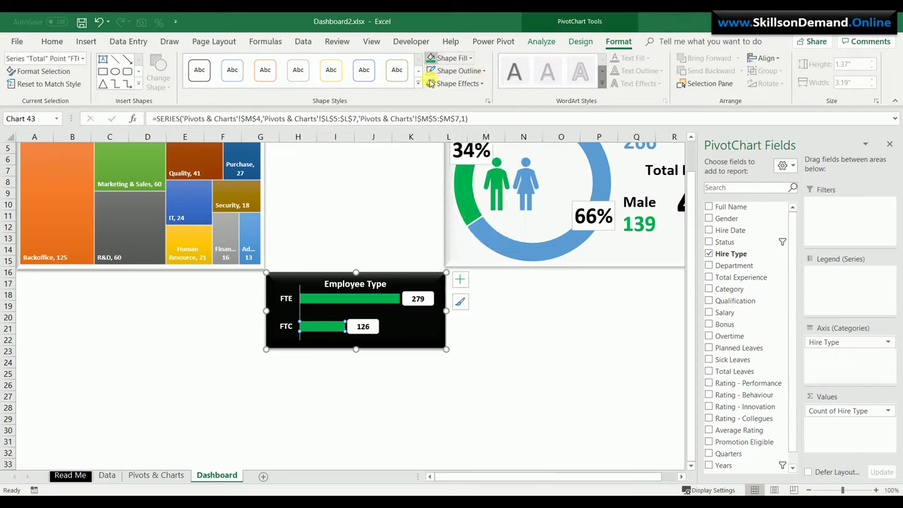
pyautogui.click(437, 71)
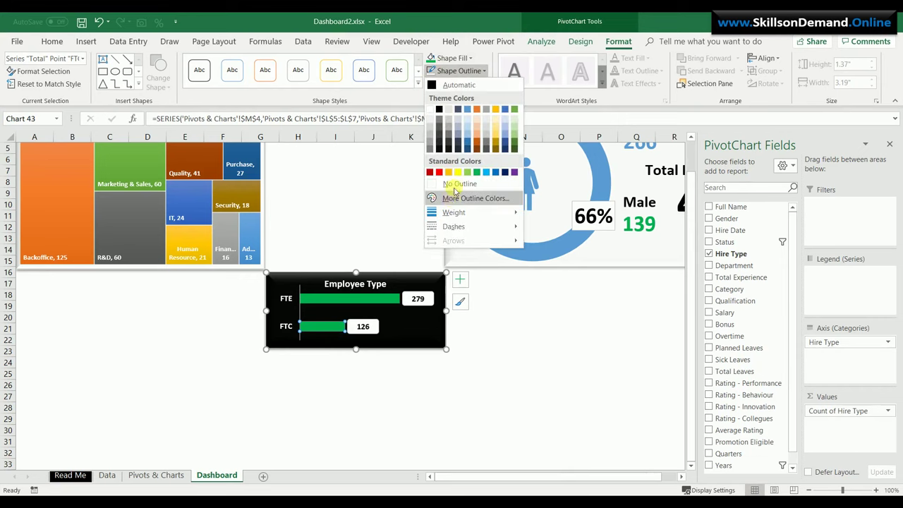
pyautogui.click(455, 185)
pyautogui.click(486, 370)
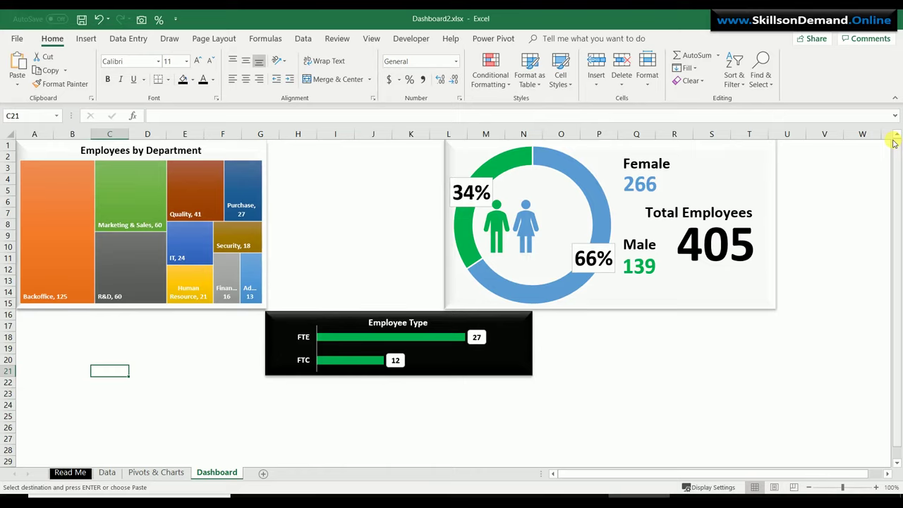
# Copy the Hire Type pivot L4:M7 on Pivots & Charts to Q4 and widen column R
pyautogui.click(179, 474)
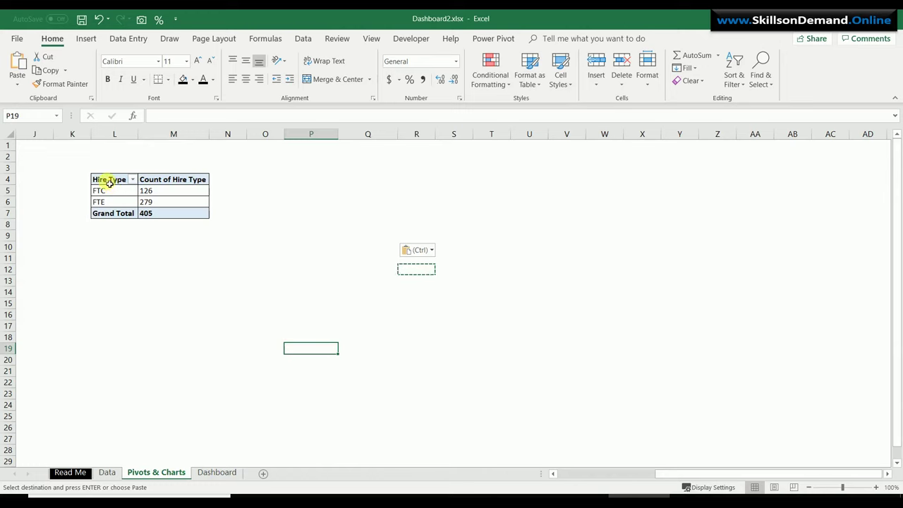
pyautogui.moveTo(110, 183); pyautogui.dragTo(178, 218)
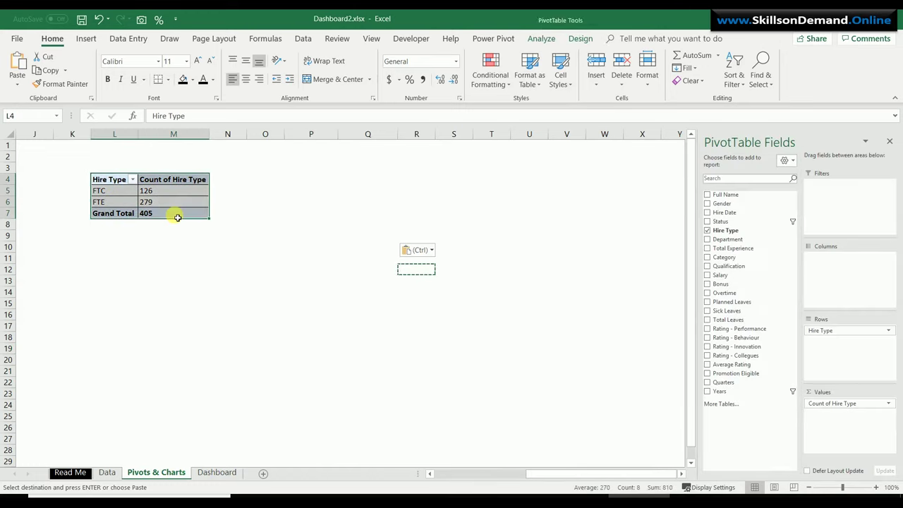
pyautogui.hotkey('ctrl', 'c')
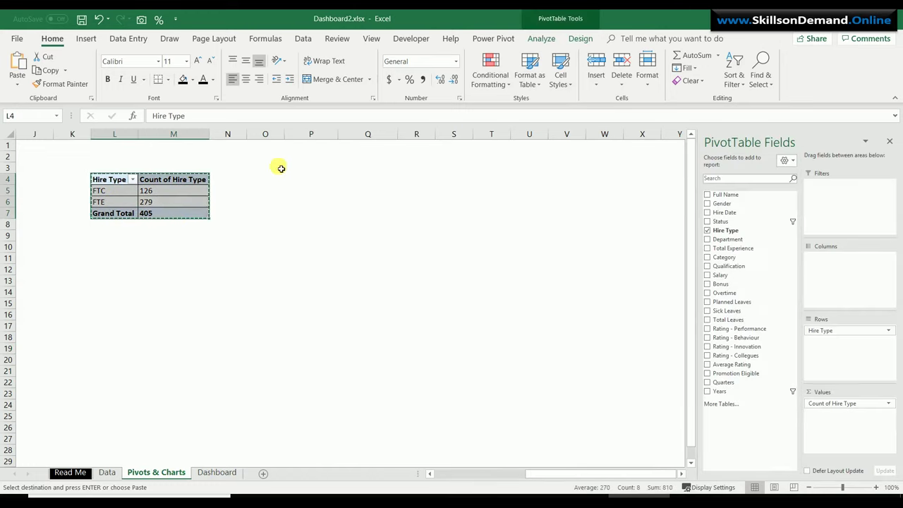
pyautogui.click(360, 177)
pyautogui.hotkey('ctrl', 'v')
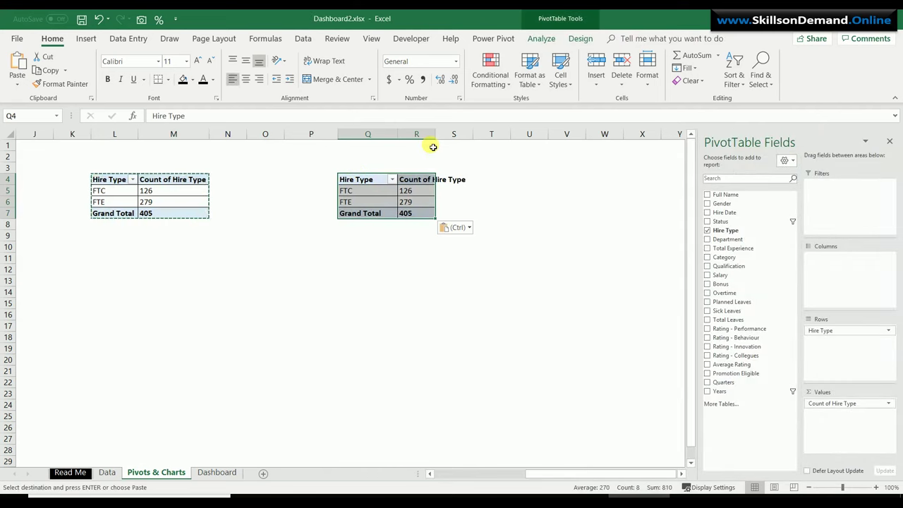
pyautogui.doubleClick(437, 134)
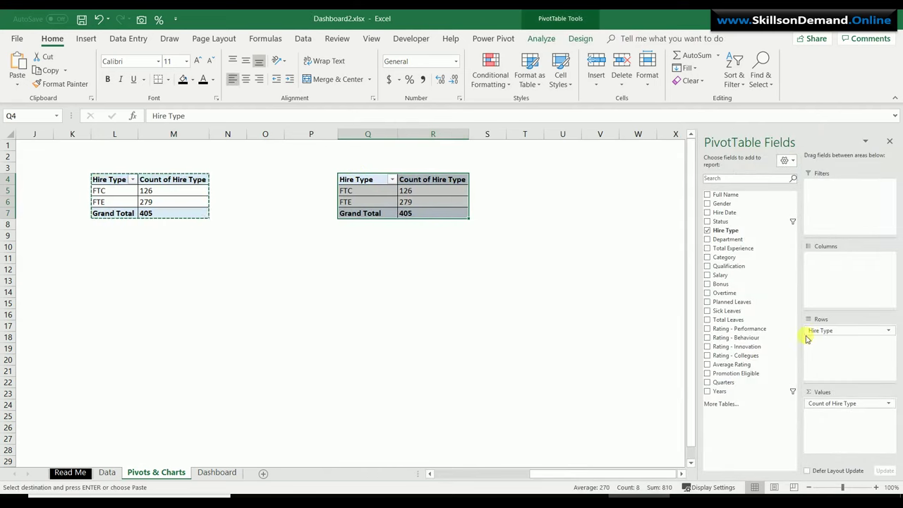
# Replace Hire Type with Status in the copied pivot's Rows and Values
pyautogui.moveTo(834, 340); pyautogui.dragTo(748, 332)
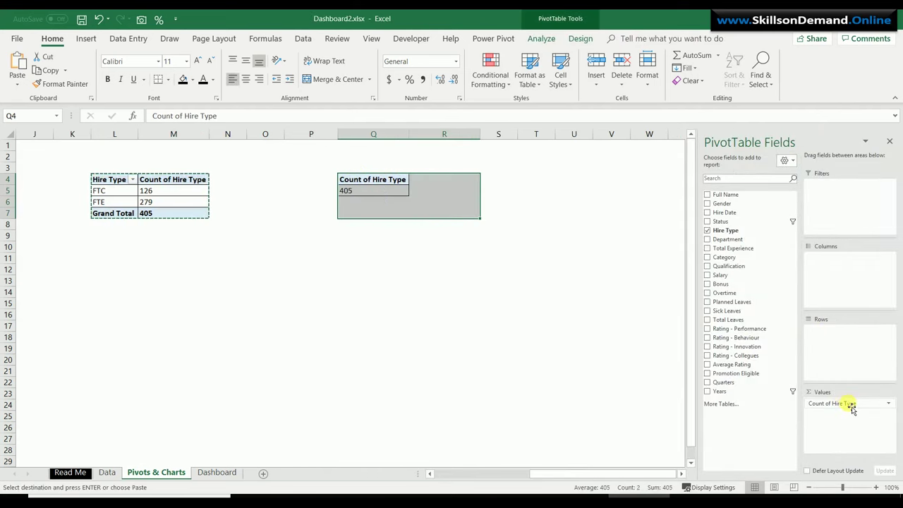
pyautogui.moveTo(763, 404); pyautogui.dragTo(759, 404)
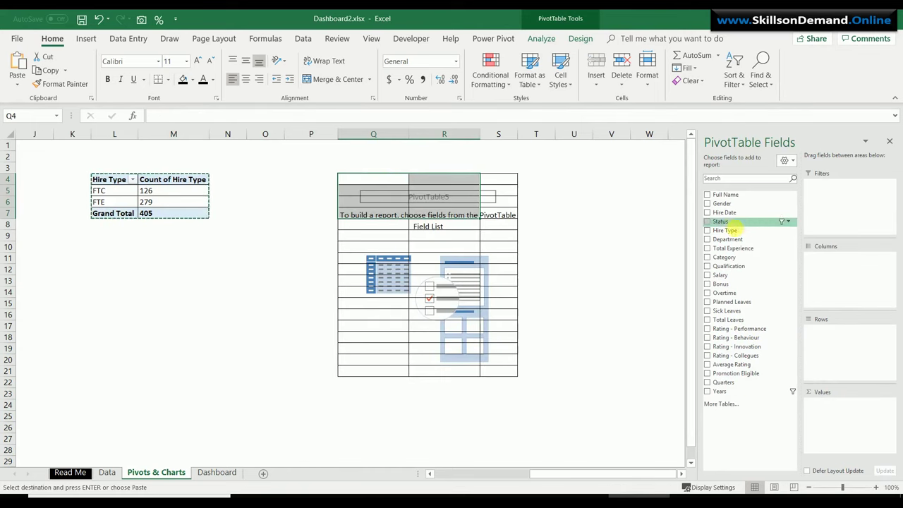
pyautogui.moveTo(725, 224); pyautogui.dragTo(832, 336)
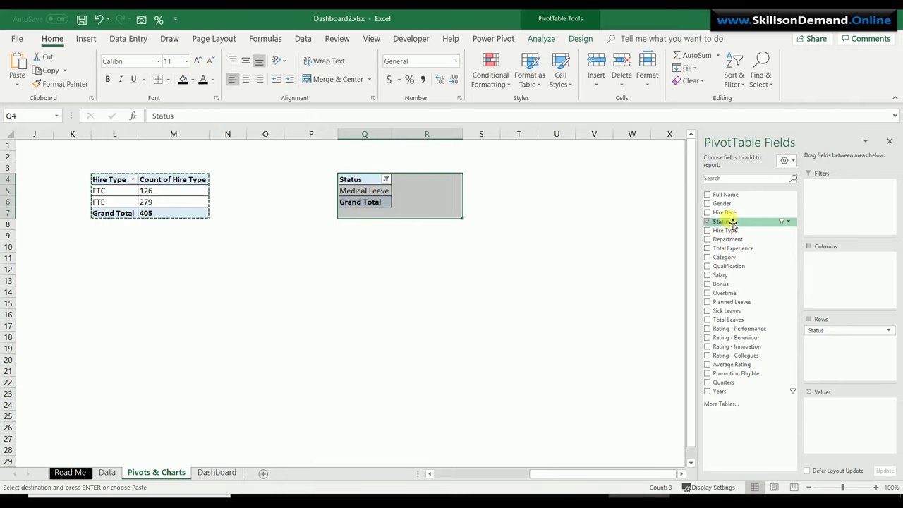
pyautogui.moveTo(734, 225); pyautogui.dragTo(847, 419)
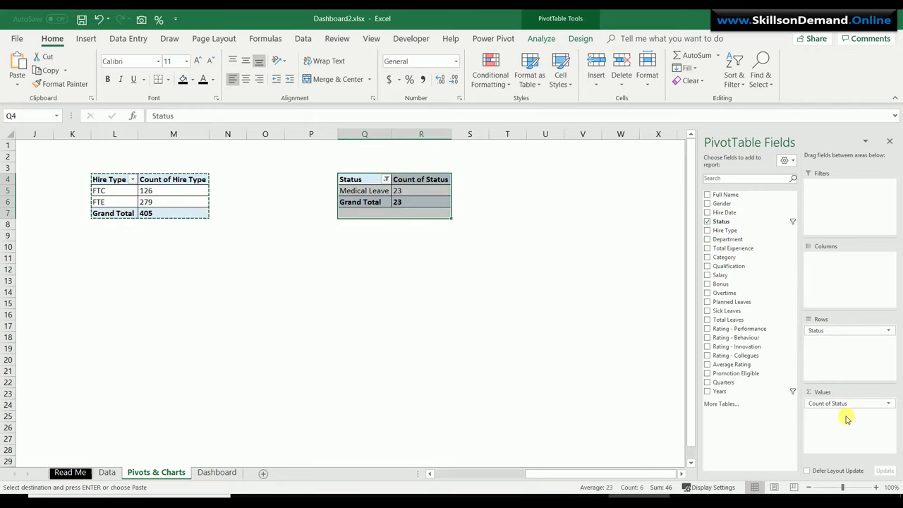
# Set the Status filter to Select All so Active, Medical Leave and Notice Period show
pyautogui.click(531, 371)
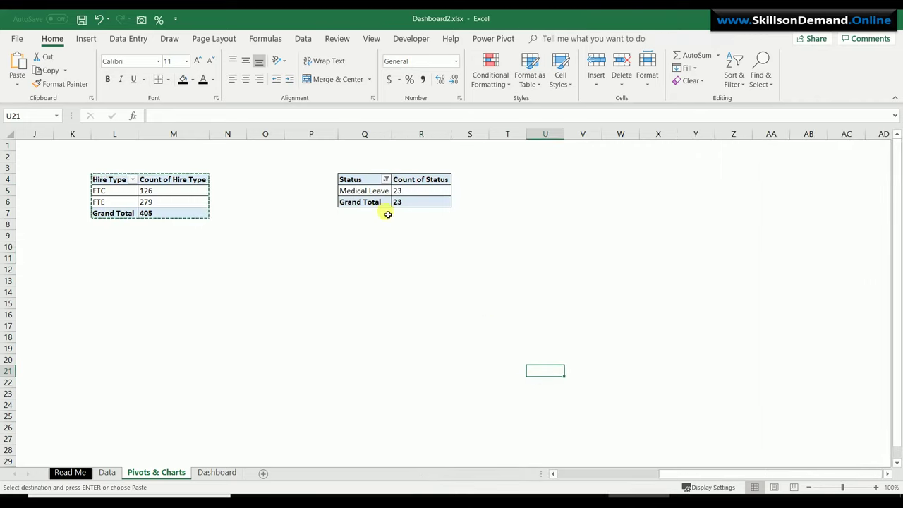
pyautogui.click(386, 180)
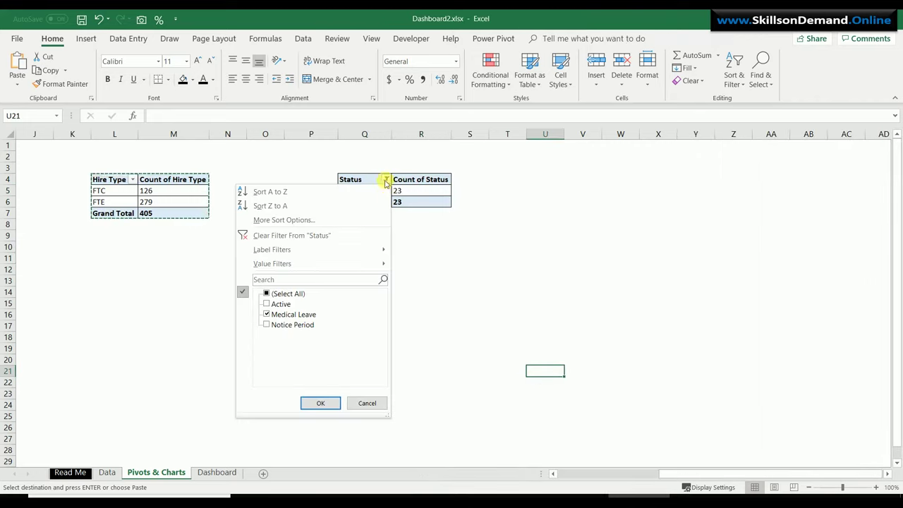
pyautogui.click(275, 295)
pyautogui.click(268, 295)
pyautogui.click(319, 402)
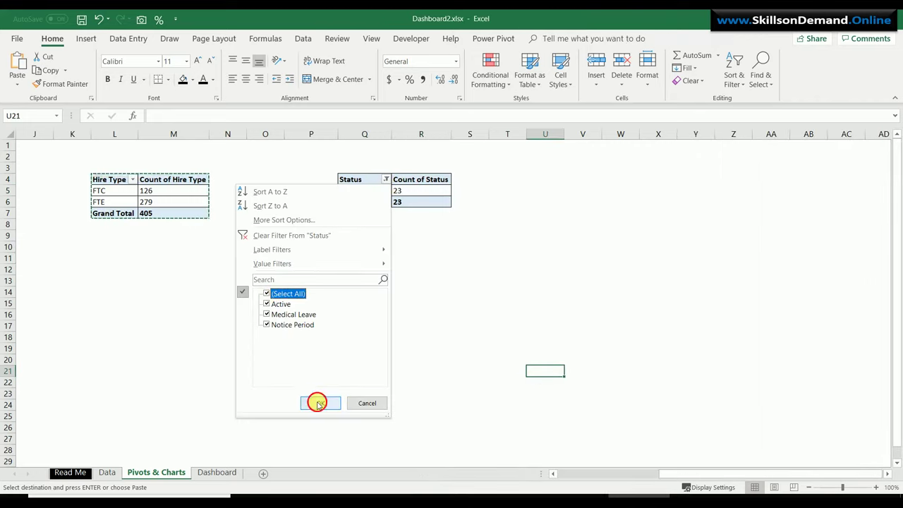
pyautogui.click(406, 285)
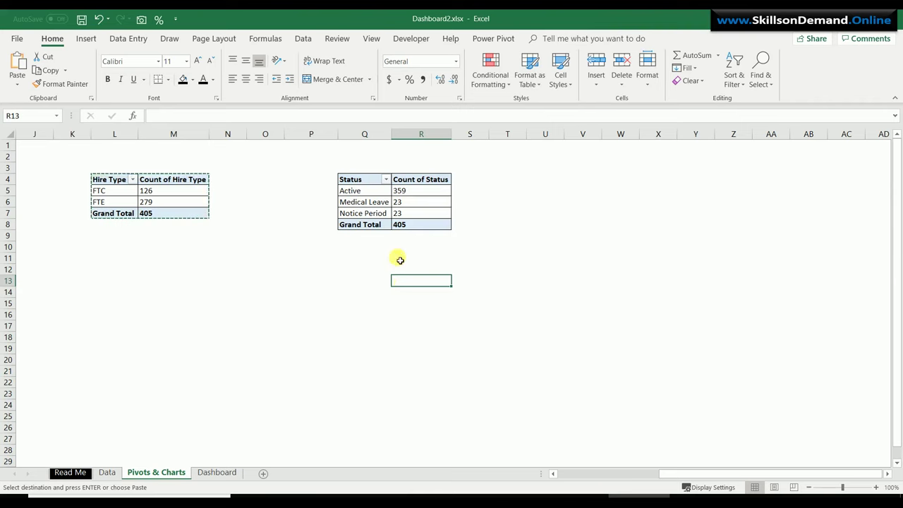
pyautogui.moveTo(374, 213); pyautogui.dragTo(367, 191)
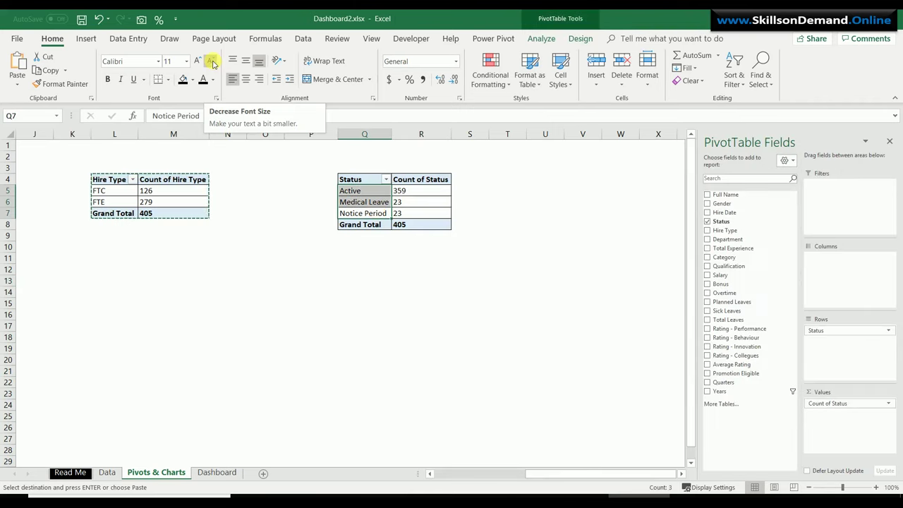
# Insert a clustered bar PivotChart of the Status pivot
pyautogui.click(87, 39)
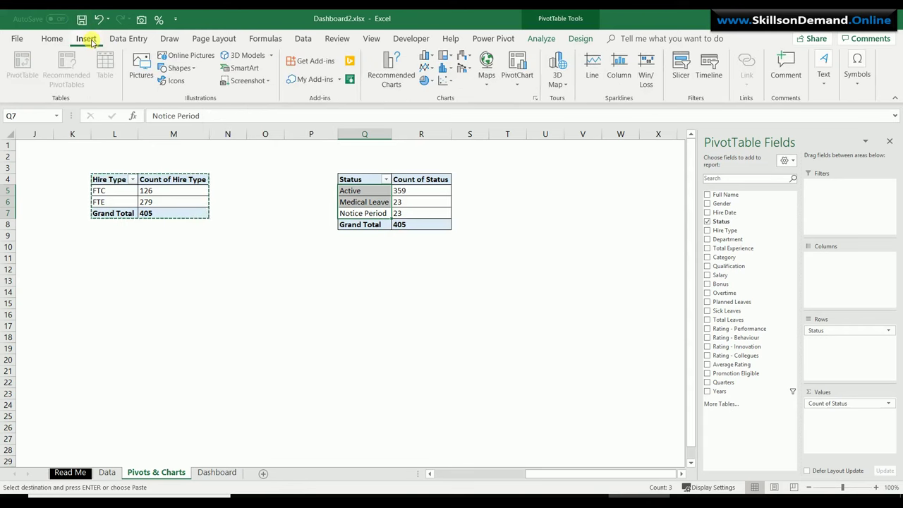
pyautogui.click(534, 100)
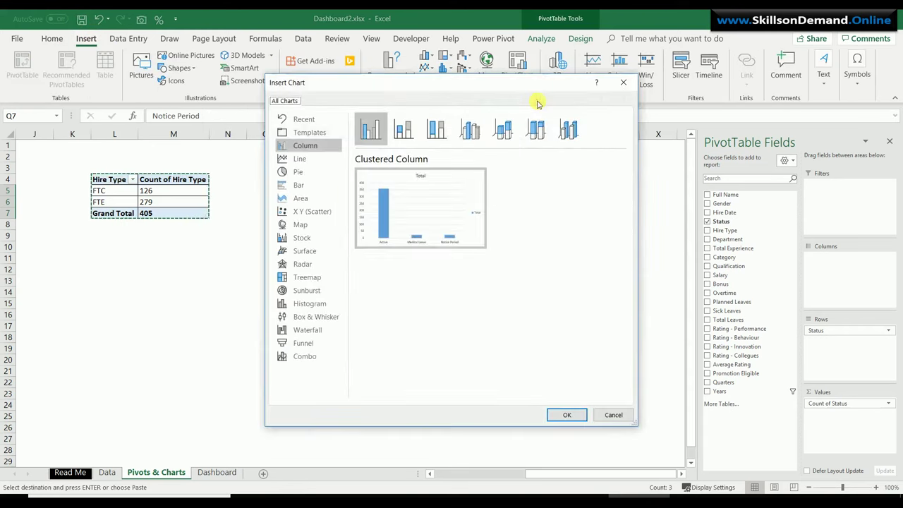
pyautogui.click(299, 186)
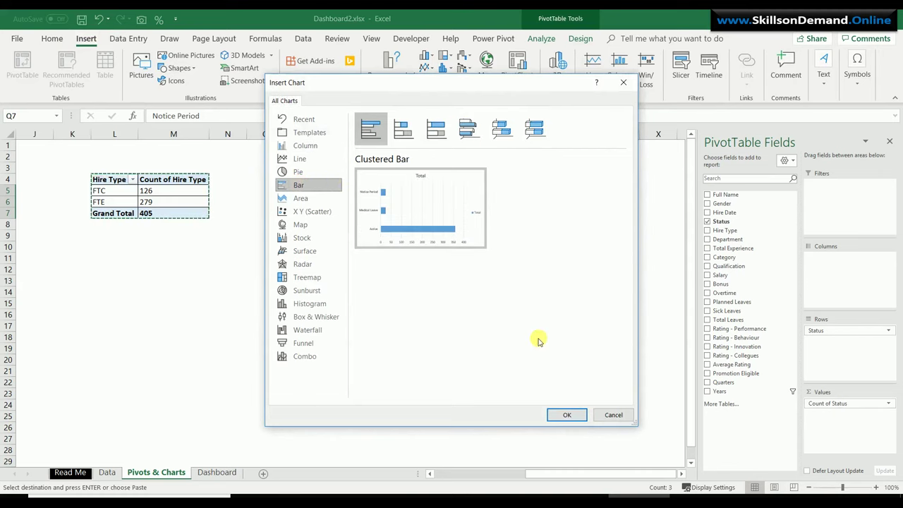
pyautogui.click(568, 412)
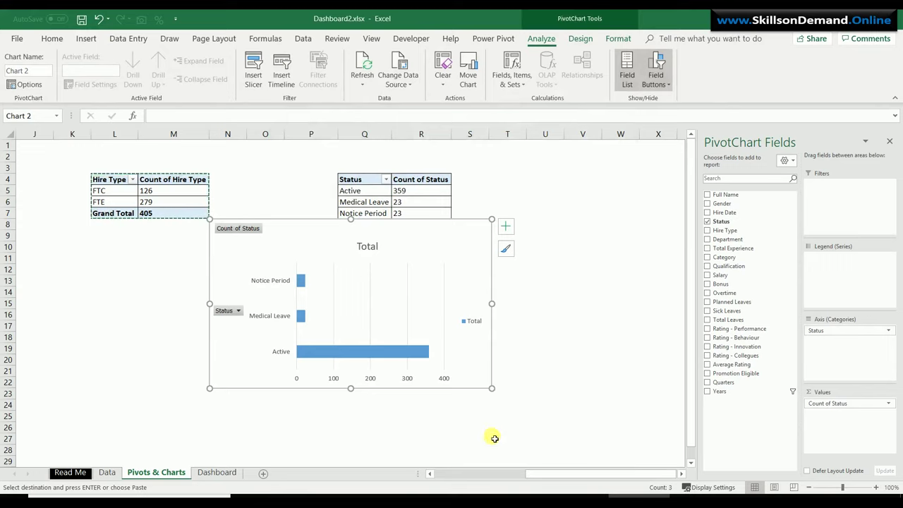
# Remove the chart's legend, gridlines, horizontal value axis and field buttons
pyautogui.click(475, 321)
pyautogui.press('Delete')
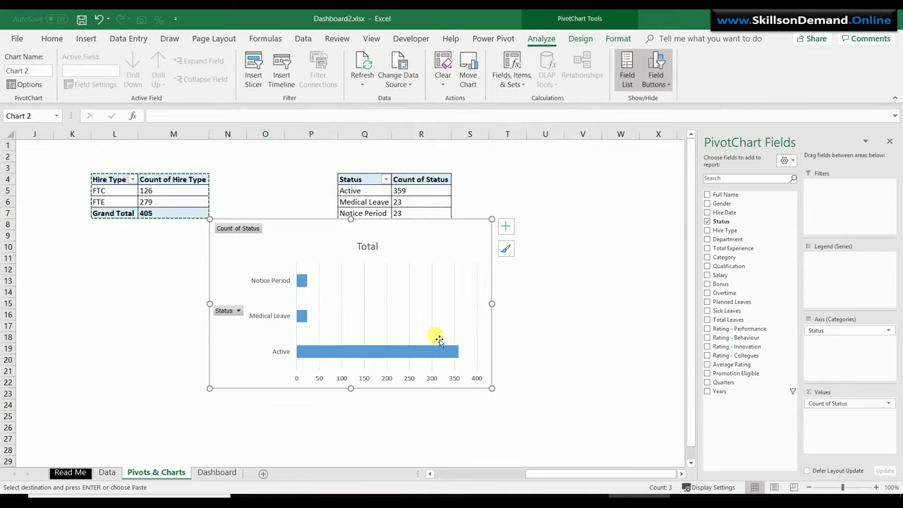
pyautogui.press('Delete')
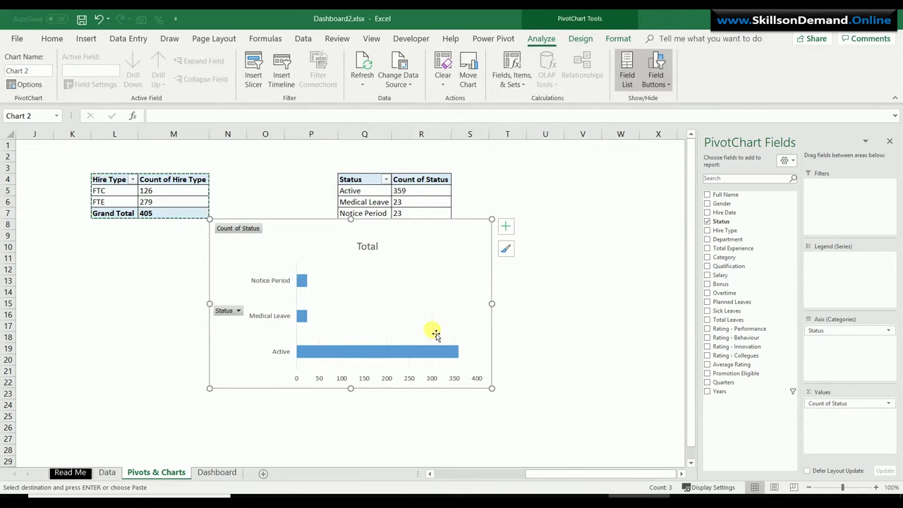
pyautogui.click(428, 379)
pyautogui.press('Delete')
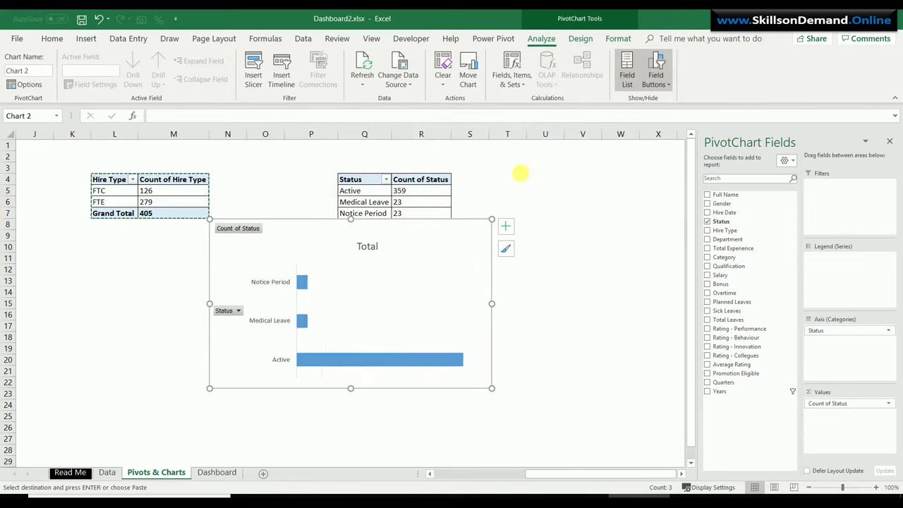
pyautogui.click(657, 67)
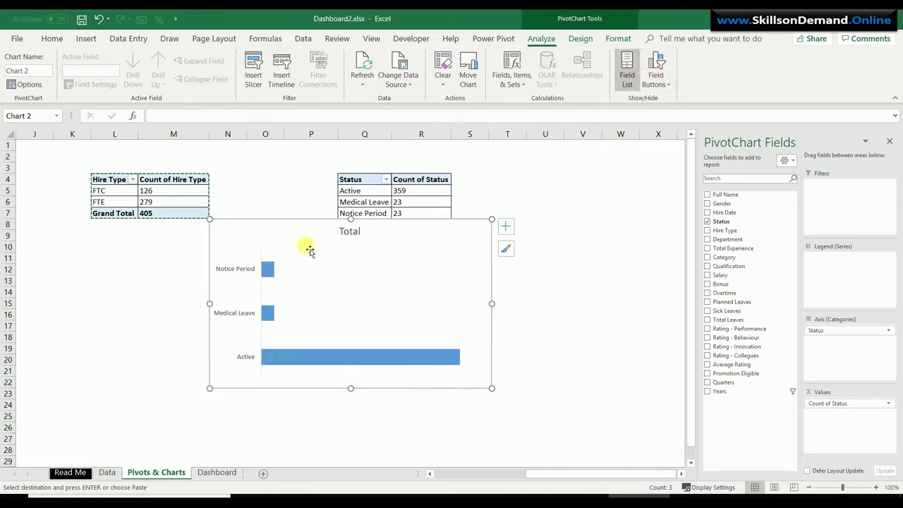
# Retitle the chart 'Employee Status'
pyautogui.click(348, 236)
pyautogui.doubleClick(349, 232)
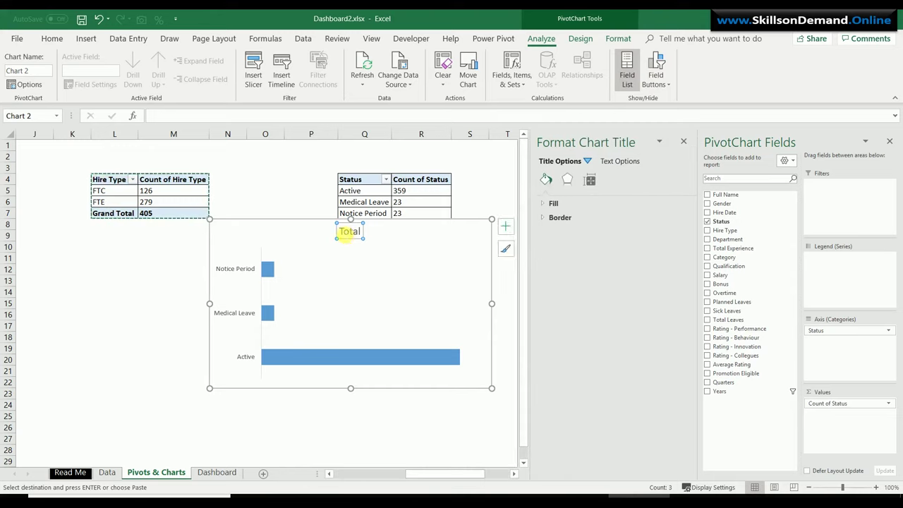
pyautogui.moveTo(339, 233); pyautogui.dragTo(372, 237)
pyautogui.write('Em')
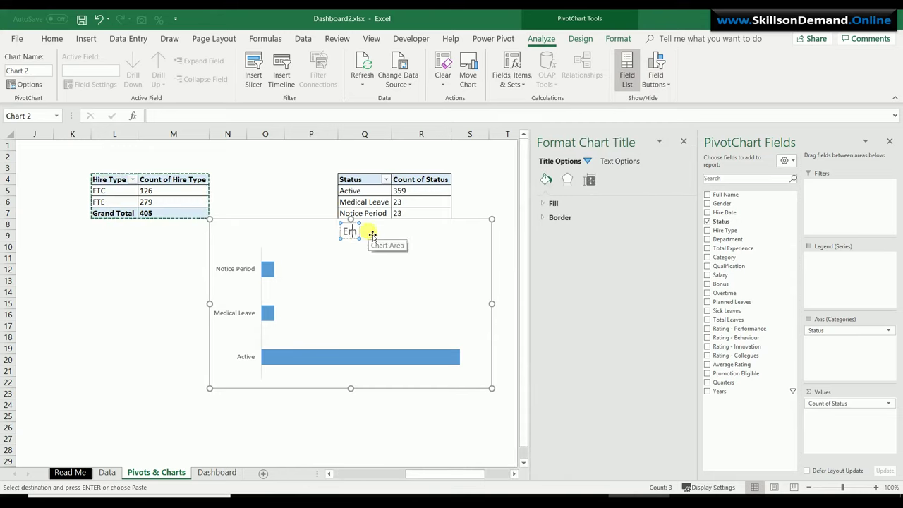
pyautogui.write('p')
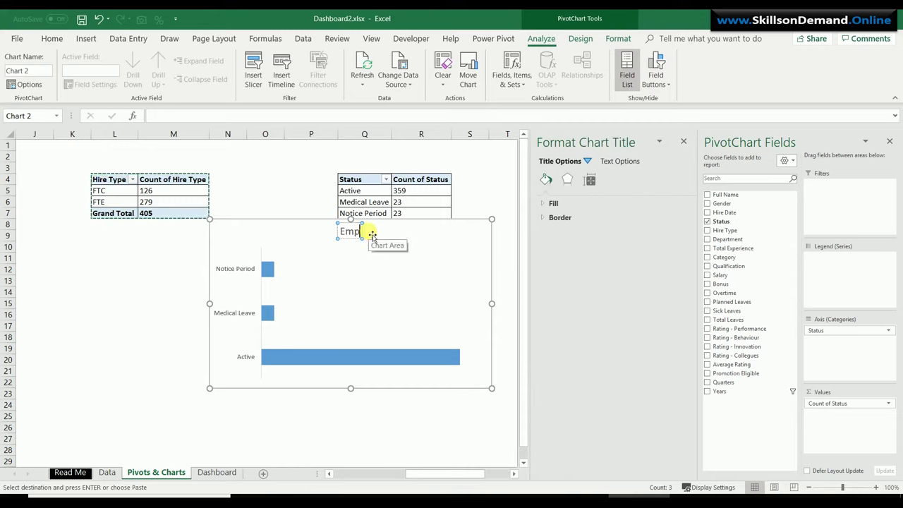
pyautogui.write('loyee Stat')
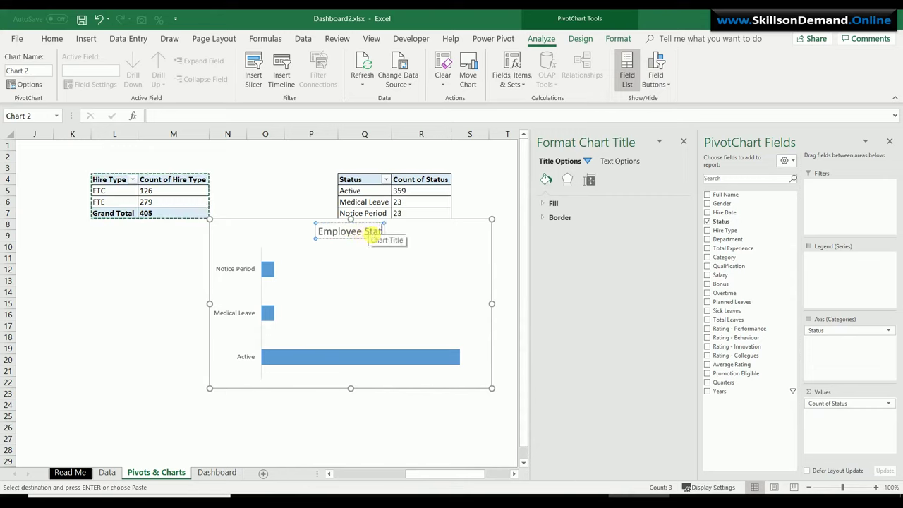
pyautogui.write('us')
pyautogui.click(428, 240)
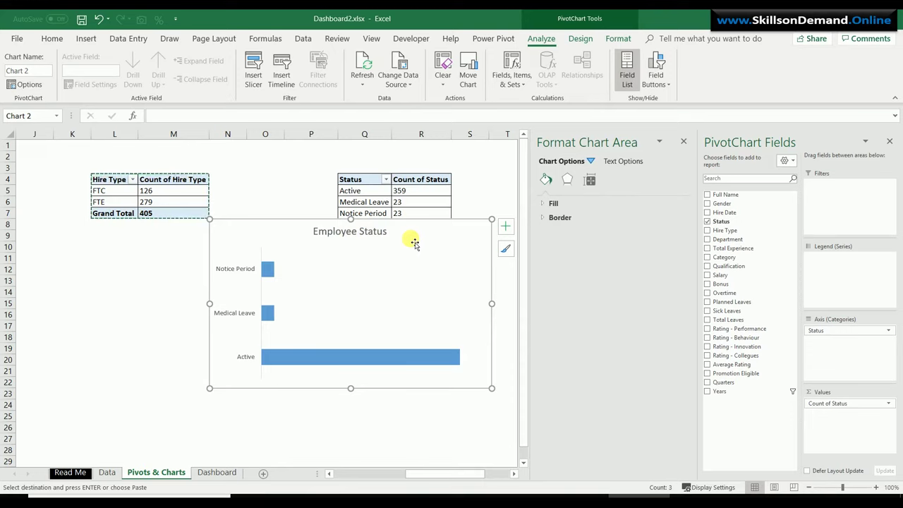
# Add data labels 359, 23 and 23 to the bars, shaped as rectangle boxes
pyautogui.click(323, 365)
pyautogui.rightClick(323, 364)
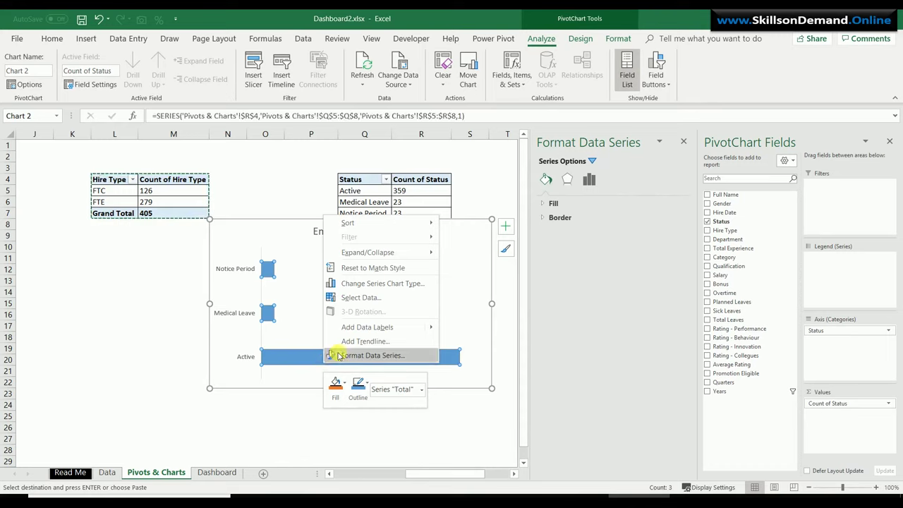
pyautogui.click(364, 327)
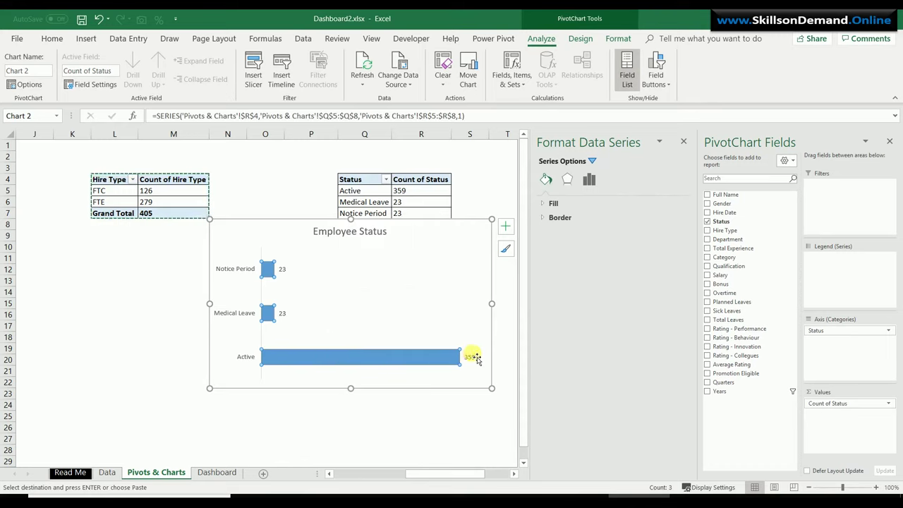
pyautogui.click(472, 359)
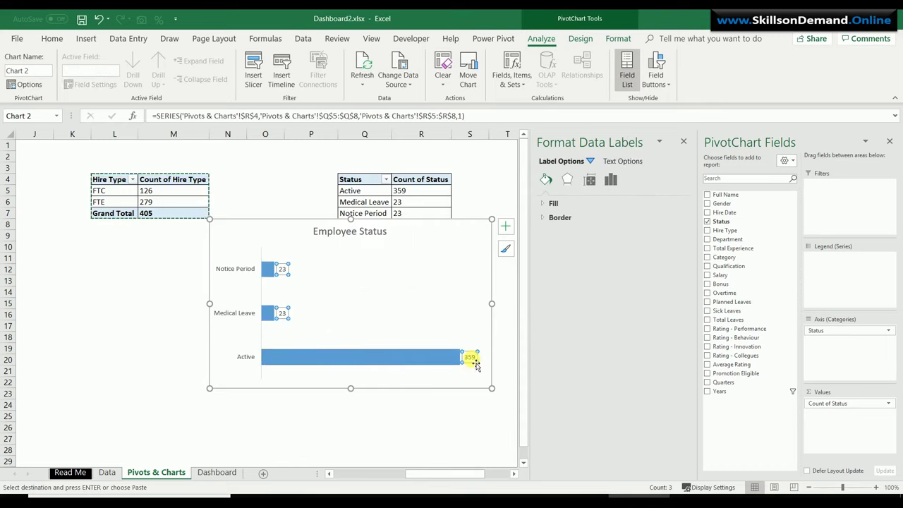
pyautogui.rightClick(473, 359)
pyautogui.moveTo(568, 470)
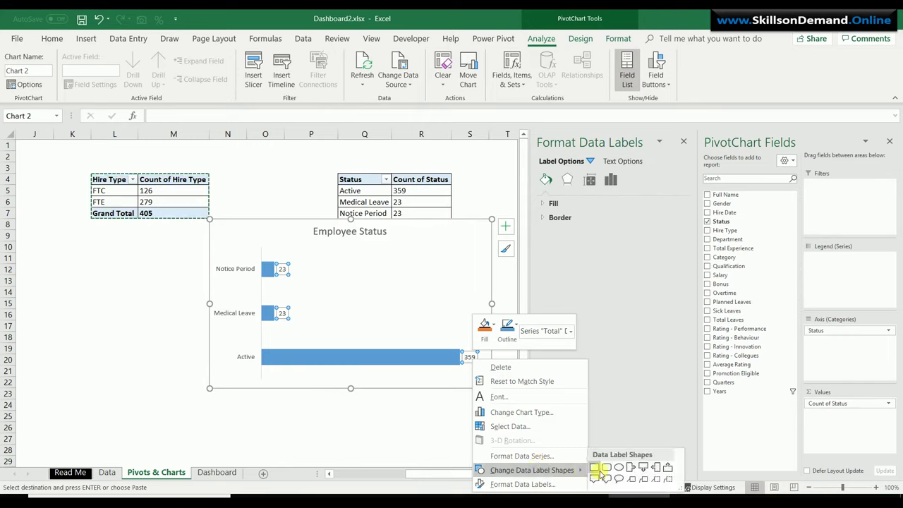
pyautogui.click(607, 469)
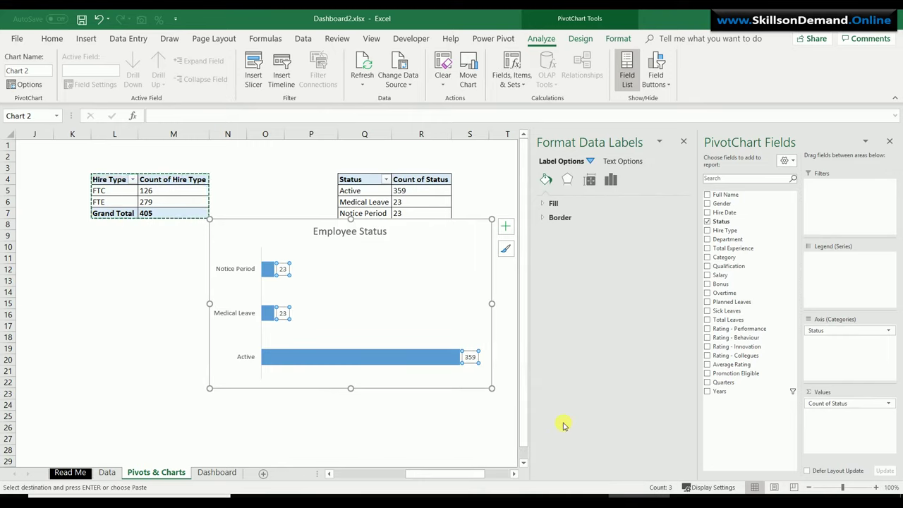
pyautogui.click(445, 432)
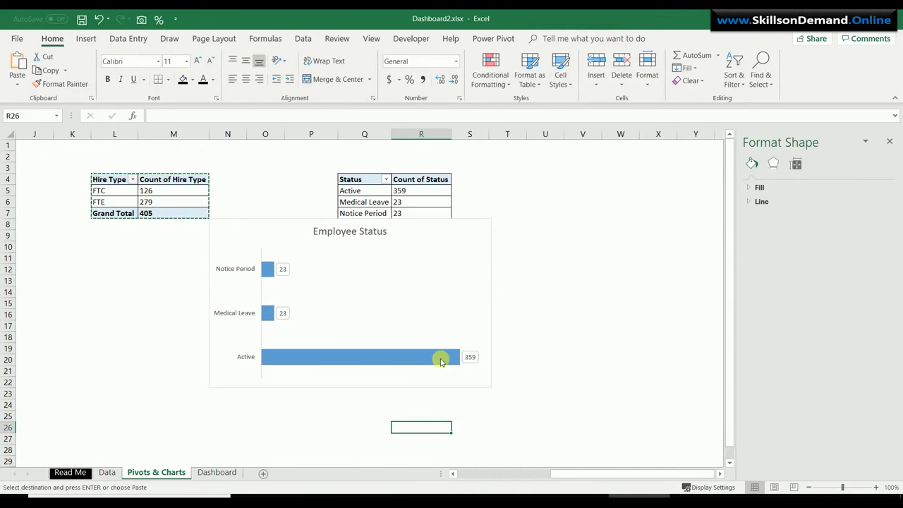
# Fill the Employee Status bars green with no outline
pyautogui.click(440, 359)
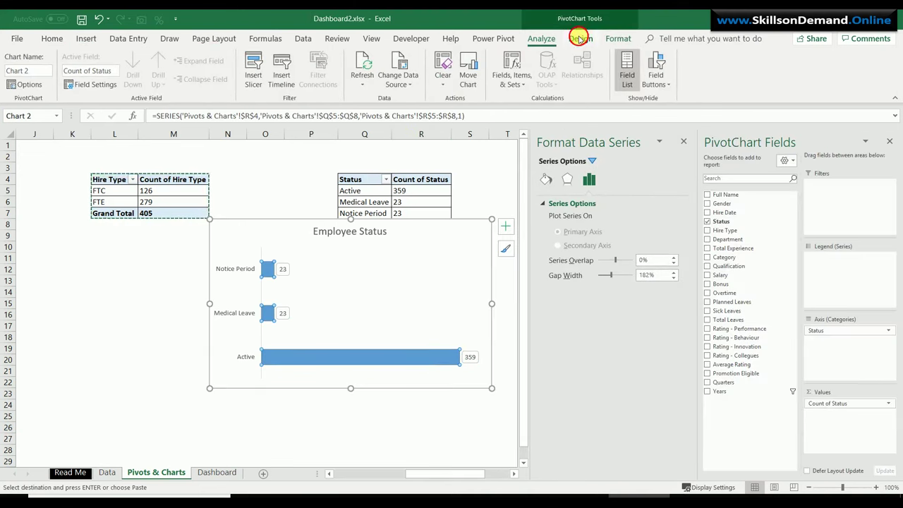
pyautogui.click(580, 38)
pyautogui.click(611, 40)
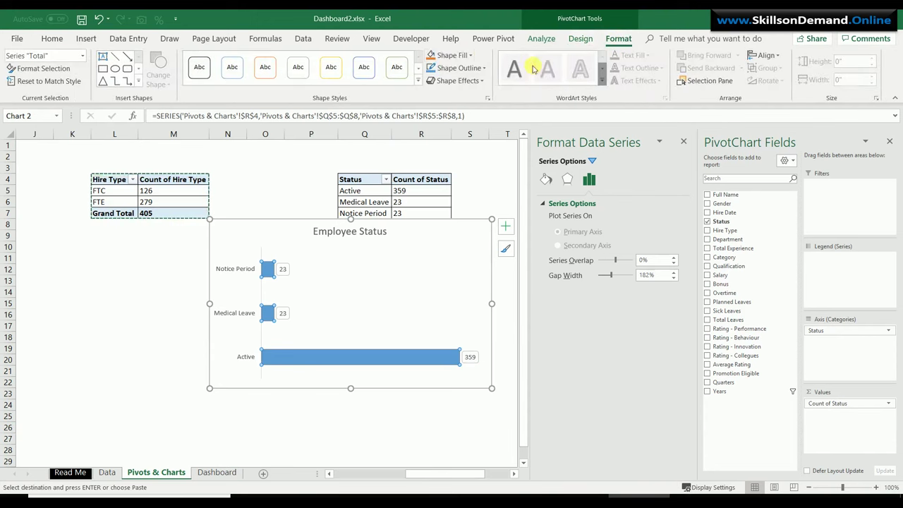
pyautogui.click(452, 55)
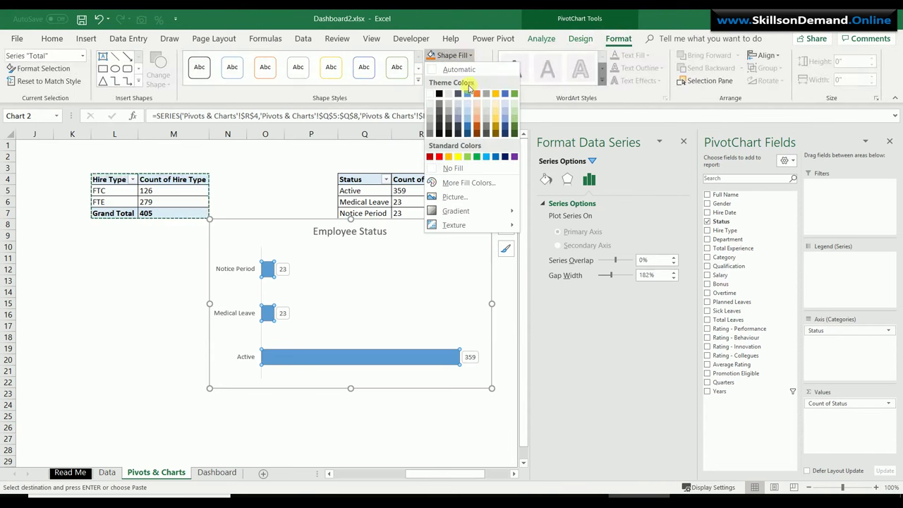
pyautogui.click(476, 156)
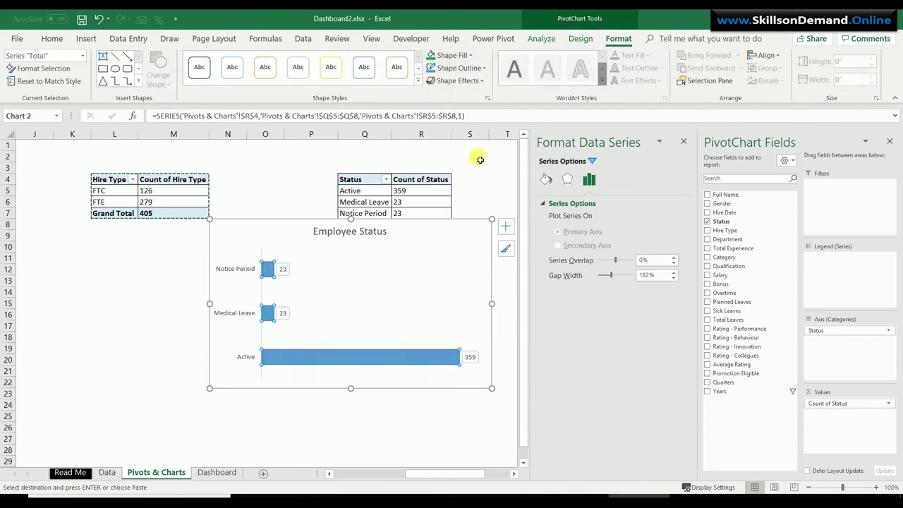
pyautogui.click(466, 68)
pyautogui.click(439, 184)
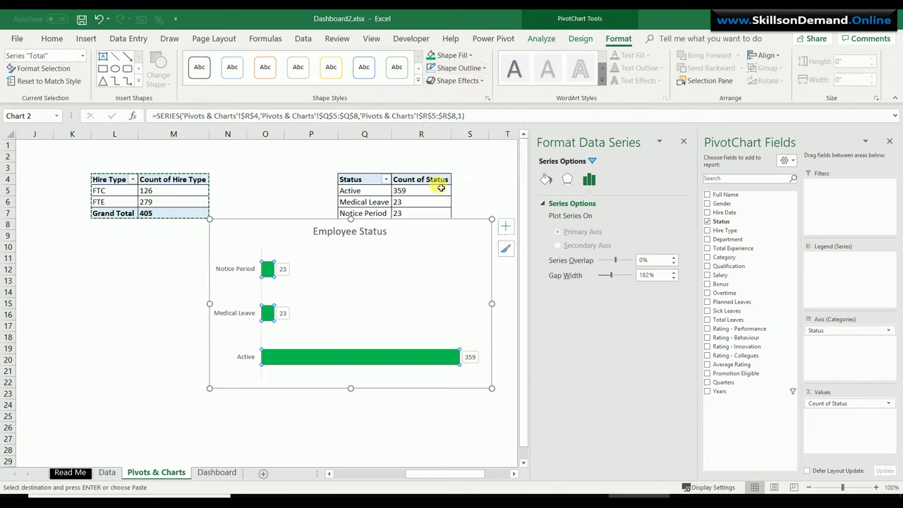
# Enlarge the data label font by two steps and make the chart title bold
pyautogui.click(471, 358)
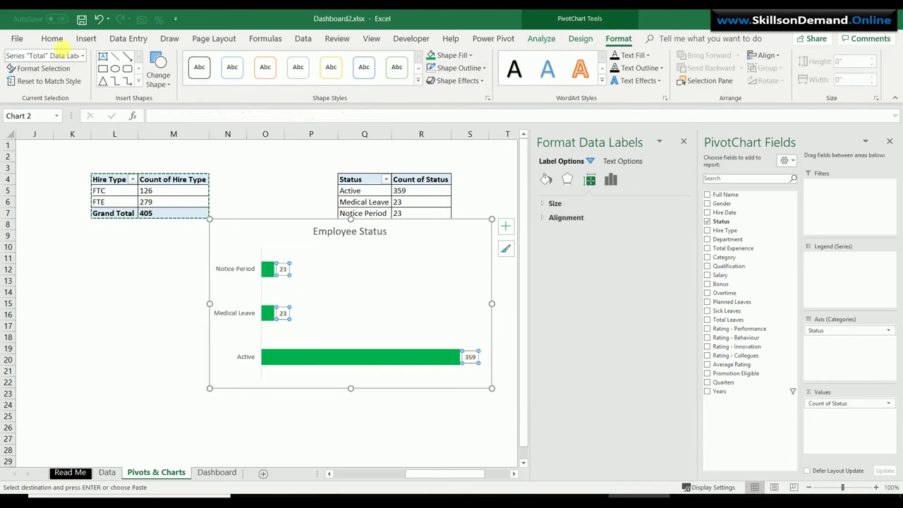
pyautogui.click(53, 38)
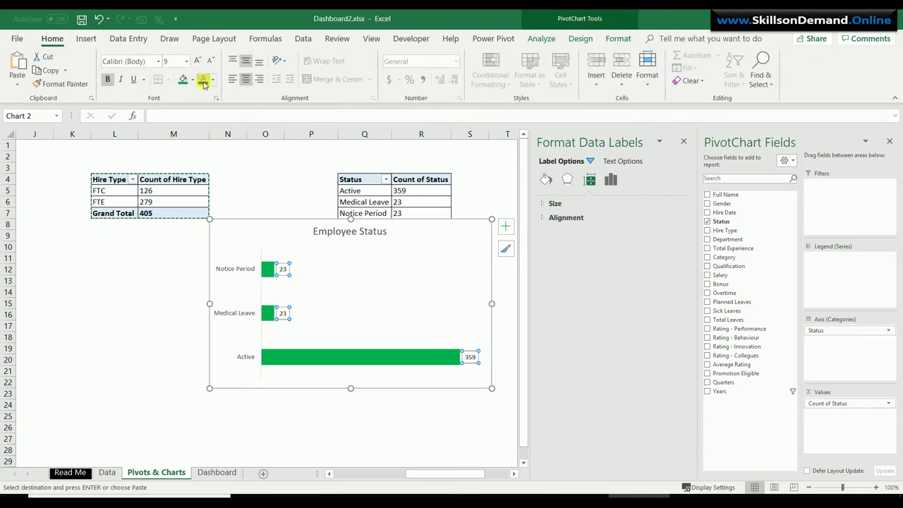
pyautogui.click(198, 61)
pyautogui.click(199, 61)
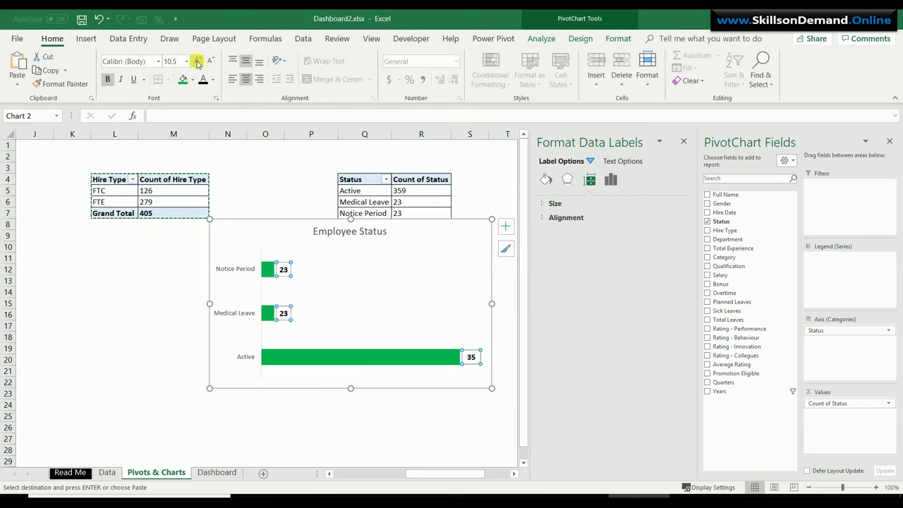
pyautogui.click(231, 267)
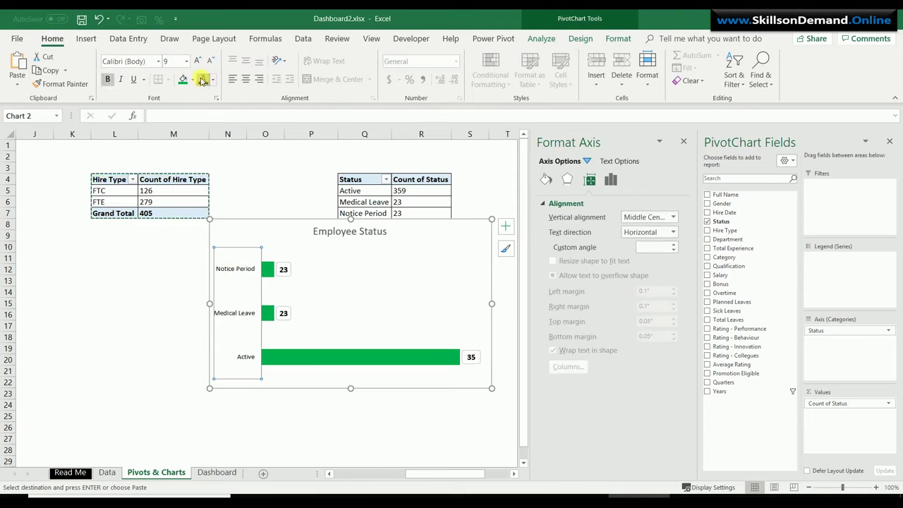
pyautogui.click(352, 232)
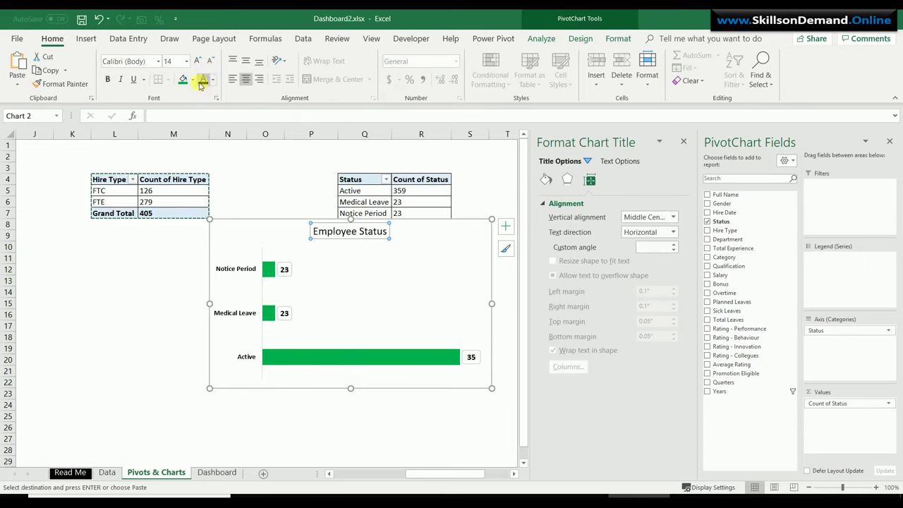
pyautogui.hotkey('ctrl', 'b')
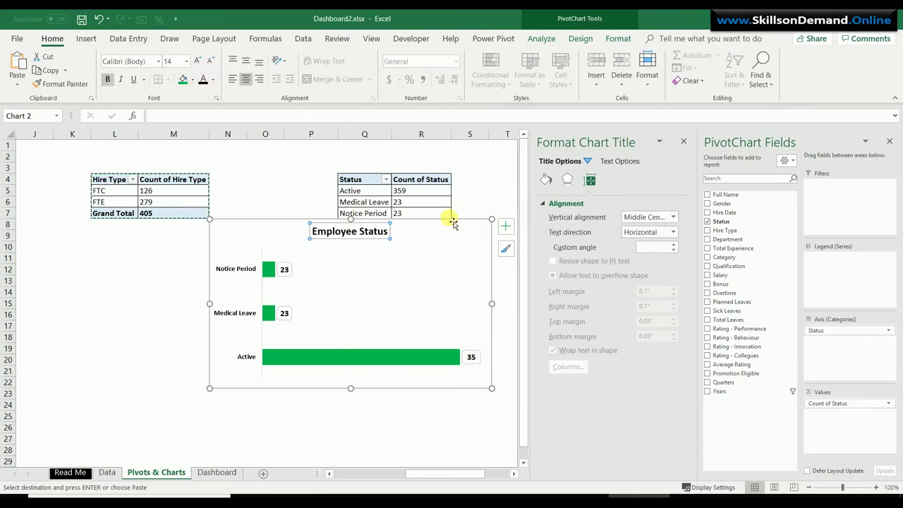
# Cut the chart from Pivots & Charts and go to the Dashboard sheet
pyautogui.click(491, 252)
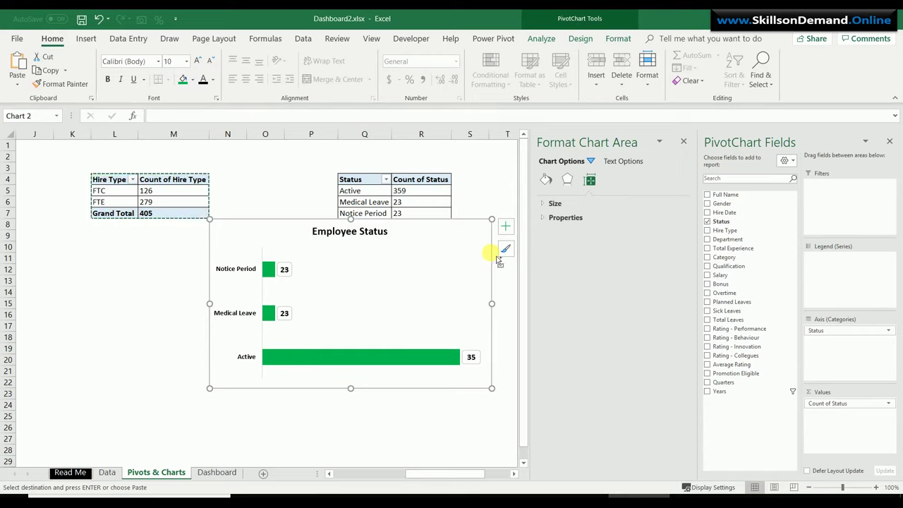
pyautogui.press('Delete')
pyautogui.click(216, 474)
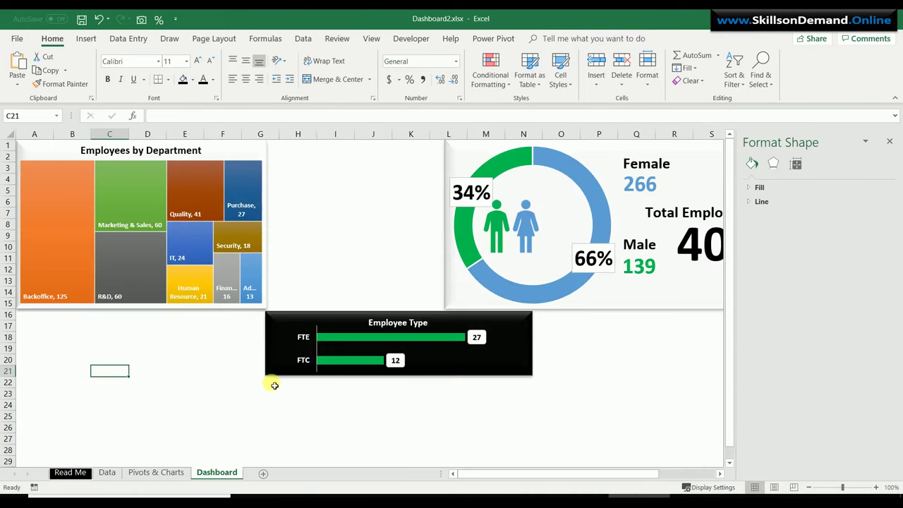
# Paste the chart at G22 under Employee Type, matching its width and shortening its height
pyautogui.click(275, 385)
pyautogui.hotkey('ctrl', 'v')
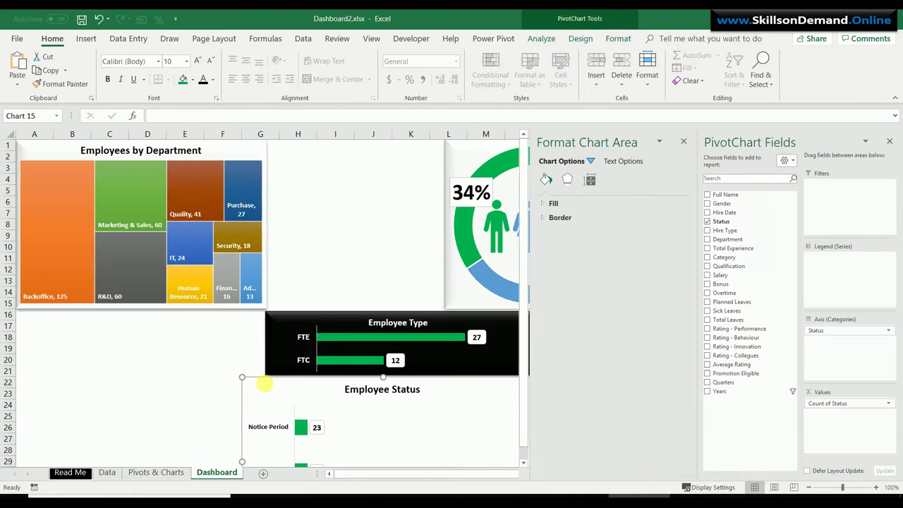
pyautogui.moveTo(242, 462); pyautogui.dragTo(266, 461)
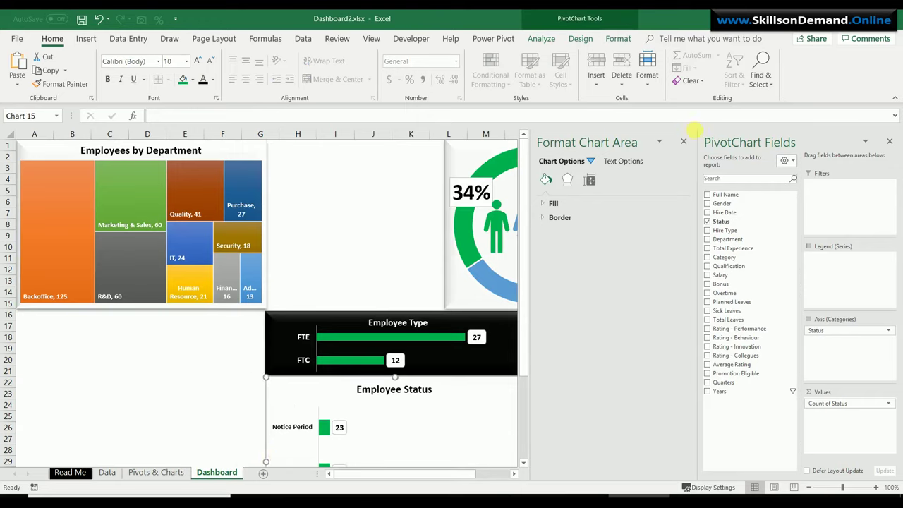
pyautogui.click(683, 142)
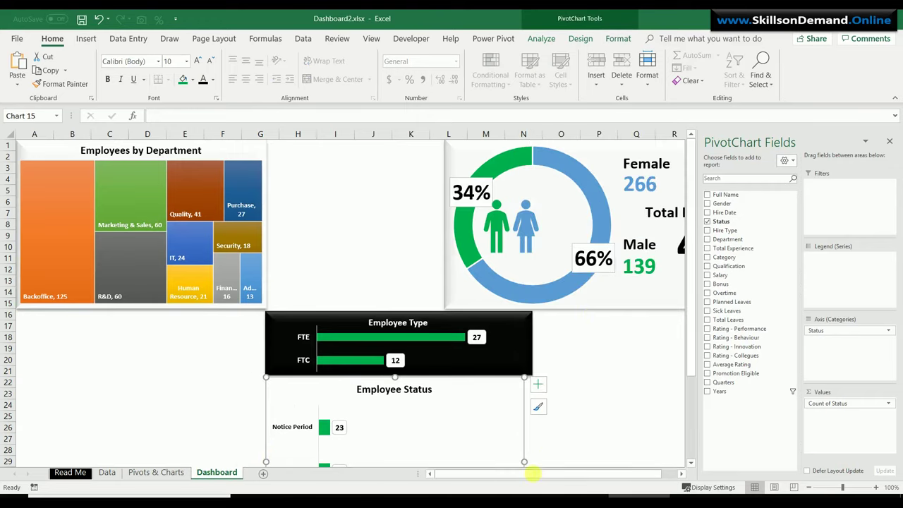
pyautogui.moveTo(529, 462); pyautogui.dragTo(533, 462)
pyautogui.scroll(-2, 691, 463)
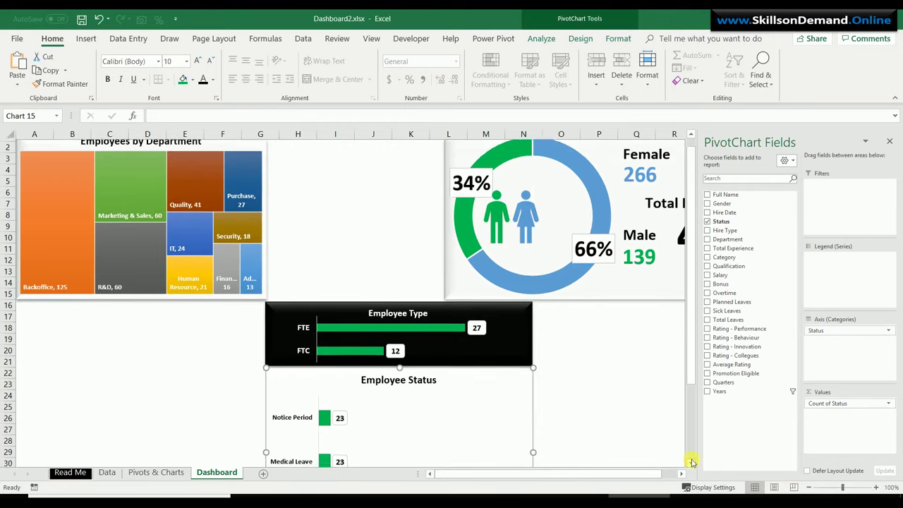
pyautogui.scroll(-2, 692, 459)
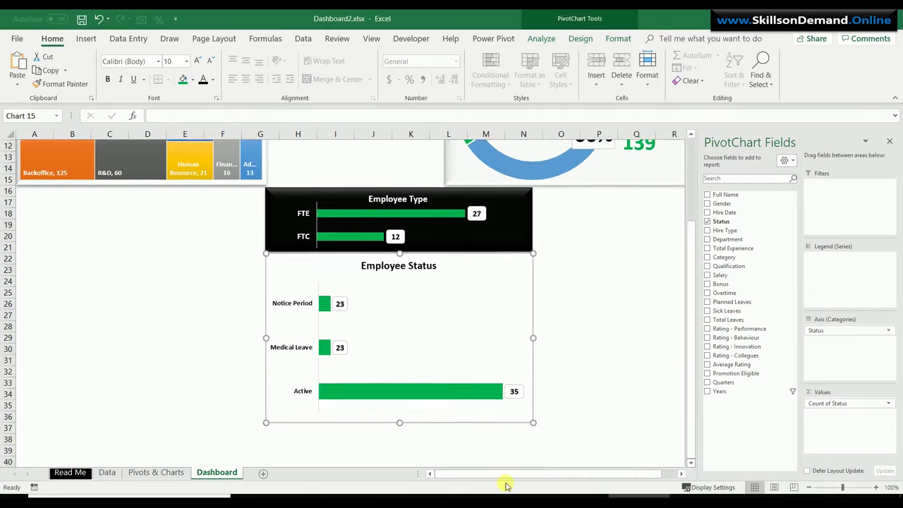
pyautogui.moveTo(409, 320); pyautogui.dragTo(401, 326)
pyautogui.click(391, 345)
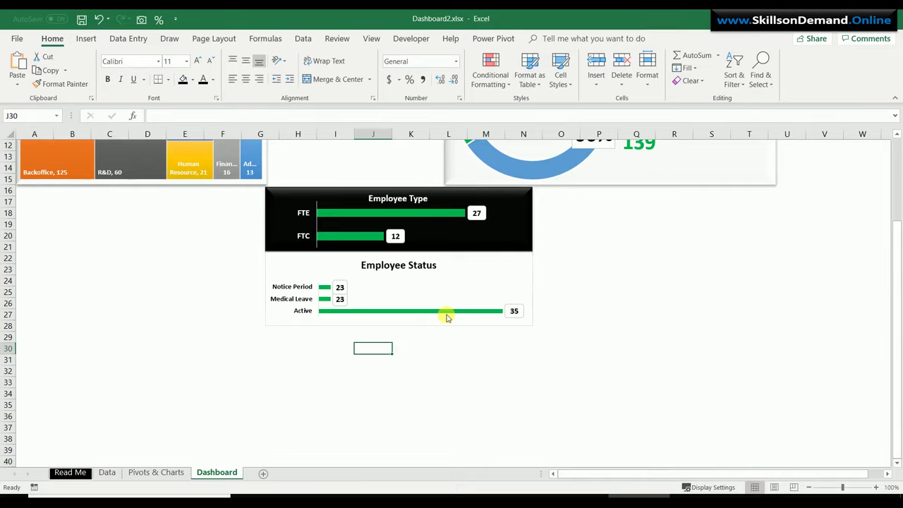
# Draw a rectangle covering the Employee Status chart
pyautogui.click(85, 40)
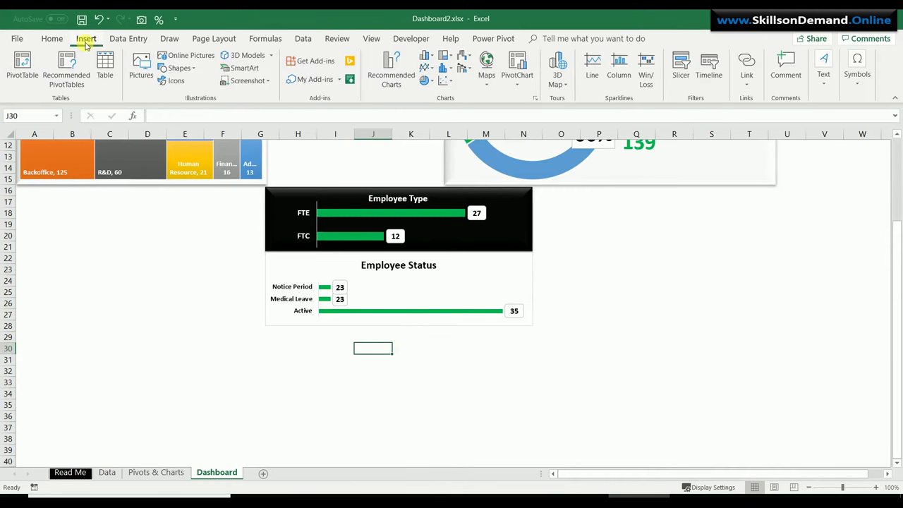
pyautogui.click(195, 71)
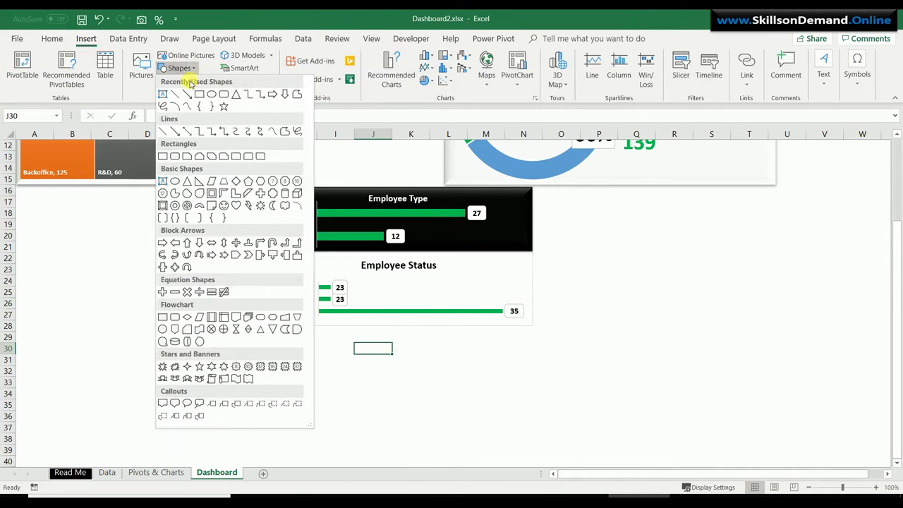
pyautogui.click(199, 96)
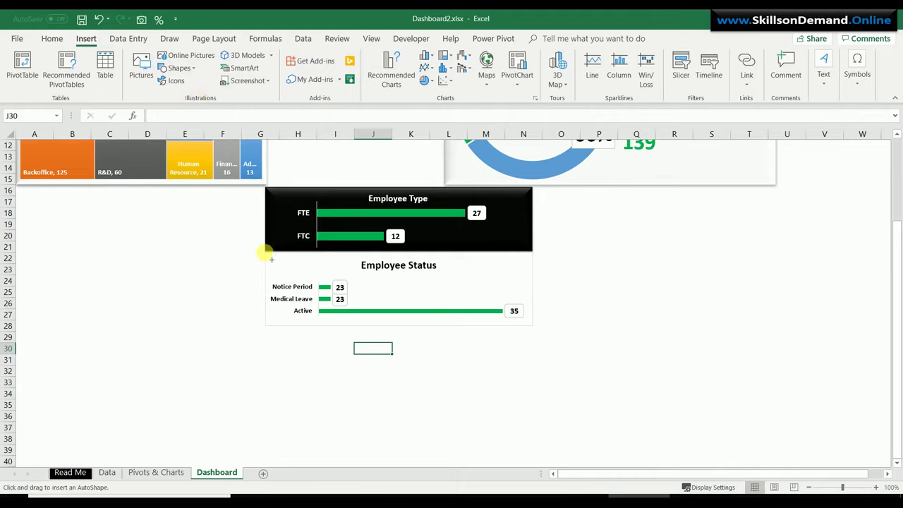
pyautogui.moveTo(264, 252)
pyautogui.mouseDown()
pyautogui.moveTo(539, 317)
pyautogui.moveTo(534, 328)
pyautogui.mouseUp()
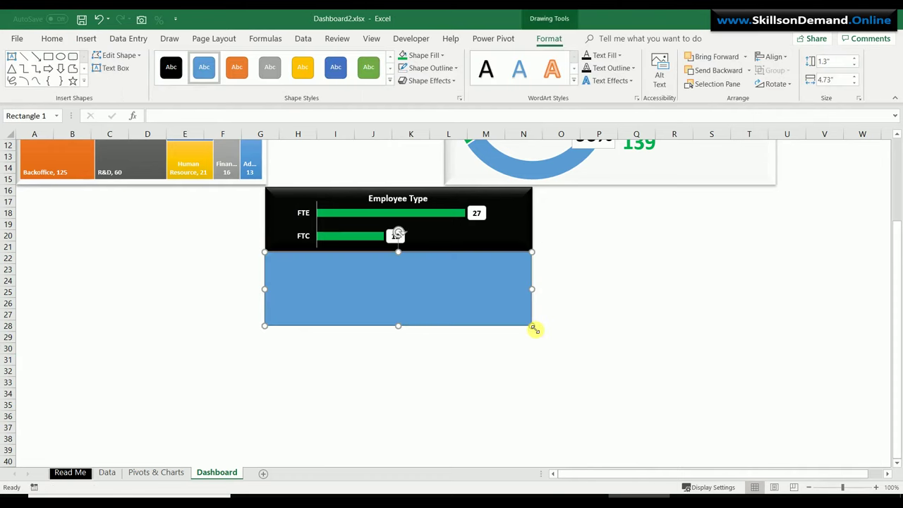
# Make the rectangle black, with no outline and a bevelled preset effect, and send it to back
pyautogui.click(428, 58)
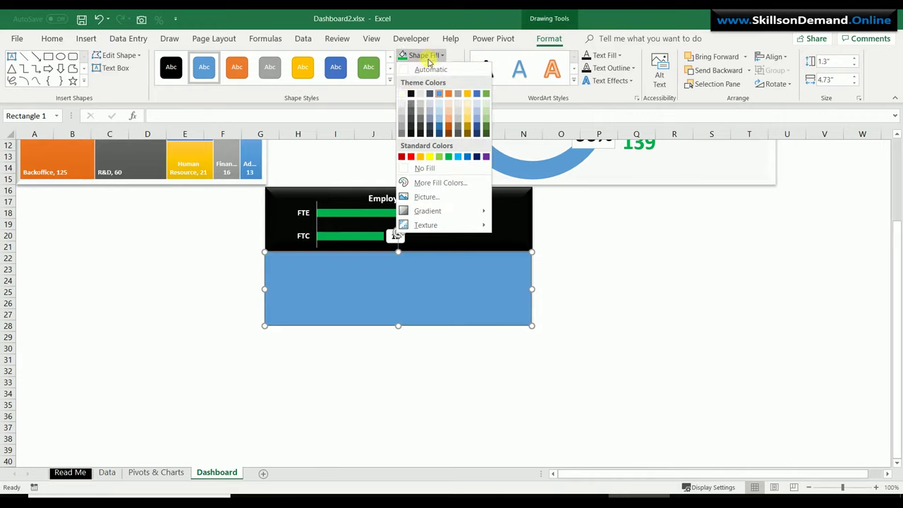
pyautogui.click(410, 96)
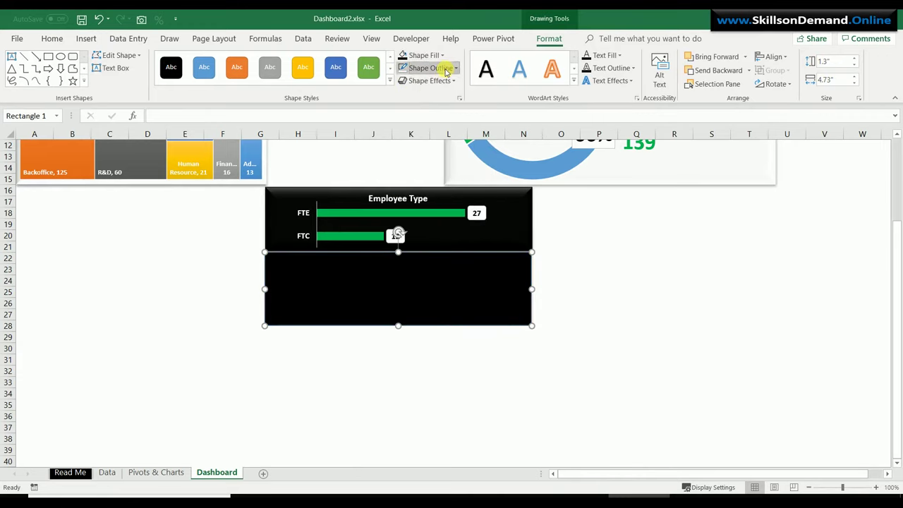
pyautogui.click(446, 71)
pyautogui.click(433, 176)
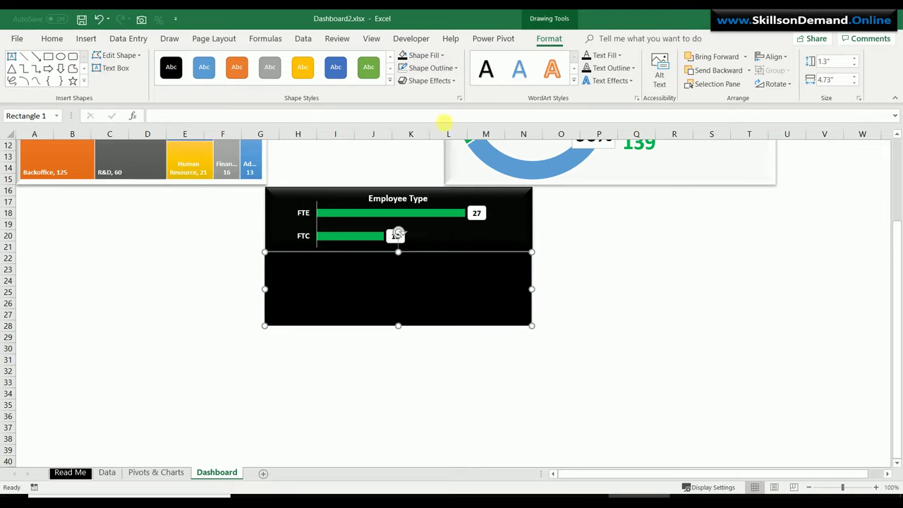
pyautogui.click(448, 80)
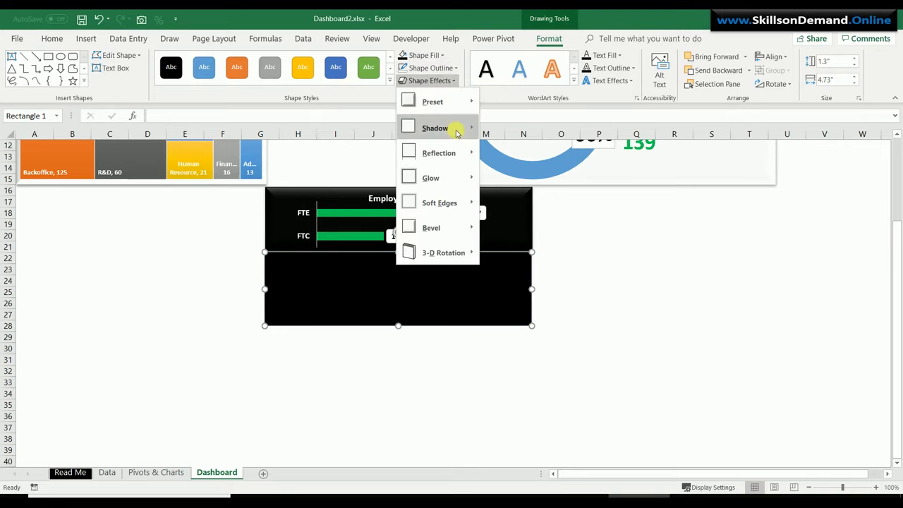
pyautogui.moveTo(457, 130)
pyautogui.moveTo(461, 101)
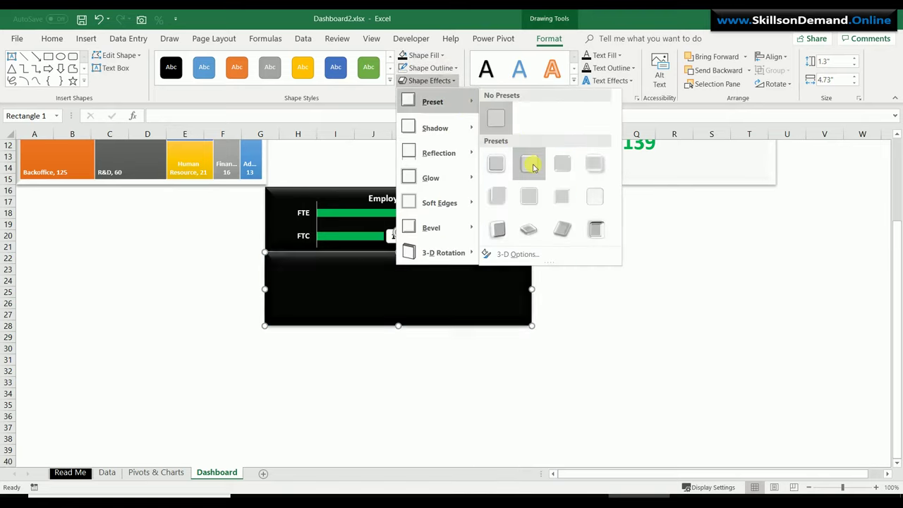
pyautogui.click(534, 167)
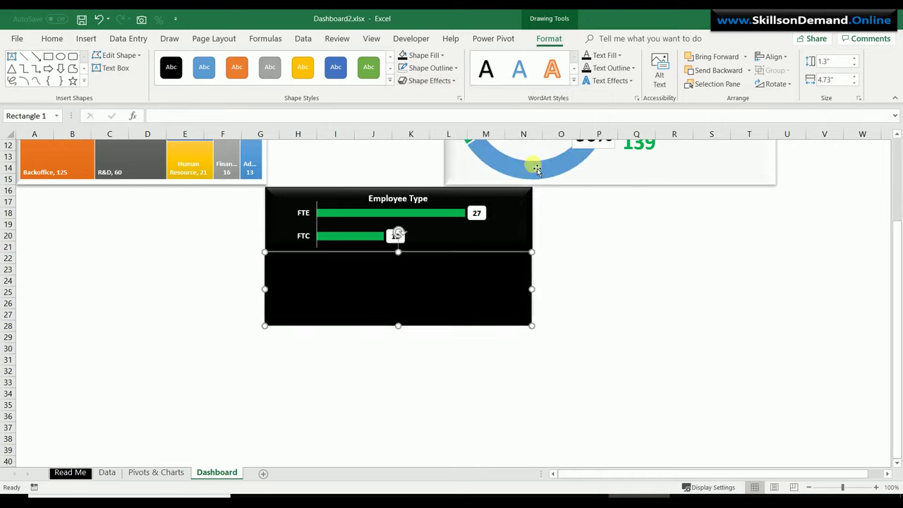
pyautogui.rightClick(488, 270)
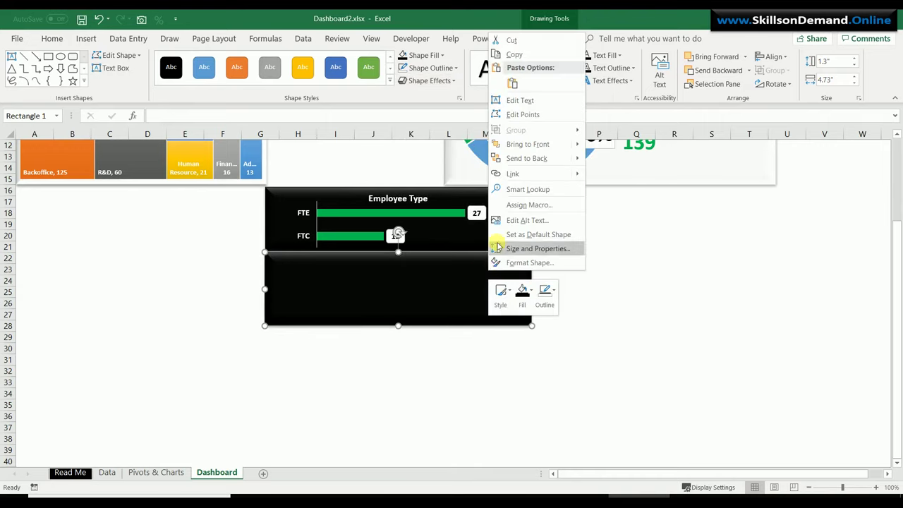
pyautogui.click(522, 159)
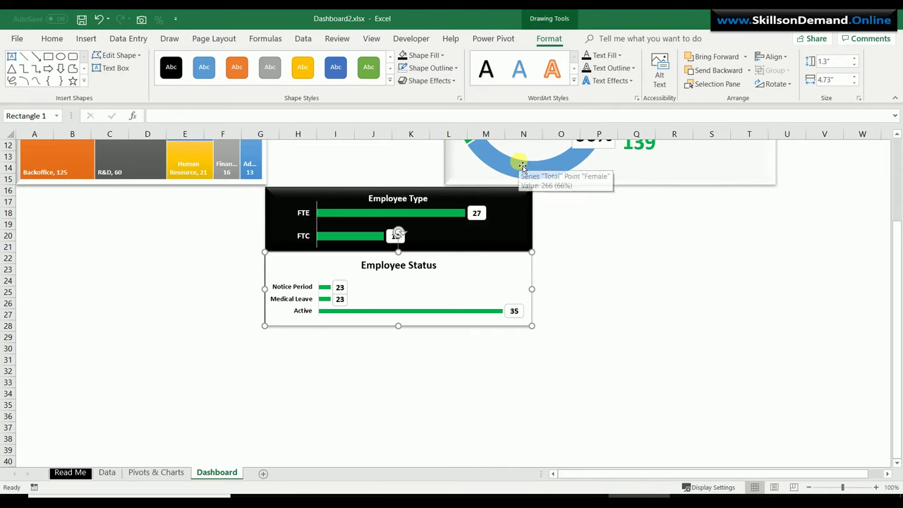
# Give the Employee Status chart No Fill so the black card shows through
pyautogui.click(497, 278)
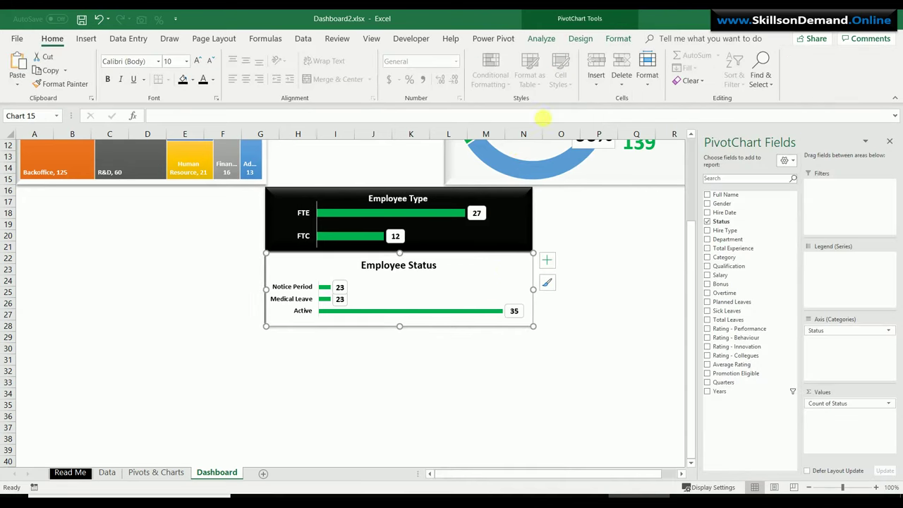
pyautogui.click(619, 39)
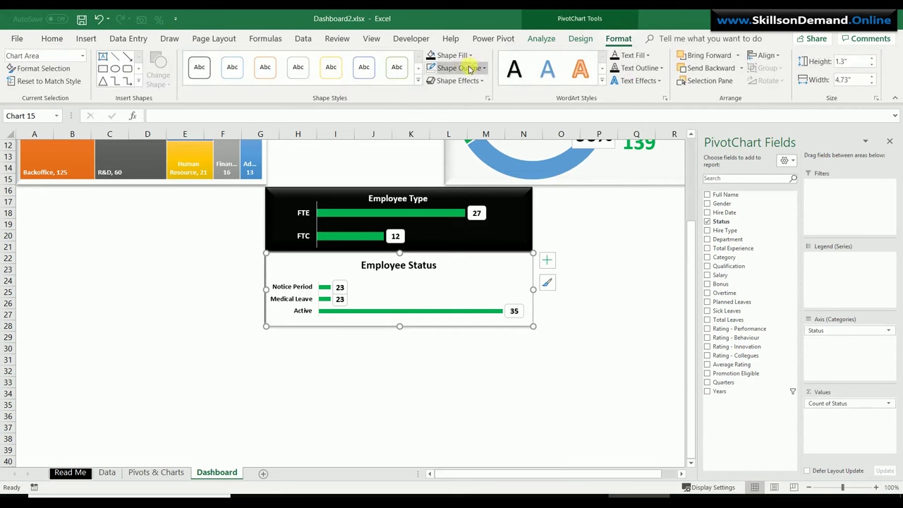
pyautogui.click(470, 68)
pyautogui.click(453, 173)
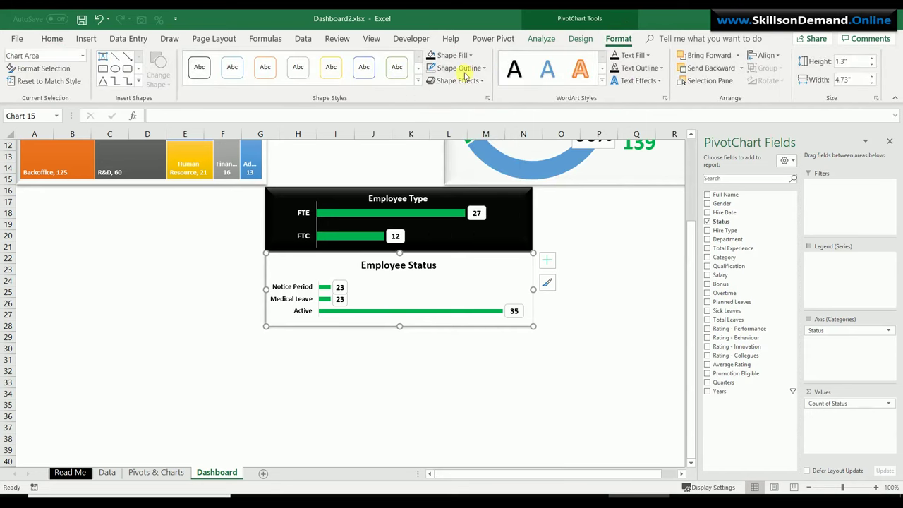
pyautogui.click(463, 56)
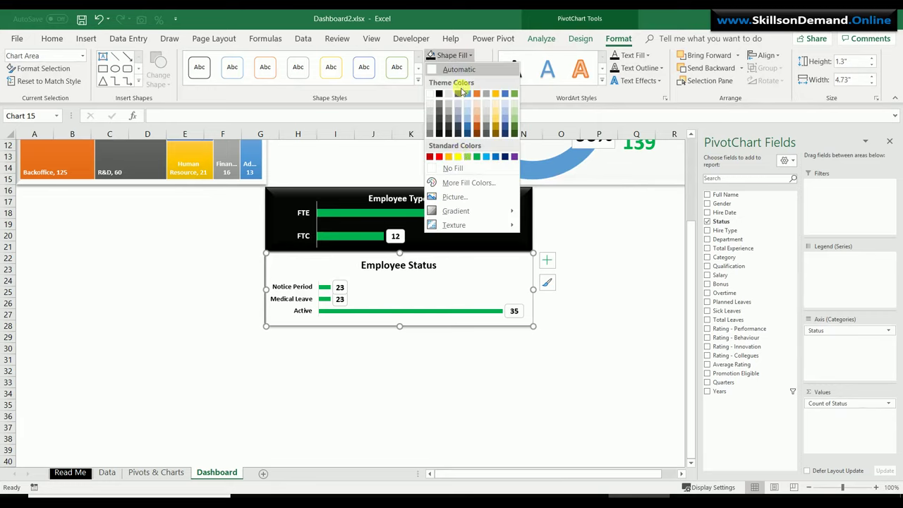
pyautogui.click(464, 170)
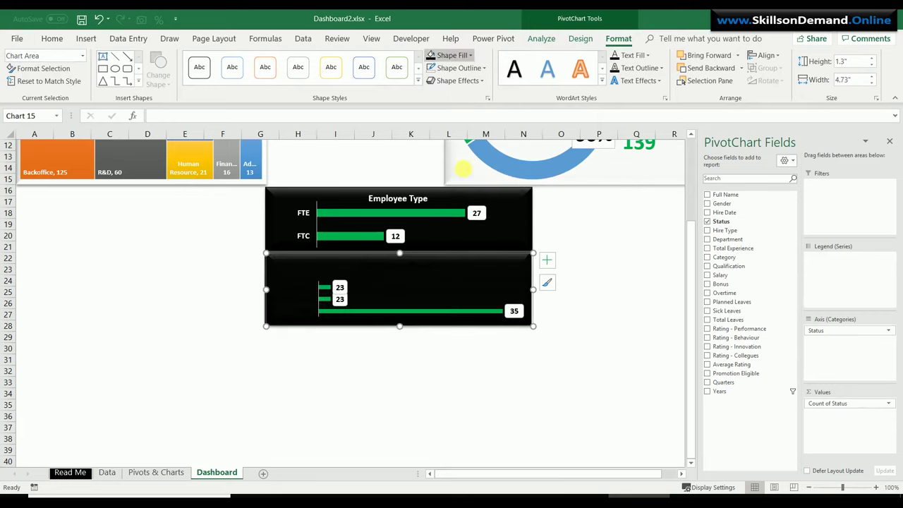
# Color the chart title and the status category labels white
pyautogui.click(398, 266)
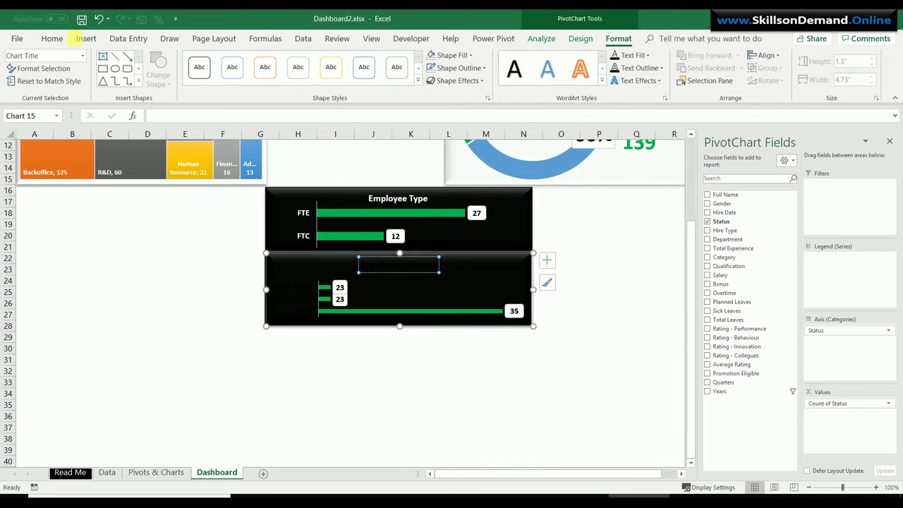
pyautogui.click(52, 39)
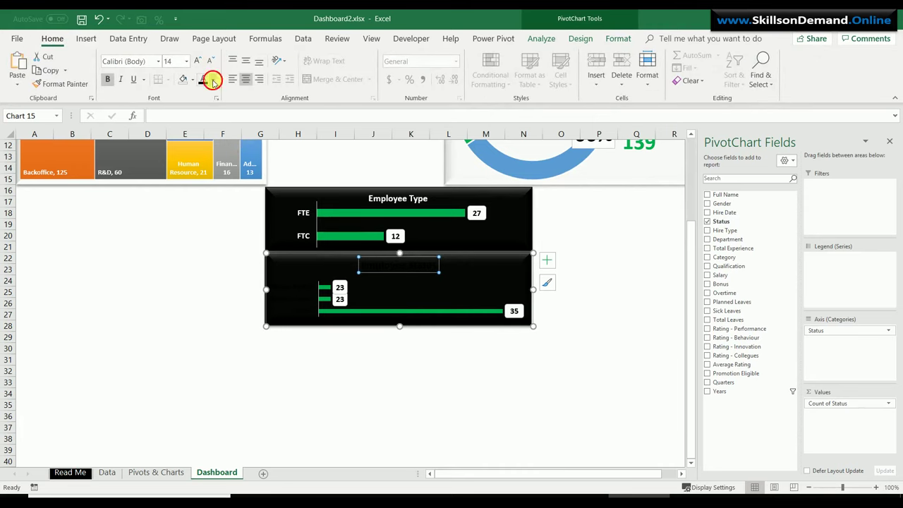
pyautogui.click(212, 80)
pyautogui.click(203, 118)
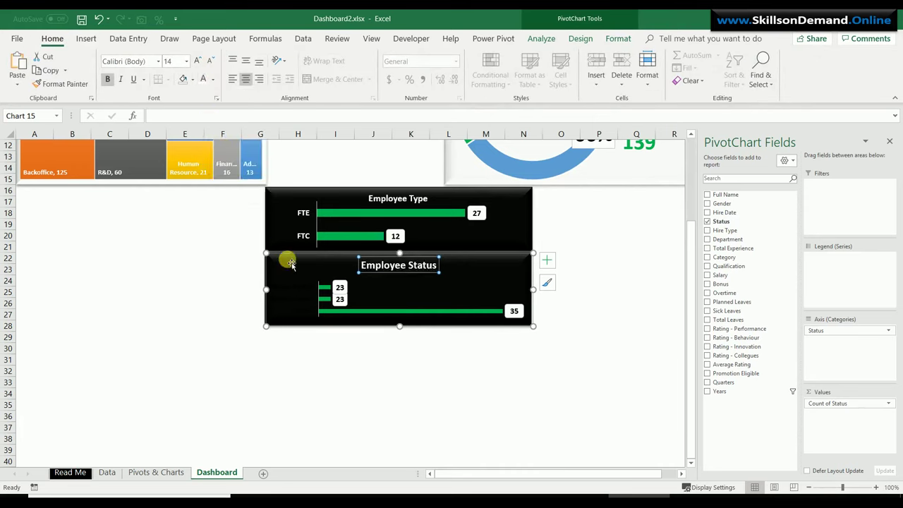
pyautogui.click(287, 290)
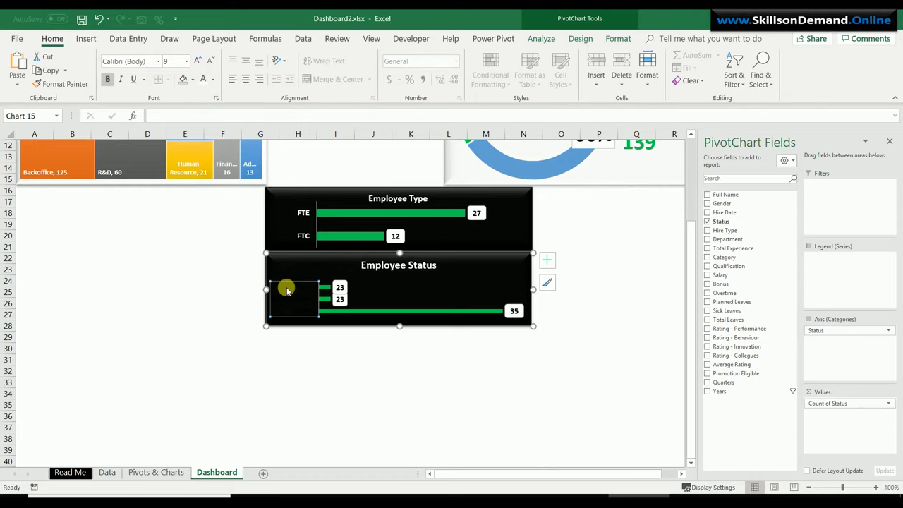
pyautogui.click(202, 81)
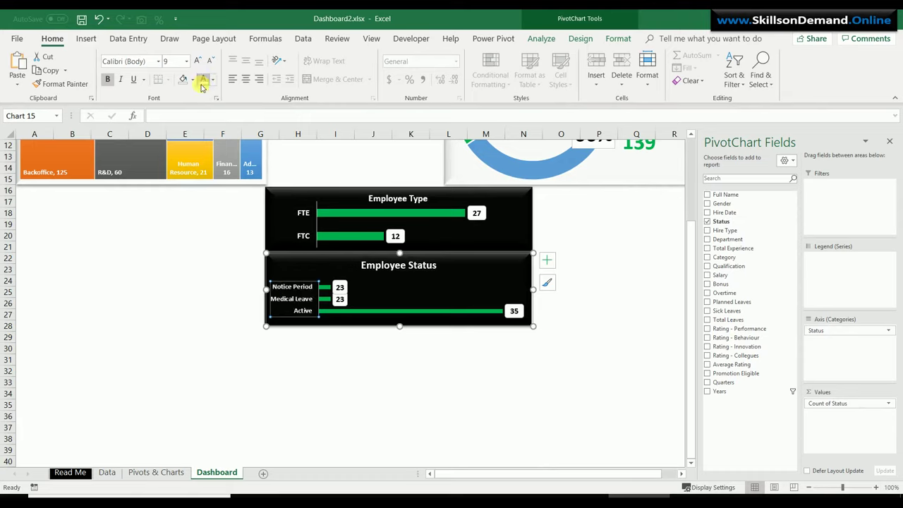
pyautogui.click(441, 398)
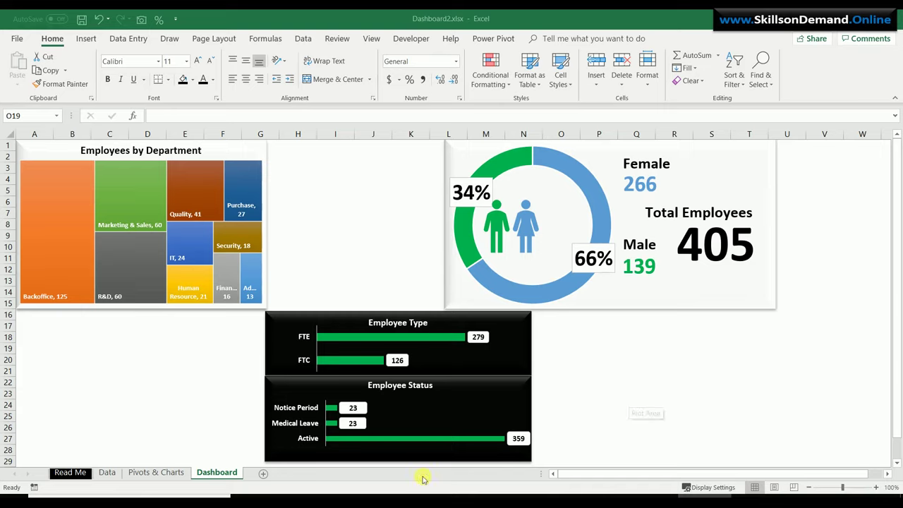
# Return to the Pivots & Charts sheet with the Hire Type and Status pivots
pyautogui.click(161, 477)
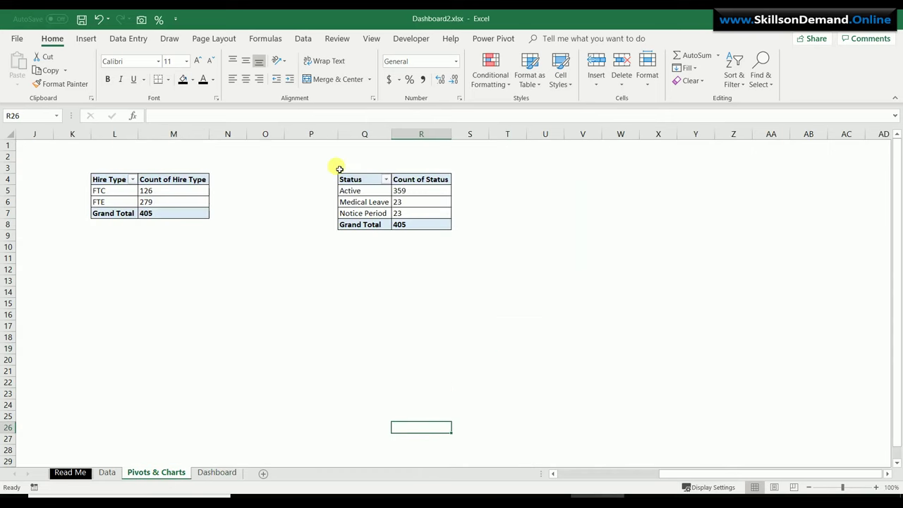
# Copy the Status pivot Q4:R8 to U4 and autofit columns U and V
pyautogui.click(360, 180)
pyautogui.moveTo(422, 214); pyautogui.dragTo(436, 226)
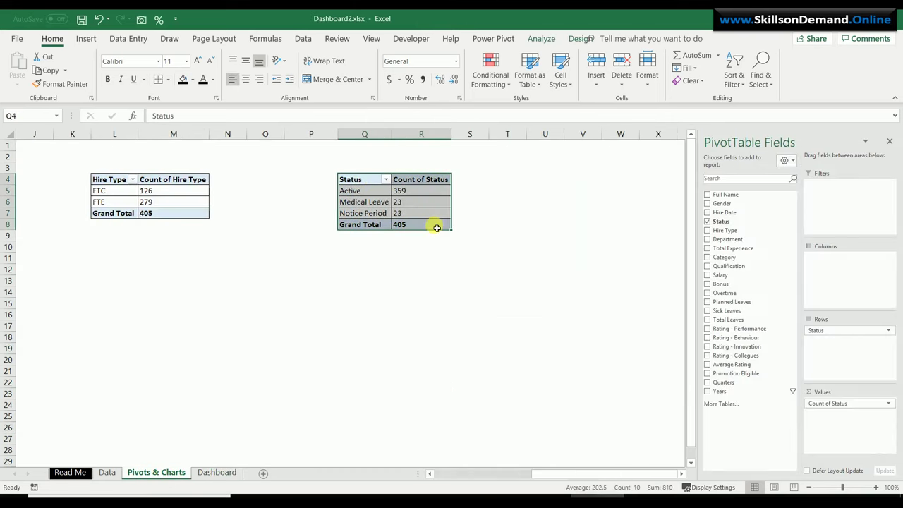
pyautogui.hotkey('ctrl', 'c')
pyautogui.click(552, 181)
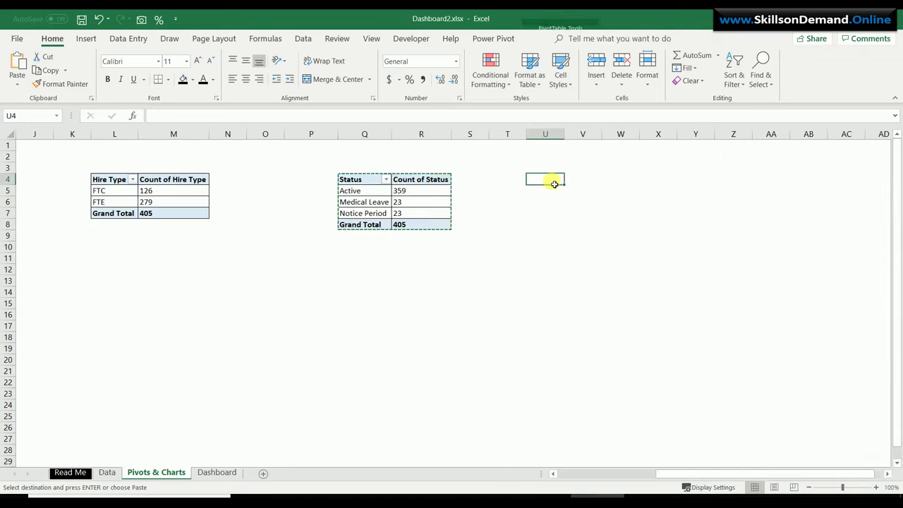
pyautogui.hotkey('ctrl', 'v')
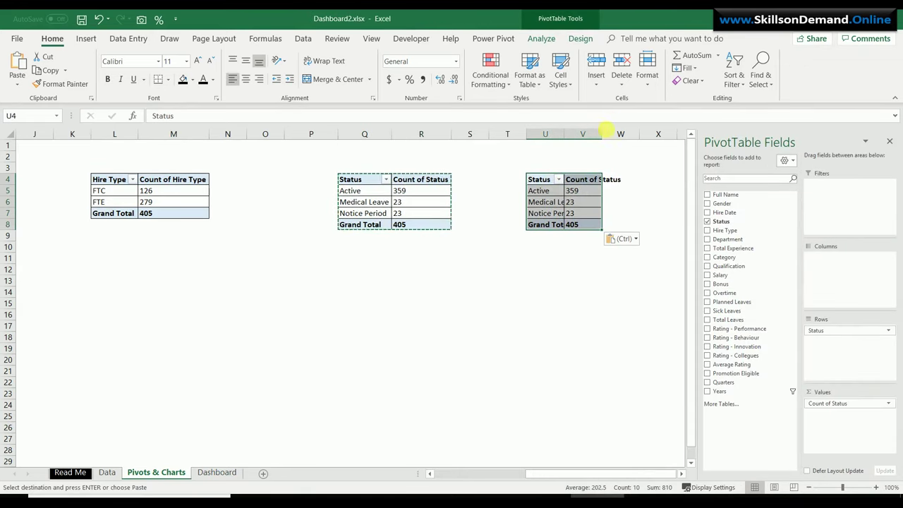
pyautogui.doubleClick(602, 134)
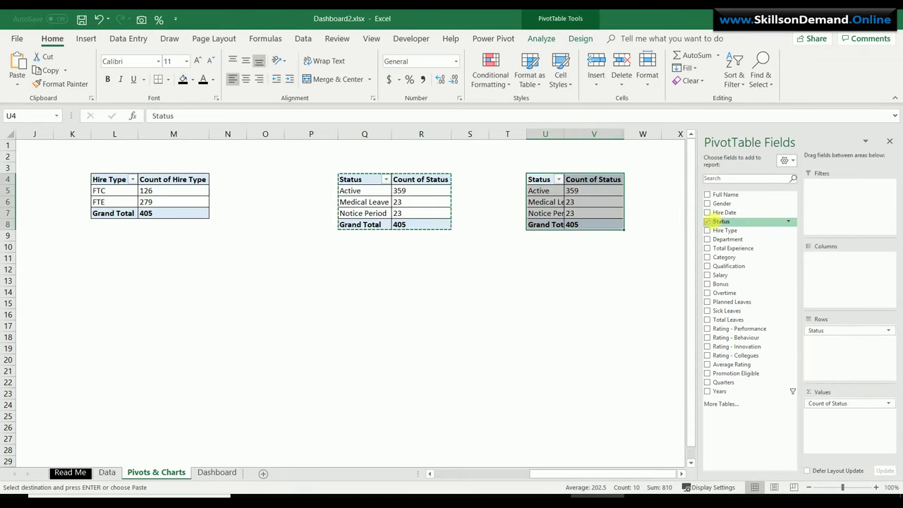
pyautogui.doubleClick(564, 134)
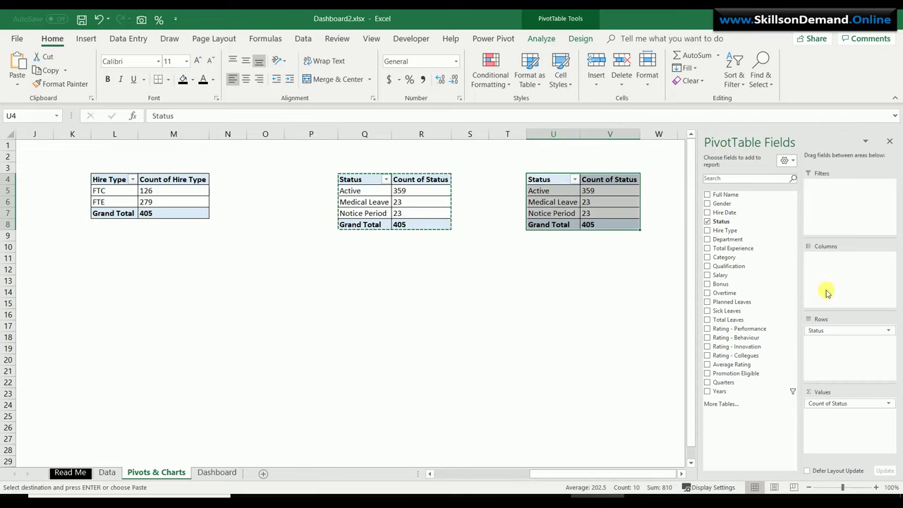
# Replace Status with Category in the new pivot's Rows and Values, totalling 405
pyautogui.moveTo(853, 331); pyautogui.dragTo(748, 350)
pyautogui.moveTo(861, 407); pyautogui.dragTo(728, 404)
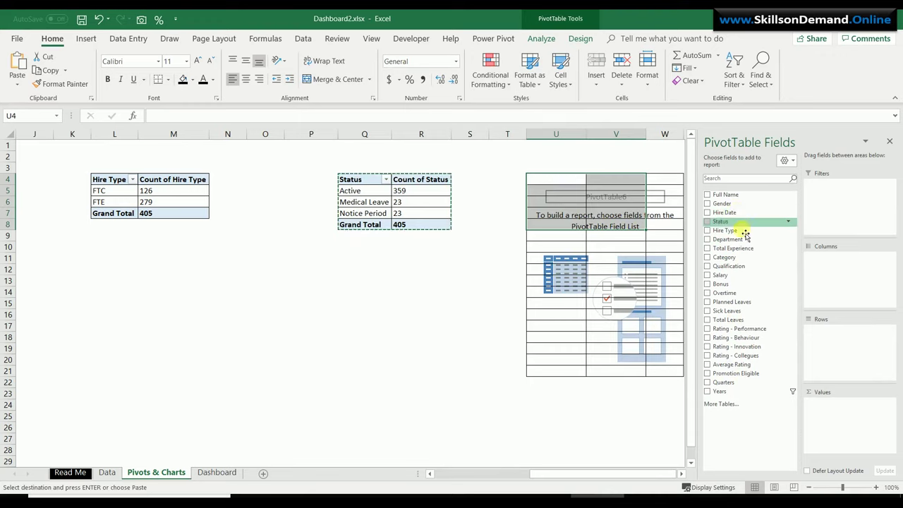
pyautogui.moveTo(741, 257); pyautogui.dragTo(835, 337)
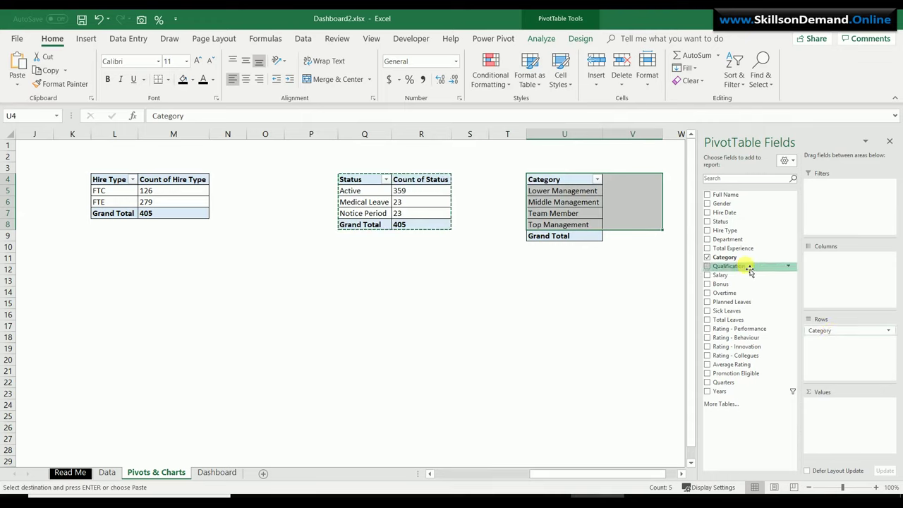
pyautogui.moveTo(745, 261); pyautogui.dragTo(848, 415)
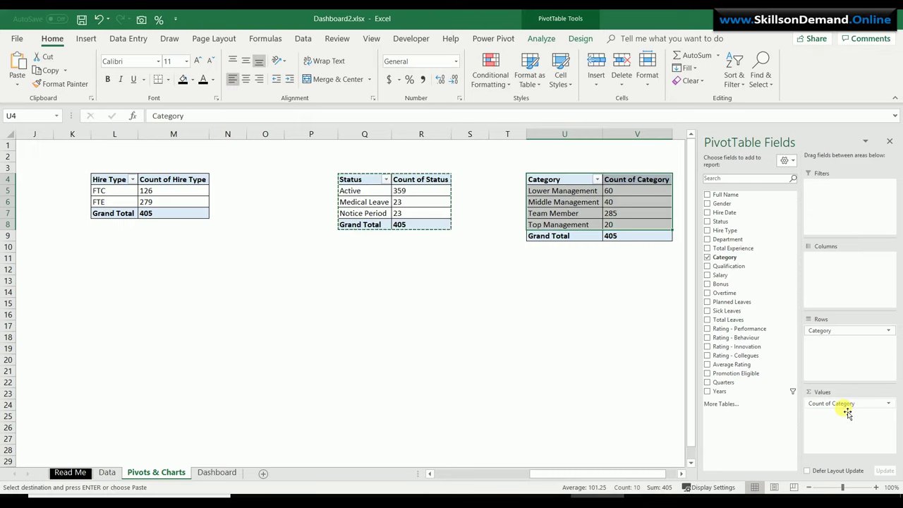
pyautogui.click(564, 201)
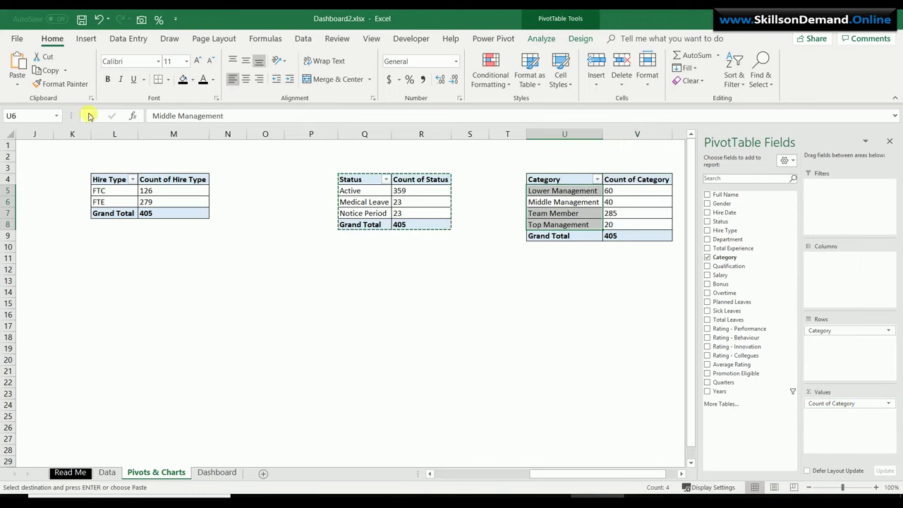
# Insert a clustered bar PivotChart of the Category pivot and move it below the pivots
pyautogui.click(86, 39)
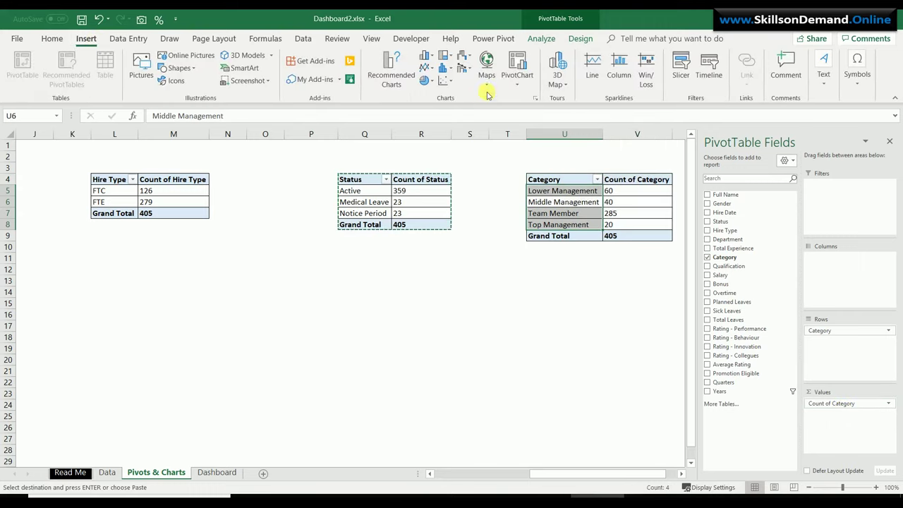
pyautogui.click(535, 98)
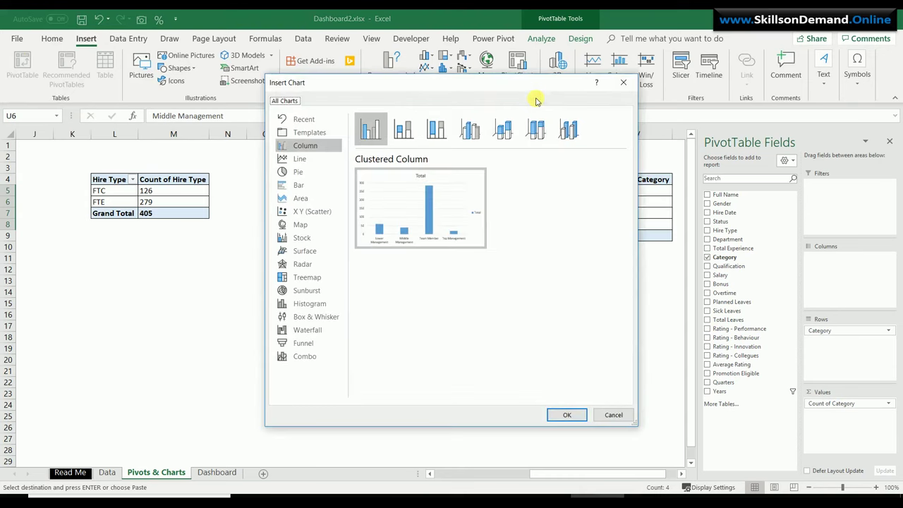
pyautogui.click(297, 185)
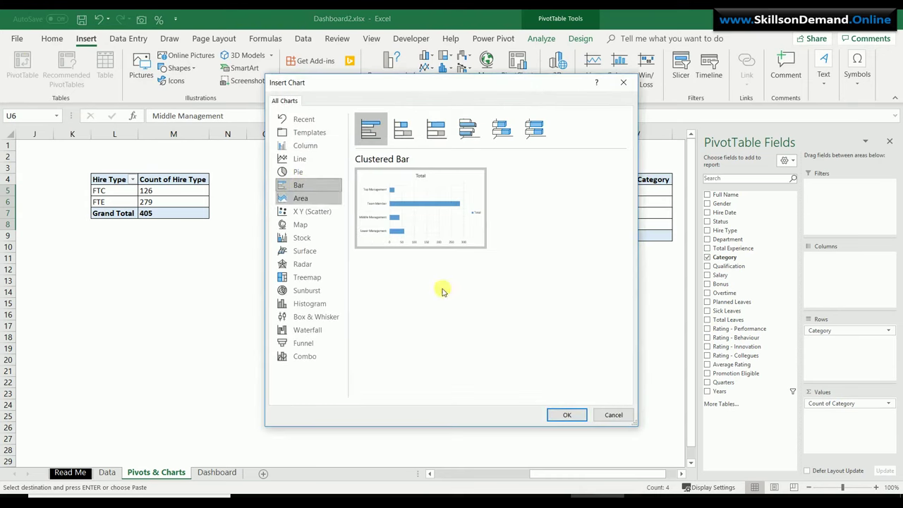
pyautogui.click(568, 417)
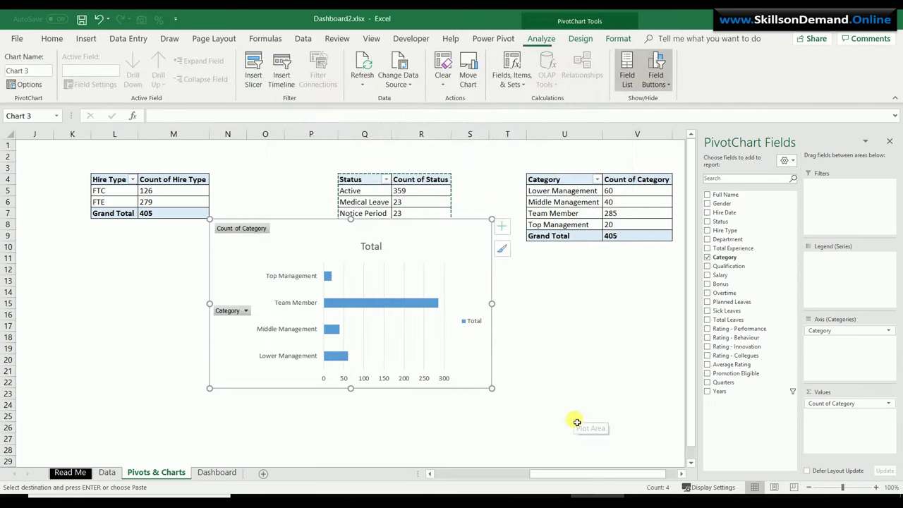
pyautogui.moveTo(482, 238); pyautogui.dragTo(498, 275)
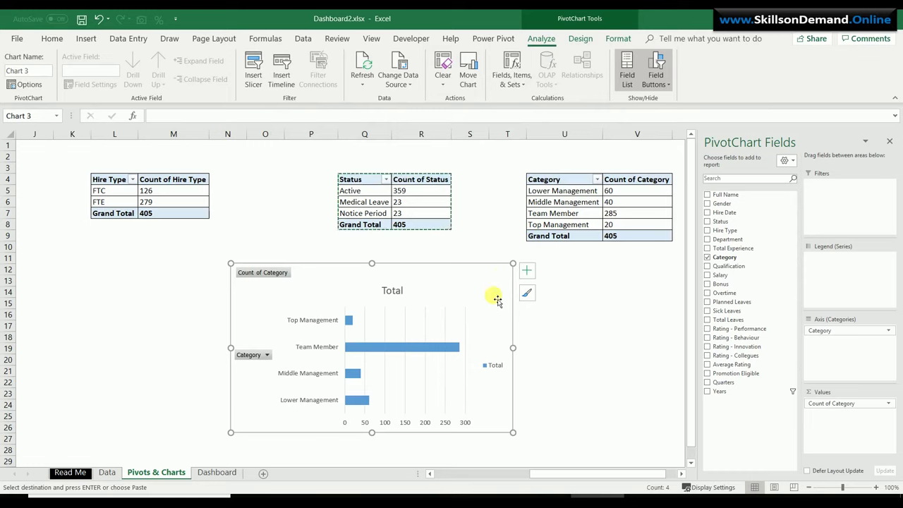
# Delete the chart's legend, gridlines and value axis, and hide its field buttons
pyautogui.click(495, 367)
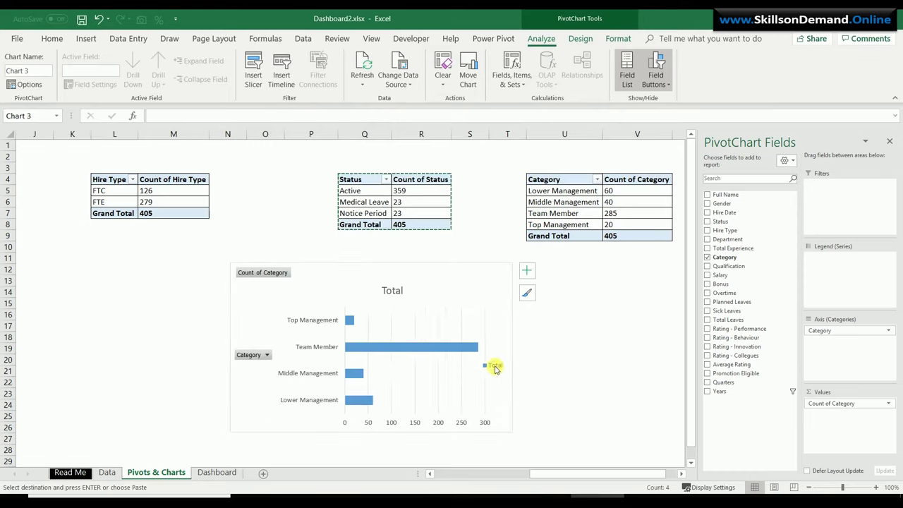
pyautogui.press('Delete')
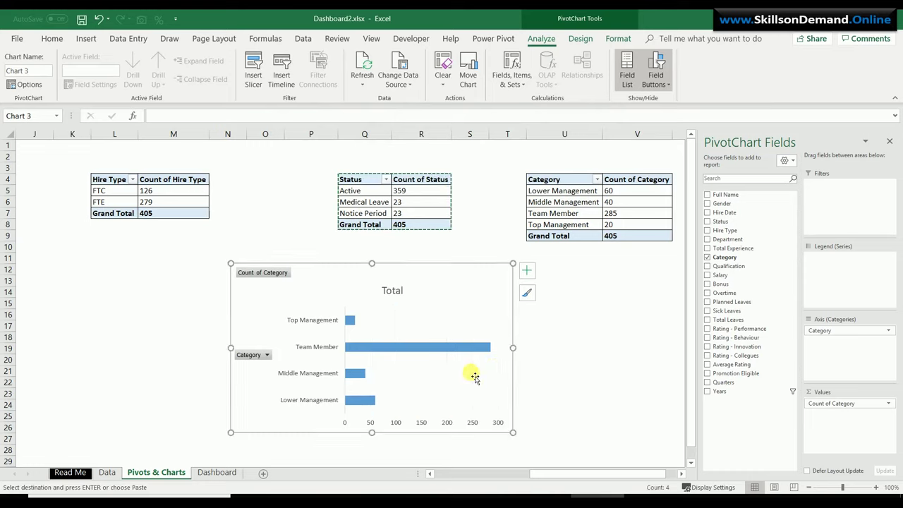
pyautogui.press('Delete')
pyautogui.click(475, 425)
pyautogui.press('Delete')
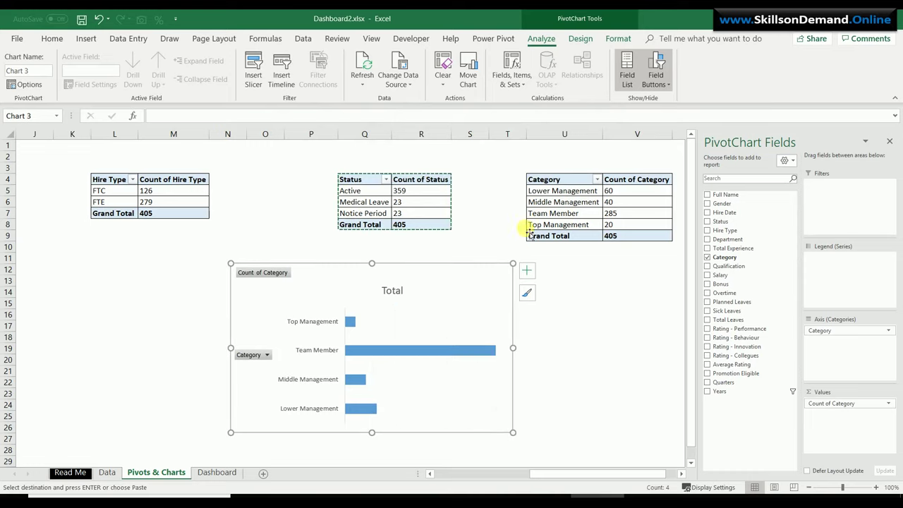
pyautogui.click(658, 63)
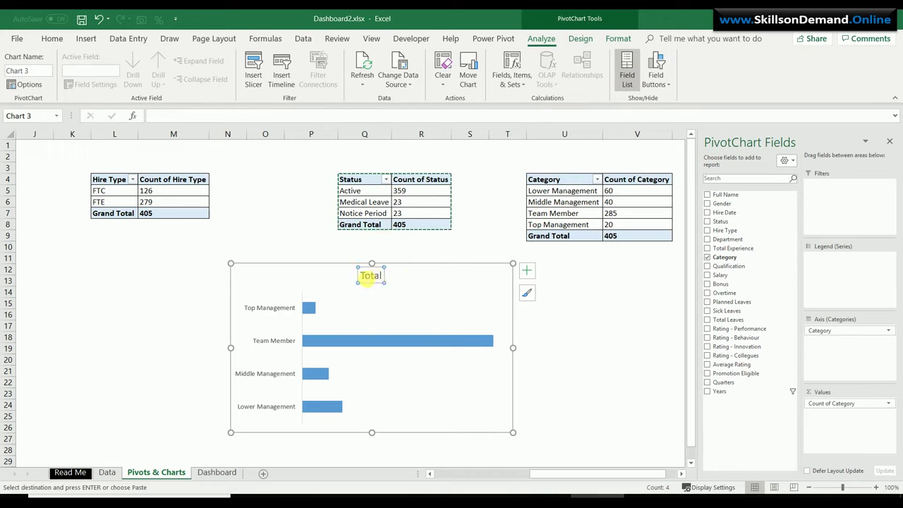
# Retitle the chart 'Employee Designation'
pyautogui.moveTo(360, 276); pyautogui.dragTo(393, 281)
pyautogui.write('E')
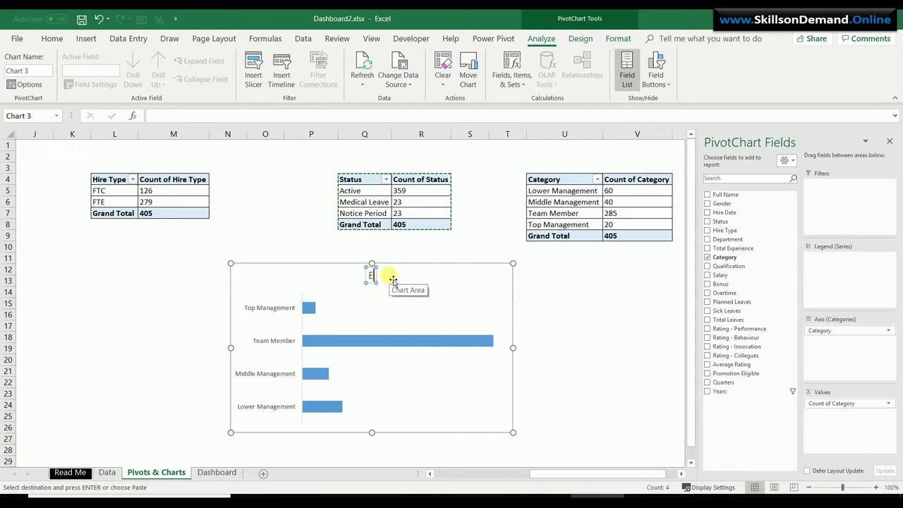
pyautogui.write('mployee D')
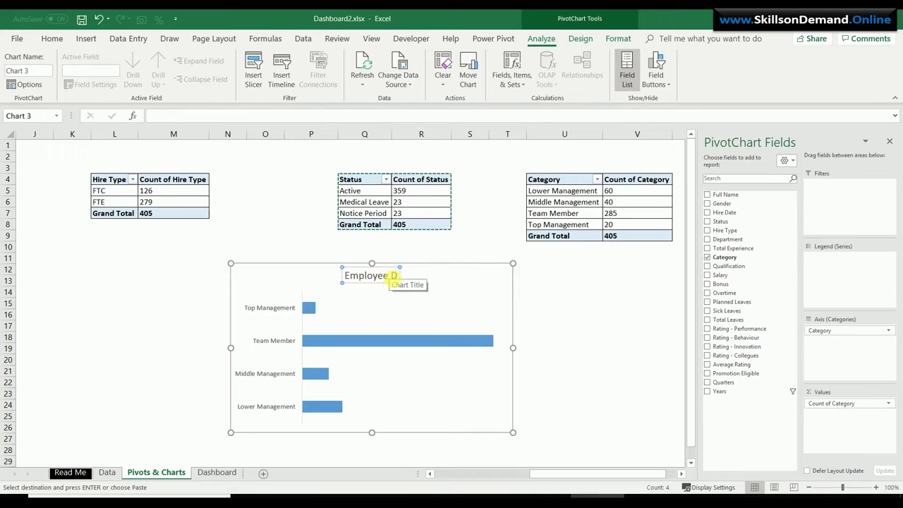
pyautogui.write('esignat')
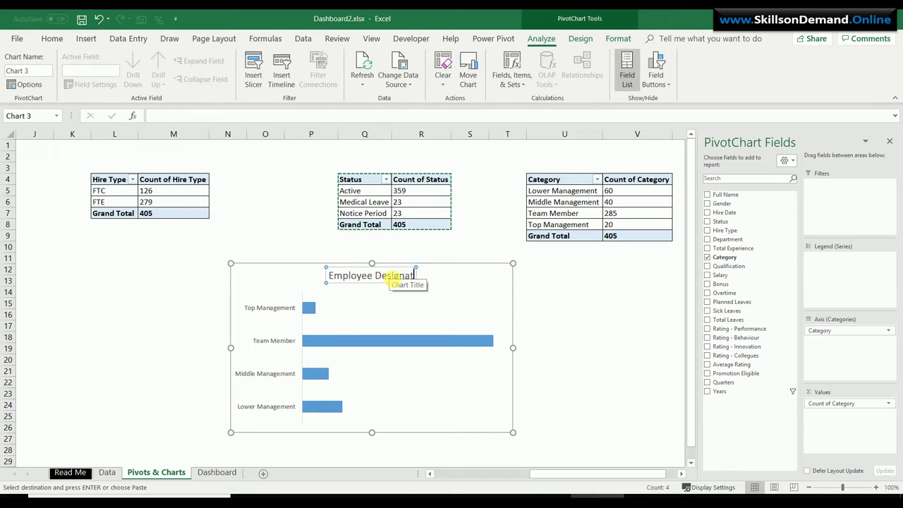
pyautogui.write('ion')
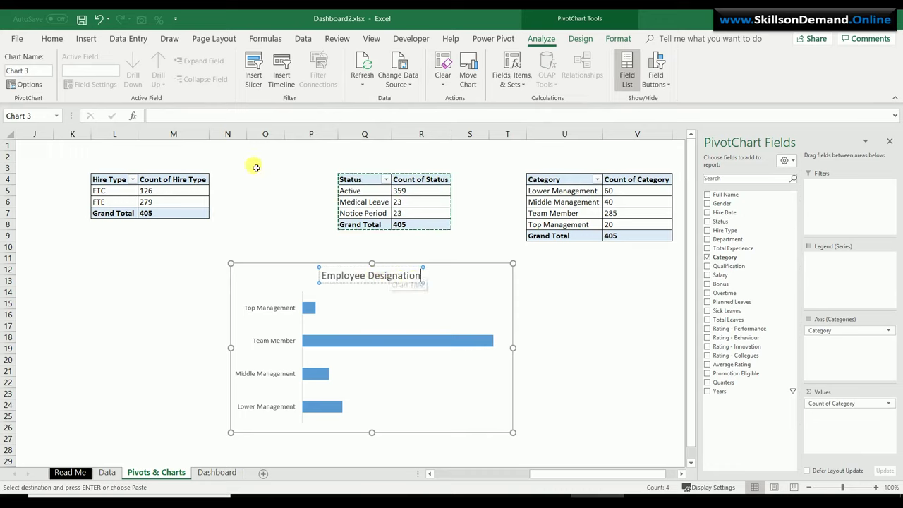
pyautogui.click(556, 301)
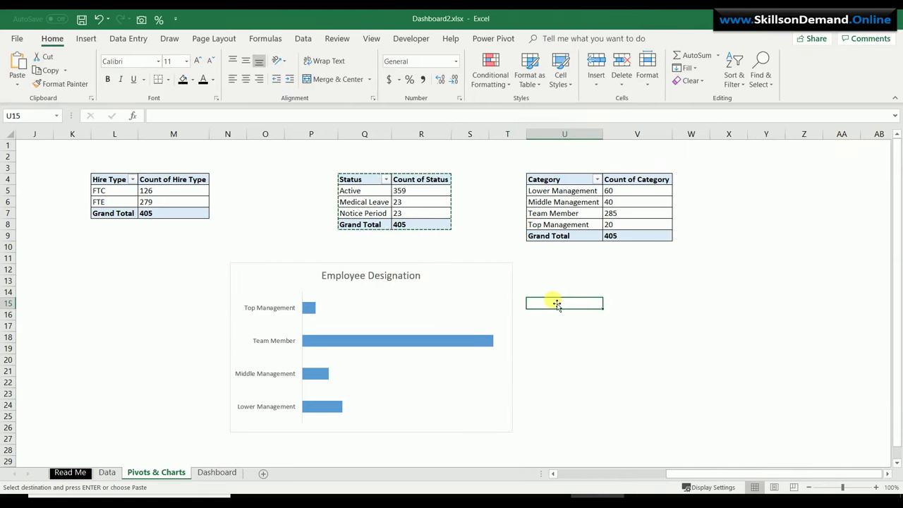
# Fill the Employee Designation bars green and remove their outline
pyautogui.click(326, 344)
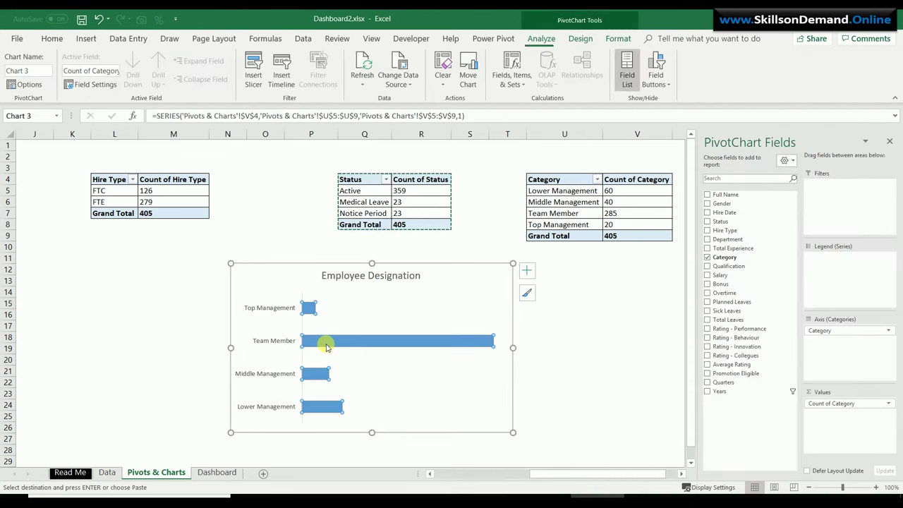
pyautogui.click(53, 39)
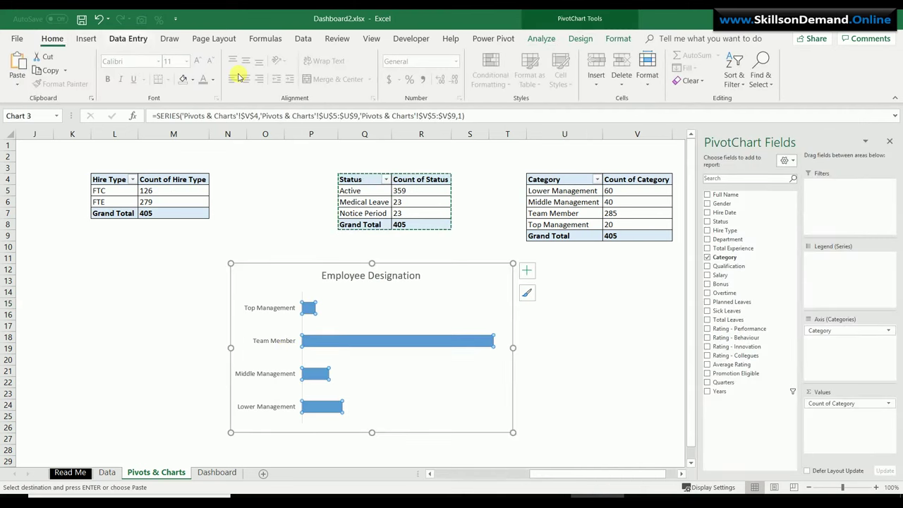
pyautogui.click(193, 79)
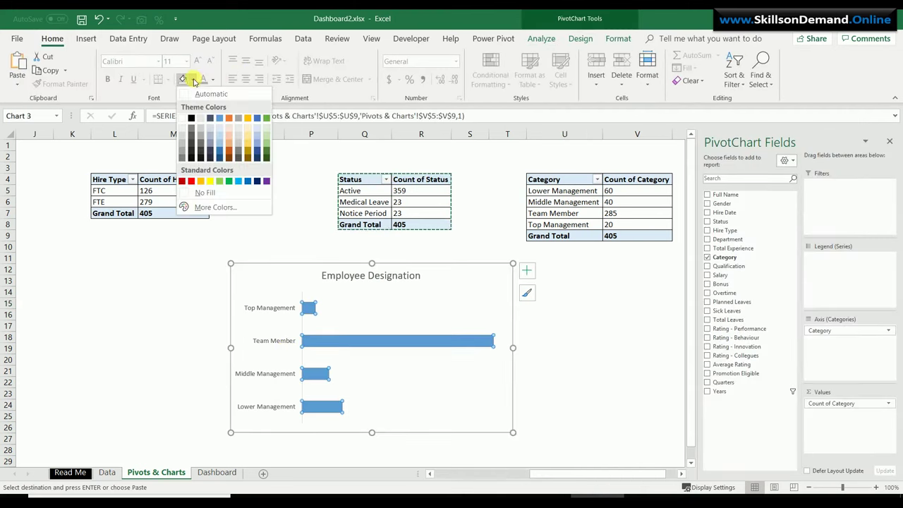
pyautogui.click(229, 181)
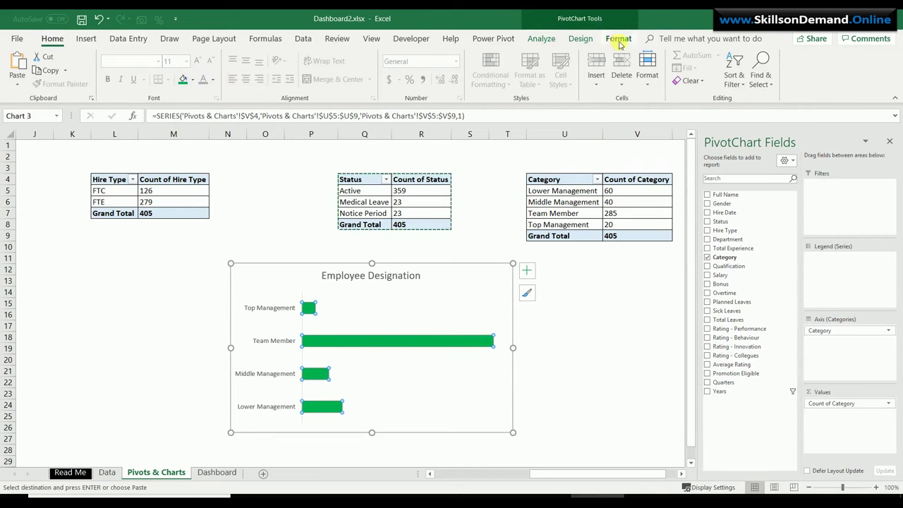
pyautogui.click(618, 39)
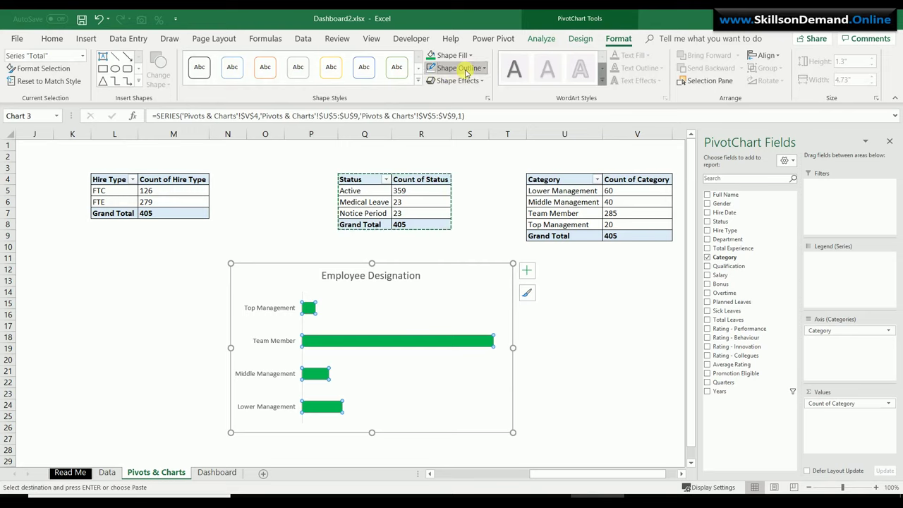
pyautogui.click(464, 70)
pyautogui.click(460, 181)
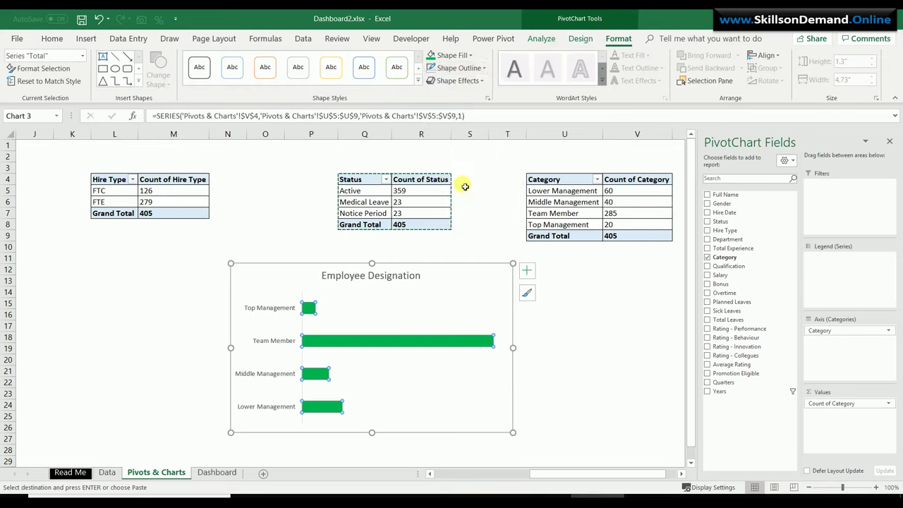
# Recolour the category labels, make them bold and larger, and bold the chart title
pyautogui.click(272, 307)
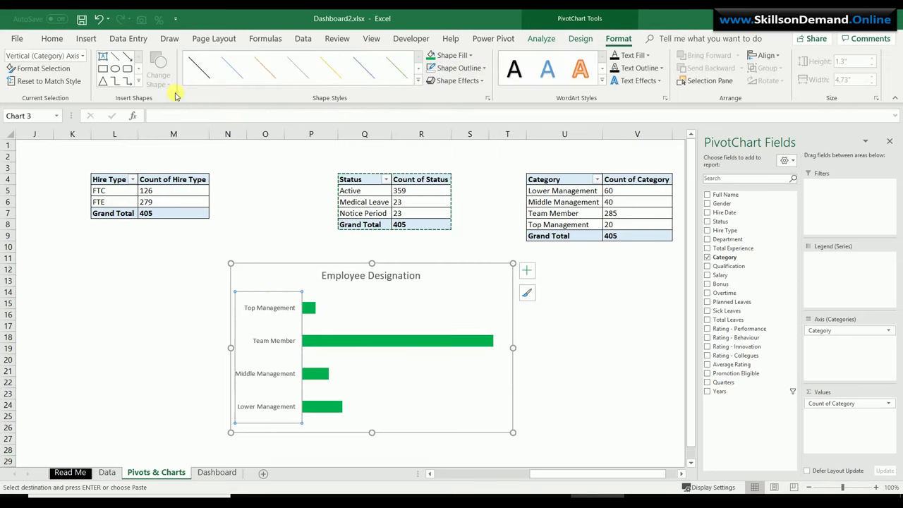
pyautogui.click(57, 40)
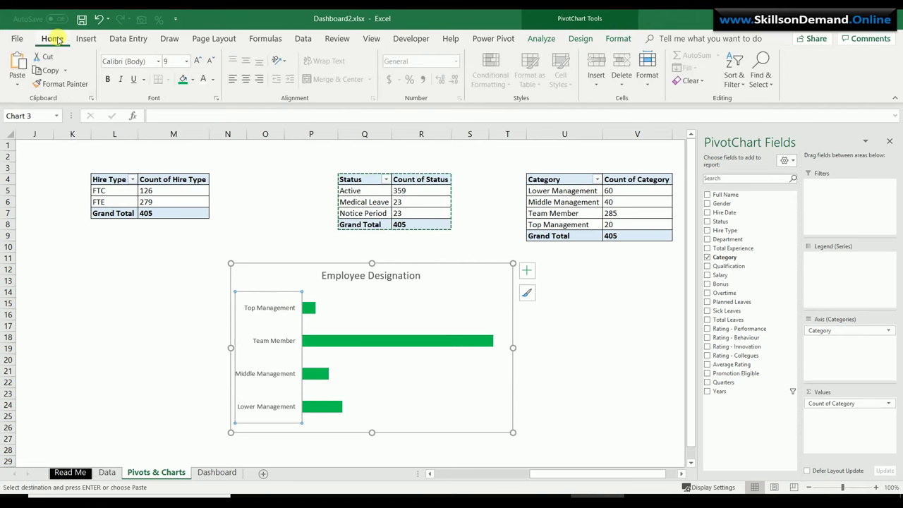
pyautogui.click(213, 79)
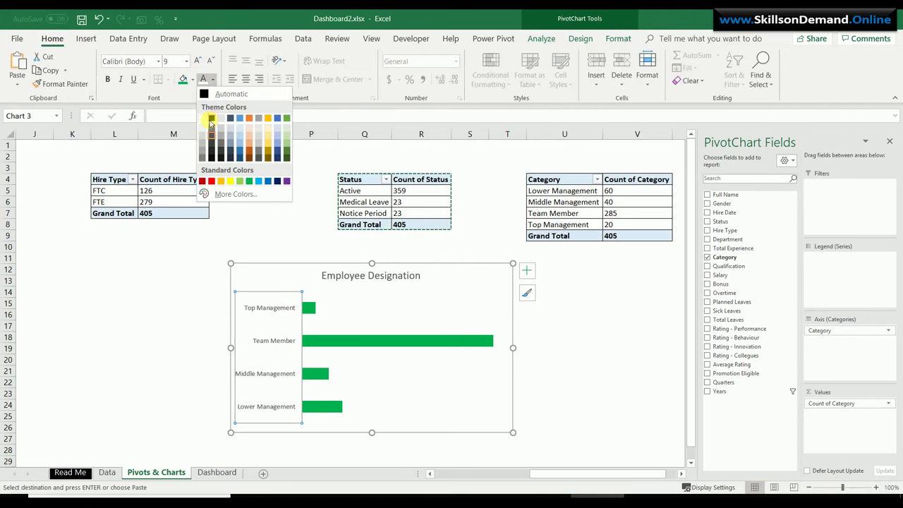
pyautogui.click(211, 118)
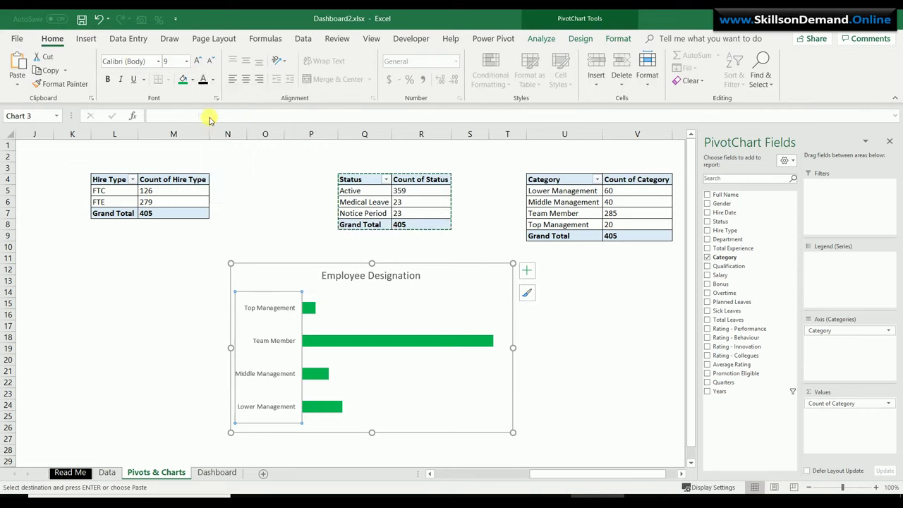
pyautogui.click(112, 79)
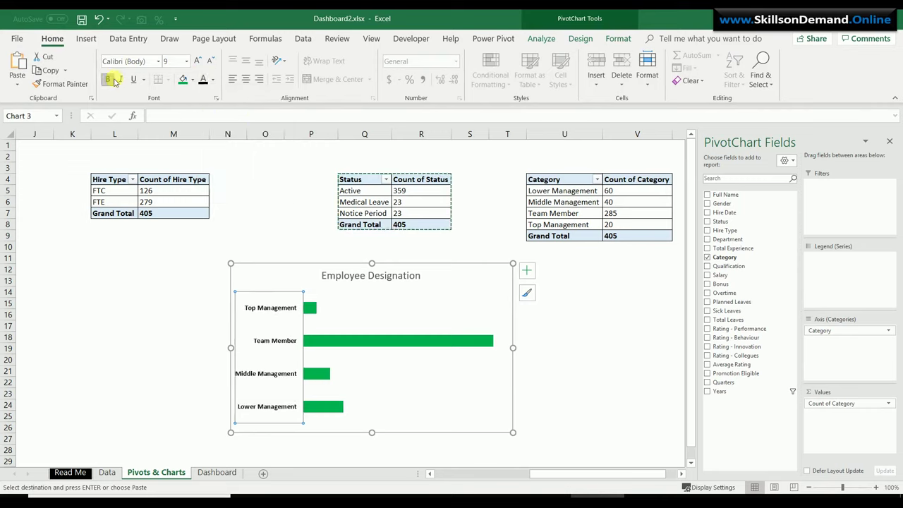
pyautogui.click(198, 64)
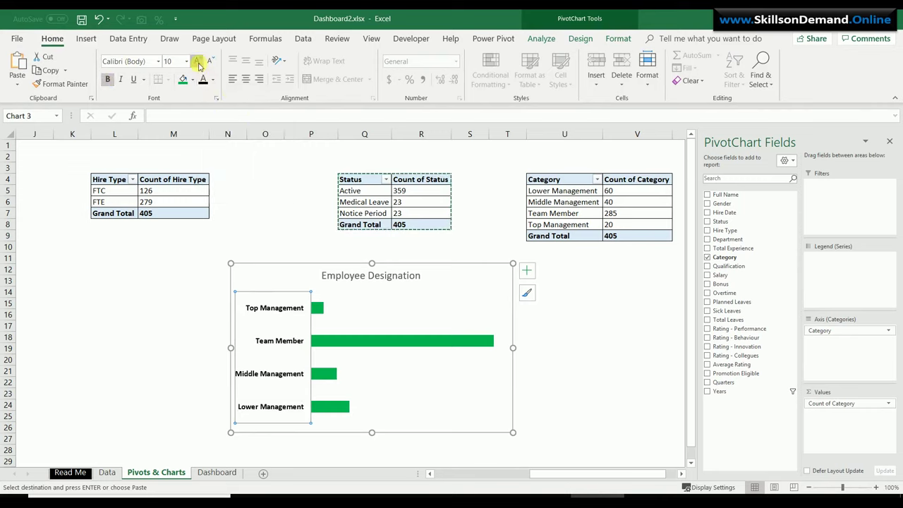
pyautogui.click(370, 278)
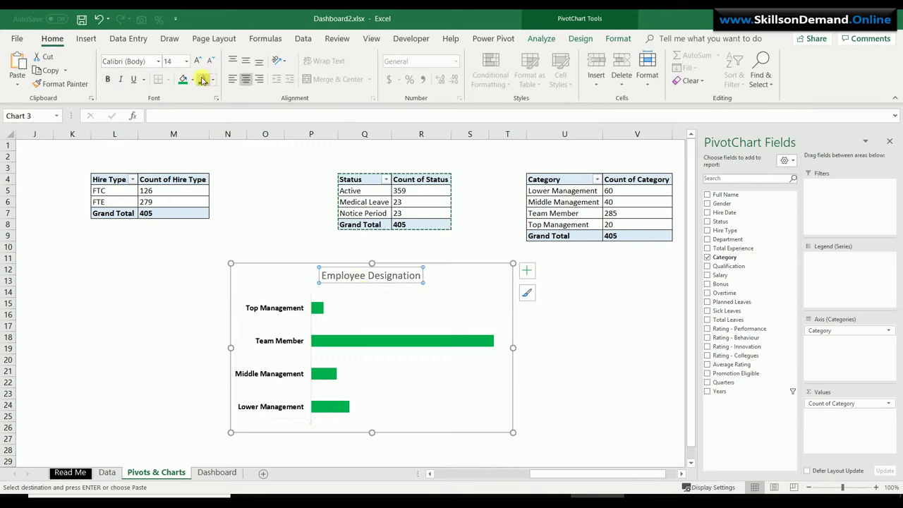
pyautogui.click(108, 80)
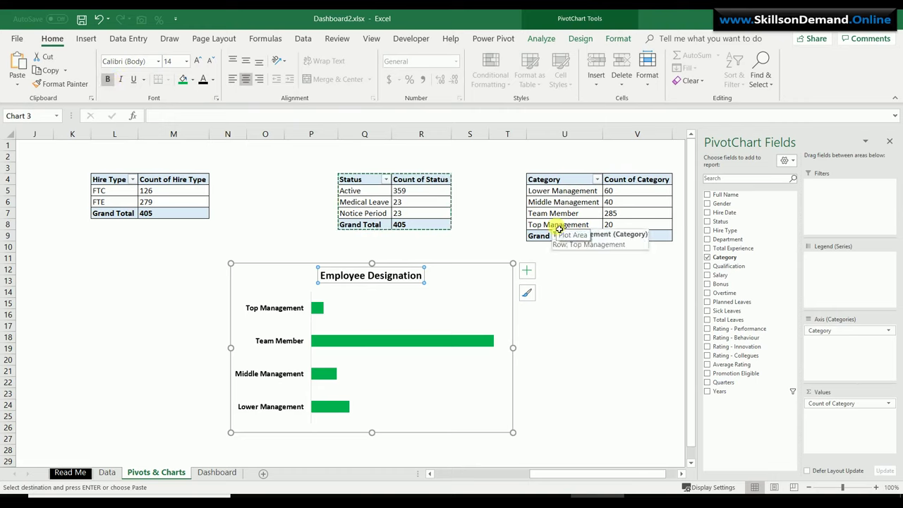
# Add value labels to the bars and give them a rounded callout shape
pyautogui.click(473, 345)
pyautogui.rightClick(473, 344)
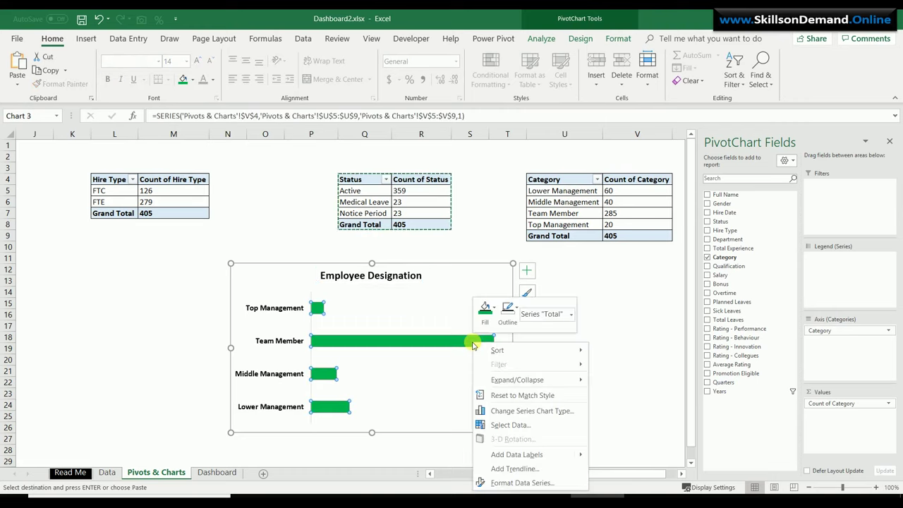
pyautogui.click(534, 456)
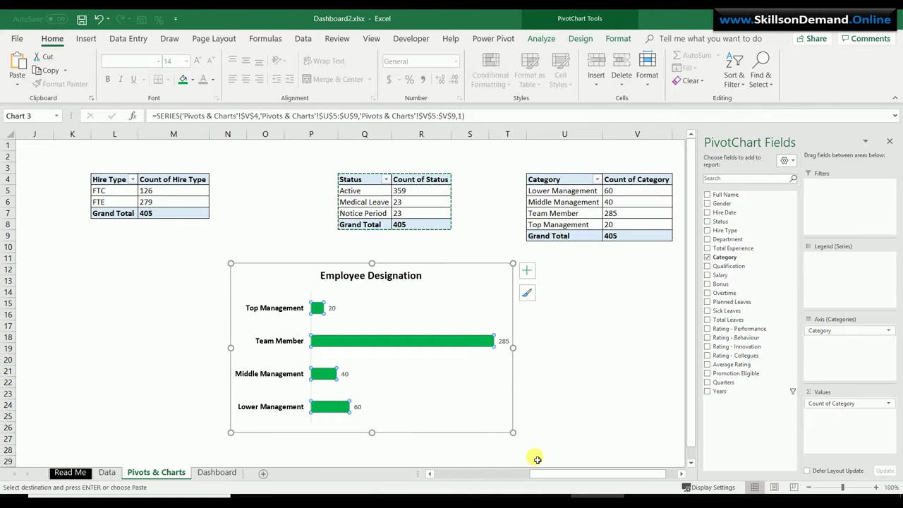
pyautogui.click(507, 343)
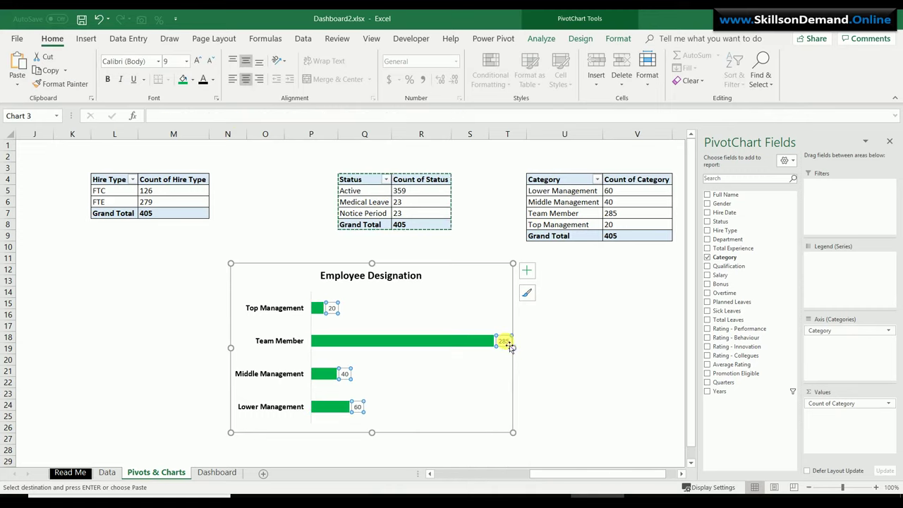
pyautogui.rightClick(507, 343)
pyautogui.moveTo(600, 452)
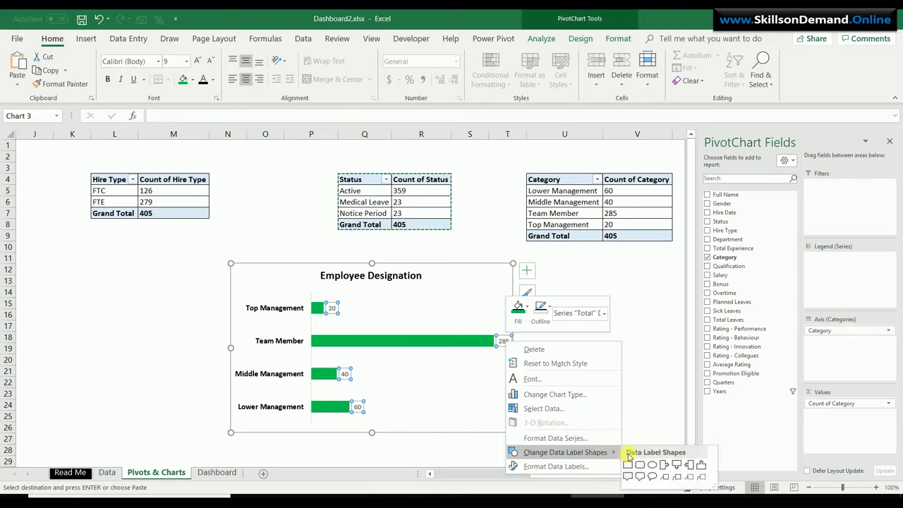
pyautogui.click(640, 464)
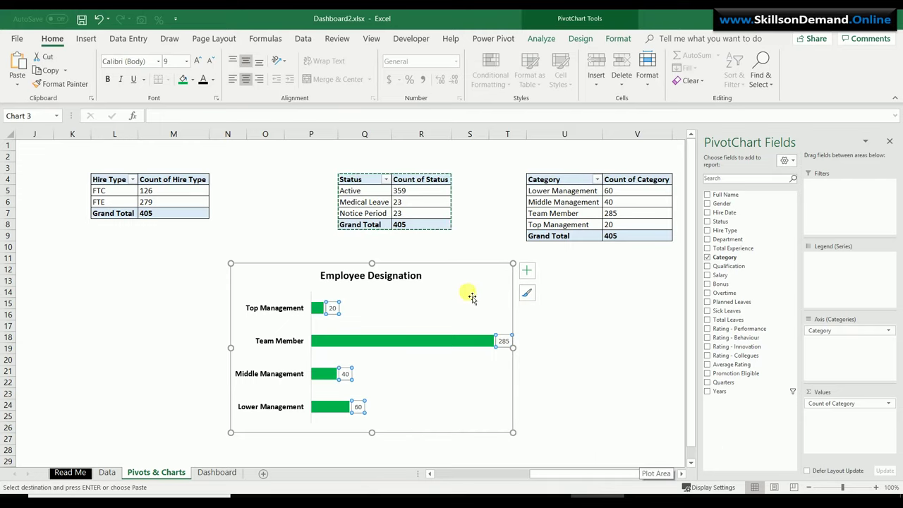
# Make the data labels bold and enlarge them to 10.5 pt
pyautogui.click(204, 80)
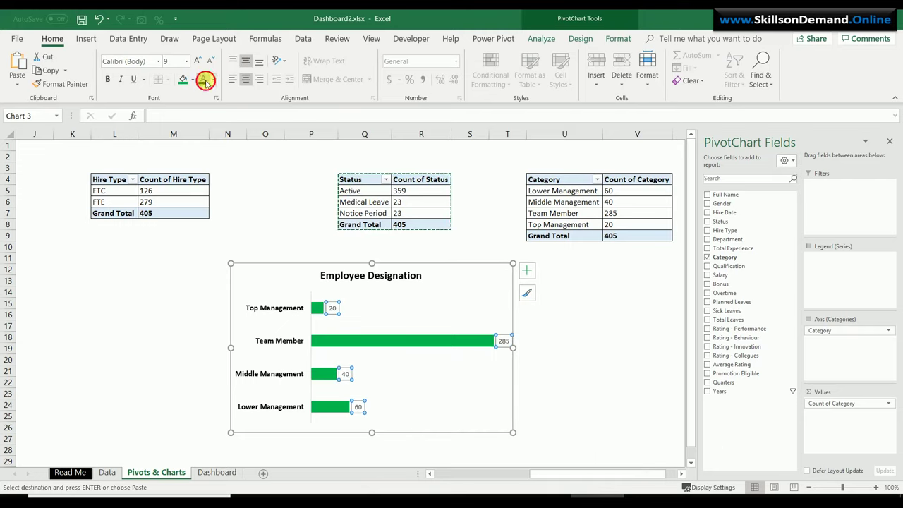
pyautogui.click(108, 79)
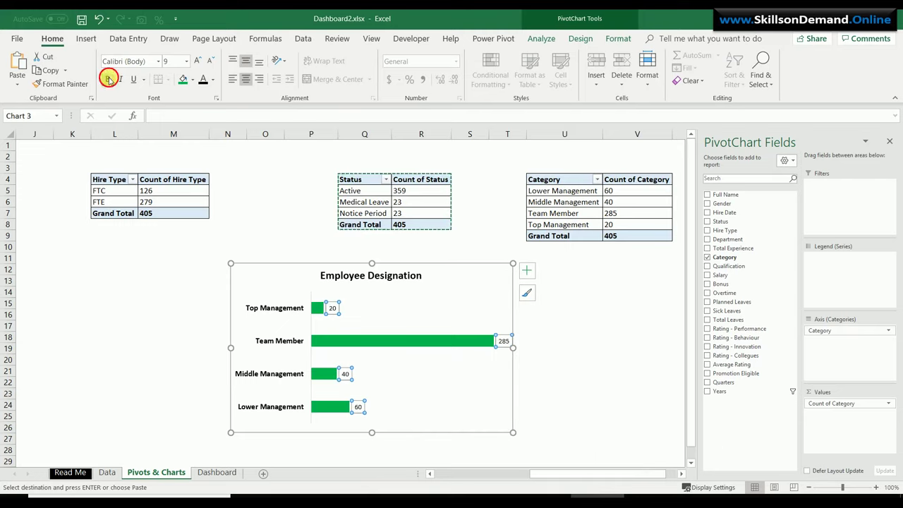
pyautogui.click(197, 61)
pyautogui.click(196, 62)
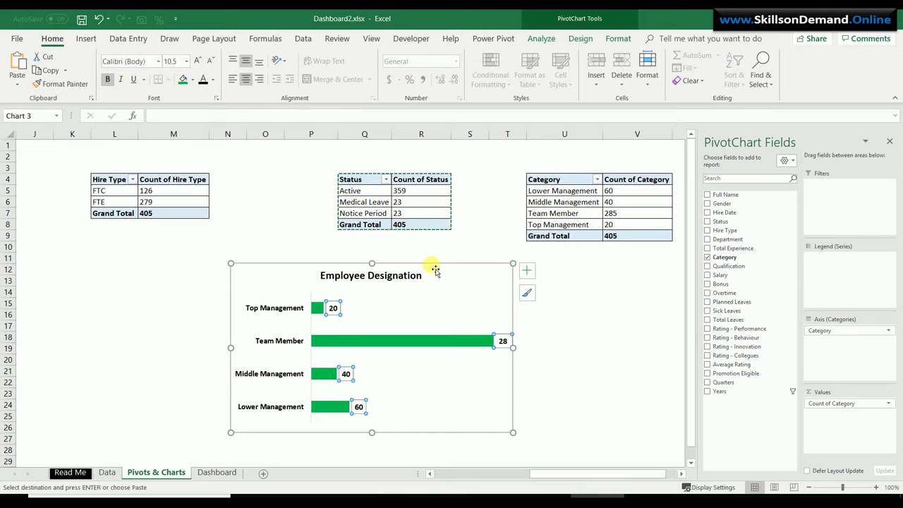
pyautogui.click(556, 361)
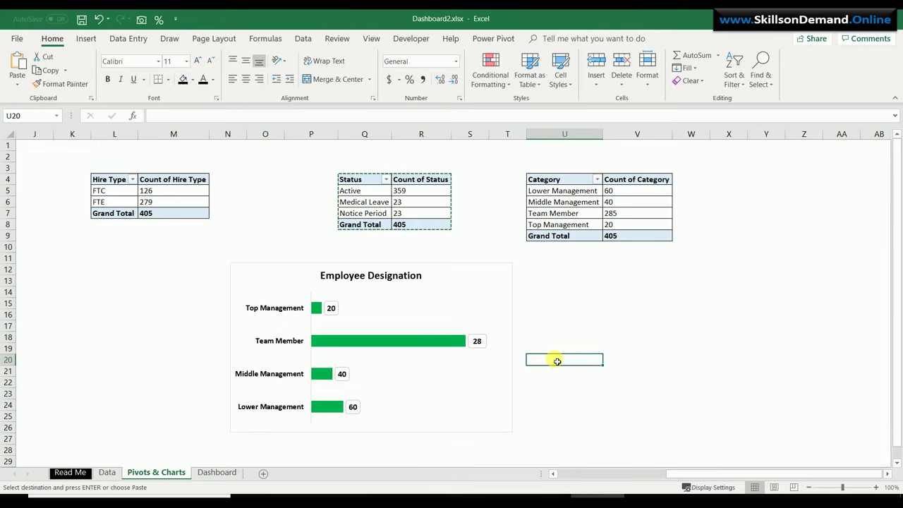
pyautogui.click(505, 297)
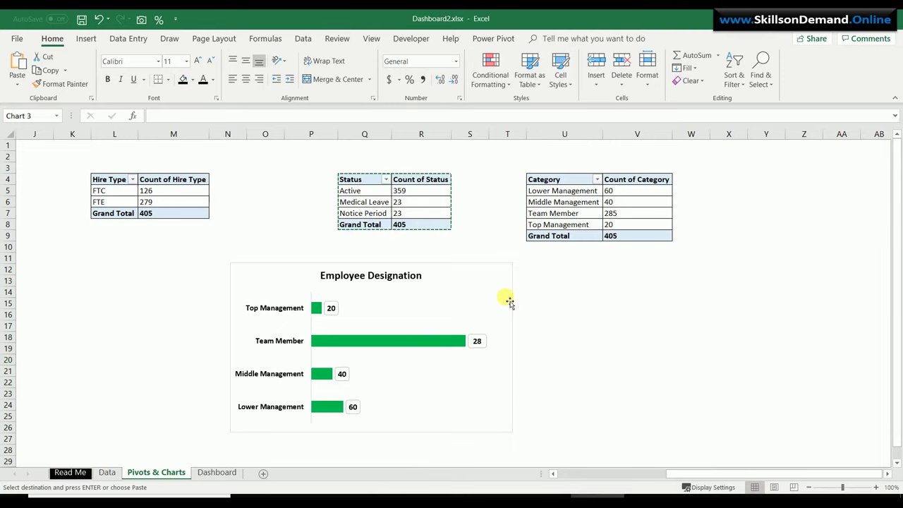
# Cut the Employee Designation chart and paste it at cell G1 on the Dashboard sheet
pyautogui.hotkey('ctrl', 'x')
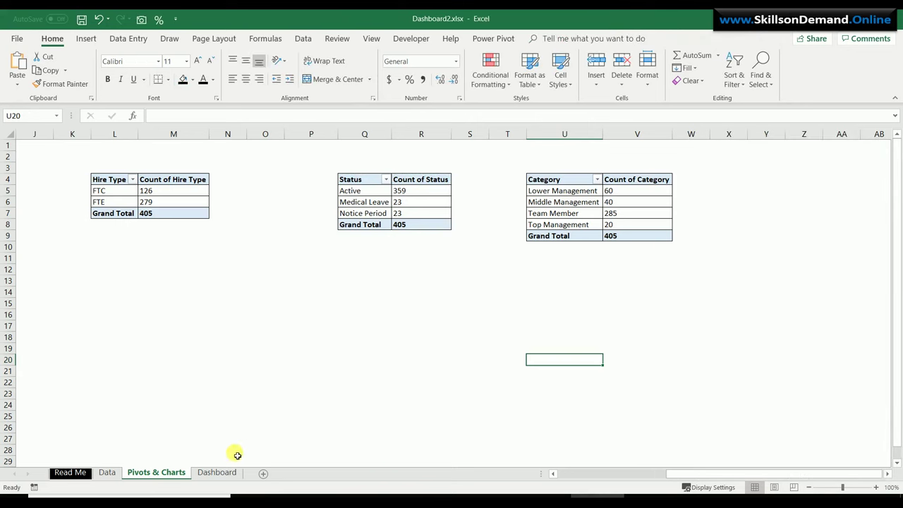
pyautogui.click(228, 473)
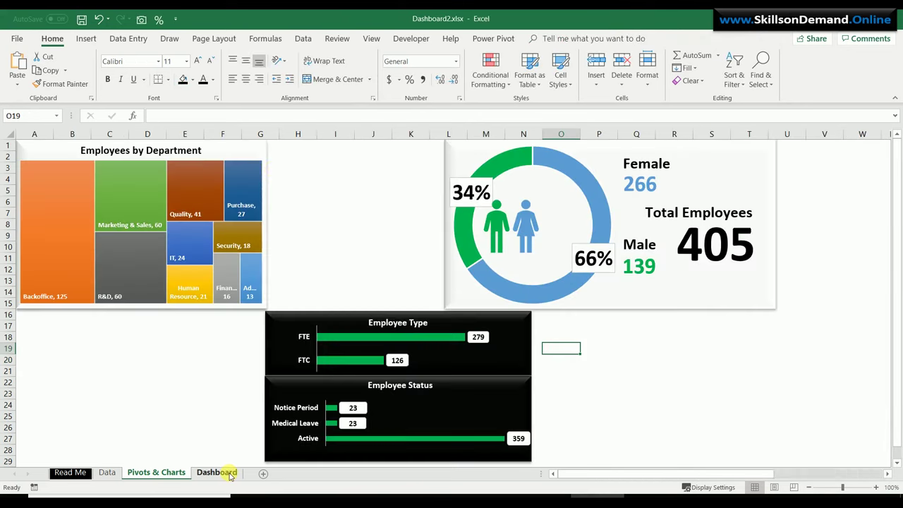
pyautogui.click(275, 146)
pyautogui.hotkey('ctrl', 'v')
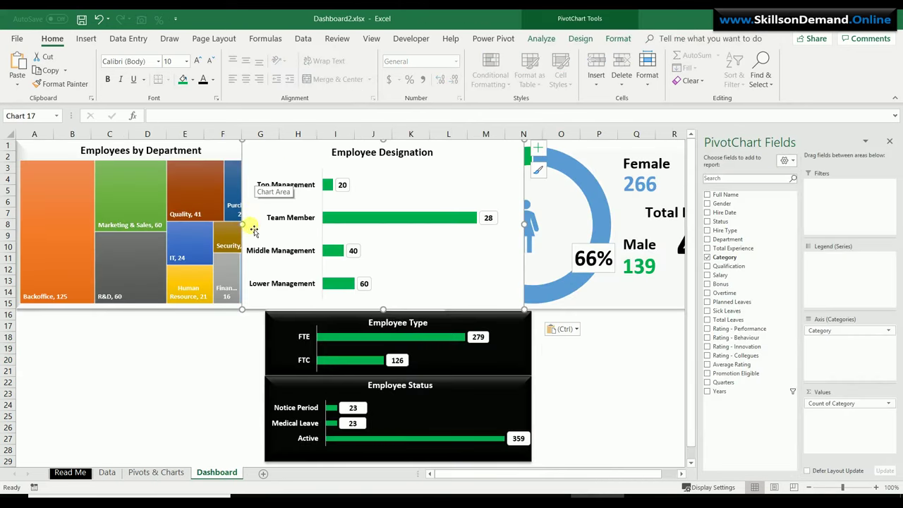
# Narrow the chart to fit between the treemap and gender donut, nudging it into place
pyautogui.moveTo(261, 232); pyautogui.dragTo(268, 225)
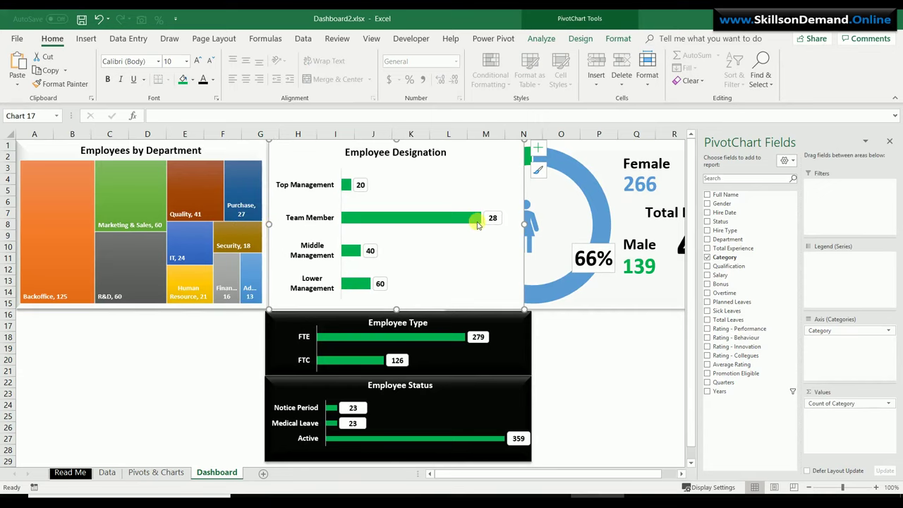
pyautogui.moveTo(529, 227); pyautogui.dragTo(447, 230)
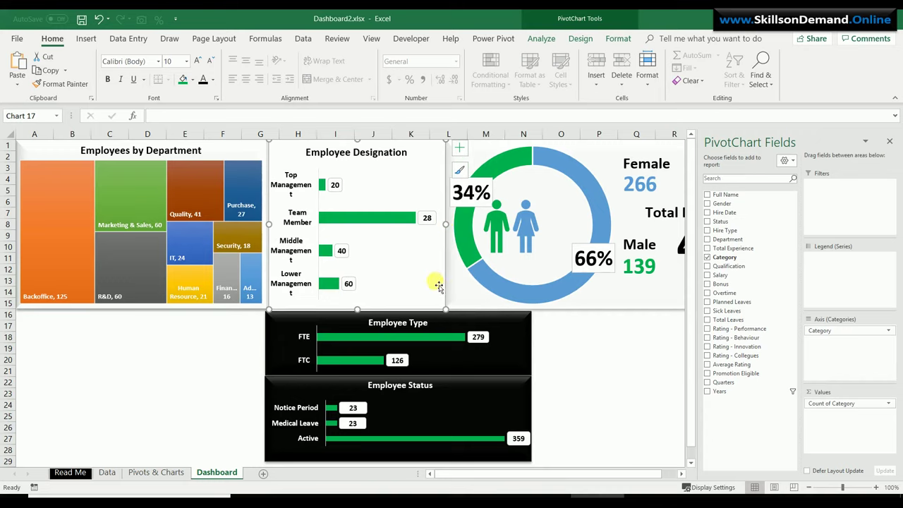
pyautogui.press('Down')
pyautogui.press('Down')
pyautogui.press('Left')
pyautogui.press('Left')
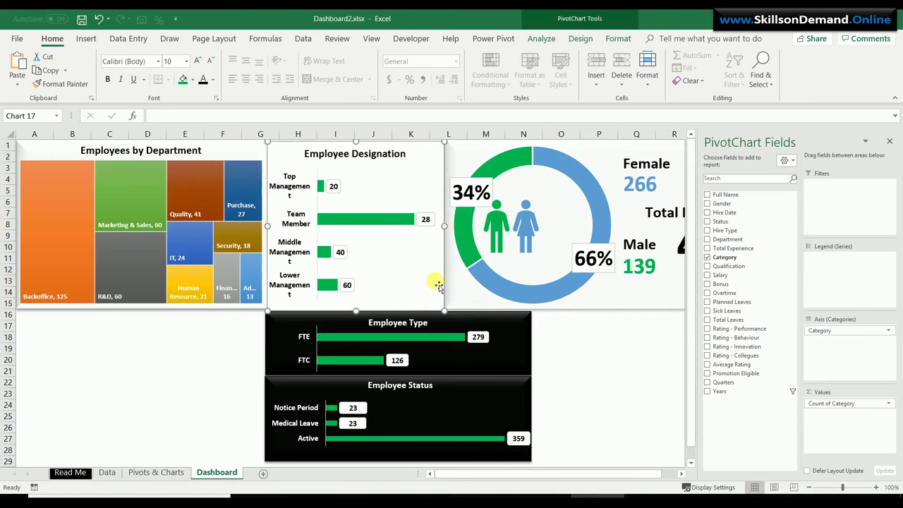
pyautogui.click(573, 373)
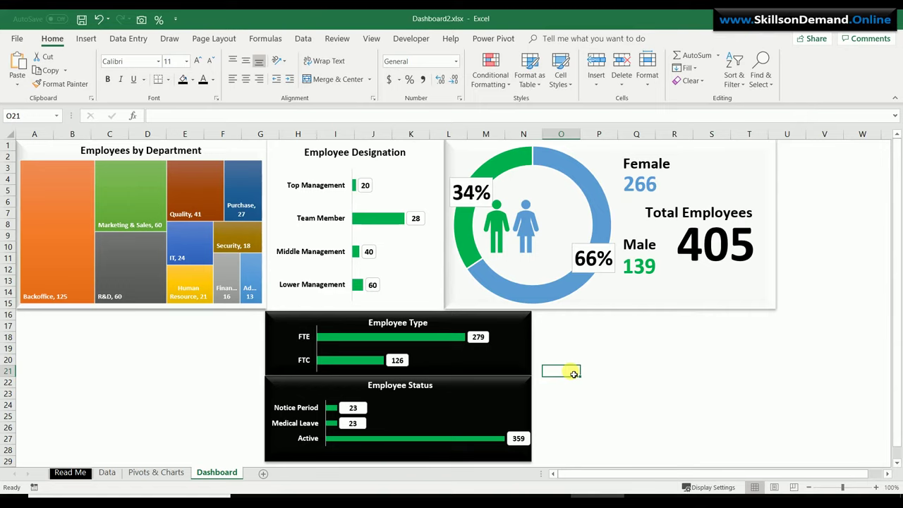
# Draw a rectangle covering the Employee Designation chart area
pyautogui.click(95, 42)
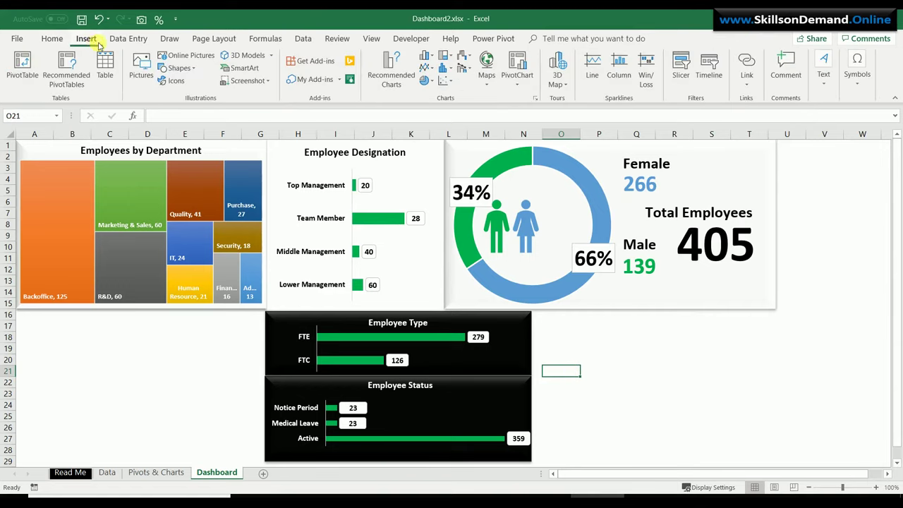
pyautogui.click(178, 68)
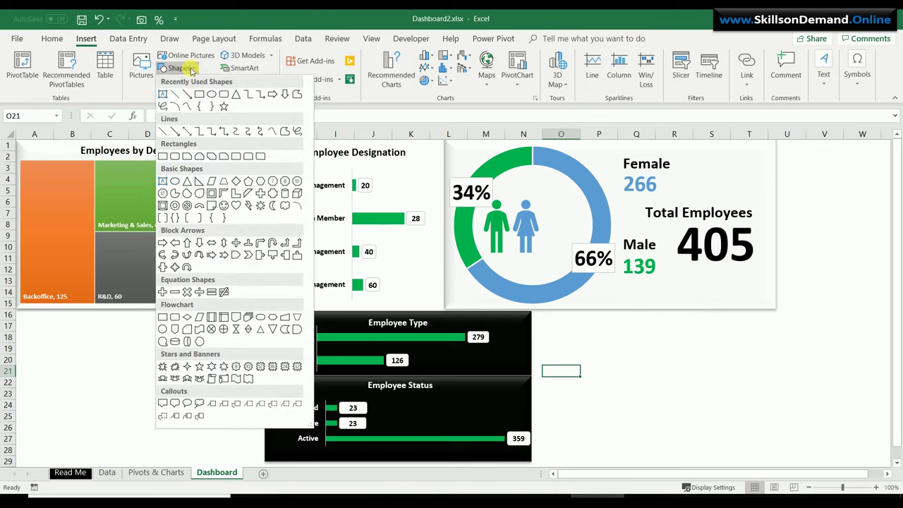
pyautogui.click(199, 95)
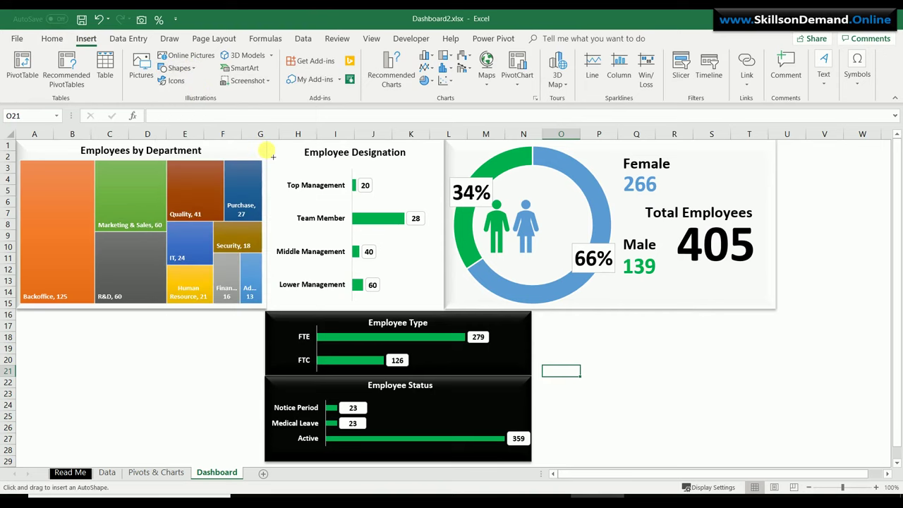
pyautogui.moveTo(271, 147)
pyautogui.mouseDown()
pyautogui.moveTo(292, 180)
pyautogui.moveTo(460, 309)
pyautogui.moveTo(439, 314)
pyautogui.moveTo(447, 315)
pyautogui.mouseUp()
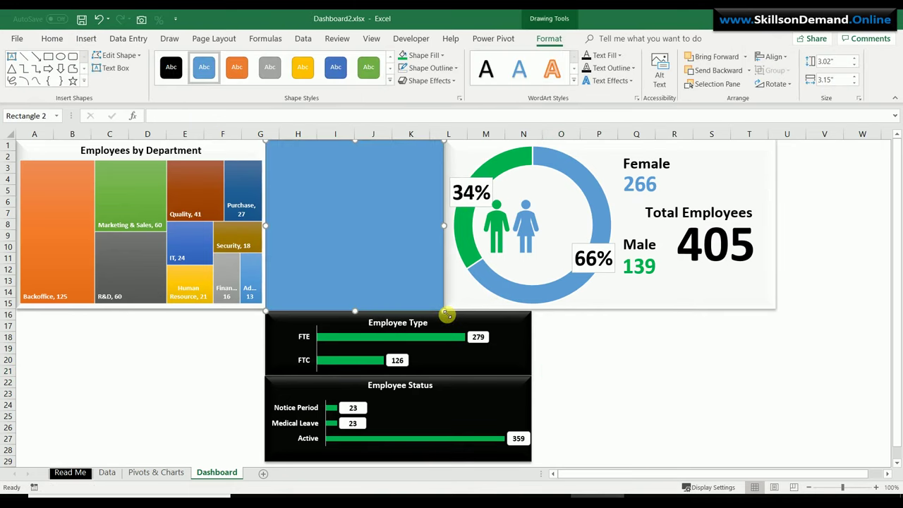
# Give the rectangle a preset bevel, white fill and no outline, and send it behind the chart
pyautogui.click(436, 81)
pyautogui.moveTo(434, 95)
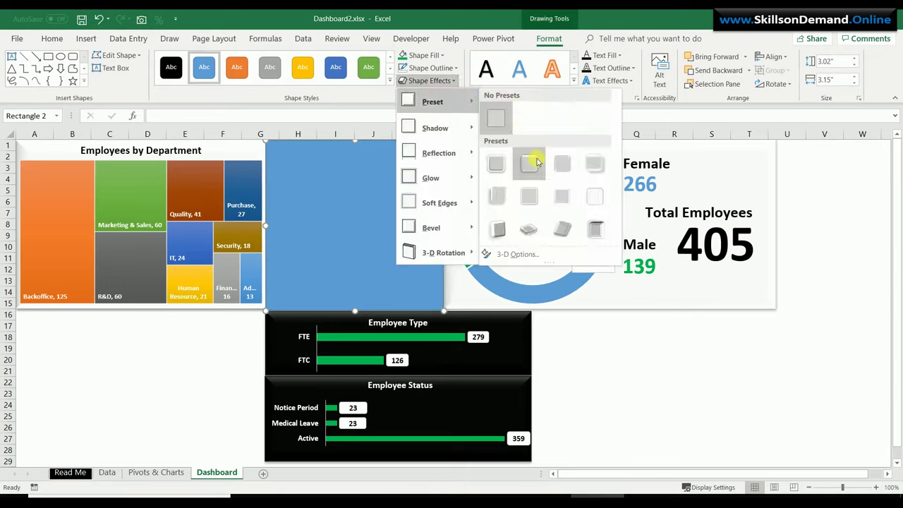
pyautogui.click(536, 159)
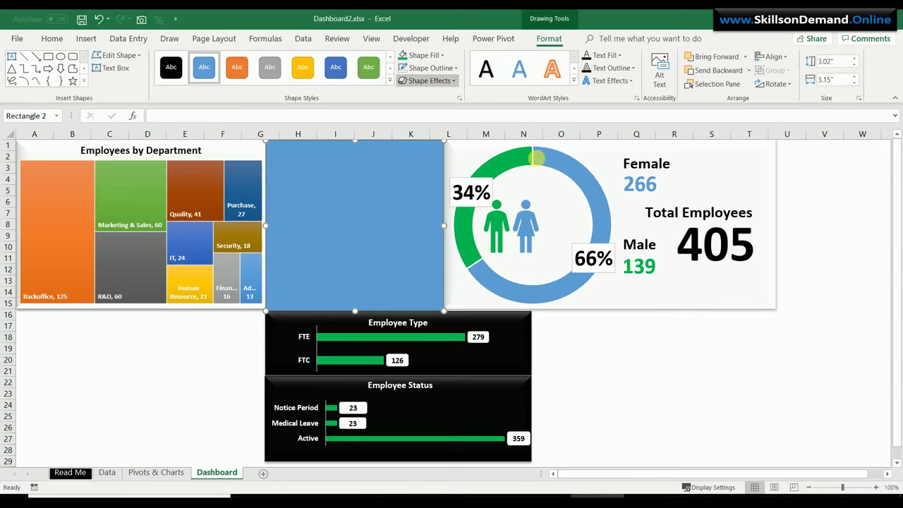
pyautogui.click(444, 56)
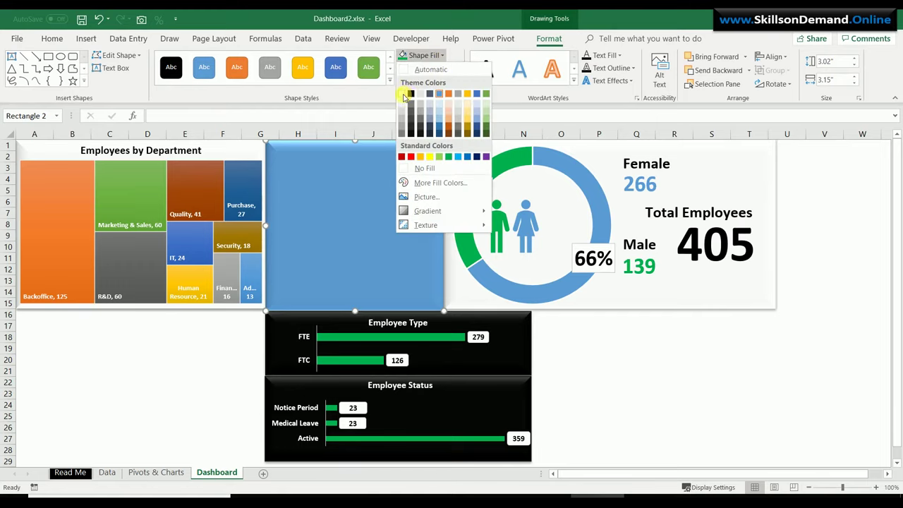
pyautogui.click(403, 96)
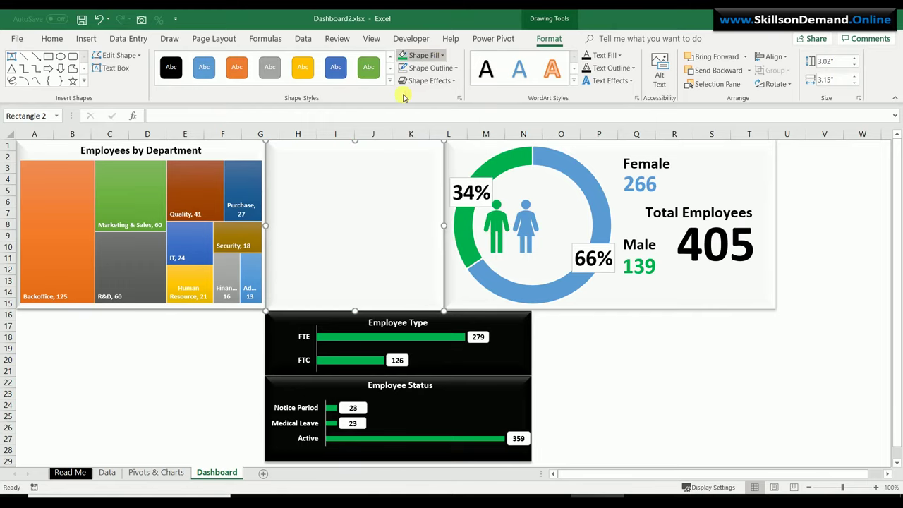
pyautogui.click(432, 69)
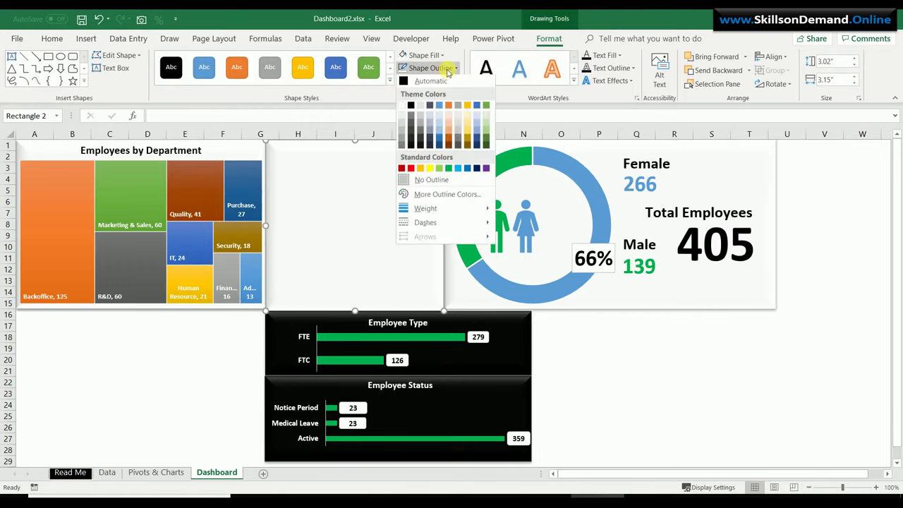
pyautogui.click(432, 182)
pyautogui.rightClick(381, 181)
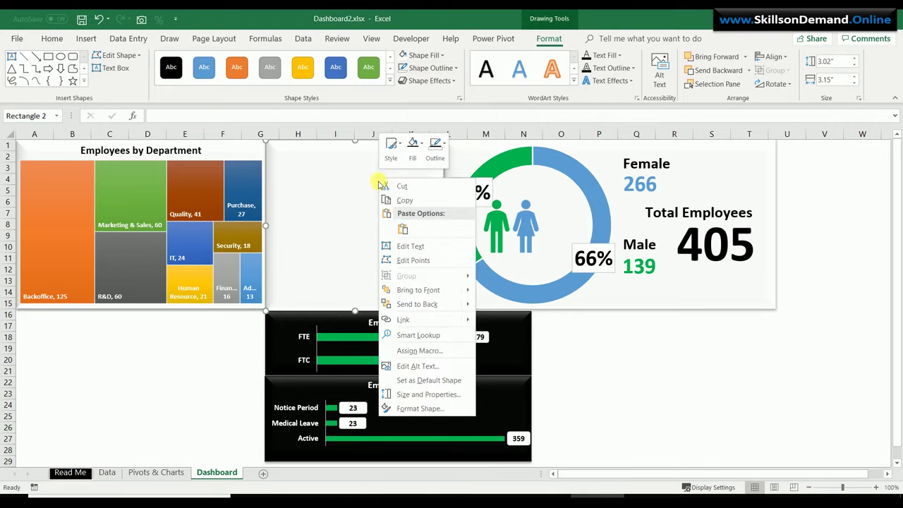
pyautogui.click(425, 311)
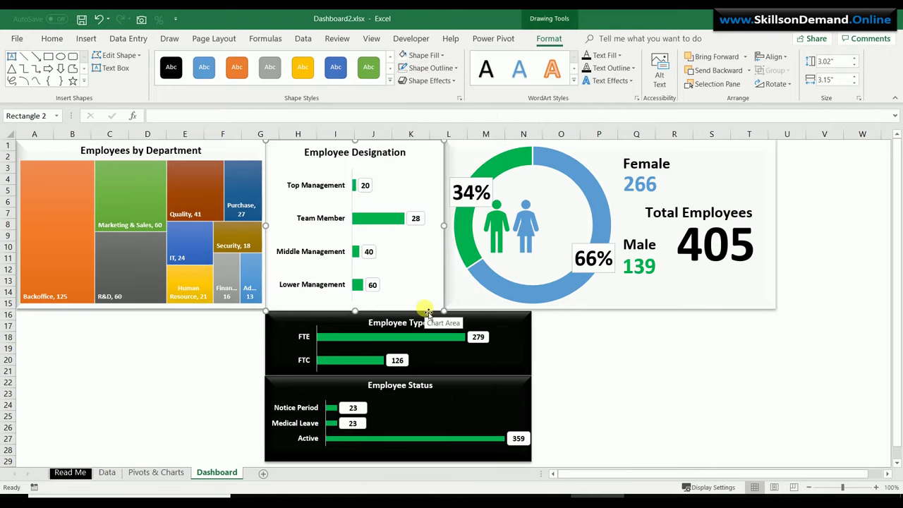
# Set the Employee Designation chart's fill to No Fill so the card shows through
pyautogui.click(441, 176)
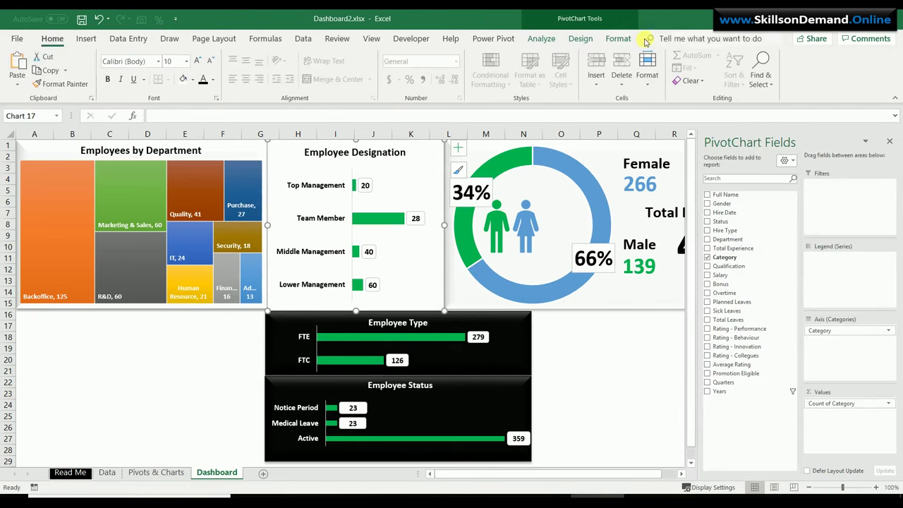
pyautogui.click(620, 39)
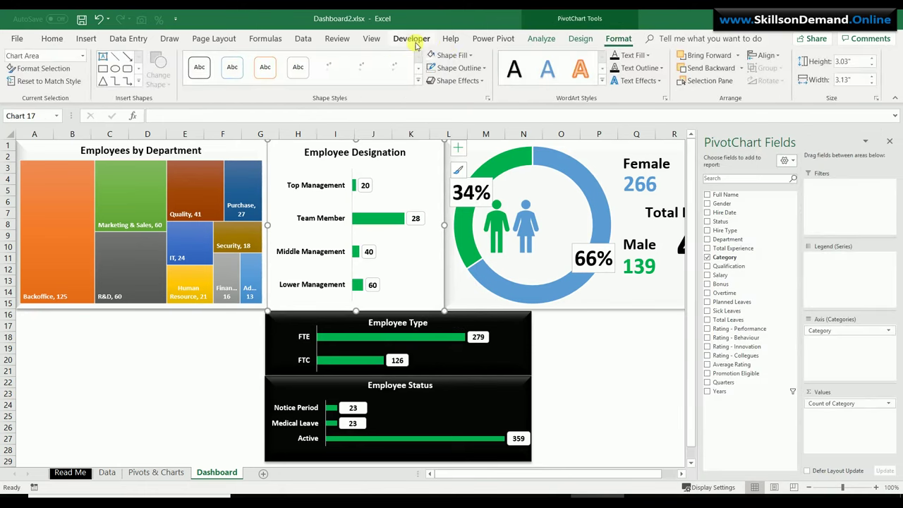
pyautogui.click(454, 55)
pyautogui.click(449, 168)
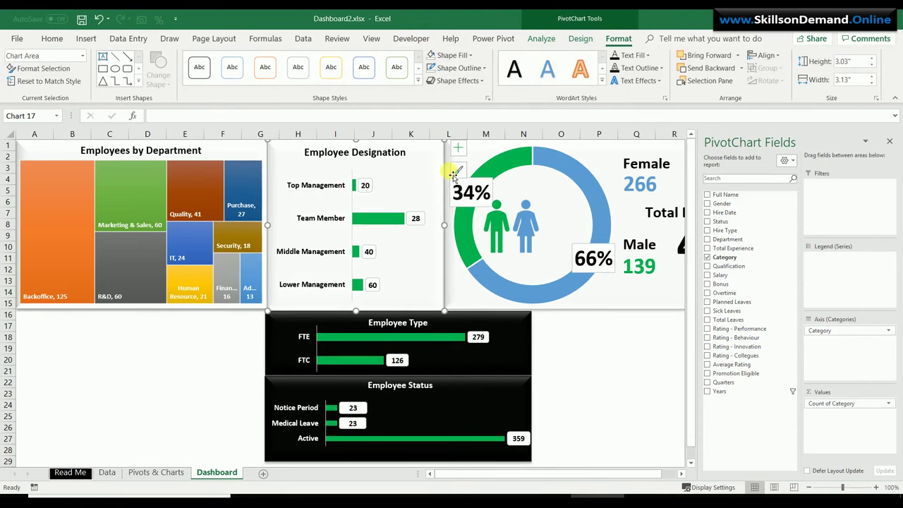
pyautogui.click(578, 401)
pyautogui.click(612, 427)
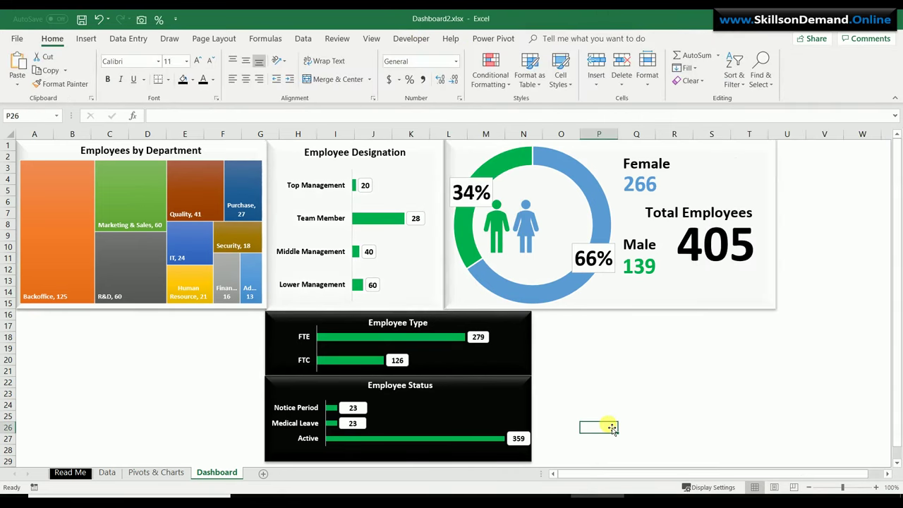
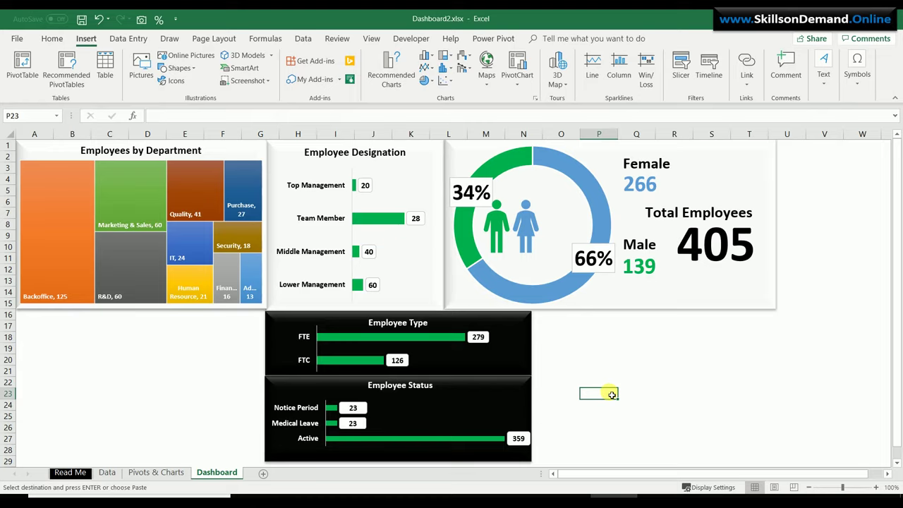
# Copy the Category pivot on Pivots & Charts to Z4 and autofit columns Z and AA
pyautogui.click(158, 473)
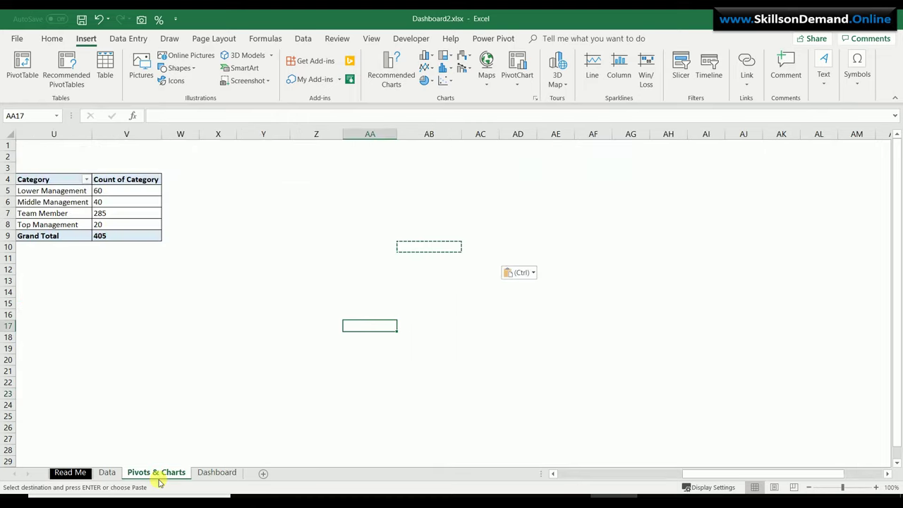
pyautogui.click(49, 183)
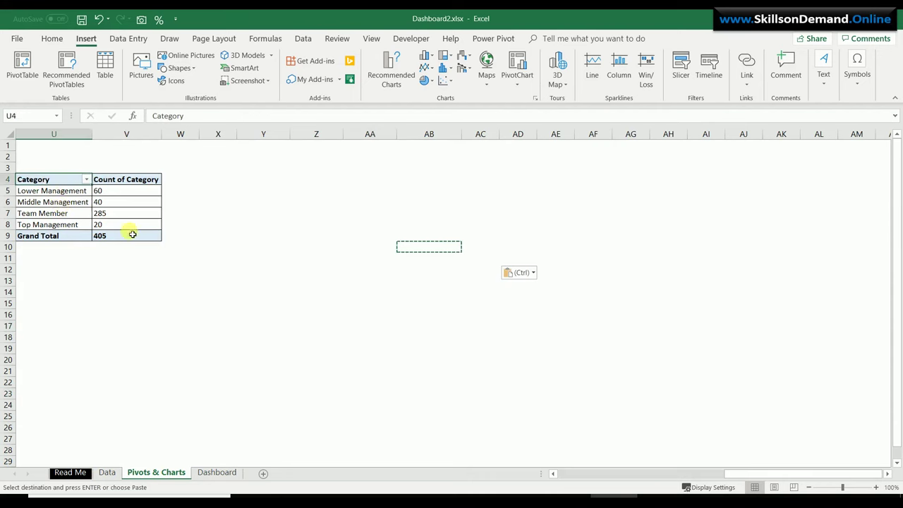
pyautogui.moveTo(132, 235); pyautogui.dragTo(141, 235)
pyautogui.hotkey('ctrl', 'c')
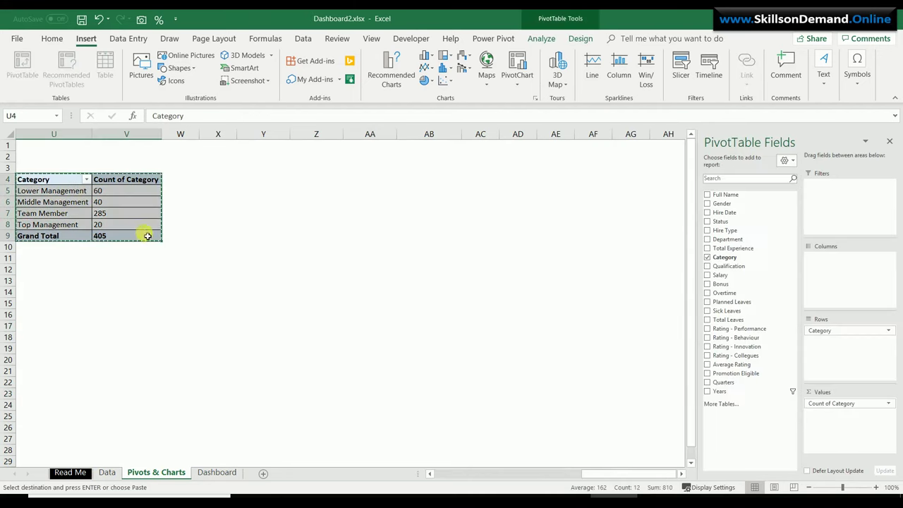
pyautogui.click(314, 178)
pyautogui.hotkey('ctrl', 'v')
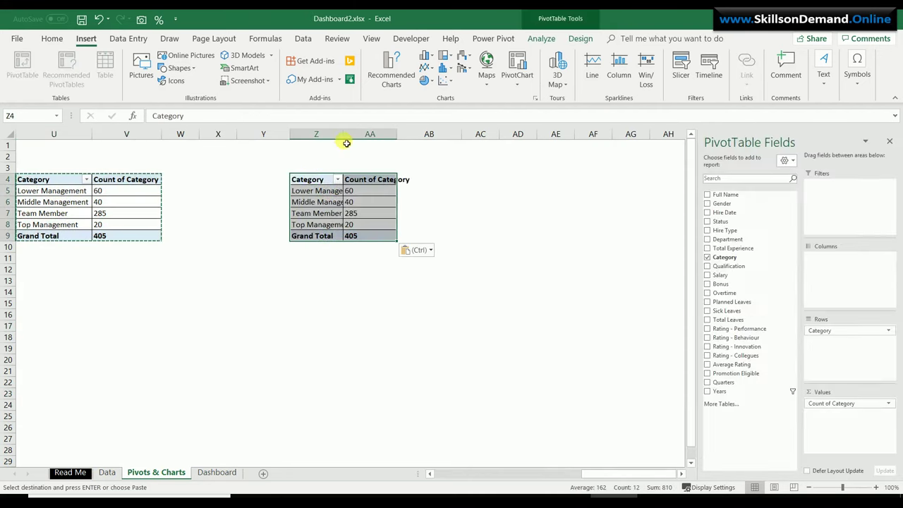
pyautogui.doubleClick(343, 135)
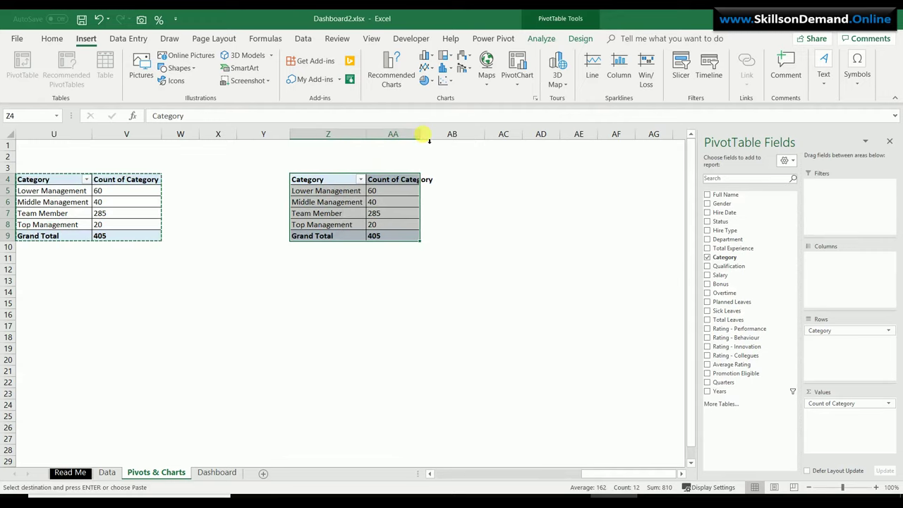
pyautogui.doubleClick(421, 134)
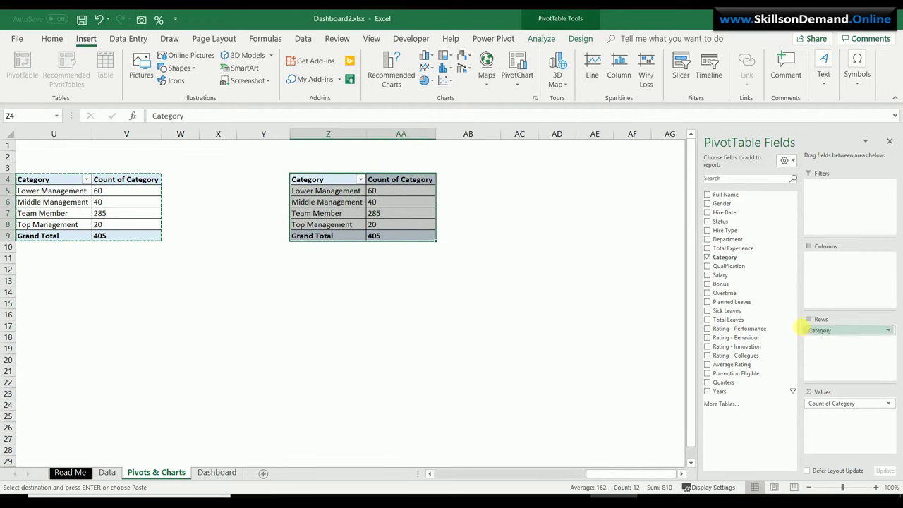
# In the copied pivot, replace the Category fields with Salary, Bonus and Overtime totals
pyautogui.moveTo(805, 329); pyautogui.dragTo(766, 322)
pyautogui.moveTo(843, 407); pyautogui.dragTo(752, 393)
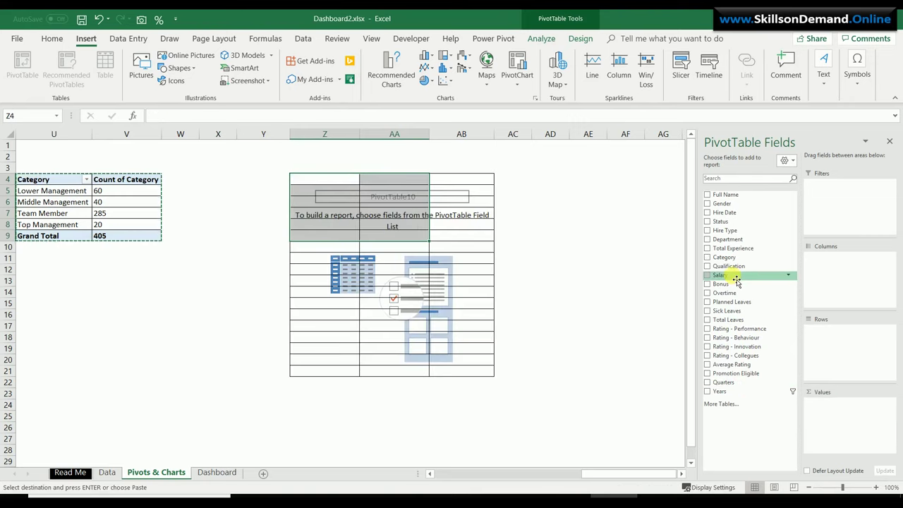
pyautogui.moveTo(739, 276); pyautogui.dragTo(854, 423)
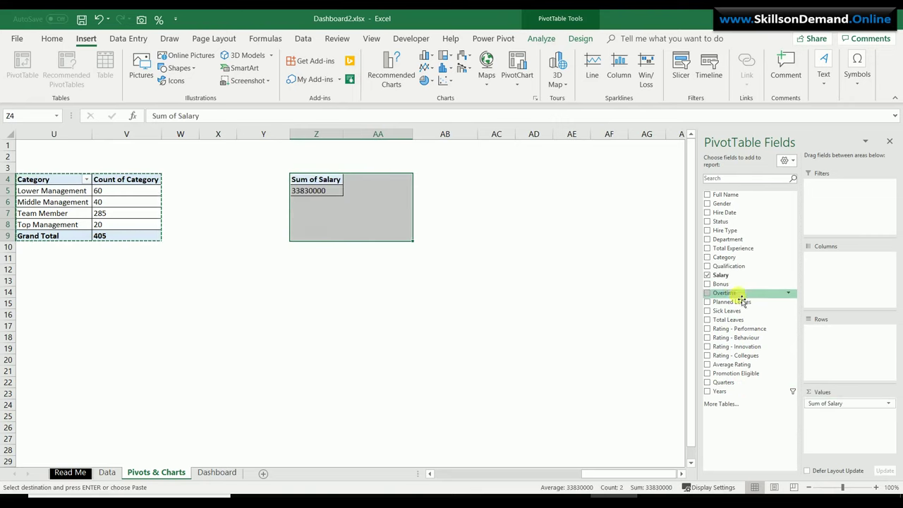
pyautogui.moveTo(736, 292); pyautogui.dragTo(844, 424)
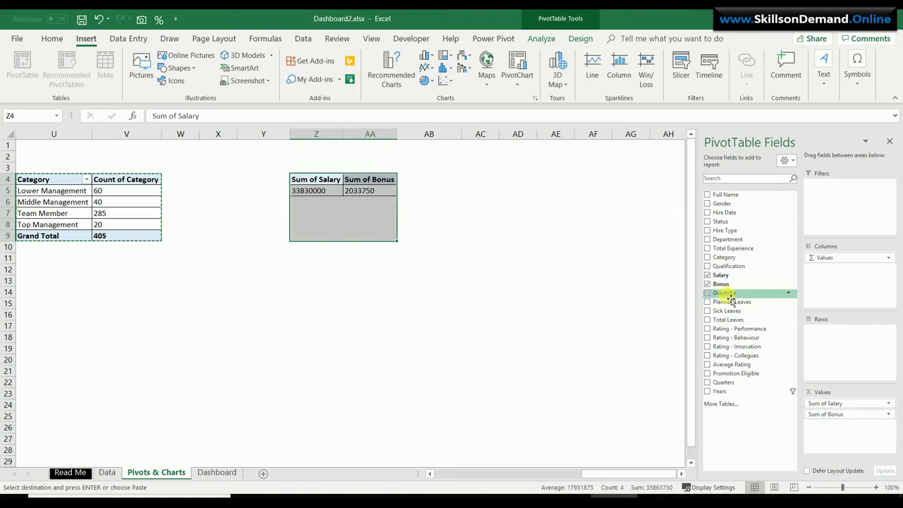
pyautogui.moveTo(736, 292); pyautogui.dragTo(843, 426)
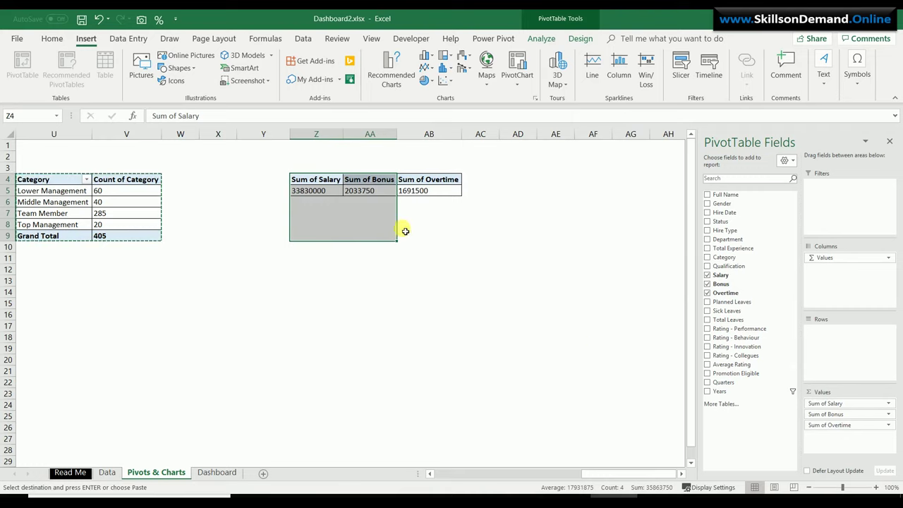
pyautogui.click(318, 190)
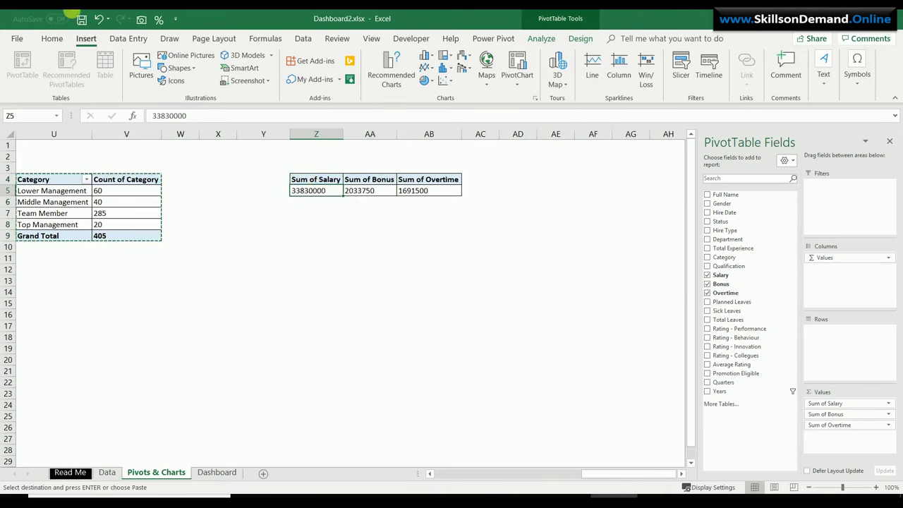
# Insert a stacked bar pivot chart of the three totals
pyautogui.click(535, 99)
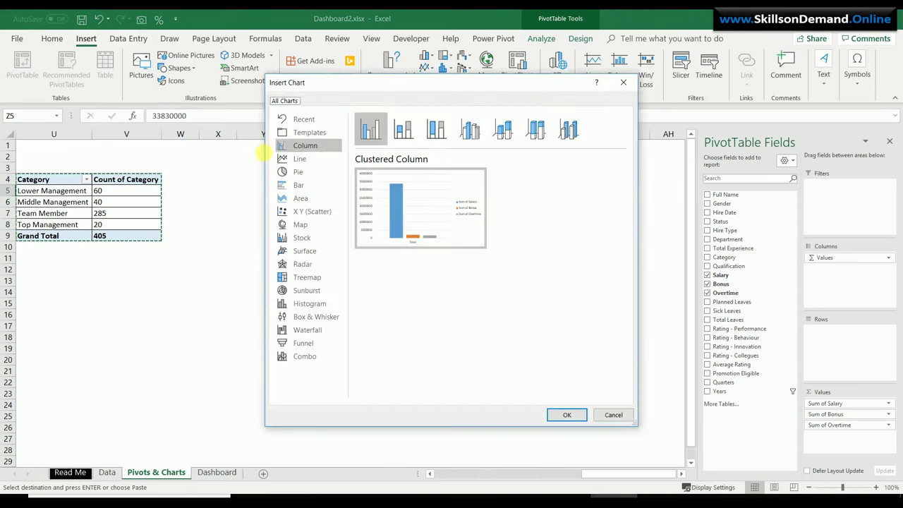
pyautogui.click(299, 185)
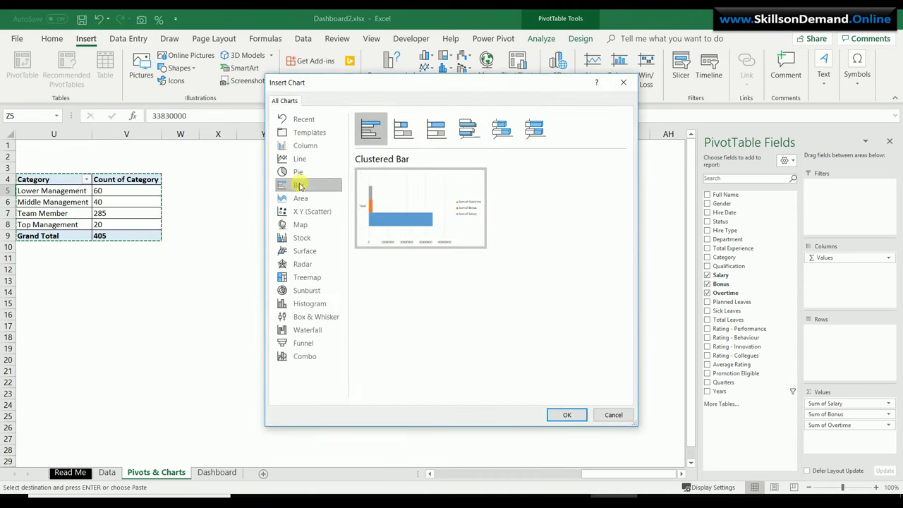
pyautogui.click(404, 129)
pyautogui.moveTo(411, 225)
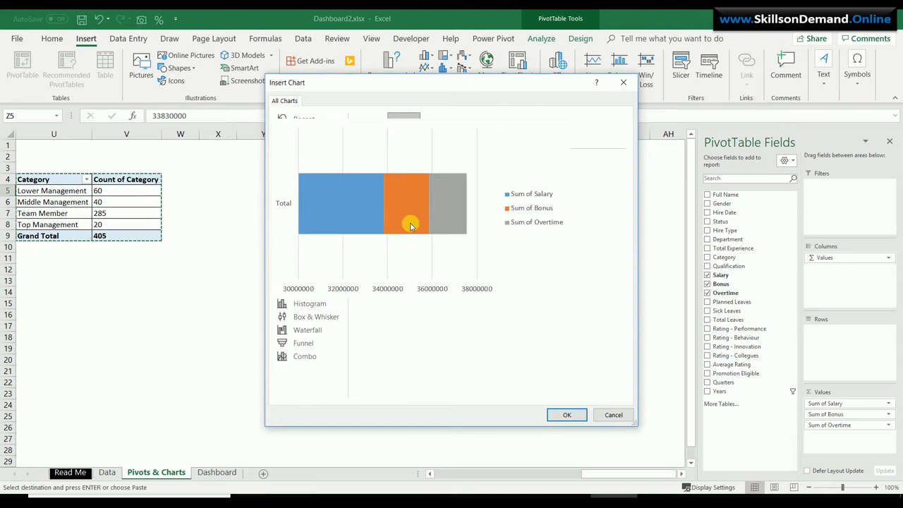
pyautogui.click(568, 416)
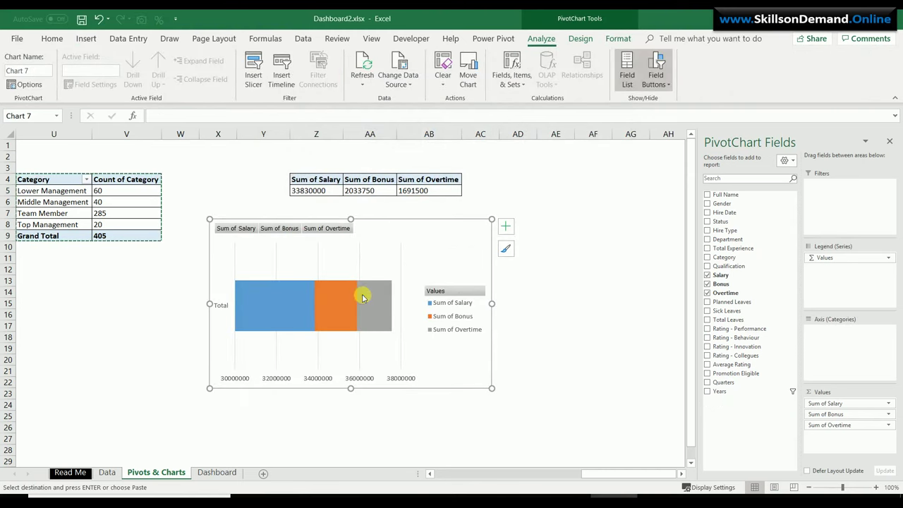
# Delete the chart's legend, gridlines and both axes, and hide its field buttons
pyautogui.click(443, 322)
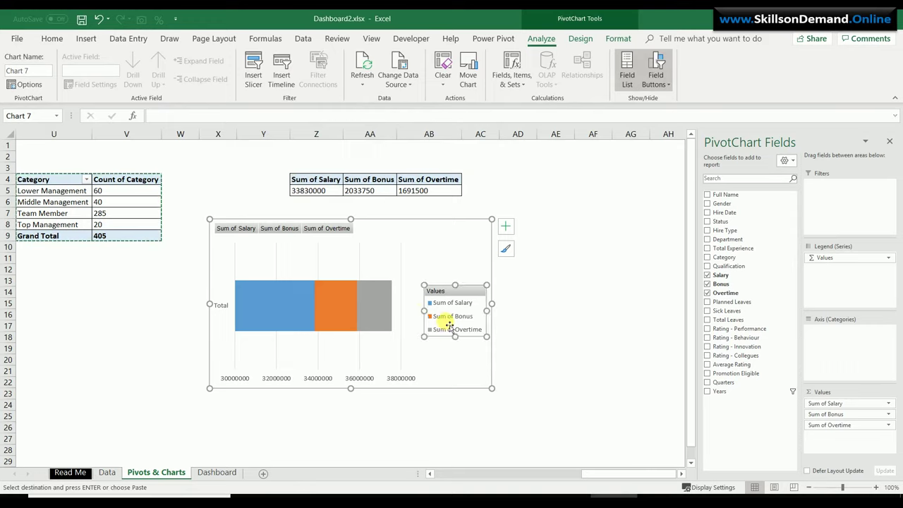
pyautogui.press('Delete')
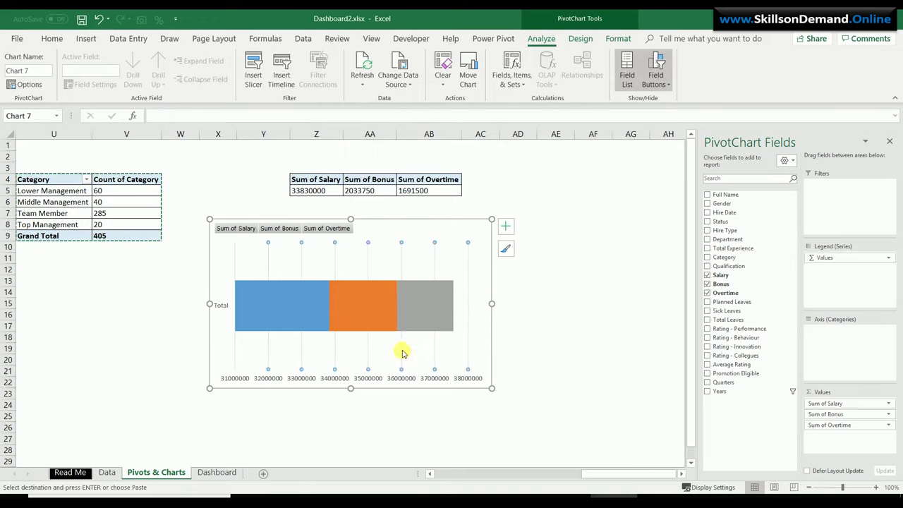
pyautogui.press('Delete')
pyautogui.click(221, 304)
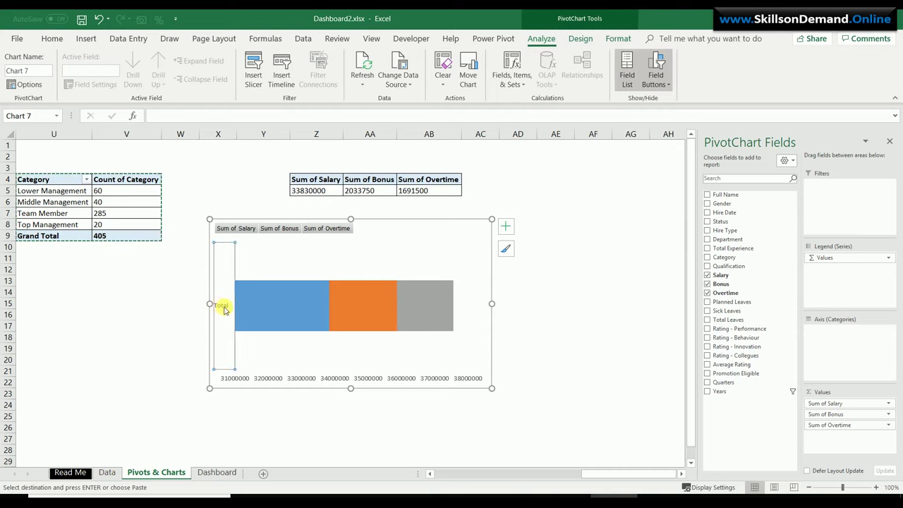
pyautogui.press('Delete')
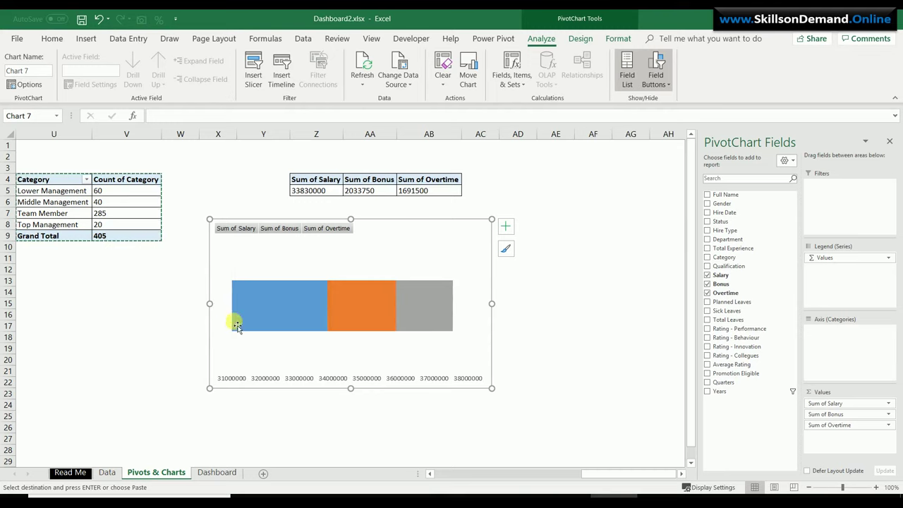
pyautogui.click(263, 379)
pyautogui.press('Delete')
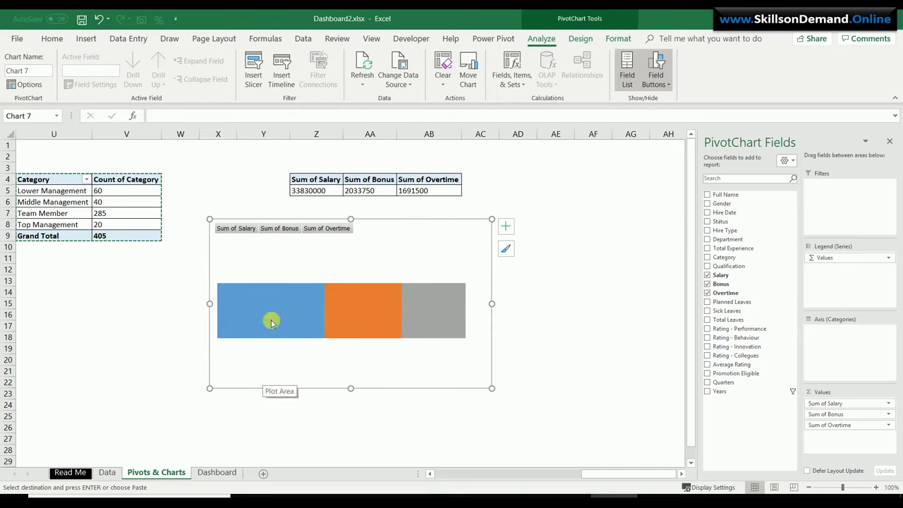
pyautogui.click(656, 62)
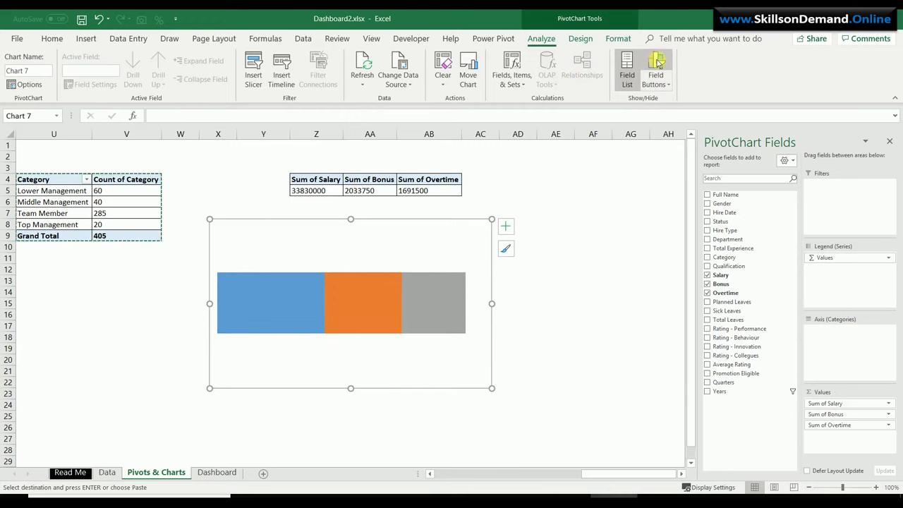
# Add a chart title above the chart reading 'Employee Expense'
pyautogui.click(589, 39)
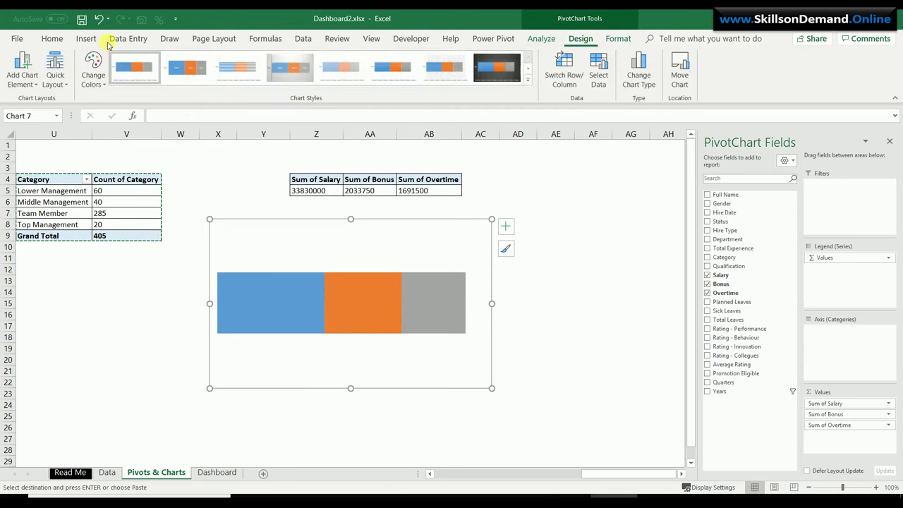
pyautogui.click(30, 88)
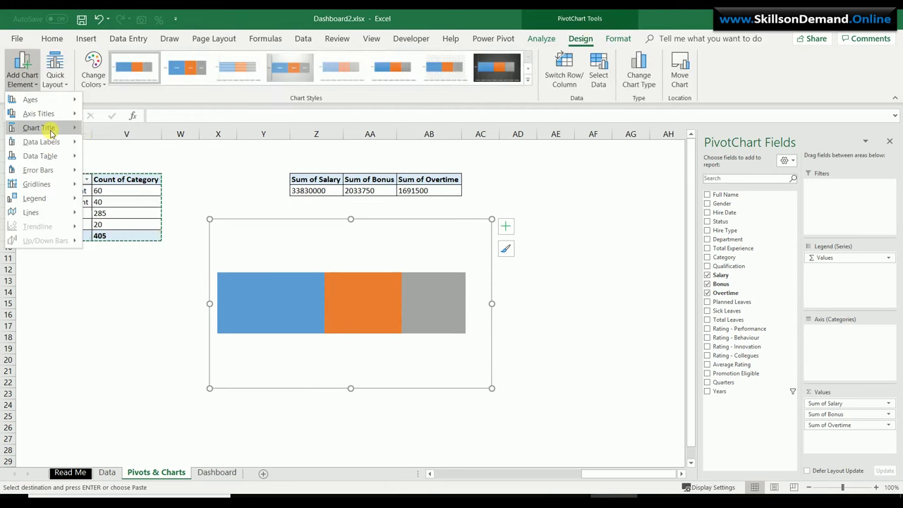
pyautogui.moveTo(78, 129)
pyautogui.click(110, 158)
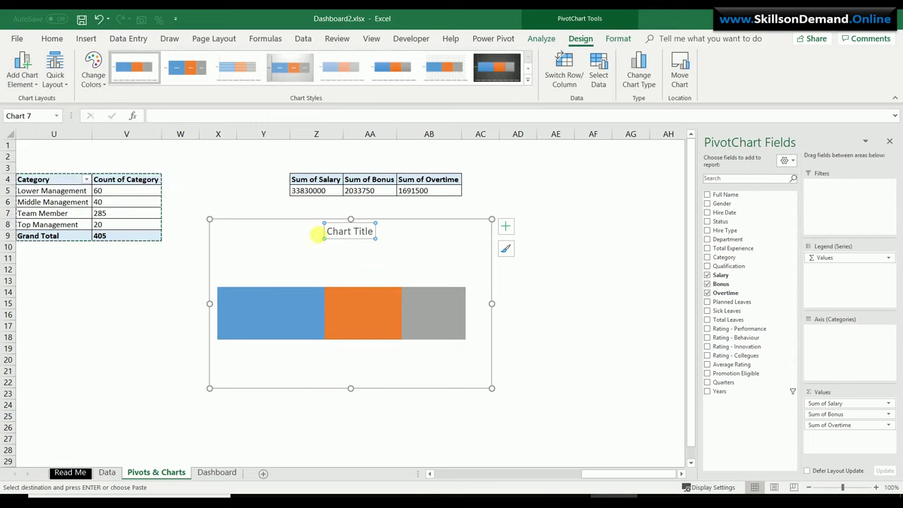
pyautogui.moveTo(328, 231); pyautogui.dragTo(383, 233)
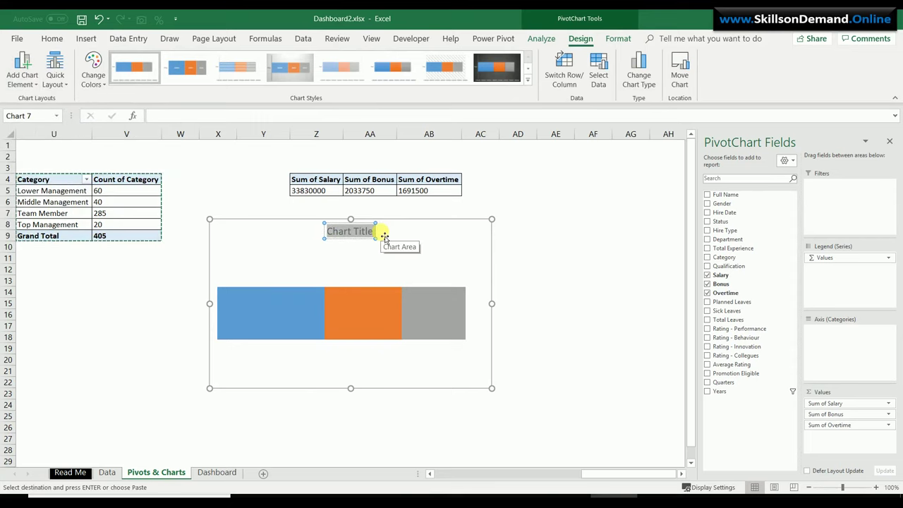
pyautogui.write('Employee')
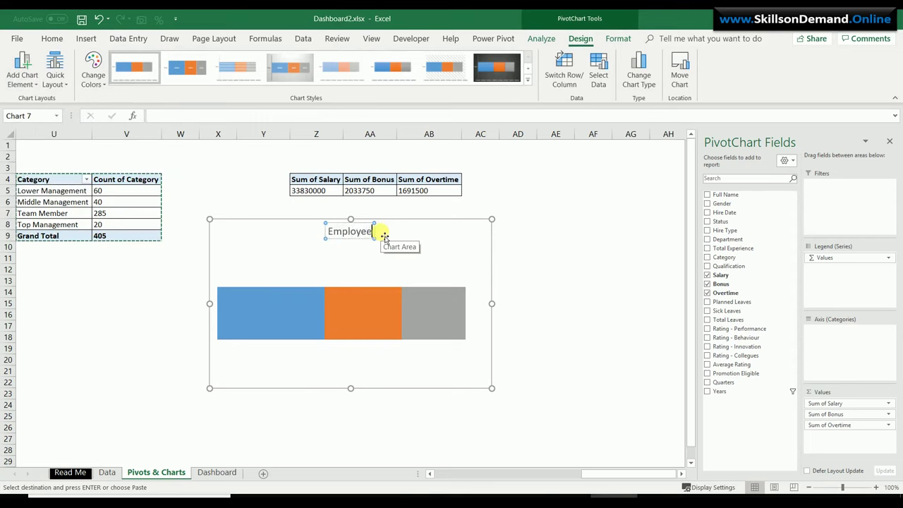
pyautogui.write(' Expense')
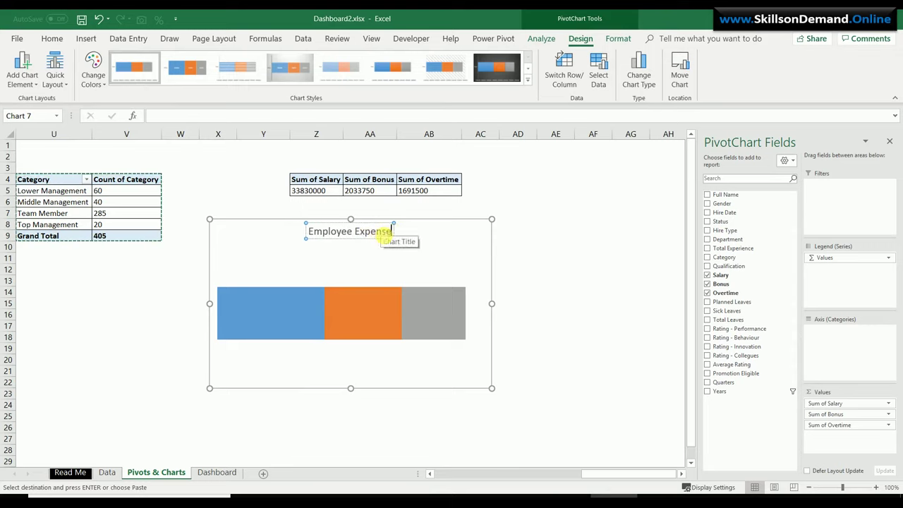
pyautogui.click(343, 239)
# Make the 'Employee Expense' title bold
pyautogui.click(52, 38)
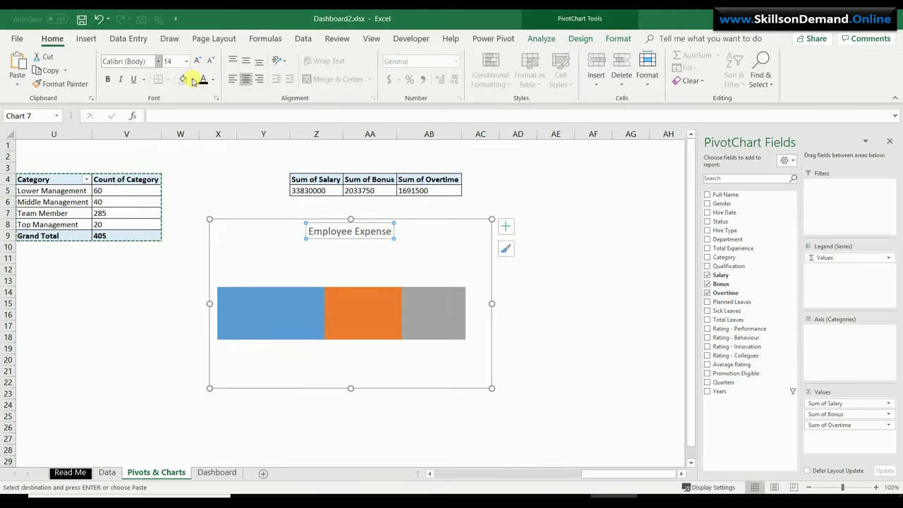
pyautogui.click(108, 80)
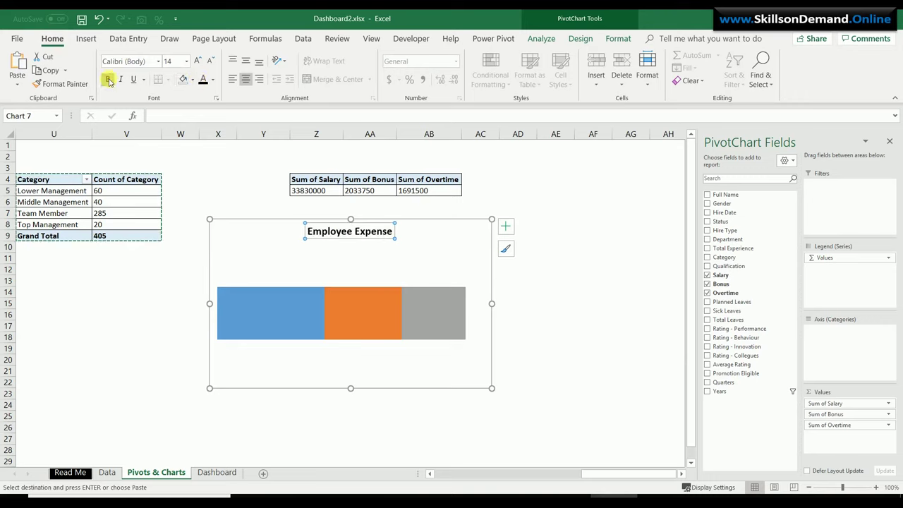
pyautogui.click(266, 319)
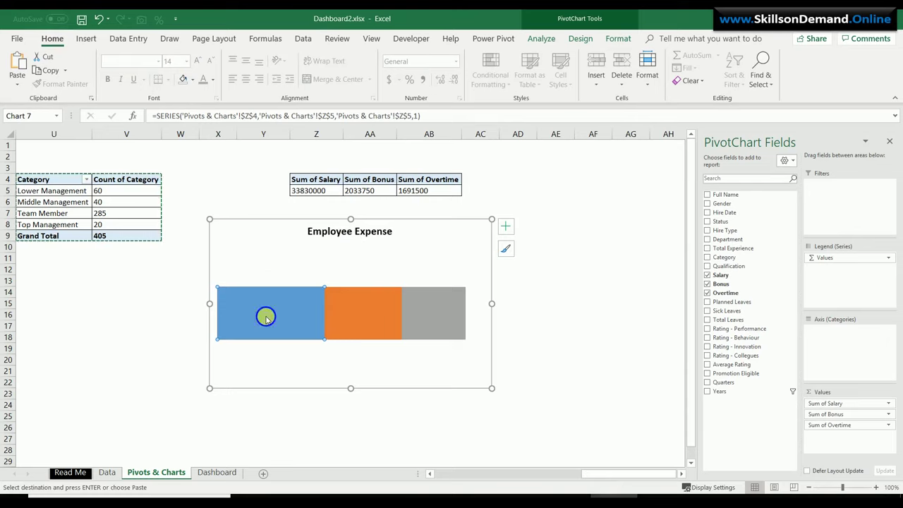
# Add data labels to the Salary, Bonus and Overtime series
pyautogui.rightClick(266, 319)
pyautogui.click(323, 424)
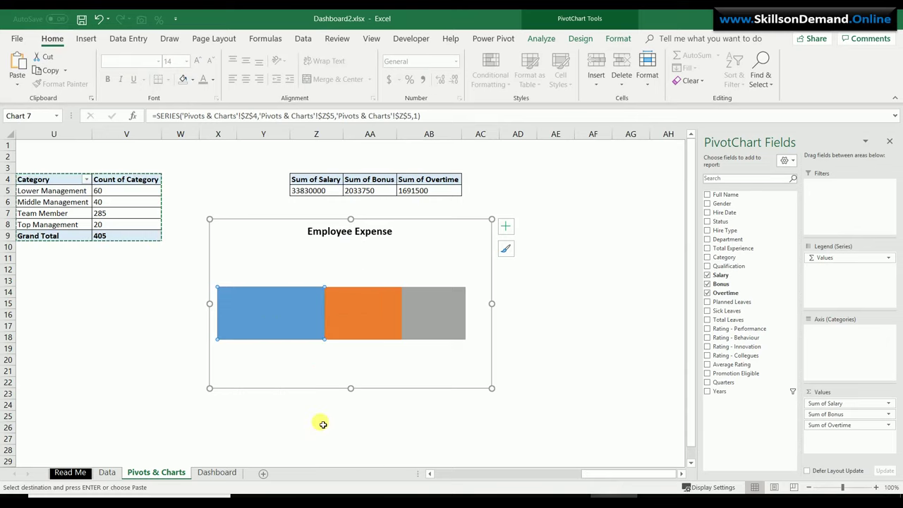
pyautogui.click(352, 310)
pyautogui.rightClick(354, 311)
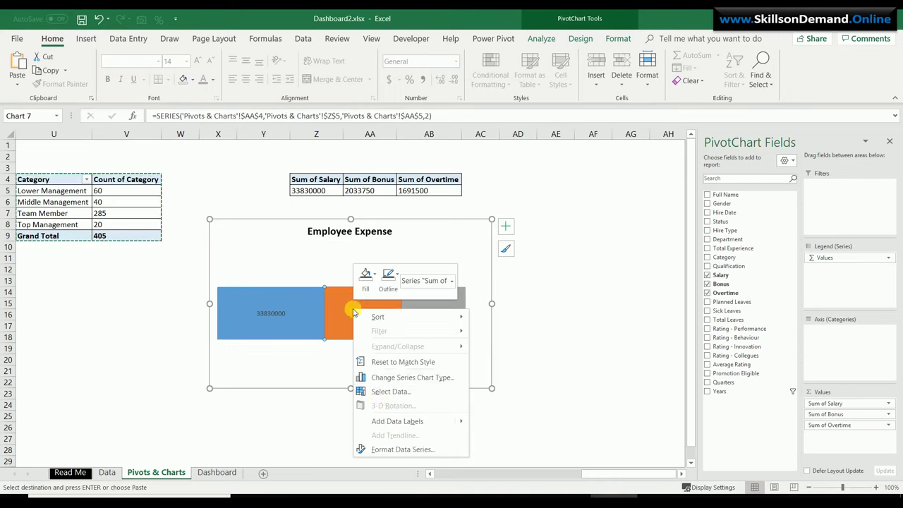
pyautogui.click(393, 420)
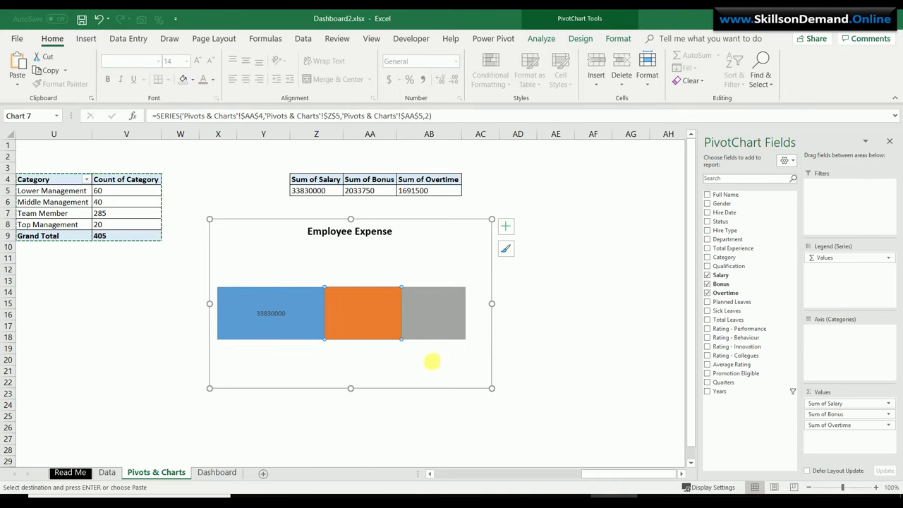
pyautogui.click(432, 328)
pyautogui.rightClick(433, 328)
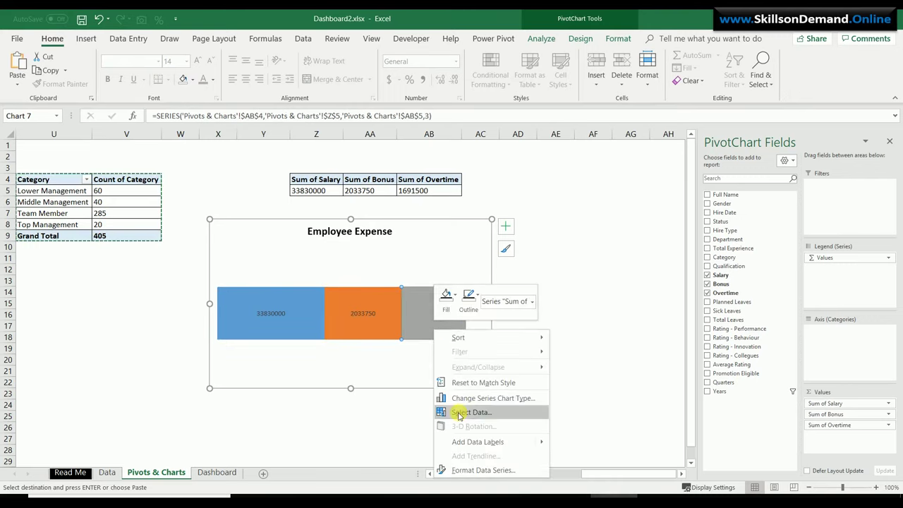
pyautogui.click(469, 442)
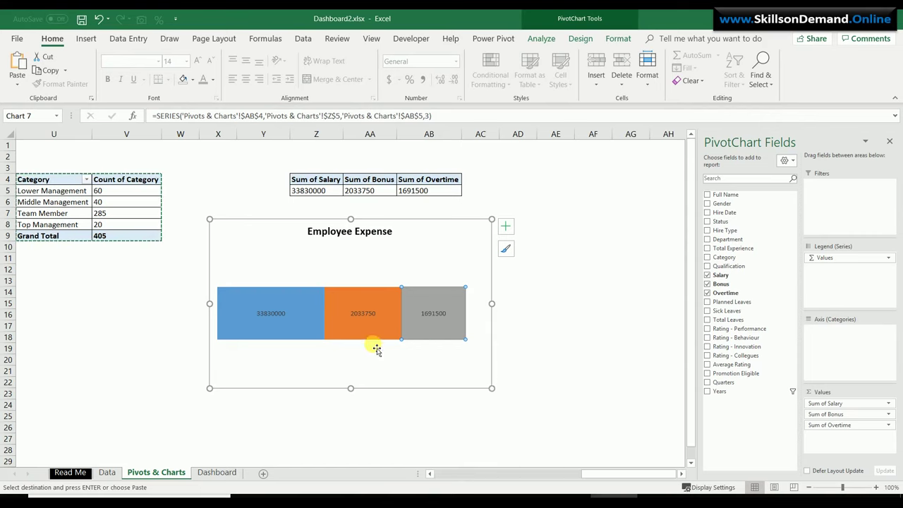
# Put the 2033750 and 1691500 labels in rounded rectangle label shapes
pyautogui.click(359, 314)
pyautogui.doubleClick(360, 316)
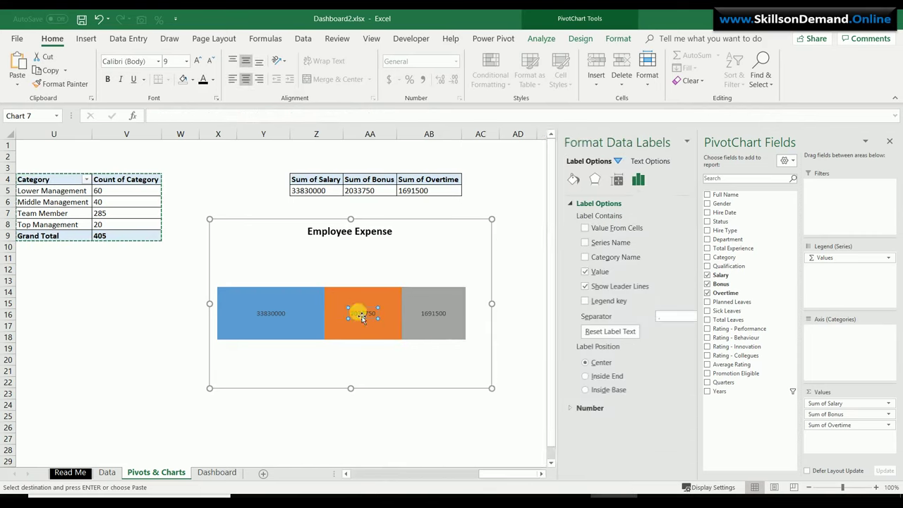
pyautogui.rightClick(359, 313)
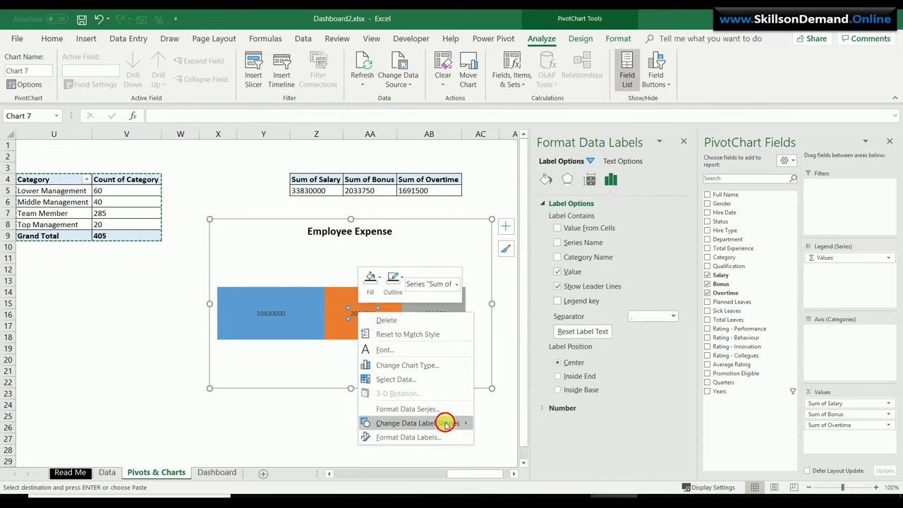
pyautogui.moveTo(444, 423)
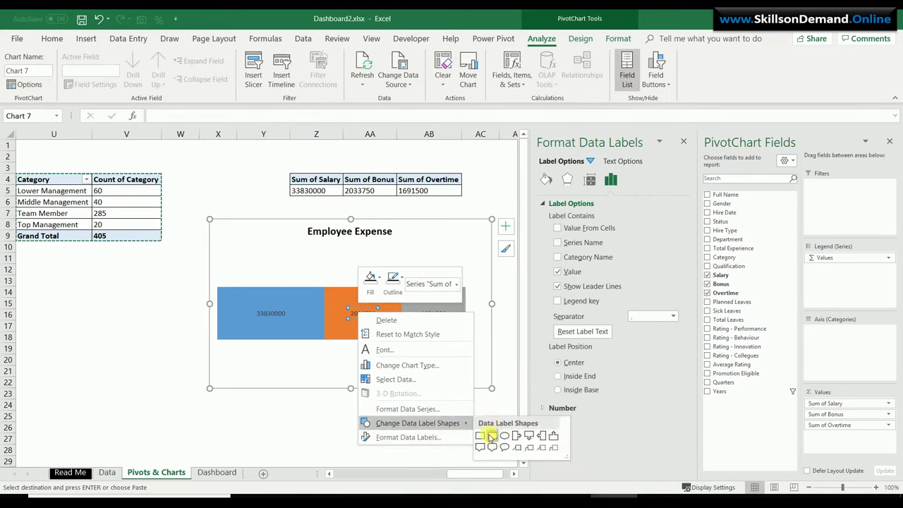
pyautogui.click(489, 438)
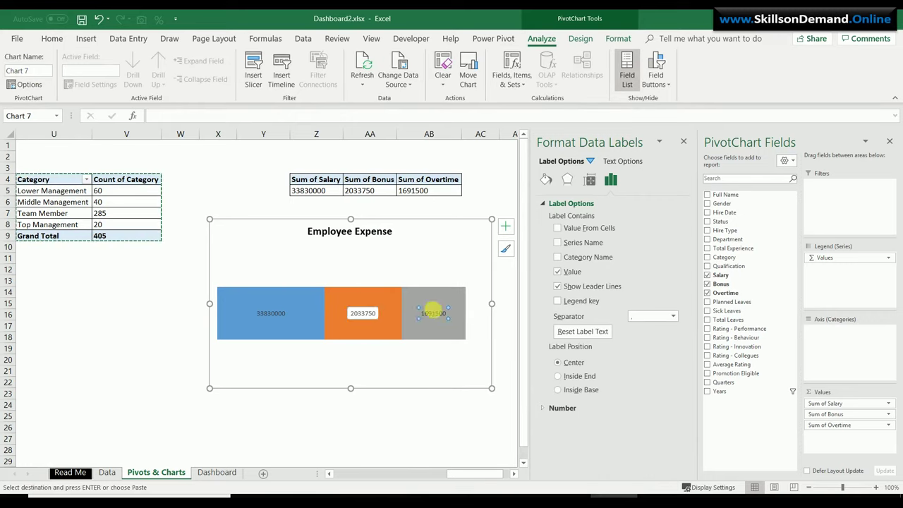
pyautogui.rightClick(438, 319)
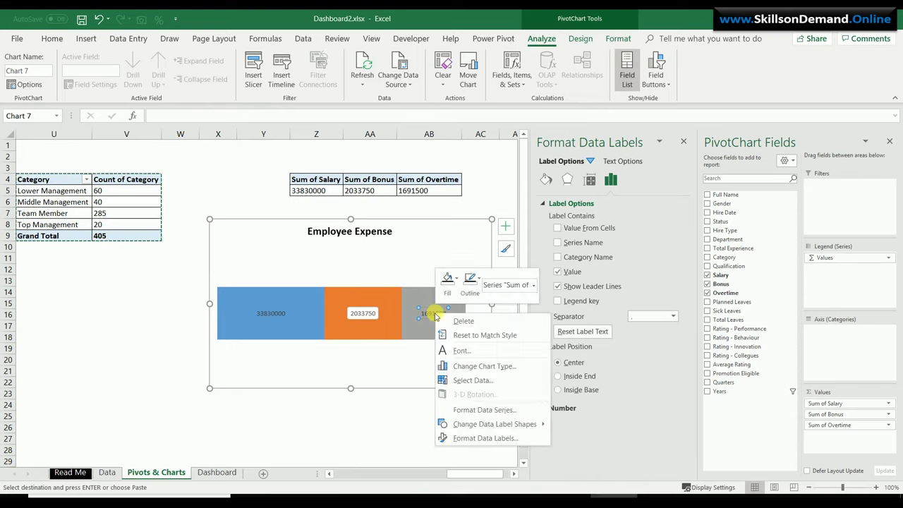
pyautogui.click(469, 410)
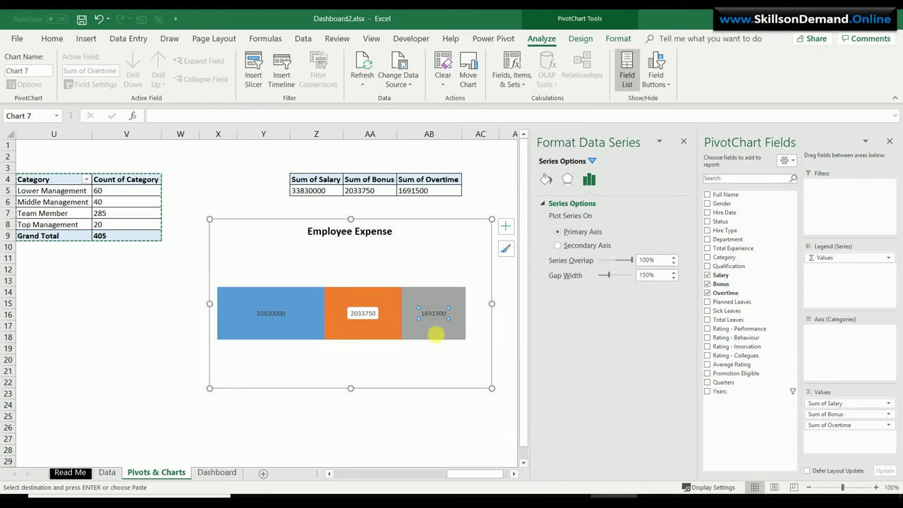
pyautogui.click(436, 323)
pyautogui.click(437, 320)
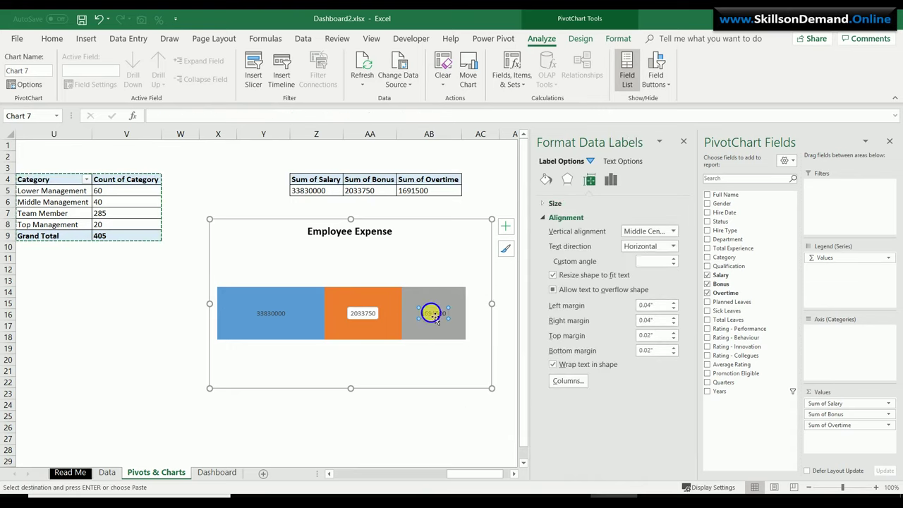
pyautogui.rightClick(428, 312)
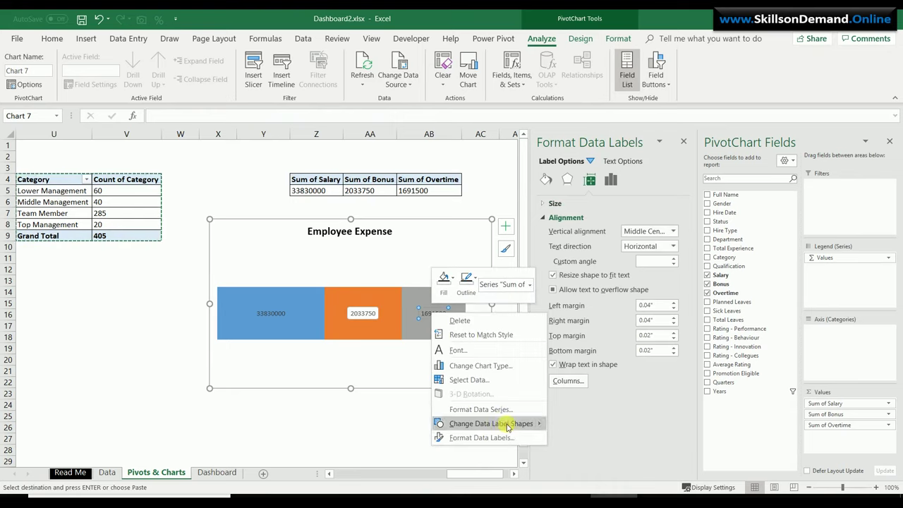
pyautogui.moveTo(508, 424)
pyautogui.click(564, 437)
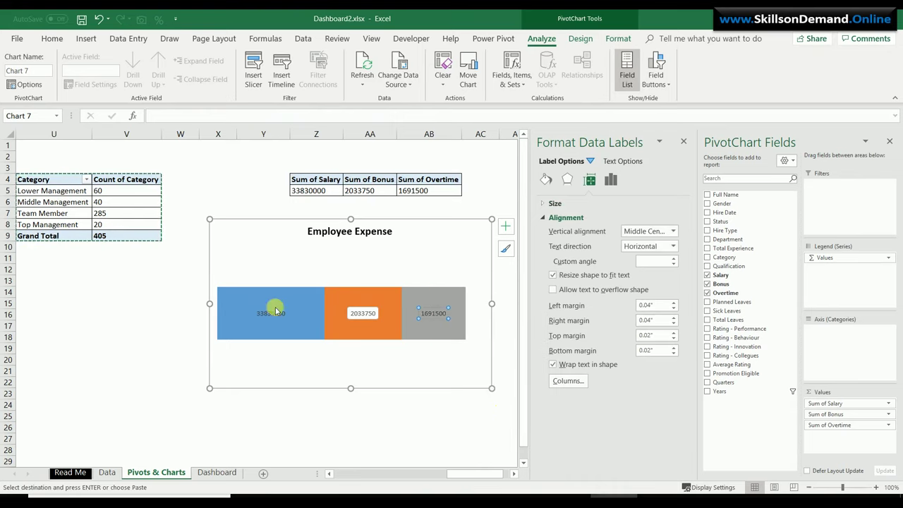
# Put the 33830000 Salary label in a rounded rectangle label shape
pyautogui.rightClick(267, 315)
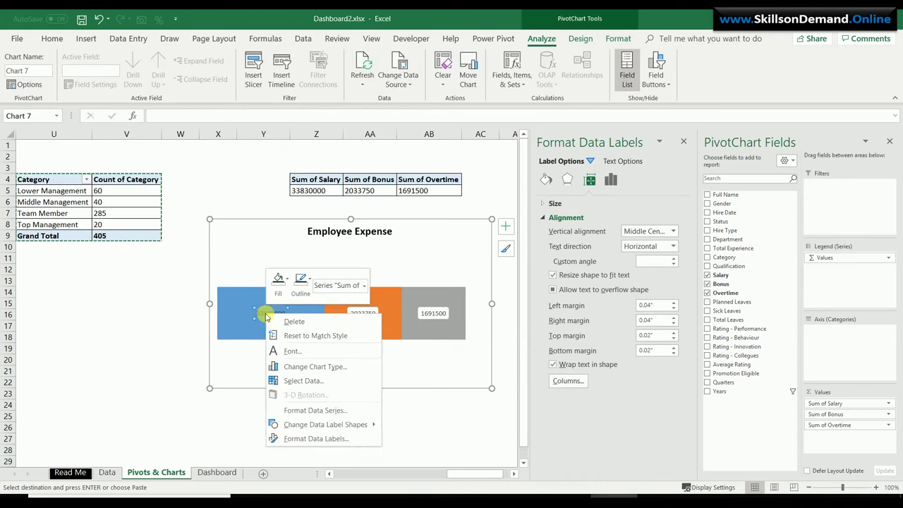
pyautogui.moveTo(349, 426)
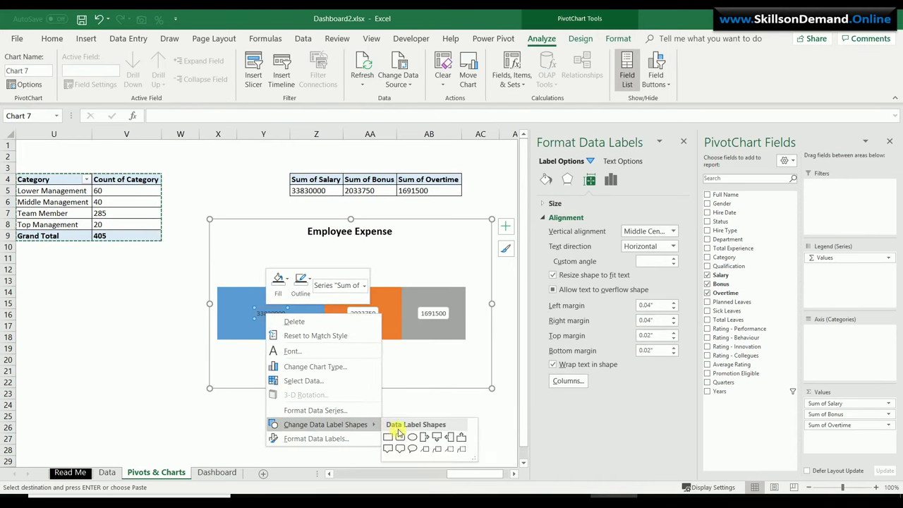
pyautogui.click(399, 438)
pyautogui.click(341, 437)
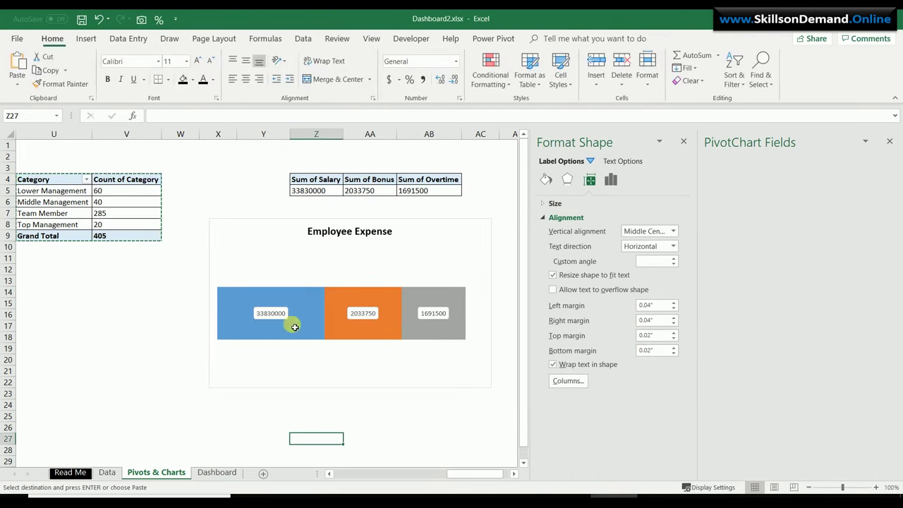
pyautogui.click(275, 314)
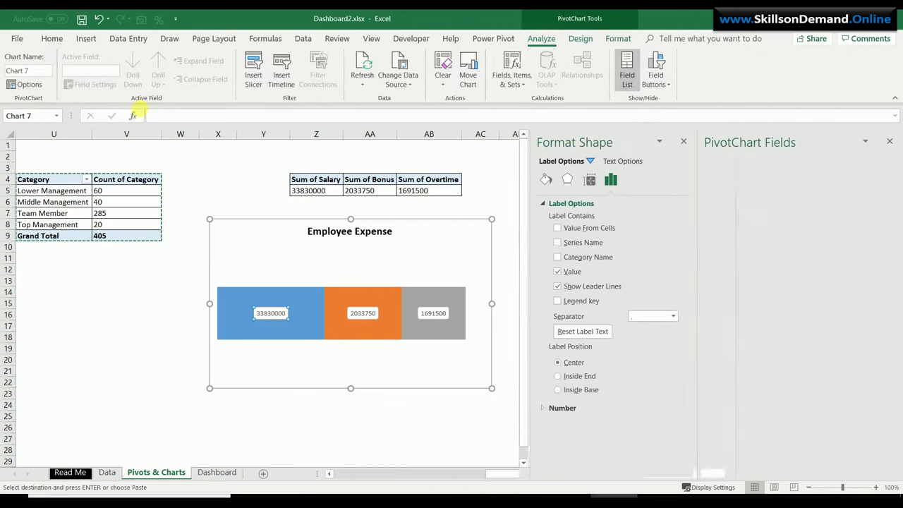
# Make the 33830000, 2033750 and 1691500 data labels bold at 10-point size
pyautogui.click(63, 41)
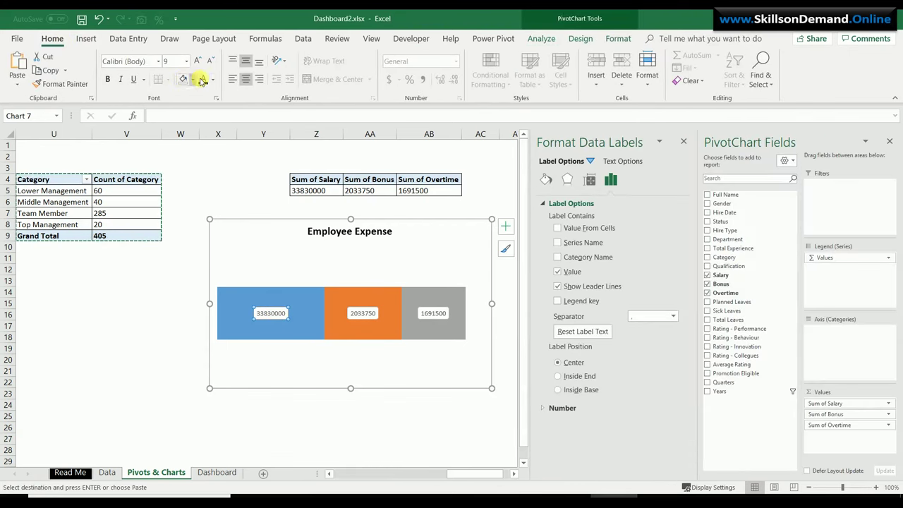
pyautogui.click(108, 79)
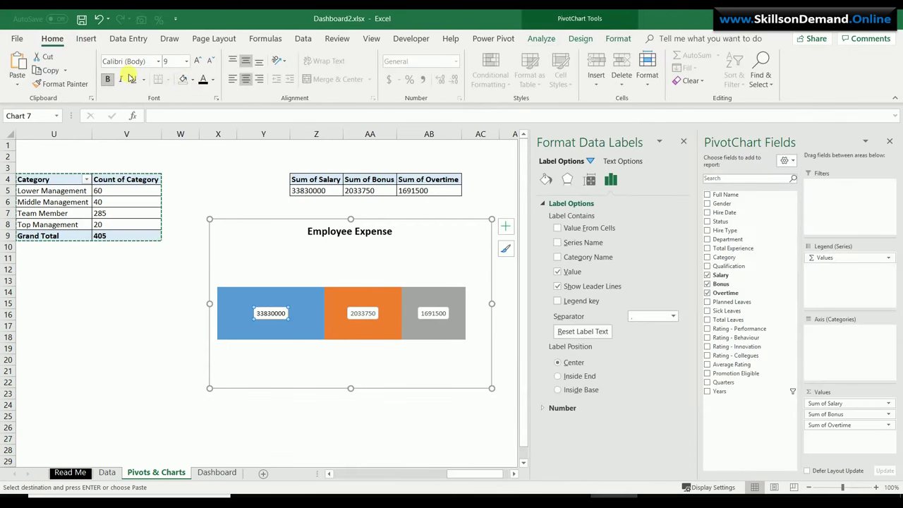
pyautogui.click(197, 62)
pyautogui.click(198, 62)
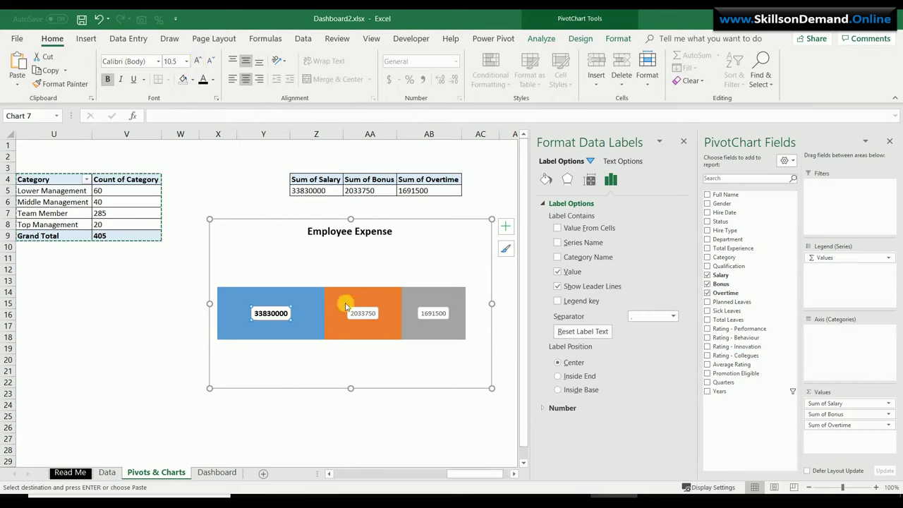
pyautogui.click(214, 61)
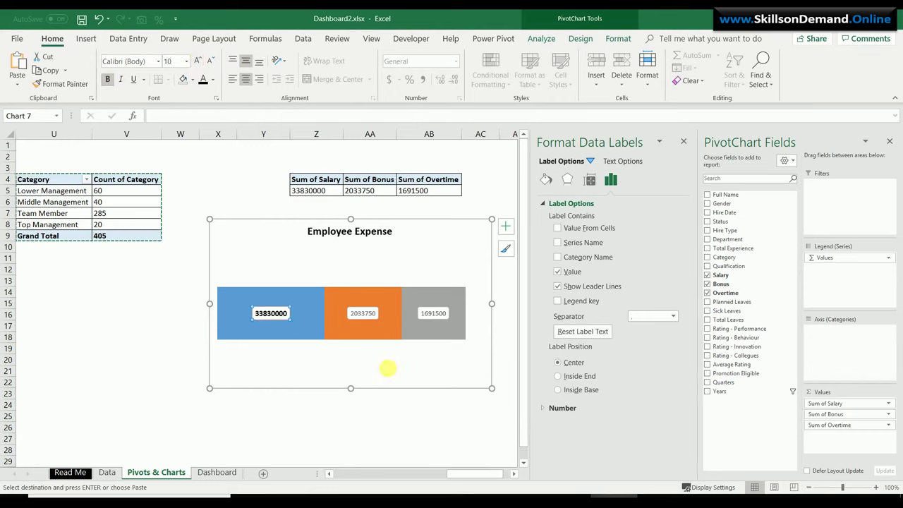
pyautogui.click(363, 314)
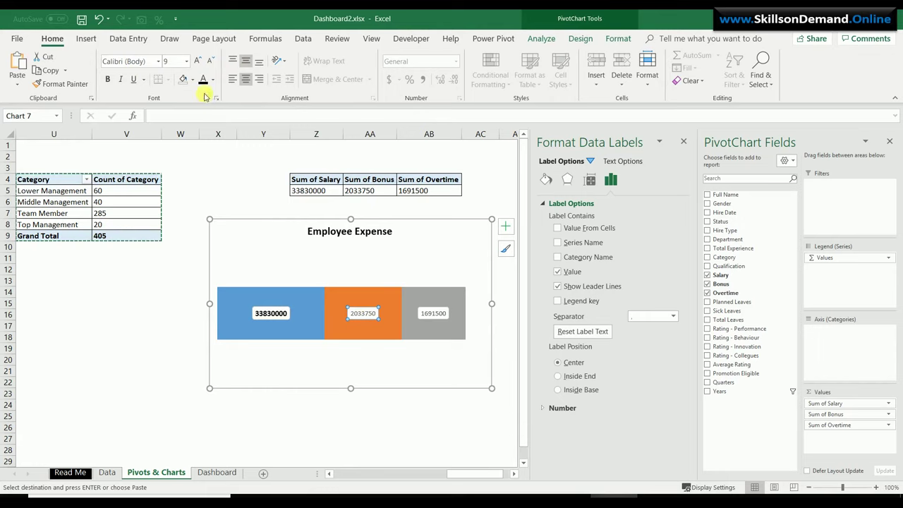
pyautogui.click(107, 79)
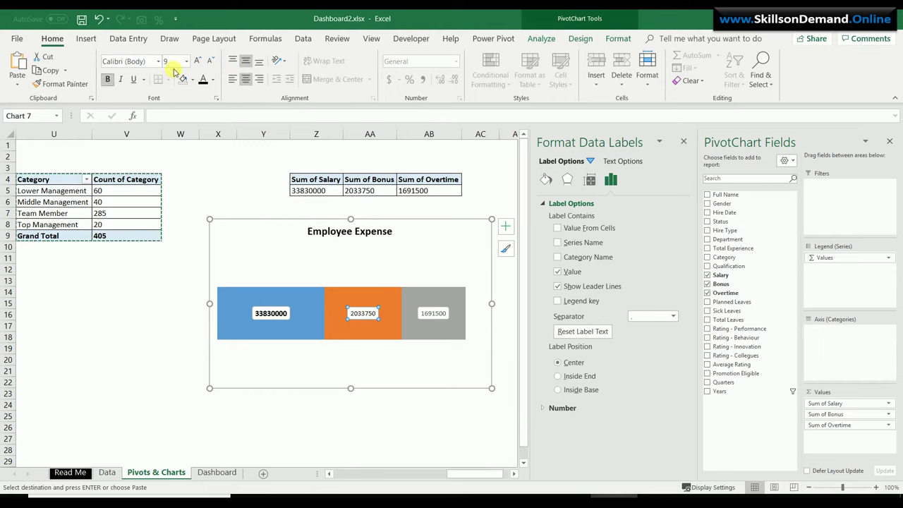
pyautogui.click(197, 61)
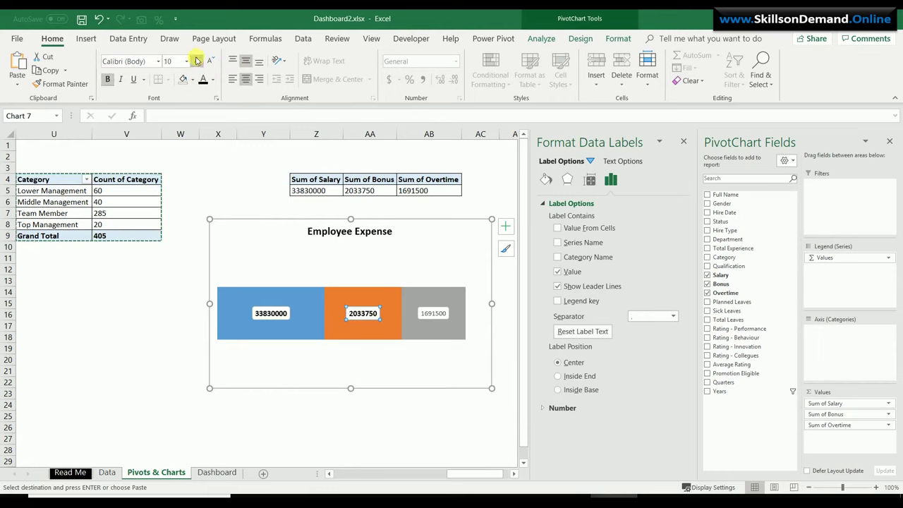
pyautogui.click(432, 313)
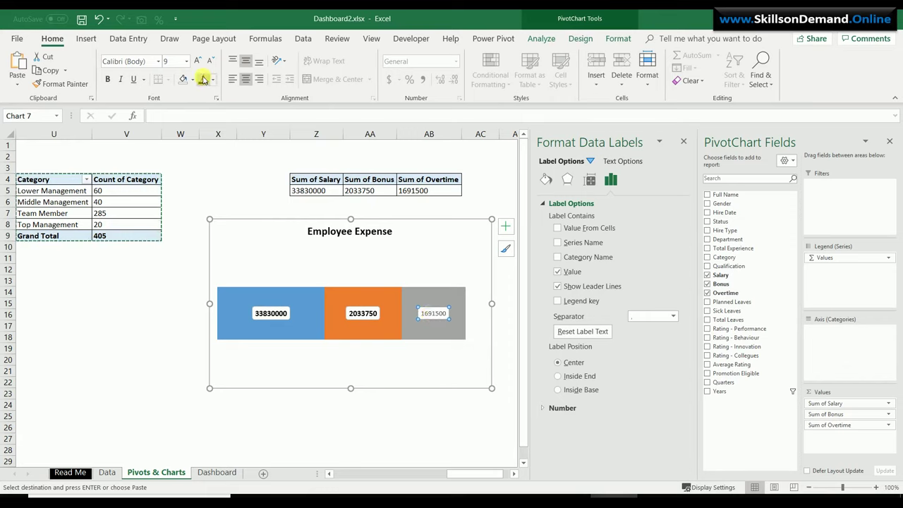
pyautogui.click(106, 77)
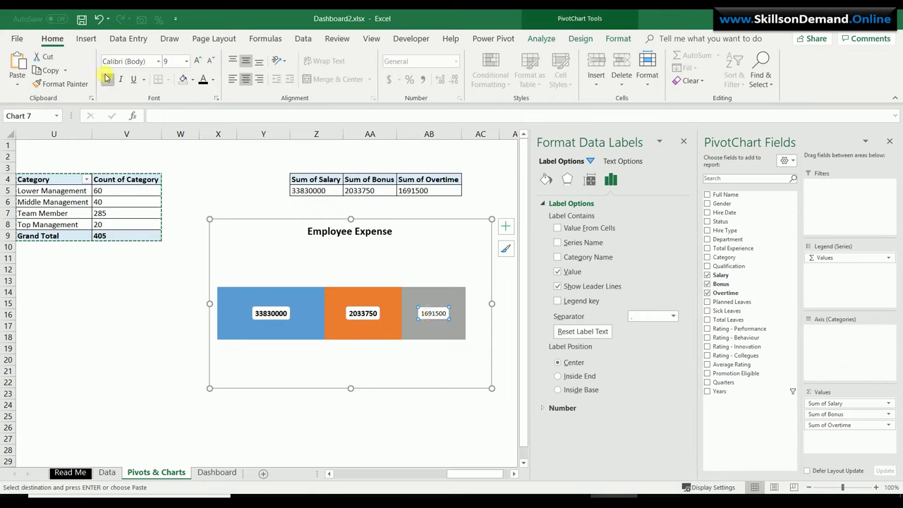
pyautogui.click(196, 62)
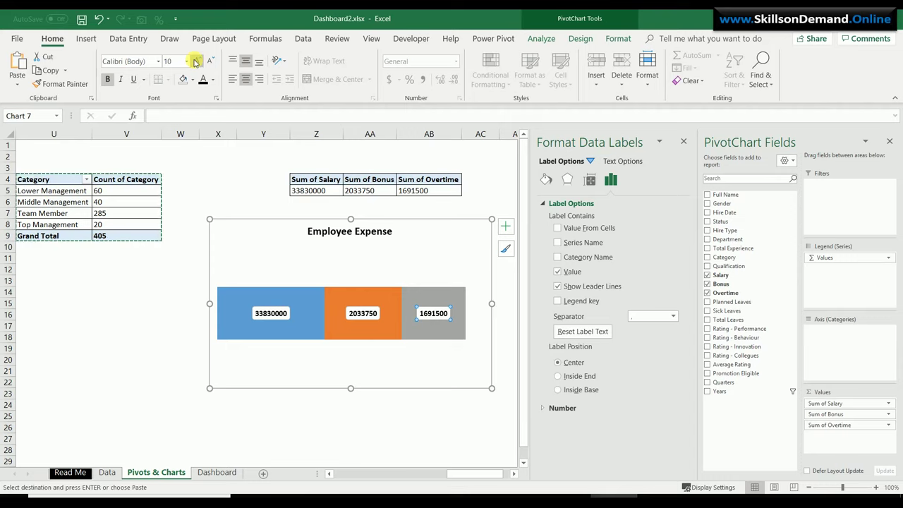
pyautogui.click(396, 428)
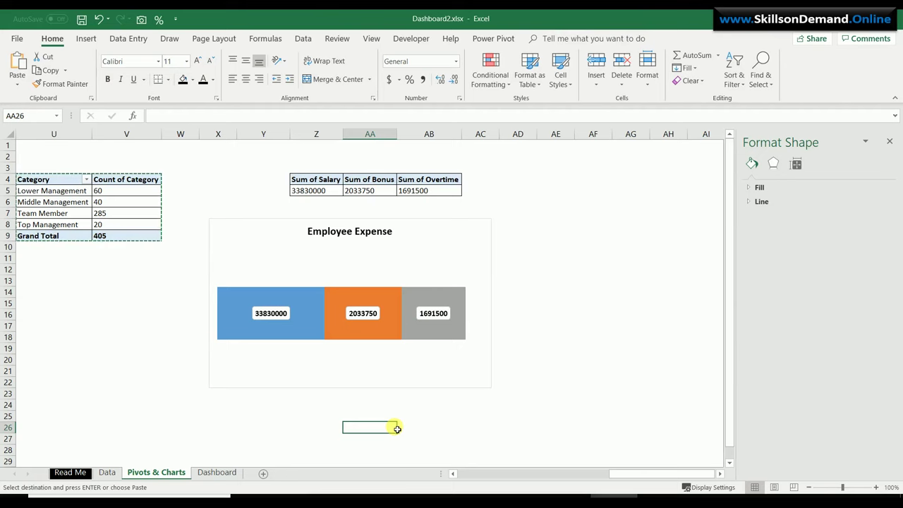
# Fill the Overtime bar with green
pyautogui.click(310, 309)
pyautogui.click(399, 293)
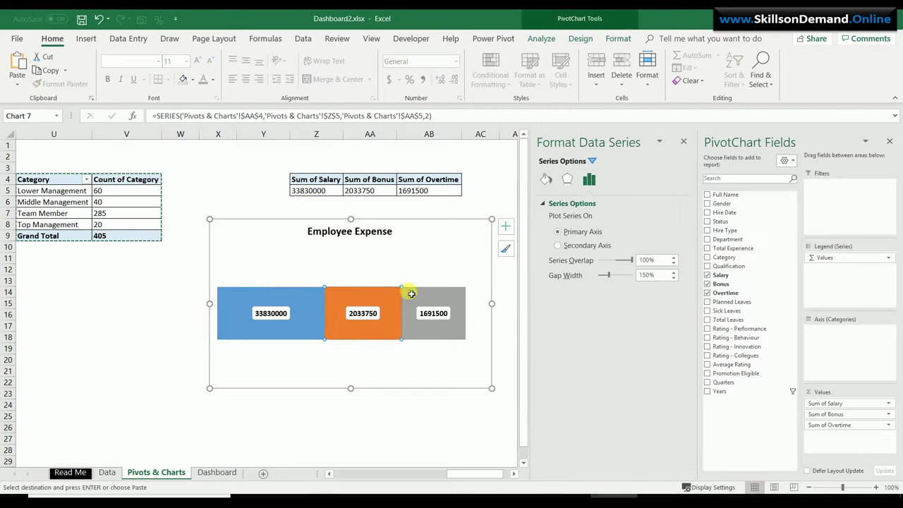
pyautogui.click(441, 302)
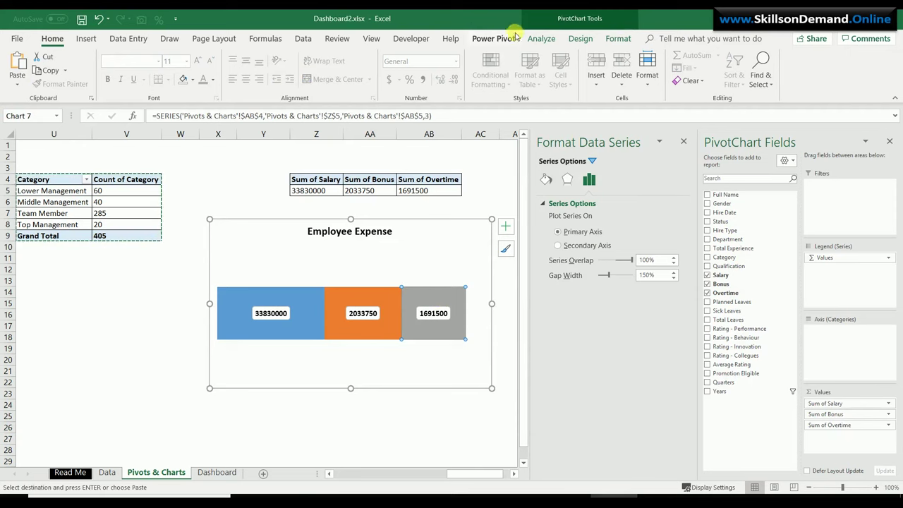
pyautogui.click(618, 38)
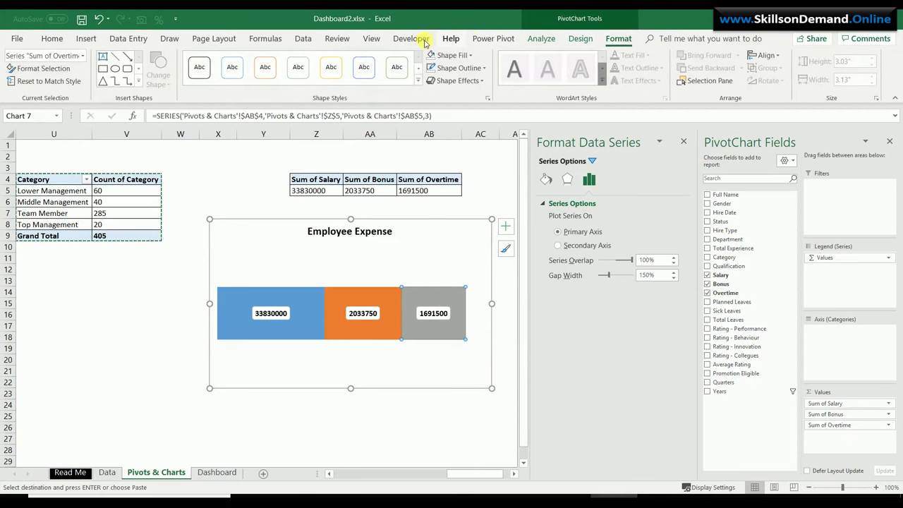
pyautogui.click(471, 56)
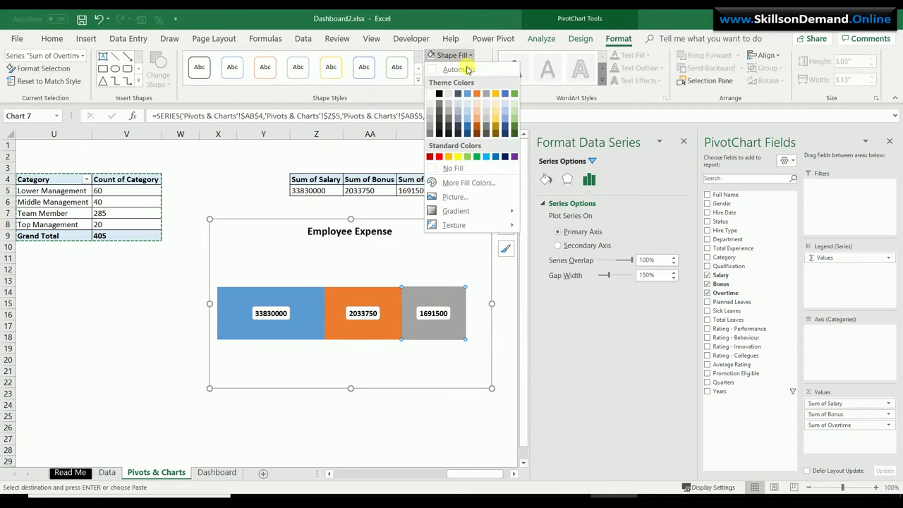
pyautogui.click(476, 156)
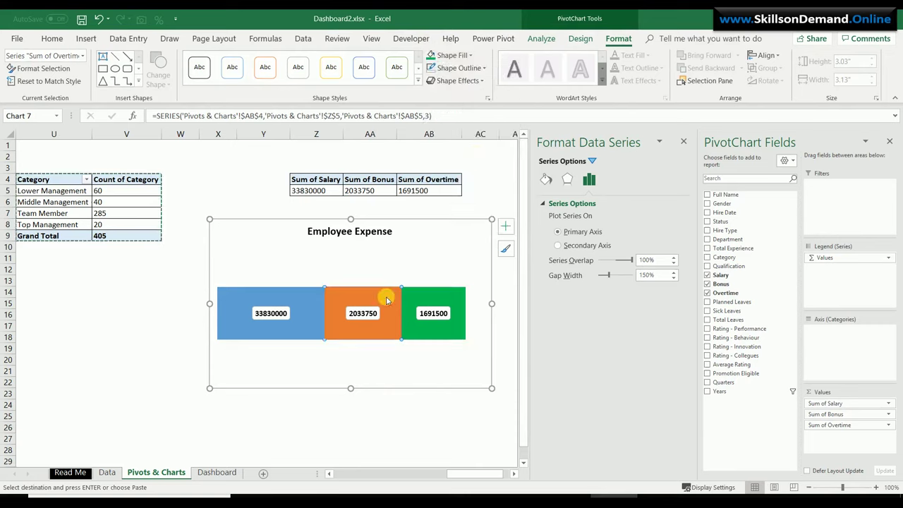
# Fill the Bonus bar with black
pyautogui.click(466, 56)
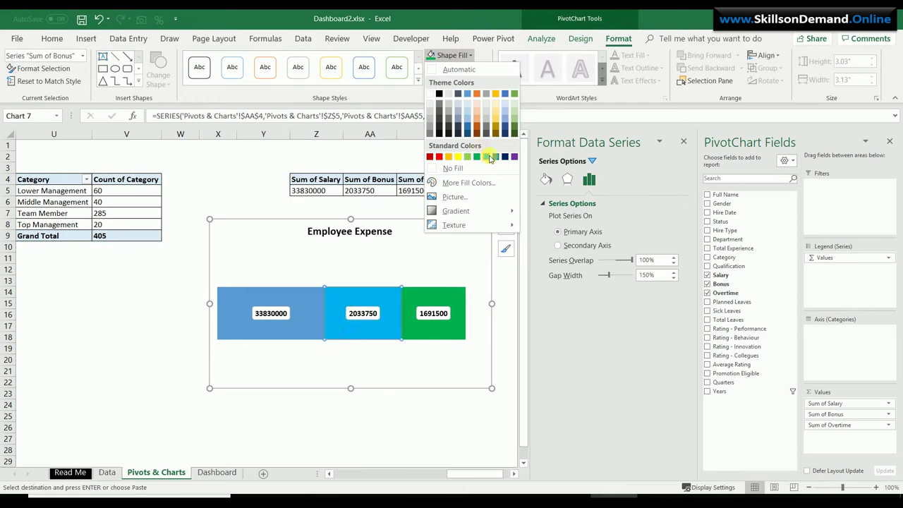
pyautogui.click(440, 96)
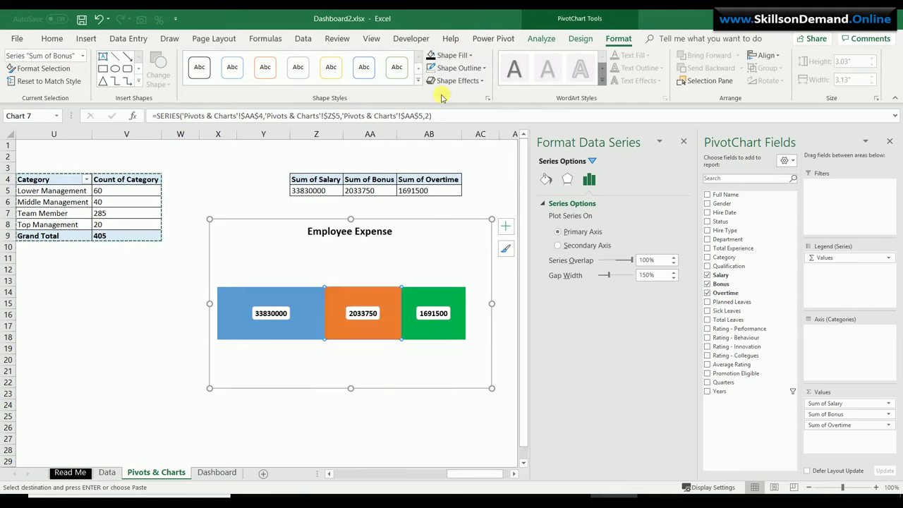
pyautogui.click(390, 428)
pyautogui.click(367, 318)
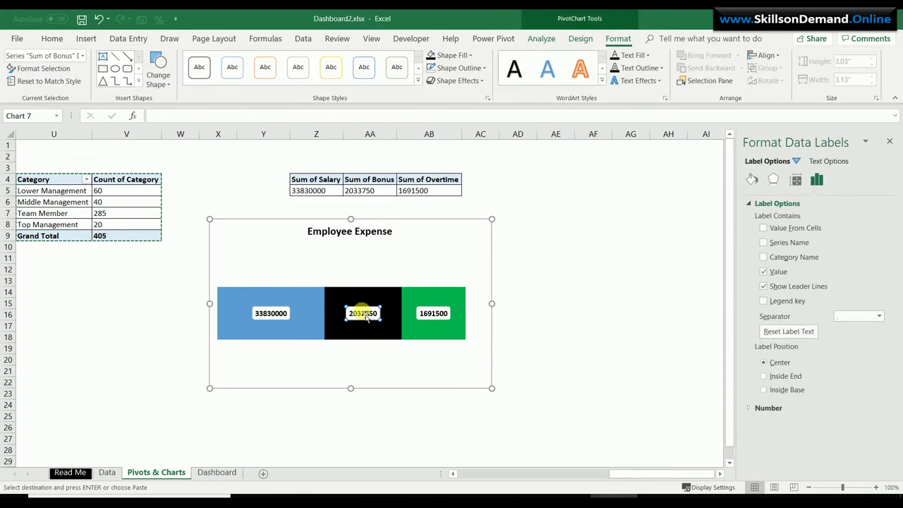
# Move the 2033750 and 1691500 labels above the black and green bars
pyautogui.click(362, 311)
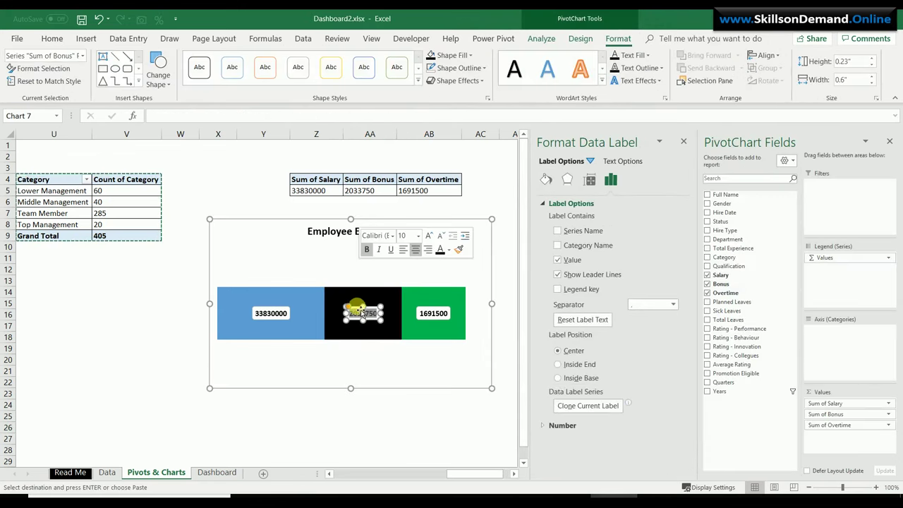
pyautogui.moveTo(360, 310); pyautogui.dragTo(359, 267)
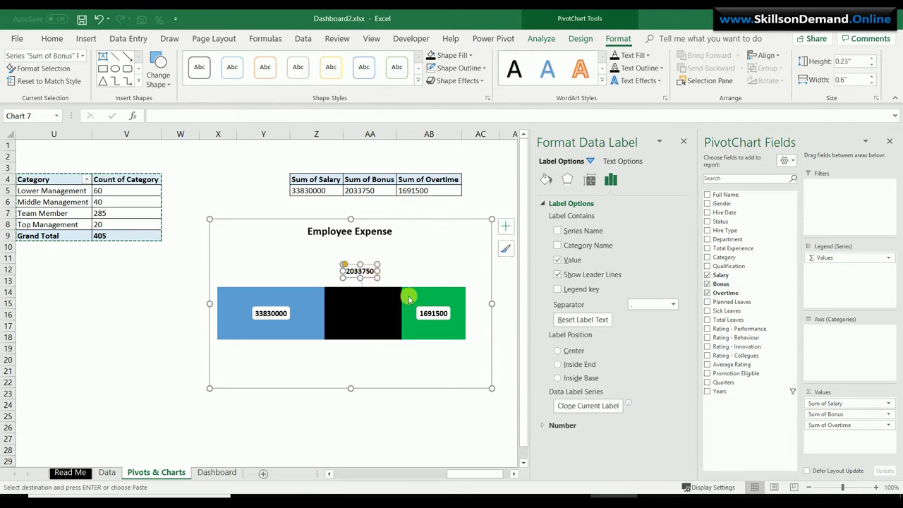
pyautogui.click(432, 315)
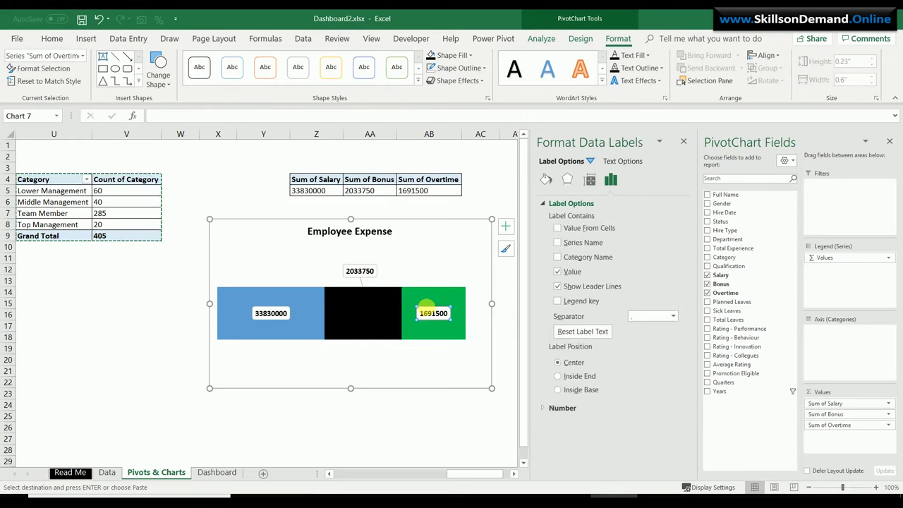
pyautogui.moveTo(430, 314)
pyautogui.mouseDown()
pyautogui.moveTo(425, 261)
pyautogui.moveTo(429, 275)
pyautogui.moveTo(424, 262)
pyautogui.moveTo(416, 275)
pyautogui.mouseUp()
# Move the 33830000 label above the blue Salary bar
pyautogui.moveTo(281, 303); pyautogui.dragTo(271, 271)
pyautogui.click(273, 315)
pyautogui.press('Escape')
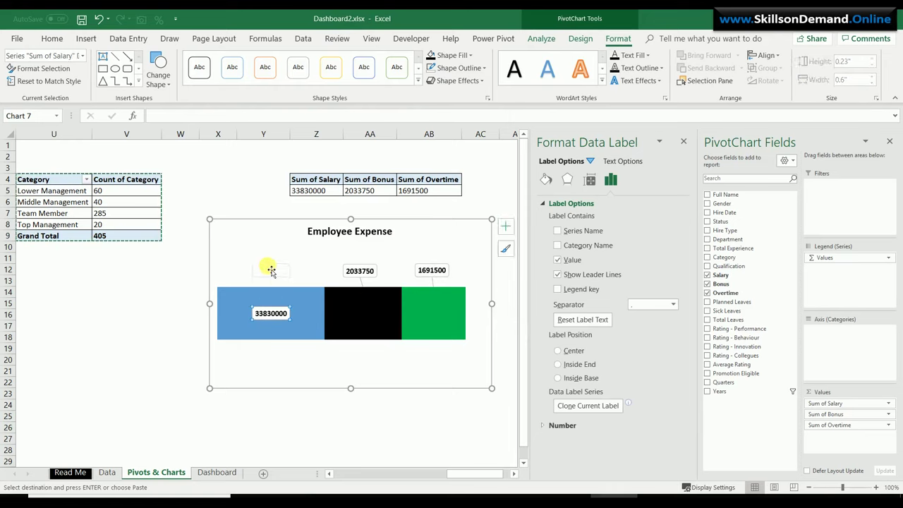
pyautogui.click(278, 354)
pyautogui.click(270, 313)
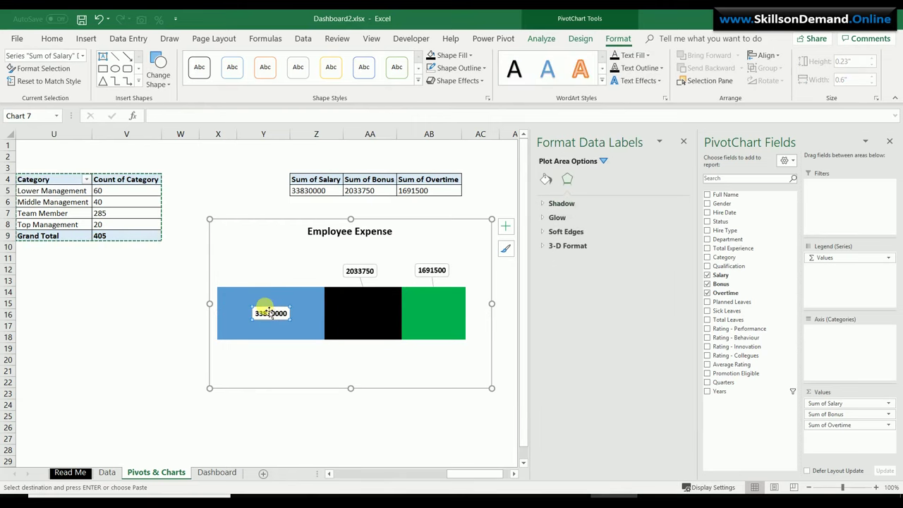
pyautogui.click(271, 313)
pyautogui.moveTo(270, 312); pyautogui.dragTo(262, 262)
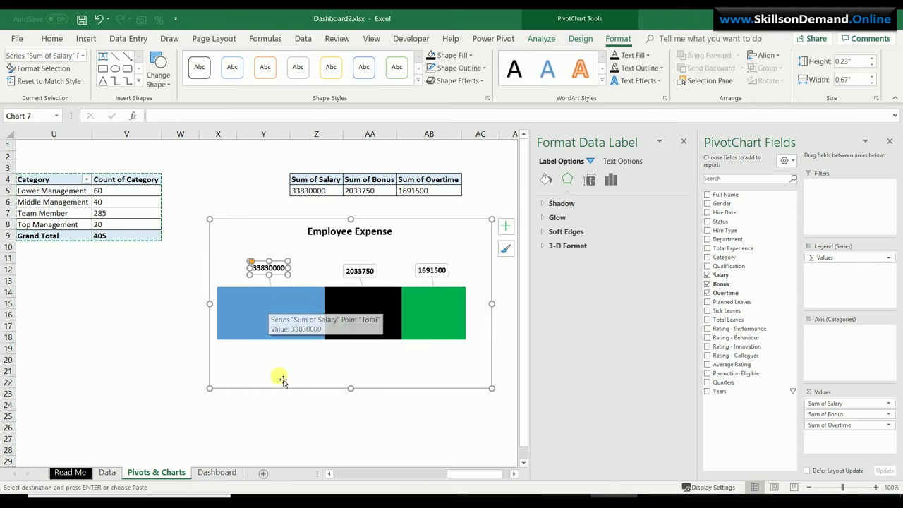
pyautogui.click(287, 417)
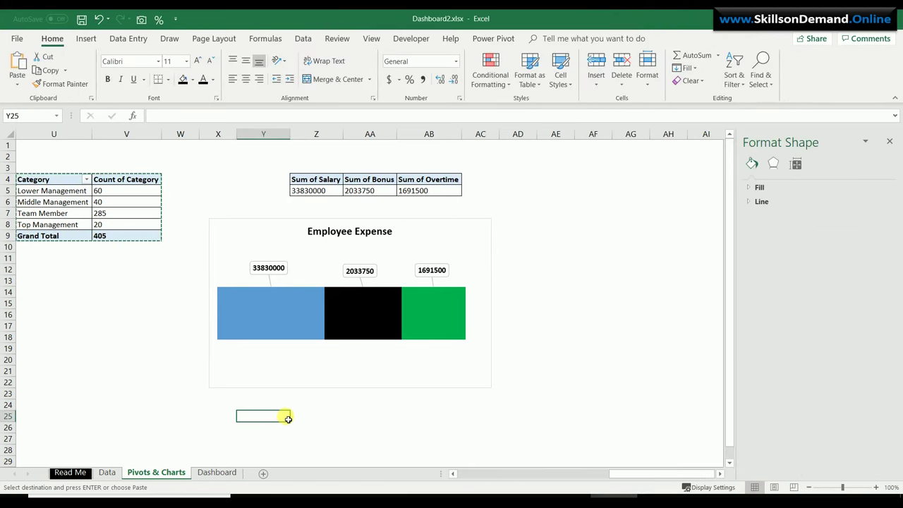
pyautogui.click(484, 347)
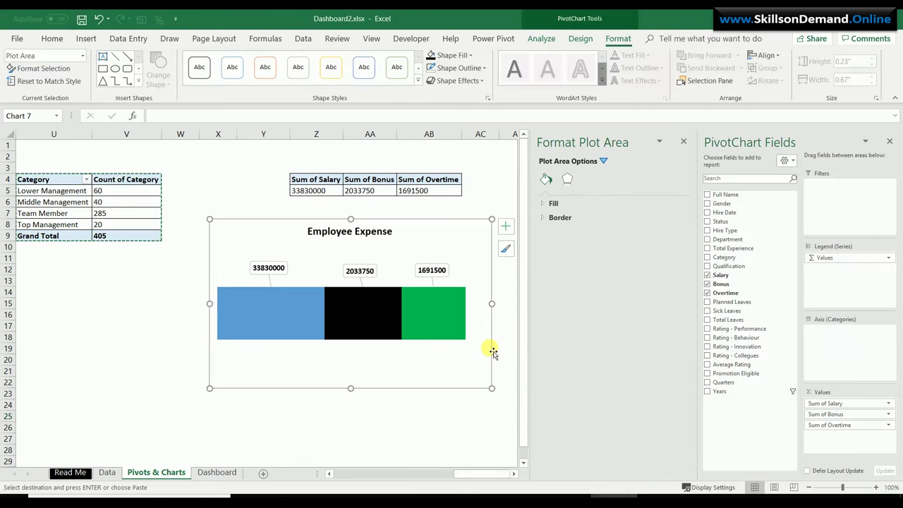
# Move the chart to cell G29 on the Dashboard sheet, aligned under Employee Status
pyautogui.click(489, 347)
pyautogui.press('Delete')
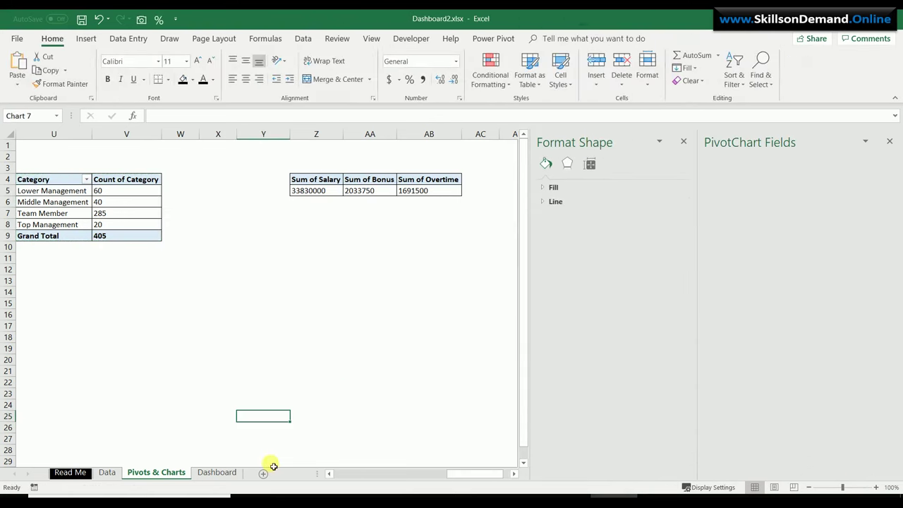
pyautogui.click(235, 476)
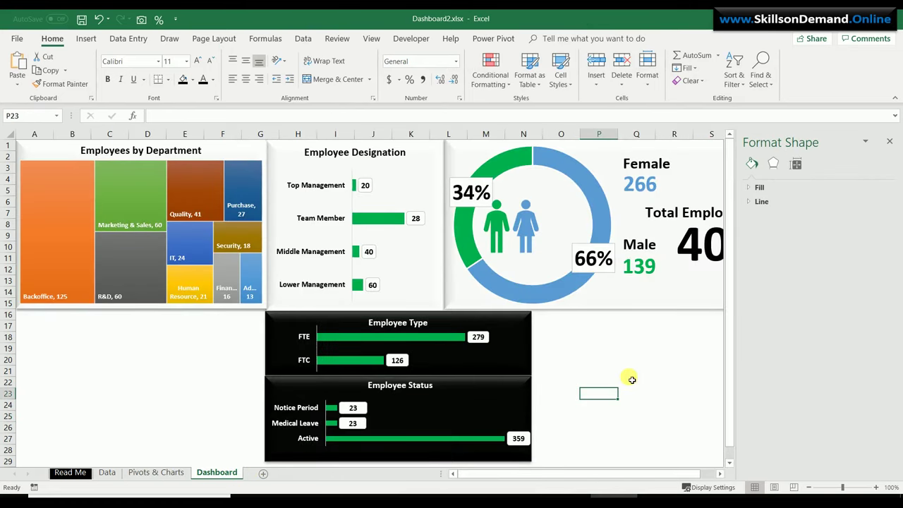
pyautogui.click(730, 464)
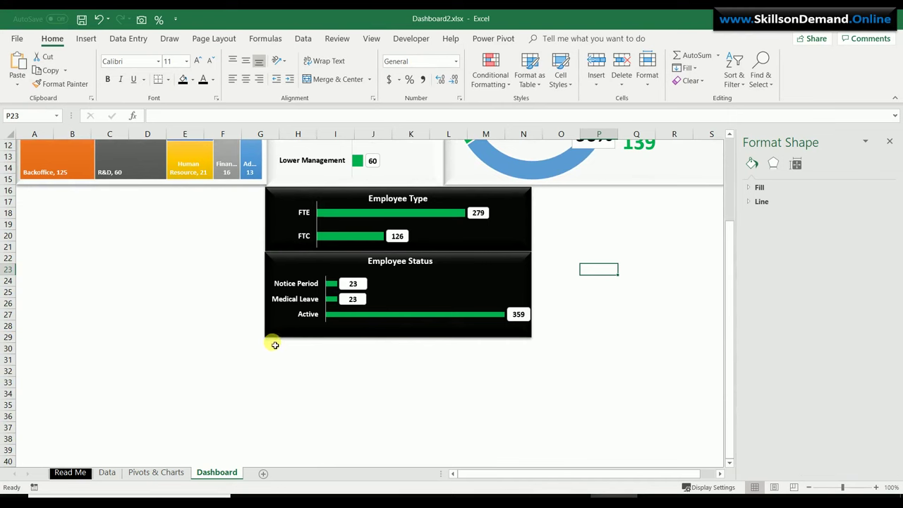
pyautogui.click(275, 345)
pyautogui.hotkey('ctrl', 'v')
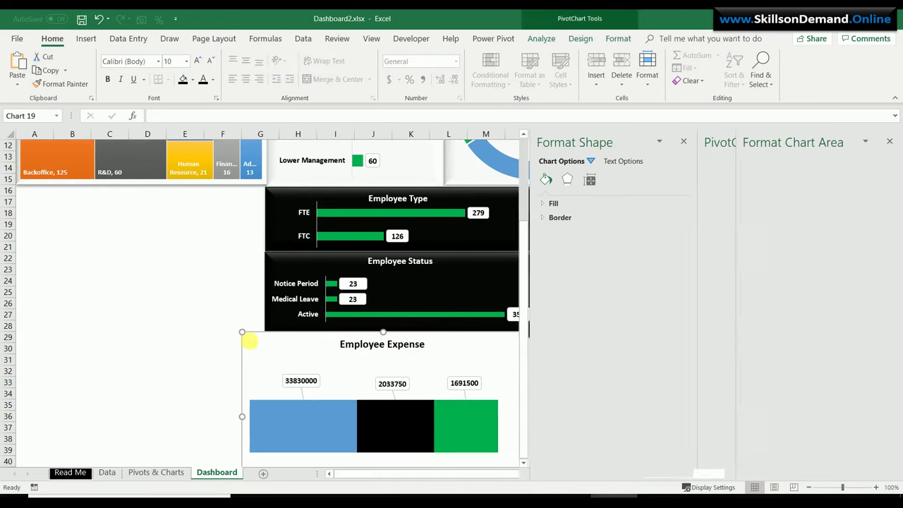
pyautogui.moveTo(246, 337); pyautogui.dragTo(275, 343)
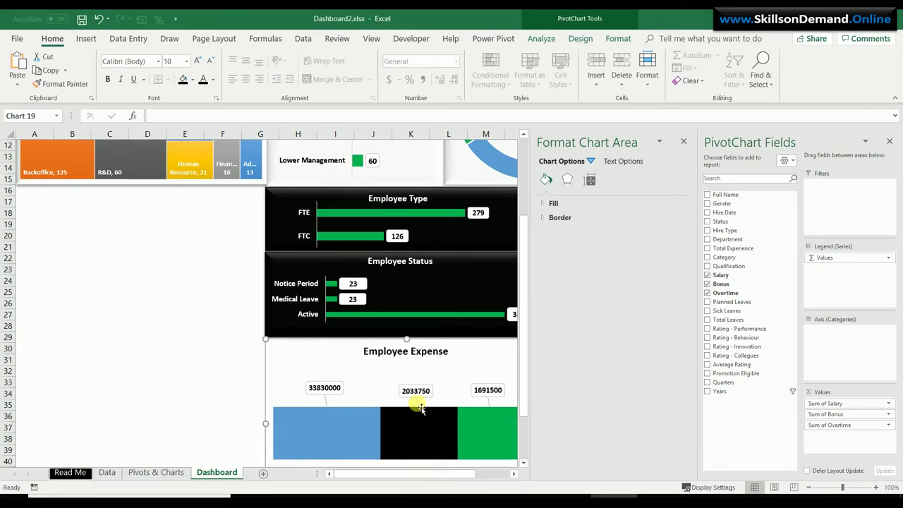
# Resize the chart shorter, ending near row 36, and narrower to match the panels above
pyautogui.click(525, 463)
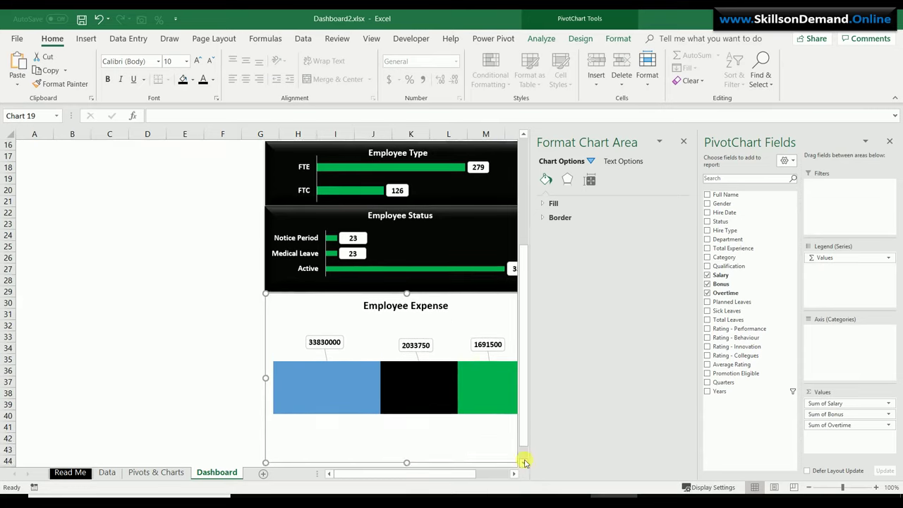
pyautogui.moveTo(407, 422); pyautogui.dragTo(408, 326)
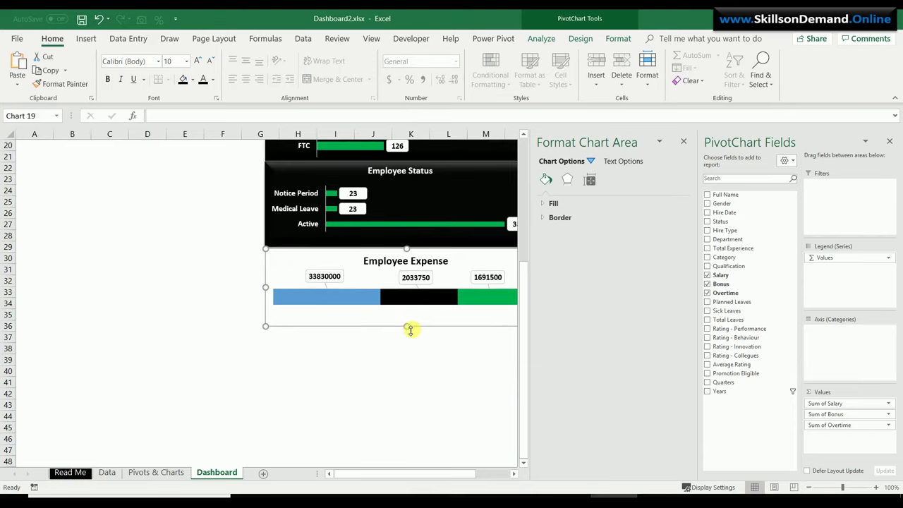
pyautogui.click(889, 141)
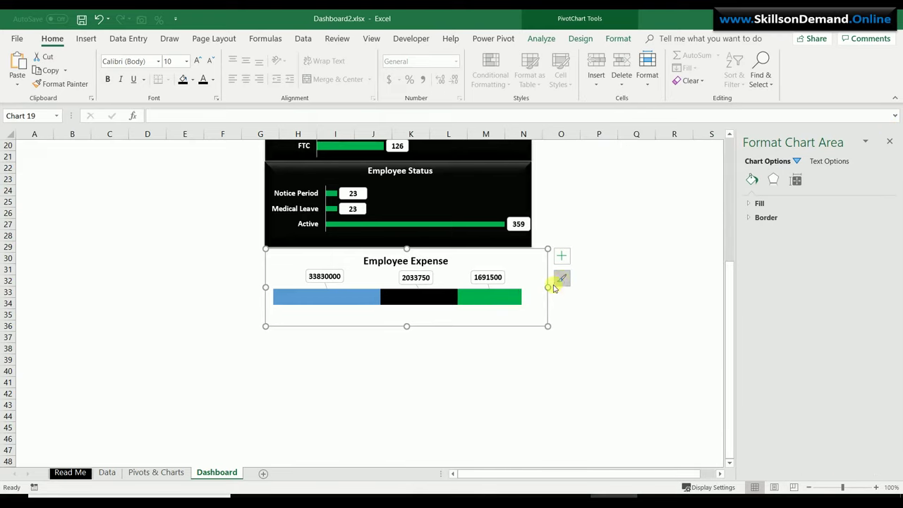
pyautogui.moveTo(548, 287); pyautogui.dragTo(531, 288)
pyautogui.click(556, 371)
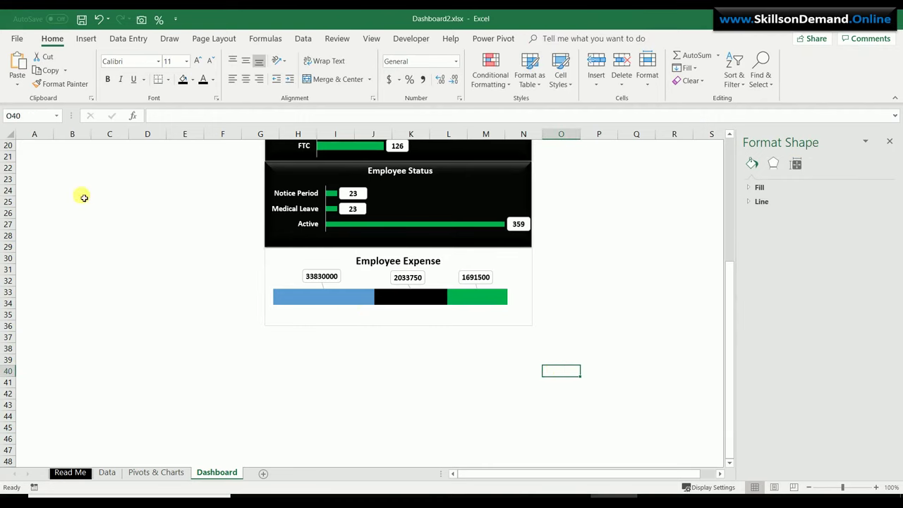
pyautogui.click(86, 40)
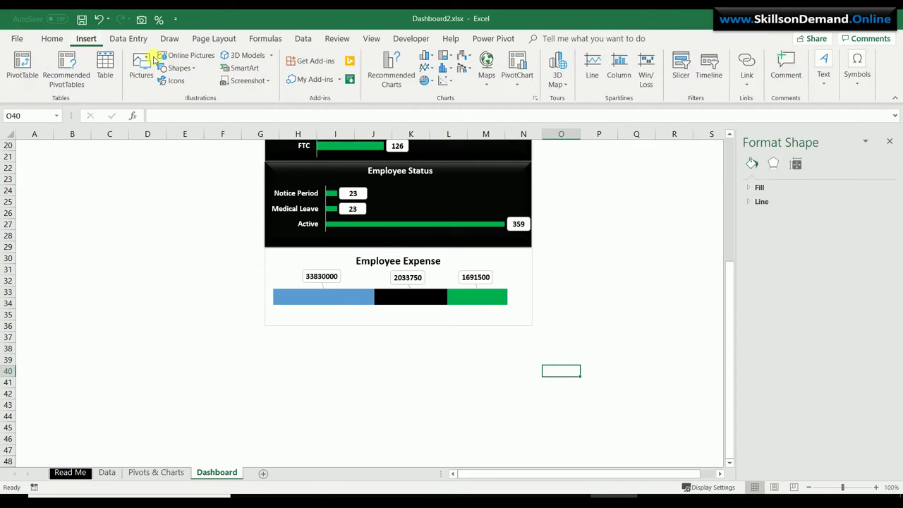
pyautogui.click(178, 68)
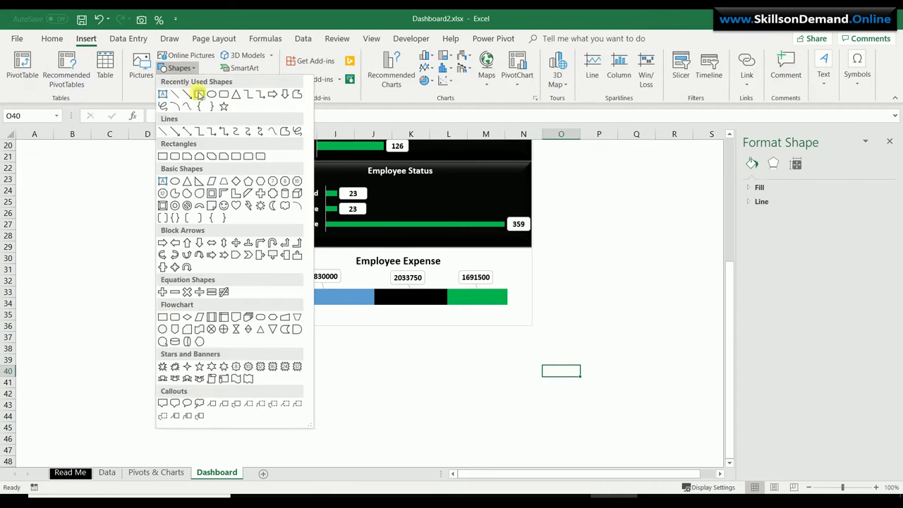
# Draw a rectangle over the Employee Expense chart with a preset bevel effect
pyautogui.click(200, 94)
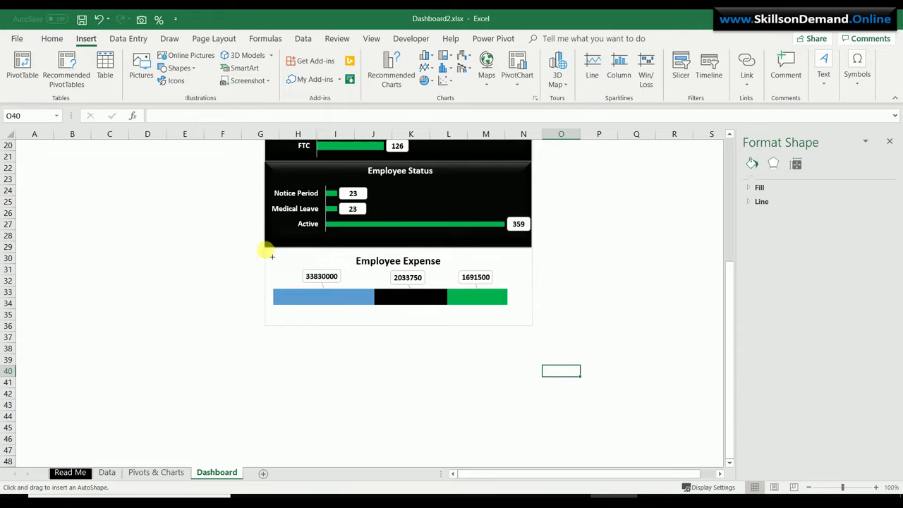
pyautogui.moveTo(267, 250)
pyautogui.mouseDown()
pyautogui.moveTo(550, 343)
pyautogui.moveTo(555, 334)
pyautogui.moveTo(532, 325)
pyautogui.mouseUp()
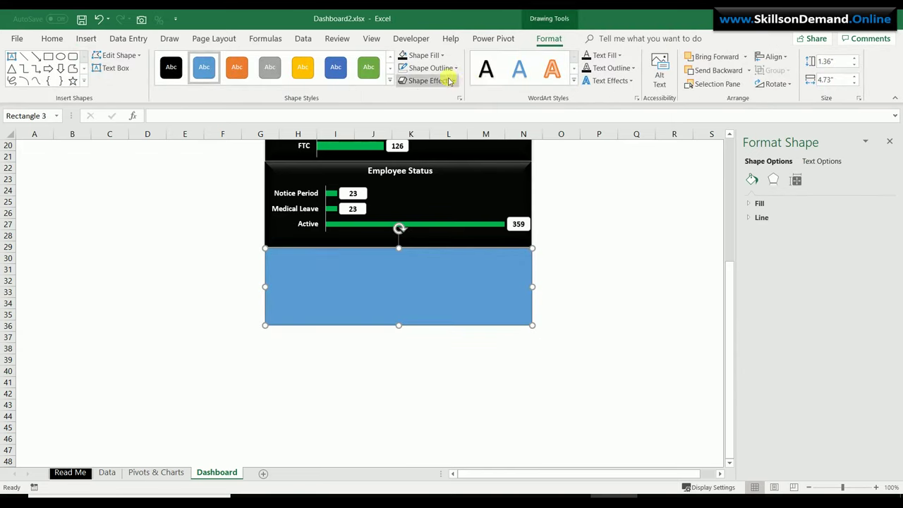
pyautogui.click(449, 81)
pyautogui.moveTo(452, 101)
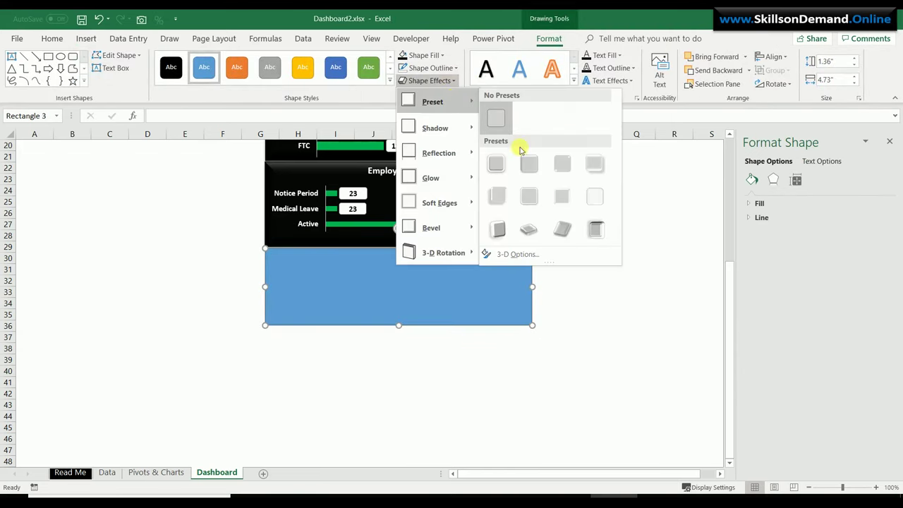
pyautogui.click(530, 164)
# Give the rectangle white fill and no outline, and send it behind the chart
pyautogui.click(422, 55)
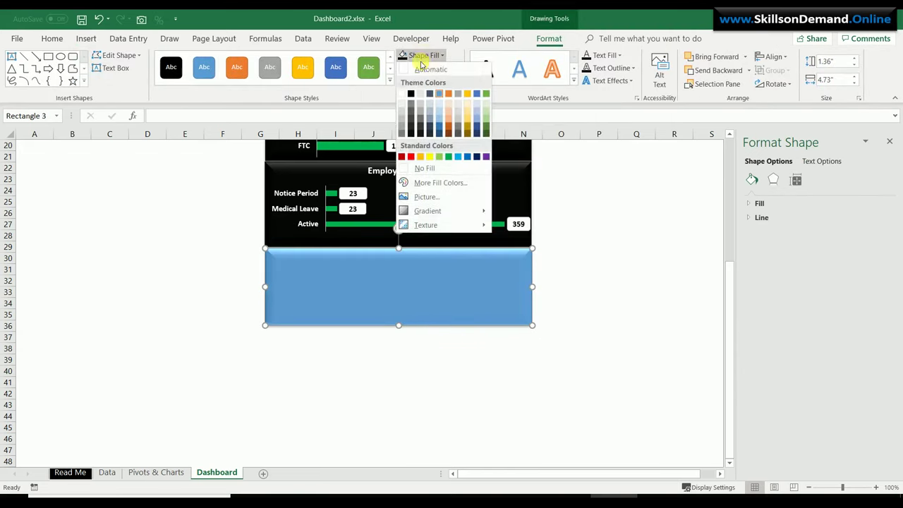
pyautogui.click(403, 94)
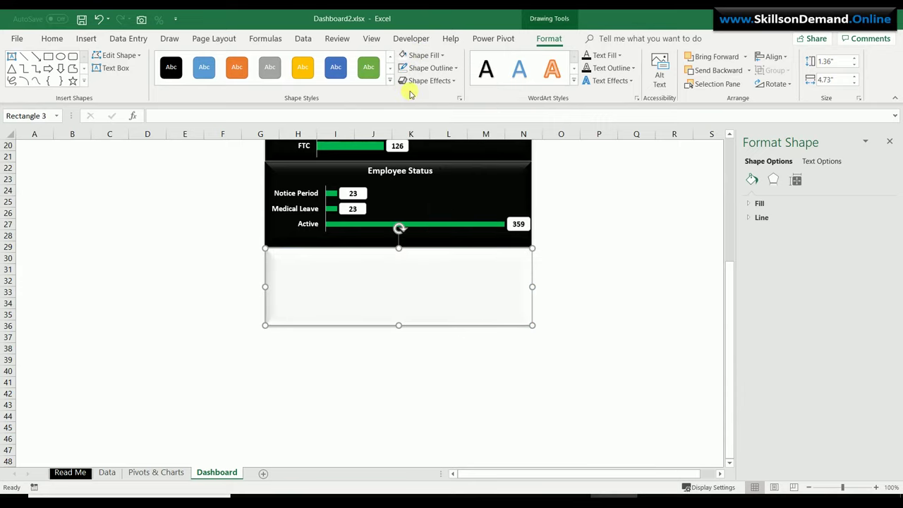
pyautogui.click(429, 68)
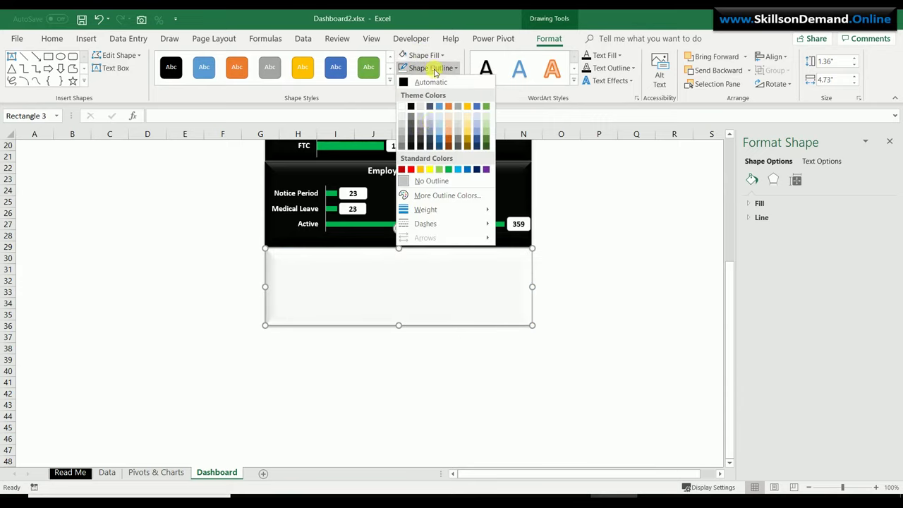
pyautogui.click(427, 182)
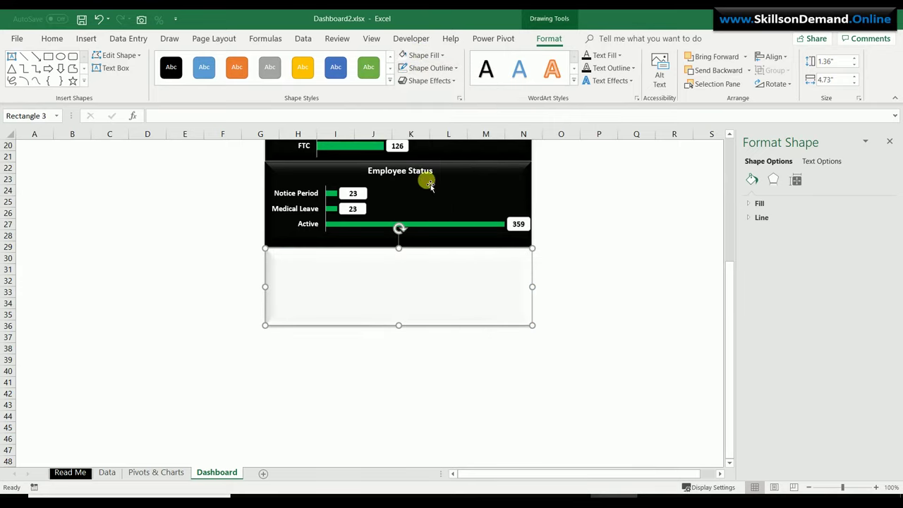
pyautogui.rightClick(420, 283)
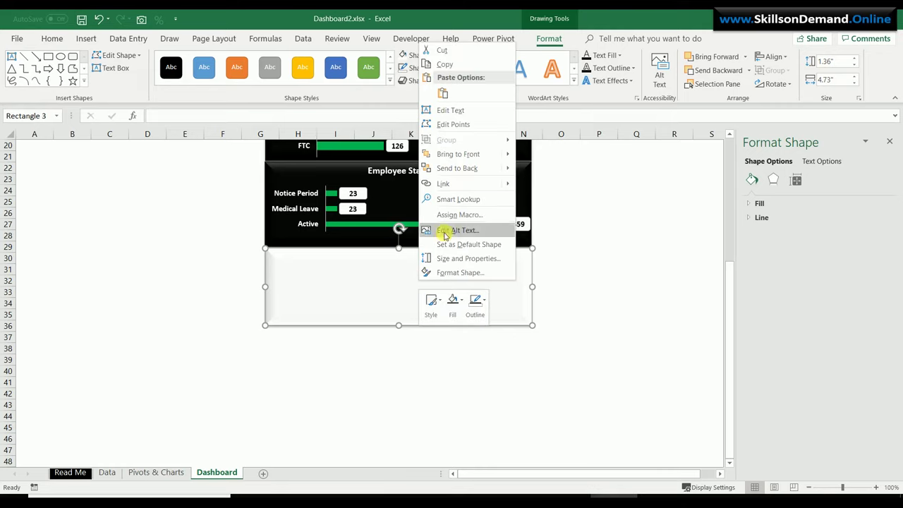
pyautogui.click(468, 170)
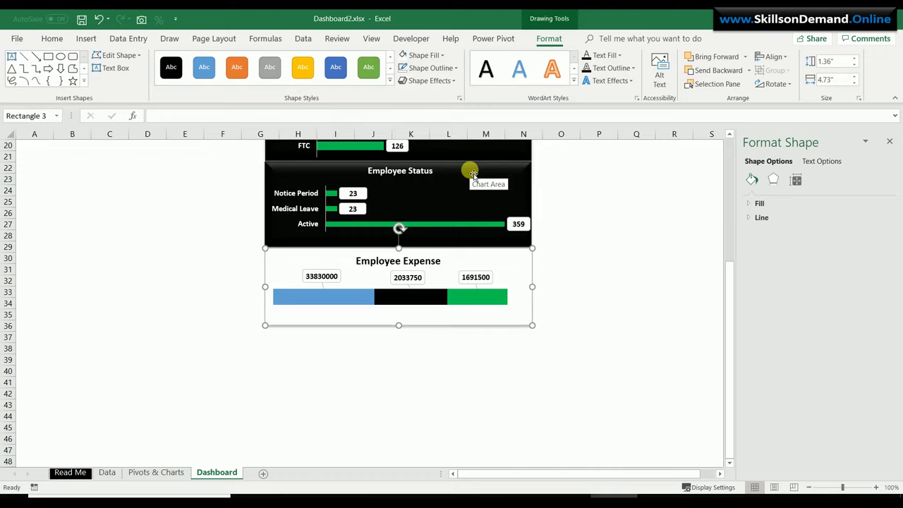
# Set the Employee Expense chart area to No Fill and No Outline
pyautogui.click(531, 259)
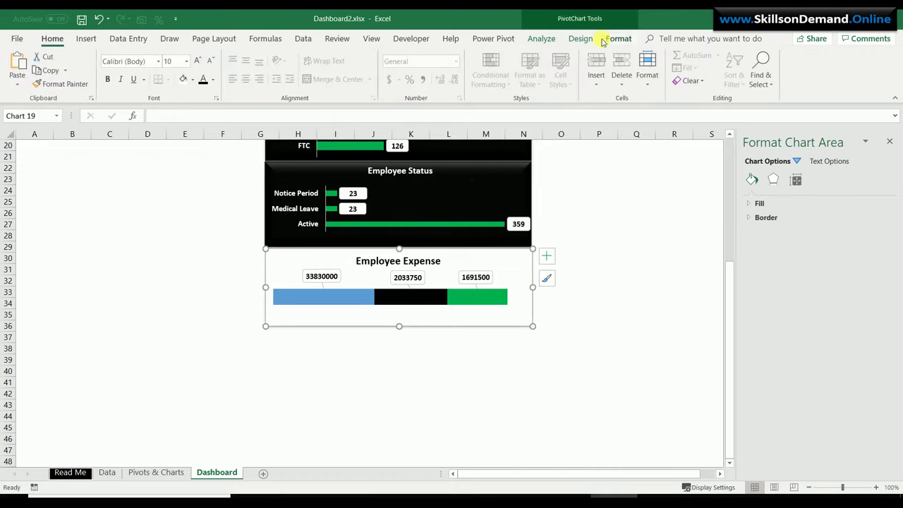
pyautogui.click(618, 39)
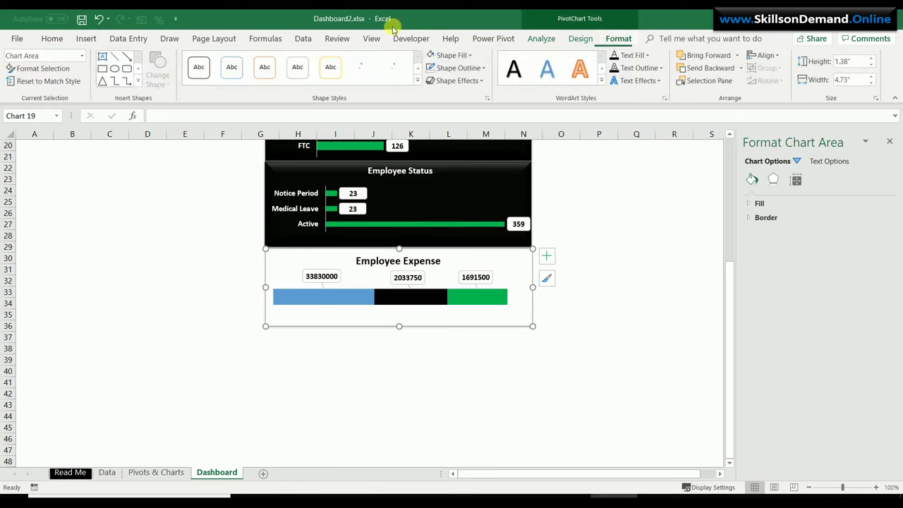
pyautogui.click(465, 55)
pyautogui.click(455, 168)
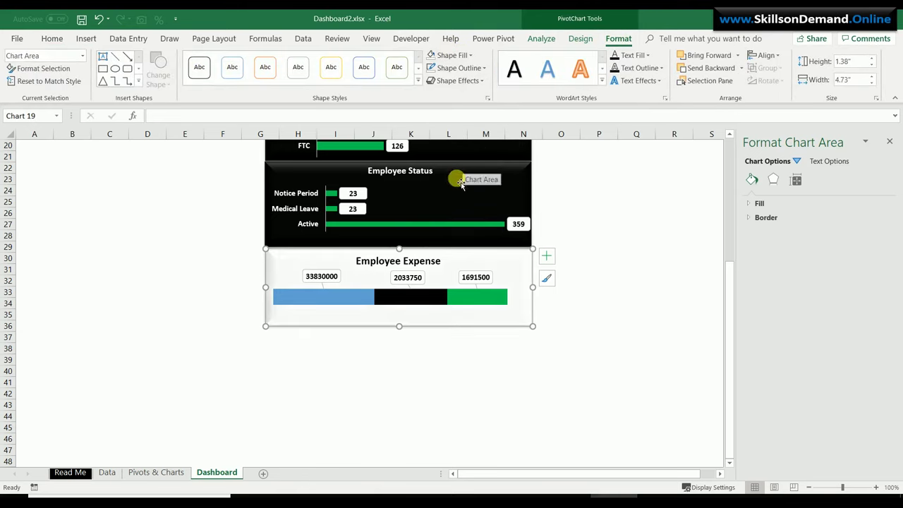
pyautogui.click(460, 68)
pyautogui.click(463, 181)
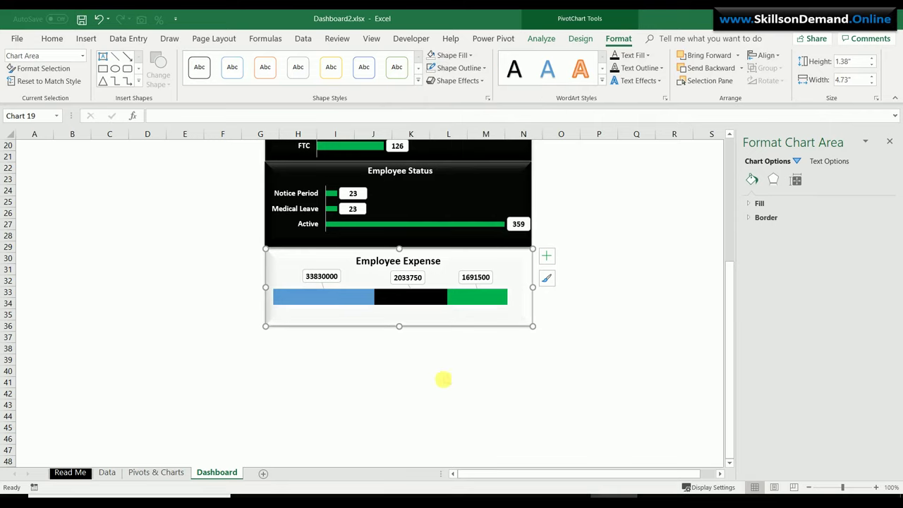
pyautogui.click(443, 403)
pyautogui.click(517, 384)
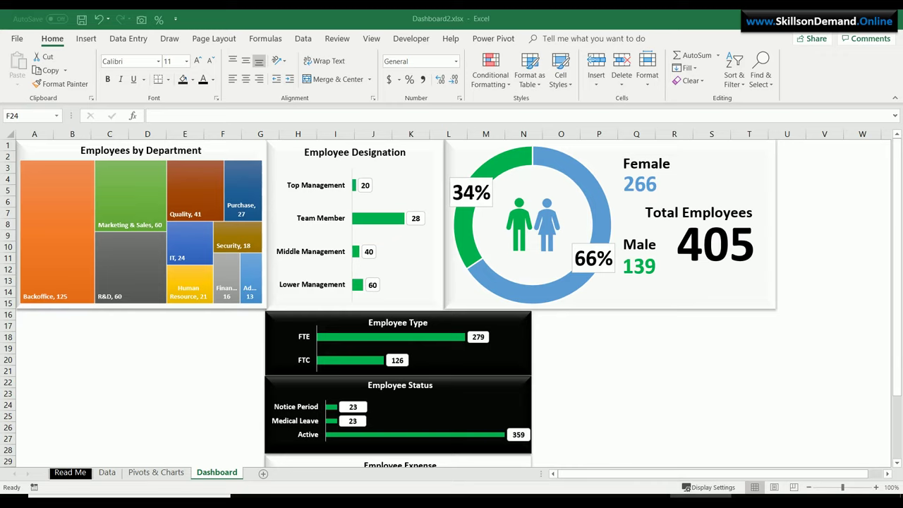
# Copy the Salary, Bonus and Overtime pivot cells Z4:AB5 and paste them at AF4
pyautogui.click(170, 473)
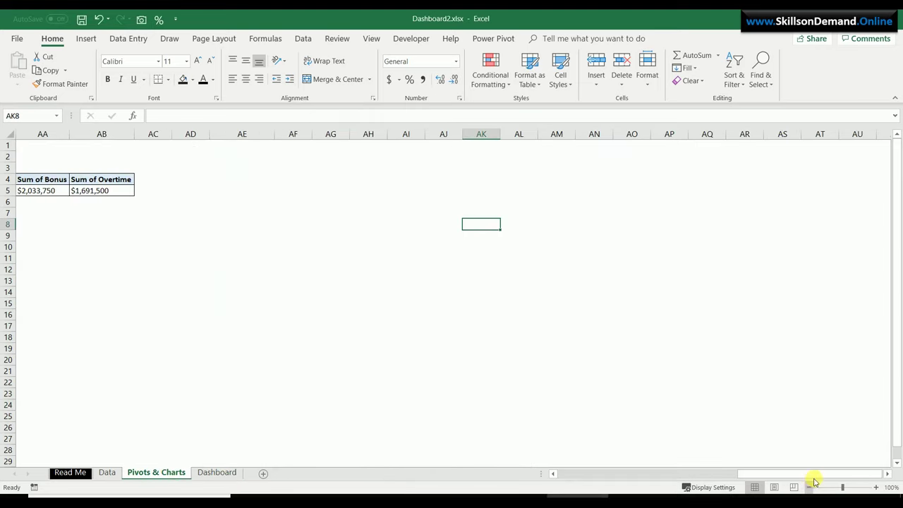
pyautogui.moveTo(814, 479); pyautogui.dragTo(785, 483)
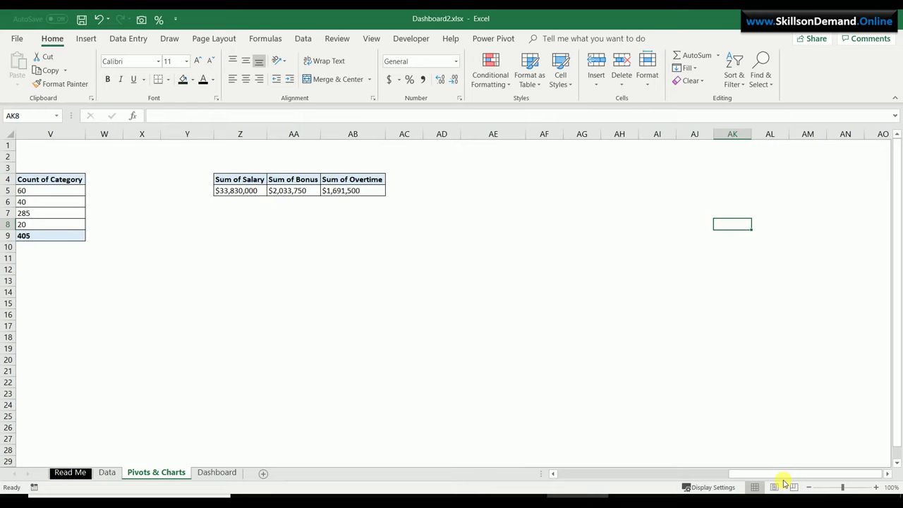
pyautogui.moveTo(234, 182); pyautogui.dragTo(350, 189)
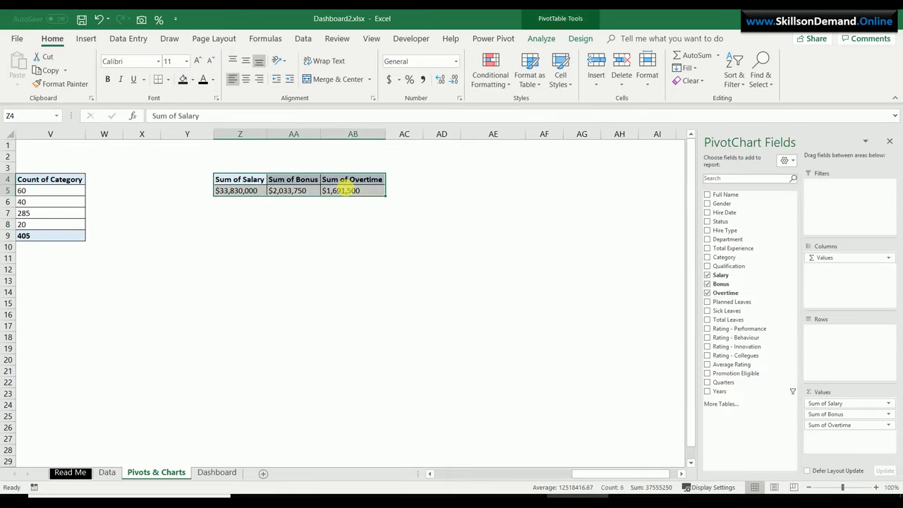
pyautogui.hotkey('ctrl', 'c')
pyautogui.press('Right')
pyautogui.press('Right')
pyautogui.press('Right')
pyautogui.press('Right')
pyautogui.press('Right')
pyautogui.press('Right')
pyautogui.press('Right')
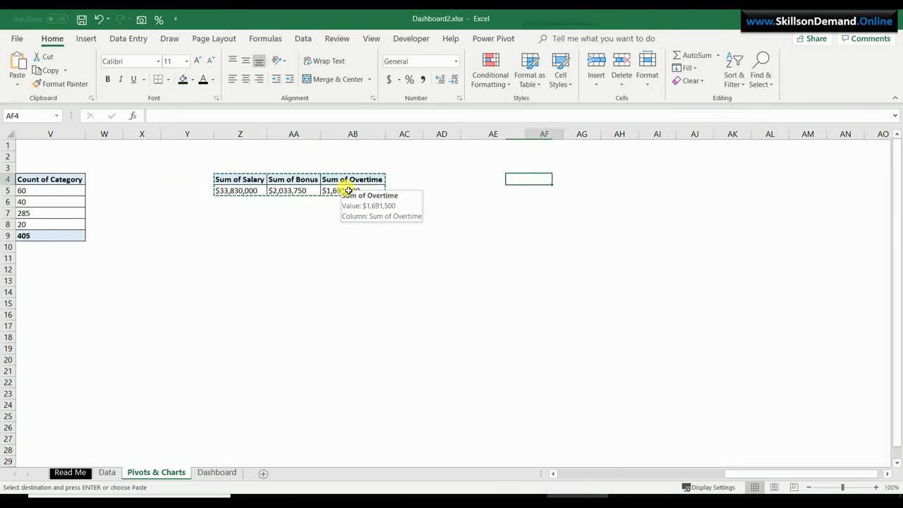
pyautogui.press('Left')
pyautogui.hotkey('ctrl', 'v')
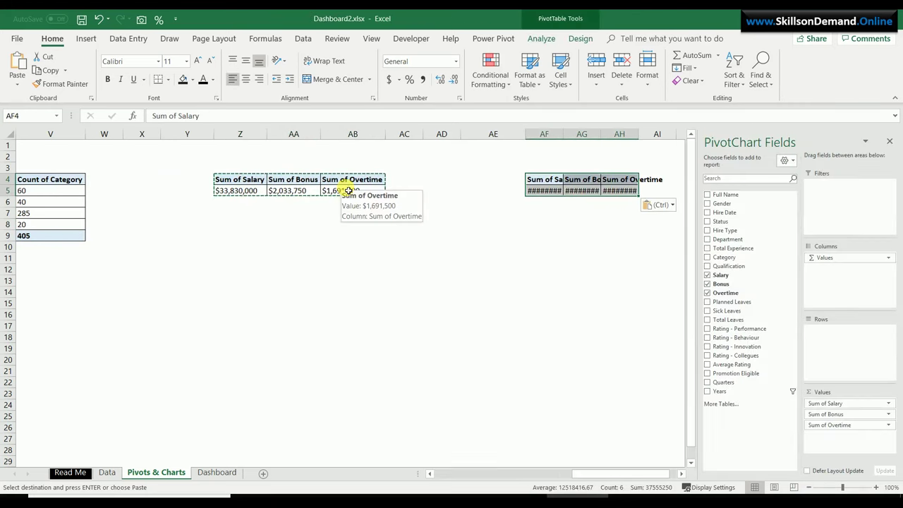
# Autofit columns AF–AH and add Department to the copied pivot's rows
pyautogui.doubleClick(564, 141)
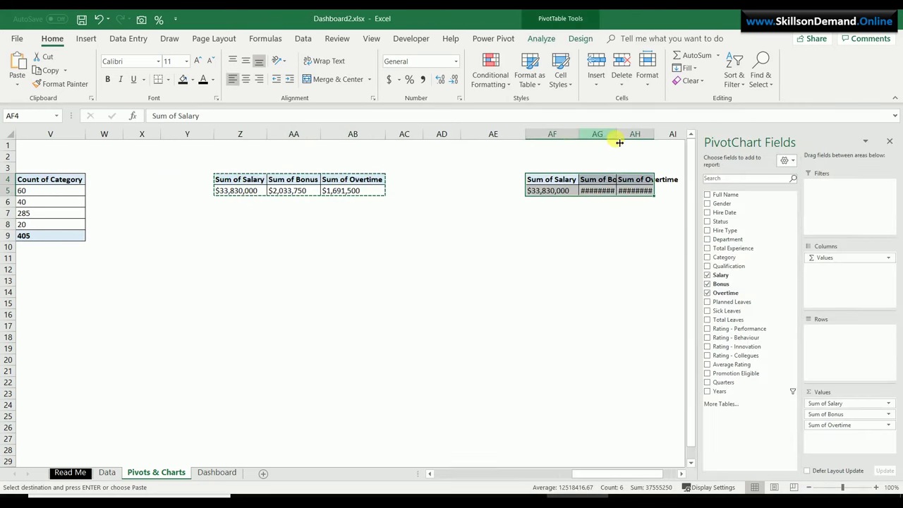
pyautogui.doubleClick(616, 141)
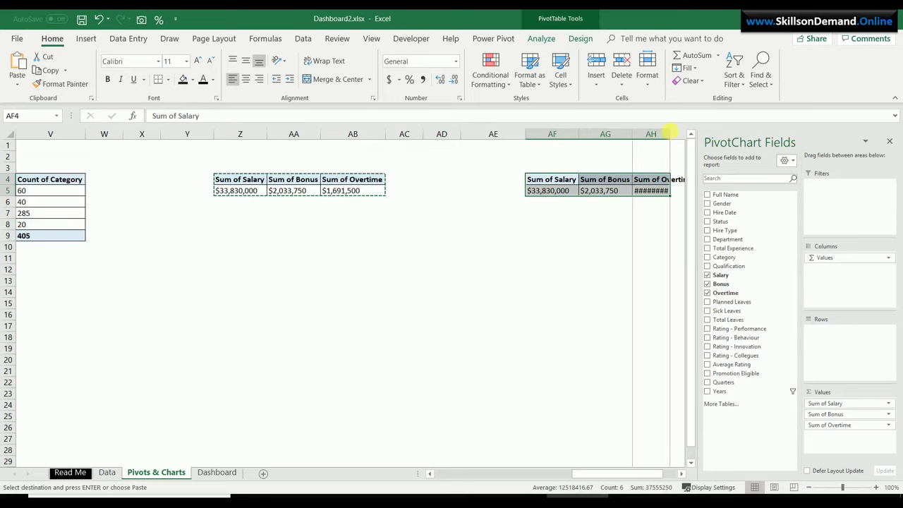
pyautogui.doubleClick(671, 134)
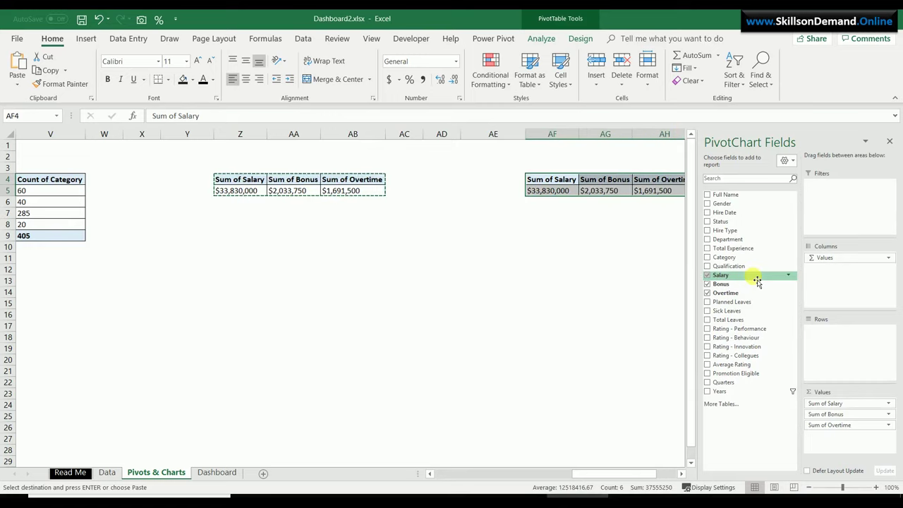
pyautogui.moveTo(751, 240); pyautogui.dragTo(832, 342)
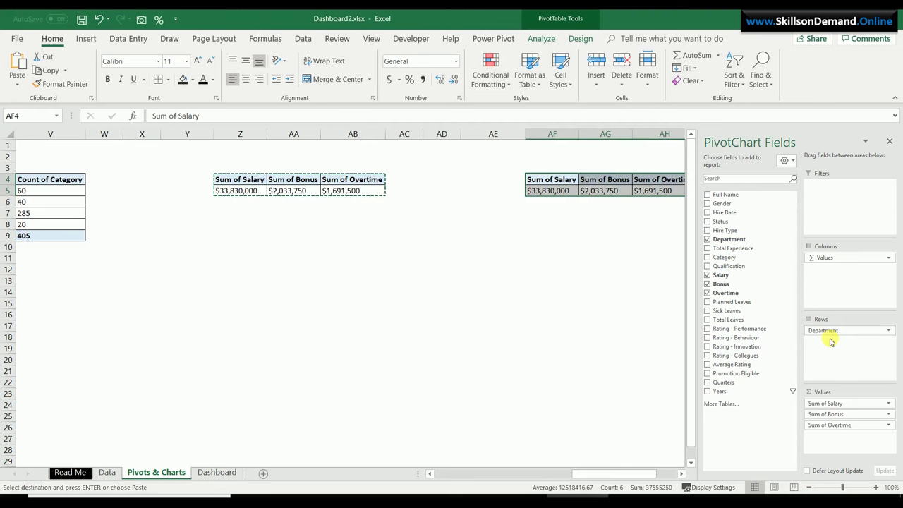
pyautogui.click(685, 478)
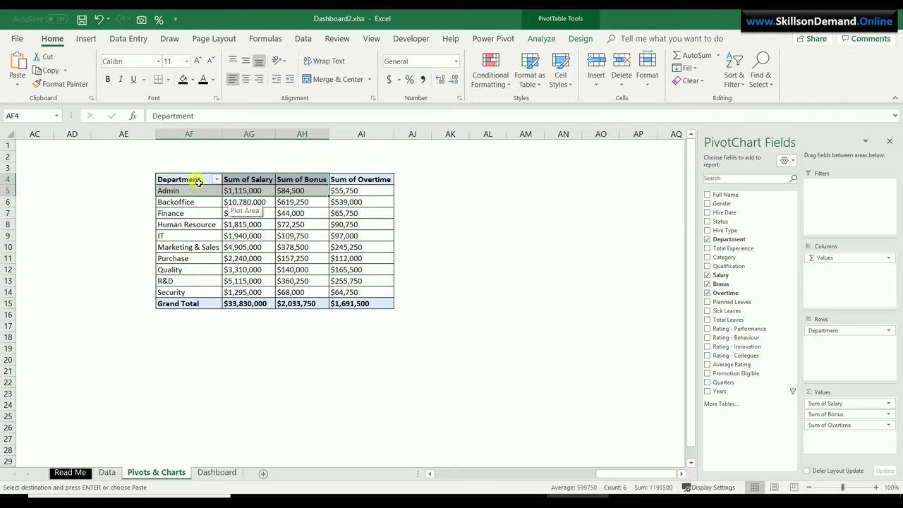
# Copy the ten department names into column AK from AK4 and autofit the column
pyautogui.moveTo(195, 181); pyautogui.dragTo(201, 297)
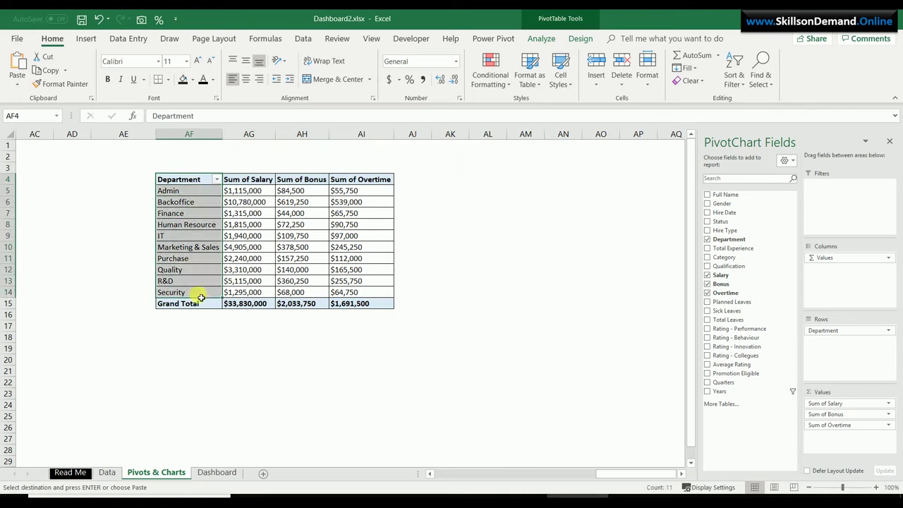
pyautogui.hotkey('ctrl', 'c')
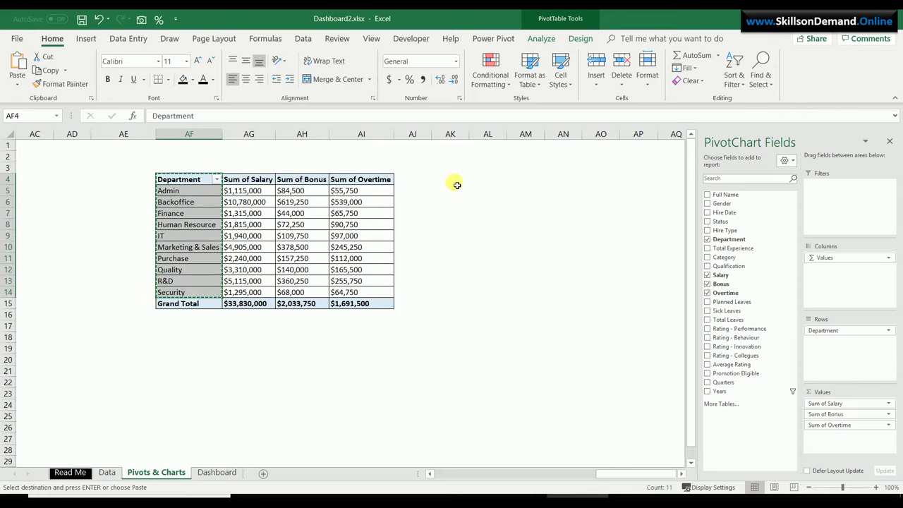
pyautogui.click(457, 183)
pyautogui.hotkey('ctrl', 'v')
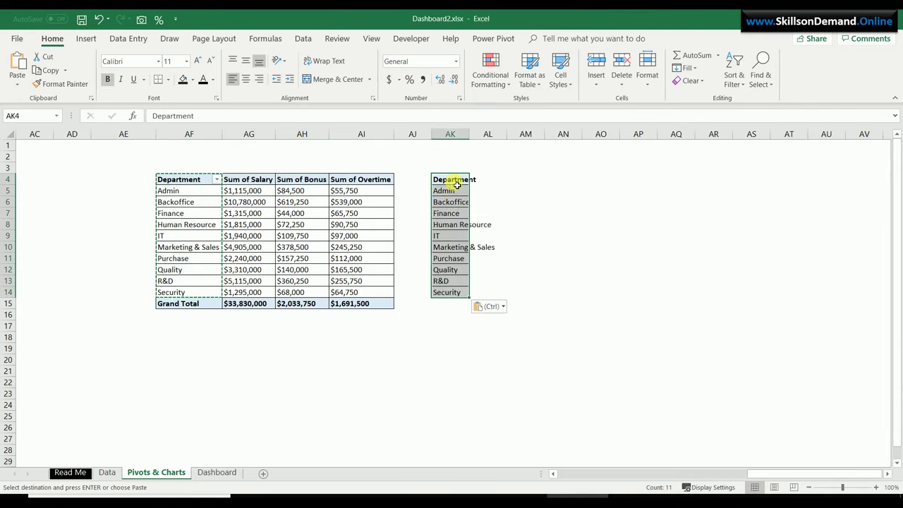
pyautogui.doubleClick(470, 135)
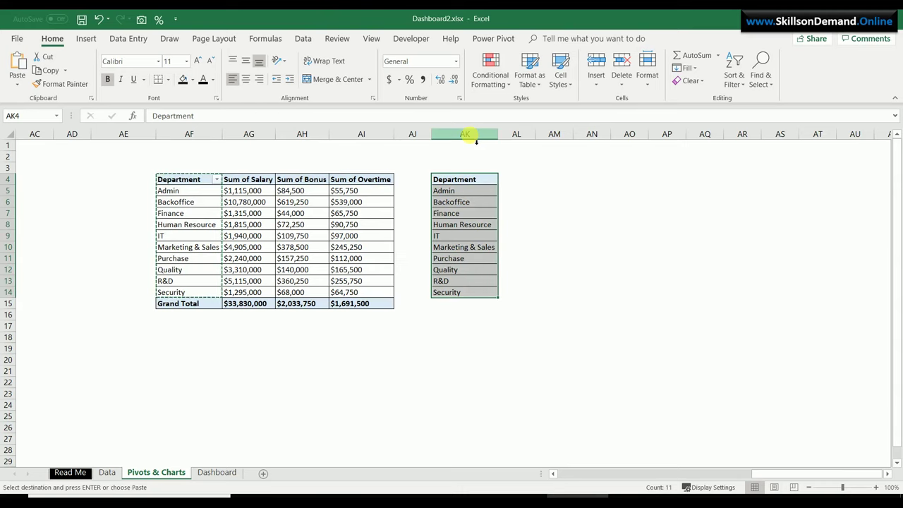
# Add a 'Total Expense' header in AL4 formatted like the Department header
pyautogui.click(527, 182)
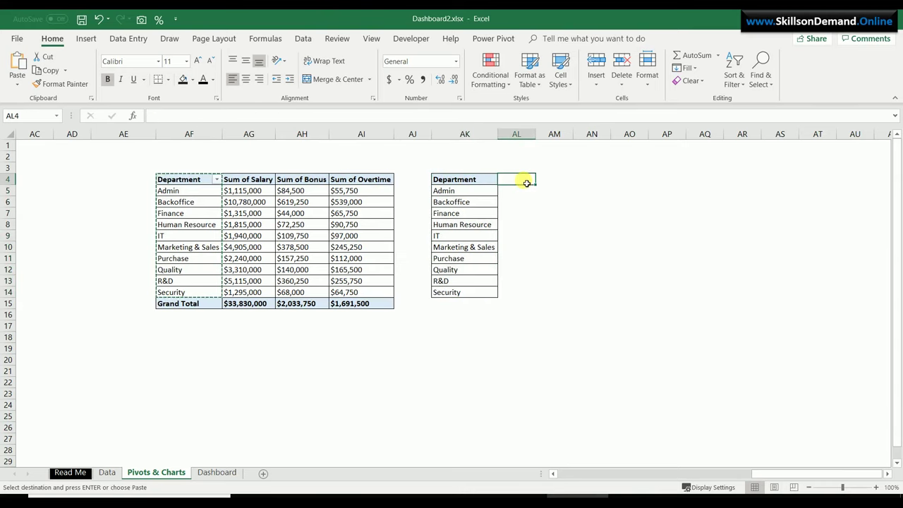
pyautogui.write('Total Expens')
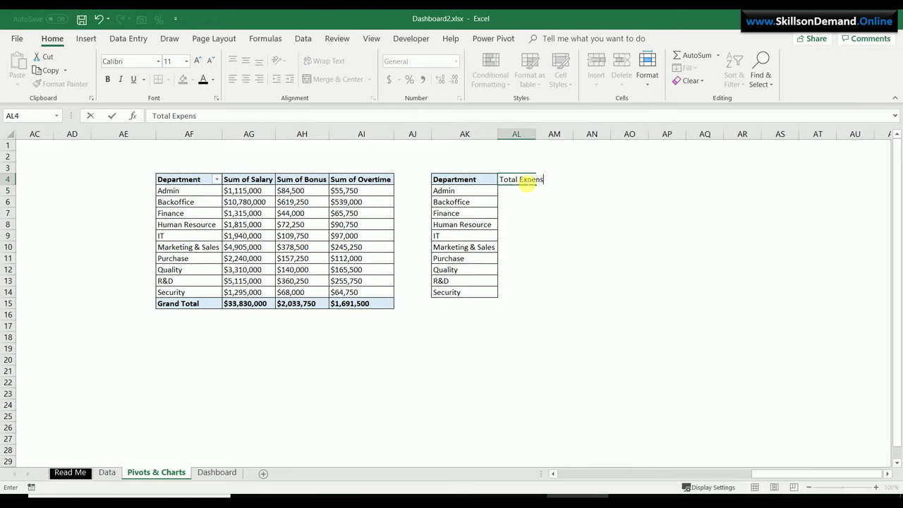
pyautogui.write('e')
pyautogui.click(524, 135)
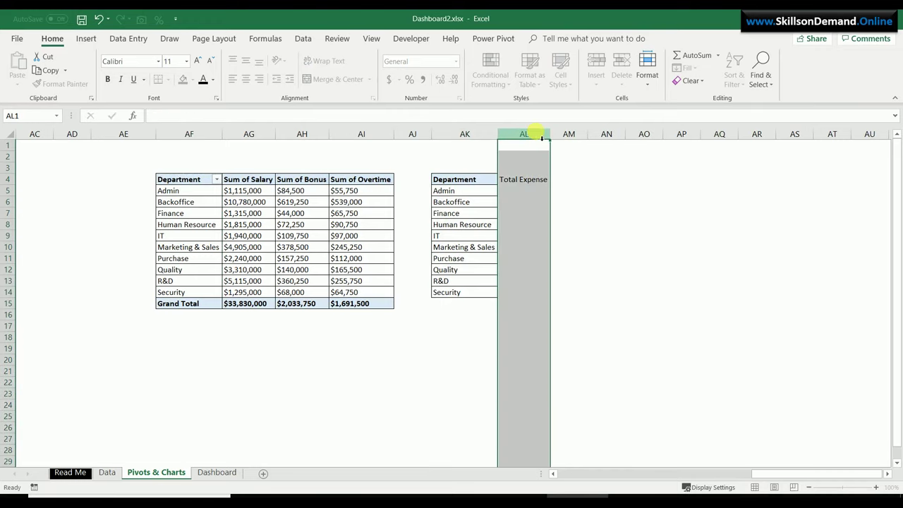
pyautogui.click(599, 214)
pyautogui.click(468, 181)
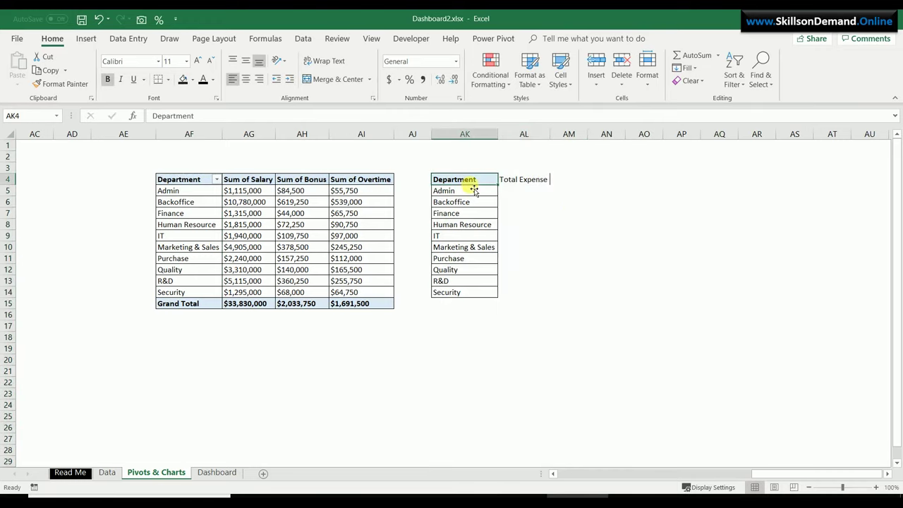
pyautogui.click(77, 84)
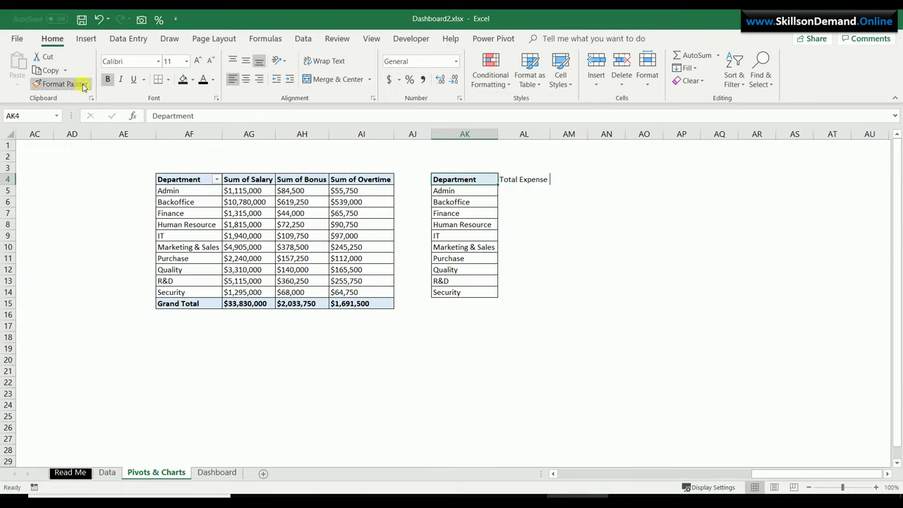
pyautogui.click(533, 180)
pyautogui.click(534, 191)
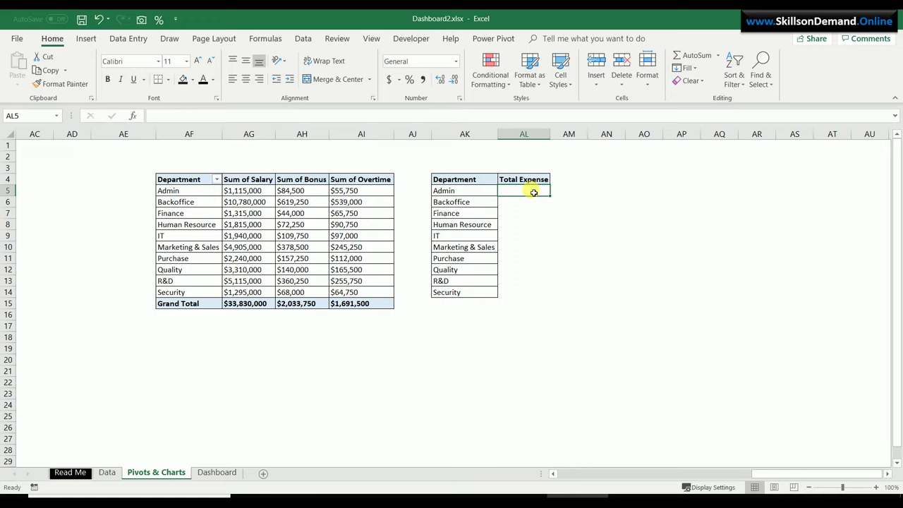
# Enter =SUM(AG5:AI5) in AL5 and fill it down to AL14
pyautogui.write('=sum(')
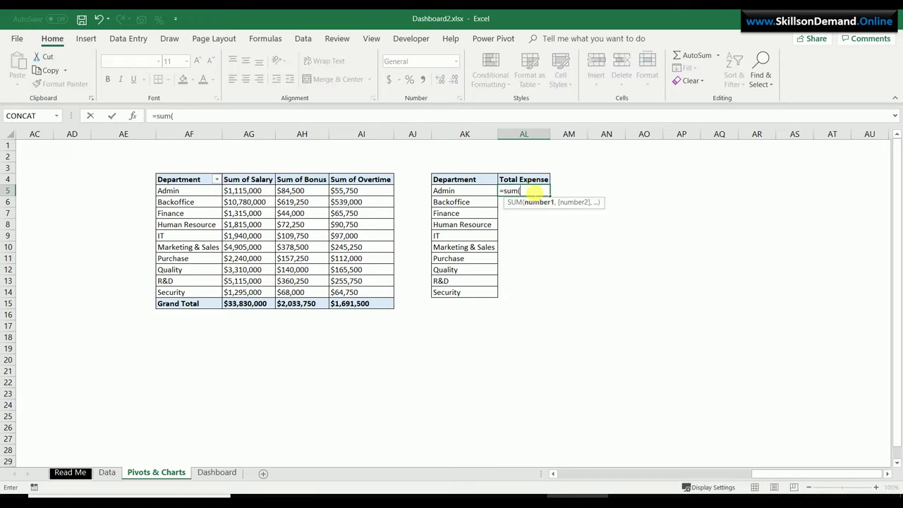
pyautogui.moveTo(244, 189); pyautogui.dragTo(367, 192)
pyautogui.write(')')
pyautogui.press('Return')
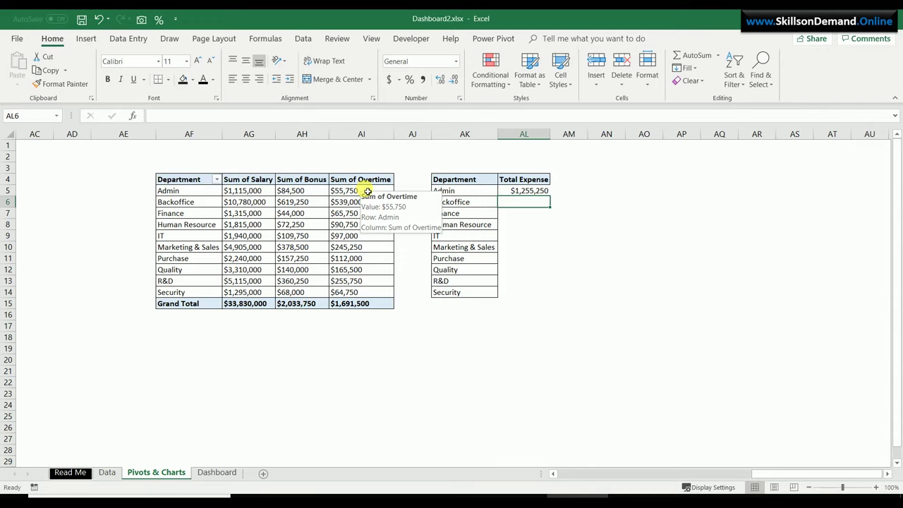
pyautogui.click(542, 190)
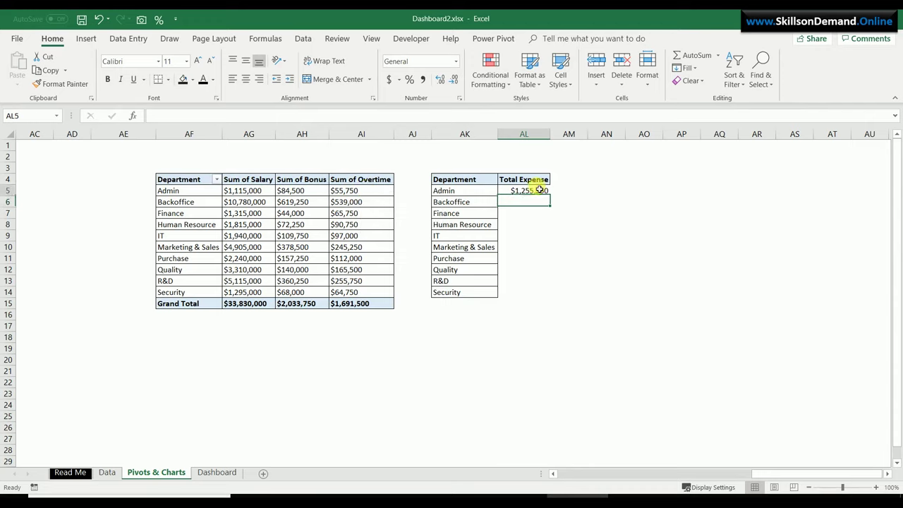
pyautogui.moveTo(554, 199); pyautogui.dragTo(544, 297)
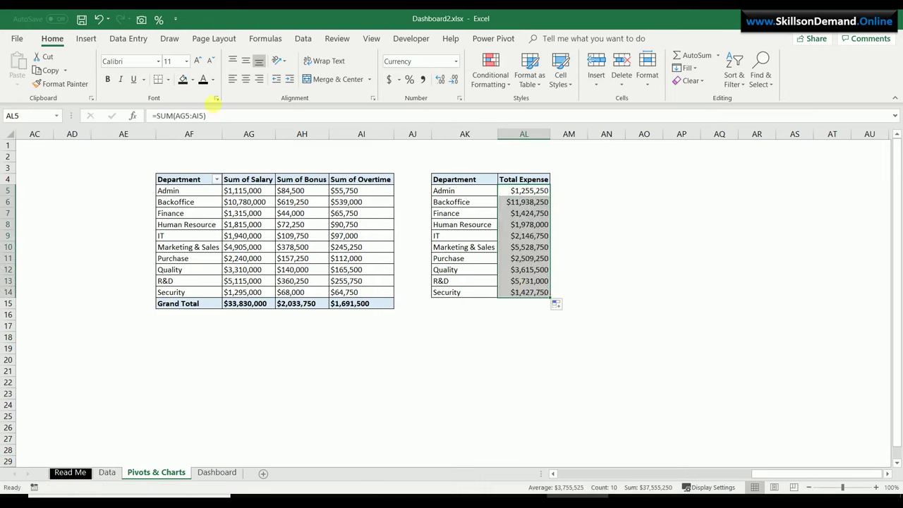
# Give the Total Expense totals All Borders and bold figures
pyautogui.click(167, 80)
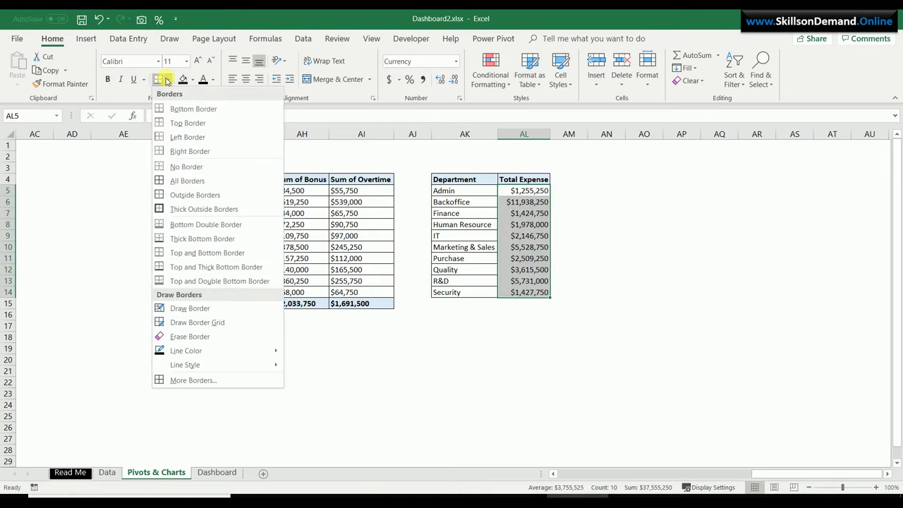
pyautogui.click(174, 180)
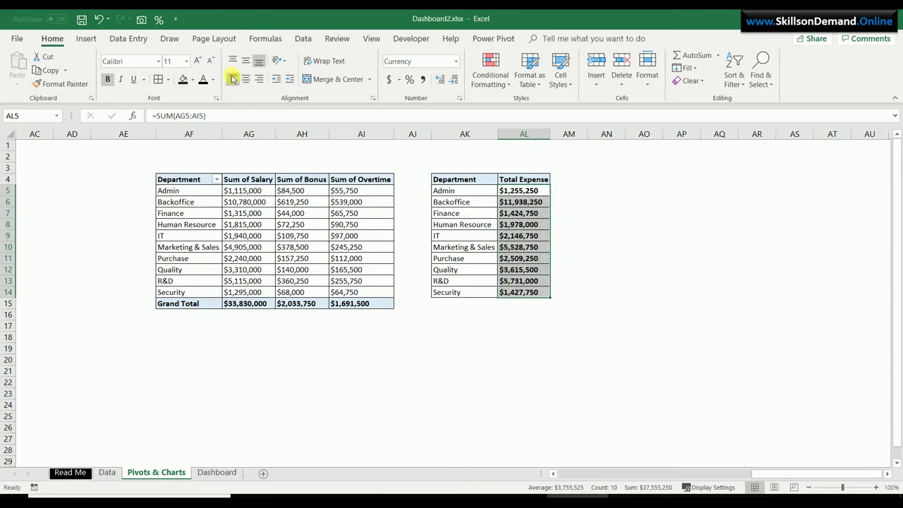
pyautogui.click(597, 285)
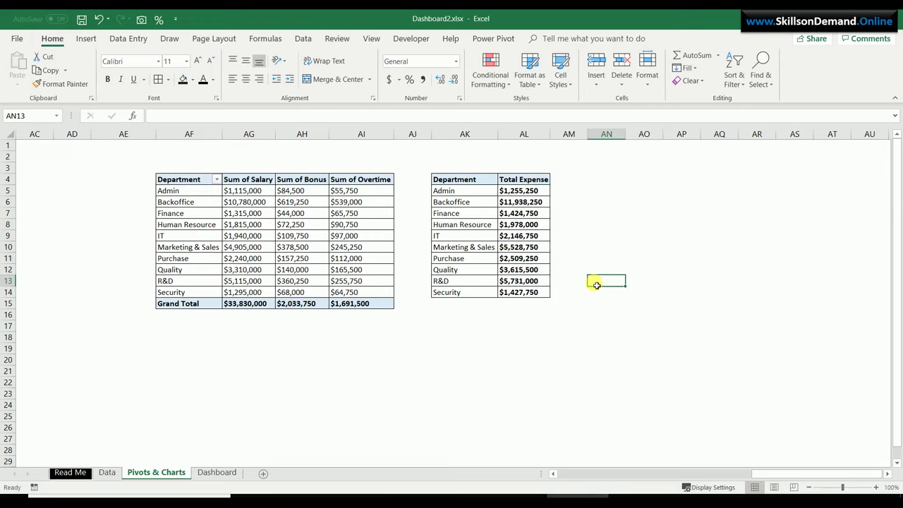
pyautogui.hotkey('alt', 'w')
pyautogui.click(323, 406)
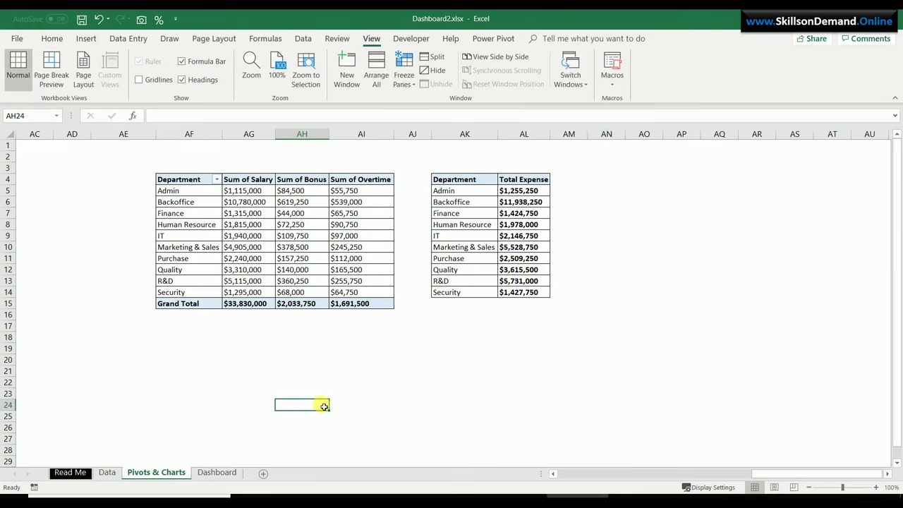
pyautogui.click(529, 192)
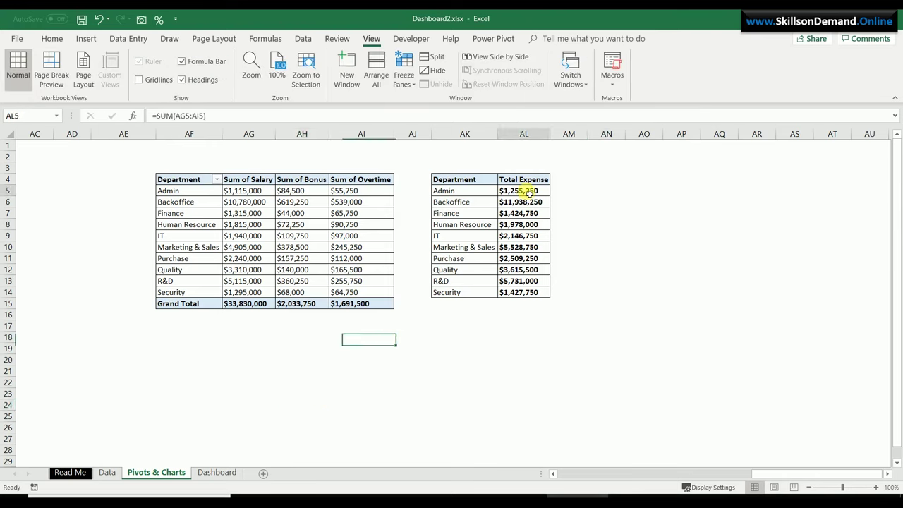
# Insert a Clustered Bar chart of departmental Total Expense from the All Charts list
pyautogui.click(90, 41)
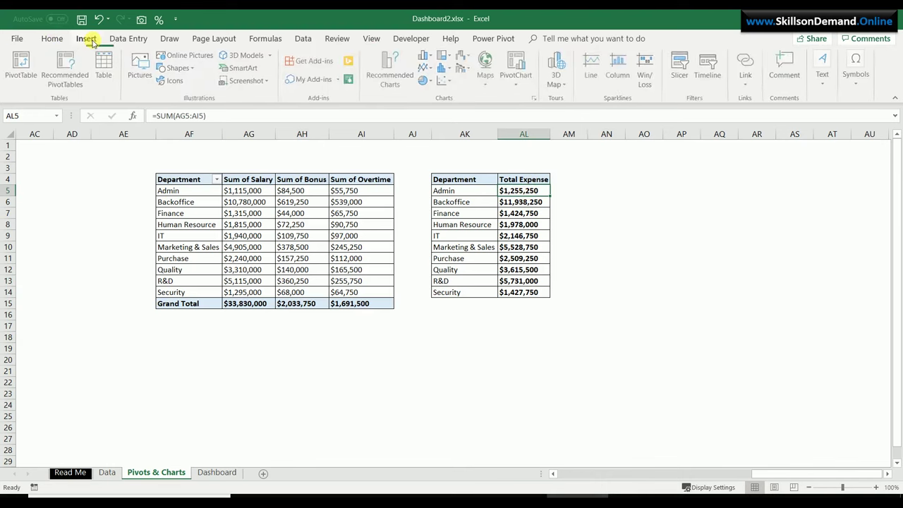
pyautogui.click(537, 98)
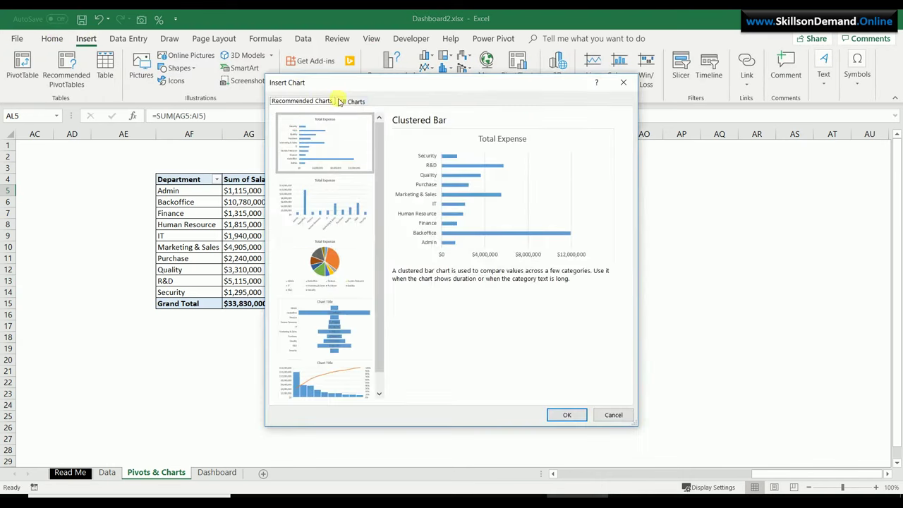
pyautogui.click(352, 100)
pyautogui.click(299, 184)
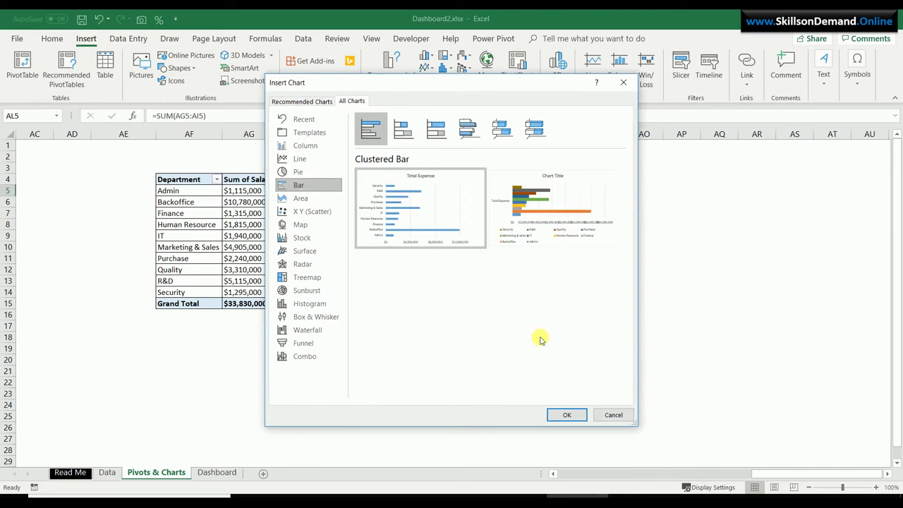
pyautogui.click(566, 416)
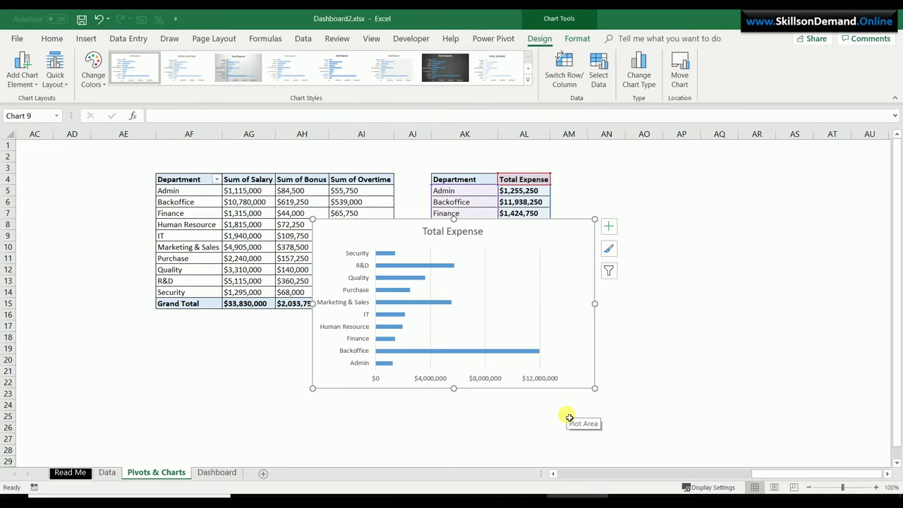
# Delete the chart's vertical gridlines and horizontal value axis
pyautogui.click(540, 325)
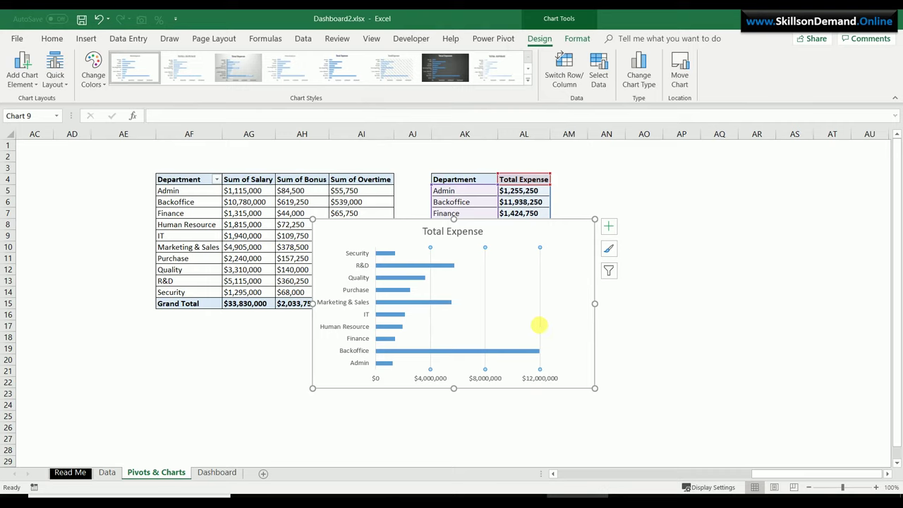
pyautogui.press('Delete')
pyautogui.click(536, 379)
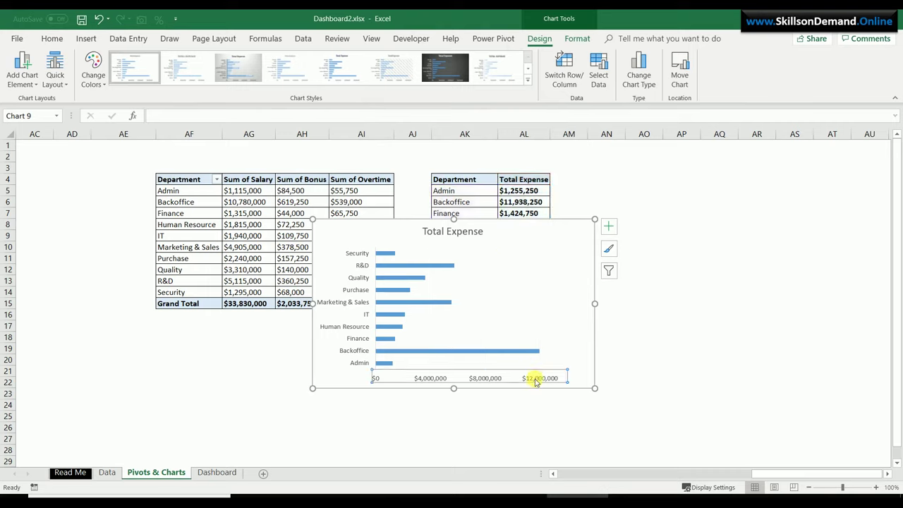
pyautogui.press('Delete')
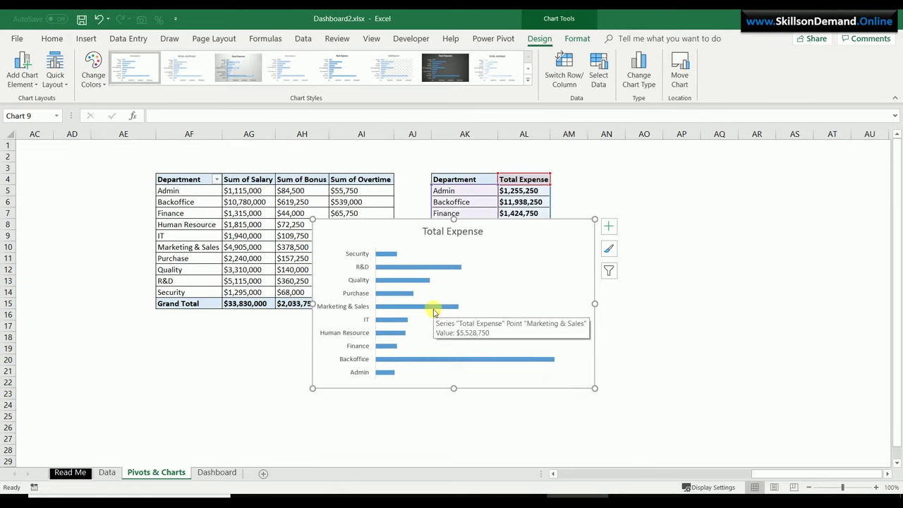
# Retitle the chart 'Expense By Departments'
pyautogui.click(428, 234)
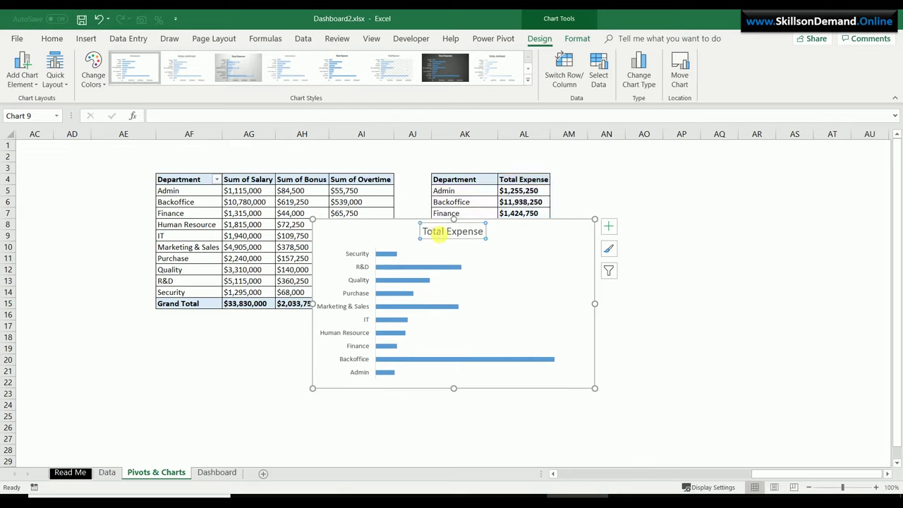
pyautogui.hotkey('ctrl', 'a')
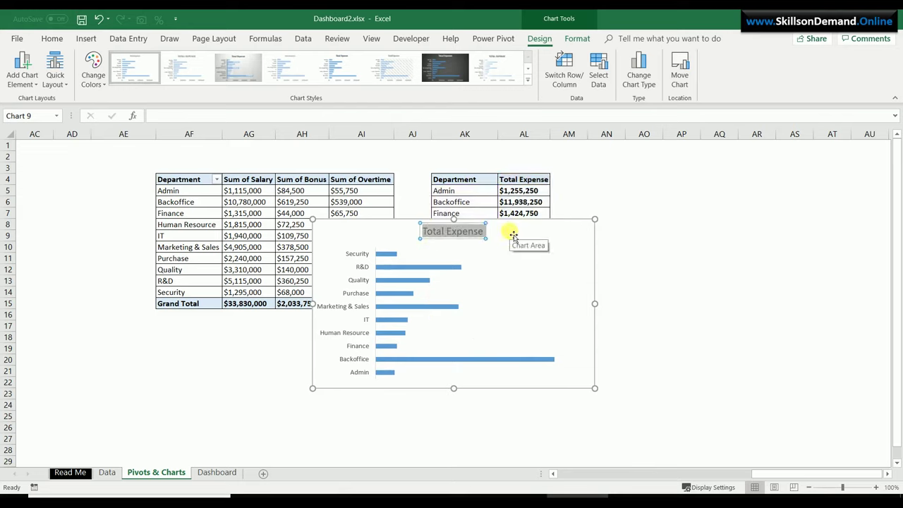
pyautogui.write('Expense')
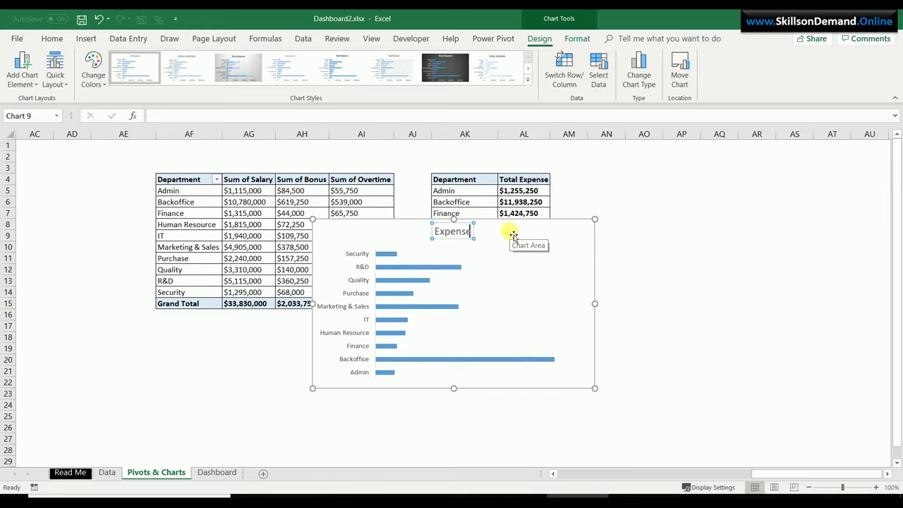
pyautogui.write(' By De')
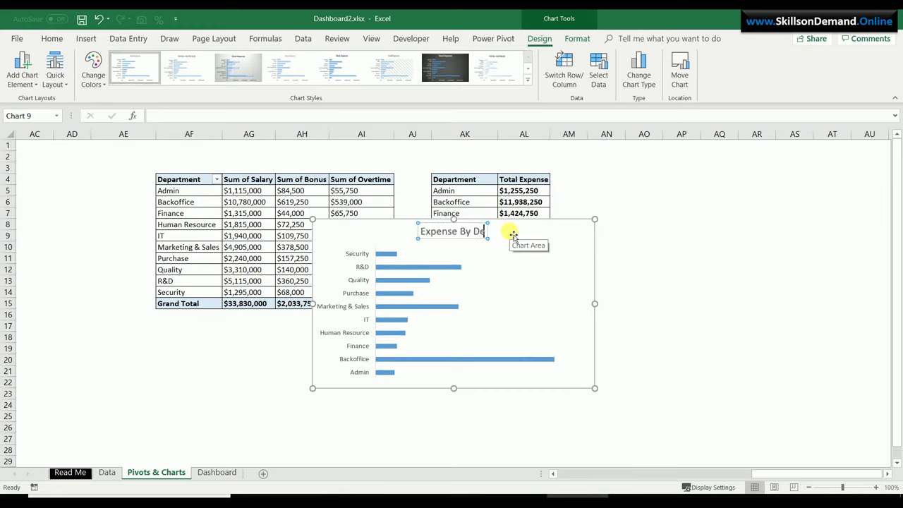
pyautogui.write('partments')
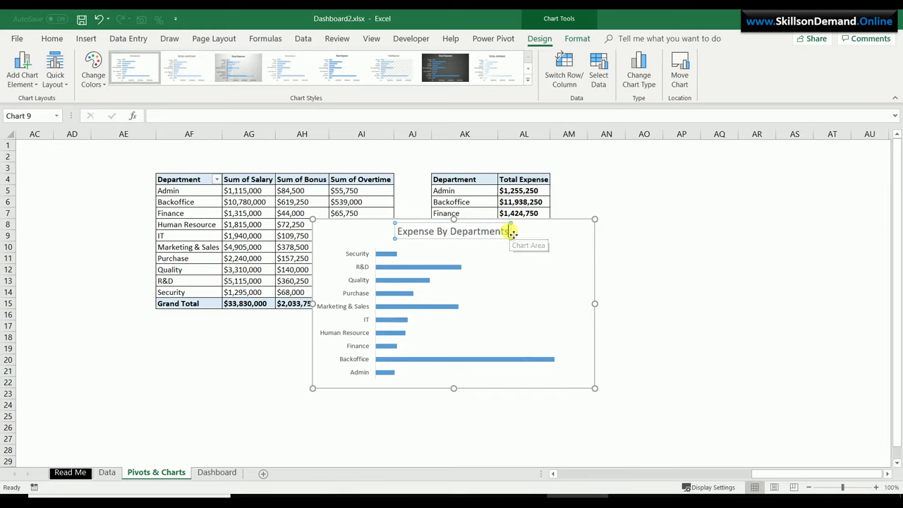
pyautogui.click(499, 244)
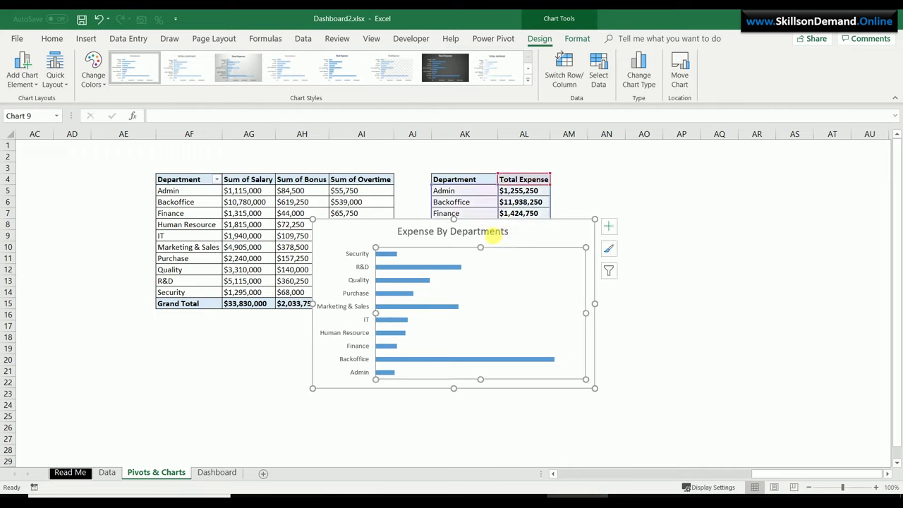
# Make the chart title and the department axis labels bold
pyautogui.click(487, 232)
pyautogui.click(51, 38)
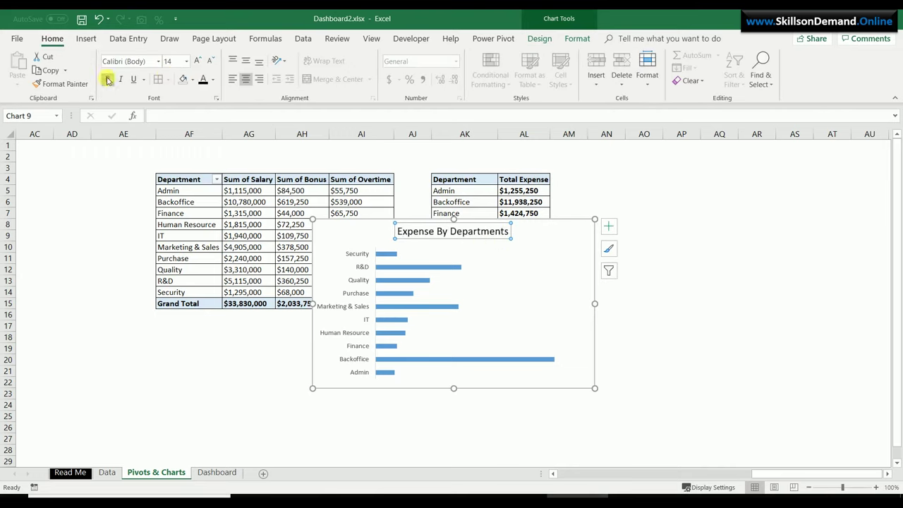
pyautogui.click(108, 80)
pyautogui.click(344, 300)
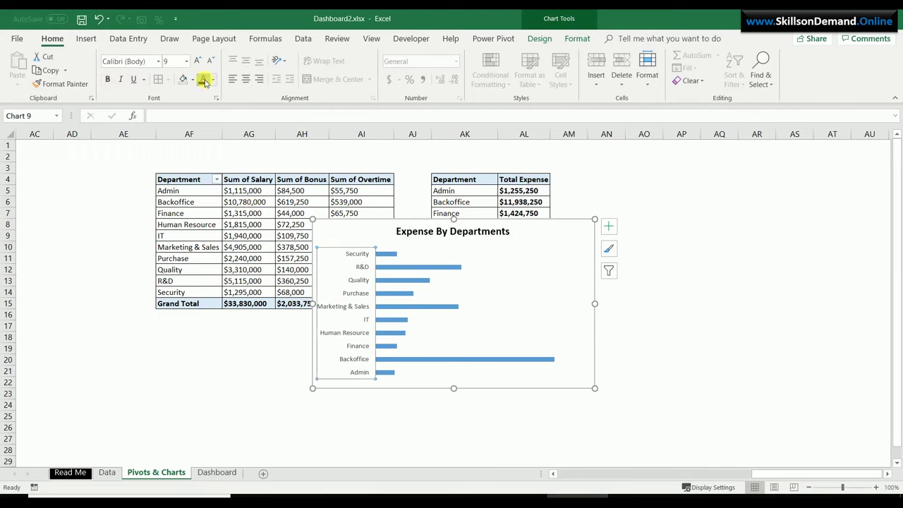
pyautogui.click(106, 79)
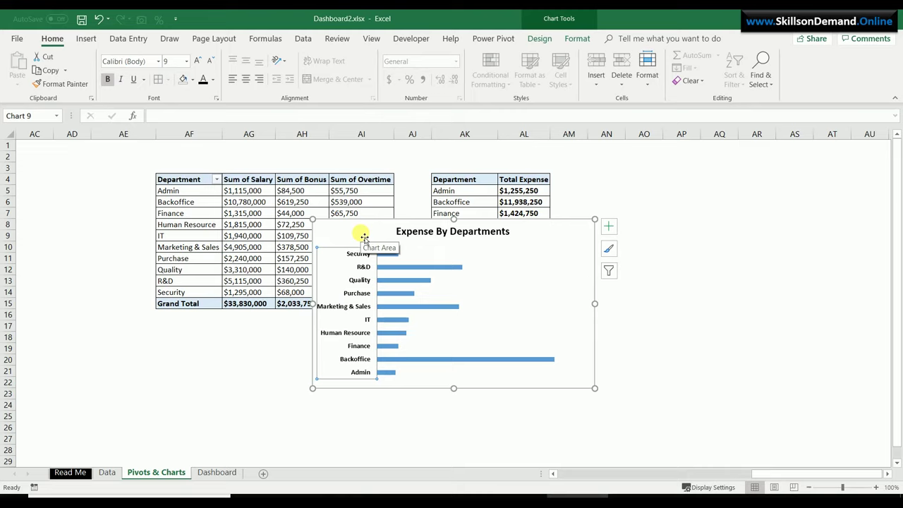
# Add data labels to the bars and give them a Rectangle shape
pyautogui.click(452, 270)
pyautogui.rightClick(452, 269)
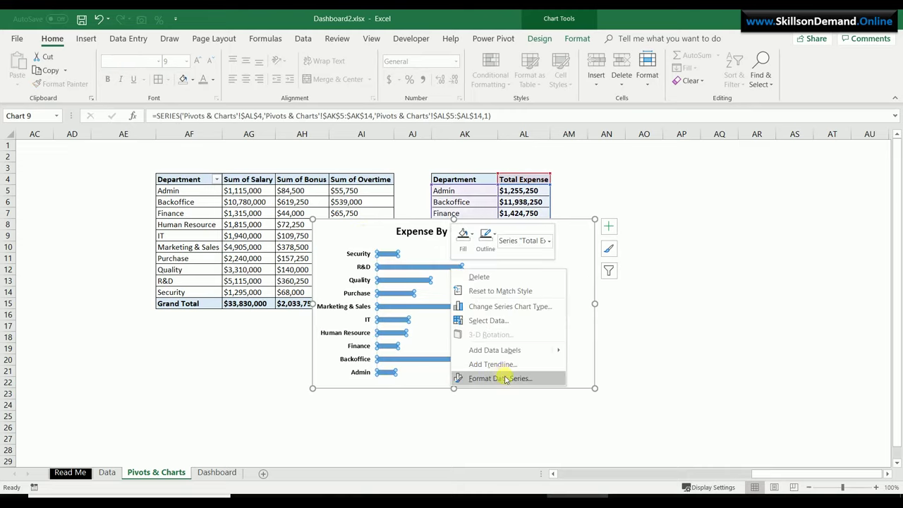
pyautogui.click(514, 350)
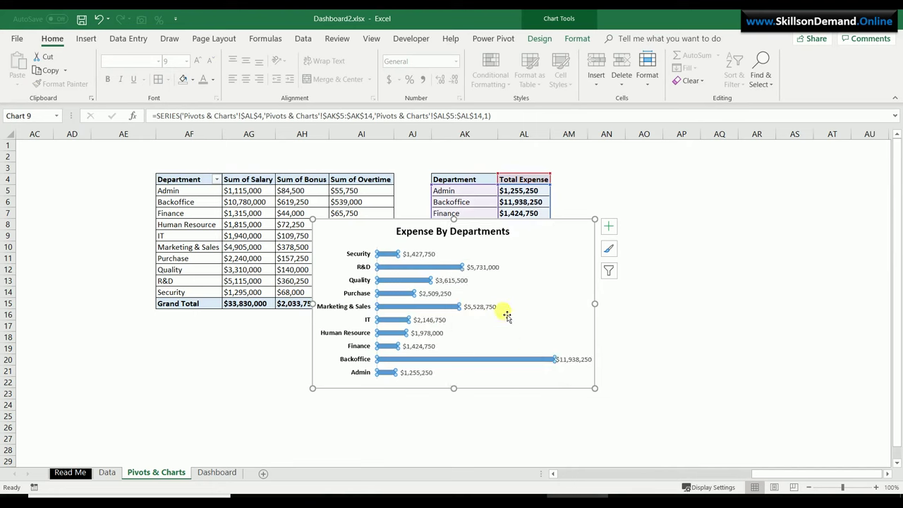
pyautogui.rightClick(484, 267)
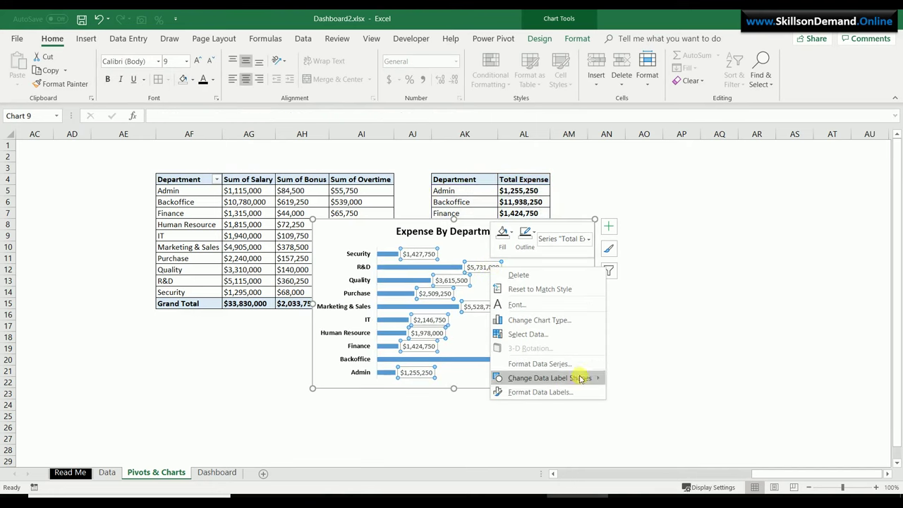
pyautogui.moveTo(600, 379)
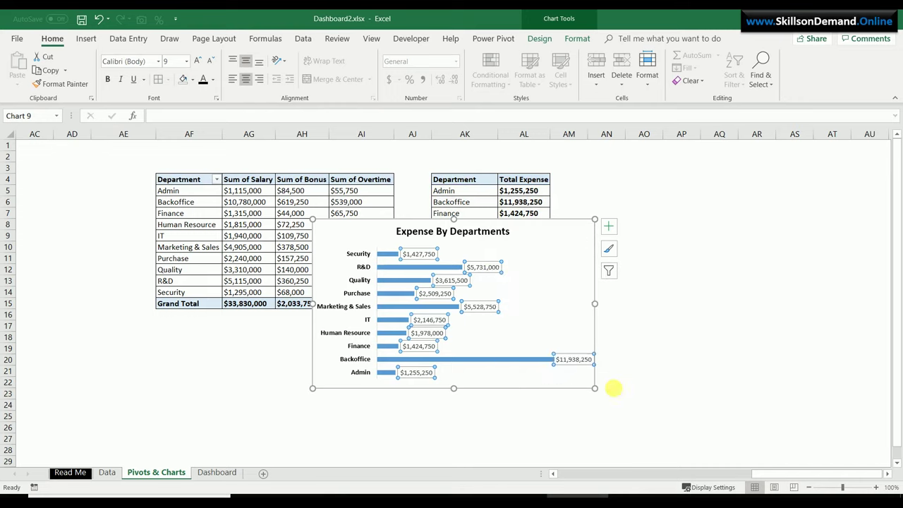
pyautogui.click(613, 390)
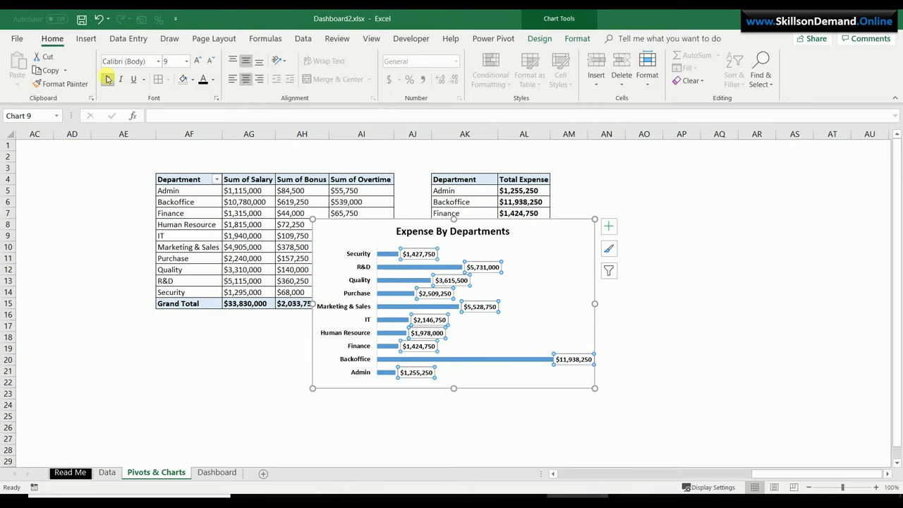
# Fill the bar series green and set its outline to No Outline
pyautogui.click(397, 297)
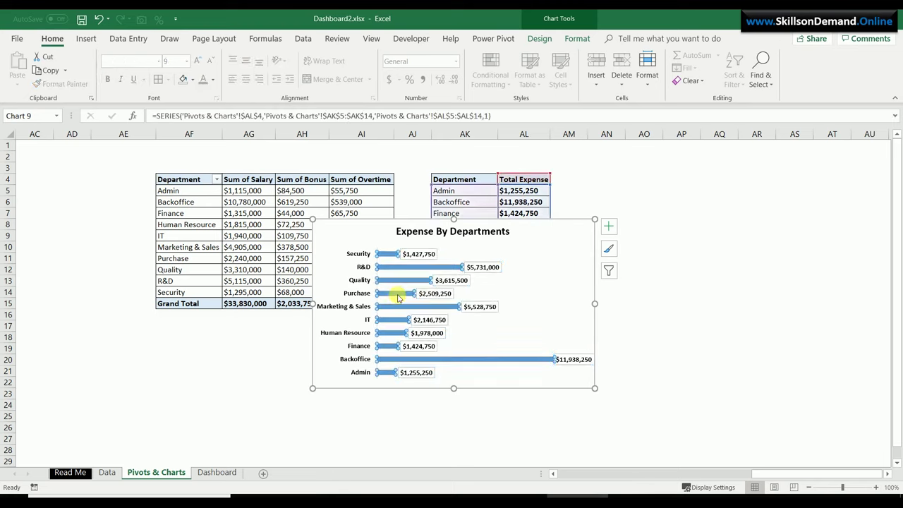
pyautogui.click(192, 79)
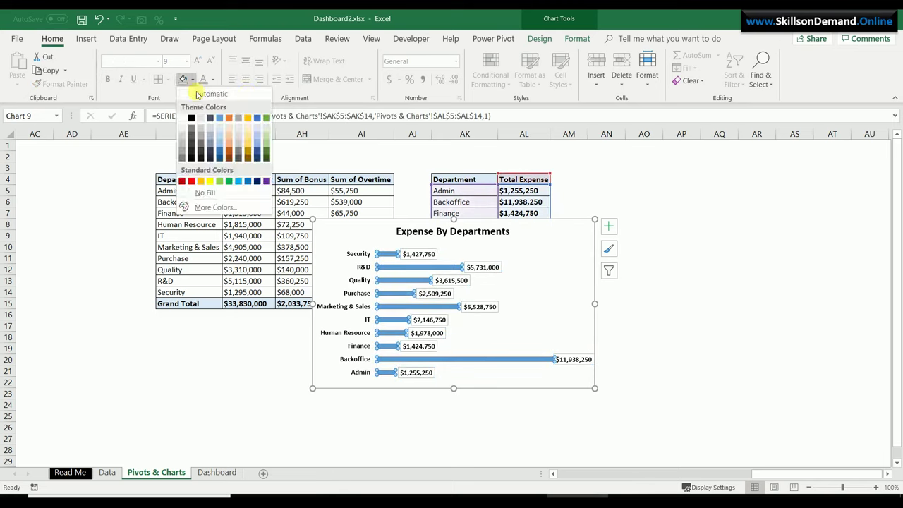
pyautogui.click(228, 181)
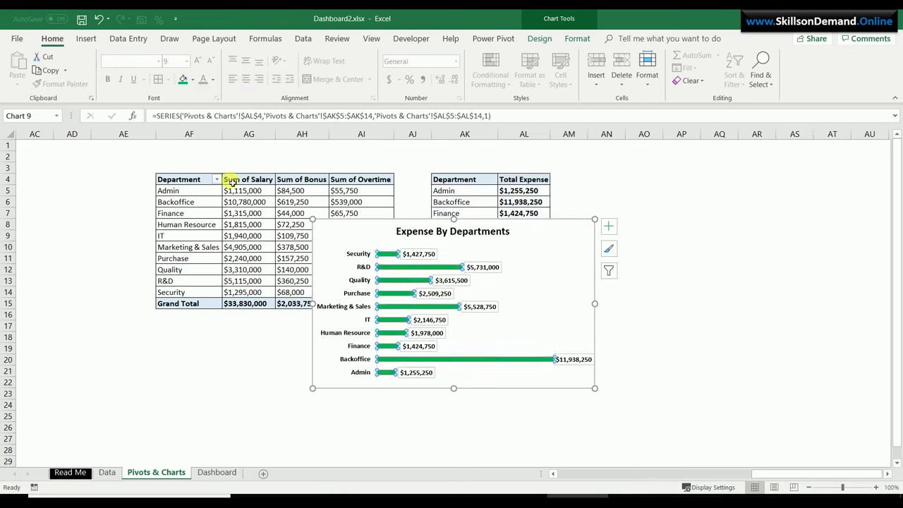
pyautogui.click(590, 40)
pyautogui.click(453, 68)
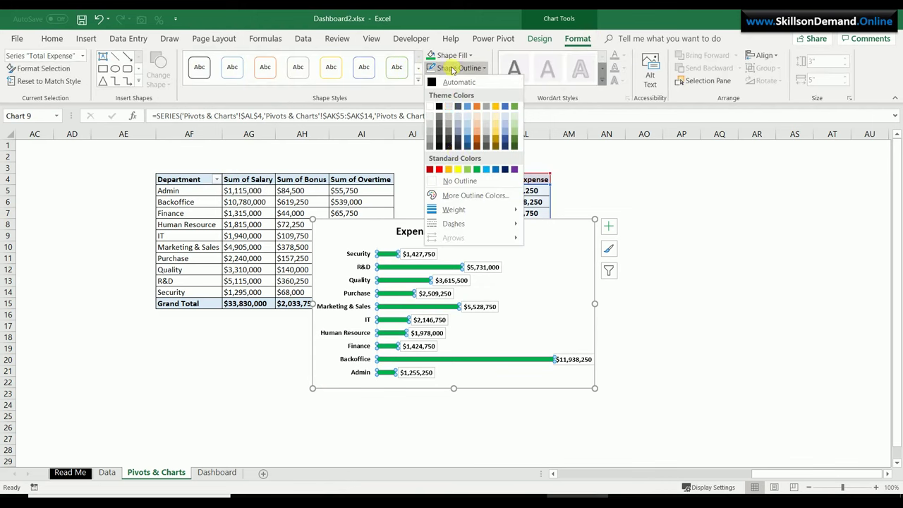
pyautogui.click(457, 181)
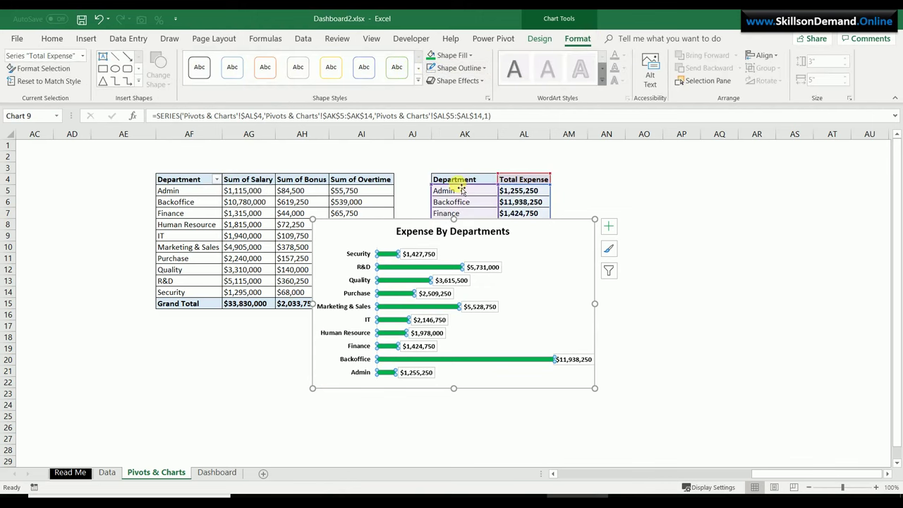
pyautogui.click(651, 304)
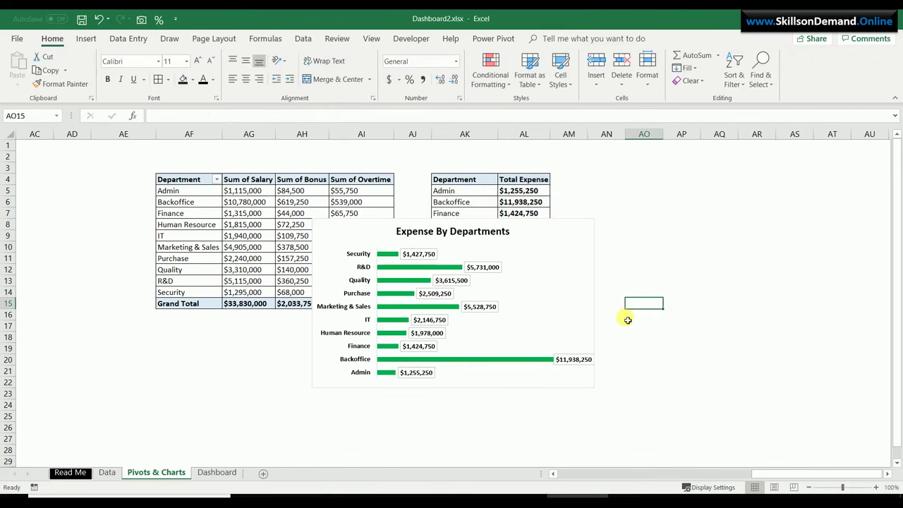
# Cut the Expense By Departments chart and paste it at A16 on Dashboard, narrowing it to fit
pyautogui.click(593, 285)
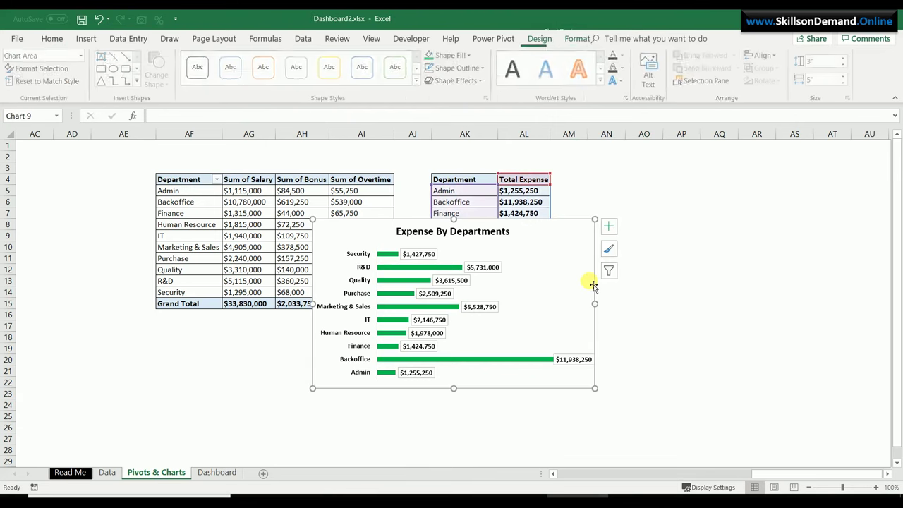
pyautogui.hotkey('ctrl', 'x')
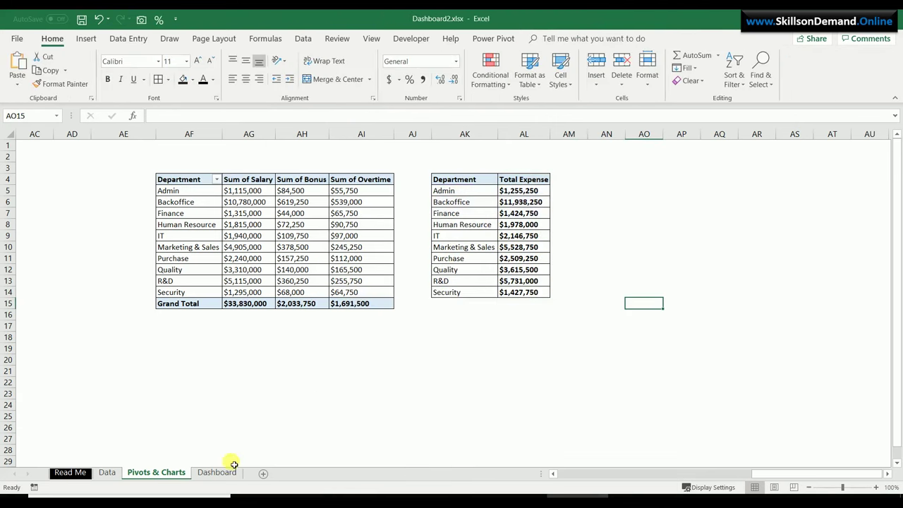
pyautogui.click(220, 472)
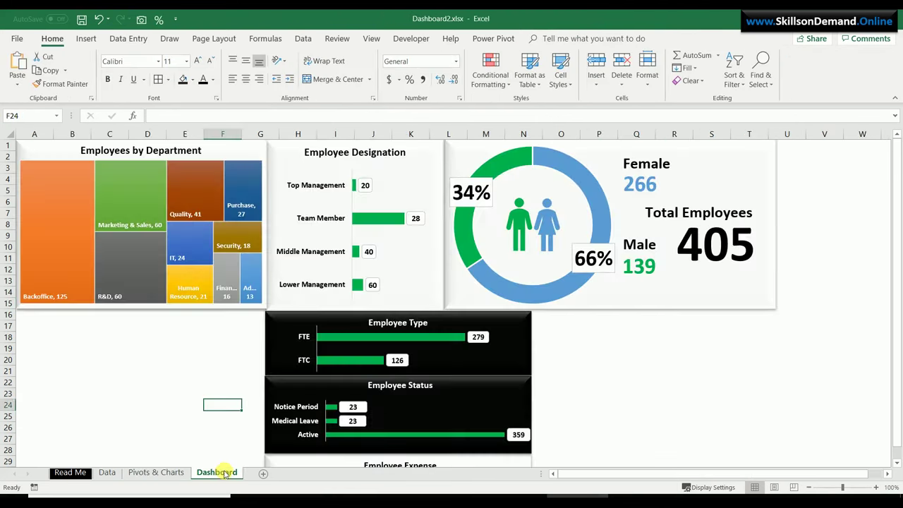
pyautogui.click(32, 321)
pyautogui.hotkey('ctrl', 'v')
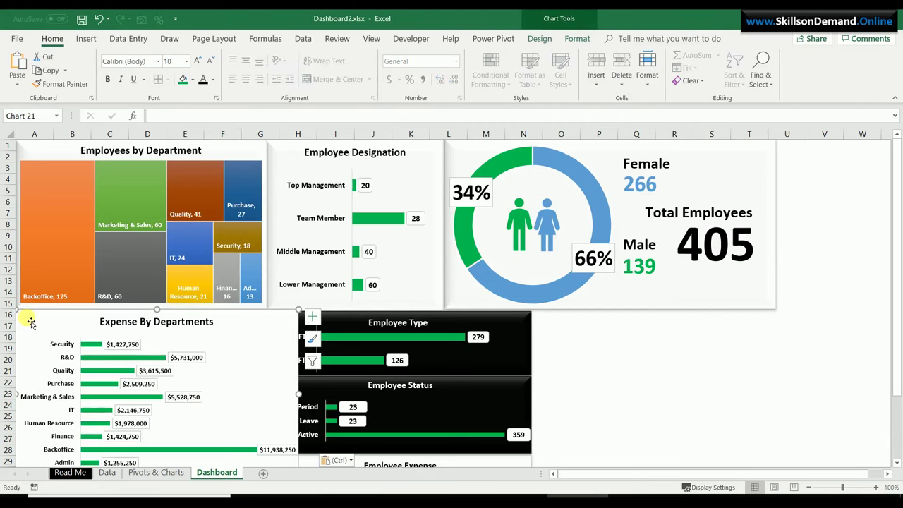
pyautogui.moveTo(299, 394); pyautogui.dragTo(268, 395)
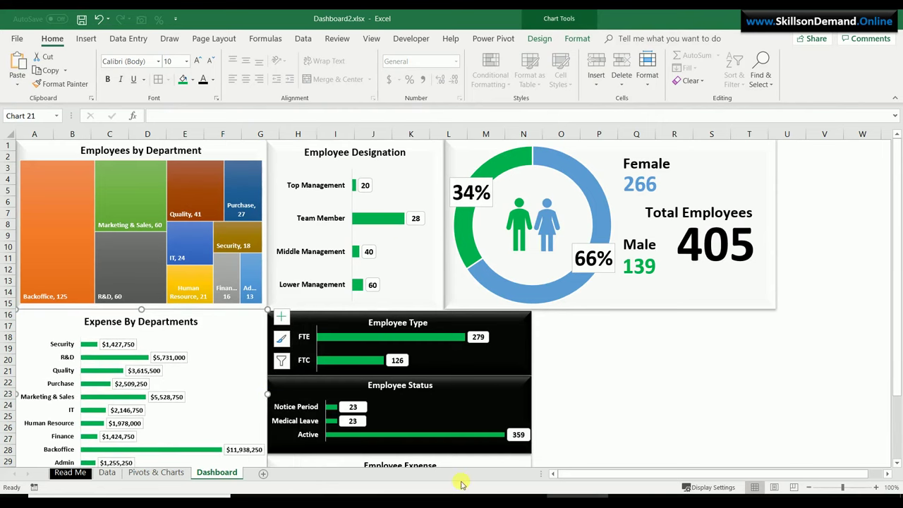
pyautogui.click(897, 464)
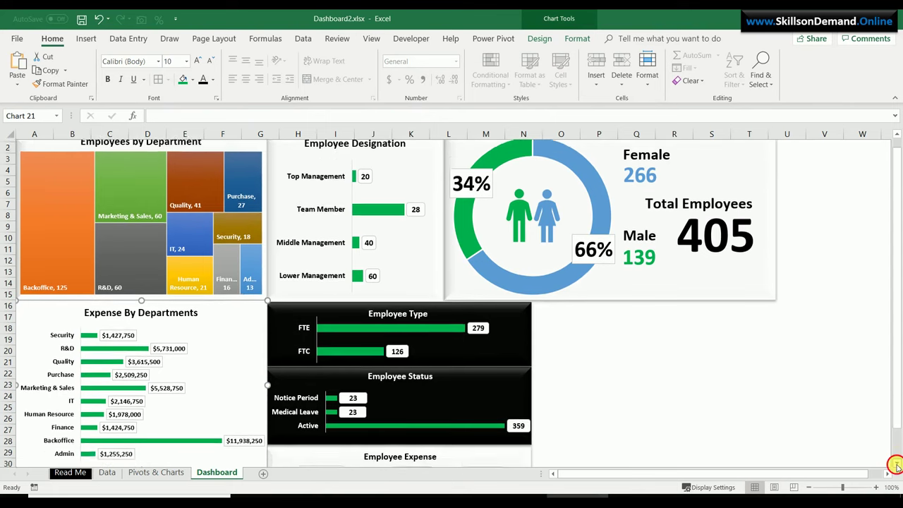
pyautogui.moveTo(894, 297); pyautogui.dragTo(891, 242)
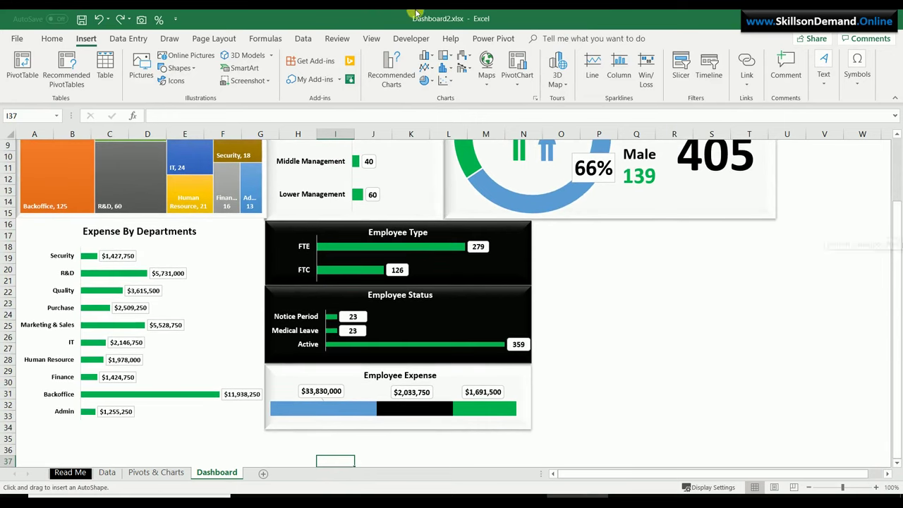
# Draw a rectangle over the chart's area and apply a preset shadow effect
pyautogui.click(178, 68)
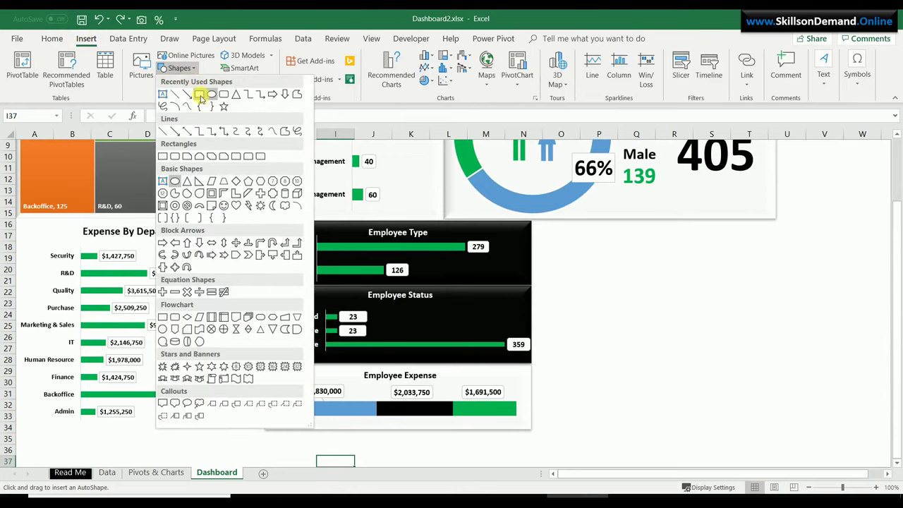
pyautogui.click(200, 94)
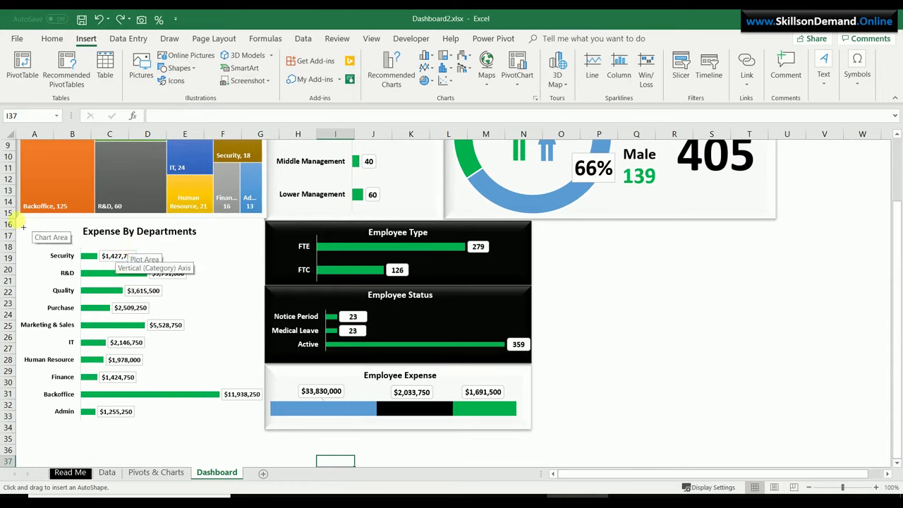
pyautogui.moveTo(24, 226)
pyautogui.mouseDown()
pyautogui.moveTo(173, 381)
pyautogui.moveTo(222, 420)
pyautogui.moveTo(264, 429)
pyautogui.mouseUp()
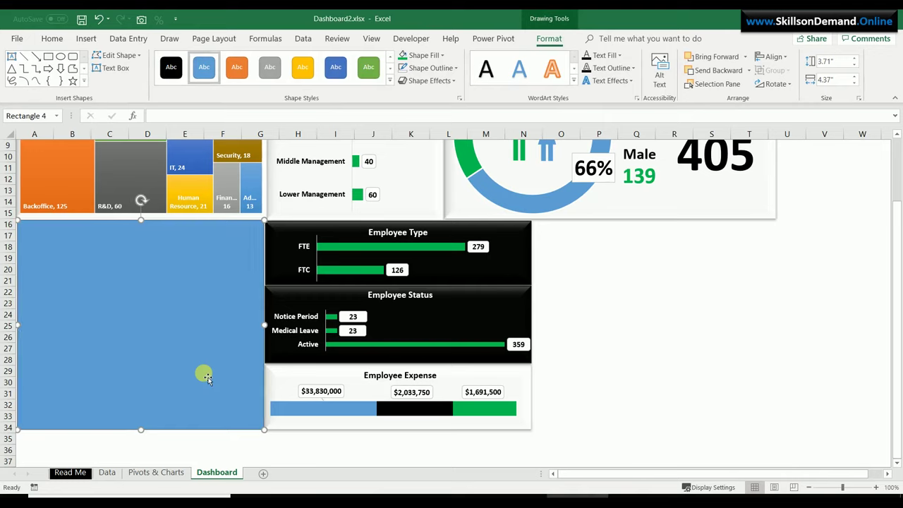
pyautogui.click(438, 81)
pyautogui.moveTo(455, 101)
pyautogui.click(529, 162)
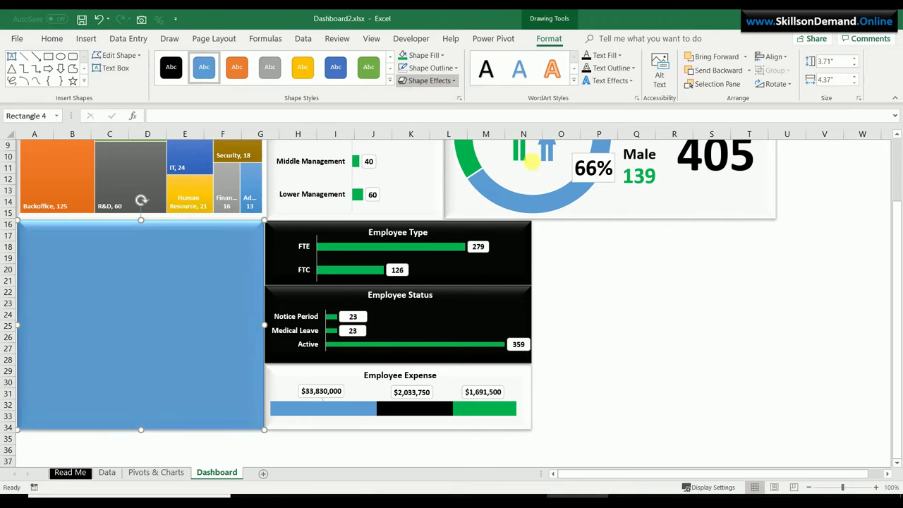
# Fill the rectangle white and send it behind the chart
pyautogui.click(429, 55)
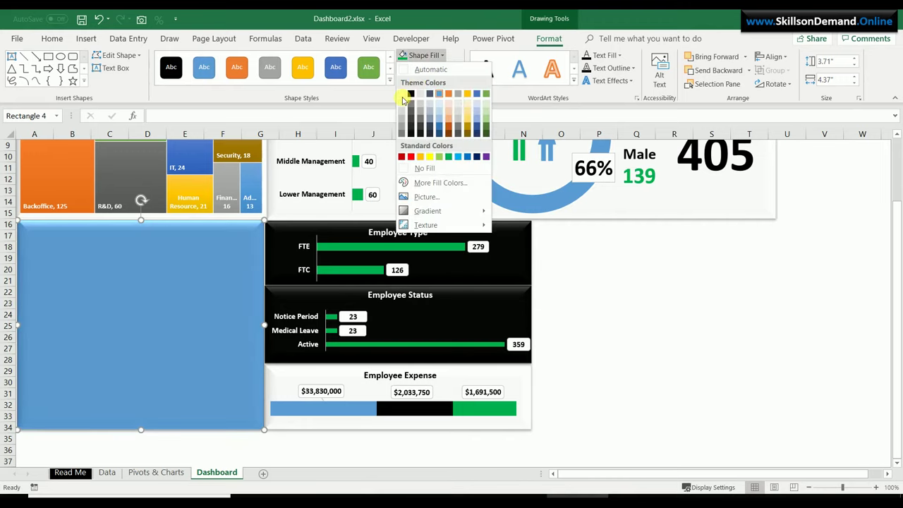
pyautogui.click(402, 95)
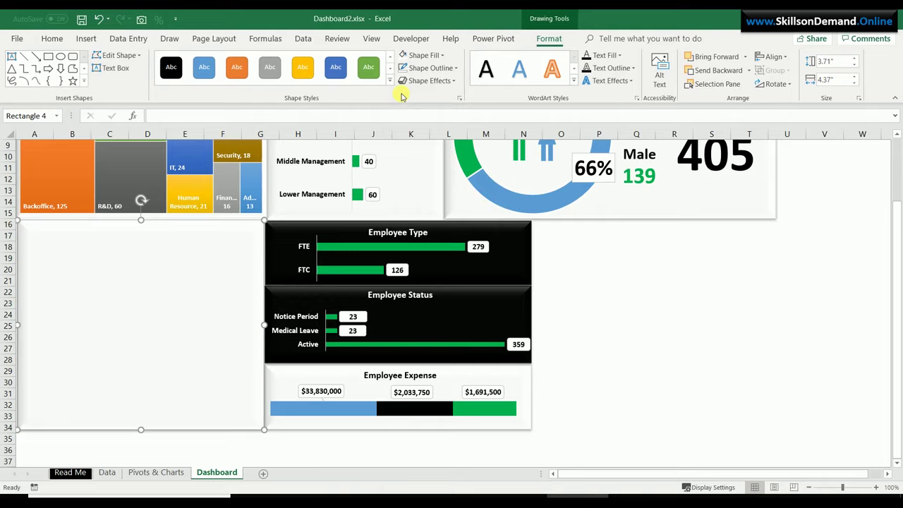
pyautogui.rightClick(214, 268)
pyautogui.click(262, 158)
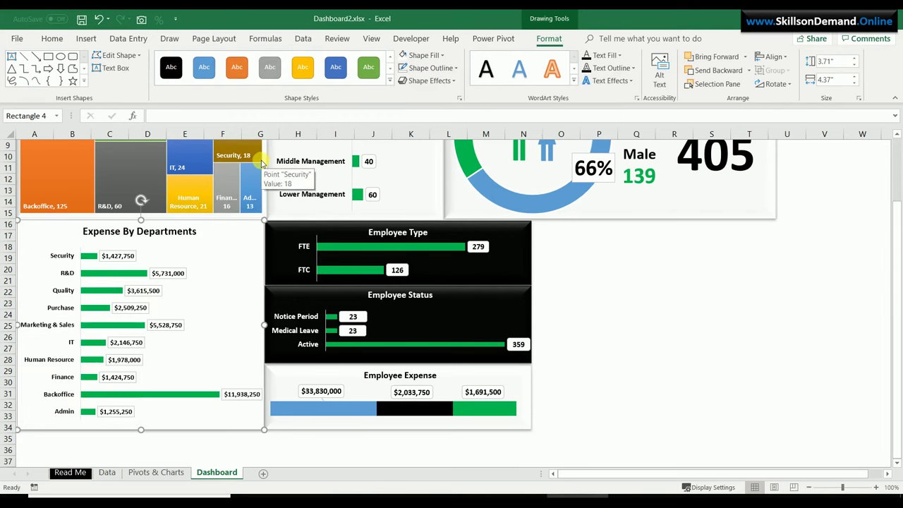
pyautogui.click(238, 246)
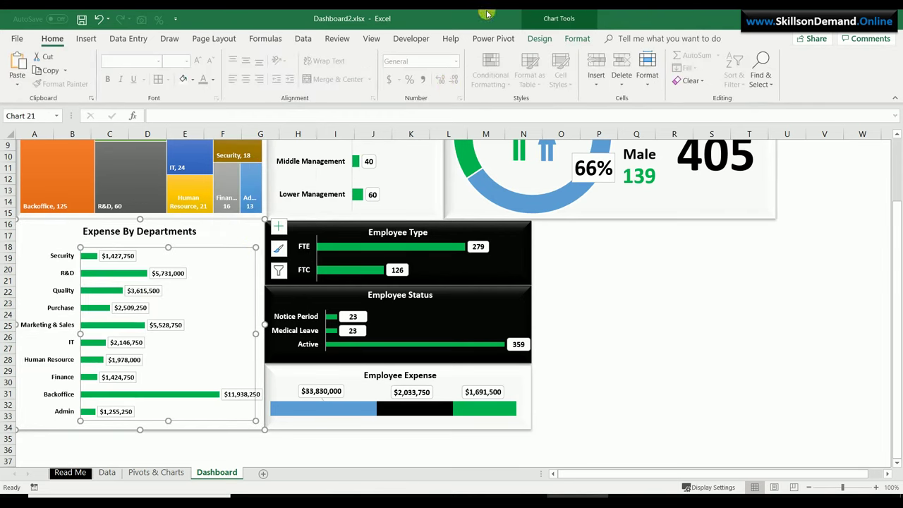
pyautogui.click(569, 41)
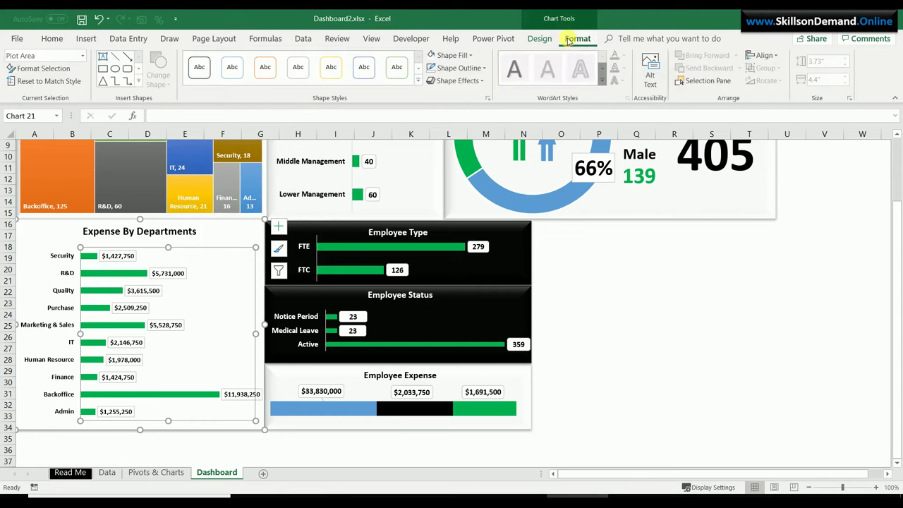
# Set the Expense By Departments chart to No Fill and No Outline
pyautogui.click(462, 57)
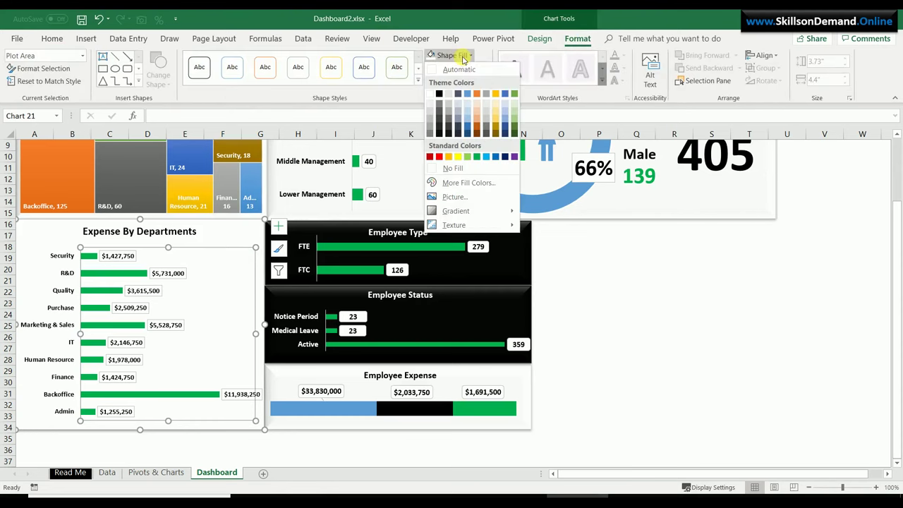
pyautogui.click(451, 169)
pyautogui.click(691, 321)
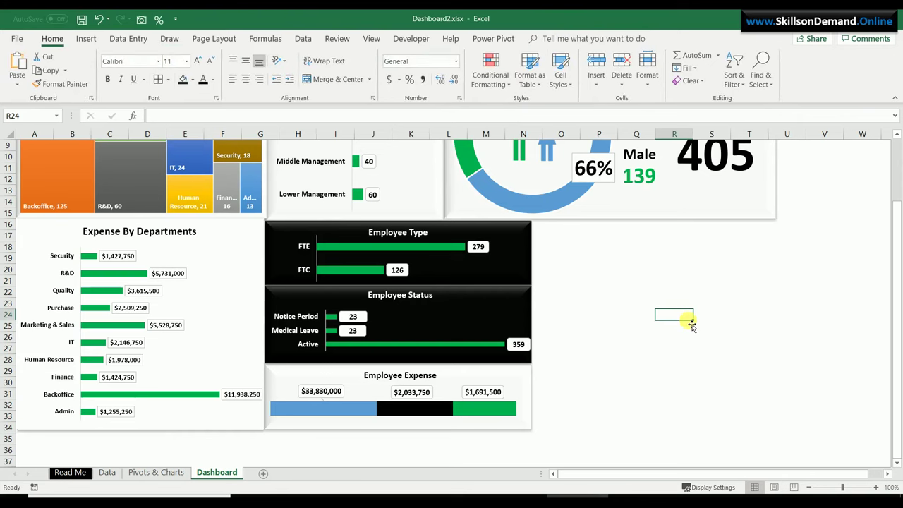
pyautogui.click(252, 223)
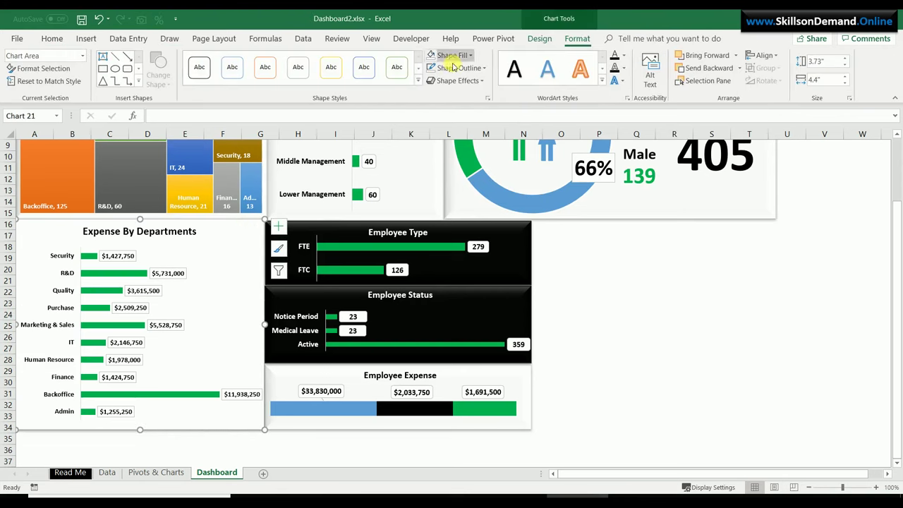
pyautogui.click(466, 55)
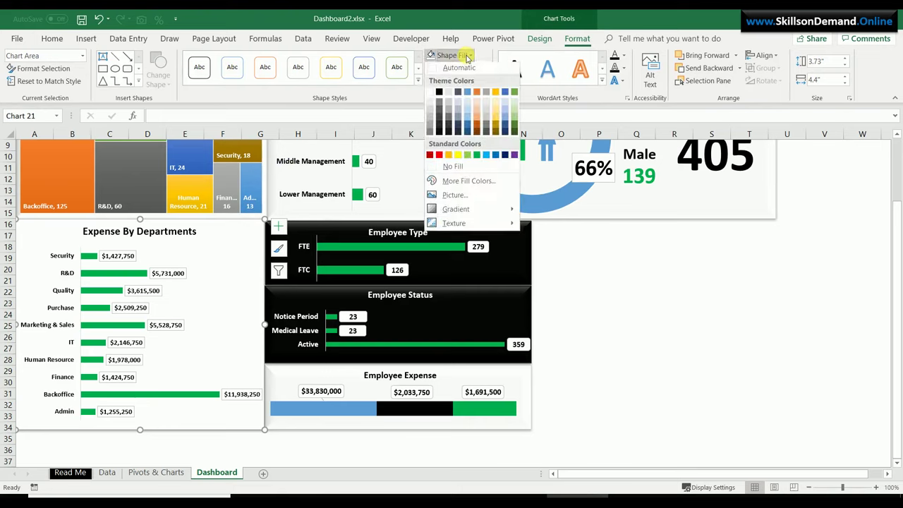
pyautogui.click(452, 166)
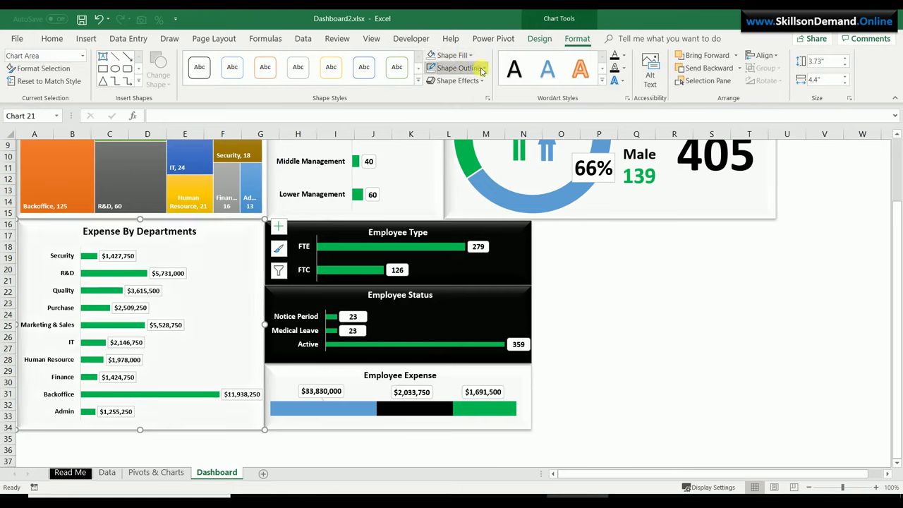
pyautogui.click(459, 67)
pyautogui.click(455, 182)
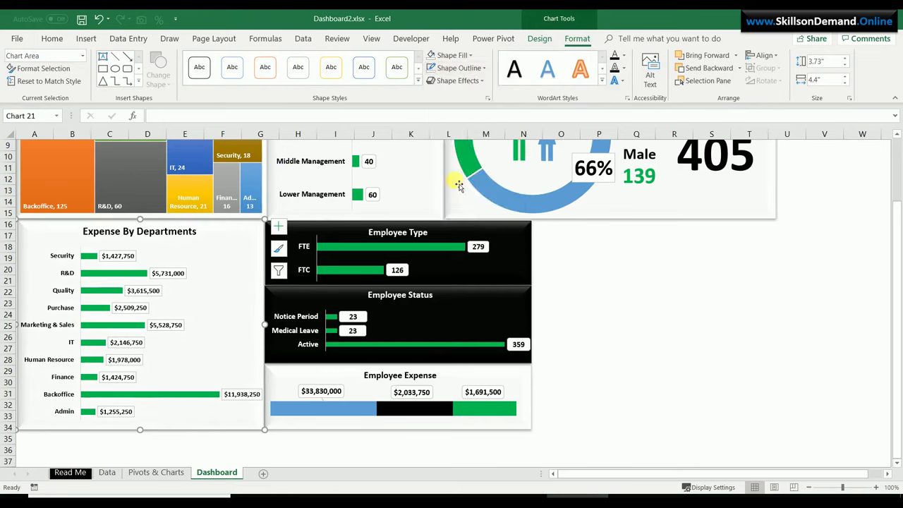
pyautogui.click(611, 327)
pyautogui.click(311, 451)
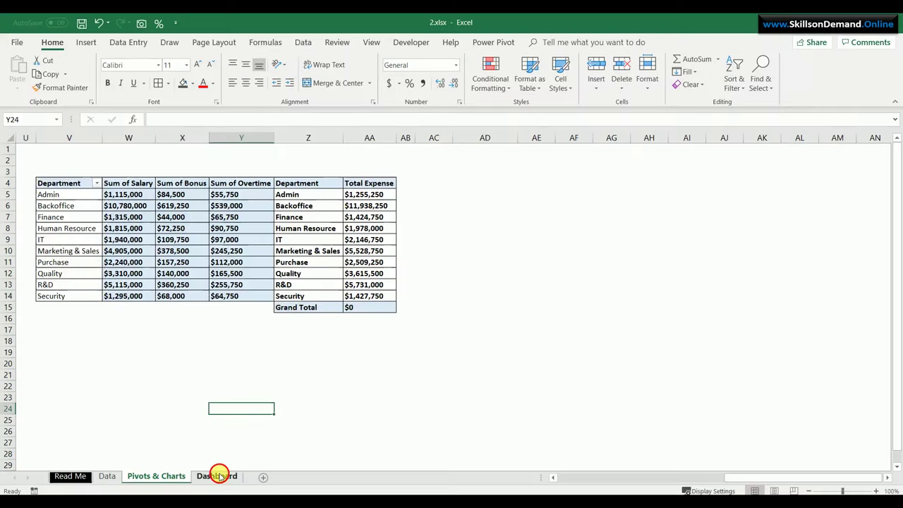
# Show the finished Dashboard sheet in the 2.xlsx workbook
pyautogui.click(220, 476)
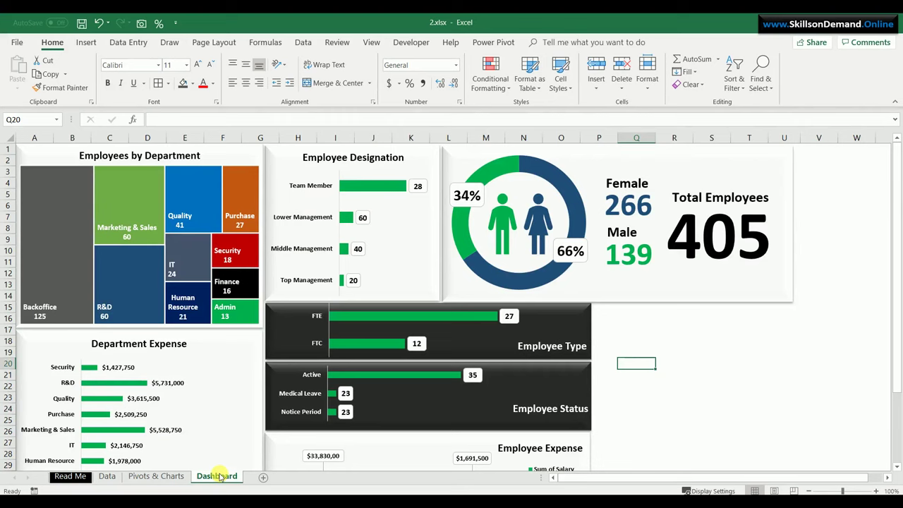
# Copy the salary, bonus and overtime pivot (V4:Y14) to cell AD4 on Pivots & Charts
pyautogui.click(156, 476)
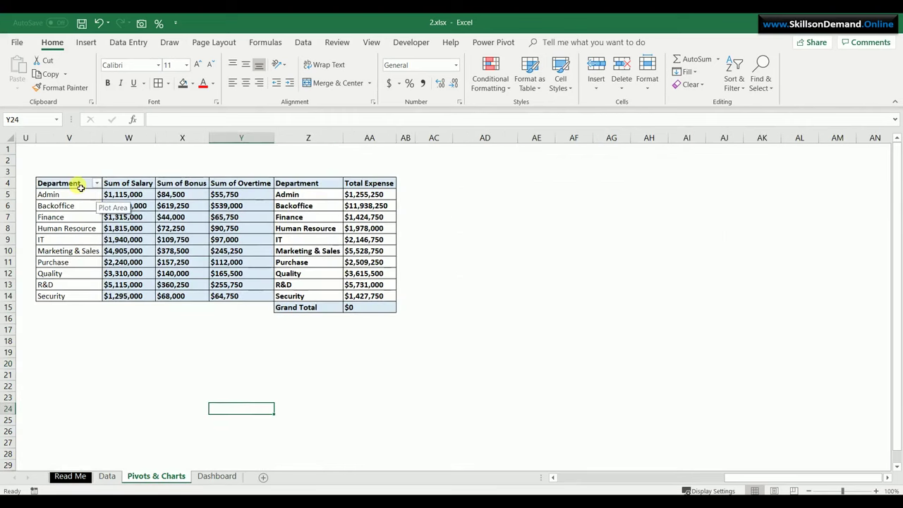
pyautogui.moveTo(75, 183); pyautogui.dragTo(240, 295)
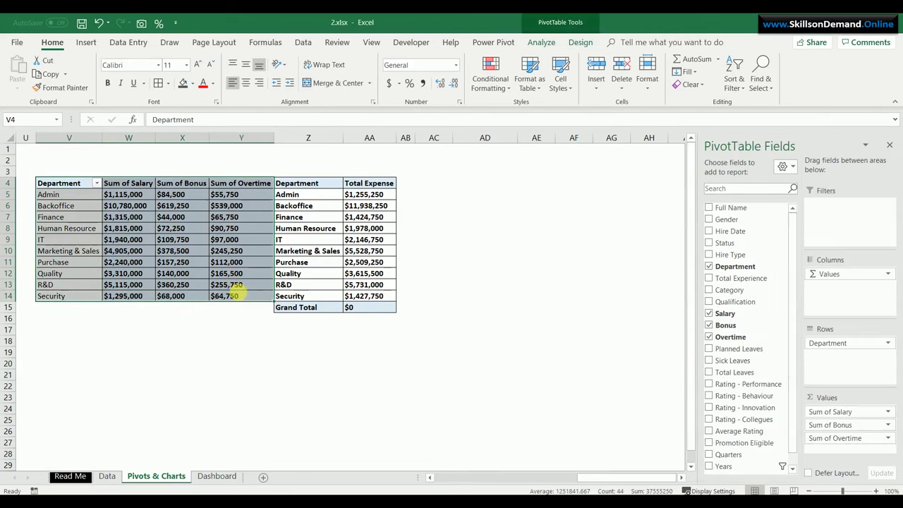
pyautogui.hotkey('ctrl', 'c')
pyautogui.click(479, 185)
pyautogui.hotkey('ctrl', 'v')
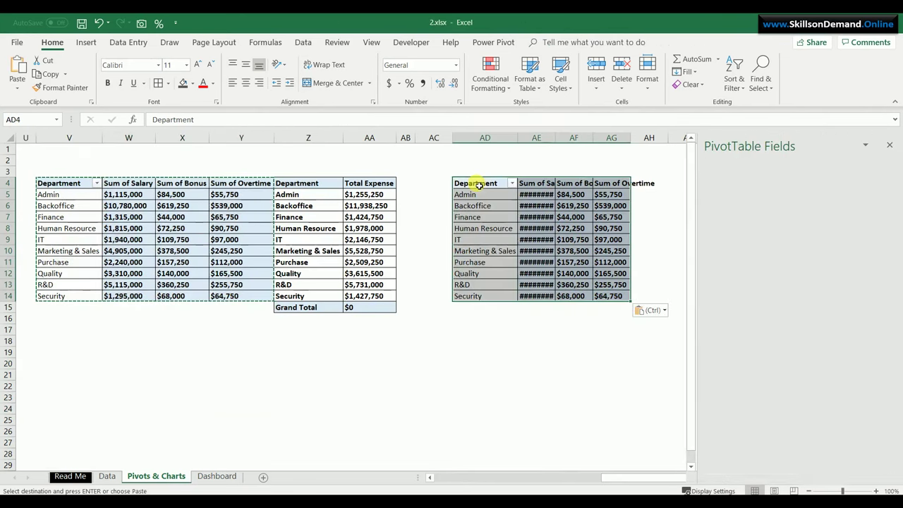
# Rework the copied pivot to show Sum of Sick Leaves by Department
pyautogui.moveTo(551, 222)
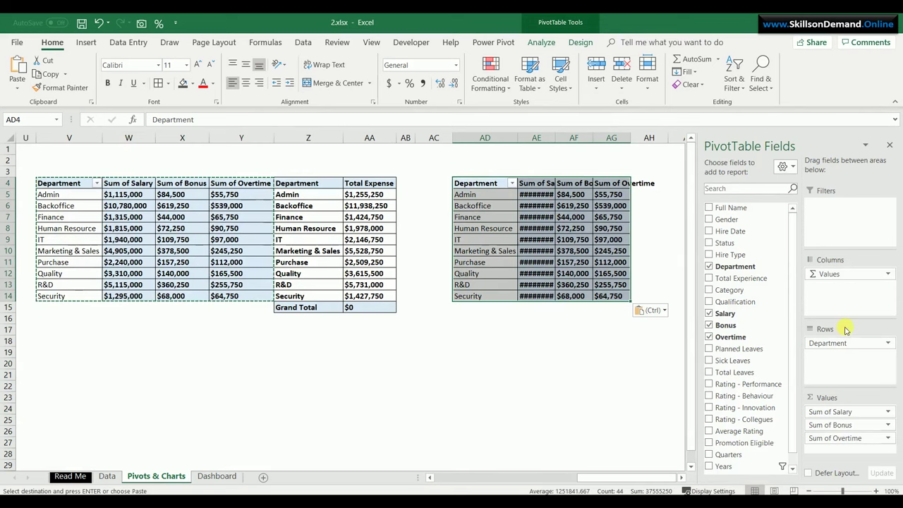
pyautogui.moveTo(840, 343); pyautogui.dragTo(792, 374)
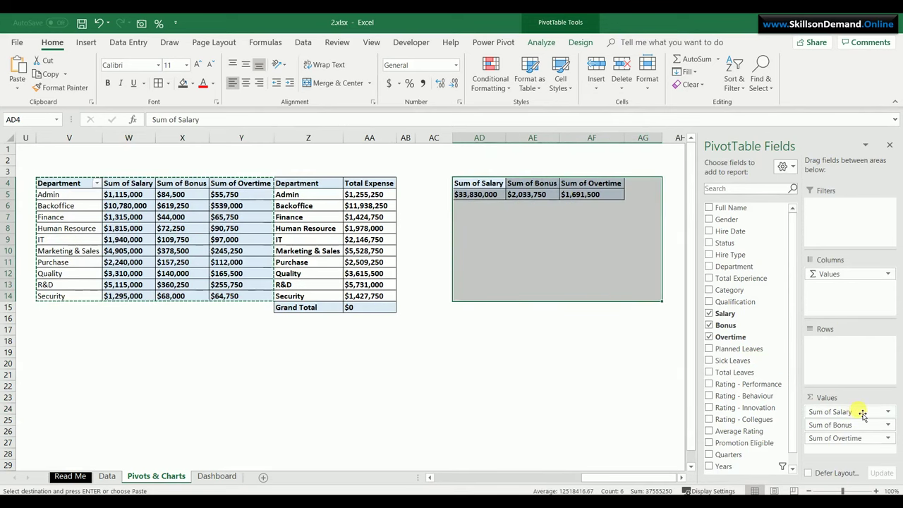
pyautogui.moveTo(857, 411); pyautogui.dragTo(727, 424)
pyautogui.moveTo(827, 418); pyautogui.dragTo(769, 411)
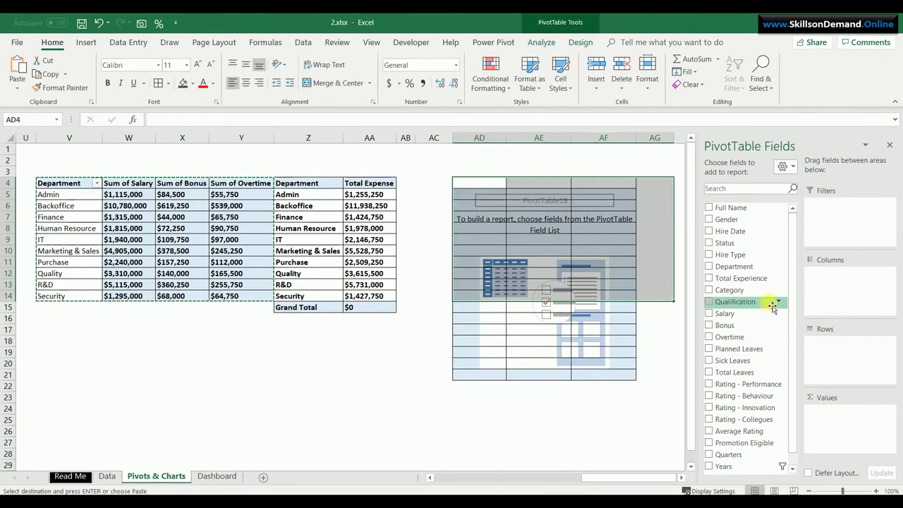
pyautogui.moveTo(753, 269); pyautogui.dragTo(851, 355)
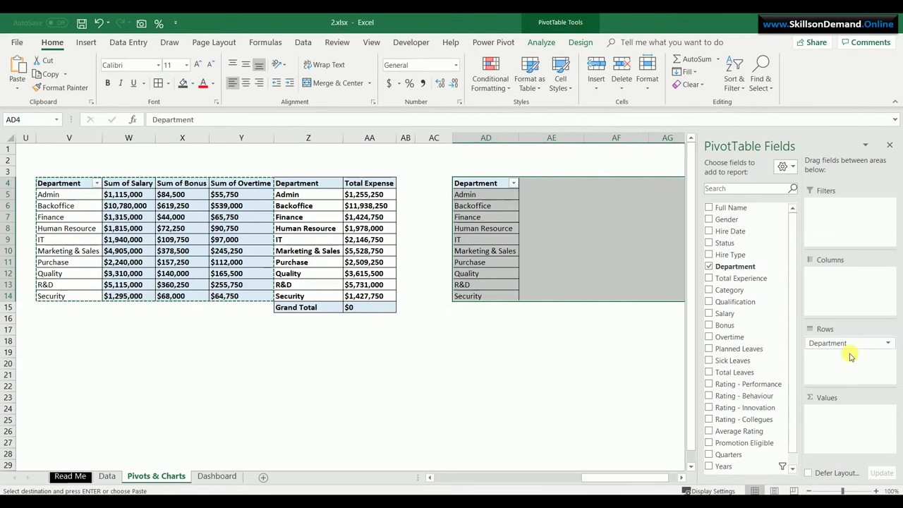
pyautogui.moveTo(755, 360); pyautogui.dragTo(844, 433)
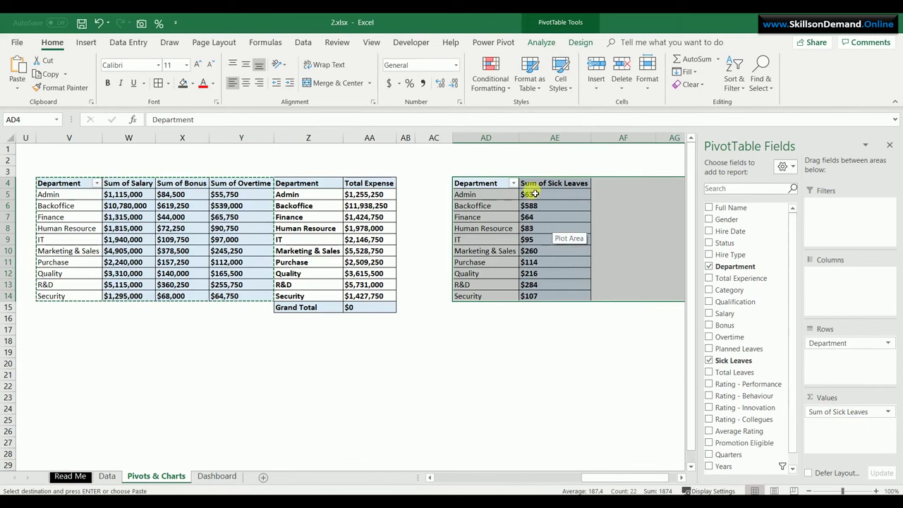
# Format the Sum of Sick Leaves values as Number with 0 decimal places
pyautogui.moveTo(533, 194); pyautogui.dragTo(540, 299)
pyautogui.rightClick(540, 298)
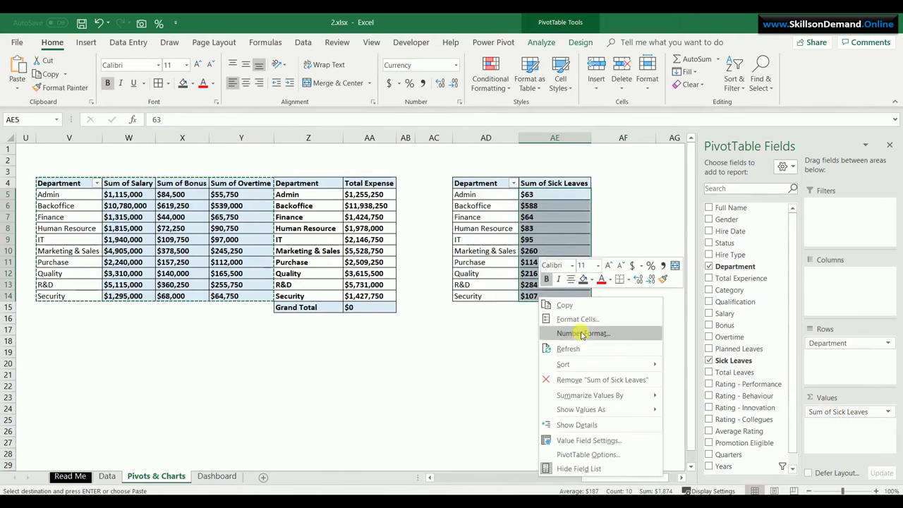
pyautogui.click(578, 320)
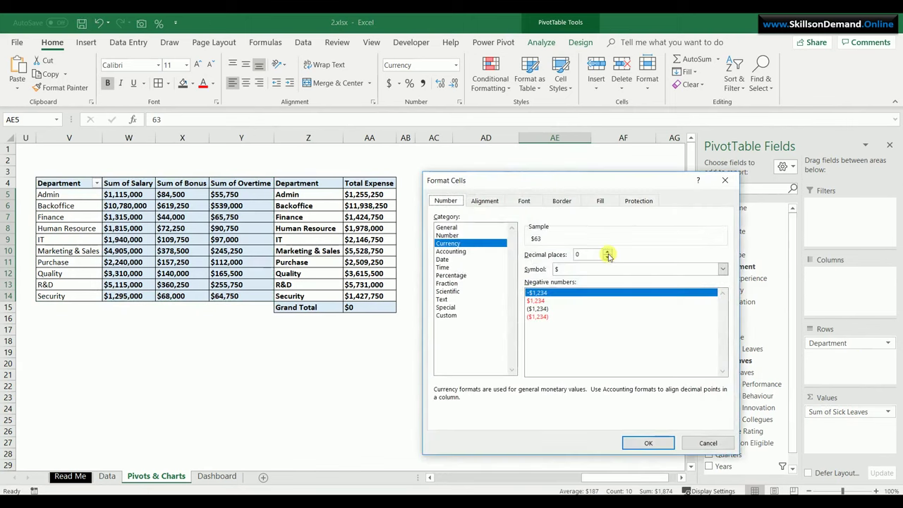
pyautogui.click(609, 259)
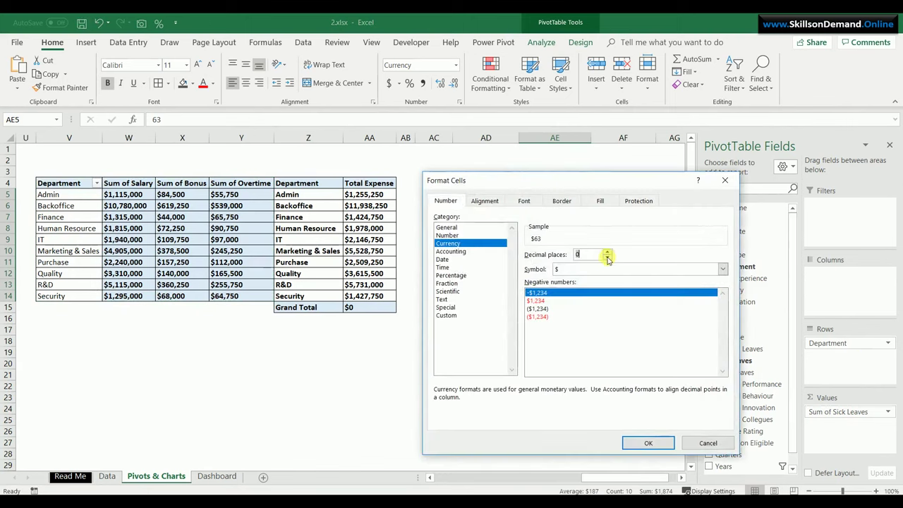
pyautogui.click(446, 235)
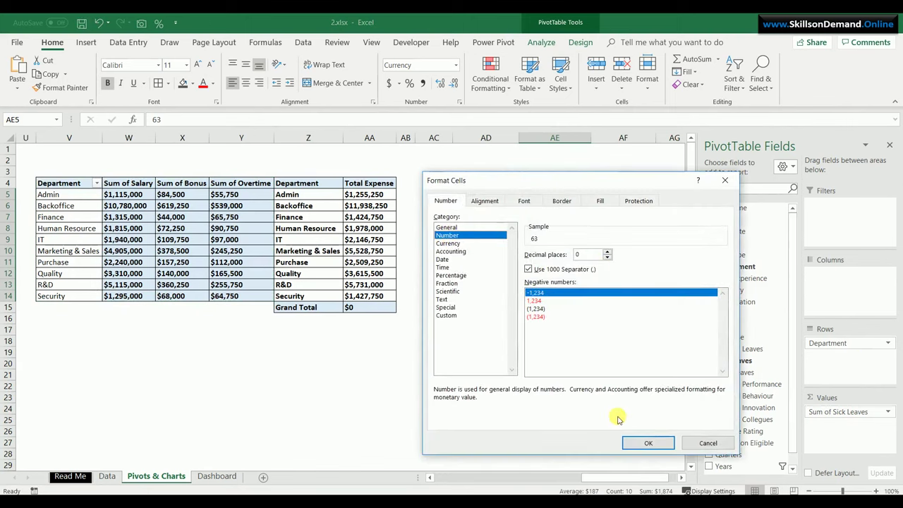
pyautogui.click(649, 445)
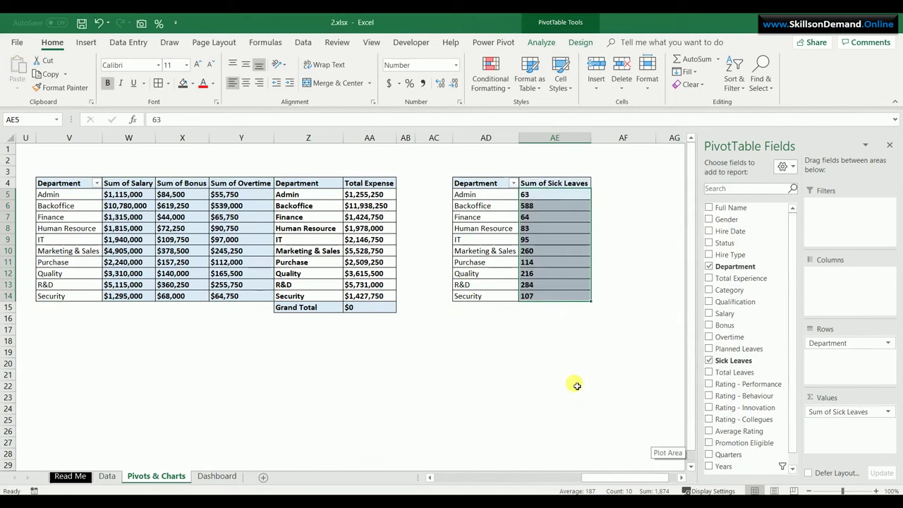
pyautogui.click(577, 386)
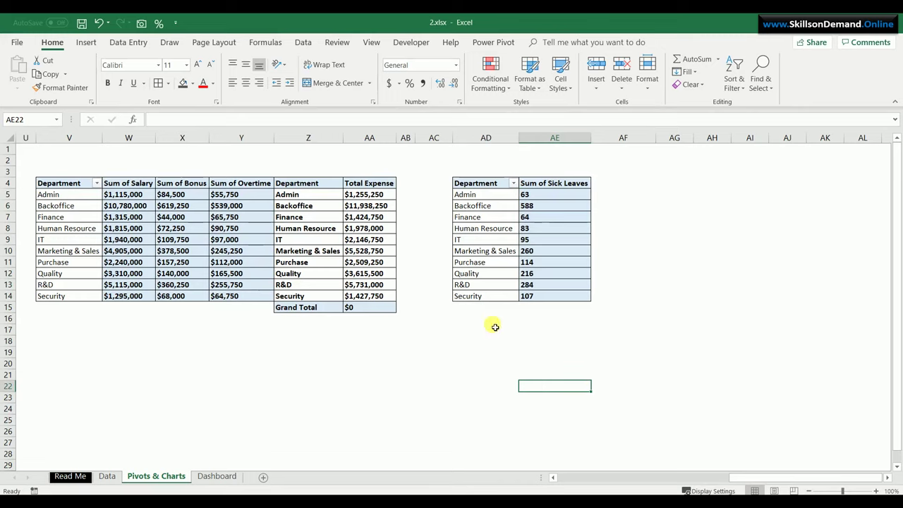
# Enter Total Names, Average Sick Leaves, Max Sick Leaves, Pro Rated Rating, Multiplied by 100 in AD16:AD20
pyautogui.click(472, 321)
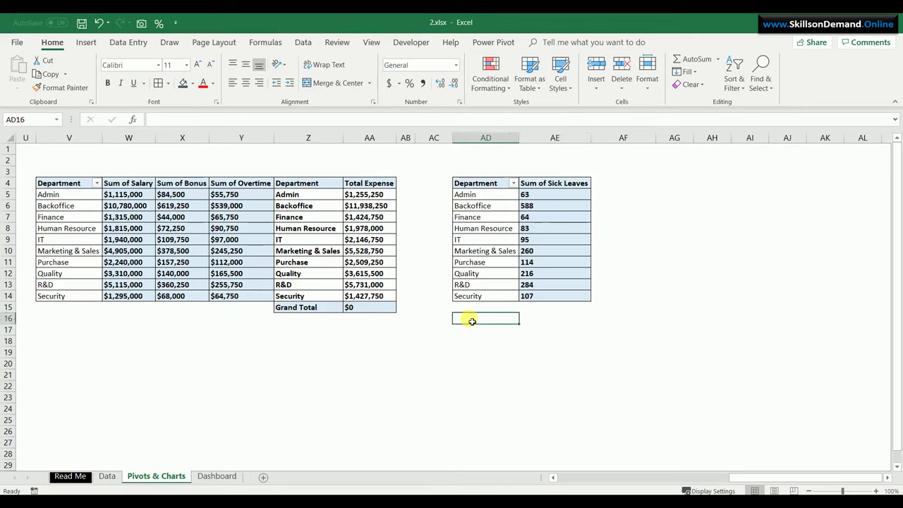
pyautogui.write('Total N')
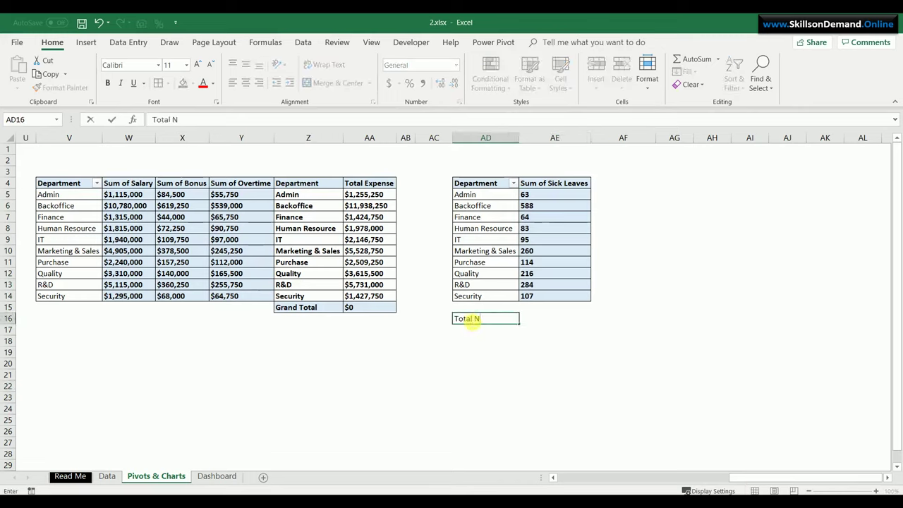
pyautogui.write('ames')
pyautogui.press('Return')
pyautogui.write('Average')
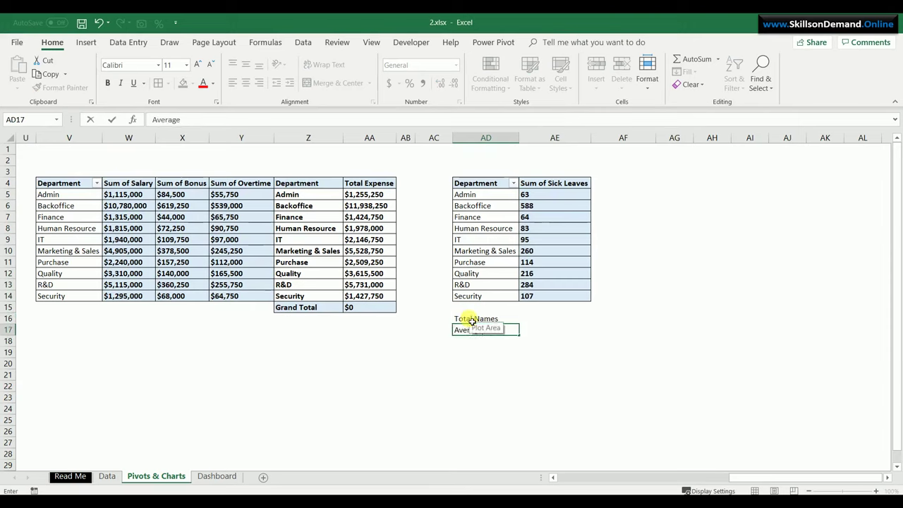
pyautogui.write(' Sick Leaves')
pyautogui.press('Return')
pyautogui.write('M')
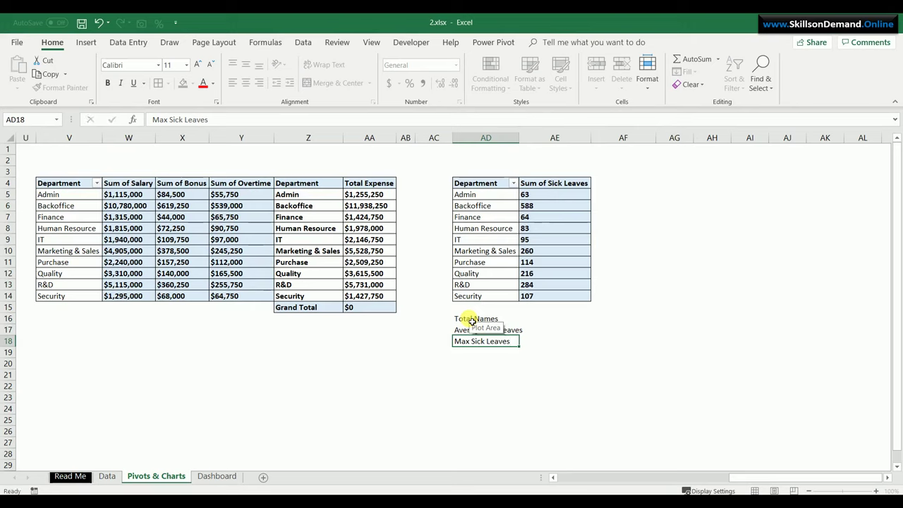
pyautogui.press('Return')
pyautogui.write('Pro')
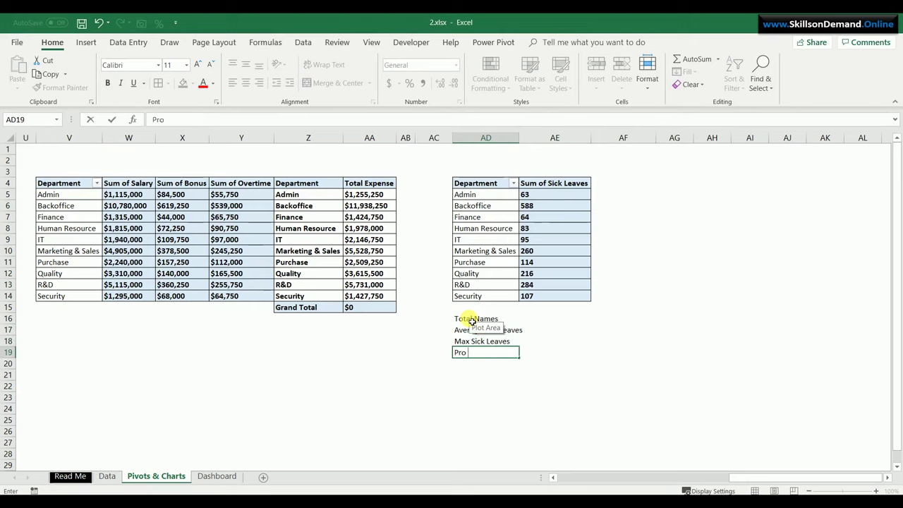
pyautogui.write(' Rated Rating')
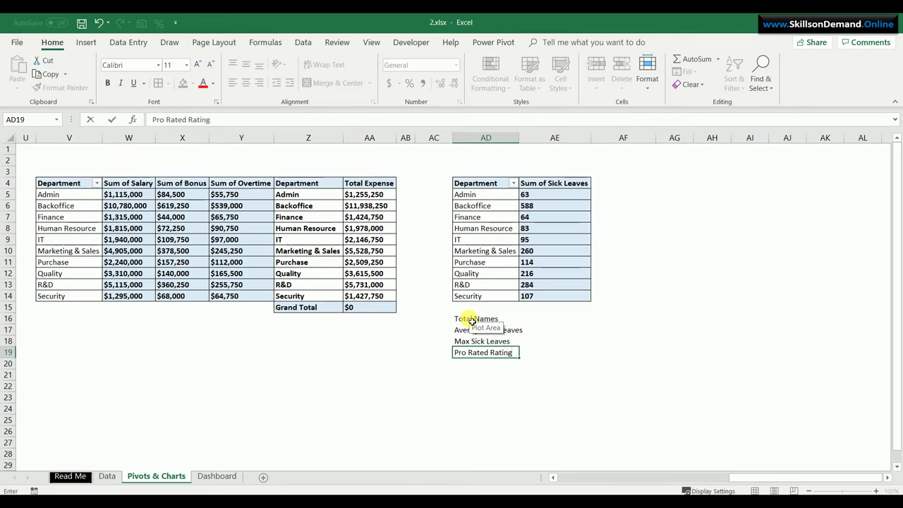
pyautogui.press('Return')
pyautogui.write('M')
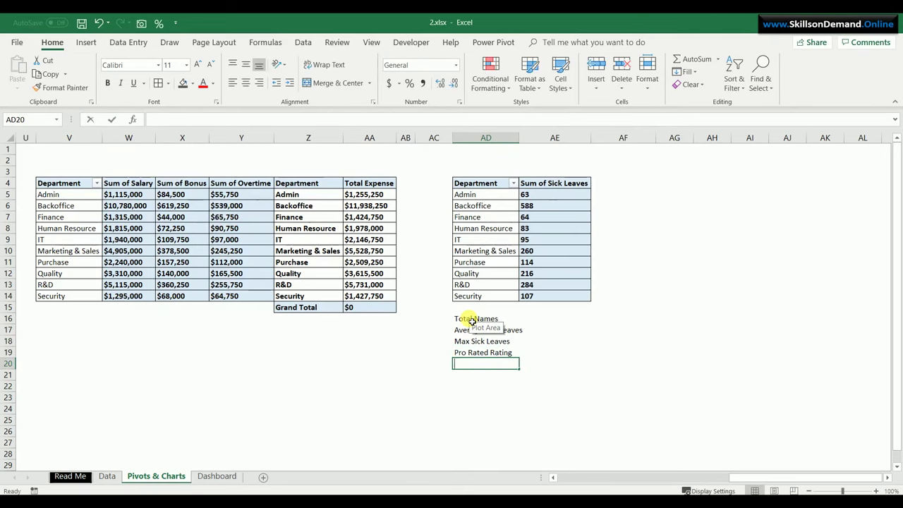
pyautogui.write('ul')
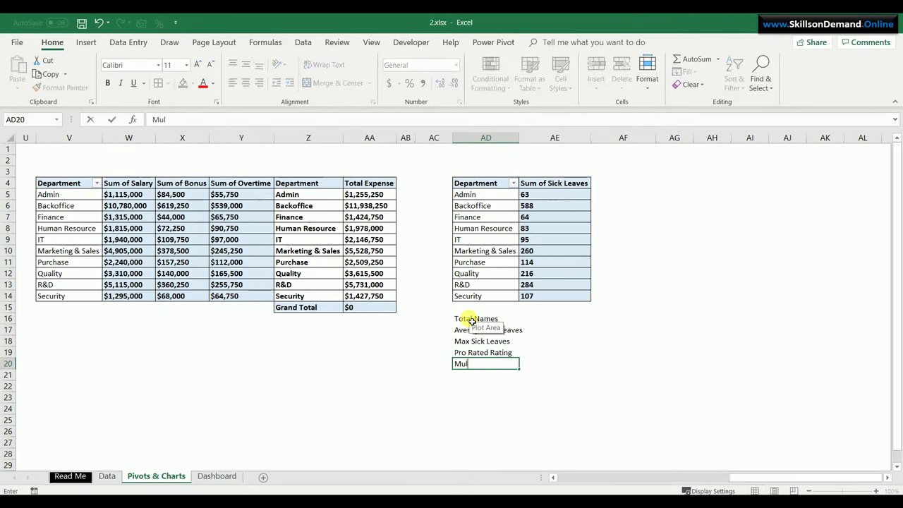
pyautogui.write('tiplied by 100')
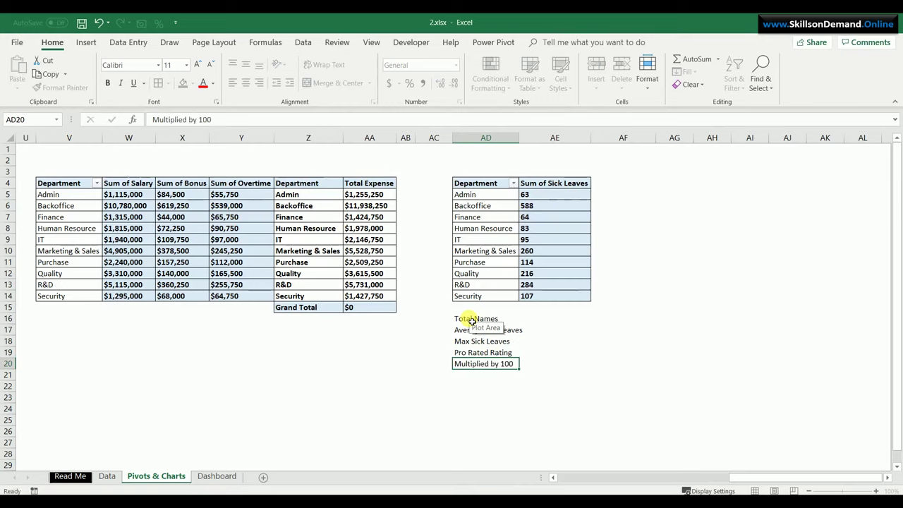
pyautogui.press('Return')
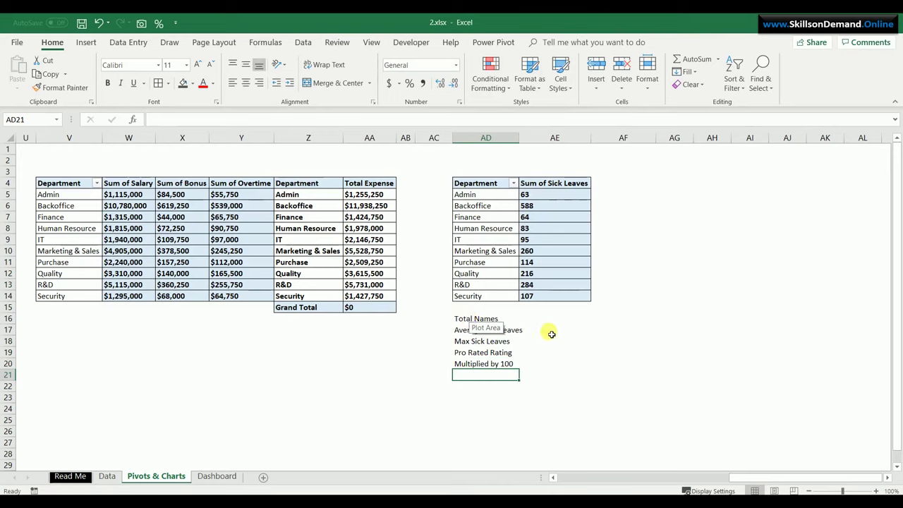
# Set Total Names in AE16 to reference the hire-date pivot's Grand Total of 405
pyautogui.click(570, 323)
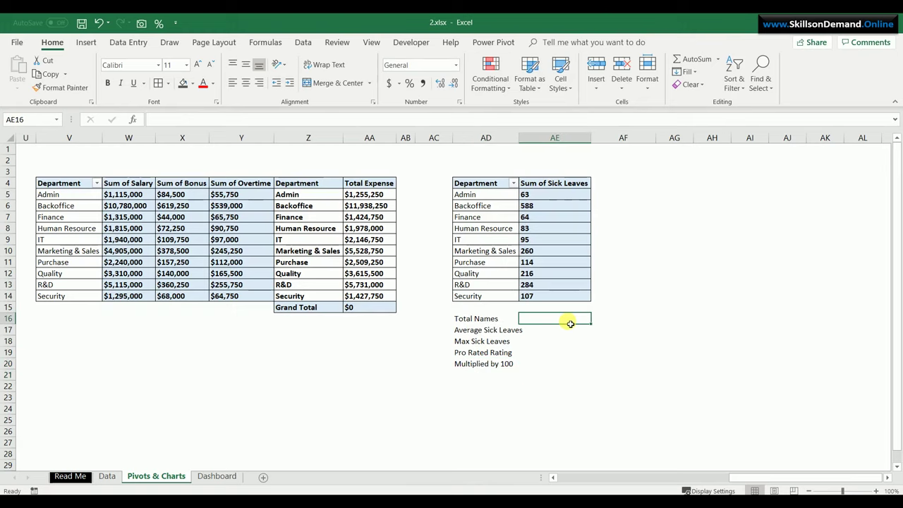
pyautogui.write('=')
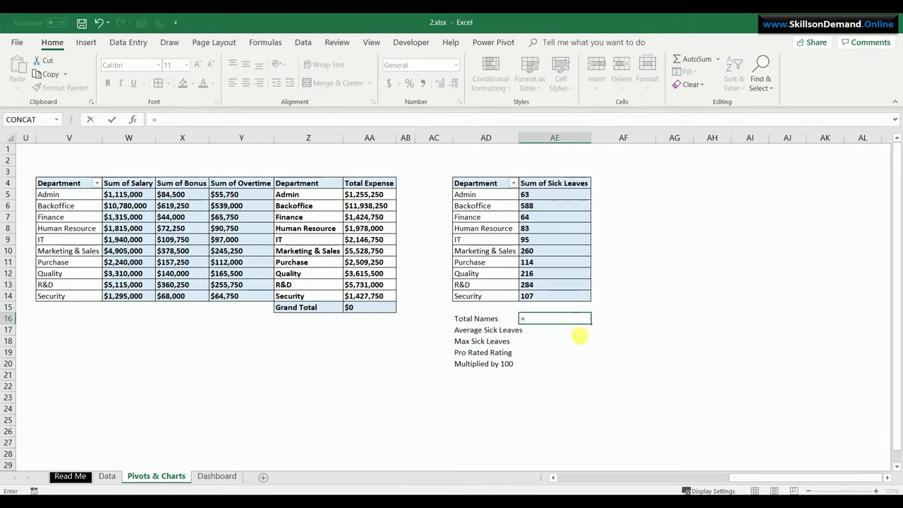
pyautogui.moveTo(752, 482); pyautogui.dragTo(535, 480)
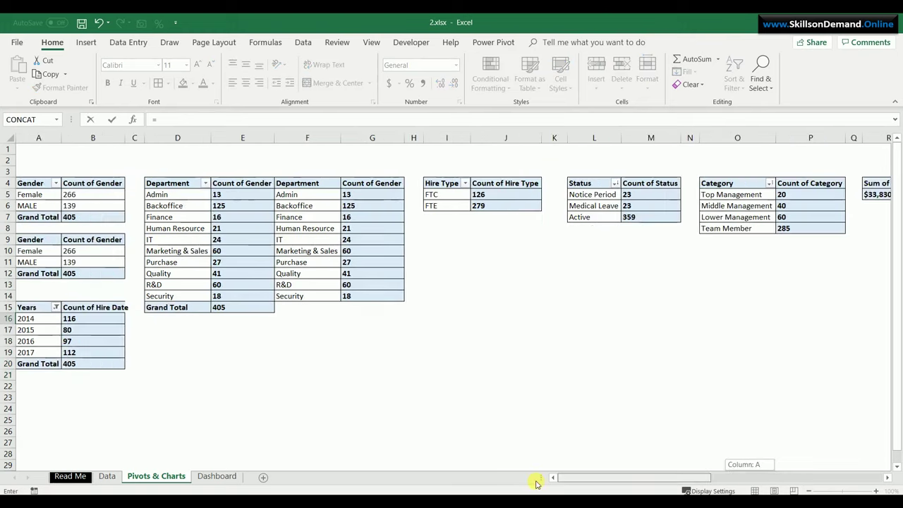
pyautogui.click(89, 369)
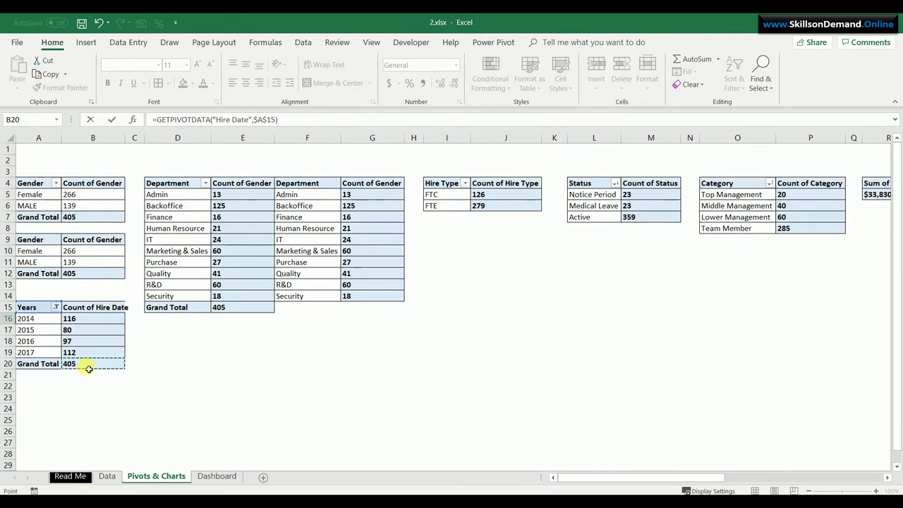
pyautogui.press('Return')
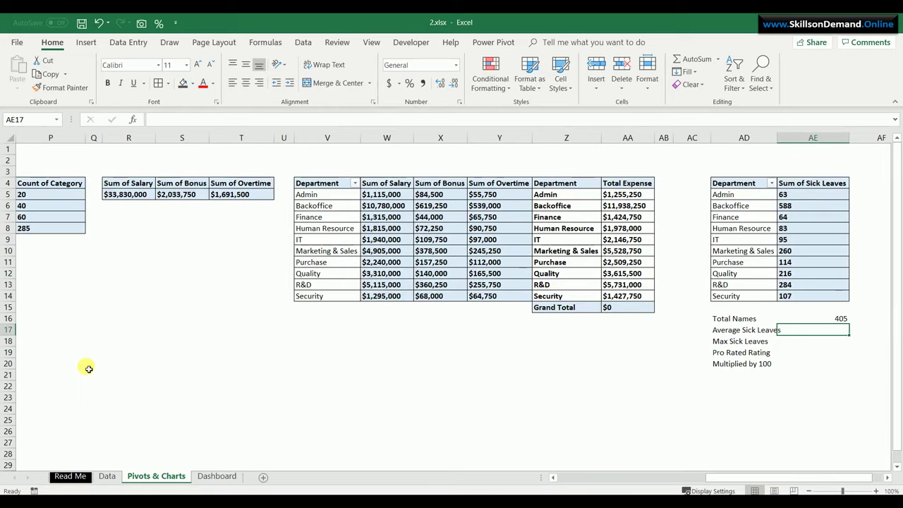
# Compute Average Sick Leaves in AE17 as =SUM(AE5:AE14)/AE16
pyautogui.write('=sum(')
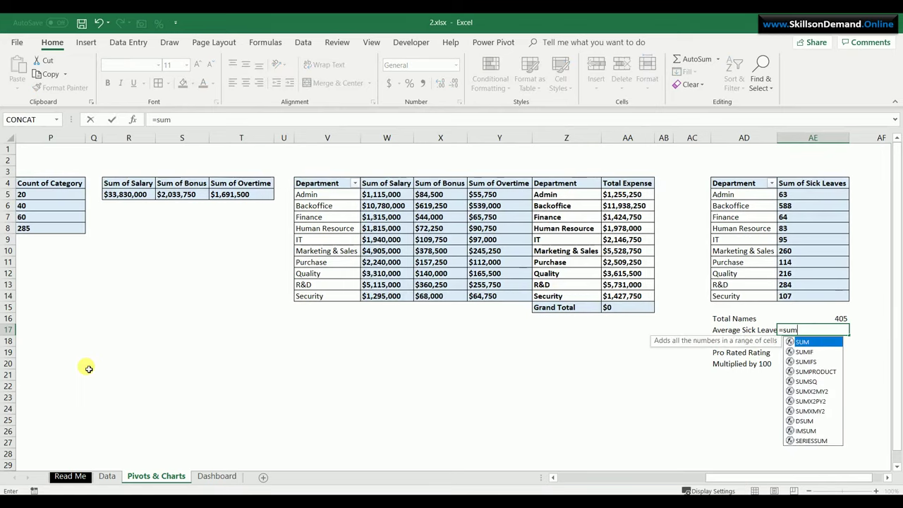
pyautogui.click(813, 196)
pyautogui.keyDown('shift'); pyautogui.click(813, 297); pyautogui.keyUp('shift')
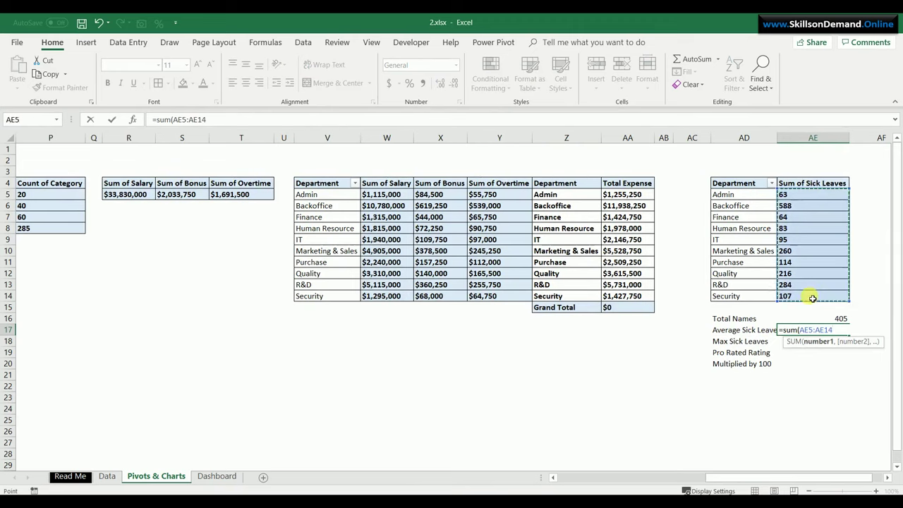
pyautogui.write(')')
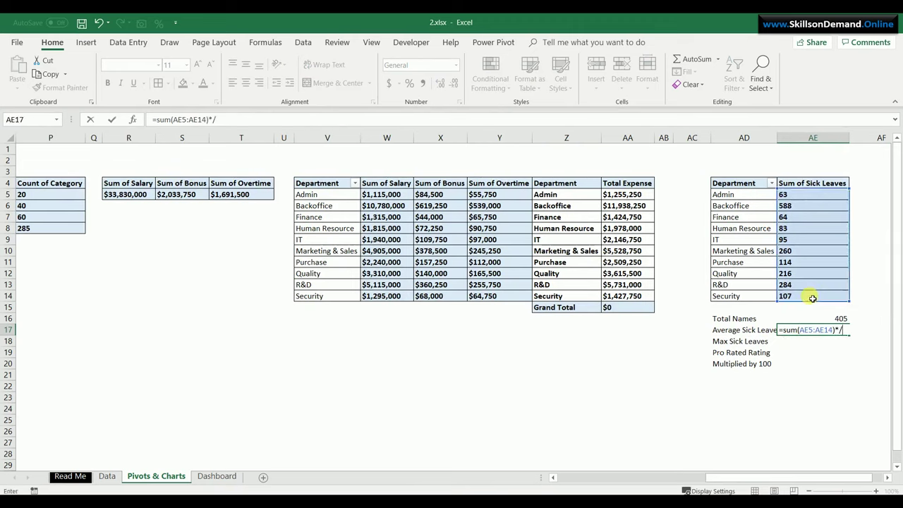
pyautogui.write('/')
pyautogui.click(830, 320)
pyautogui.press('Return')
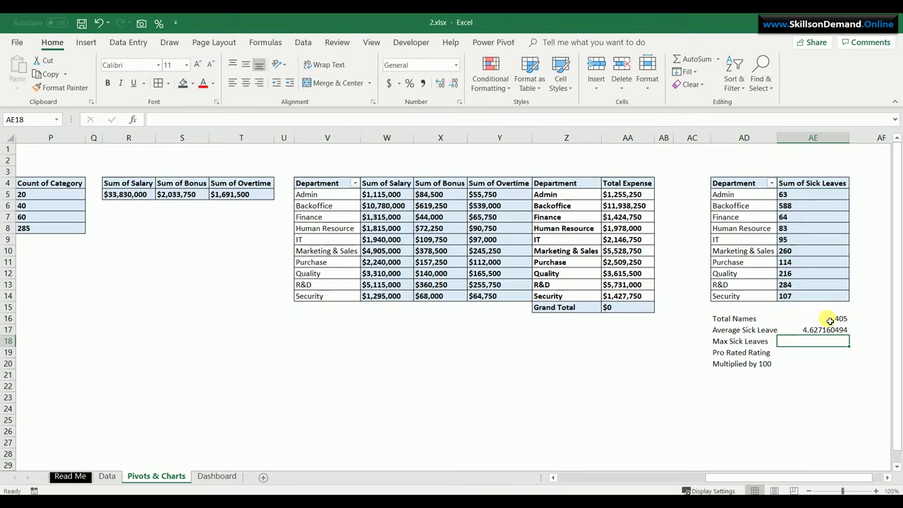
# Enter max sick leaves 10, pro rated rating =AE17/AE18, and multiplier 100
pyautogui.write('10')
pyautogui.press('Return')
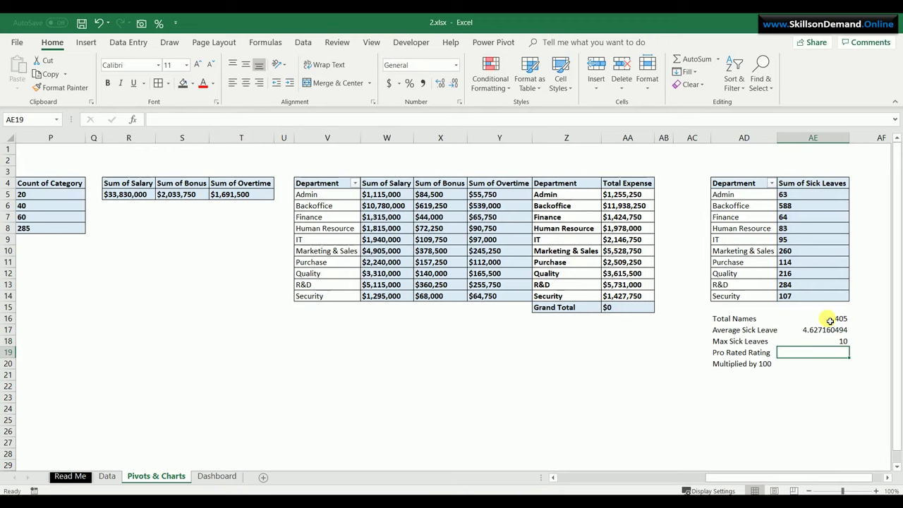
pyautogui.write('=')
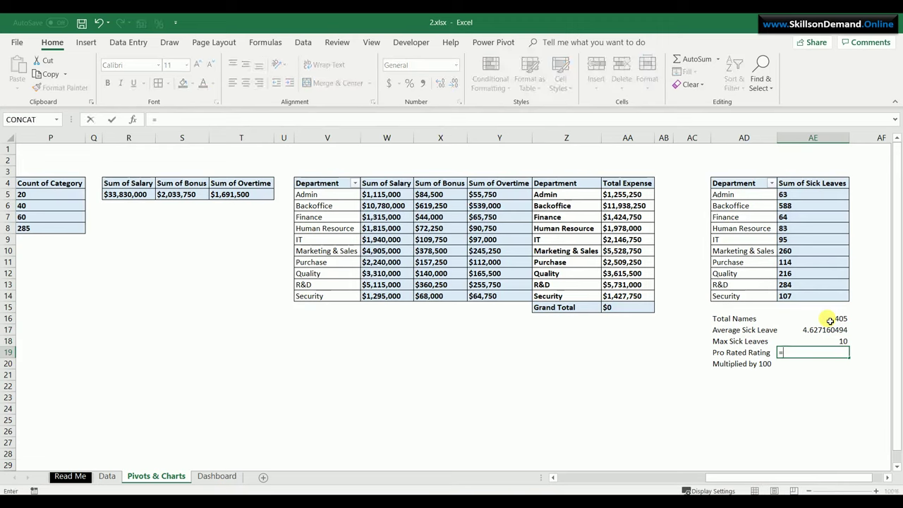
pyautogui.click(844, 330)
pyautogui.write('/')
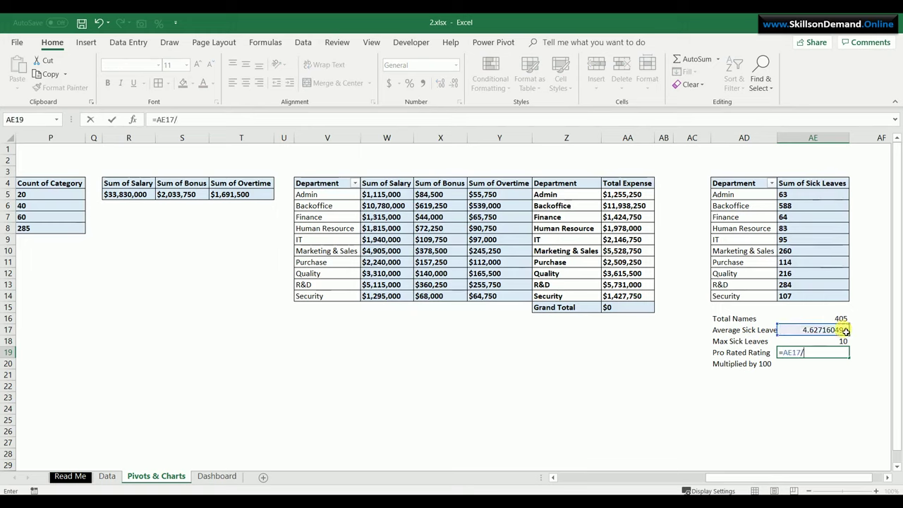
pyautogui.click(845, 341)
pyautogui.press('Return')
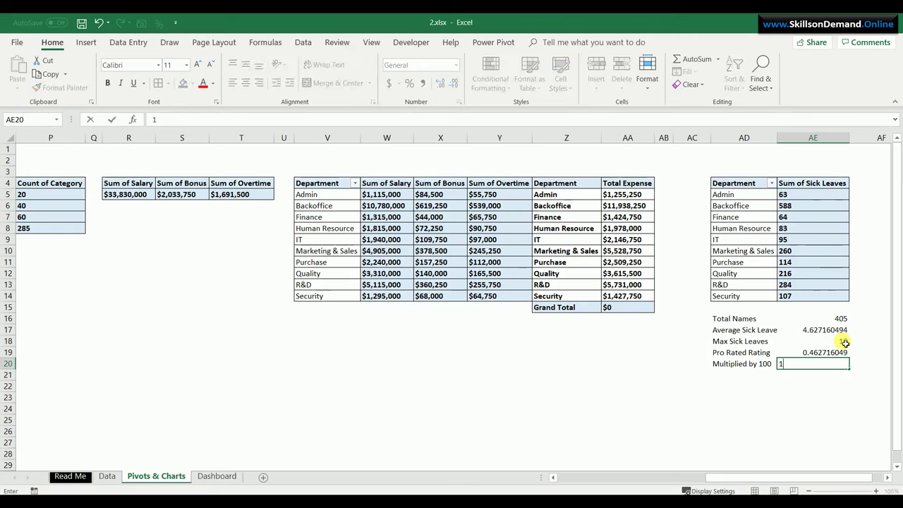
pyautogui.write('100')
pyautogui.press('Return')
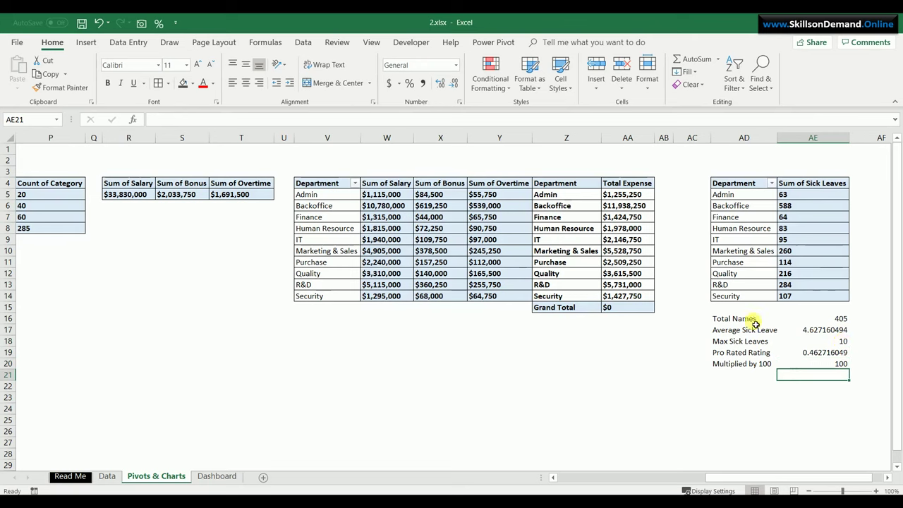
# Make the AD16:AE20 metrics block bold, left-aligned, with all borders
pyautogui.moveTo(746, 318); pyautogui.dragTo(843, 369)
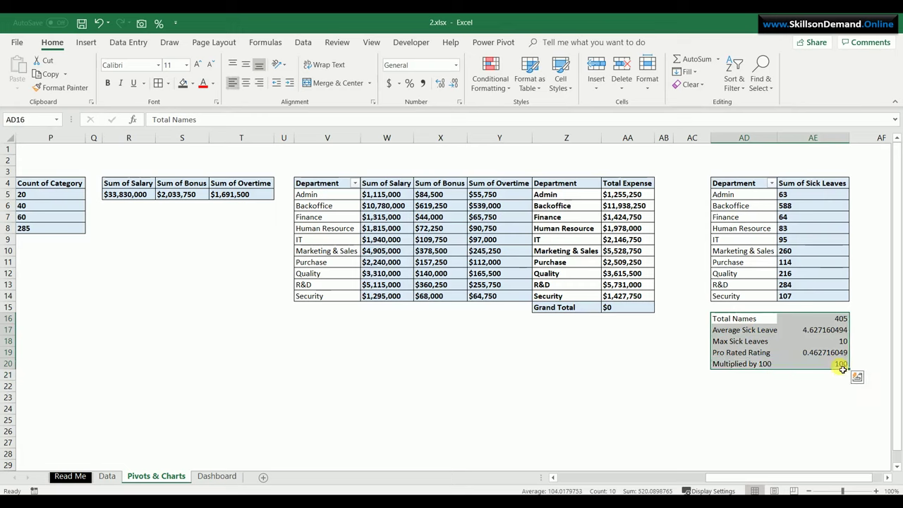
pyautogui.hotkey('ctrl', 'b')
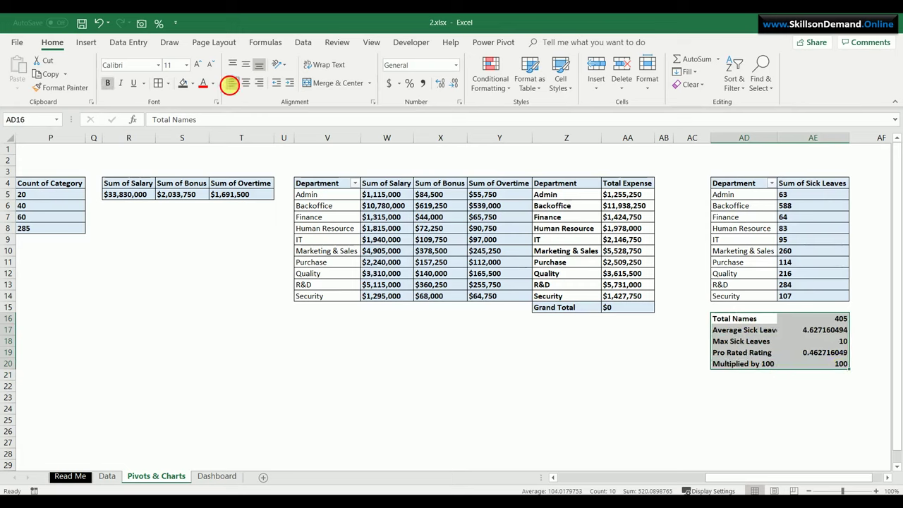
pyautogui.click(229, 83)
pyautogui.click(159, 84)
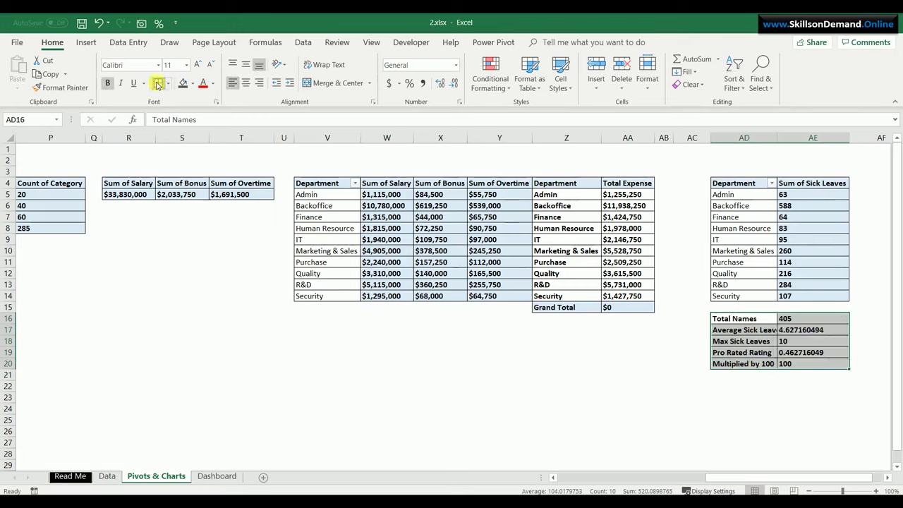
pyautogui.click(786, 422)
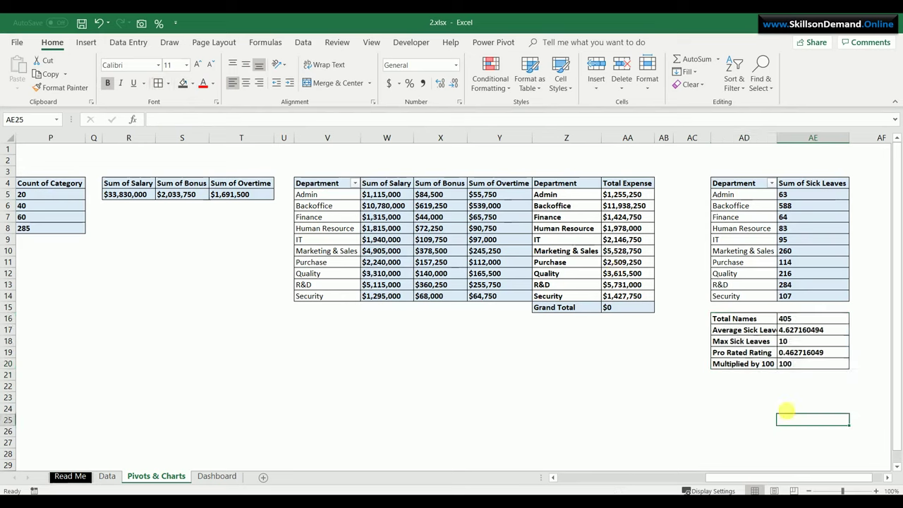
# Format the average sick leaves and pro rated rating cells as Number with 2 decimals
pyautogui.click(813, 328)
pyautogui.keyDown('ctrl'); pyautogui.click(811, 353); pyautogui.keyUp('ctrl')
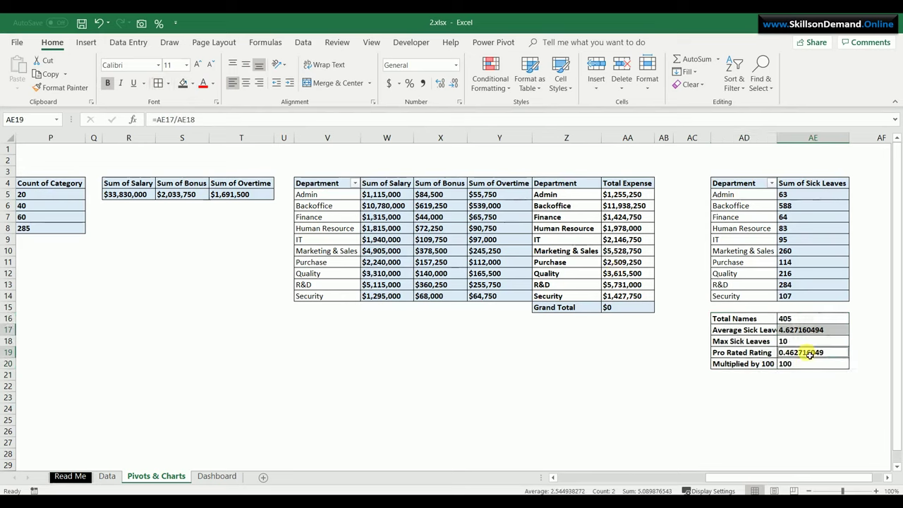
pyautogui.rightClick(809, 354)
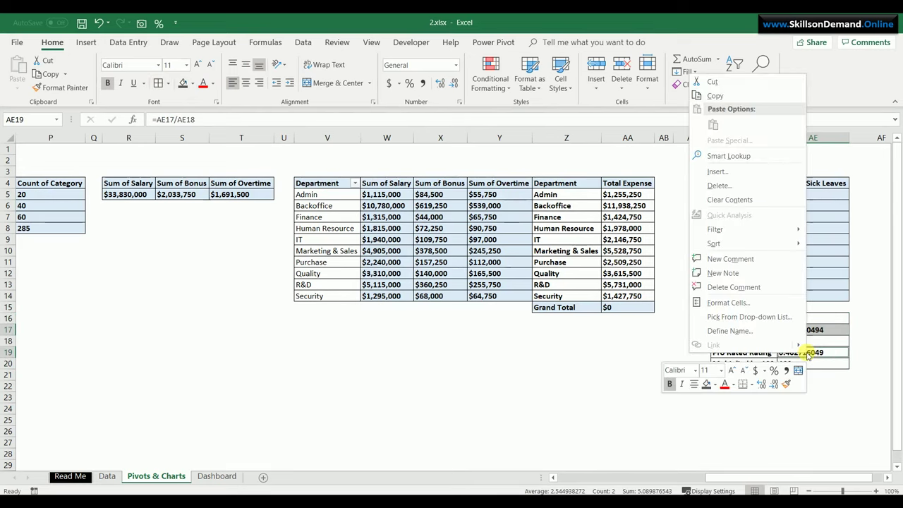
pyautogui.click(769, 303)
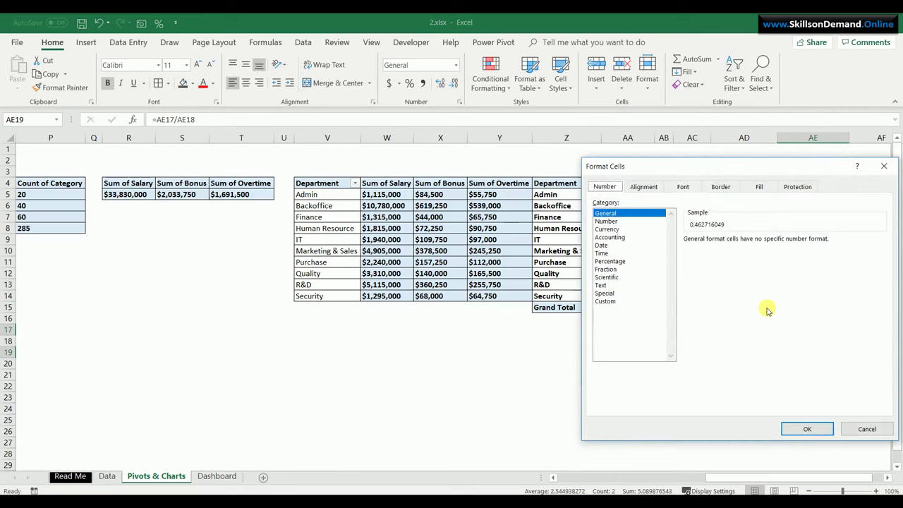
pyautogui.click(630, 222)
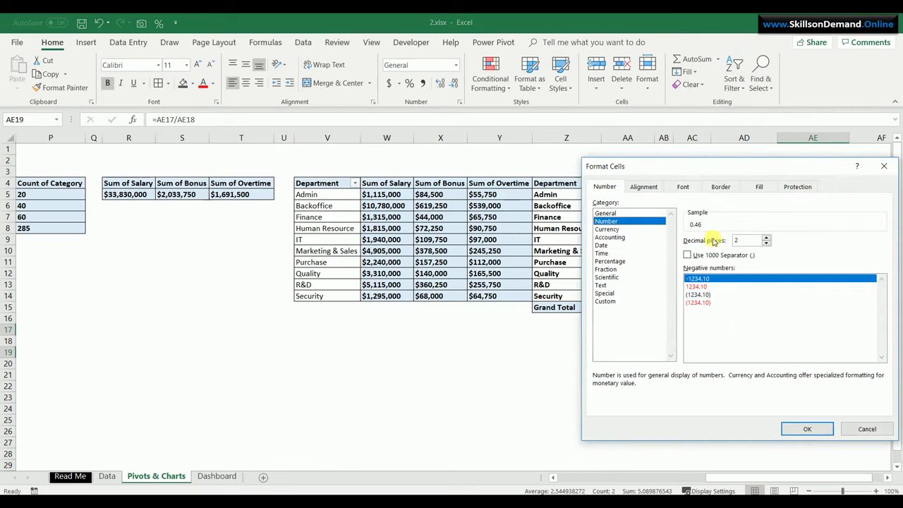
pyautogui.click(806, 429)
pyautogui.click(752, 429)
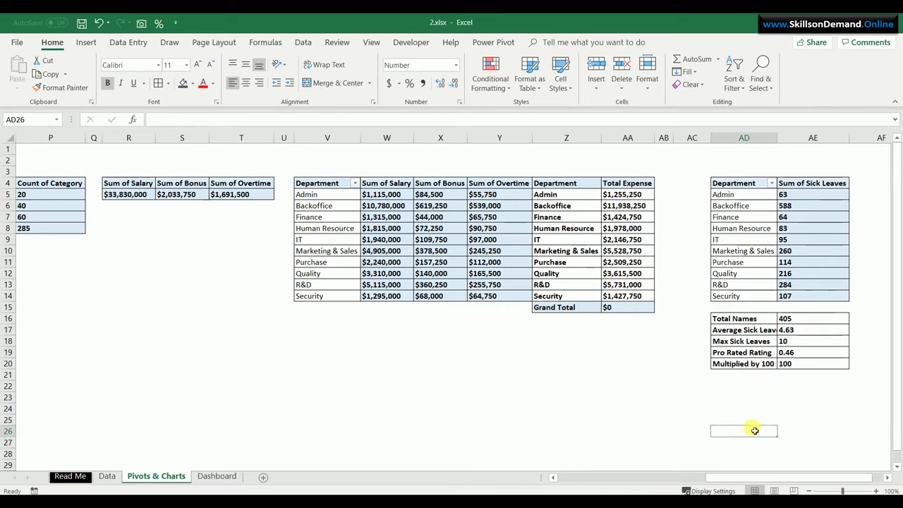
pyautogui.click(831, 352)
pyautogui.press('Right')
pyautogui.press('Right')
pyautogui.press('Right')
pyautogui.press('Right')
pyautogui.press('Right')
pyautogui.press('Right')
pyautogui.press('Right')
pyautogui.press('Right')
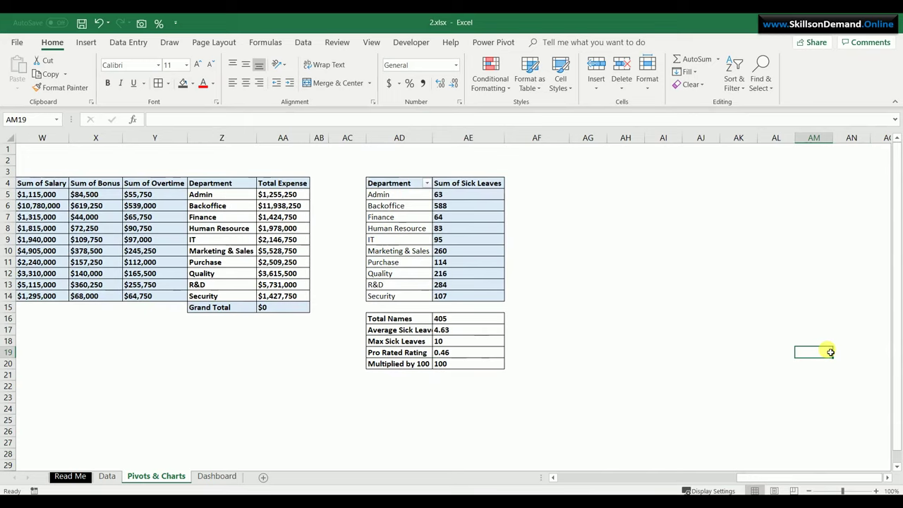
# Enter the heading 'Speedometer' in cell AG4
pyautogui.click(588, 176)
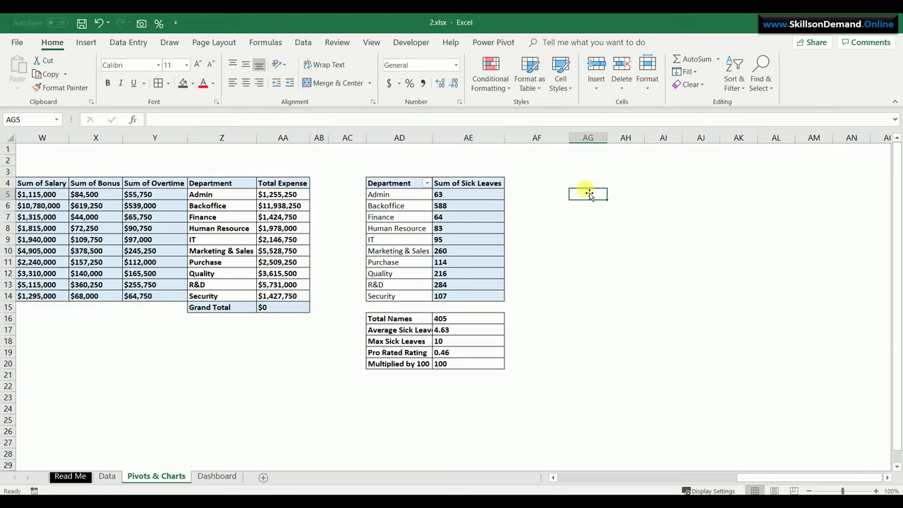
pyautogui.click(595, 184)
pyautogui.write('Speedometer')
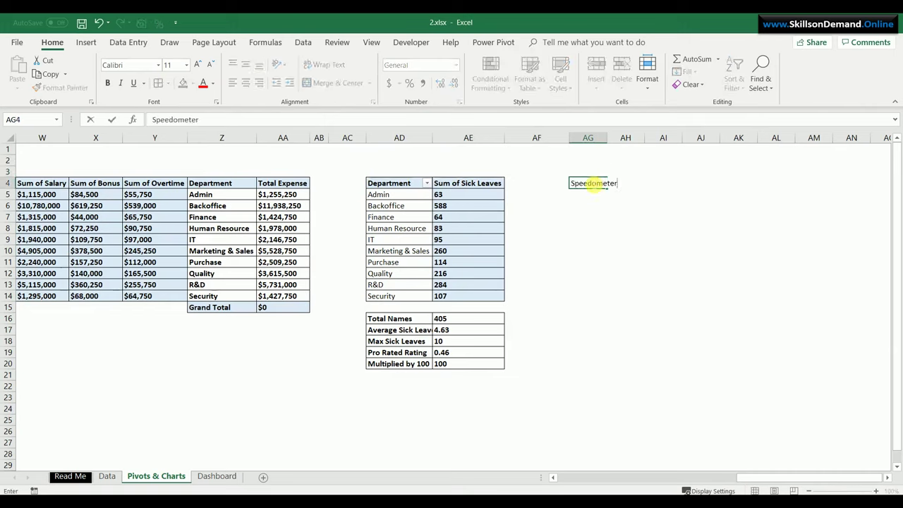
pyautogui.press('Return')
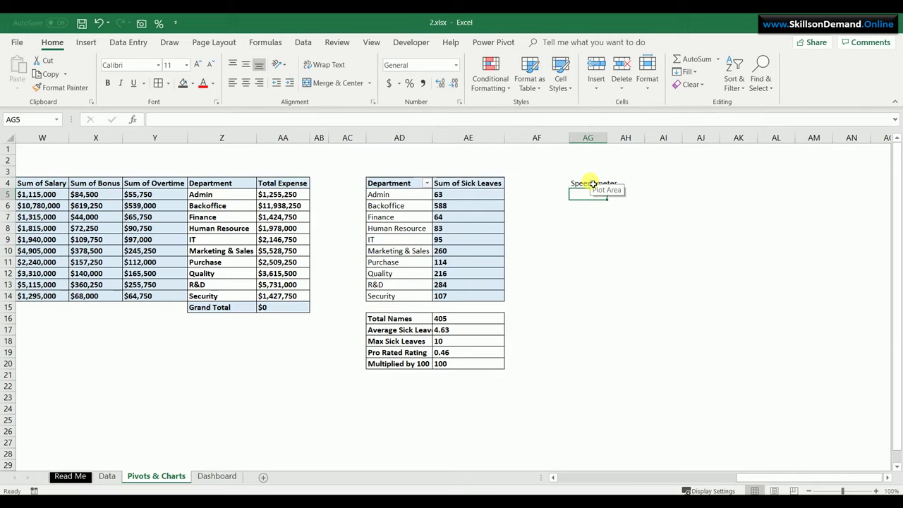
# List Average Sick Leaves, Start, Initial, Middle, End, Max and Total in AG5:AG11
pyautogui.write('Averag')
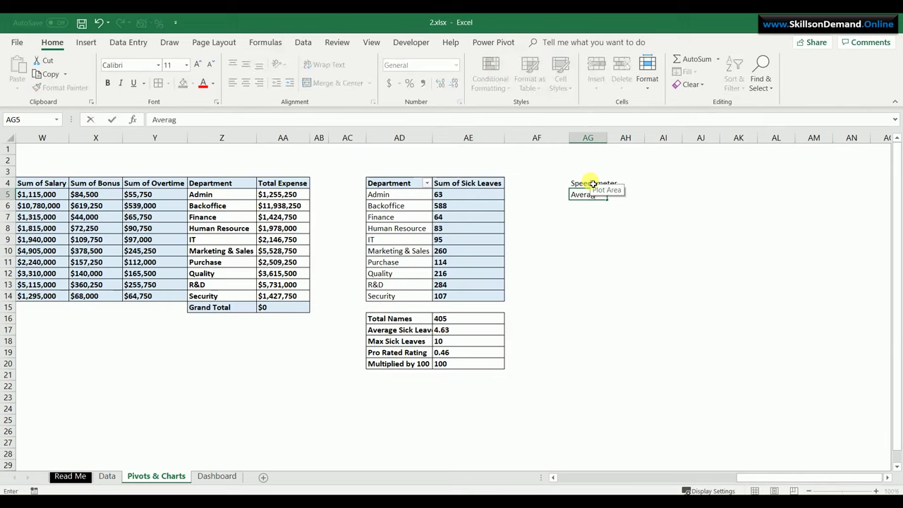
pyautogui.write('e Sick Leaves')
pyautogui.press('Return')
pyautogui.write('S')
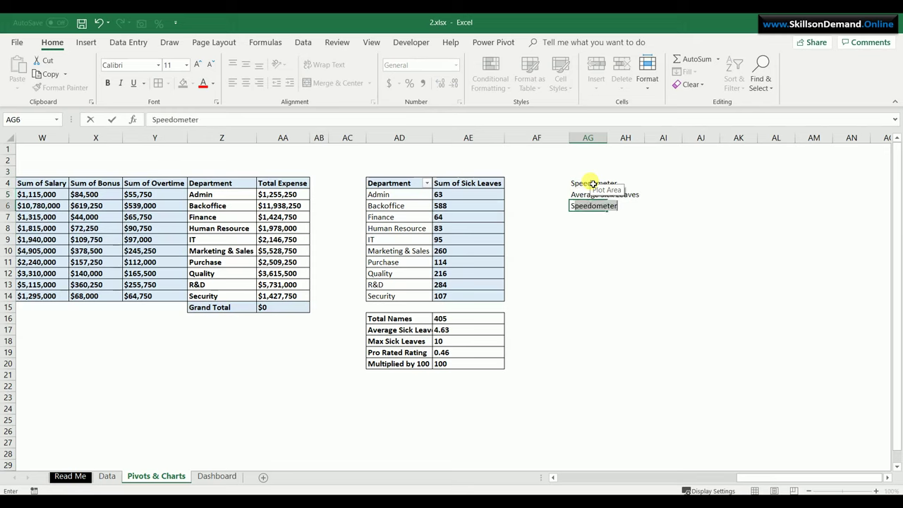
pyautogui.write('tart')
pyautogui.press('Return')
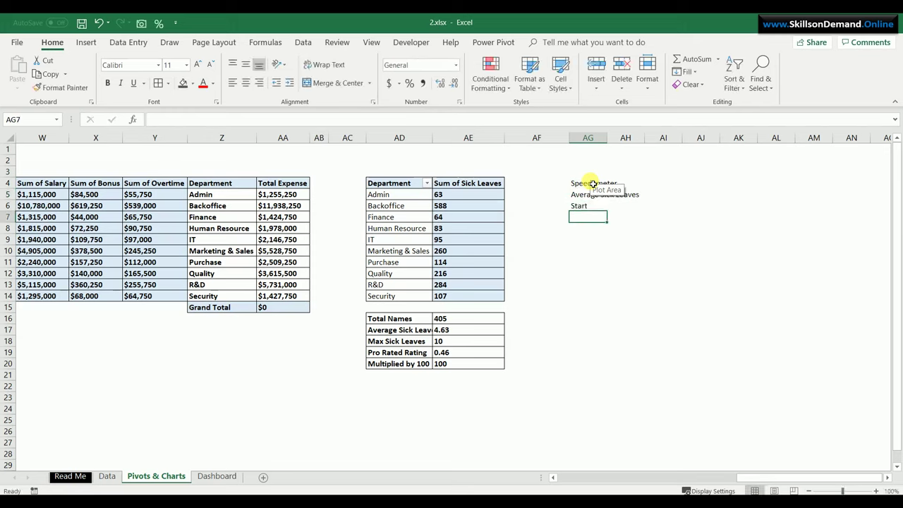
pyautogui.write('Initial')
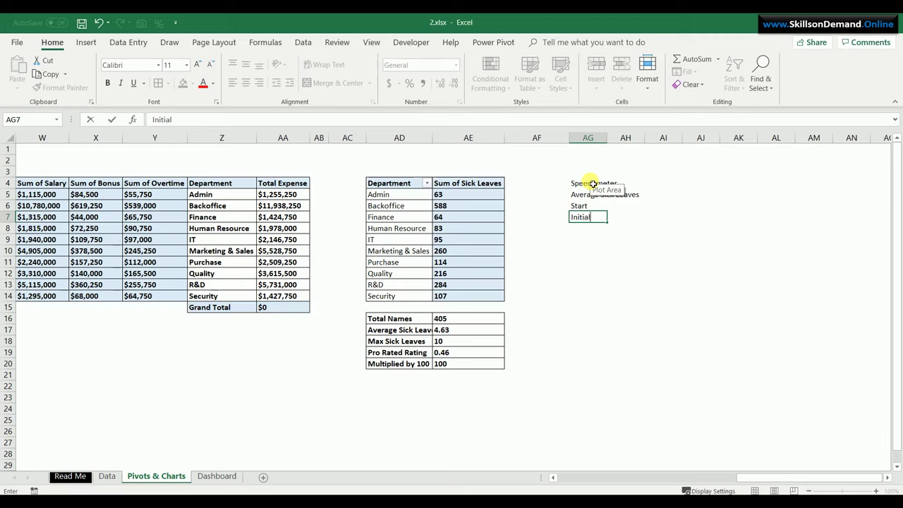
pyautogui.press('Return')
pyautogui.write('M')
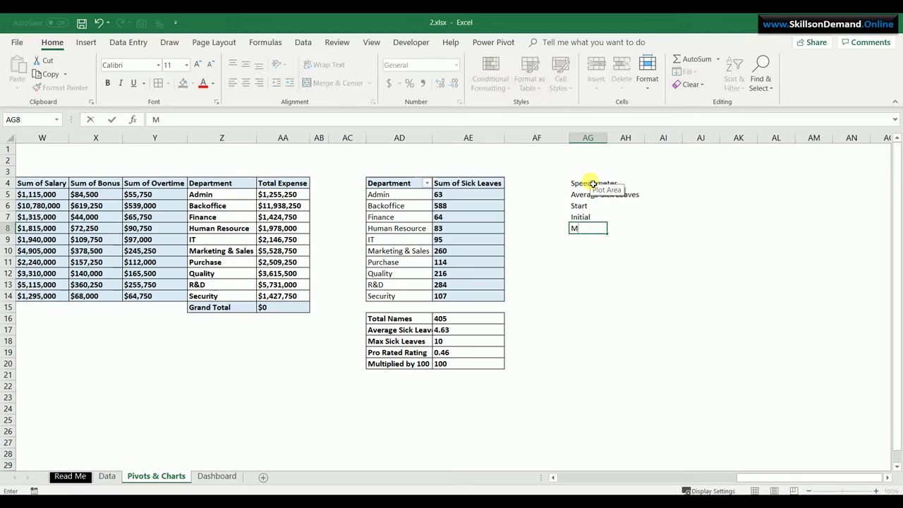
pyautogui.write('iddle')
pyautogui.press('Return')
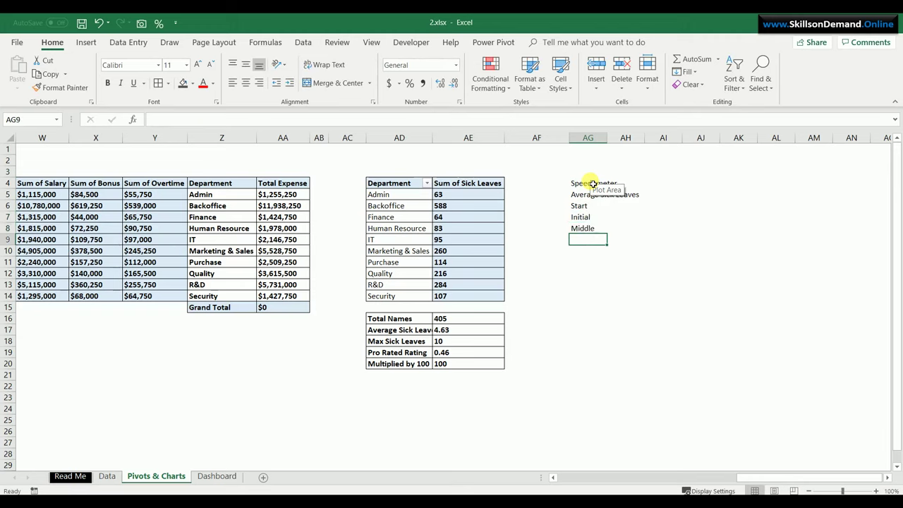
pyautogui.write('End')
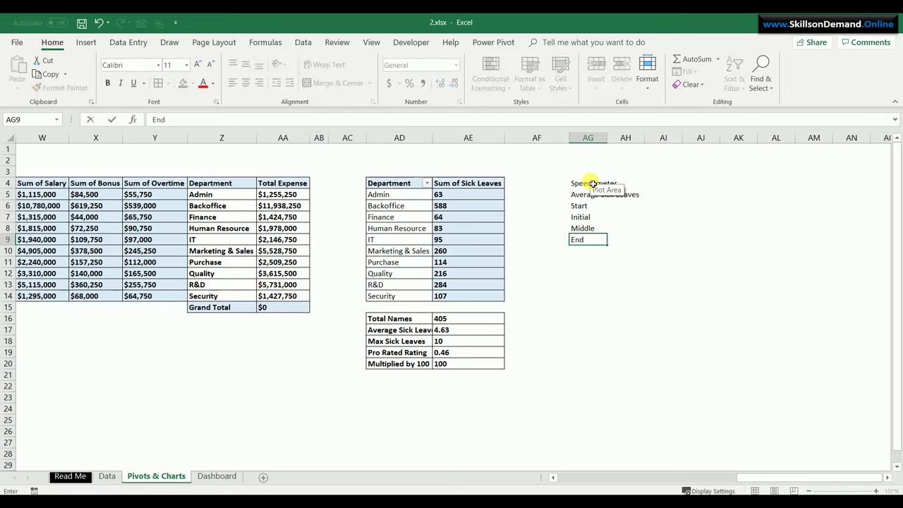
pyautogui.press('Return')
pyautogui.write('Max')
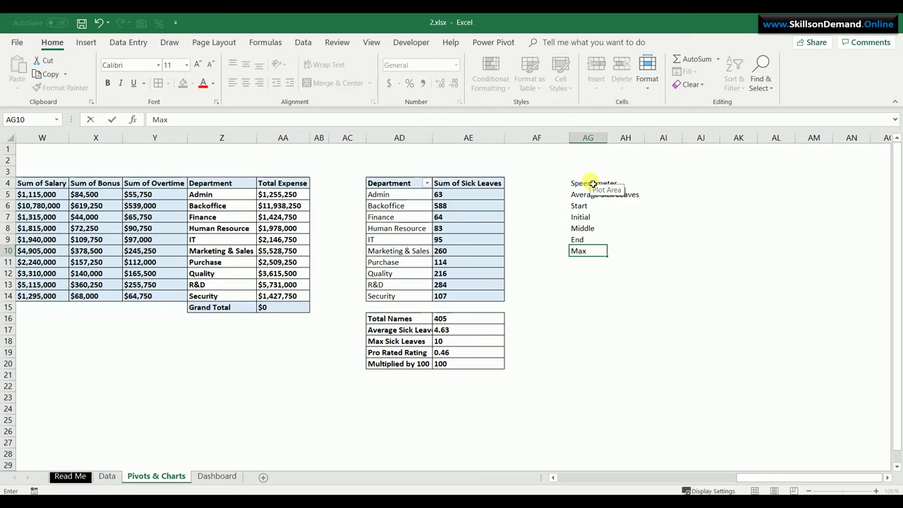
pyautogui.press('Return')
pyautogui.write('T')
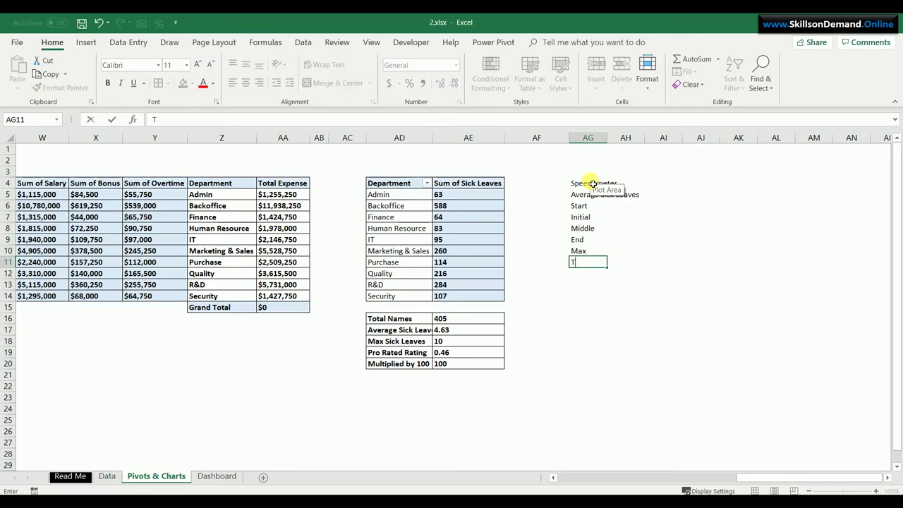
pyautogui.write('otal')
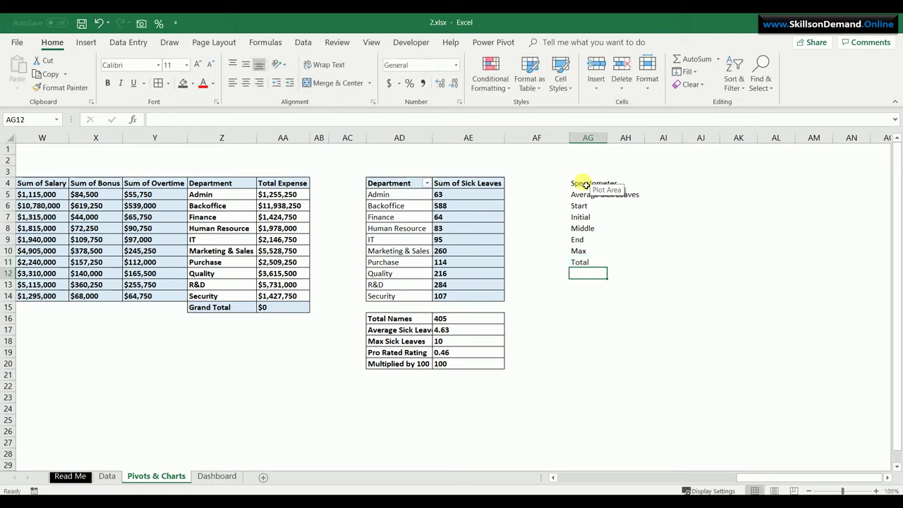
# Merge and centre the Speedometer heading across AG4:AH4, fill it orange, and bold it
pyautogui.moveTo(593, 184); pyautogui.dragTo(633, 184)
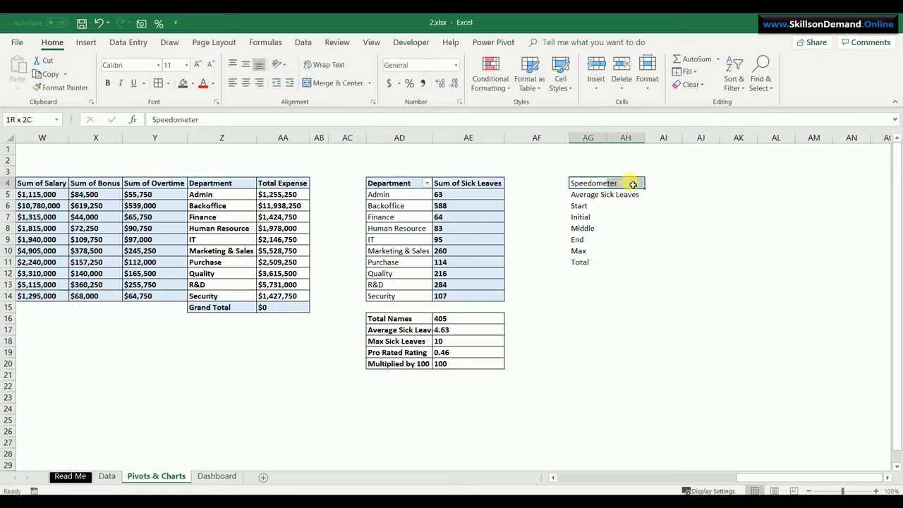
pyautogui.click(337, 83)
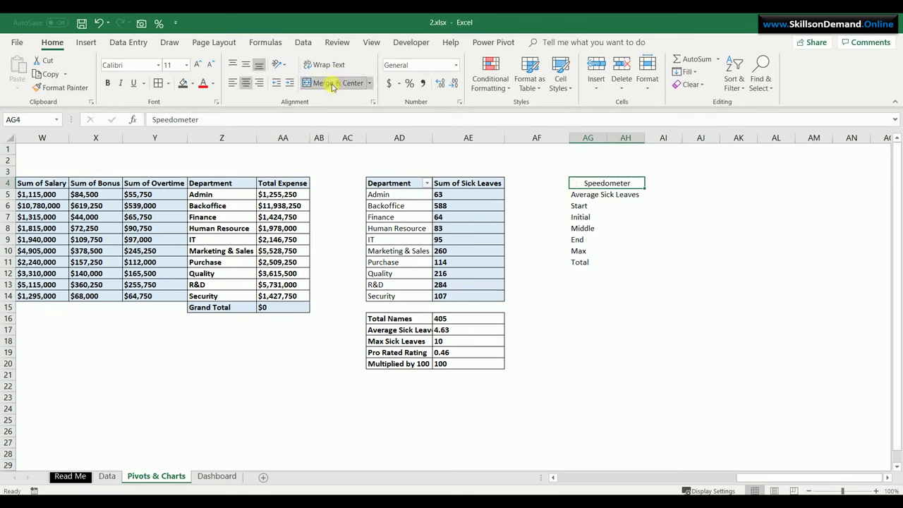
pyautogui.click(192, 84)
pyautogui.click(230, 110)
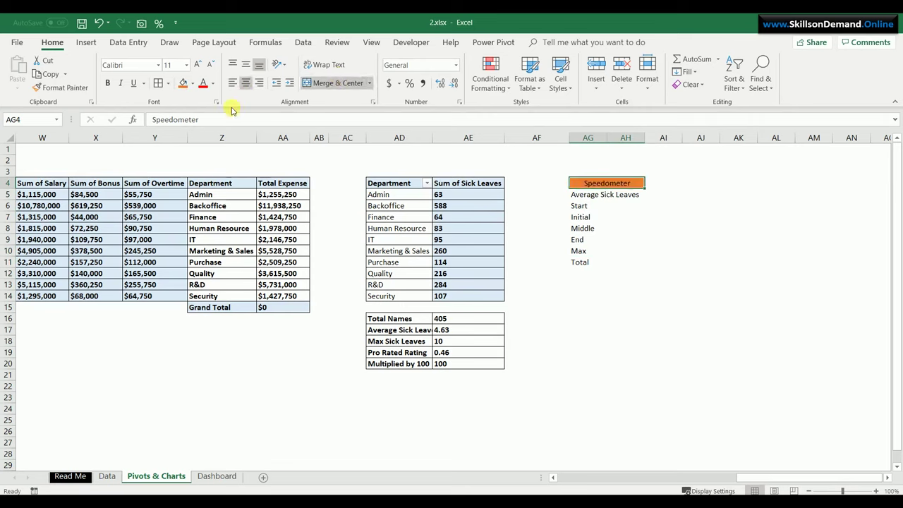
pyautogui.hotkey('ctrl', 'b')
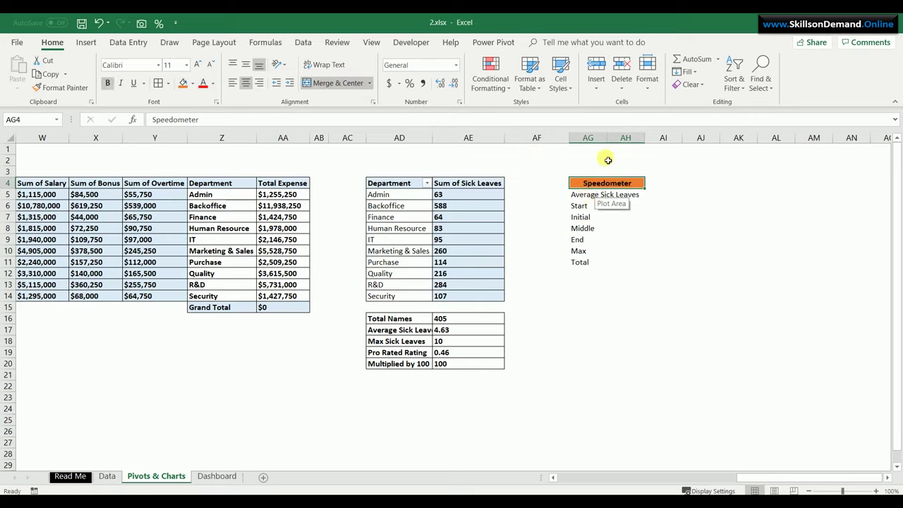
# Widen column AG, then give the AG4:AH11 table all borders and bold text
pyautogui.moveTo(607, 140); pyautogui.dragTo(643, 141)
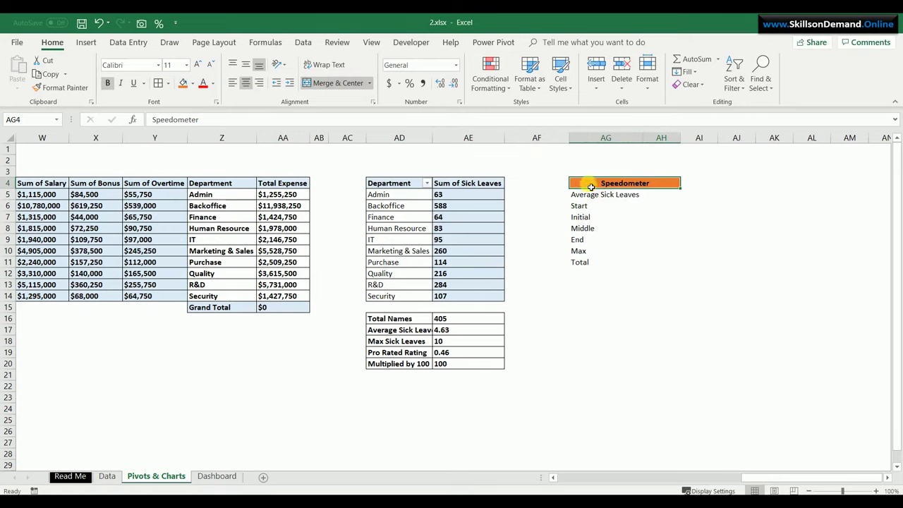
pyautogui.moveTo(585, 184); pyautogui.dragTo(621, 263)
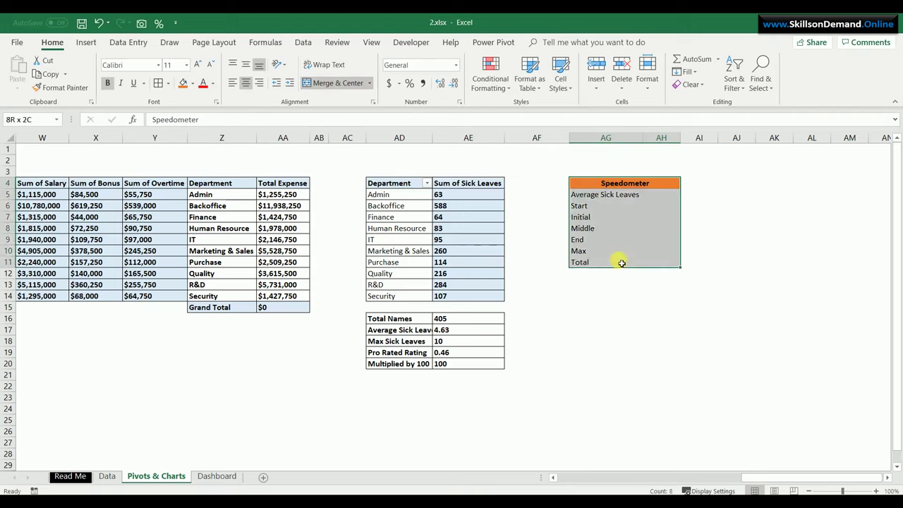
pyautogui.click(158, 83)
pyautogui.click(109, 84)
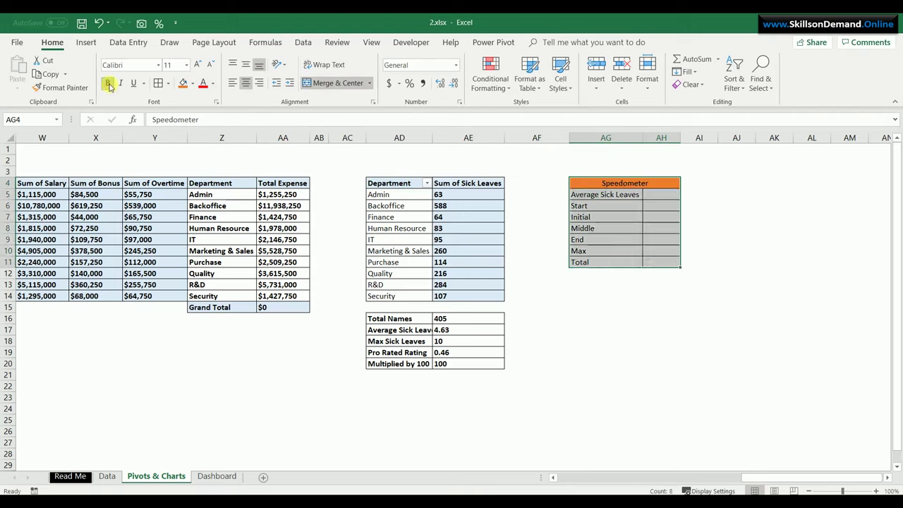
pyautogui.click(641, 330)
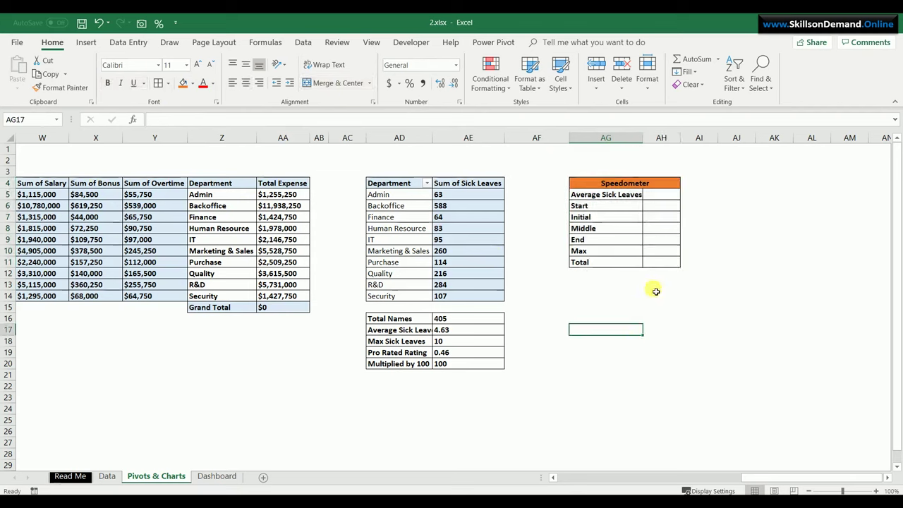
# Give the Total row a black fill with white font
pyautogui.moveTo(599, 262); pyautogui.dragTo(664, 262)
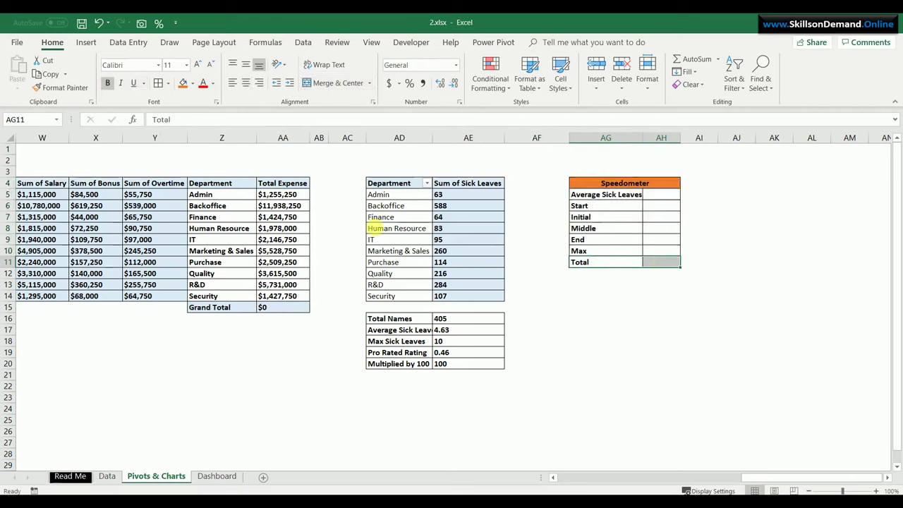
pyautogui.click(191, 84)
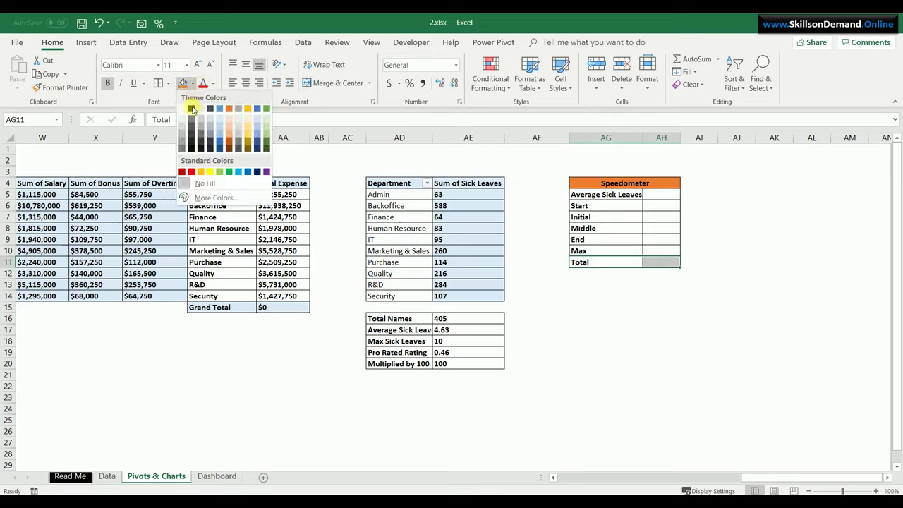
pyautogui.click(191, 108)
pyautogui.click(212, 83)
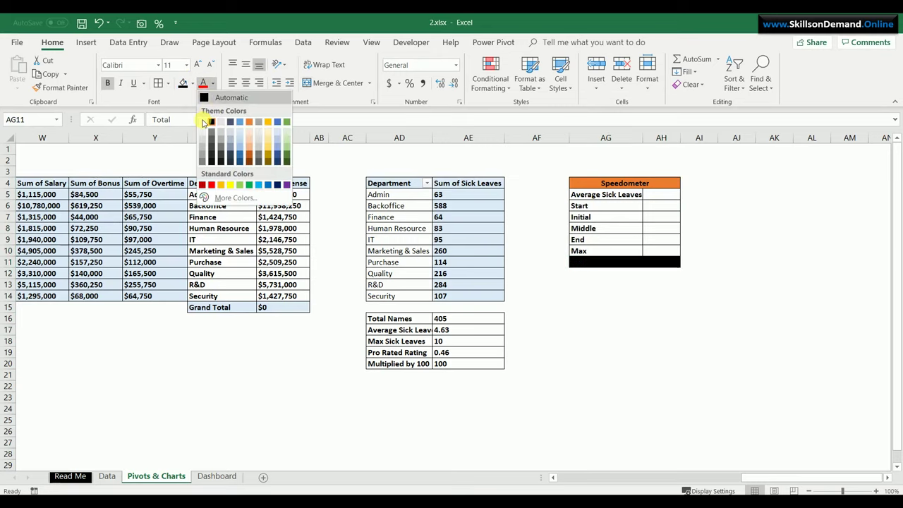
pyautogui.click(204, 121)
pyautogui.click(664, 195)
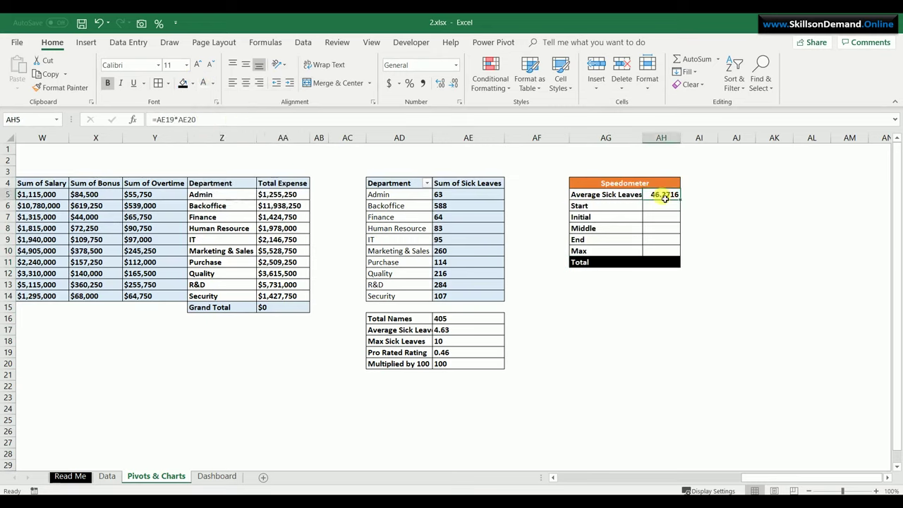
# Replace AH5 with the formula =AE19*AE20, giving 46.2716
pyautogui.press('Delete')
pyautogui.write('=')
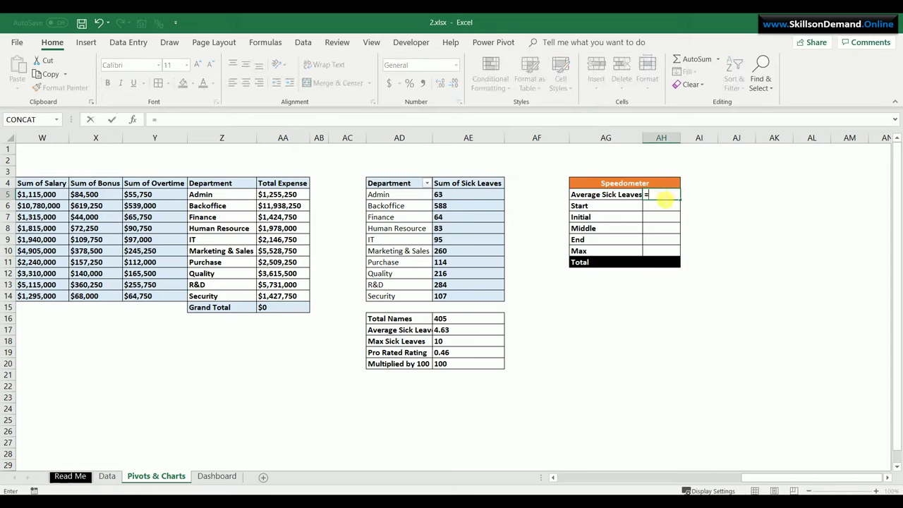
pyautogui.click(487, 355)
pyautogui.write('*')
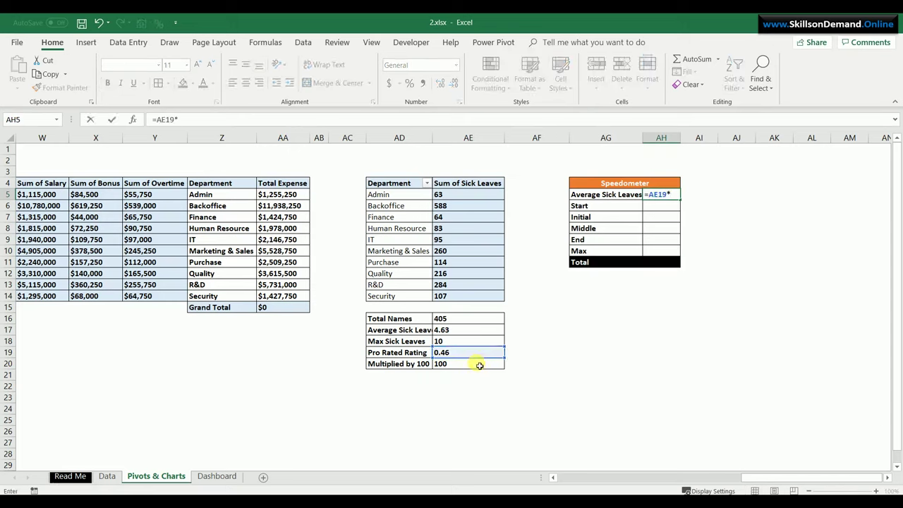
pyautogui.click(479, 365)
pyautogui.press('Return')
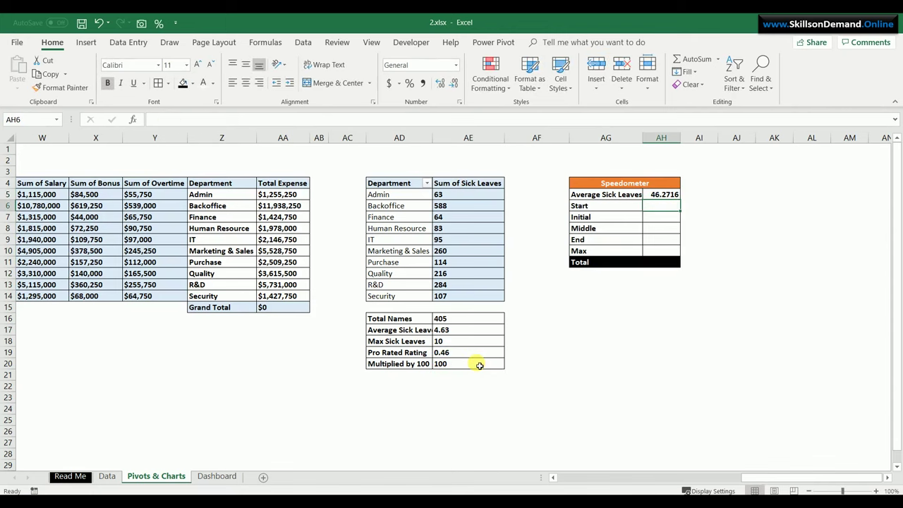
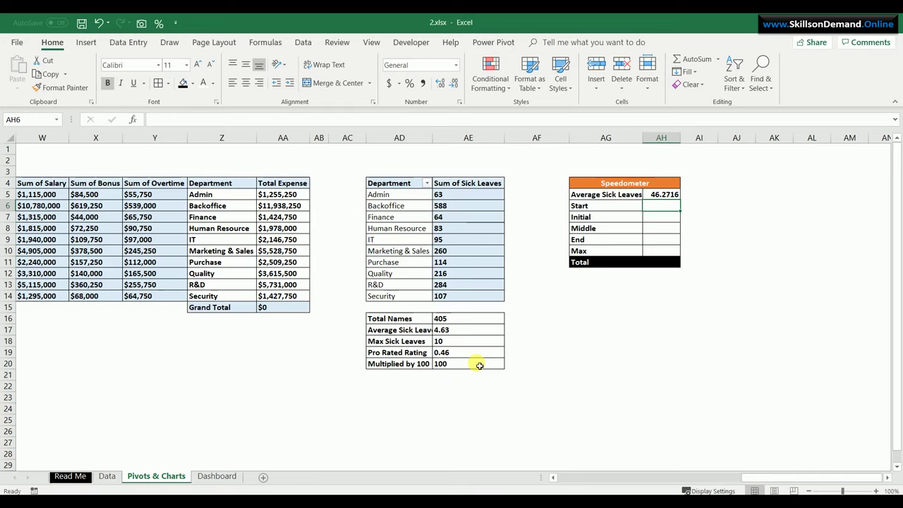
# Enter Start 0, Initial 15, Middle 35, End 50 and Max 100 in AH6:AH10
pyautogui.write('0')
pyautogui.press('Return')
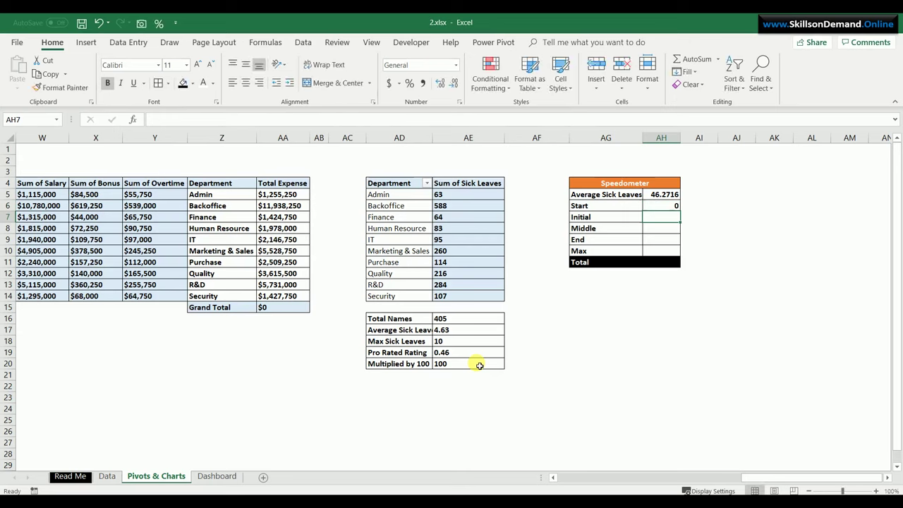
pyautogui.write('15')
pyautogui.press('Return')
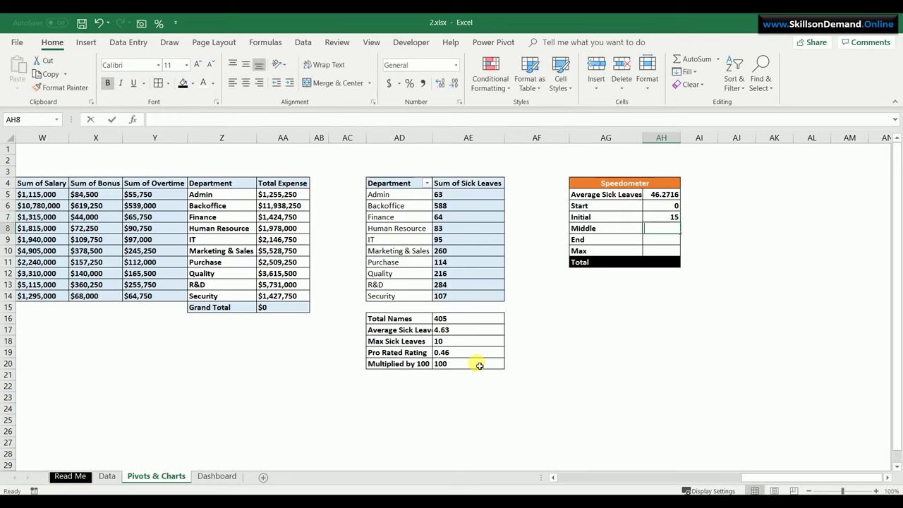
pyautogui.write('35')
pyautogui.press('Return')
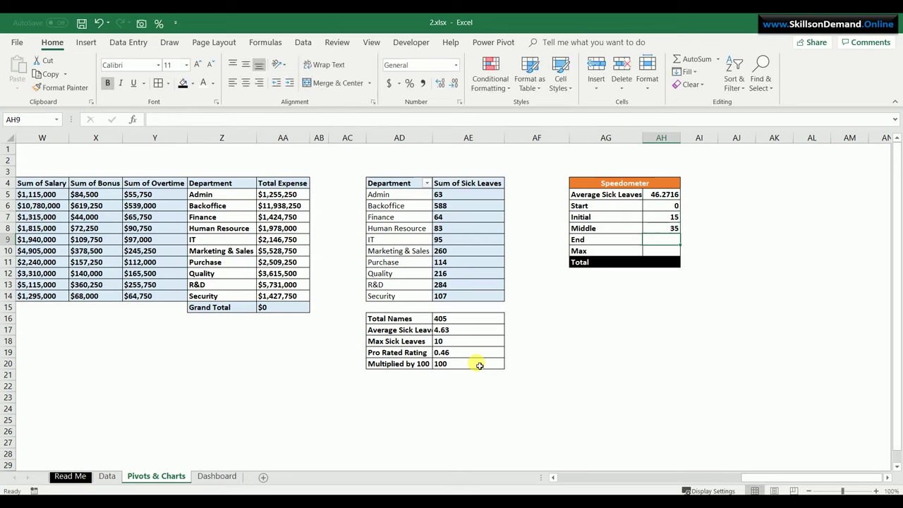
pyautogui.write('50')
pyautogui.press('Return')
pyautogui.write('100')
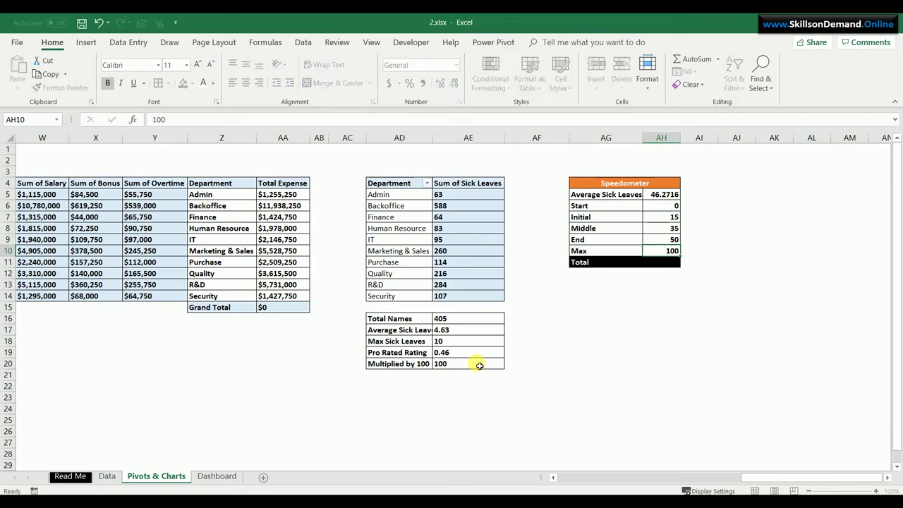
pyautogui.press('Return')
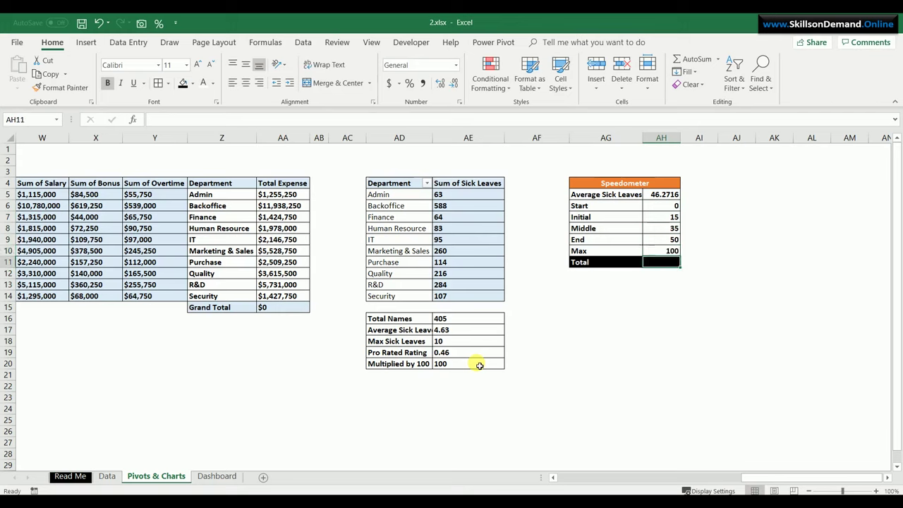
# Total the values in AH11 with =SUM(AH6:AH10), giving 200, and select AH5:AH11
pyautogui.write('=sum(')
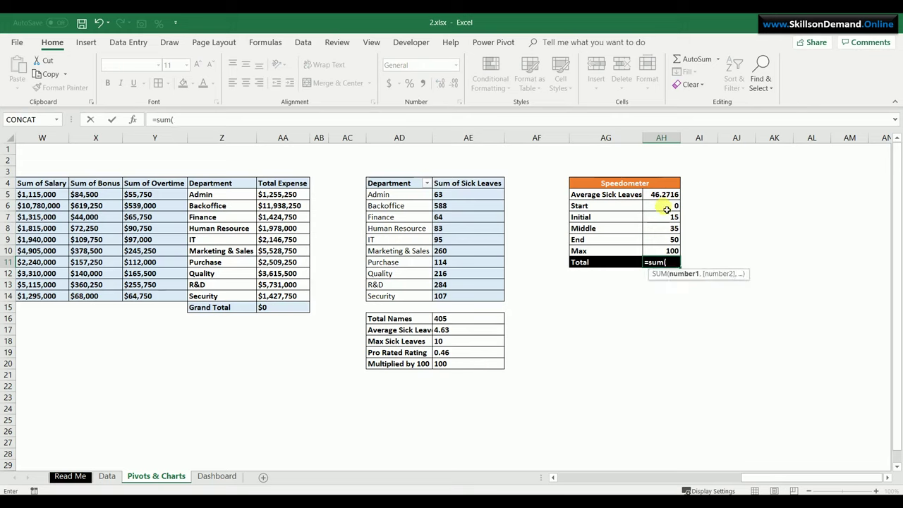
pyautogui.moveTo(665, 206); pyautogui.dragTo(668, 255)
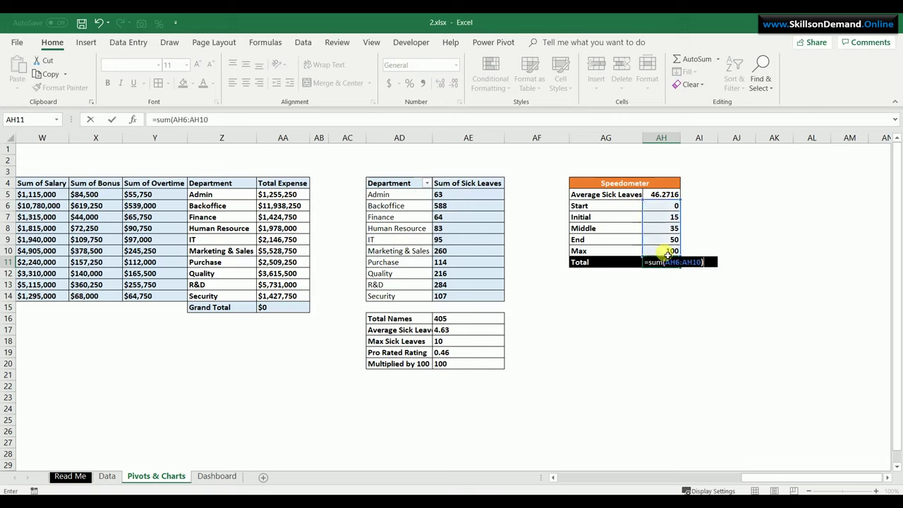
pyautogui.press('Return')
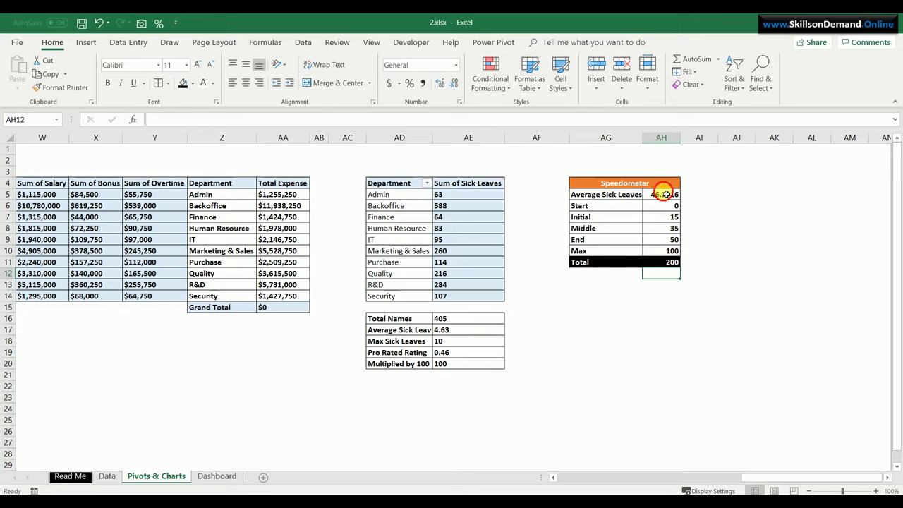
pyautogui.moveTo(663, 195); pyautogui.dragTo(665, 263)
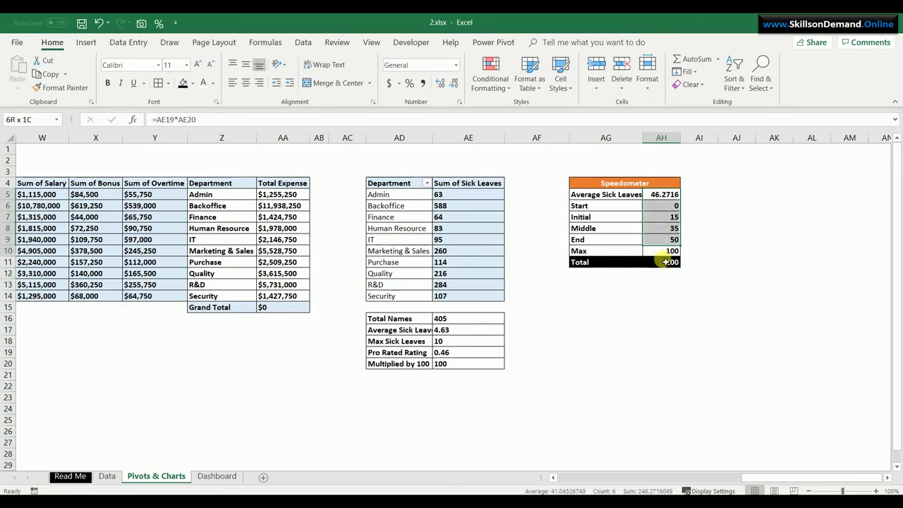
# Left-align the Speedometer values and format AH5 as a 2-decimal number showing 46.27
pyautogui.click(232, 84)
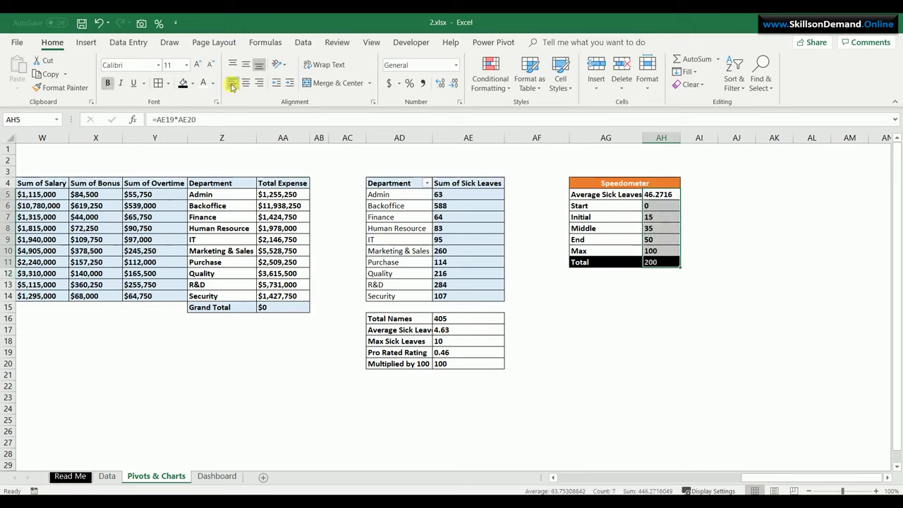
pyautogui.click(660, 197)
pyautogui.rightClick(660, 197)
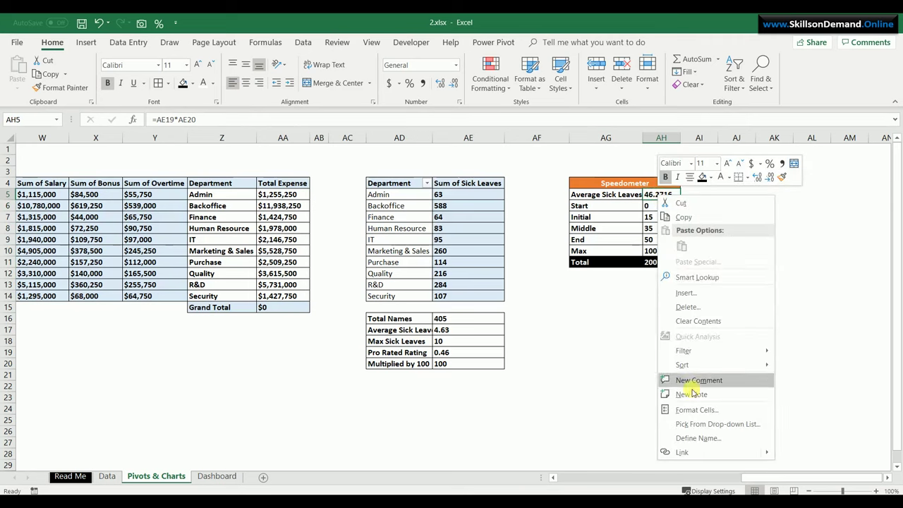
pyautogui.click(695, 411)
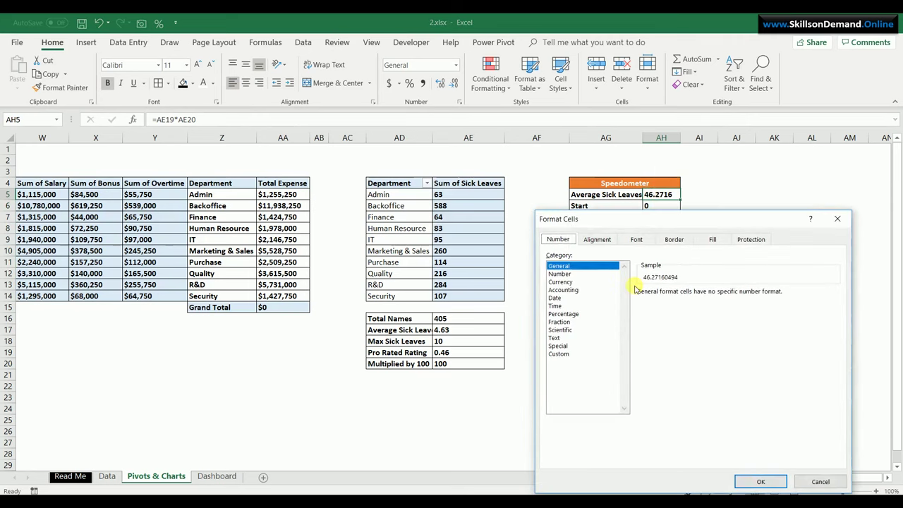
pyautogui.click(577, 273)
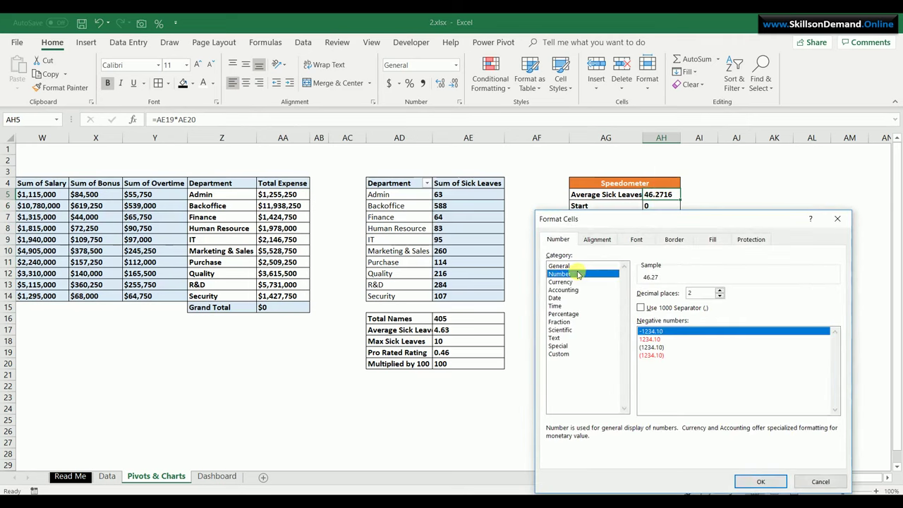
pyautogui.click(753, 481)
# Autofit column AG to the width of its labels
pyautogui.click(674, 387)
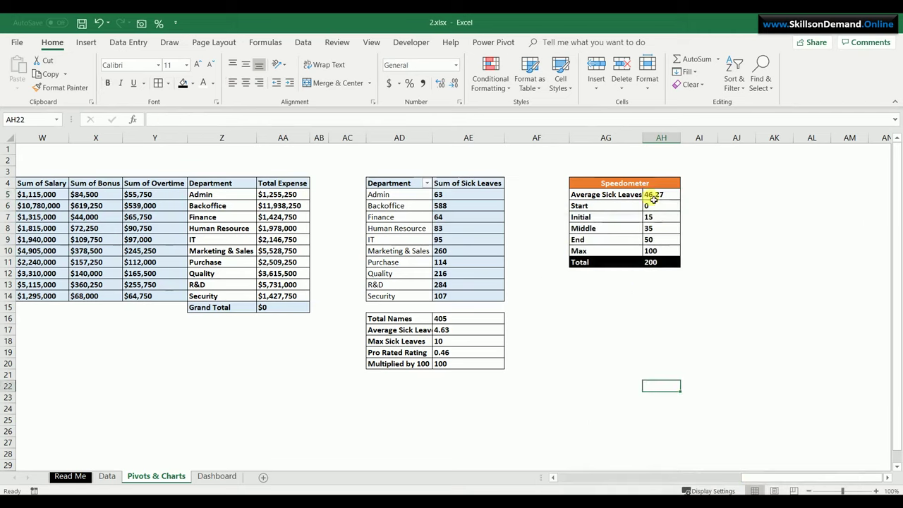
pyautogui.doubleClick(643, 142)
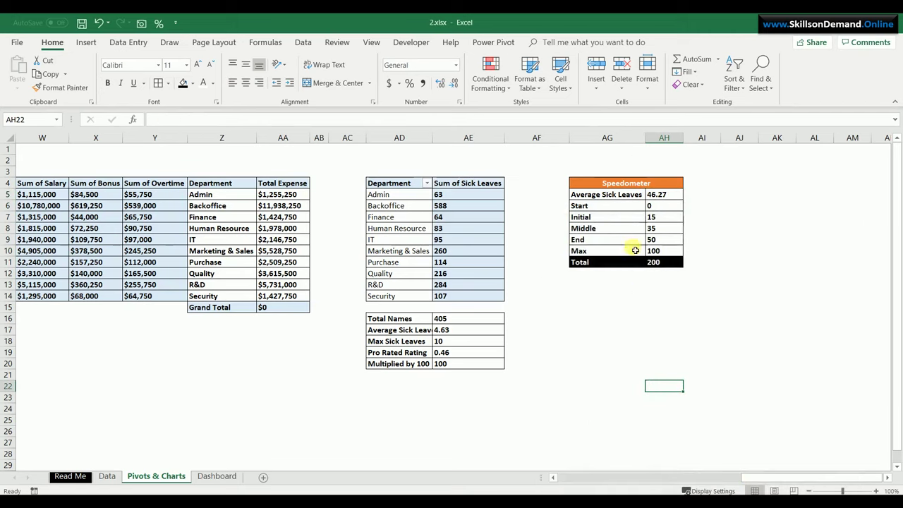
pyautogui.click(621, 330)
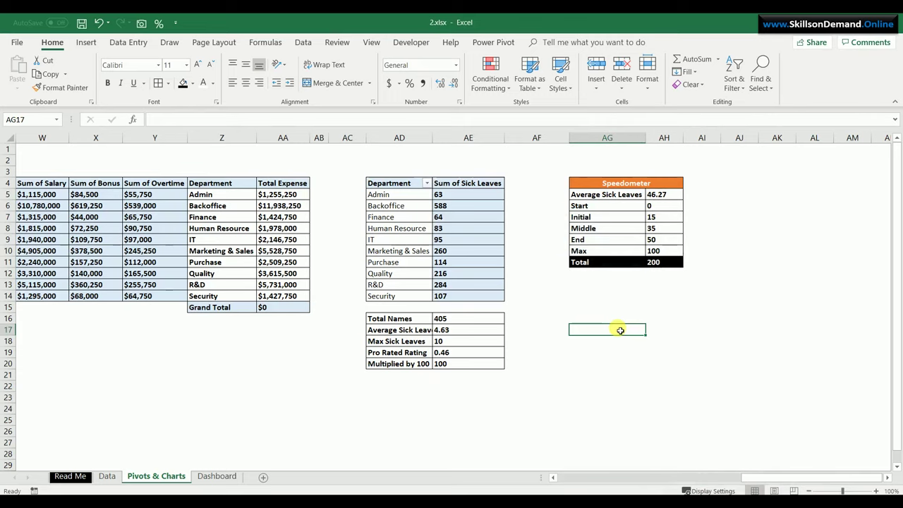
# Enter heading 'Pointer Value - Sick Leaves' and labels Value, Pointer Size, End in AG13:AG16
pyautogui.click(583, 287)
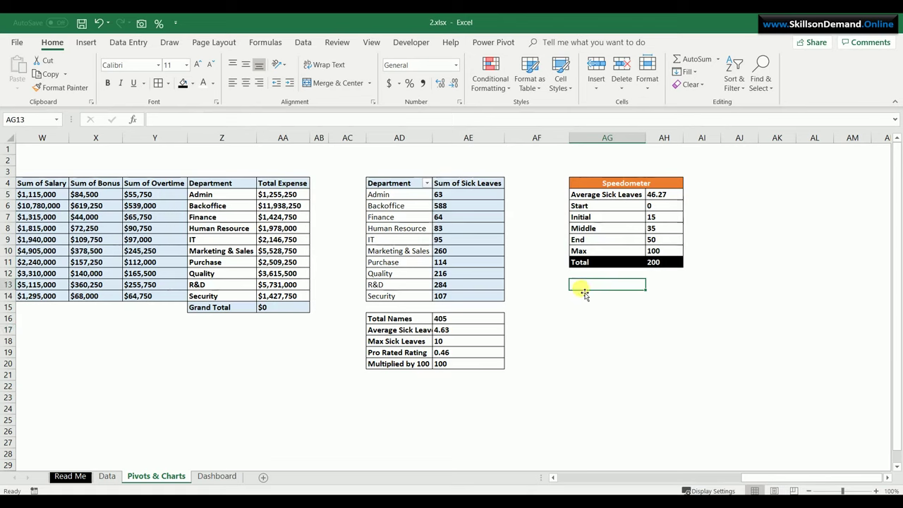
pyautogui.write('Pointe')
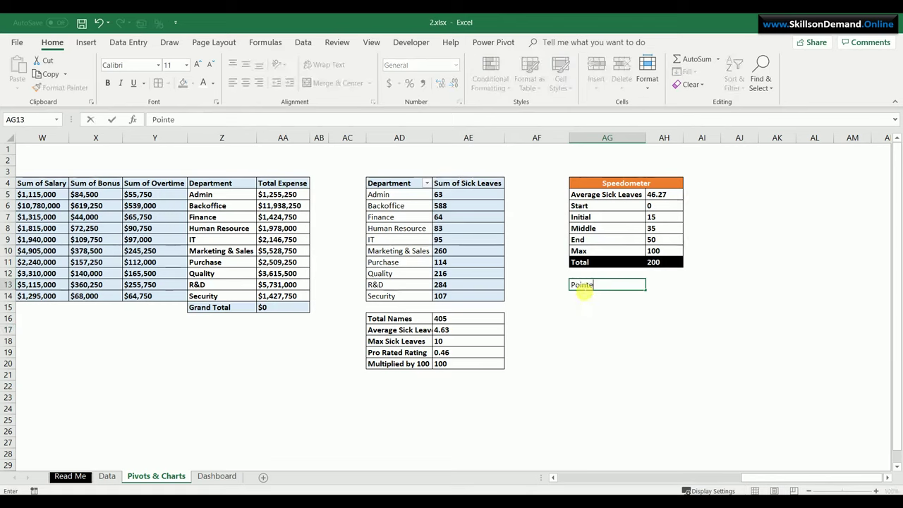
pyautogui.write('r Value - Sick Leaves')
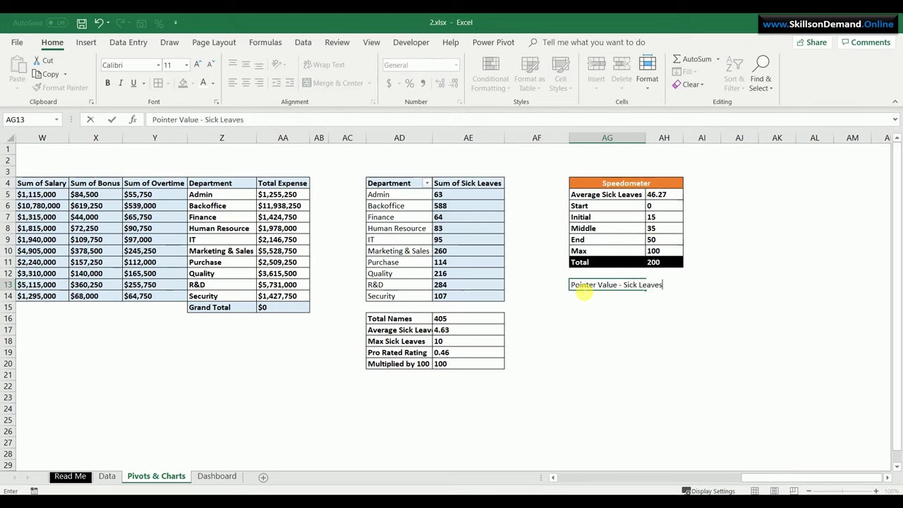
pyautogui.press('Return')
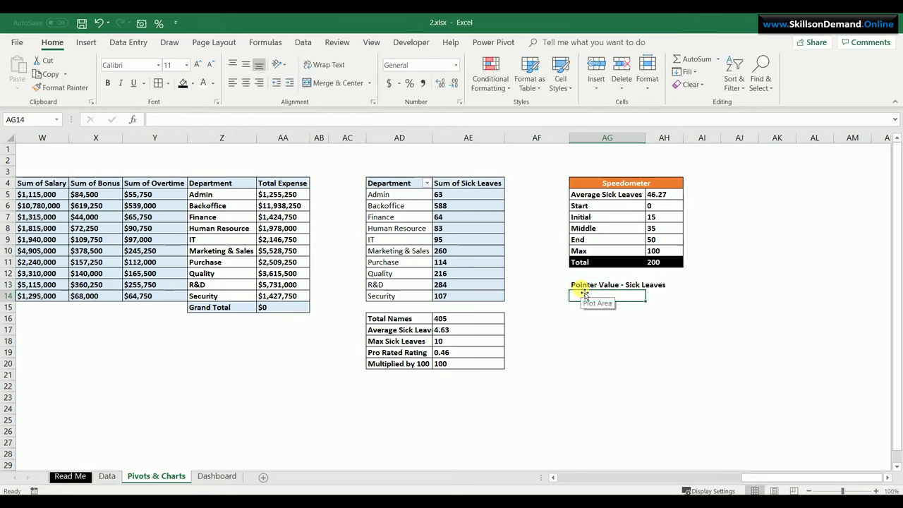
pyautogui.write('Value')
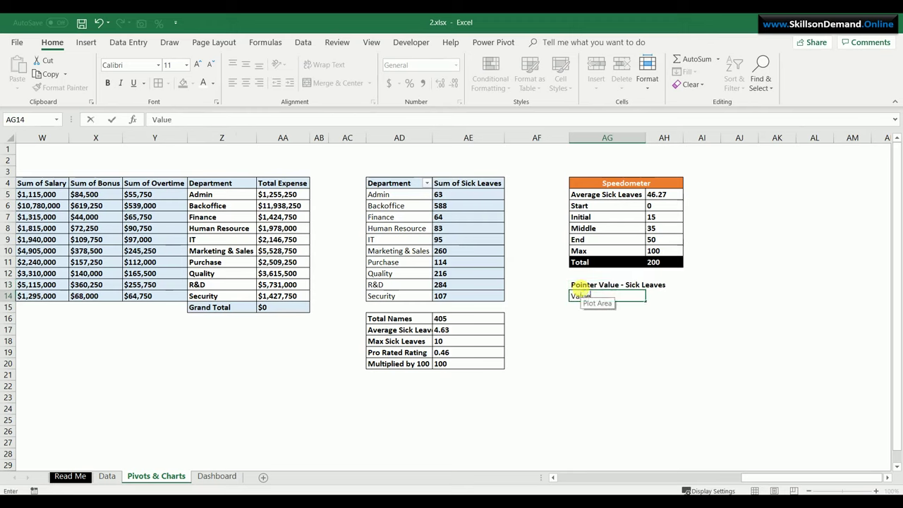
pyautogui.press('Return')
pyautogui.write('Pointer ')
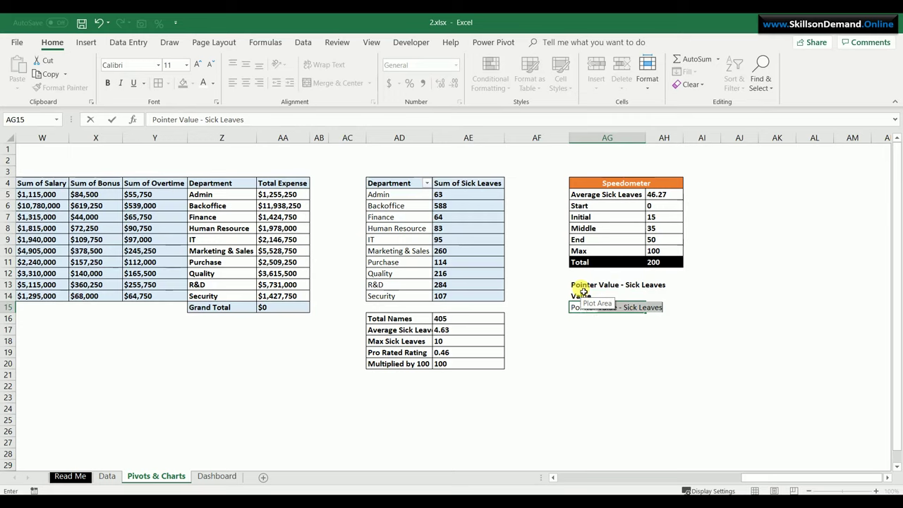
pyautogui.write('Size')
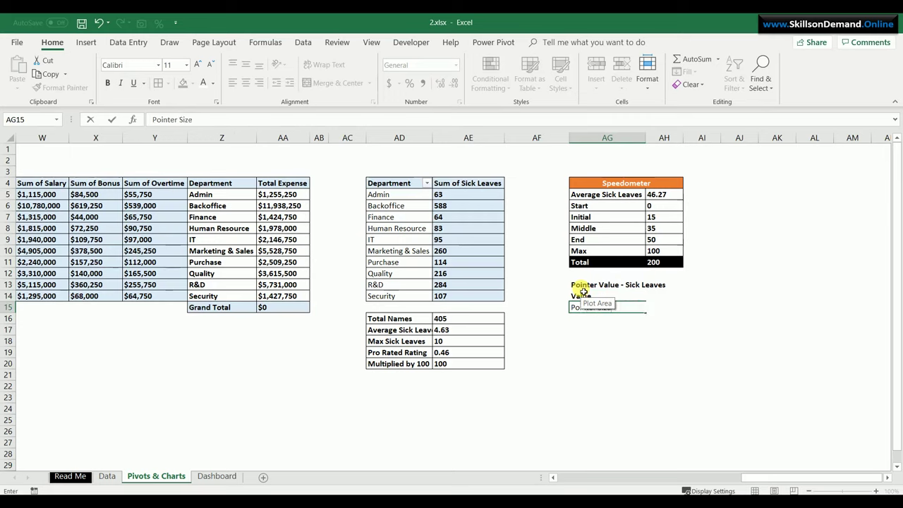
pyautogui.press('Return')
pyautogui.write('E')
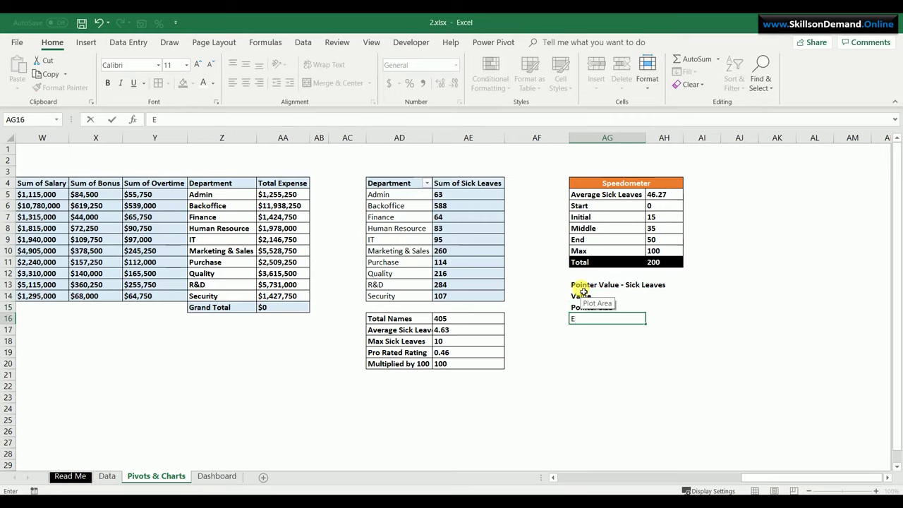
pyautogui.write('nd')
pyautogui.press('Return')
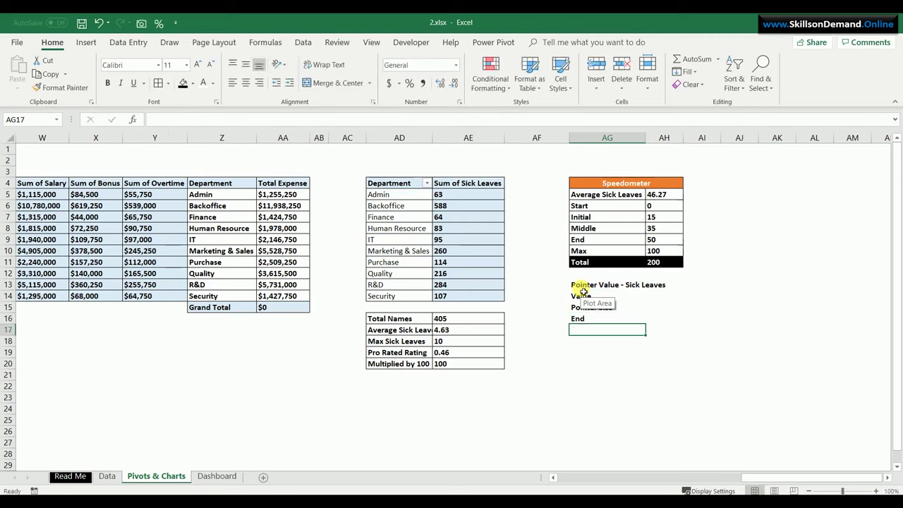
pyautogui.click(659, 297)
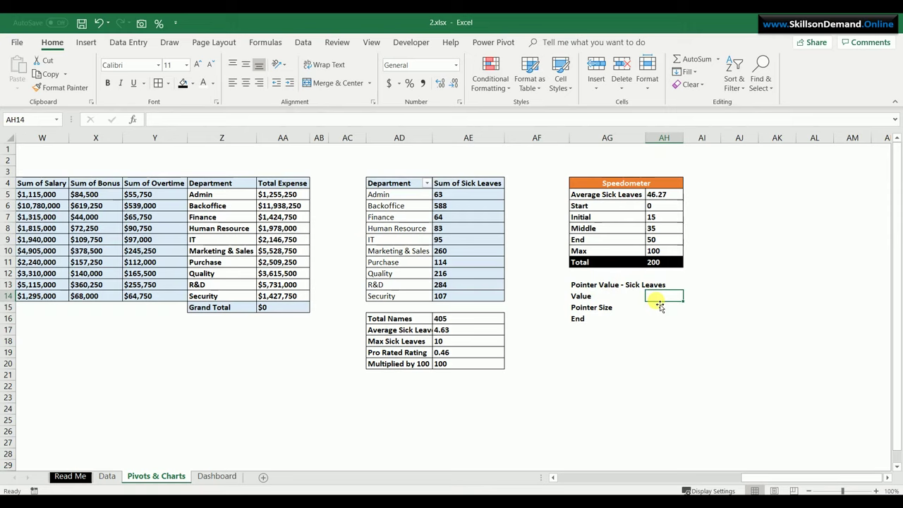
# Set the pointer Value to =AH5 (46.27) and Pointer Size to 2
pyautogui.write('=')
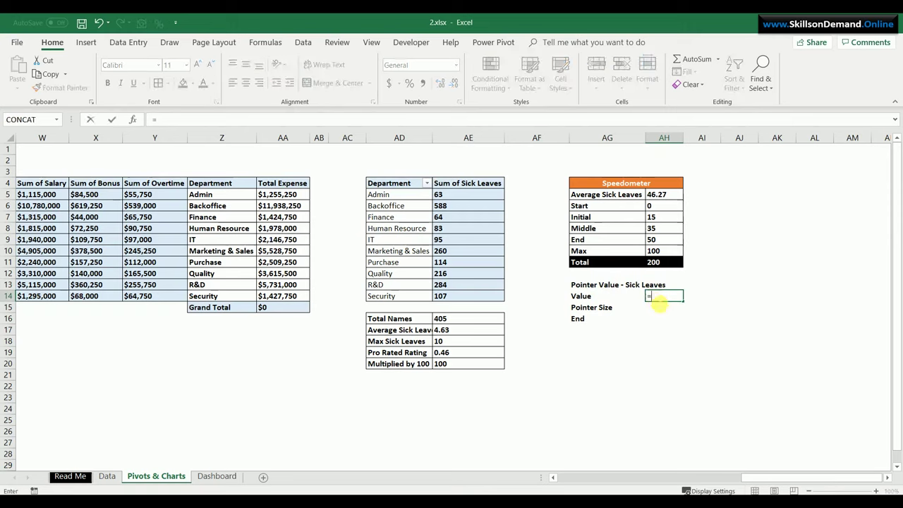
pyautogui.click(672, 199)
pyautogui.press('Return')
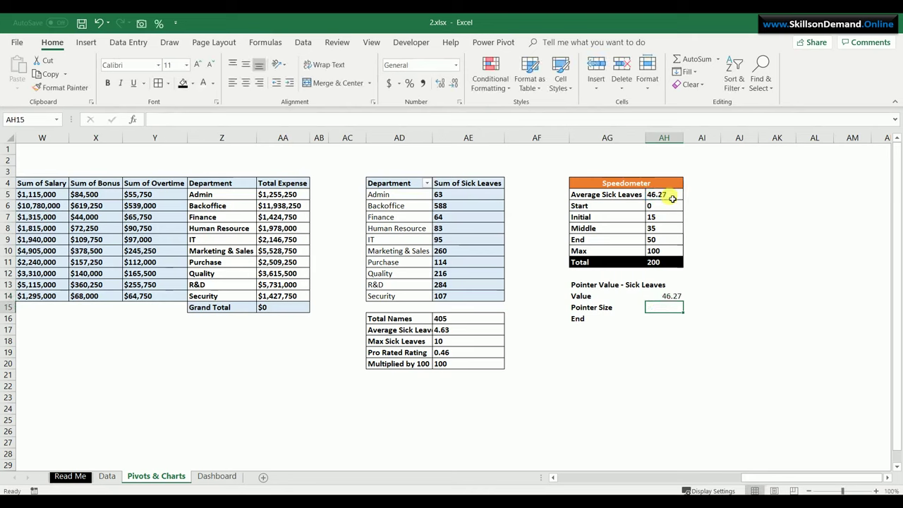
pyautogui.write('2')
pyautogui.press('Return')
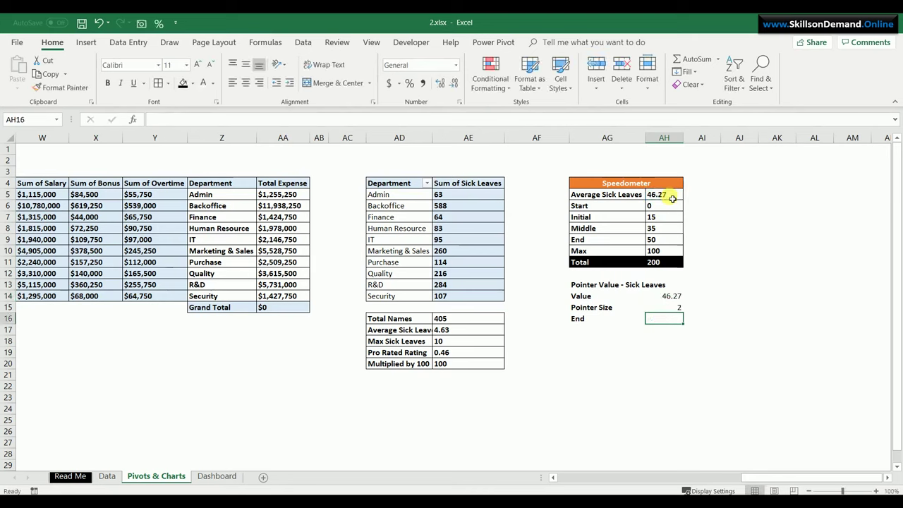
# Give End the formula =AH11-SUM(AH14+AH15), yielding 151.73
pyautogui.click(664, 321)
pyautogui.write('=')
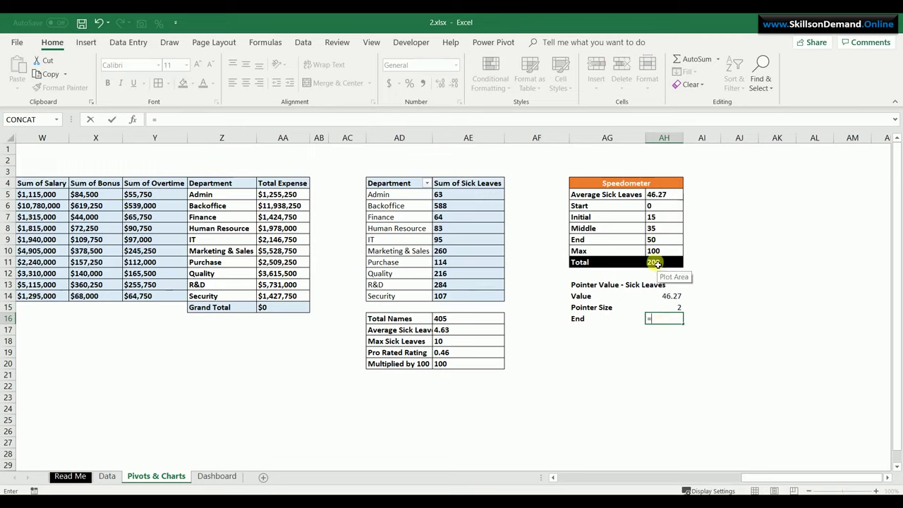
pyautogui.click(654, 263)
pyautogui.write('-sum(')
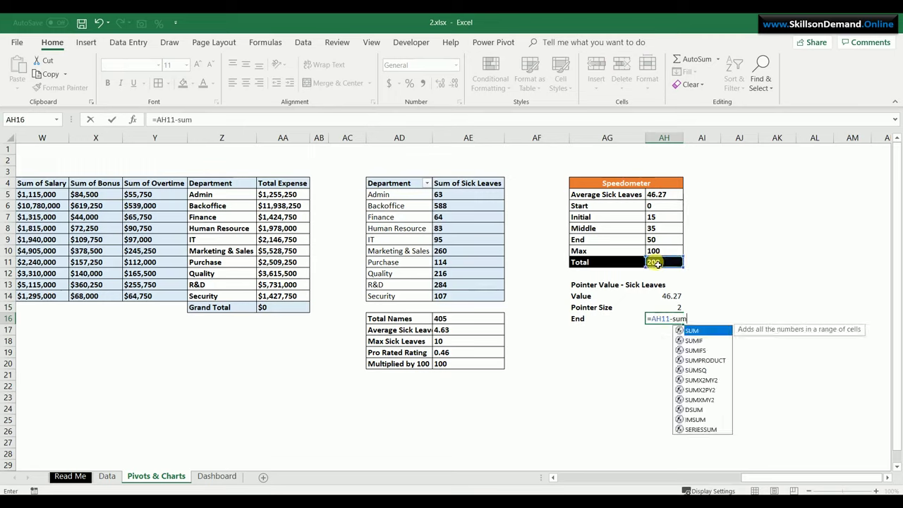
pyautogui.click(676, 300)
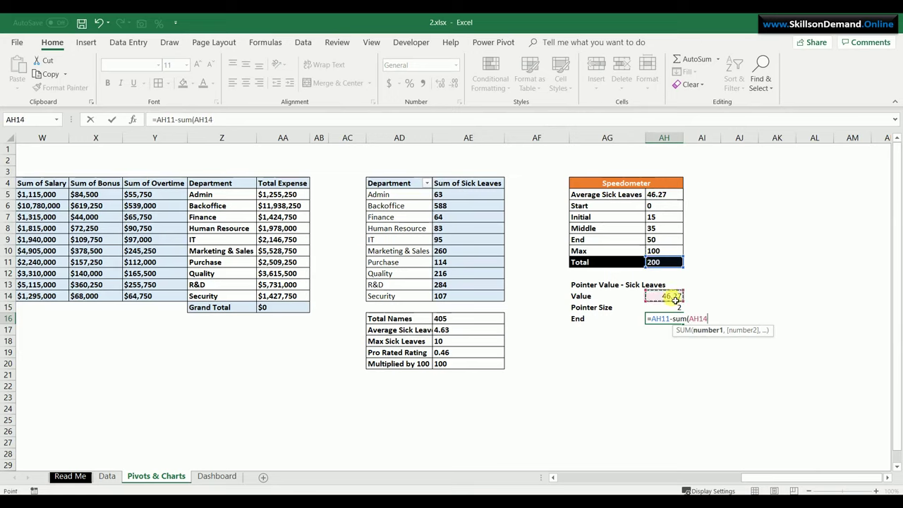
pyautogui.write('+')
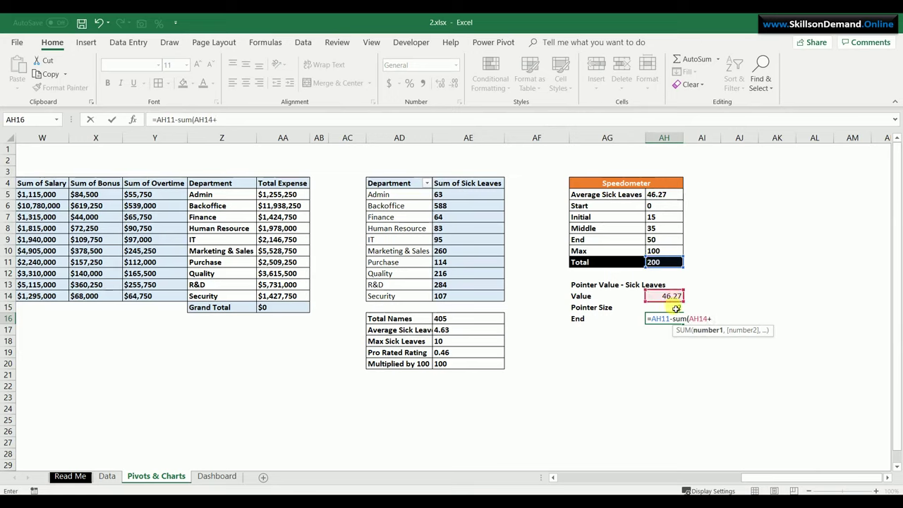
pyautogui.click(675, 308)
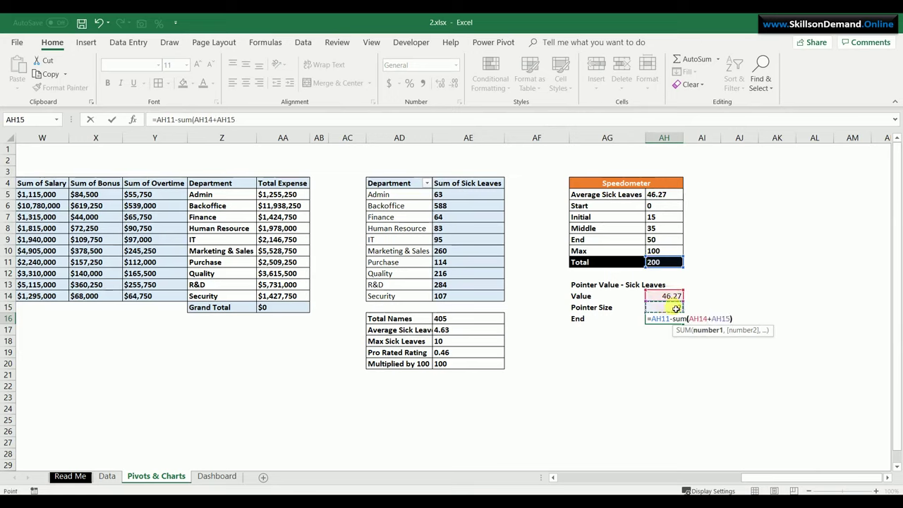
pyautogui.press('Return')
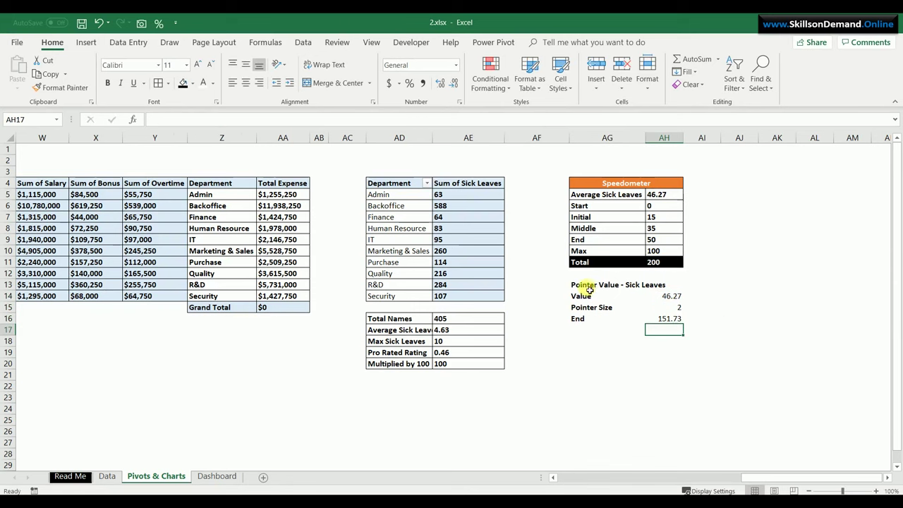
pyautogui.moveTo(586, 285); pyautogui.dragTo(667, 319)
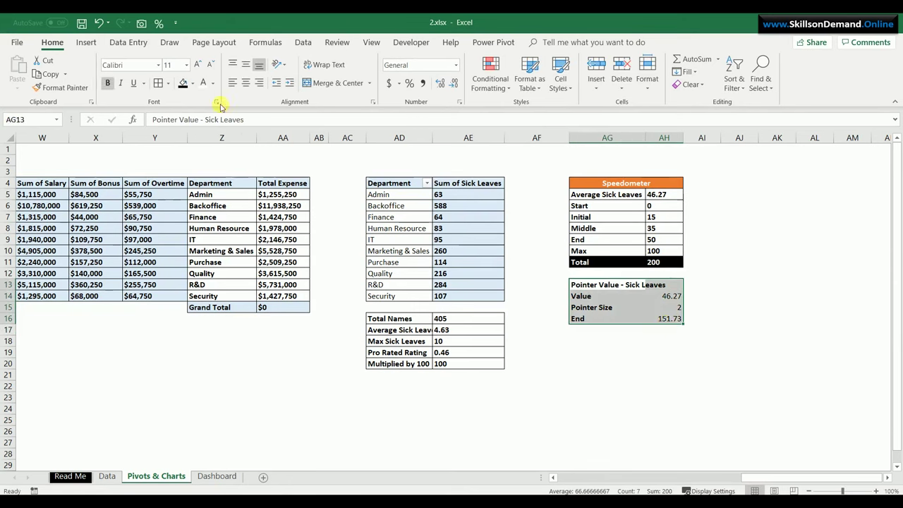
# Give the AG13:AH16 block all borders, left alignment and bold text
pyautogui.click(158, 83)
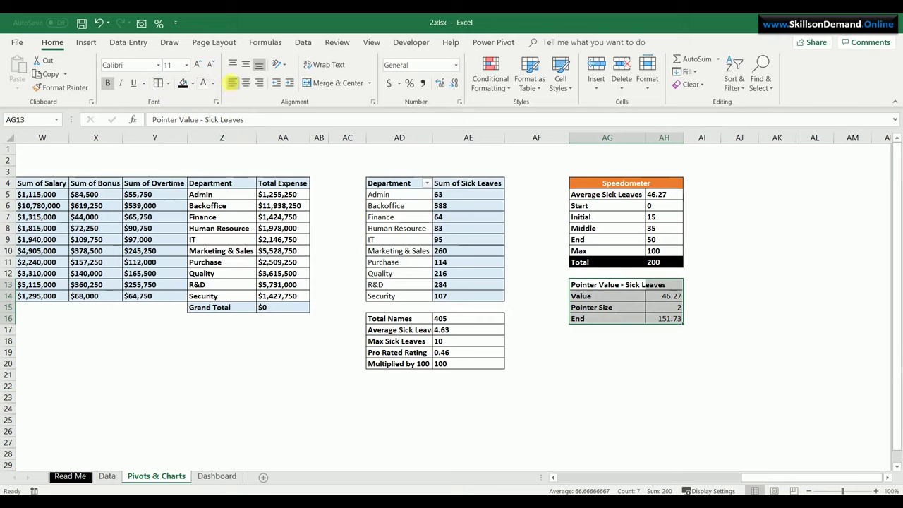
pyautogui.click(232, 83)
pyautogui.hotkey('ctrl', 'b')
pyautogui.hotkey('ctrl', 'b')
pyautogui.click(621, 397)
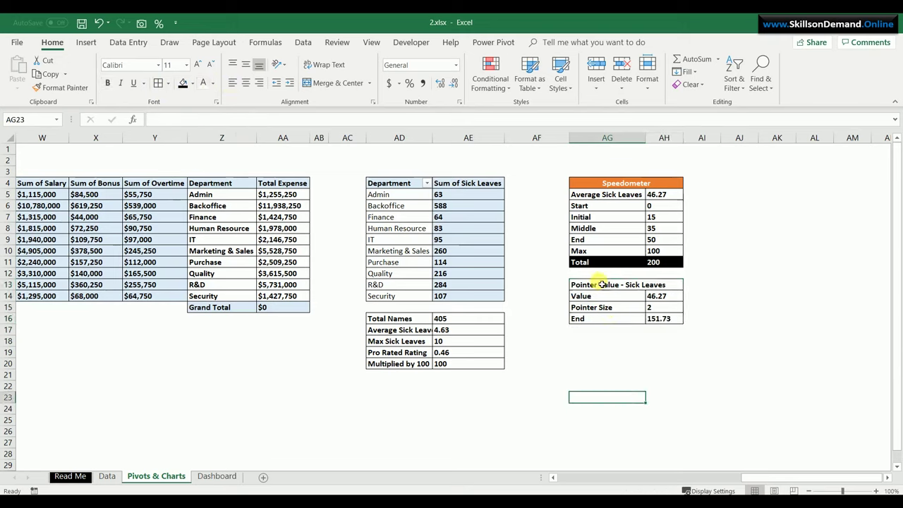
# Merge and center the title across AG13:AH13 and fill it orange
pyautogui.moveTo(607, 284); pyautogui.dragTo(656, 285)
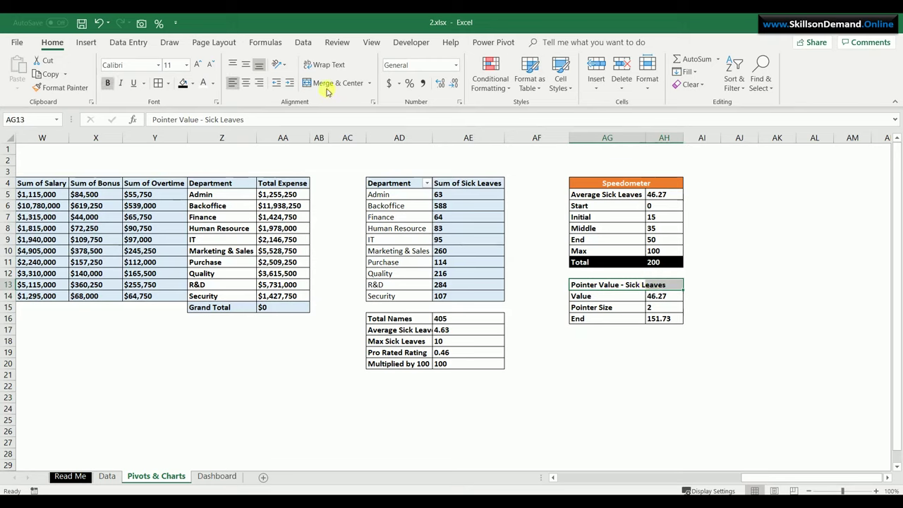
pyautogui.click(332, 83)
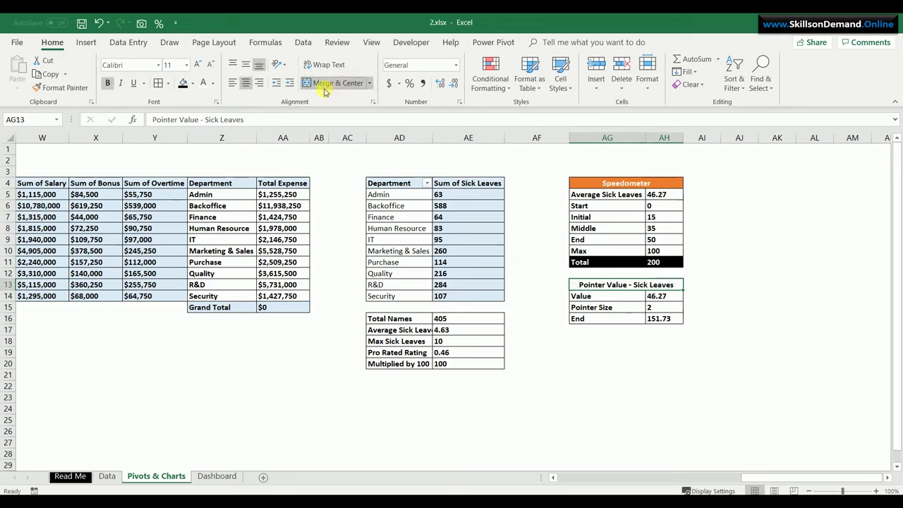
pyautogui.click(192, 83)
pyautogui.click(231, 111)
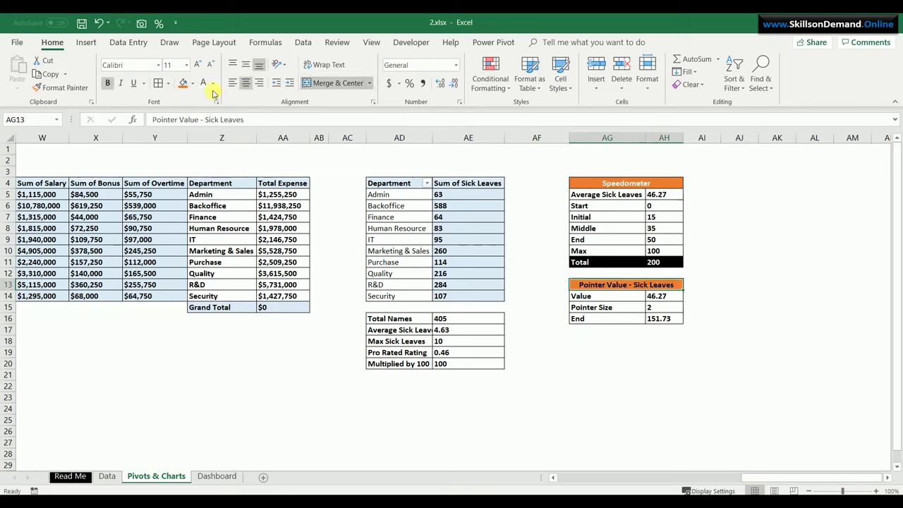
pyautogui.click(641, 386)
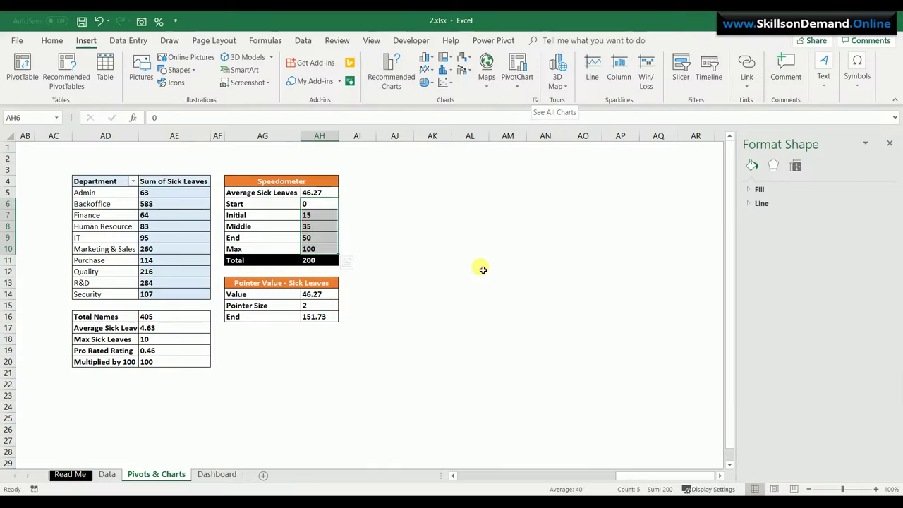
pyautogui.click(481, 270)
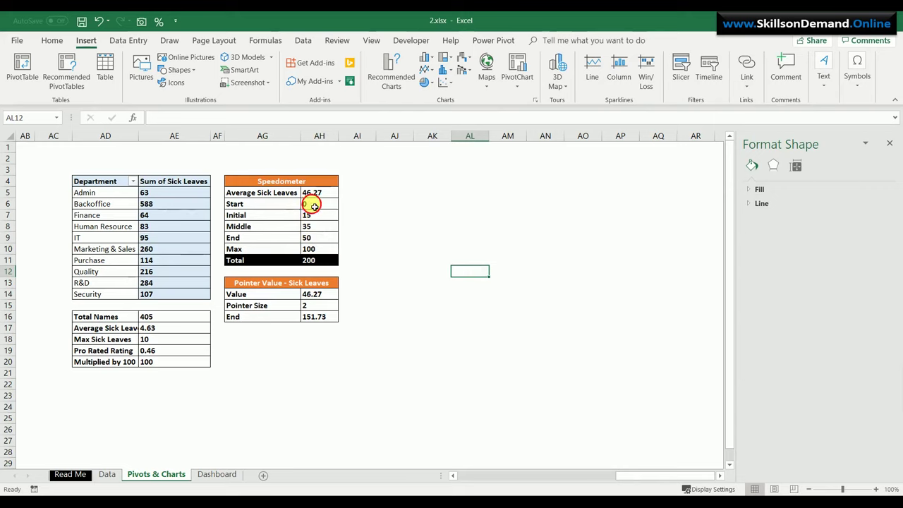
# Insert a Doughnut chart from the Speedometer values in AH6:AH10
pyautogui.moveTo(313, 204); pyautogui.dragTo(315, 249)
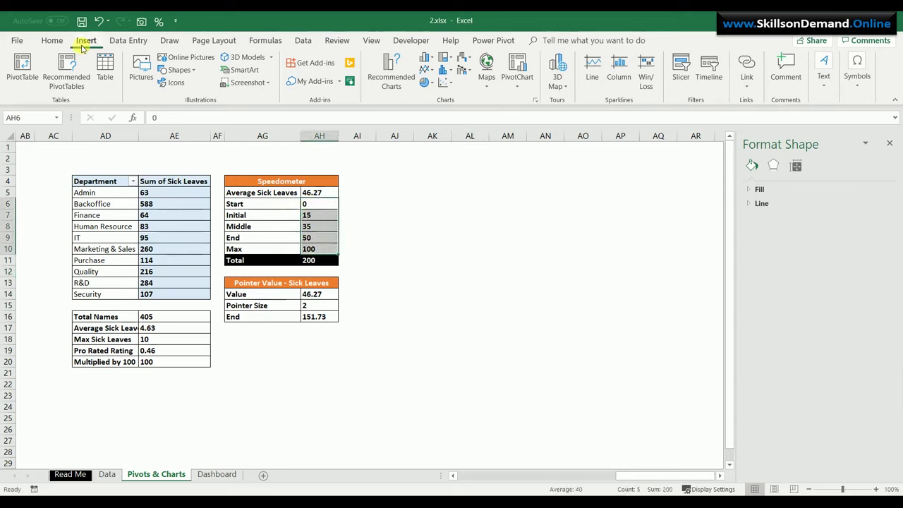
pyautogui.click(535, 104)
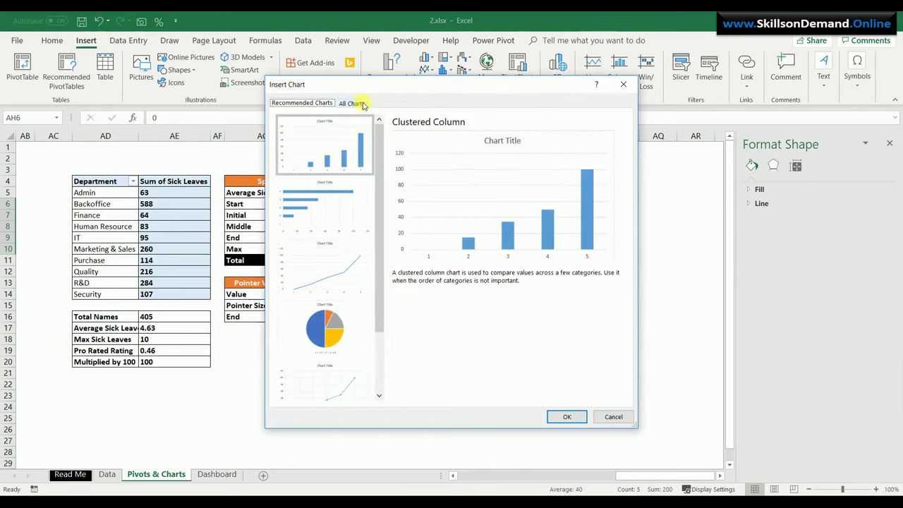
pyautogui.click(353, 103)
pyautogui.click(305, 173)
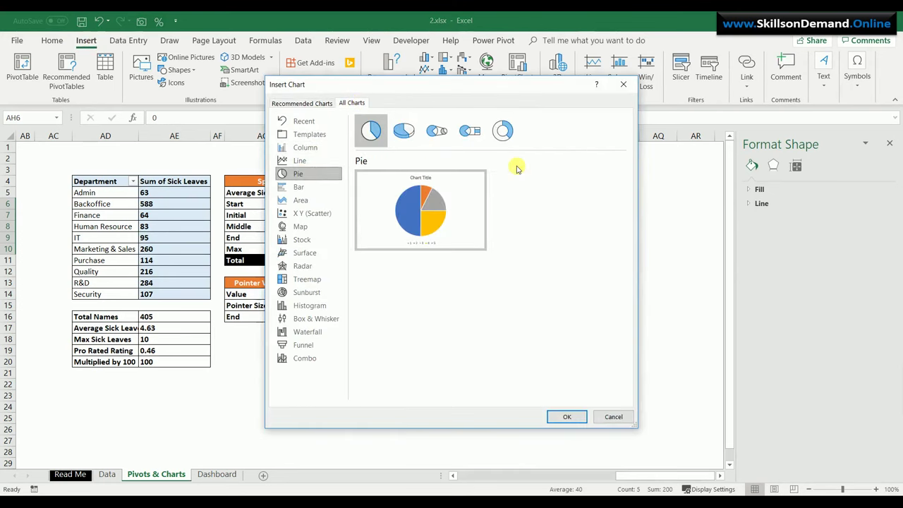
pyautogui.click(502, 130)
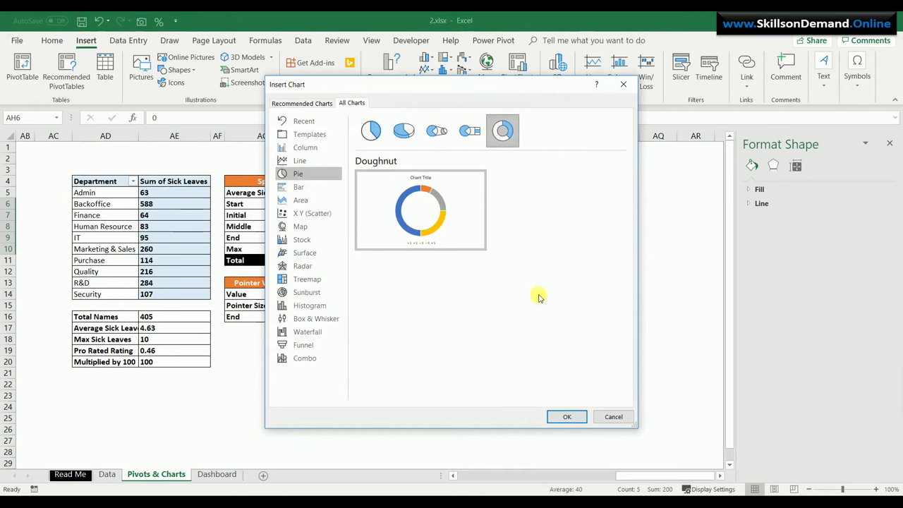
pyautogui.click(567, 417)
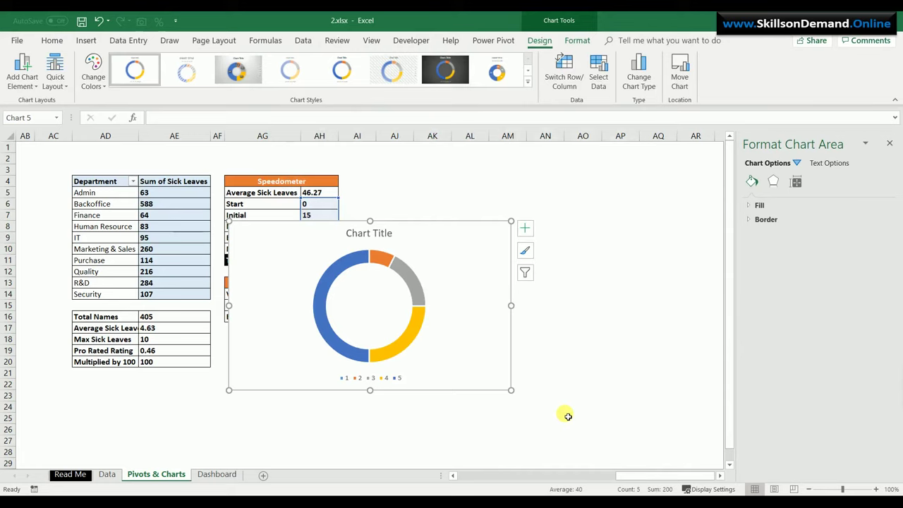
# Delete the chart title and legend and remove the doughnut's outline
pyautogui.click(389, 238)
pyautogui.press('Delete')
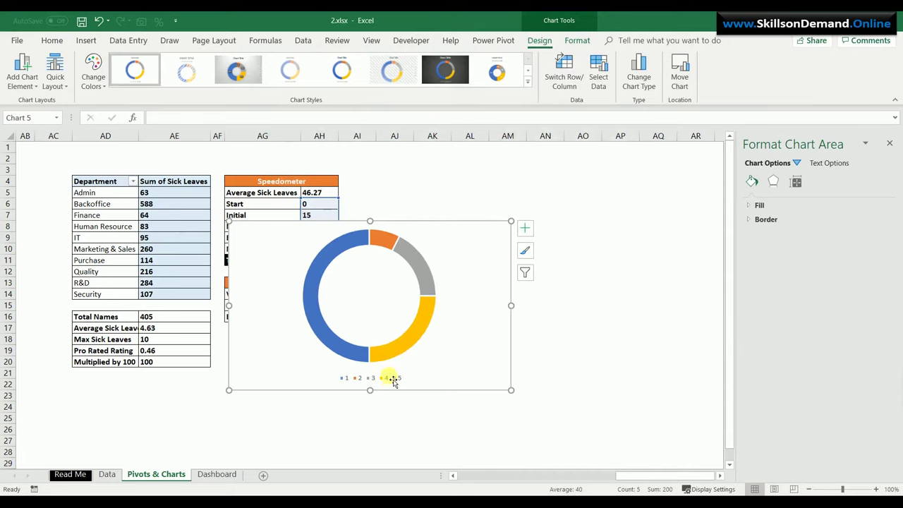
pyautogui.click(390, 379)
pyautogui.press('Delete')
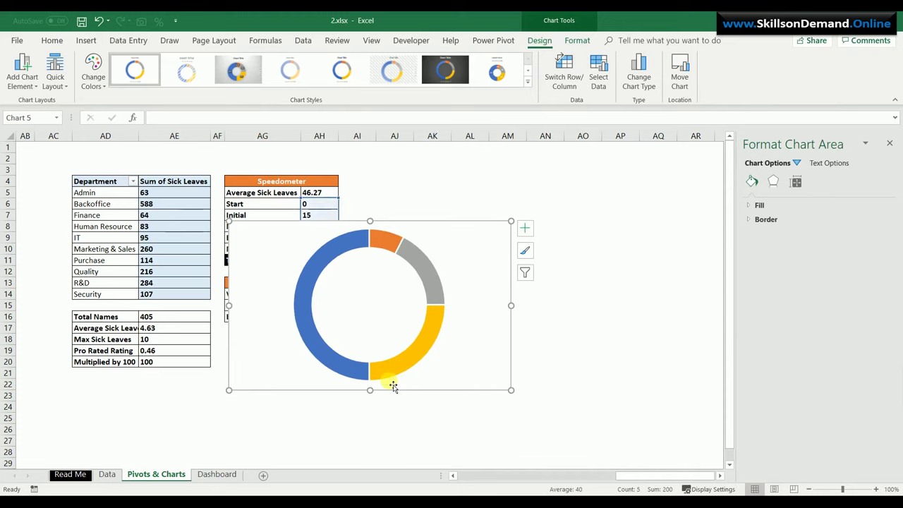
pyautogui.click(429, 340)
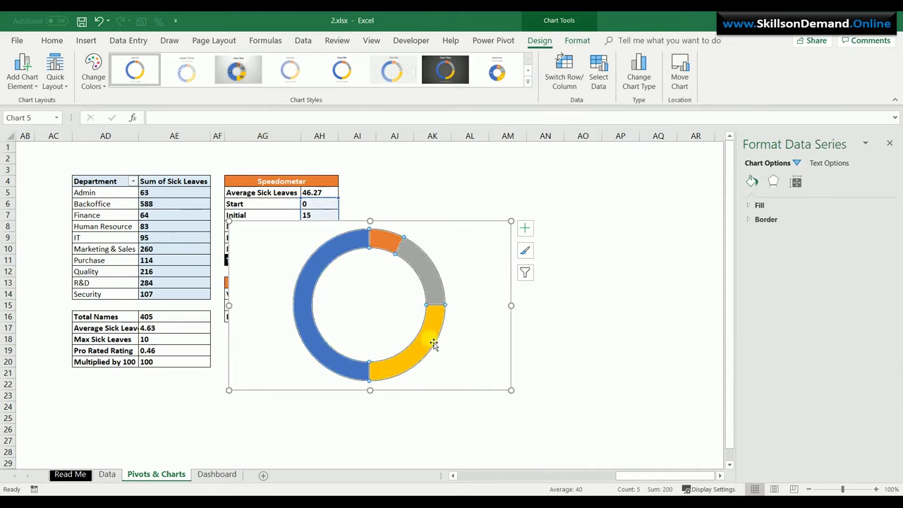
pyautogui.click(577, 41)
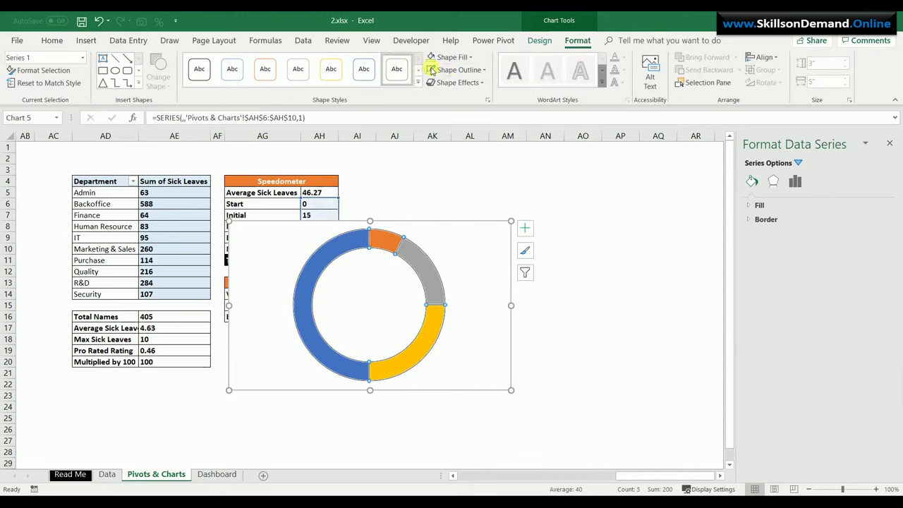
pyautogui.click(455, 72)
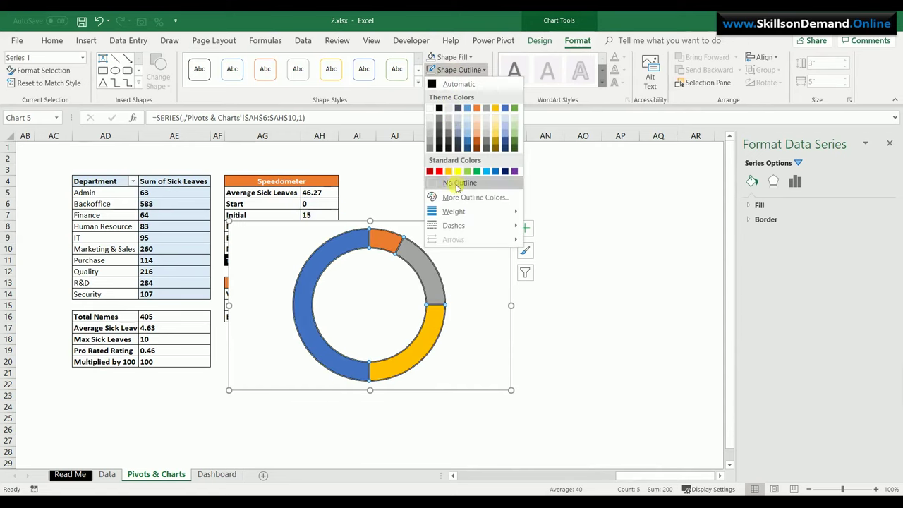
pyautogui.click(459, 187)
# Set the series' Angle of first slice to 270°
pyautogui.click(498, 265)
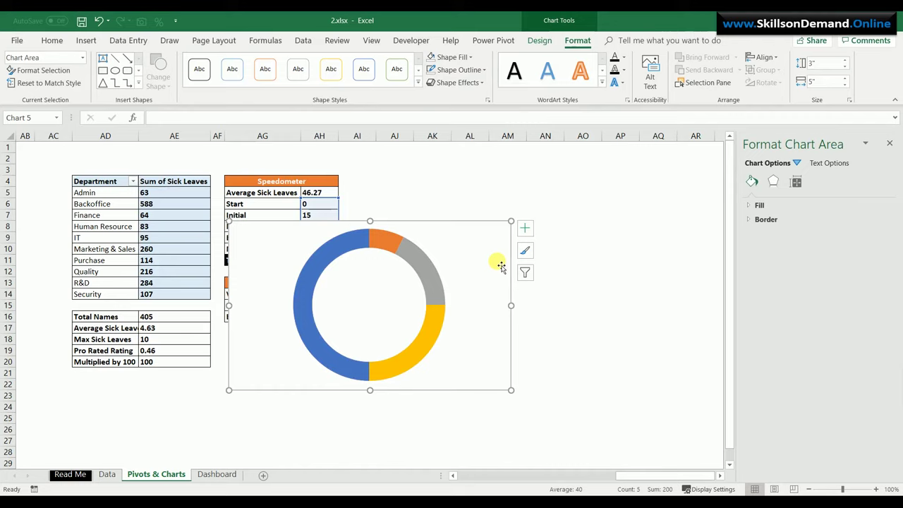
pyautogui.click(429, 291)
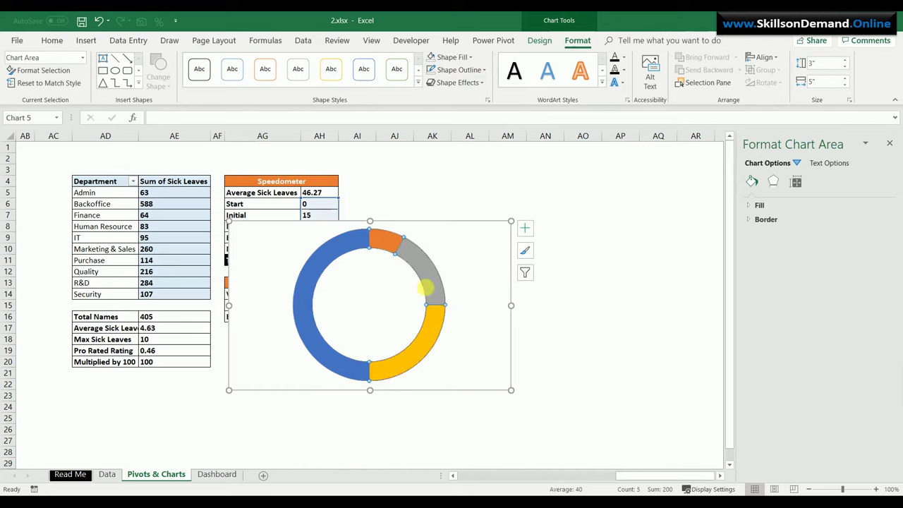
pyautogui.rightClick(429, 292)
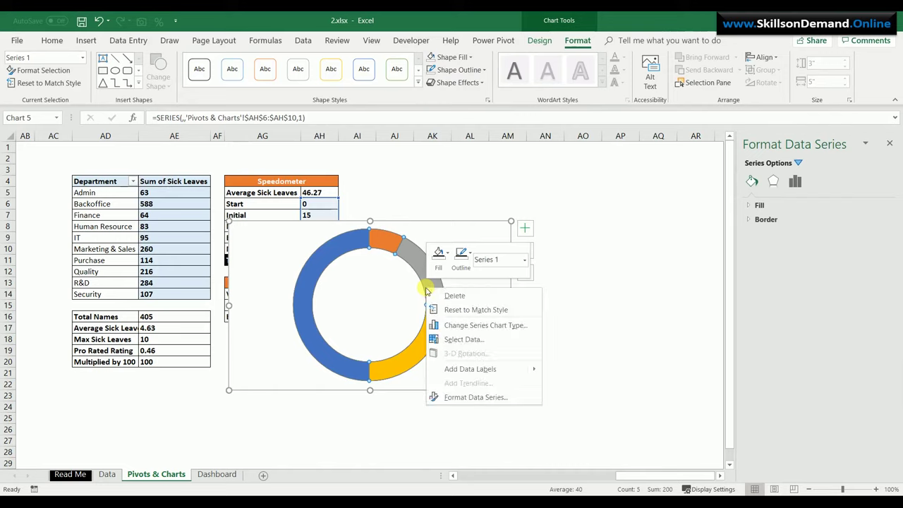
pyautogui.click(477, 399)
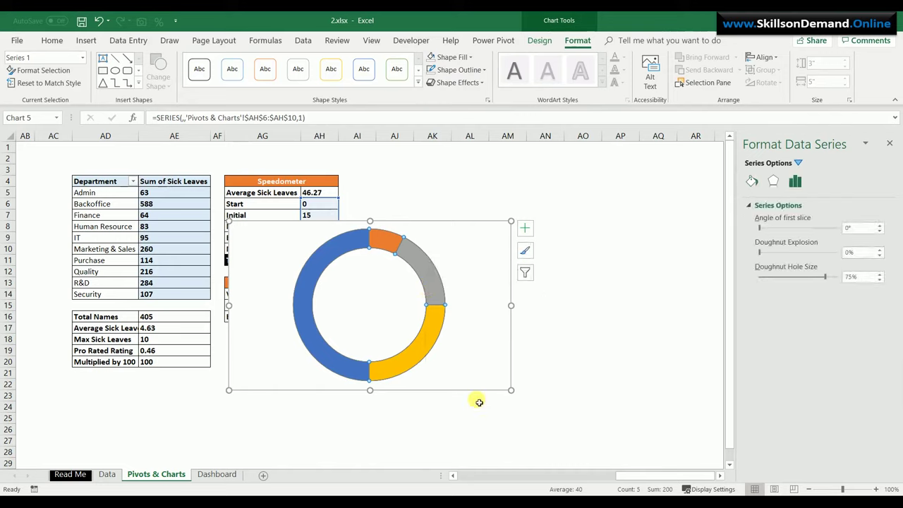
pyautogui.click(864, 227)
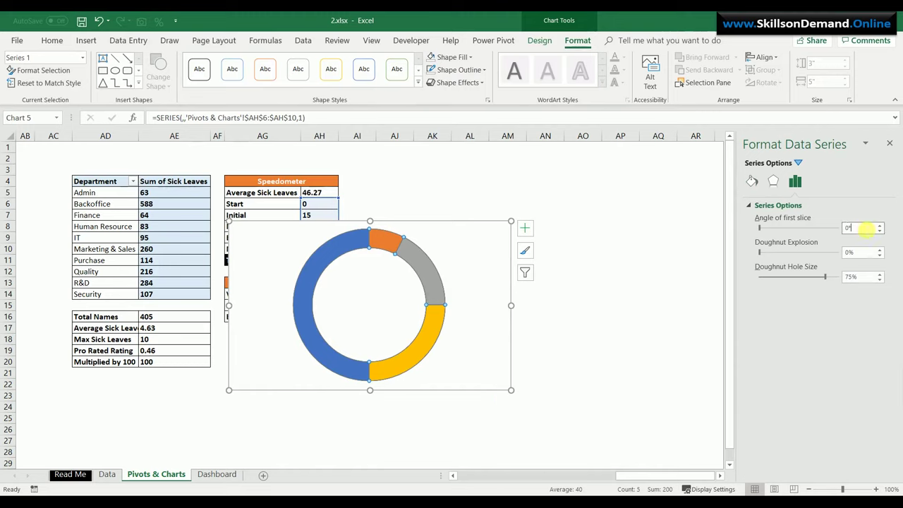
pyautogui.moveTo(864, 227); pyautogui.dragTo(816, 227)
pyautogui.write('270')
pyautogui.press('Return')
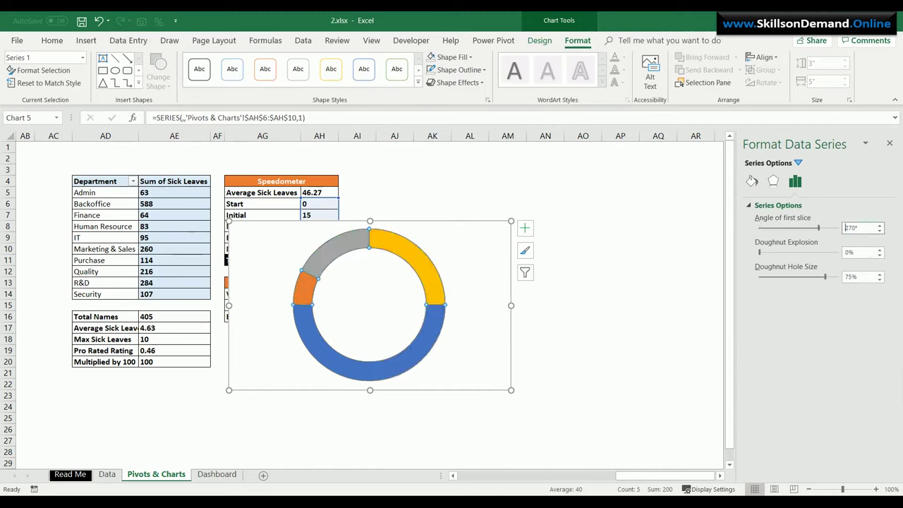
pyautogui.click(506, 311)
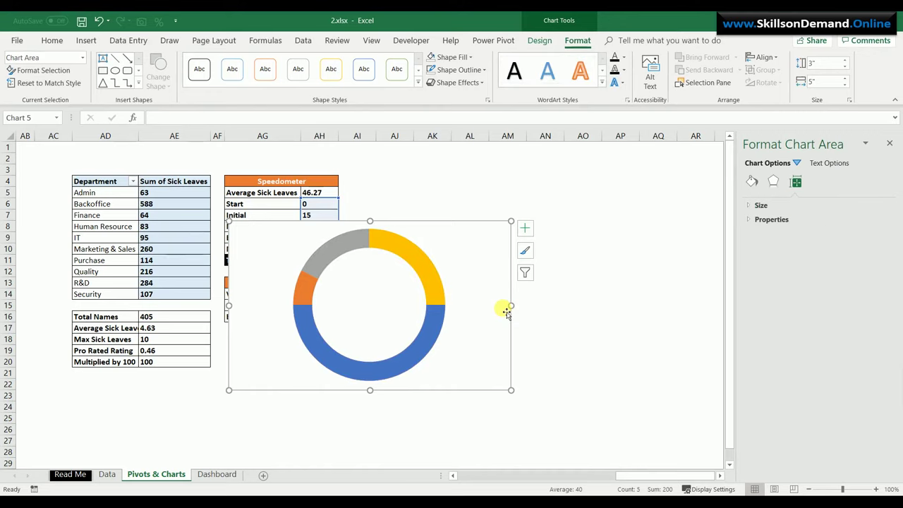
pyautogui.click(306, 294)
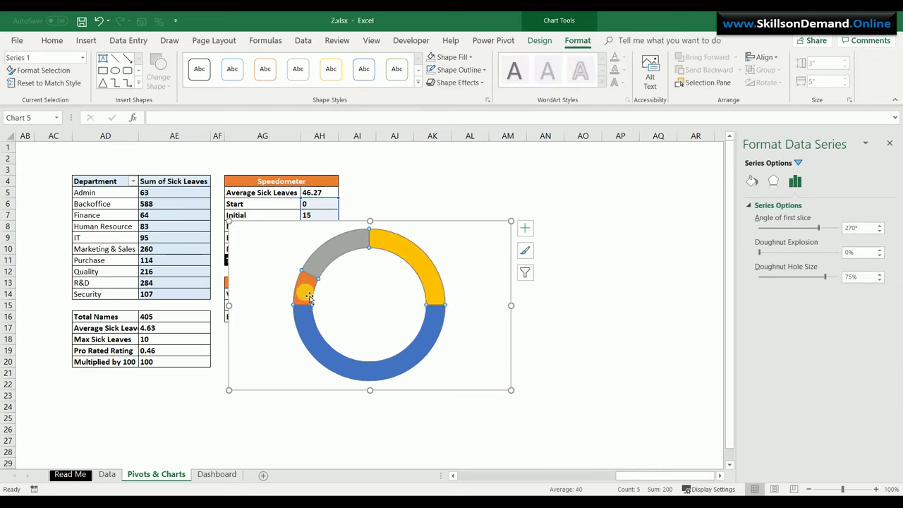
# Recolour the gauge slices green, blue and red
pyautogui.click(310, 296)
pyautogui.click(450, 57)
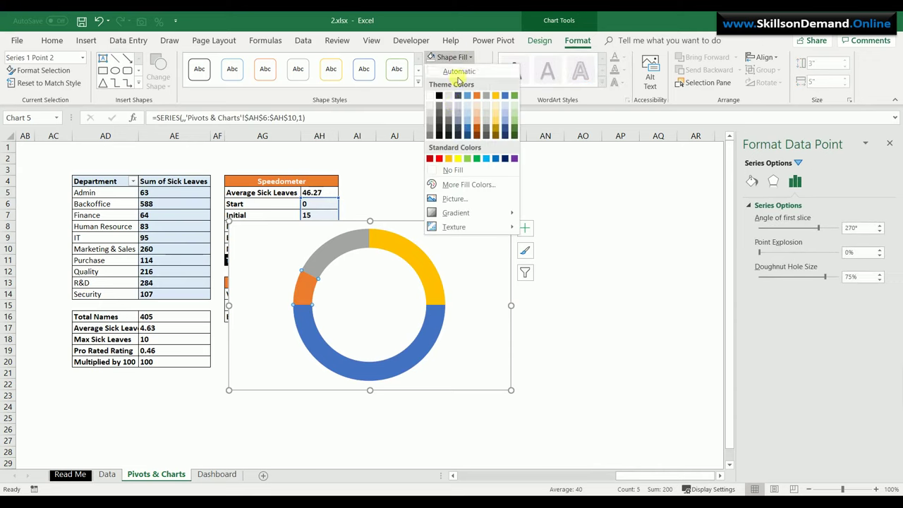
pyautogui.click(476, 158)
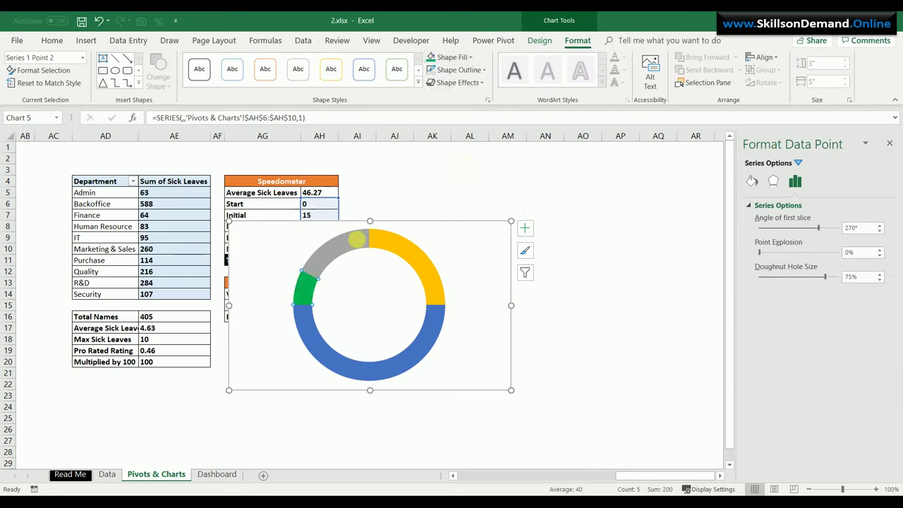
pyautogui.click(452, 58)
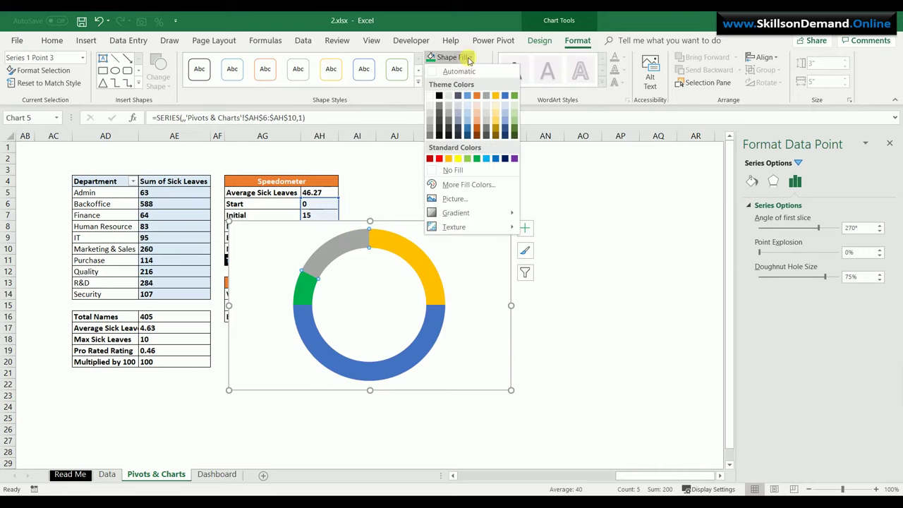
pyautogui.click(496, 158)
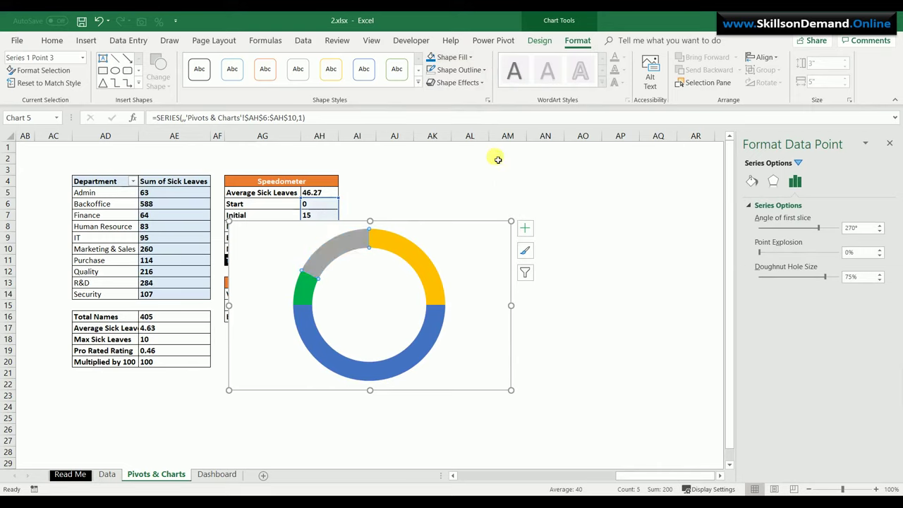
pyautogui.click(433, 270)
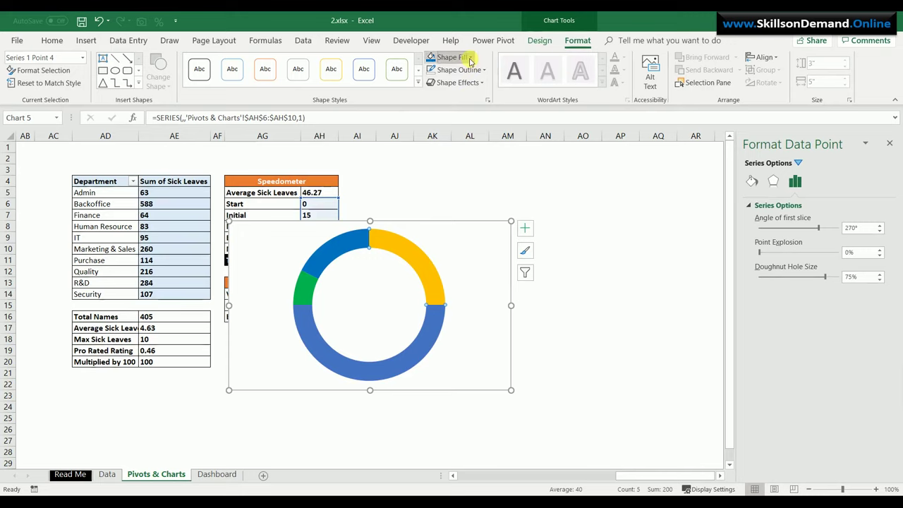
pyautogui.click(452, 57)
pyautogui.click(430, 158)
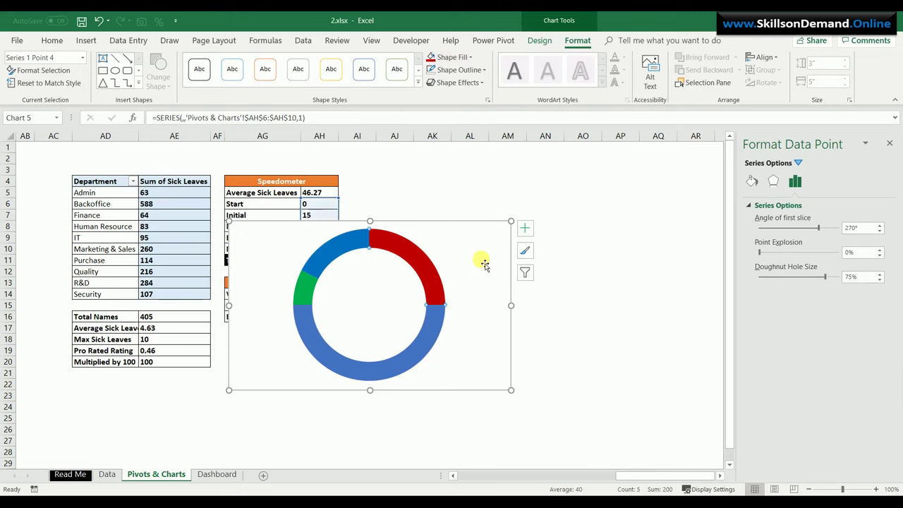
# Set the doughnut's lower half to No Fill
pyautogui.click(484, 264)
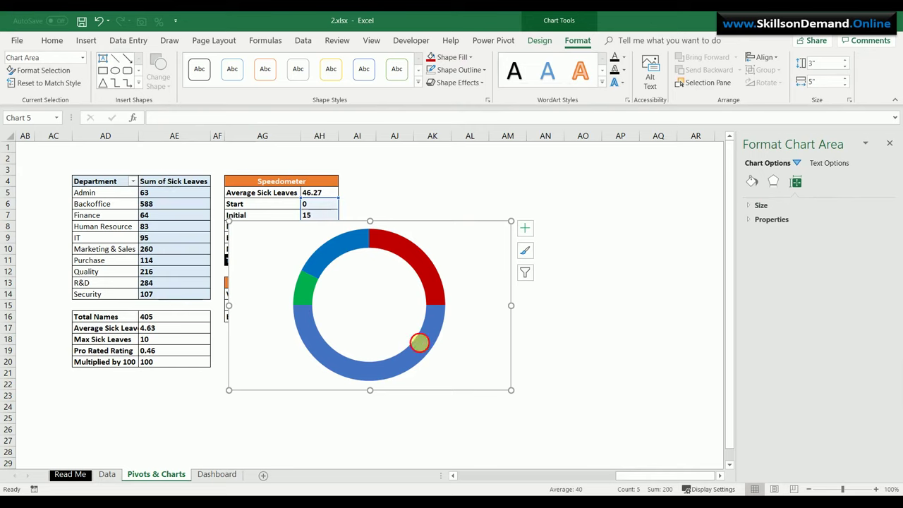
pyautogui.click(422, 345)
pyautogui.click(422, 345)
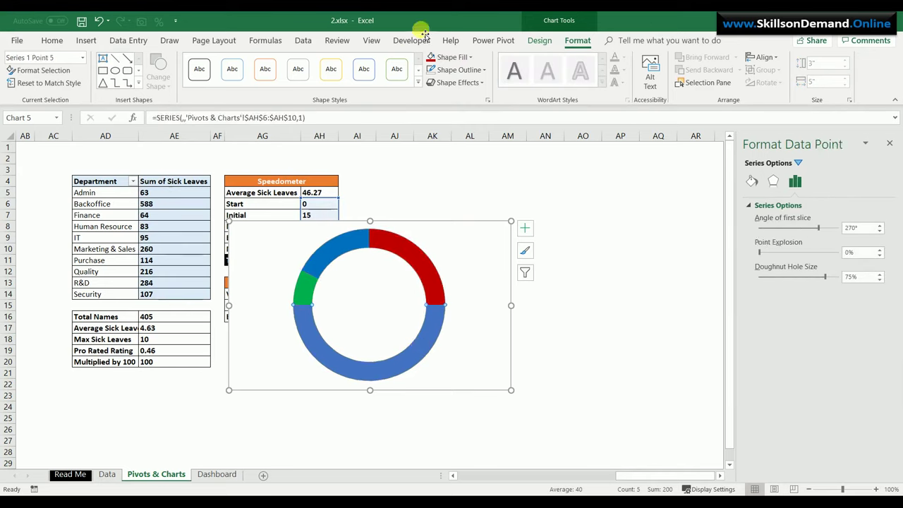
pyautogui.click(460, 59)
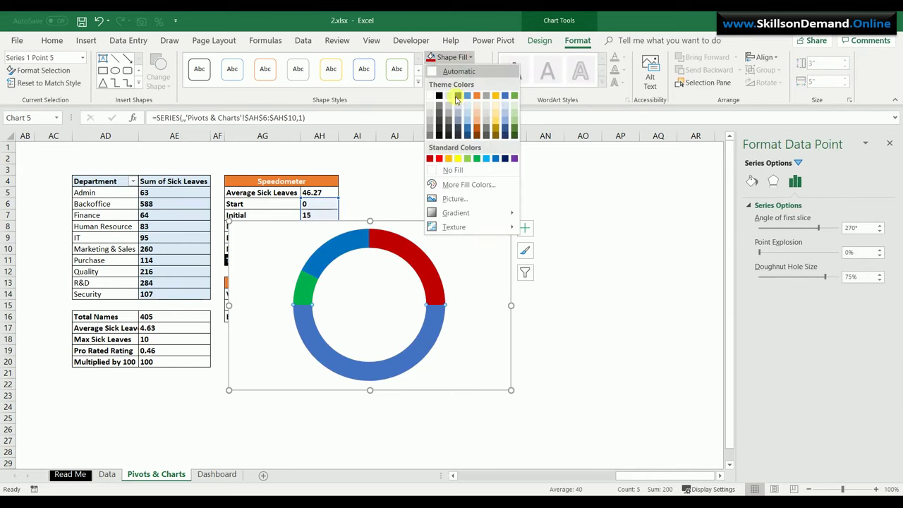
pyautogui.click(453, 172)
# Give the chart area No Fill and No Outline
pyautogui.click(470, 269)
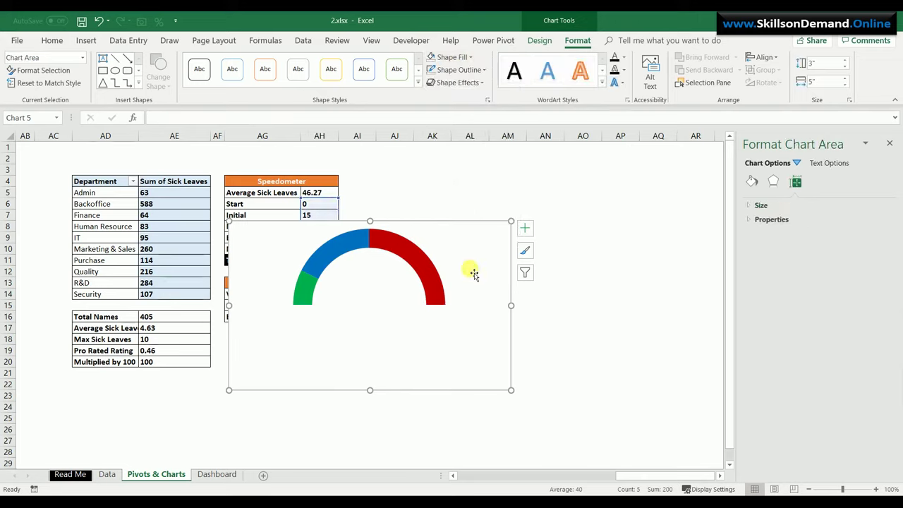
pyautogui.click(465, 59)
pyautogui.click(456, 171)
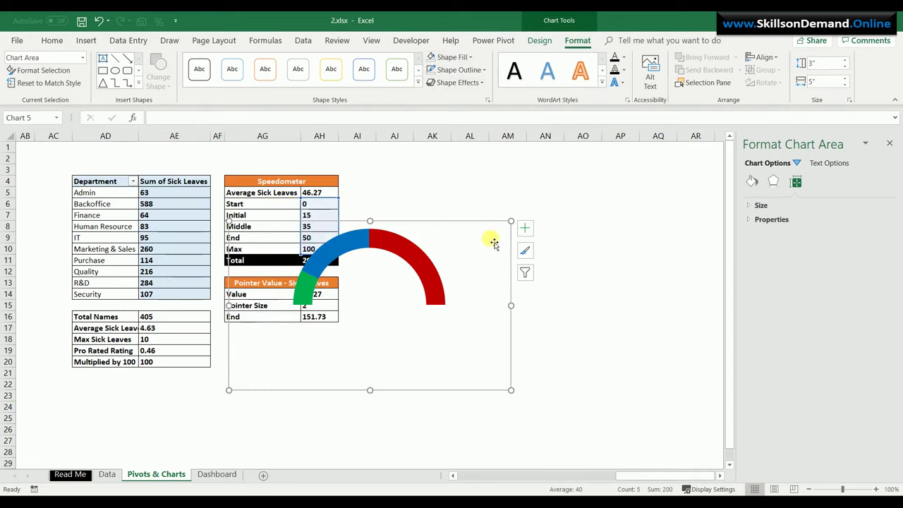
pyautogui.click(459, 70)
pyautogui.click(460, 183)
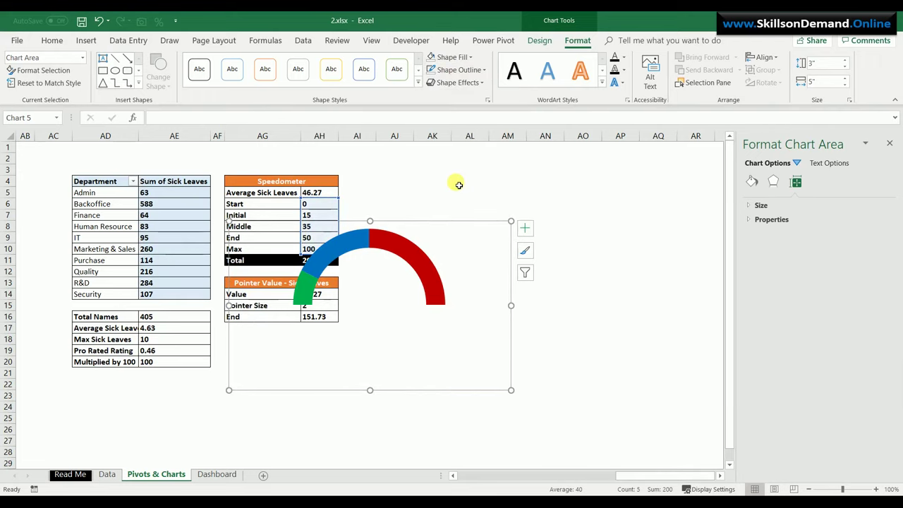
# Drag the gauge right of the tables and add series Pointer1 with values AH14:AH16
pyautogui.moveTo(439, 226); pyautogui.dragTo(597, 194)
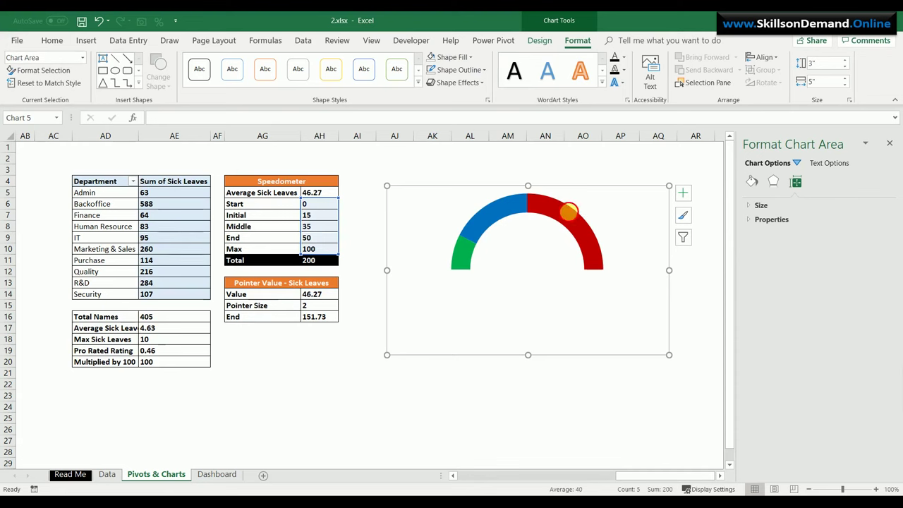
pyautogui.click(572, 219)
pyautogui.rightClick(572, 219)
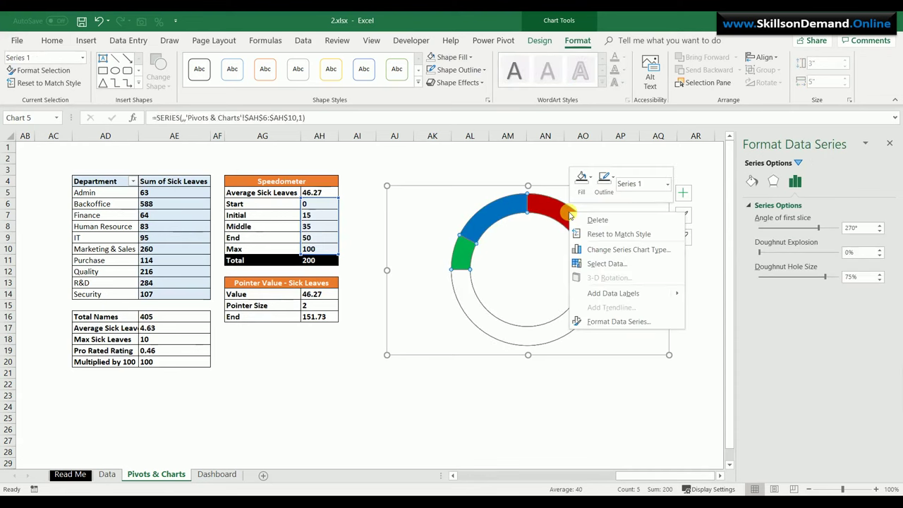
pyautogui.click(599, 265)
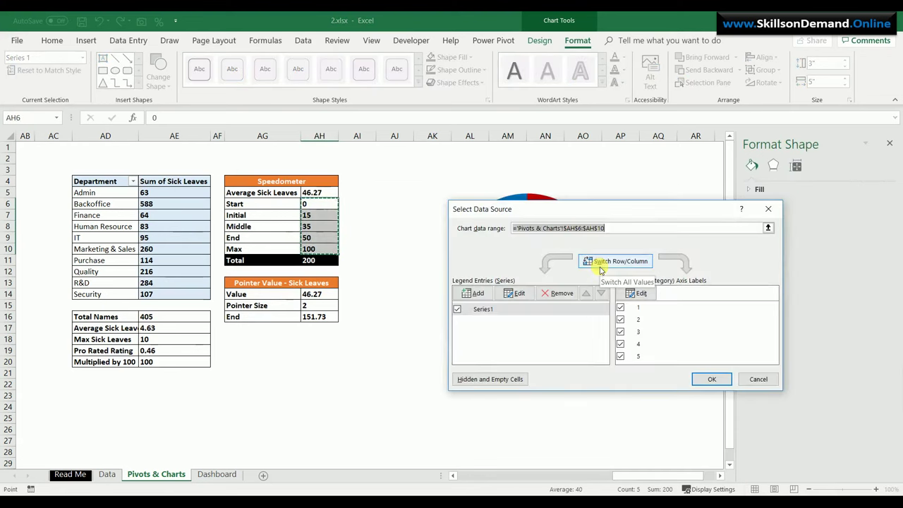
pyautogui.click(477, 293)
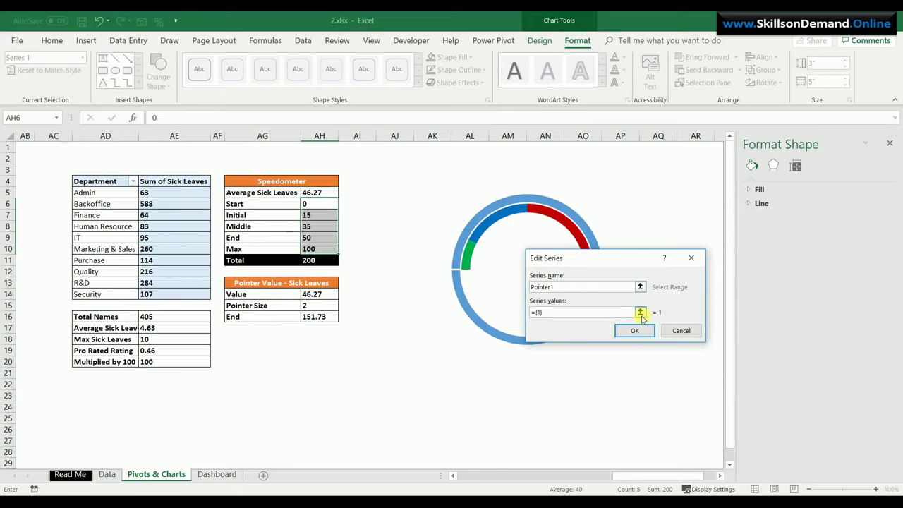
pyautogui.click(642, 315)
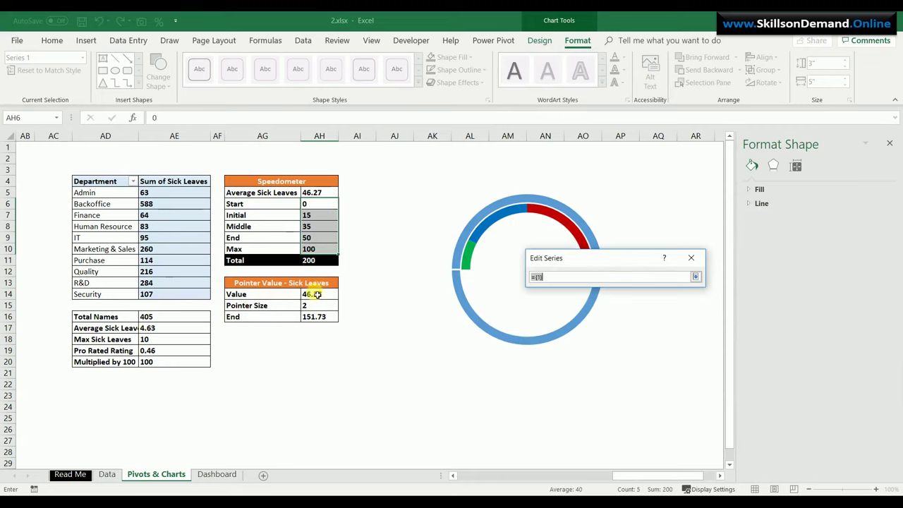
pyautogui.moveTo(316, 295); pyautogui.dragTo(321, 318)
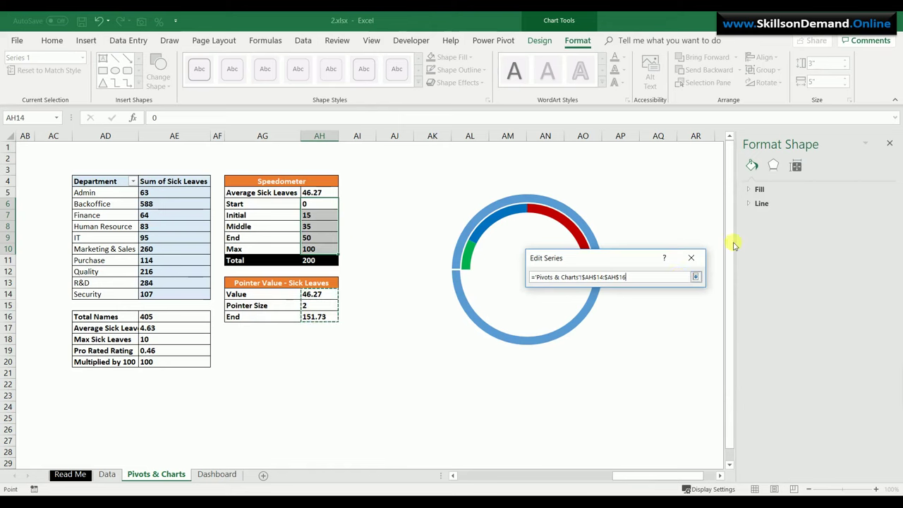
pyautogui.click(695, 276)
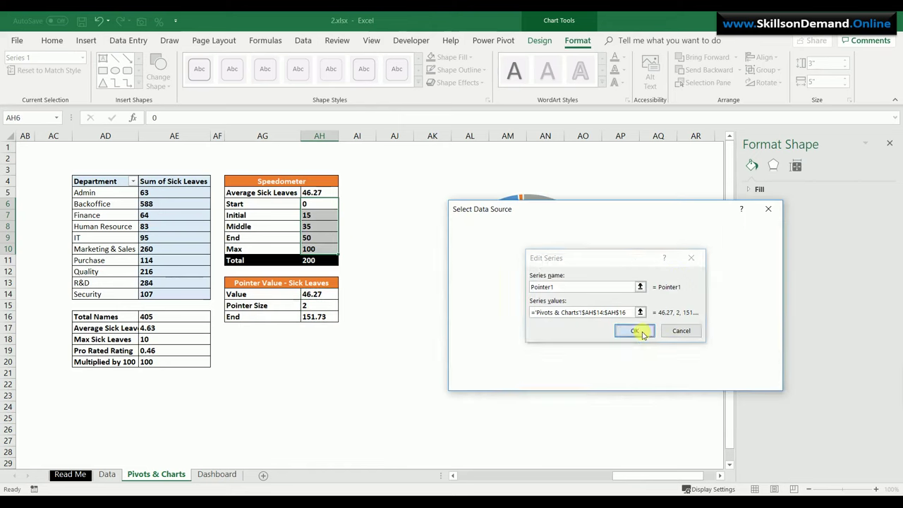
pyautogui.click(639, 332)
pyautogui.click(704, 379)
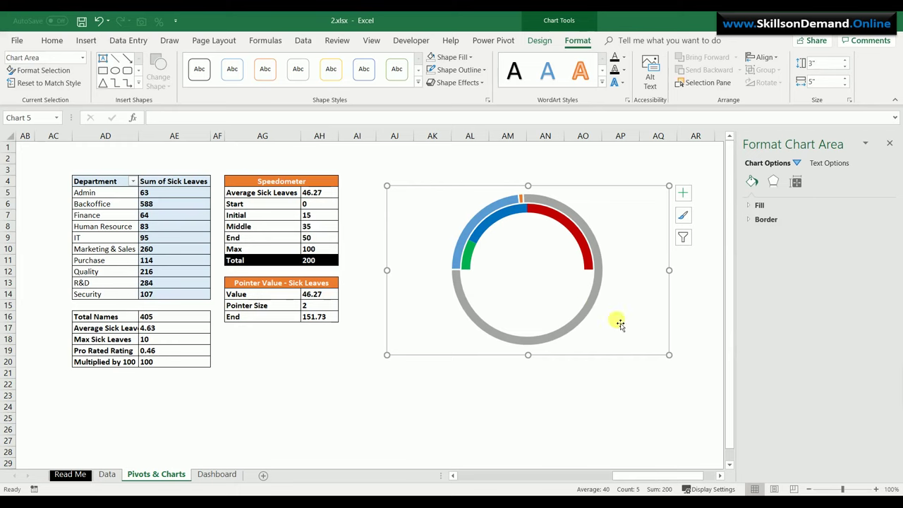
# Change the Pointer1 series chart type to Pie in the Combo settings
pyautogui.rightClick(595, 303)
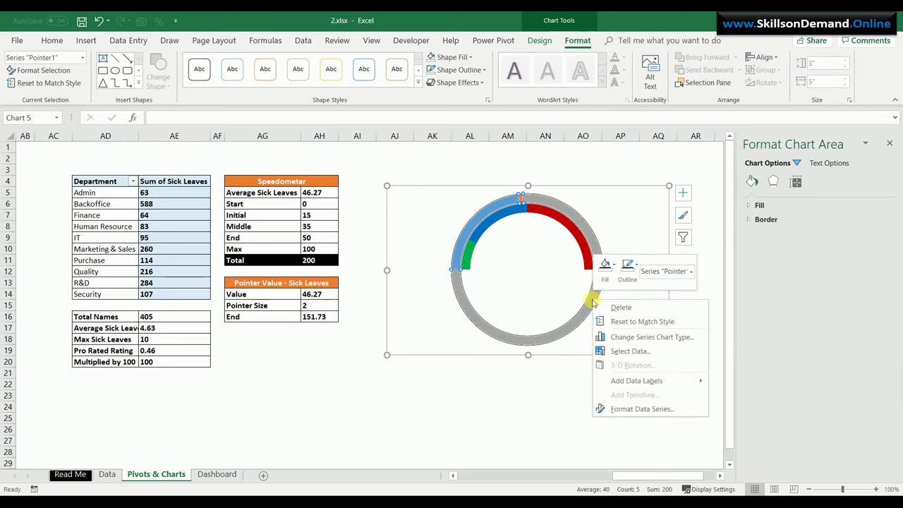
pyautogui.click(625, 338)
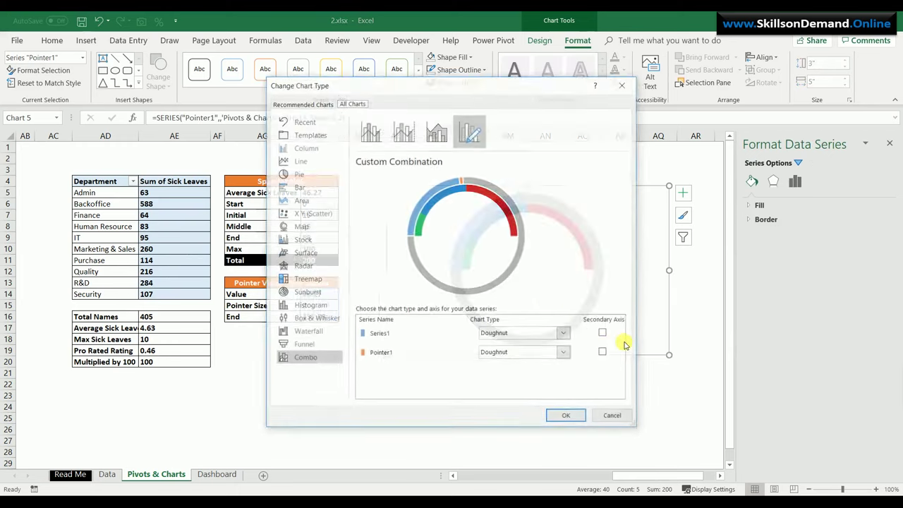
pyautogui.click(565, 355)
pyautogui.click(494, 330)
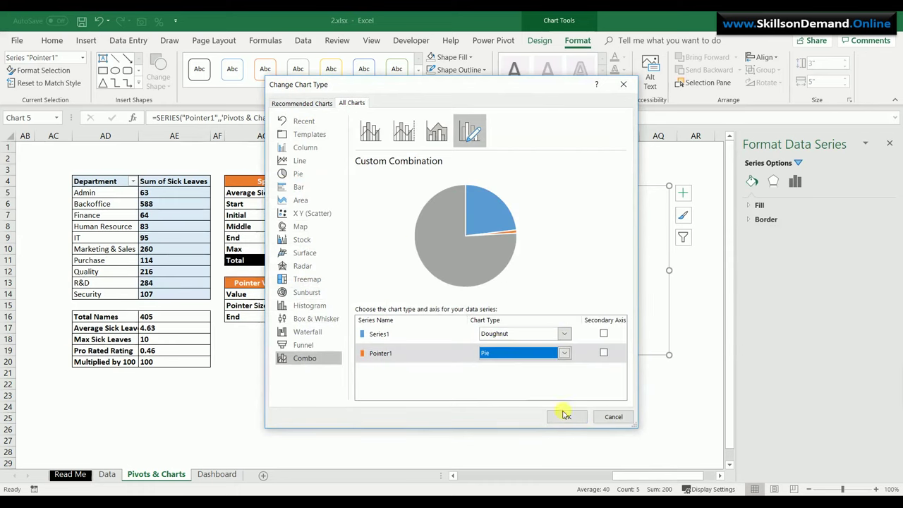
pyautogui.click(573, 417)
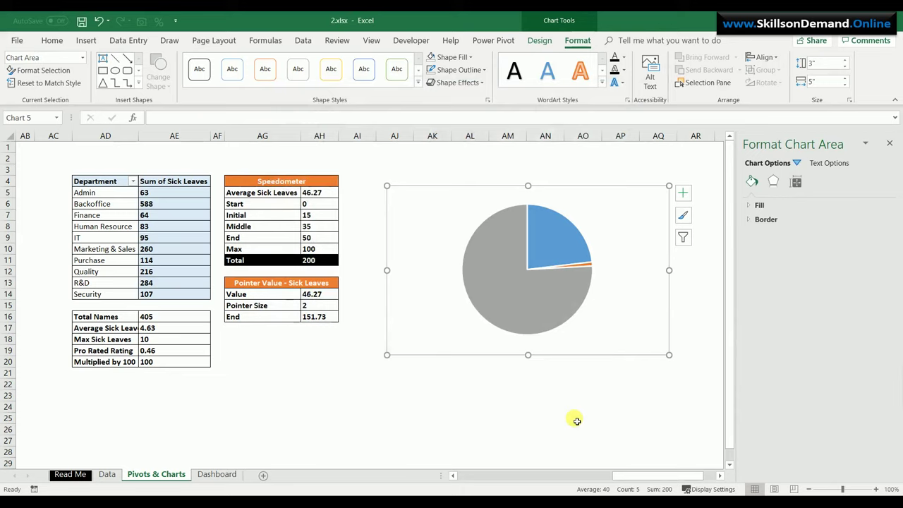
# Set the Pointer pie's first slice angle to 270°
pyautogui.click(564, 307)
pyautogui.rightClick(564, 307)
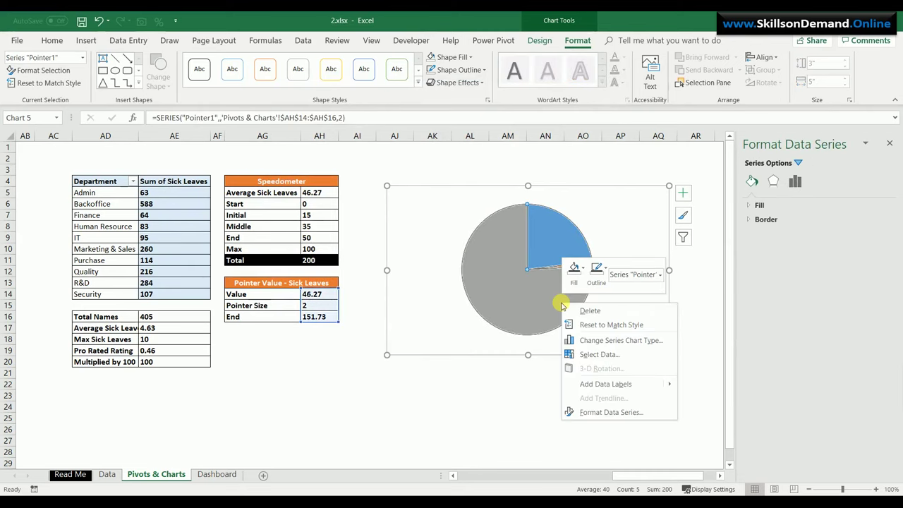
pyautogui.click(615, 417)
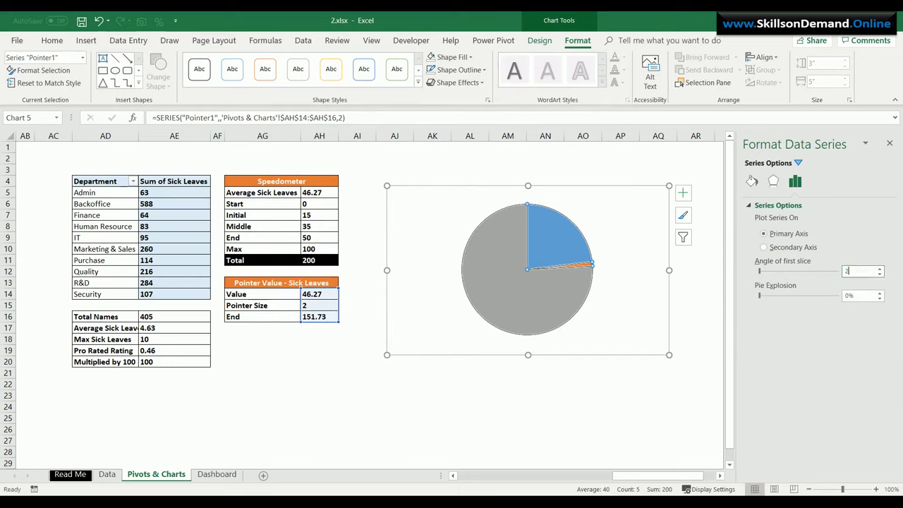
pyautogui.write('0')
pyautogui.press('Return')
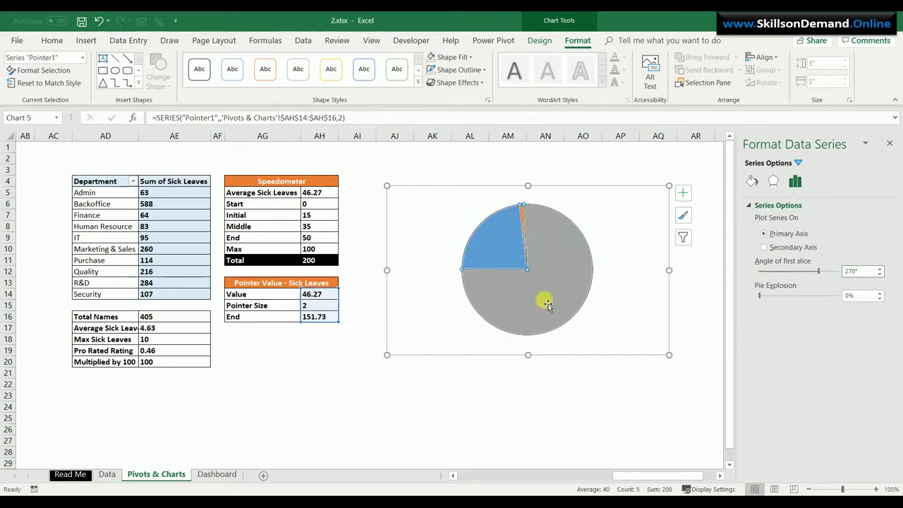
# Give the pie's large grey 151.73 slice No Fill so the red gauge arc shows through
pyautogui.moveTo(547, 304)
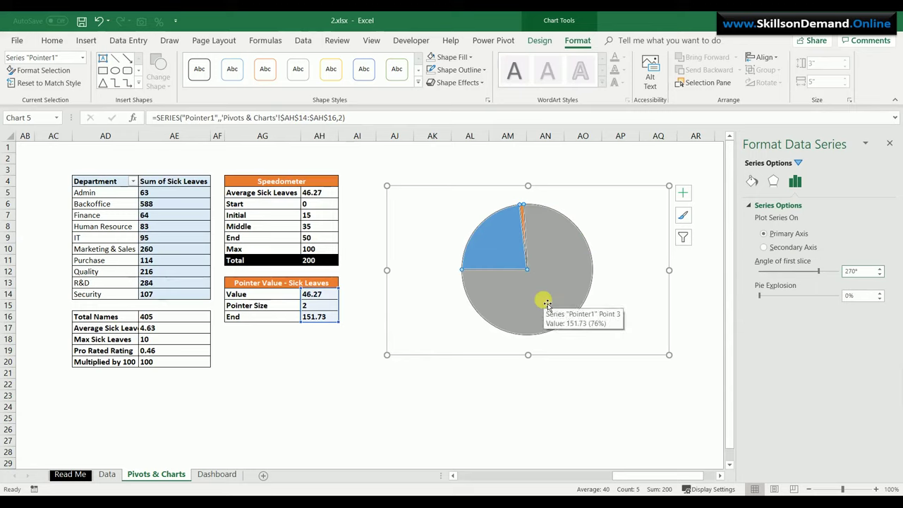
pyautogui.click(588, 298)
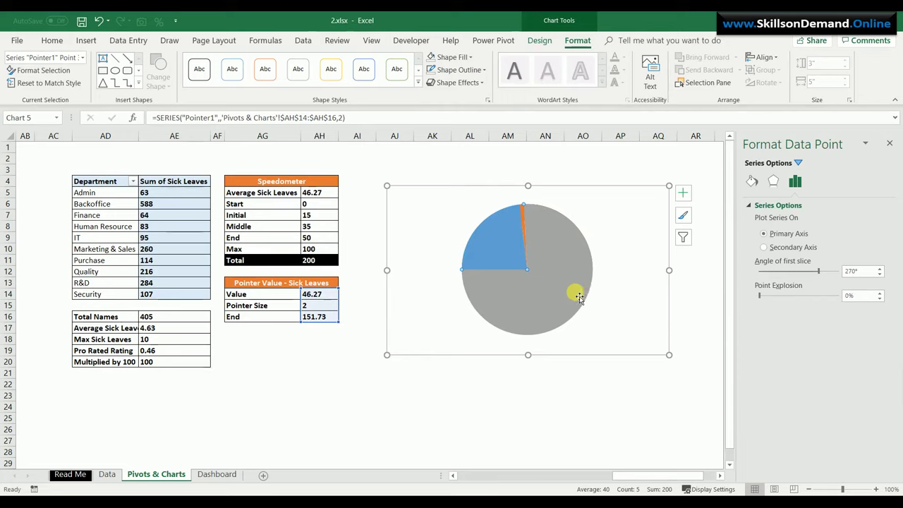
pyautogui.click(454, 57)
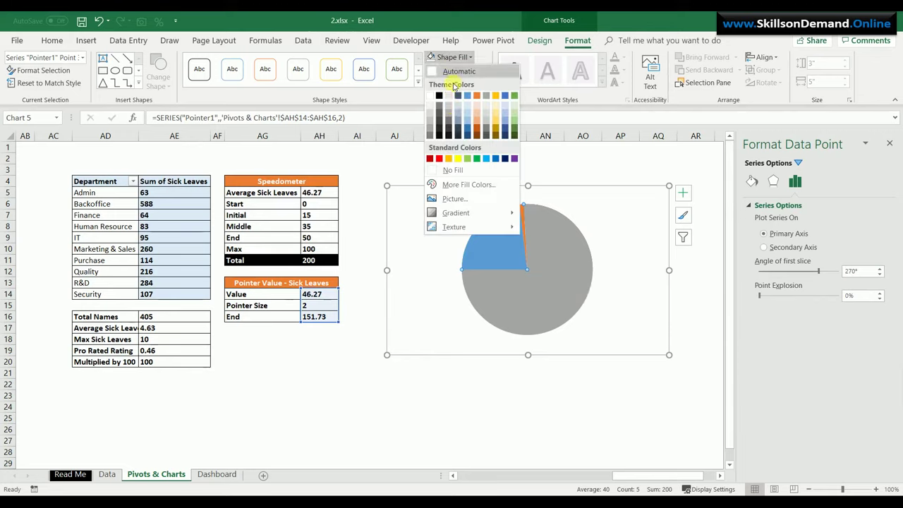
pyautogui.click(445, 171)
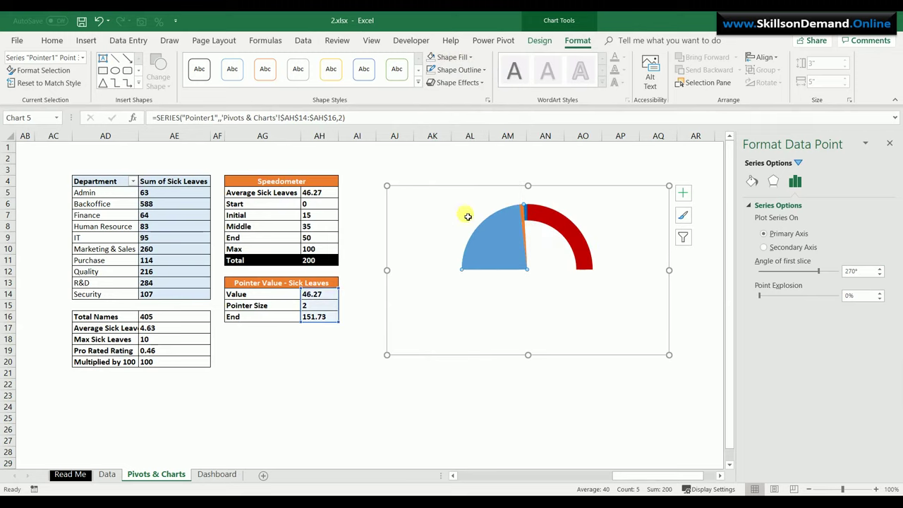
# Set the pie's blue 46.27 slice to No Fill
pyautogui.click(446, 70)
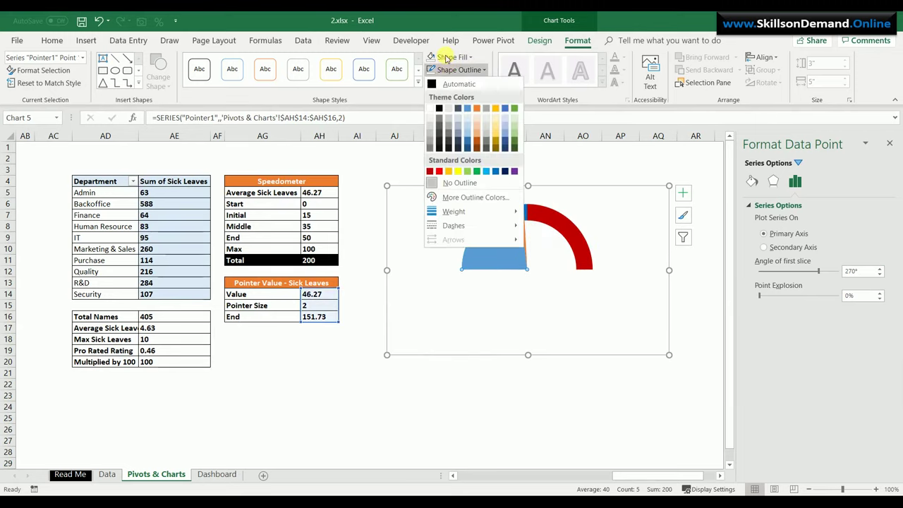
pyautogui.click(451, 57)
pyautogui.click(452, 57)
pyautogui.click(450, 172)
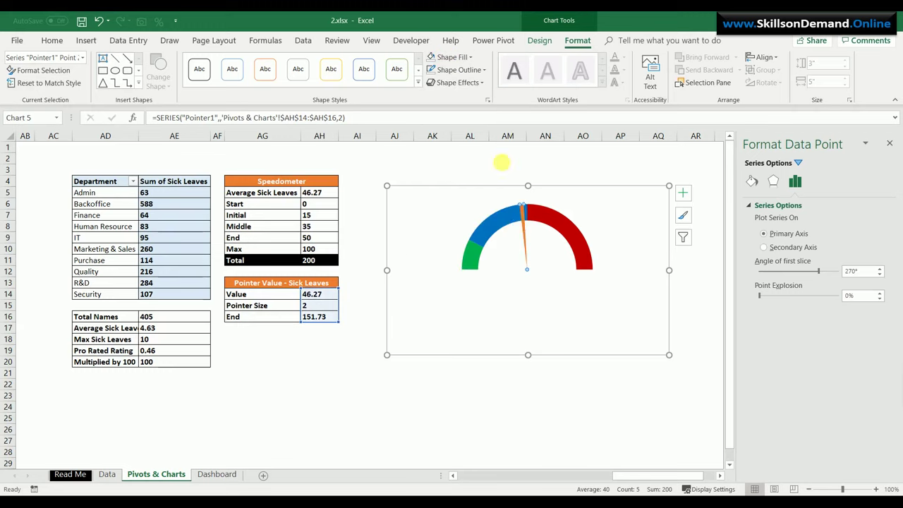
# Fill the thin needle slice black to form the gauge pointer
pyautogui.click(450, 57)
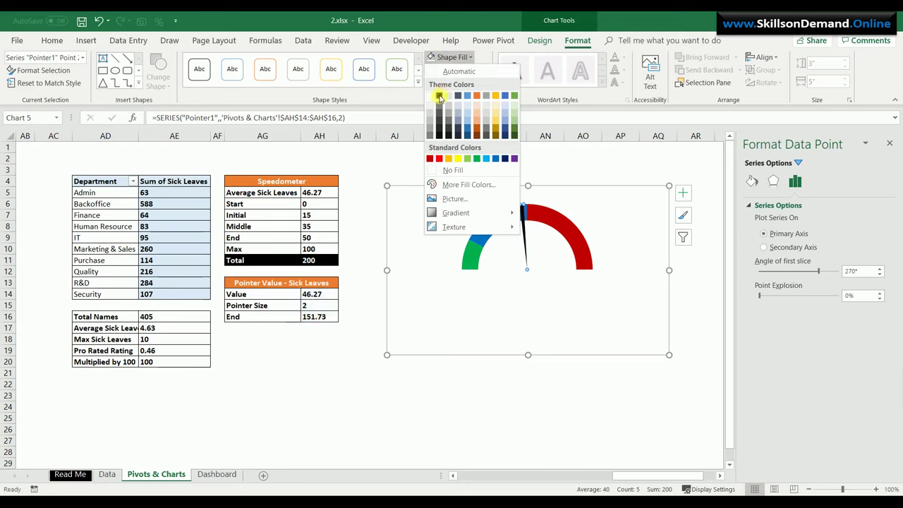
pyautogui.click(440, 96)
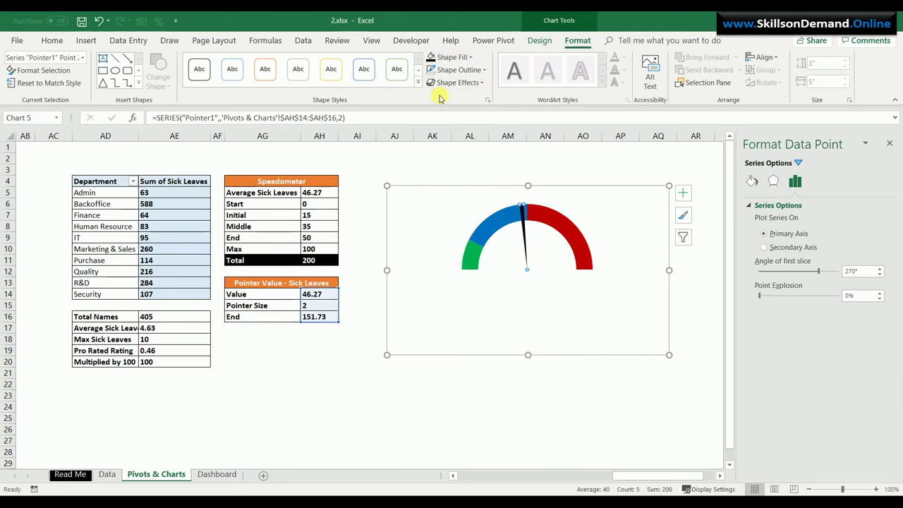
pyautogui.click(536, 443)
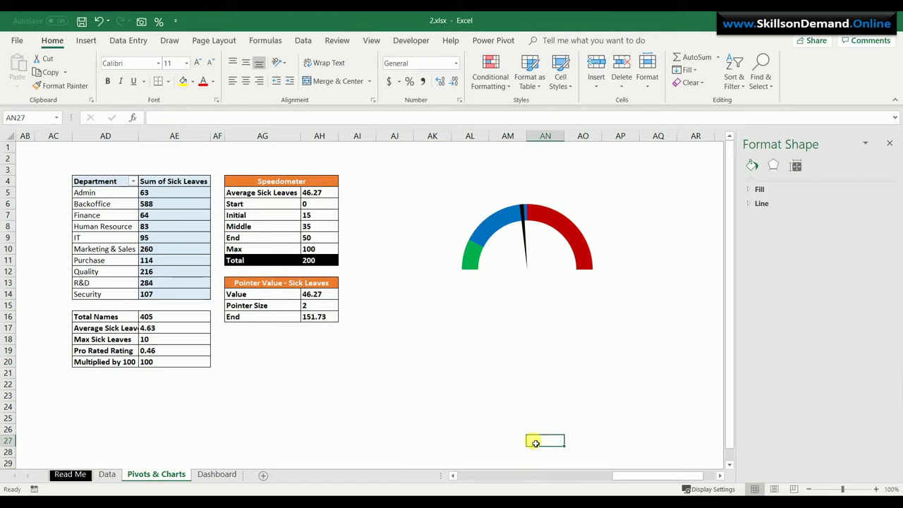
# Add a data label to the needle point and enlarge its font
pyautogui.click(526, 228)
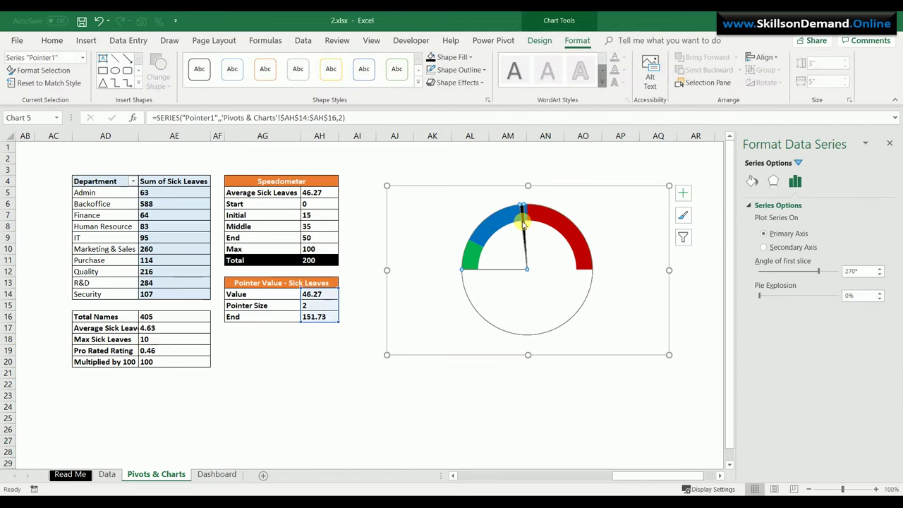
pyautogui.click(524, 225)
pyautogui.rightClick(526, 226)
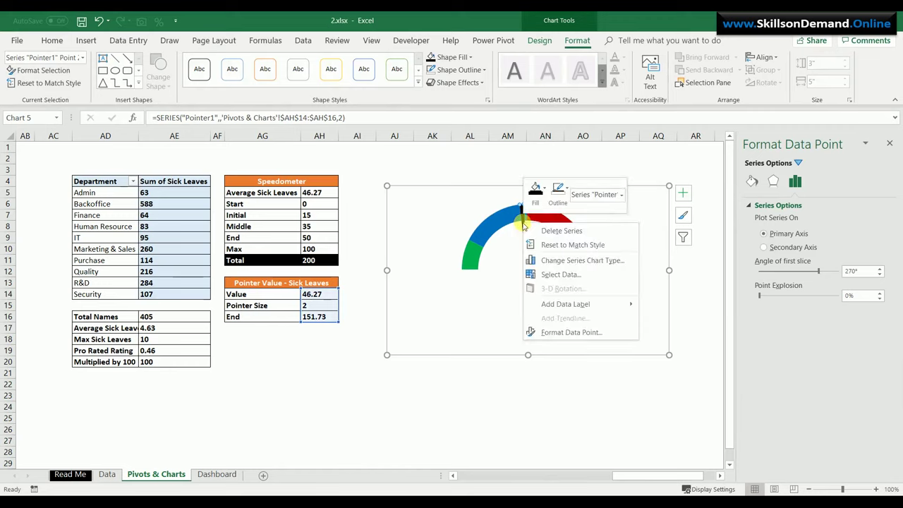
pyautogui.click(579, 304)
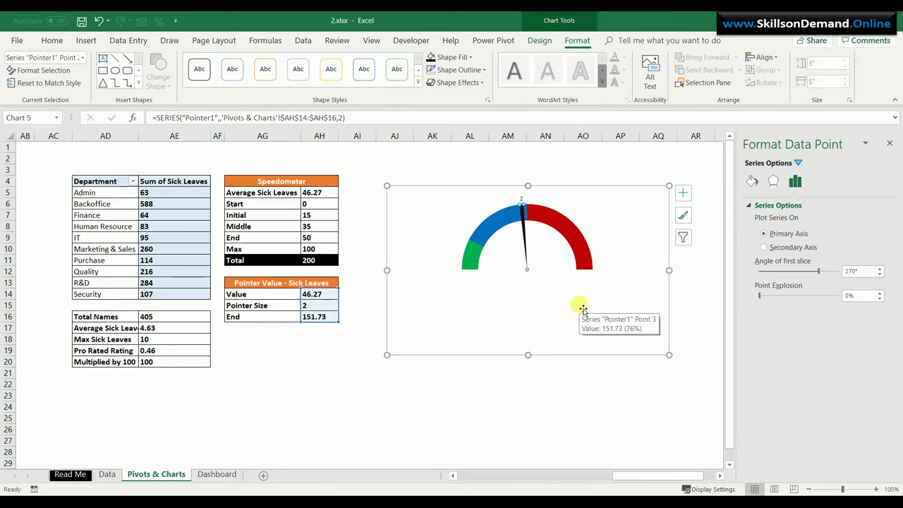
pyautogui.click(522, 198)
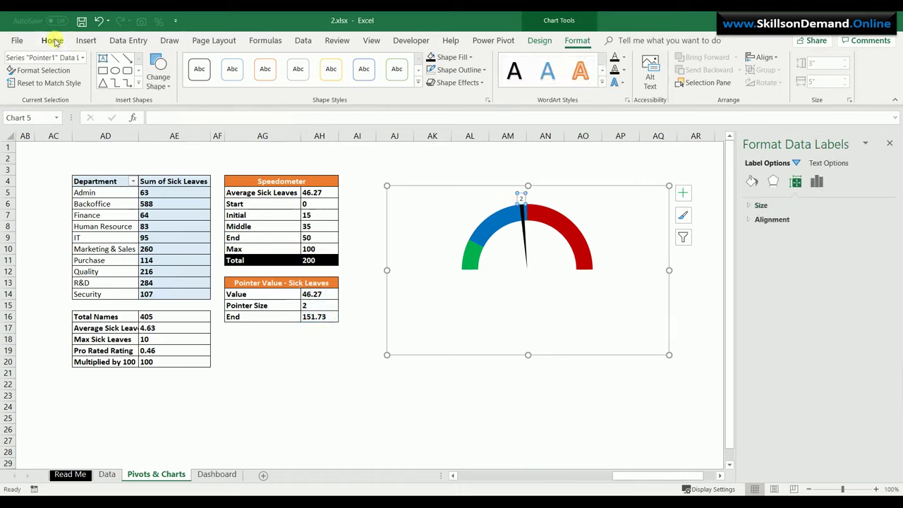
pyautogui.click(51, 40)
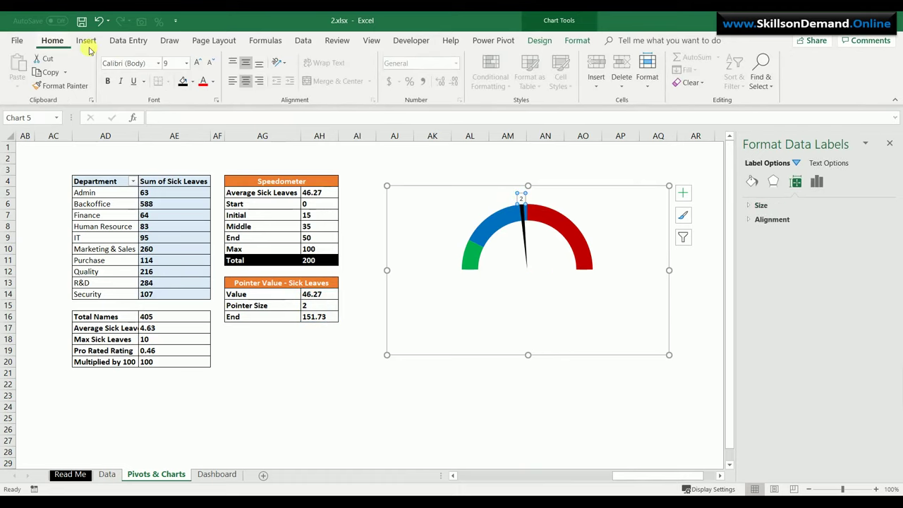
pyautogui.click(200, 63)
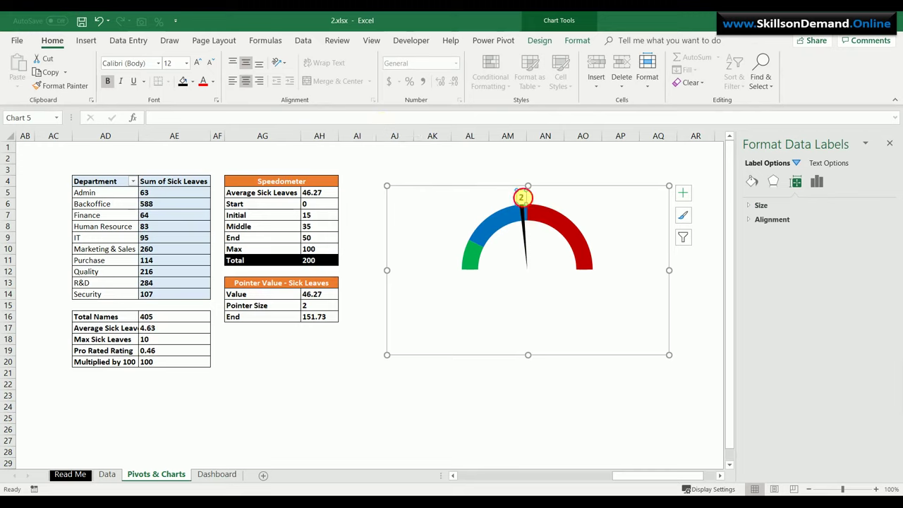
# Link the needle label to cell AH14 so it reads 46.27
pyautogui.click(524, 198)
pyautogui.click(297, 122)
pyautogui.write('=')
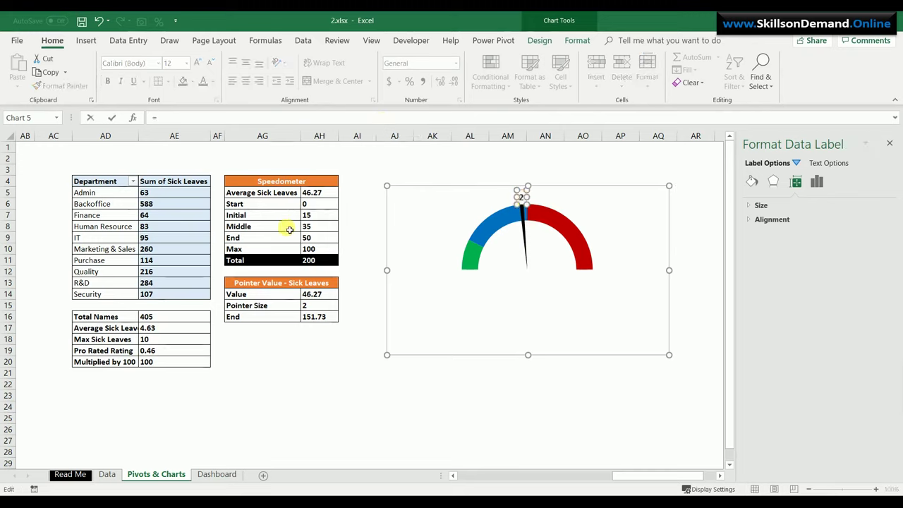
pyautogui.click(321, 304)
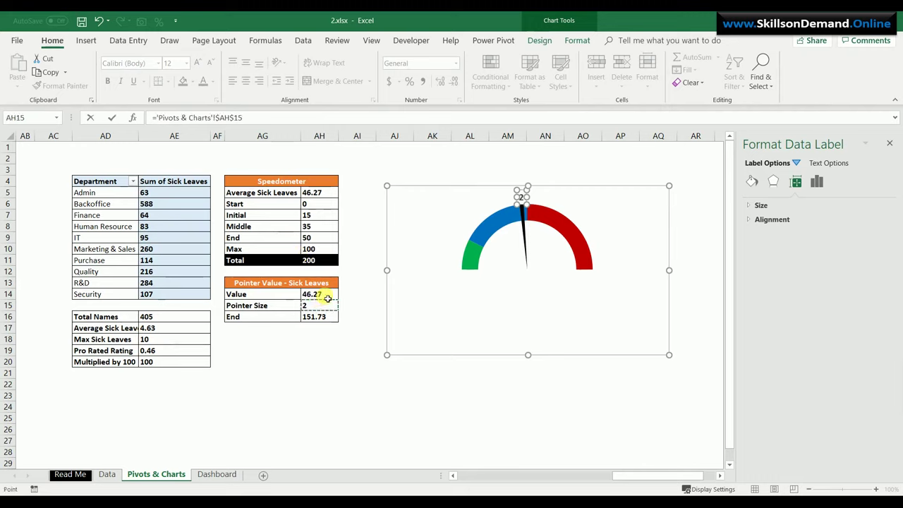
pyautogui.click(327, 296)
pyautogui.press('Return')
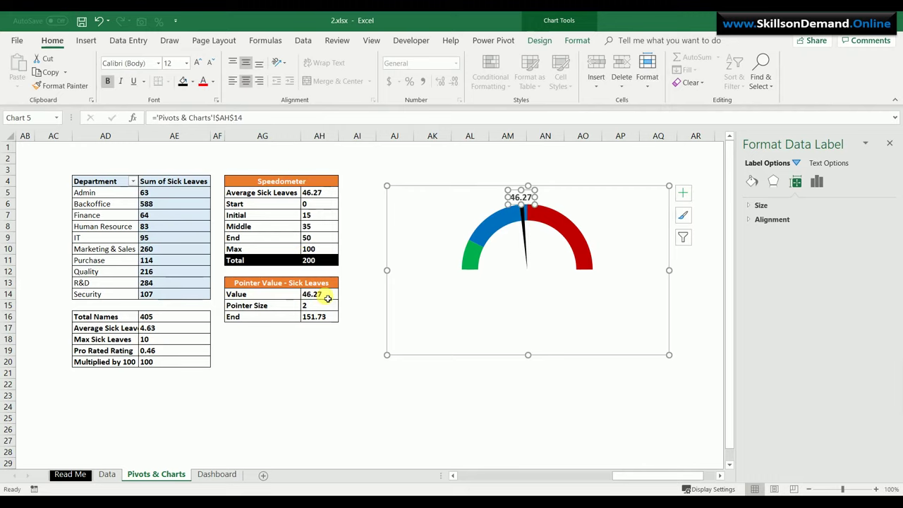
pyautogui.click(443, 416)
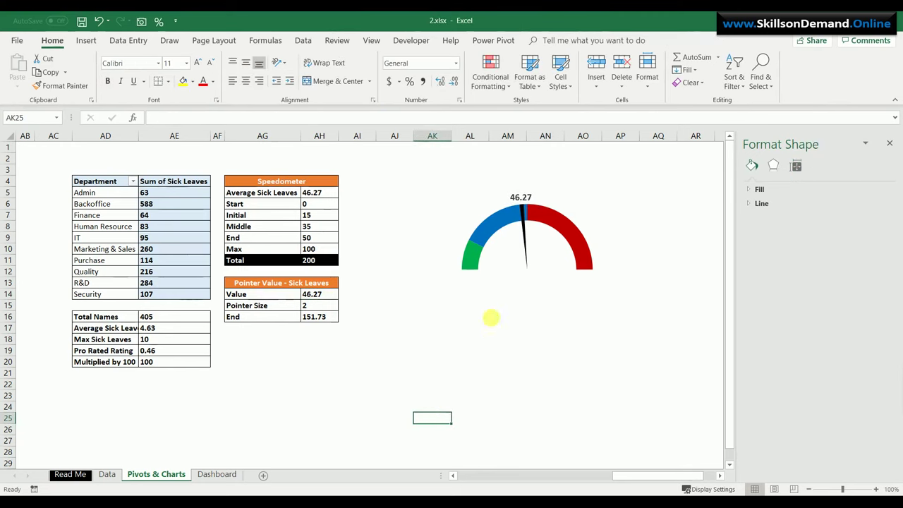
# Cut the gauge chart and paste it onto the Dashboard sheet at cell P15
pyautogui.click(541, 286)
pyautogui.click(583, 349)
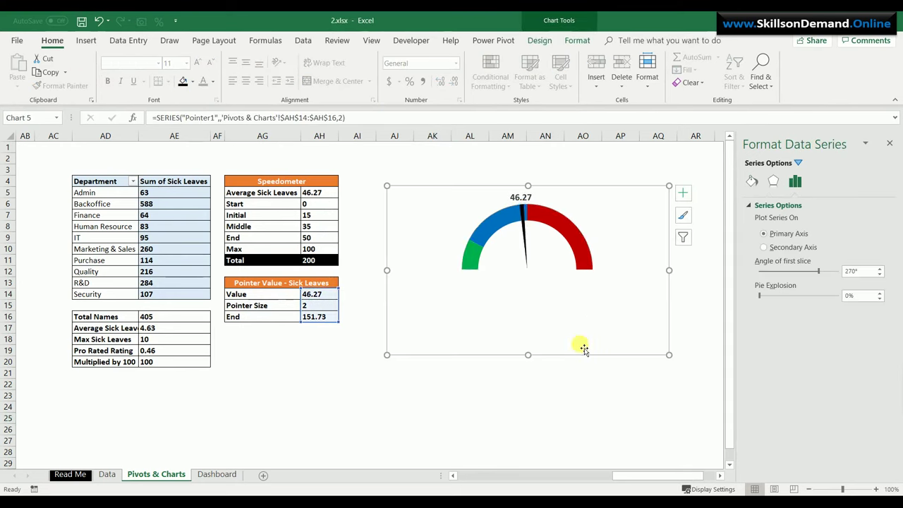
pyautogui.press('Delete')
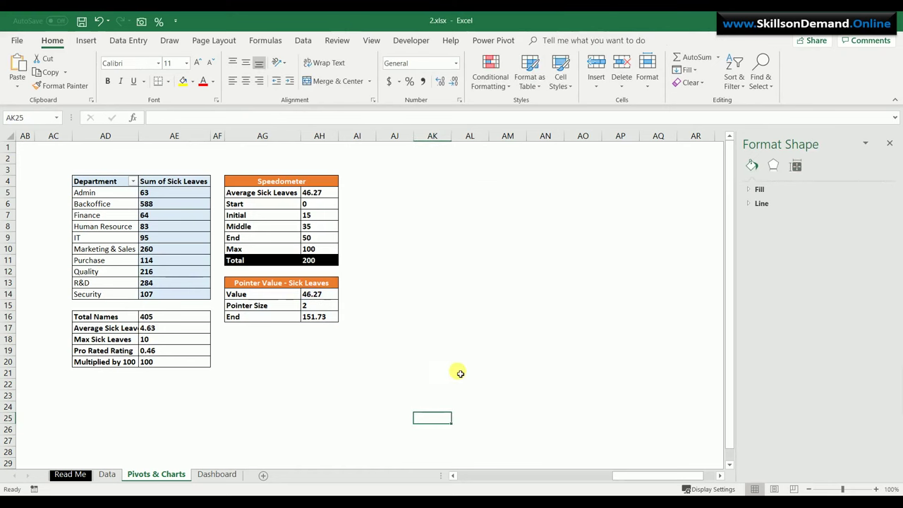
pyautogui.click(221, 479)
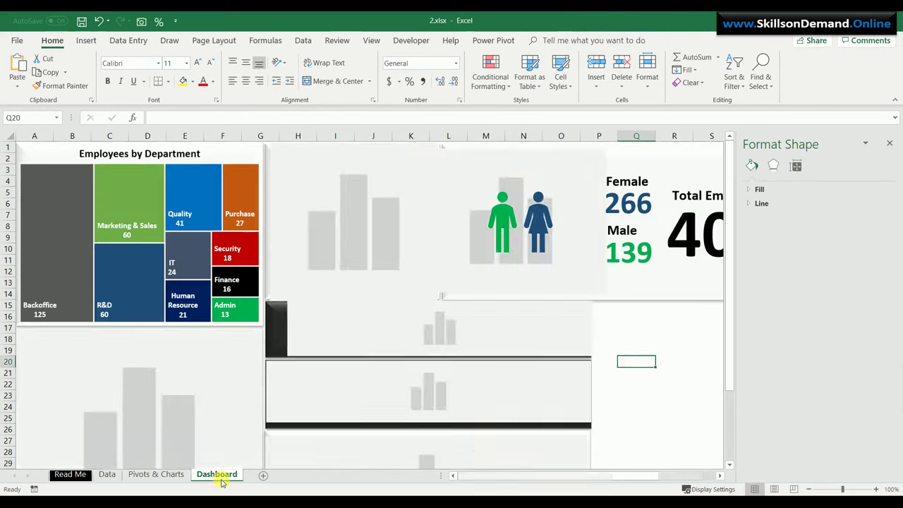
pyautogui.click(605, 313)
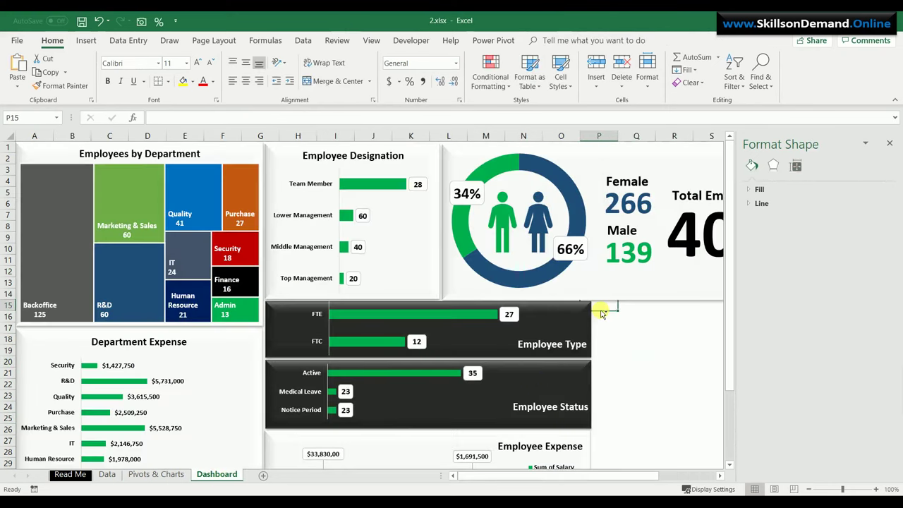
pyautogui.hotkey('ctrl', 'v')
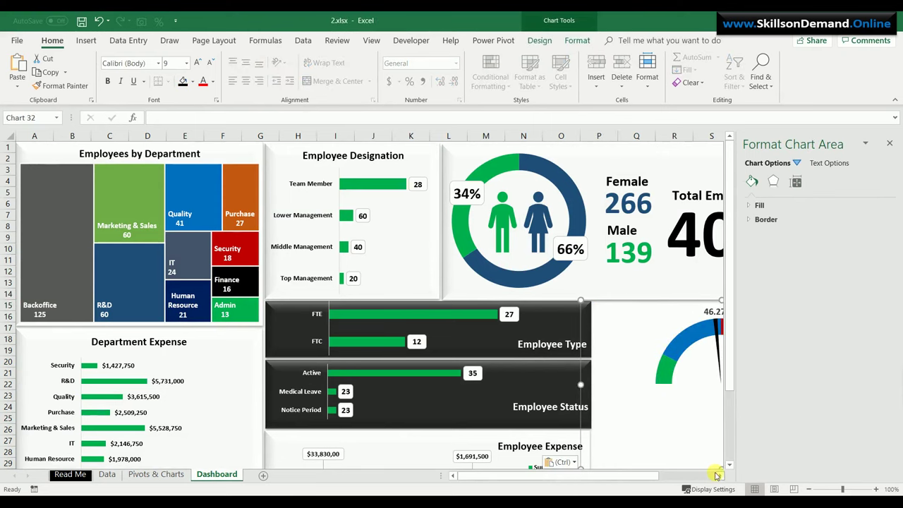
# Position the gauge beside the Employee Type panel and make it narrower
pyautogui.click(720, 476)
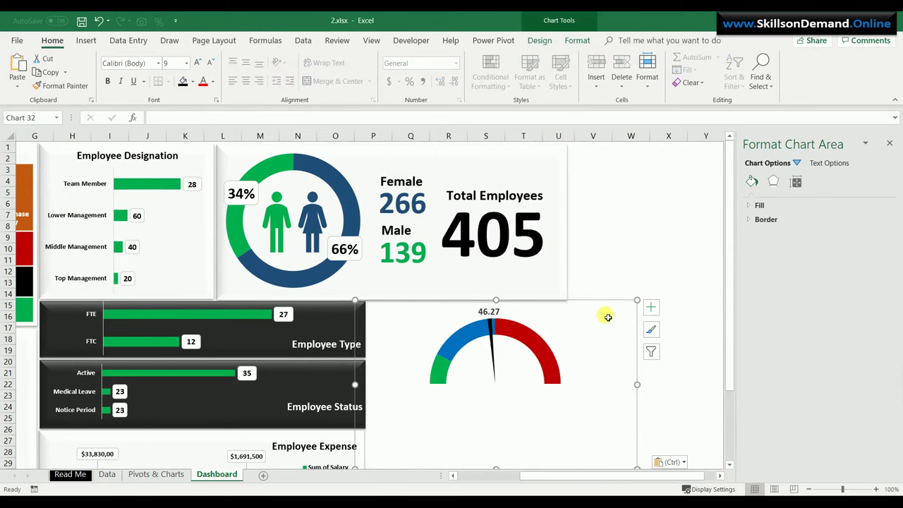
pyautogui.moveTo(607, 303); pyautogui.dragTo(616, 309)
pyautogui.moveTo(648, 397); pyautogui.dragTo(618, 390)
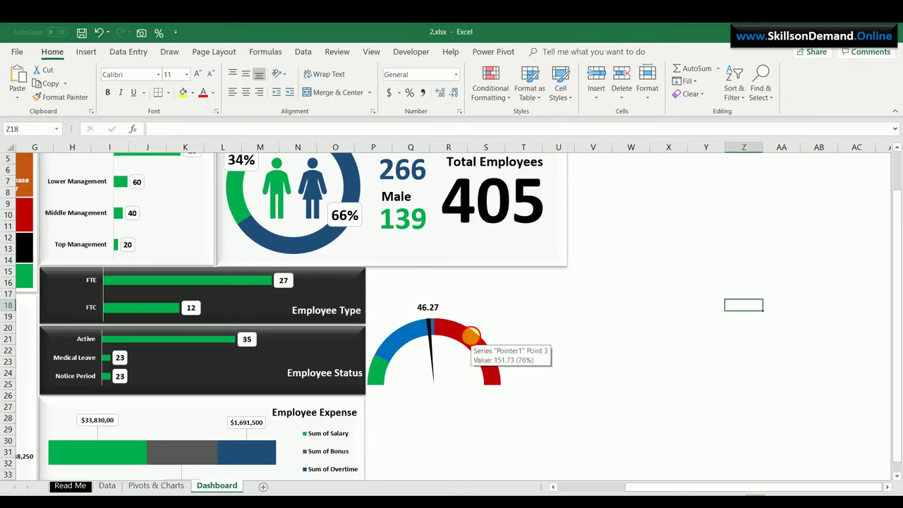
# Add a chart title above the gauge reading 'Average Sick Leaves'
pyautogui.click(475, 341)
pyautogui.click(539, 53)
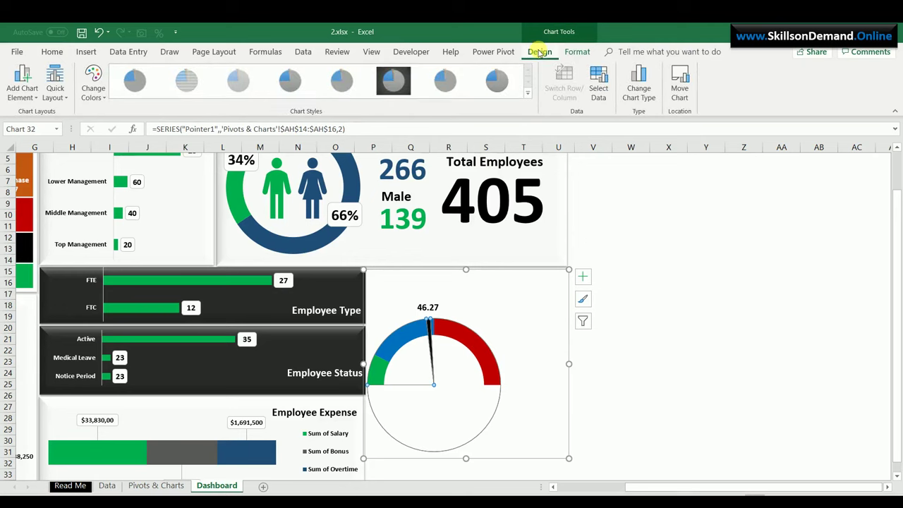
pyautogui.click(25, 97)
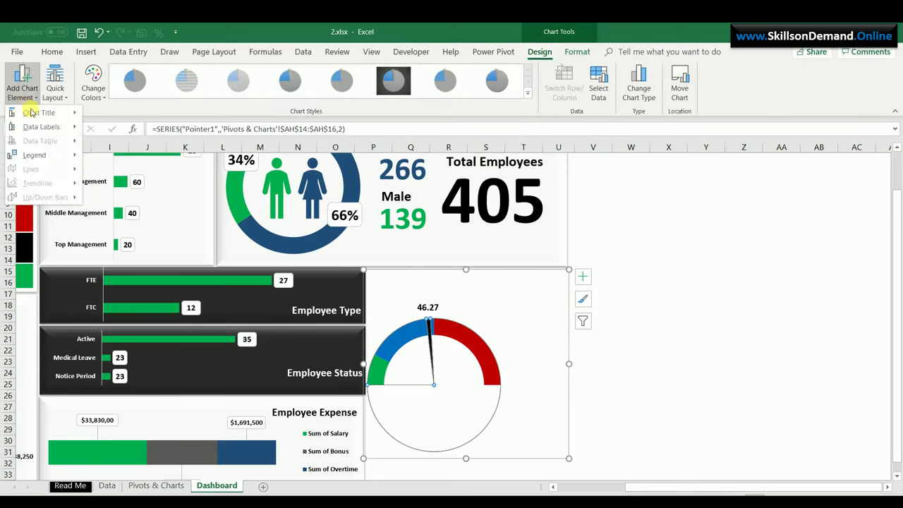
pyautogui.moveTo(35, 118)
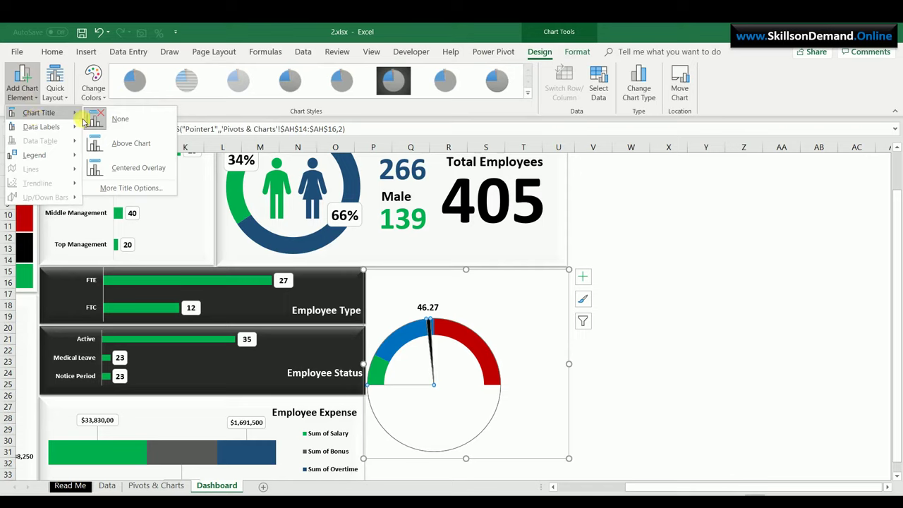
pyautogui.click(114, 144)
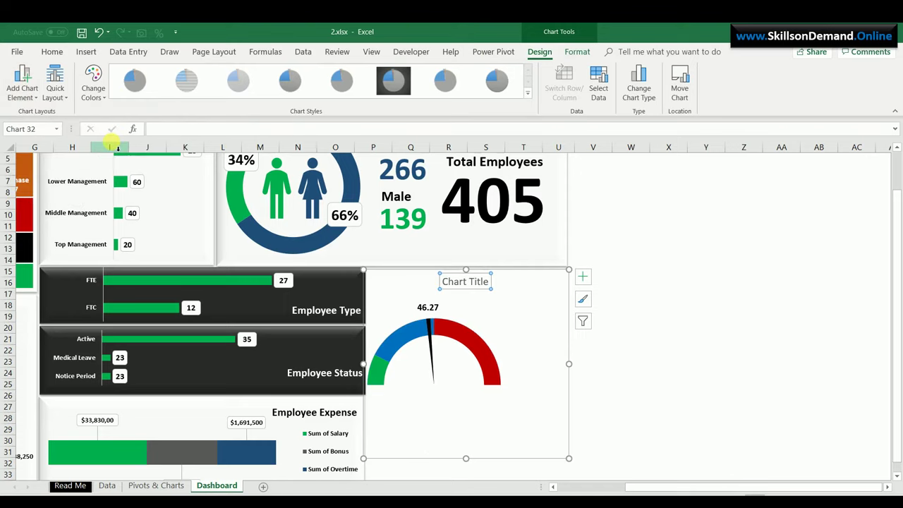
pyautogui.moveTo(447, 283); pyautogui.dragTo(504, 280)
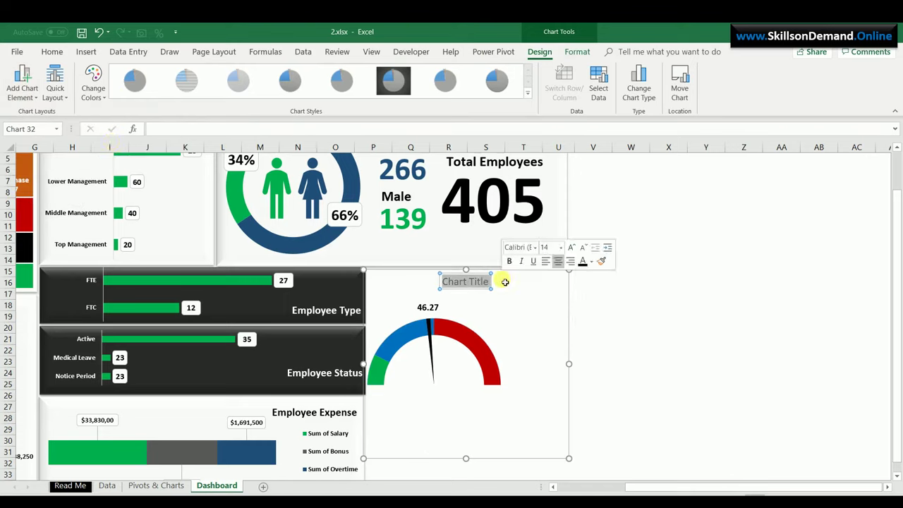
pyautogui.write('Average')
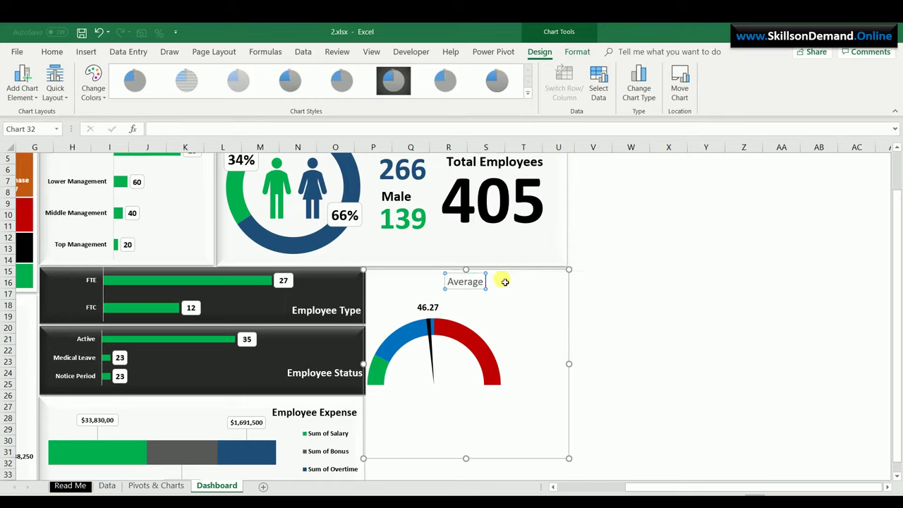
pyautogui.write(' Sick Leaves')
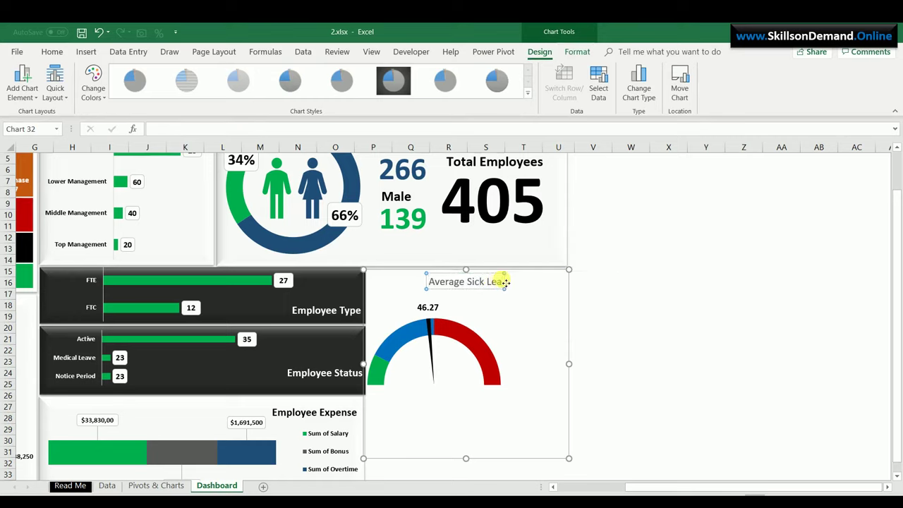
# Make the title bold, enlarge it to 18 pt, and move it toward the left
pyautogui.click(436, 290)
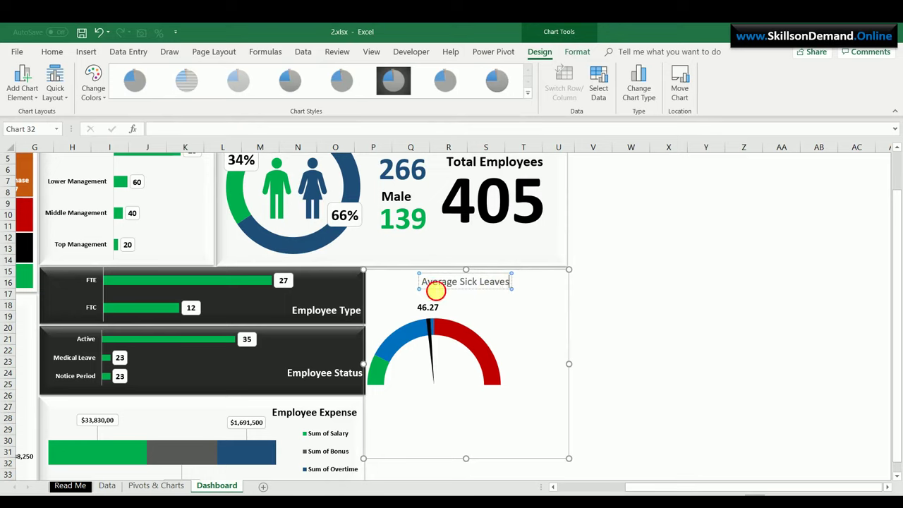
pyautogui.click(52, 51)
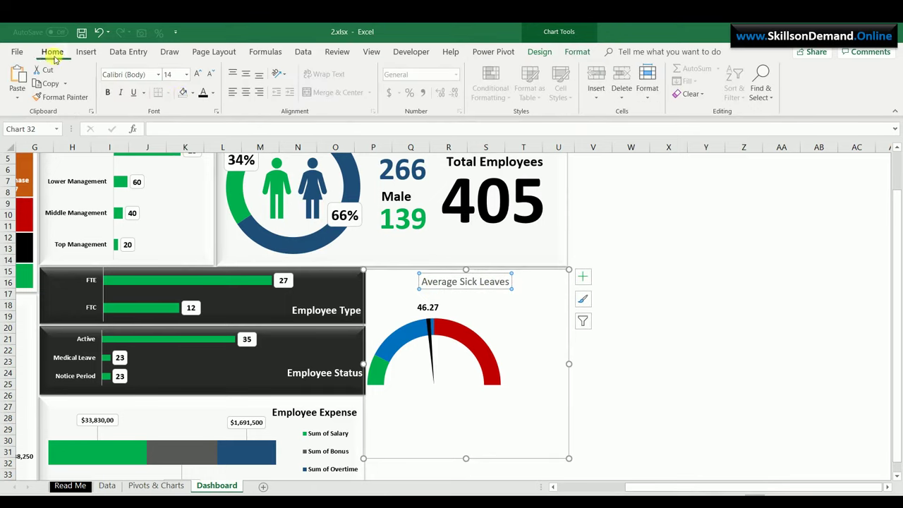
pyautogui.click(107, 92)
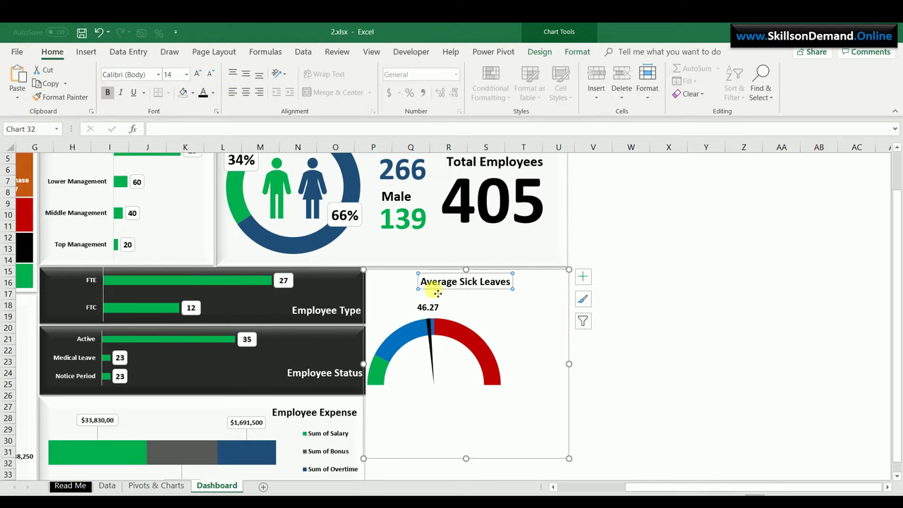
pyautogui.moveTo(438, 292); pyautogui.dragTo(398, 291)
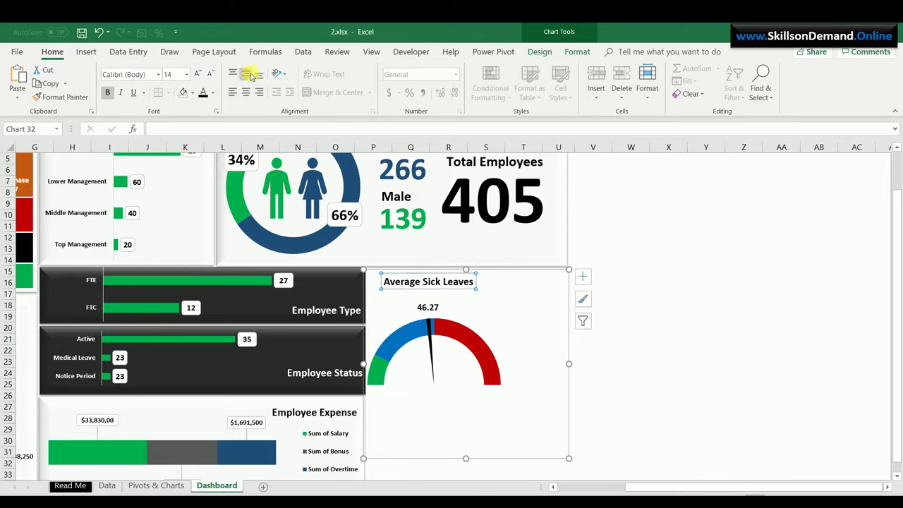
pyautogui.click(201, 73)
pyautogui.click(200, 74)
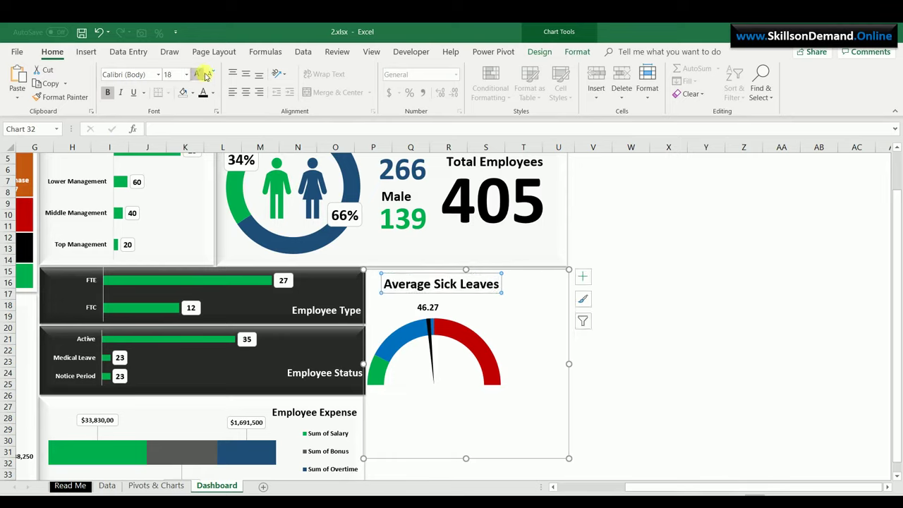
pyautogui.click(691, 272)
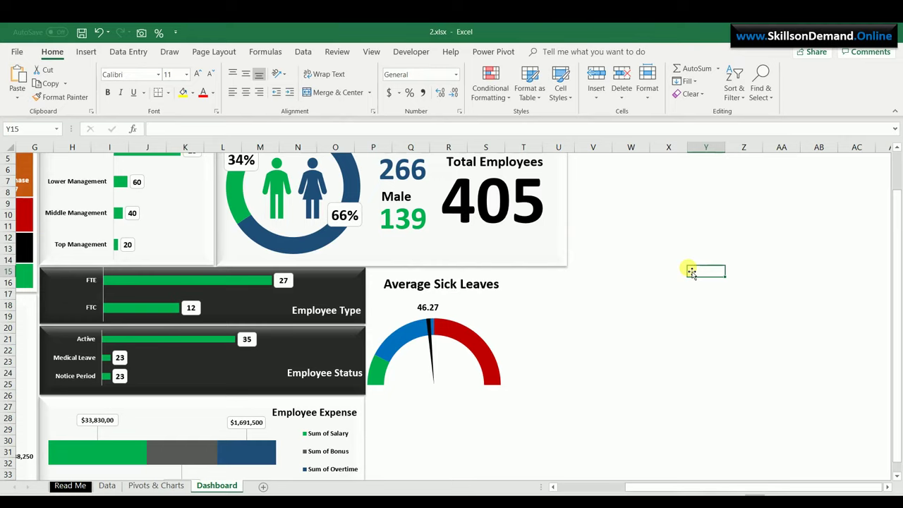
# Draw a rectangle beside the title linked to ='Pivots & Charts'!AE17, showing 4.63
pyautogui.click(85, 50)
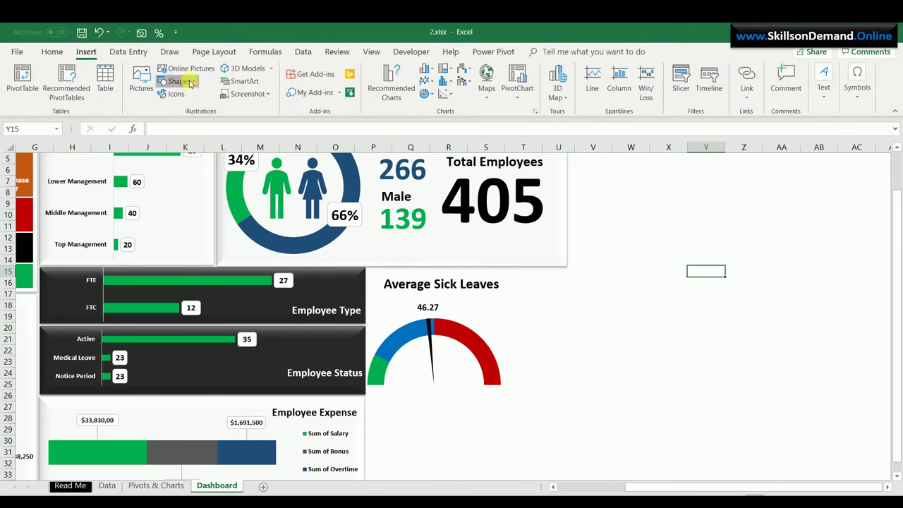
pyautogui.click(180, 81)
pyautogui.click(211, 107)
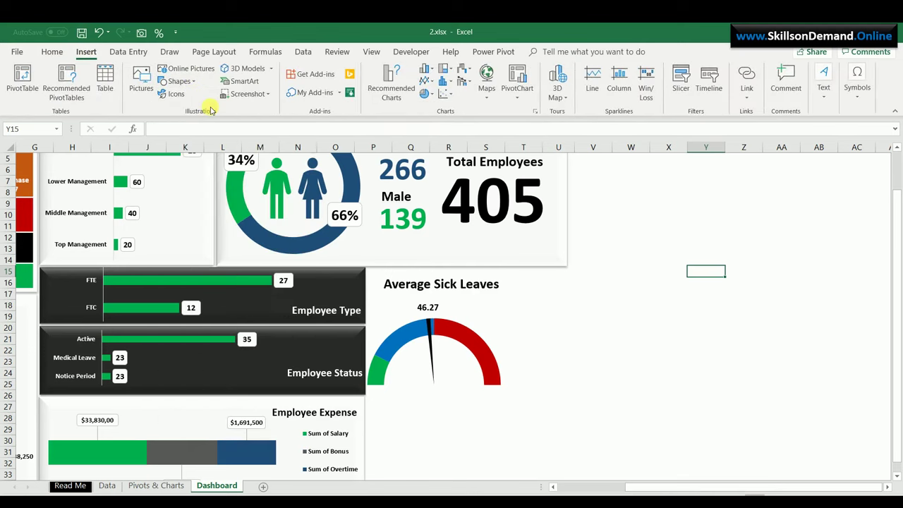
pyautogui.moveTo(507, 273)
pyautogui.mouseDown()
pyautogui.moveTo(533, 299)
pyautogui.moveTo(566, 305)
pyautogui.mouseUp()
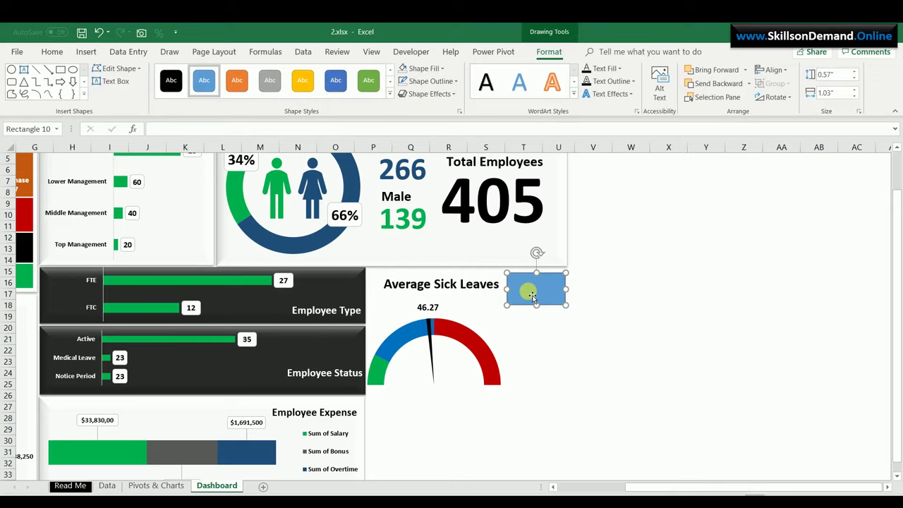
pyautogui.click(308, 129)
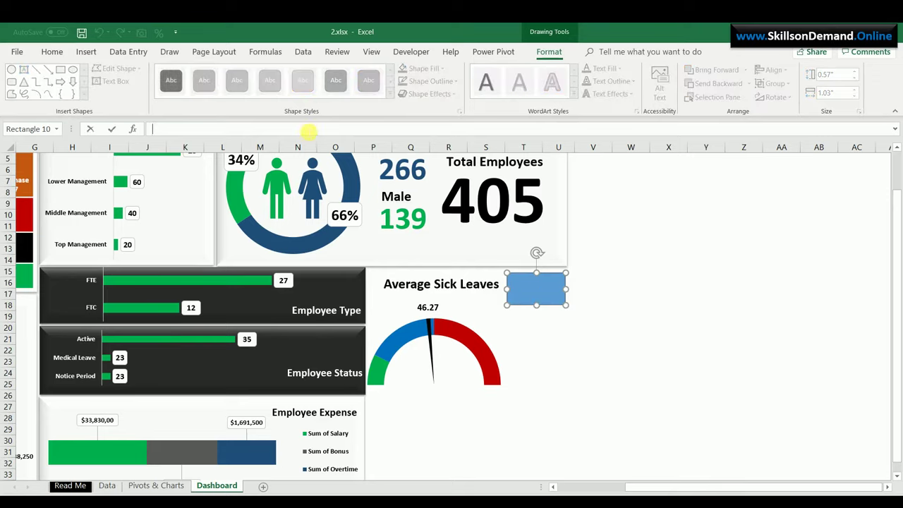
pyautogui.click(157, 486)
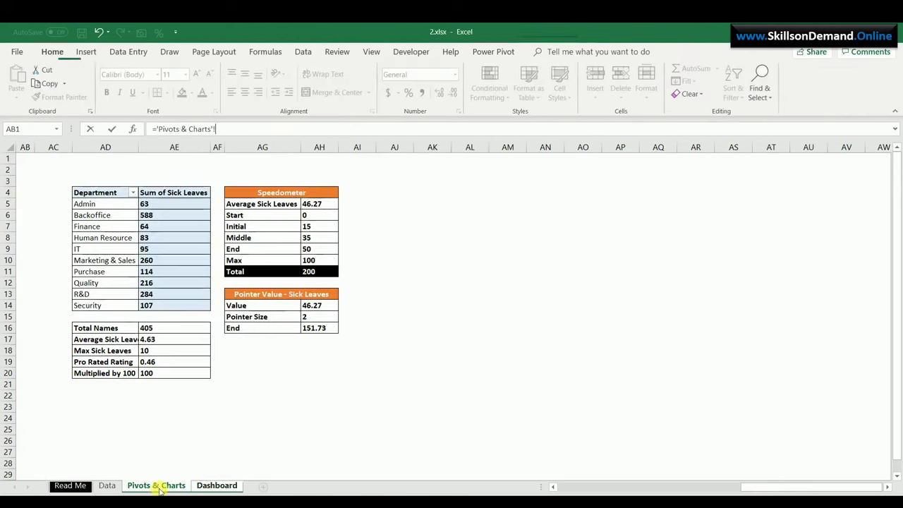
pyautogui.click(170, 342)
pyautogui.press('Return')
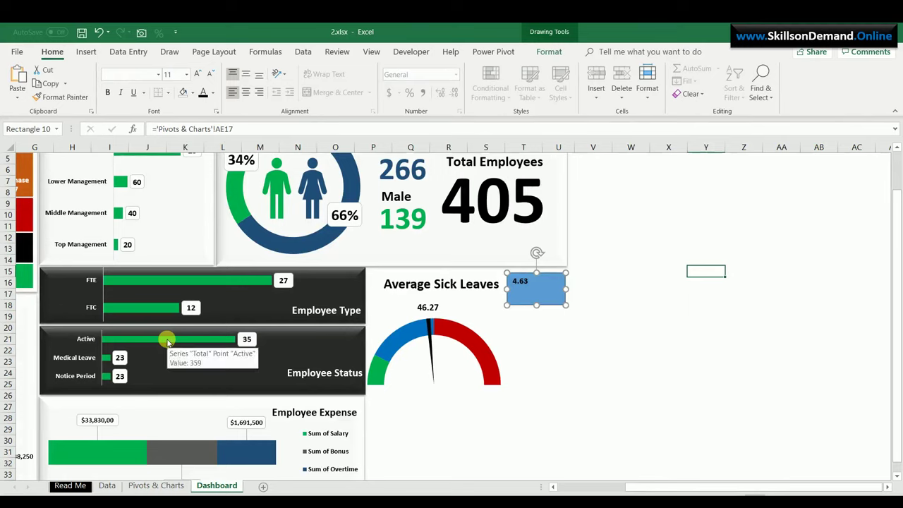
# Middle-align the 4.63 text and enlarge it to 32 pt
pyautogui.click(247, 77)
pyautogui.click(198, 75)
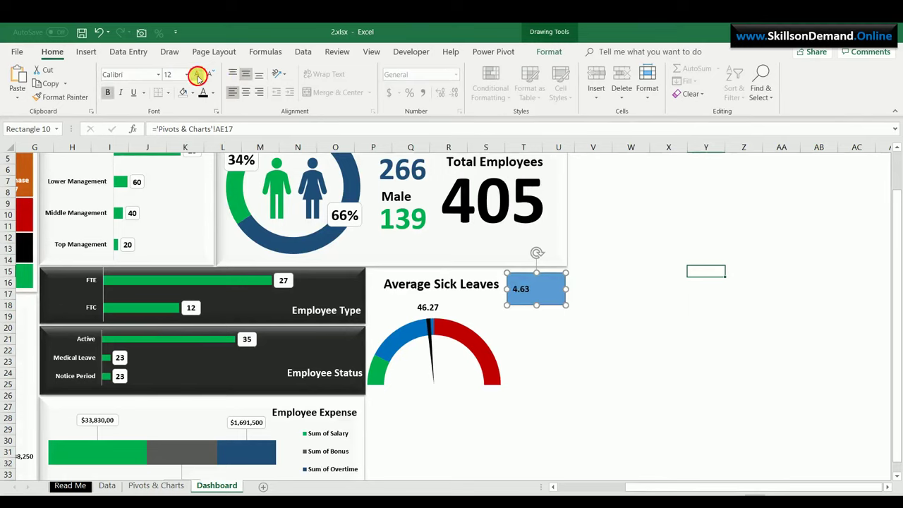
pyautogui.click(198, 75)
pyautogui.click(197, 75)
pyautogui.click(197, 74)
pyautogui.click(675, 303)
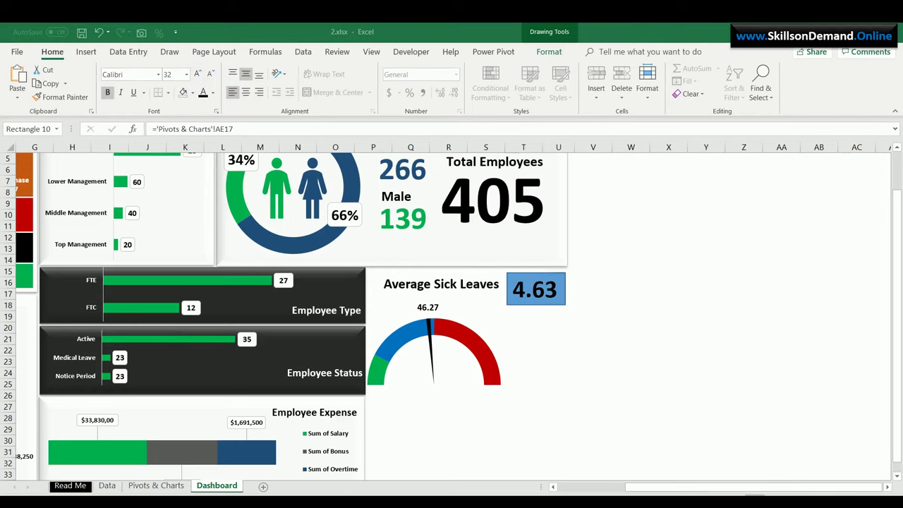
# Remove the 4.63 rectangle's outline and blue fill
pyautogui.click(559, 292)
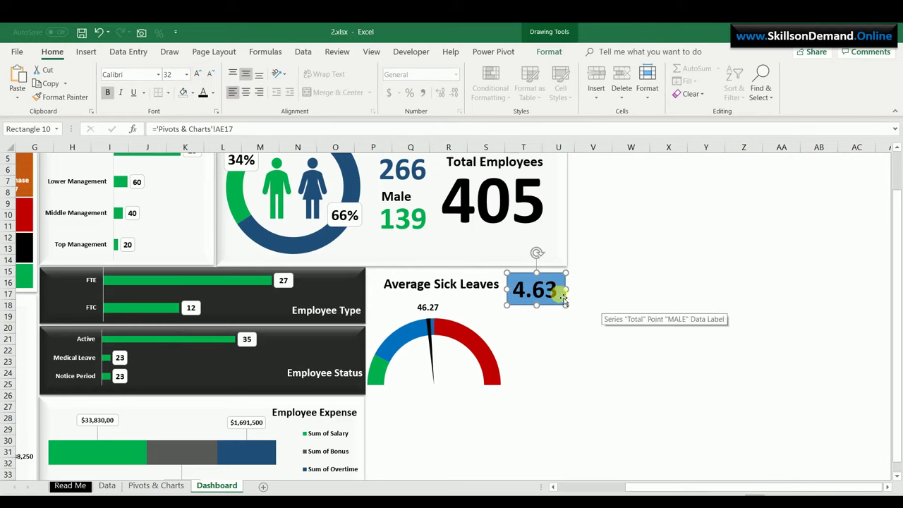
pyautogui.click(545, 55)
pyautogui.click(430, 81)
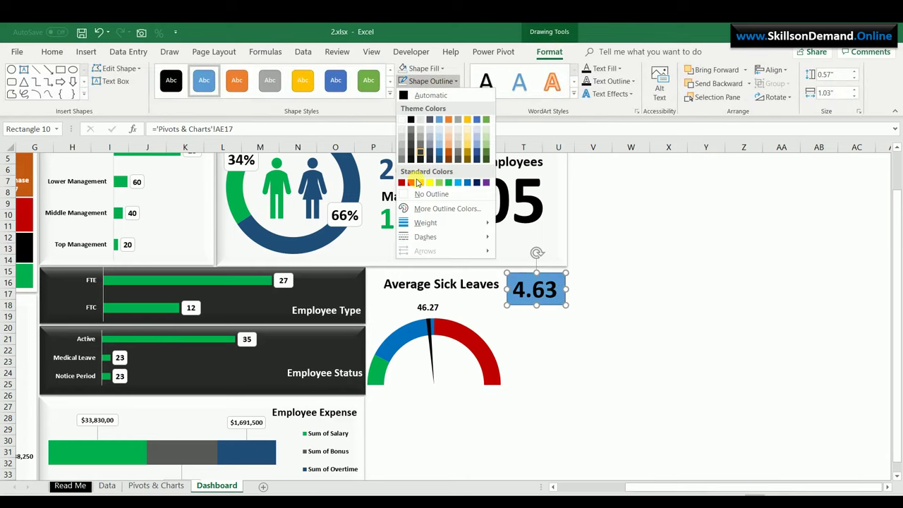
pyautogui.click(420, 195)
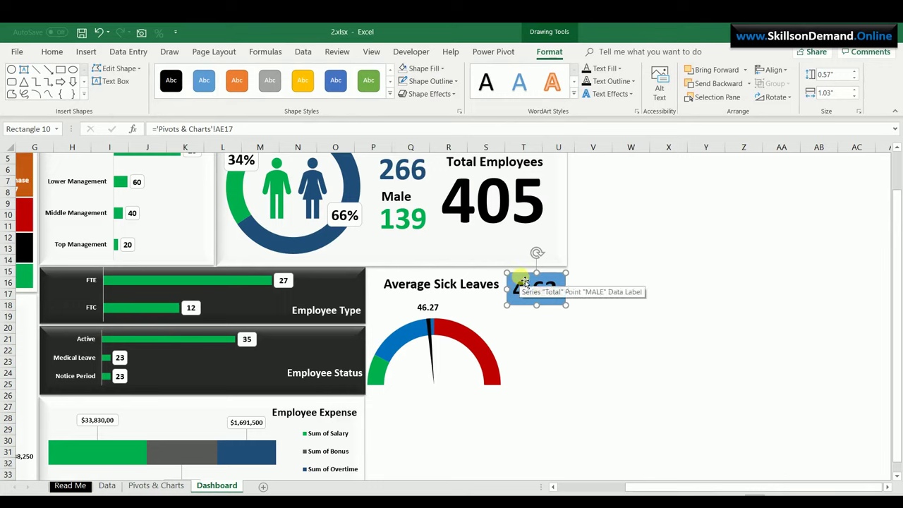
pyautogui.click(422, 67)
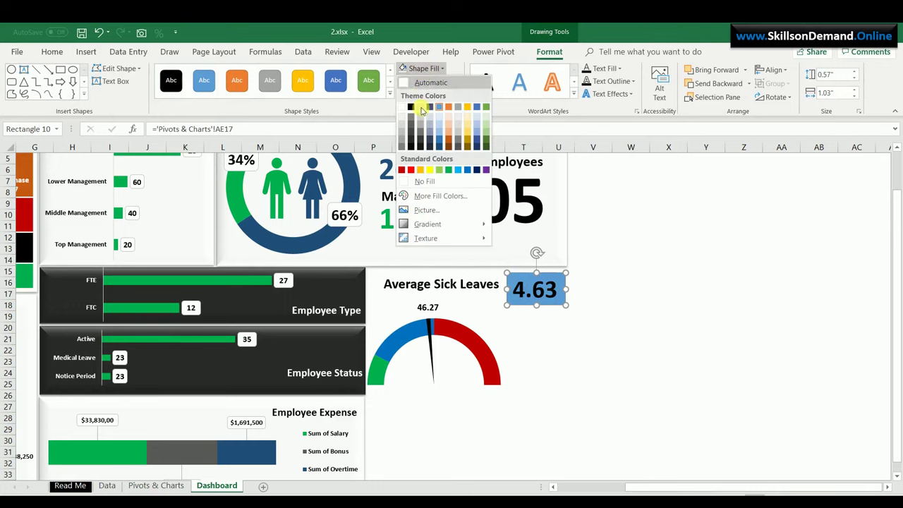
pyautogui.click(422, 181)
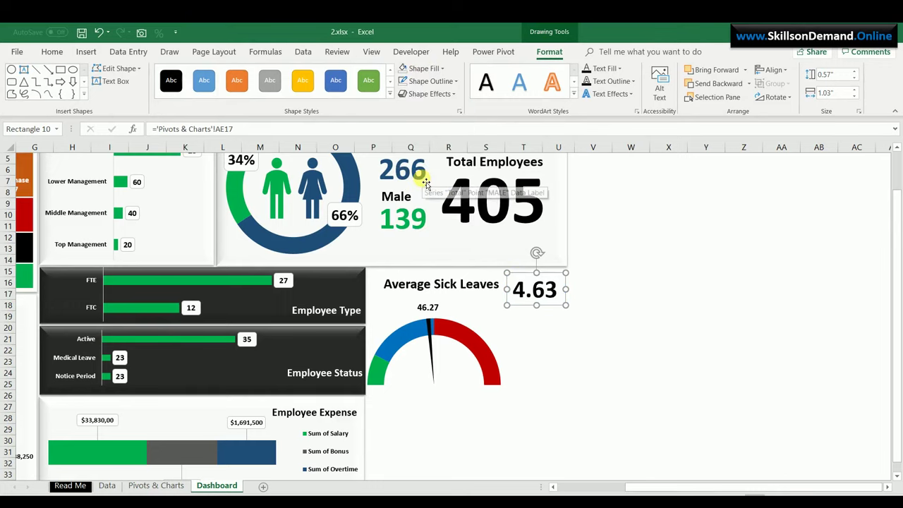
pyautogui.click(642, 329)
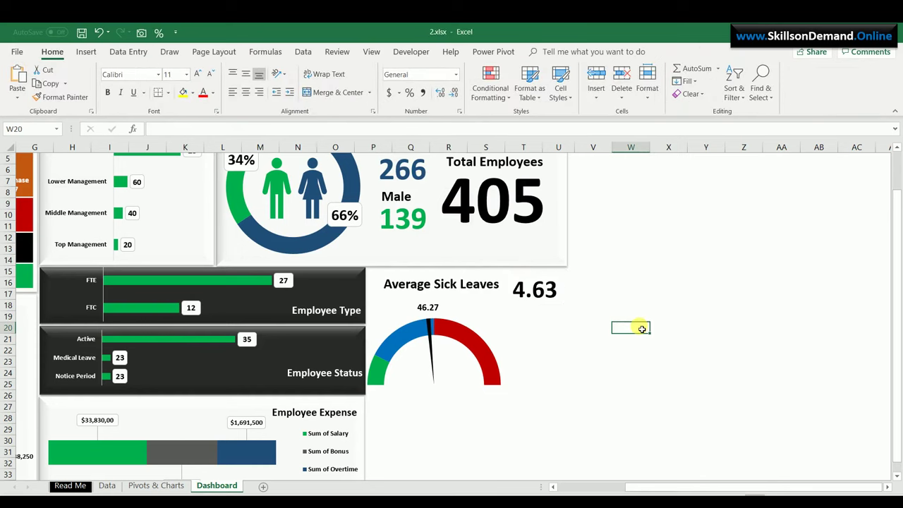
# Draw a small circle with a glossy preset effect and copy it into a column of three
pyautogui.click(87, 51)
pyautogui.click(176, 81)
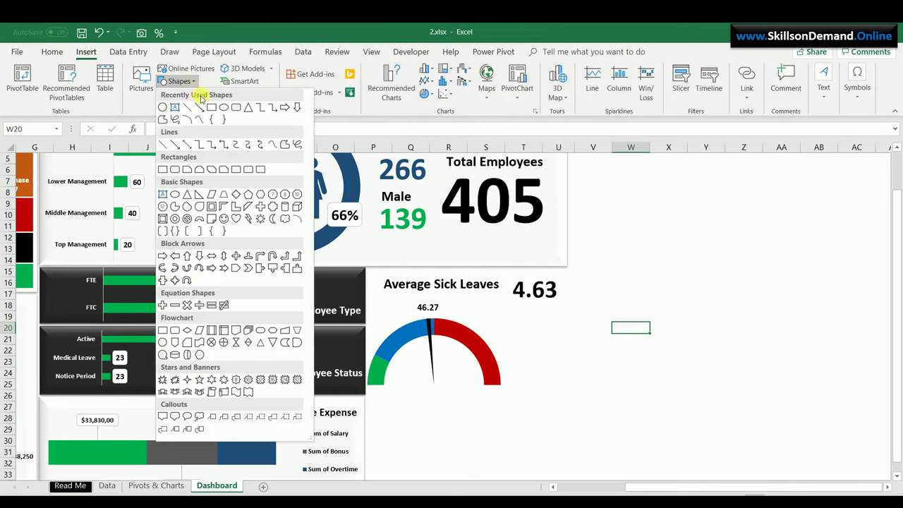
pyautogui.click(163, 109)
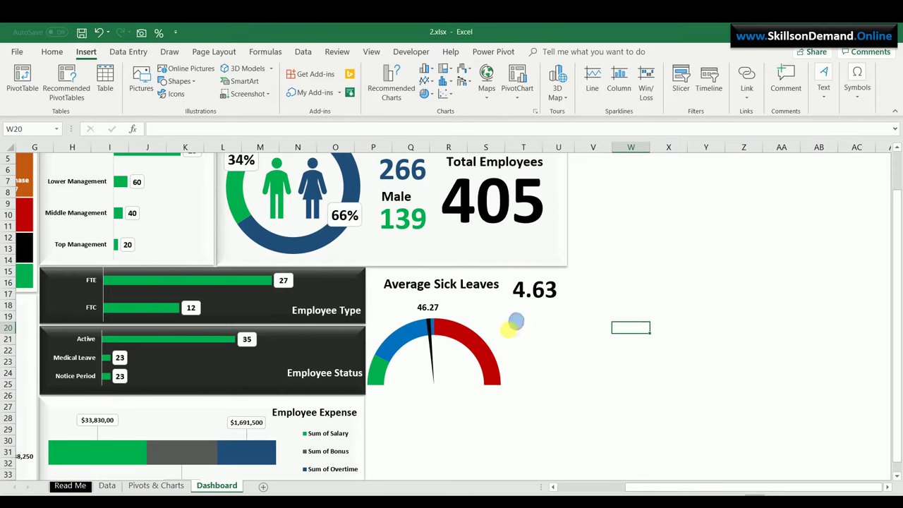
pyautogui.click(515, 322)
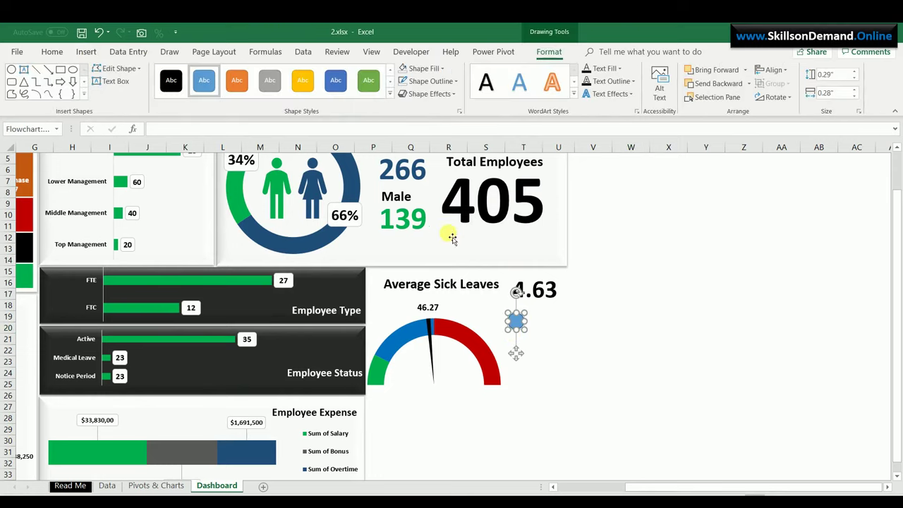
pyautogui.click(426, 94)
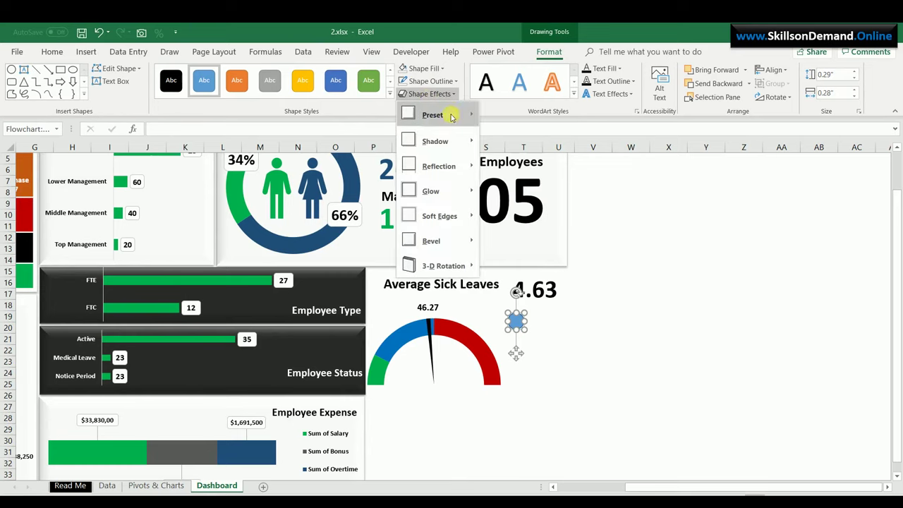
pyautogui.moveTo(452, 116)
pyautogui.click(529, 176)
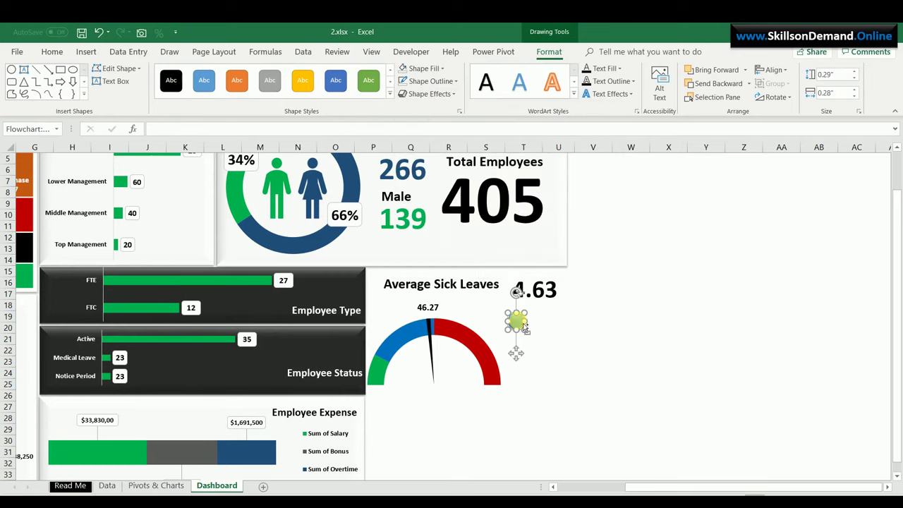
pyautogui.press('Escape')
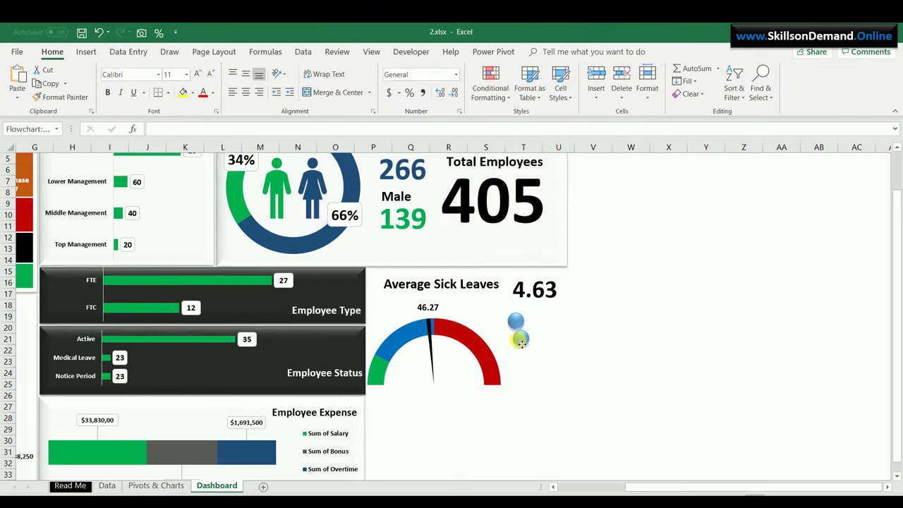
pyautogui.moveTo(517, 347); pyautogui.dragTo(522, 372)
pyautogui.click(648, 365)
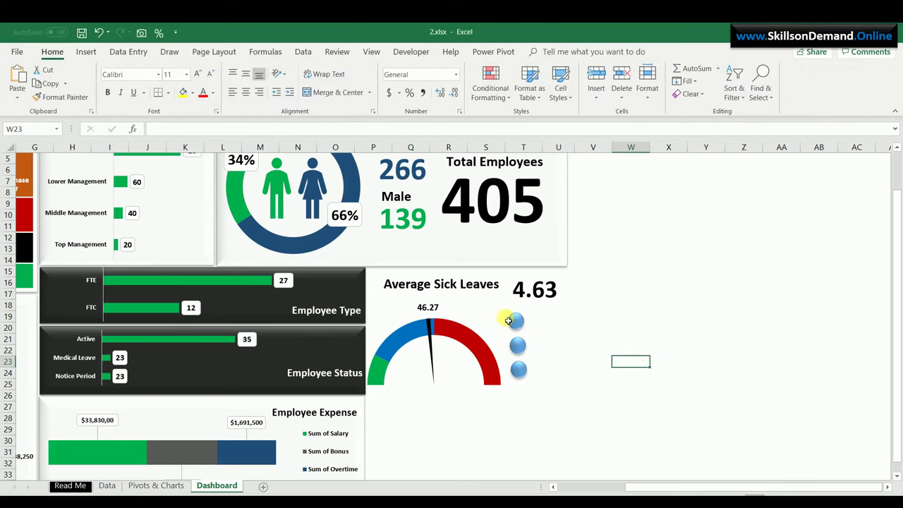
# Fill the three balls green, blue and red from top to bottom
pyautogui.click(516, 319)
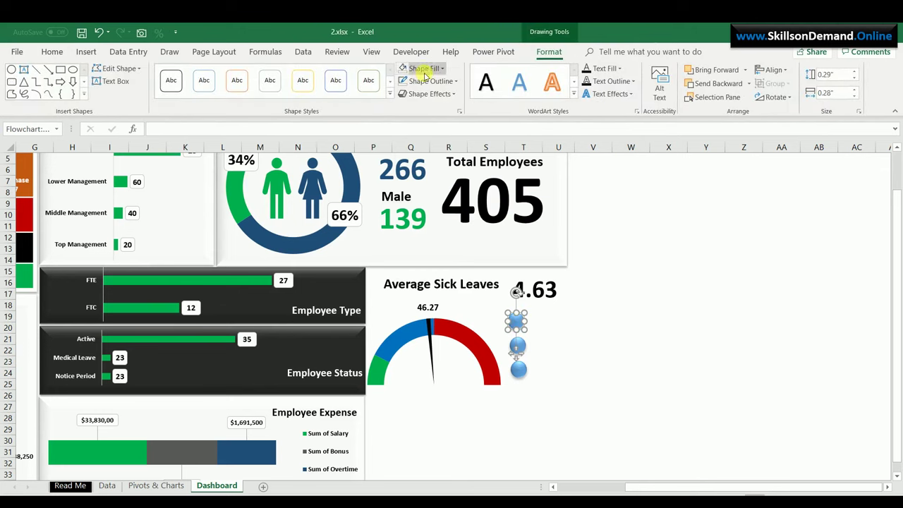
pyautogui.click(428, 69)
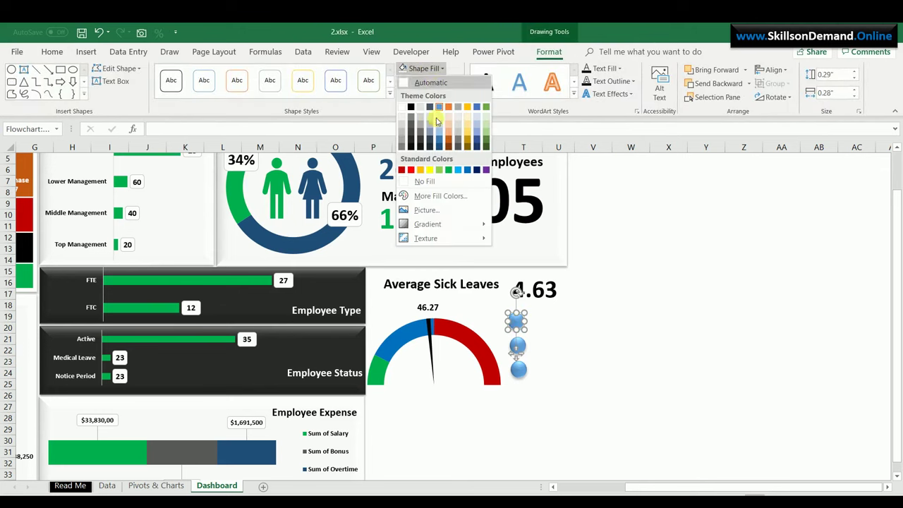
pyautogui.click(447, 171)
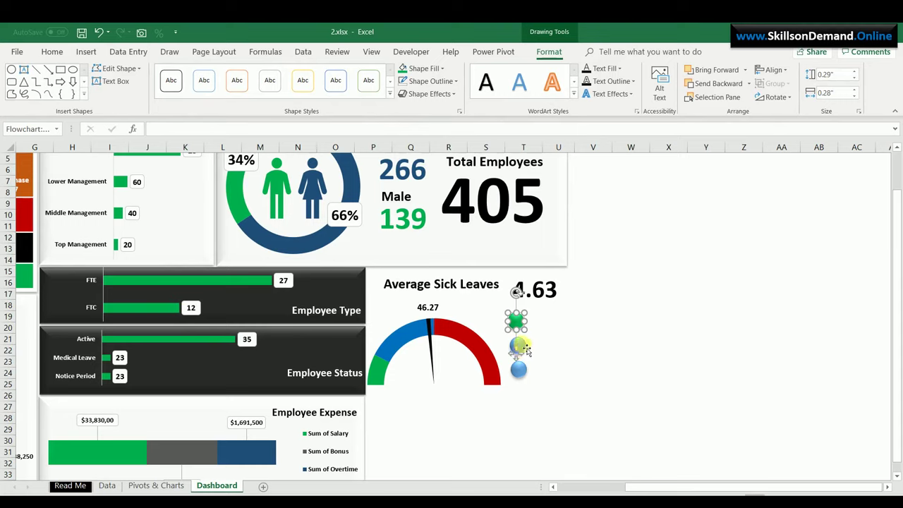
pyautogui.click(524, 346)
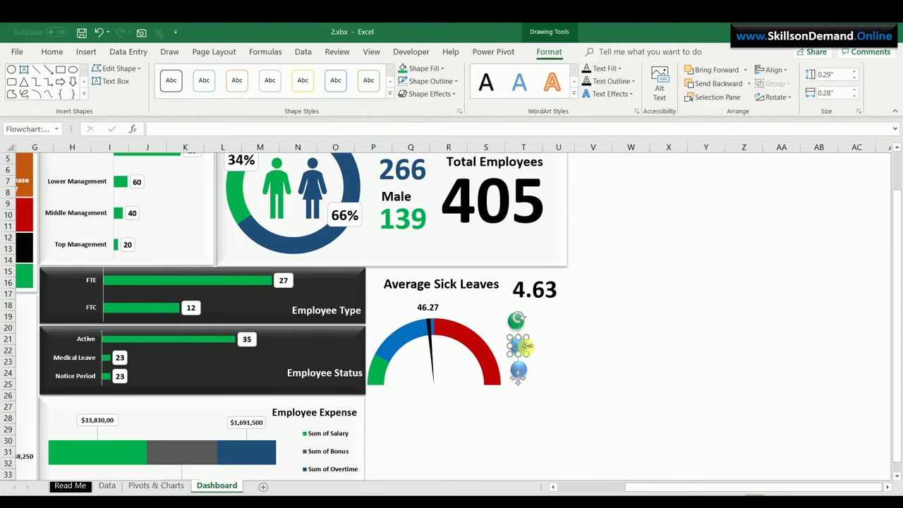
pyautogui.click(420, 68)
pyautogui.click(469, 171)
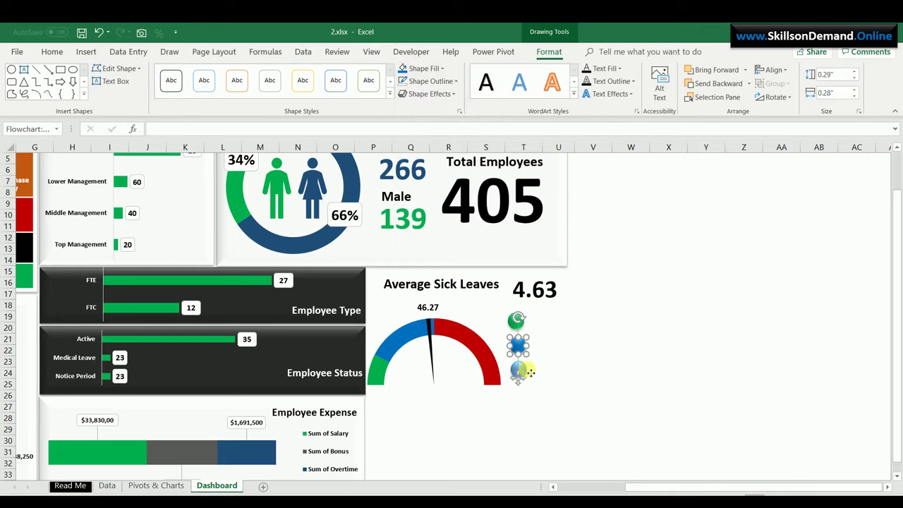
pyautogui.click(520, 370)
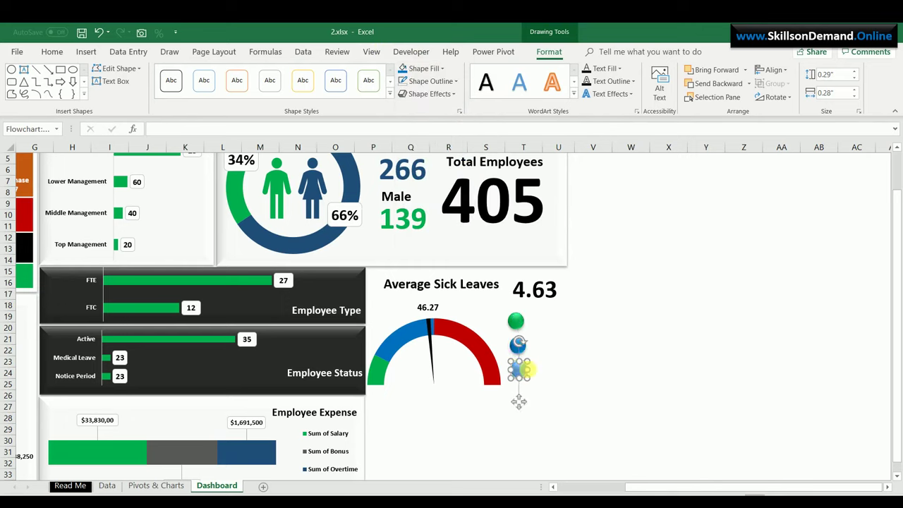
pyautogui.click(437, 69)
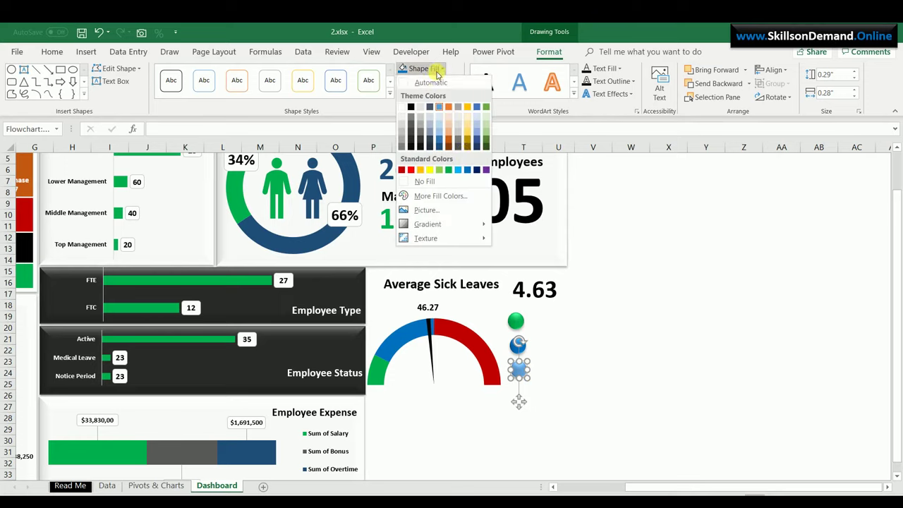
pyautogui.click(402, 169)
pyautogui.click(631, 329)
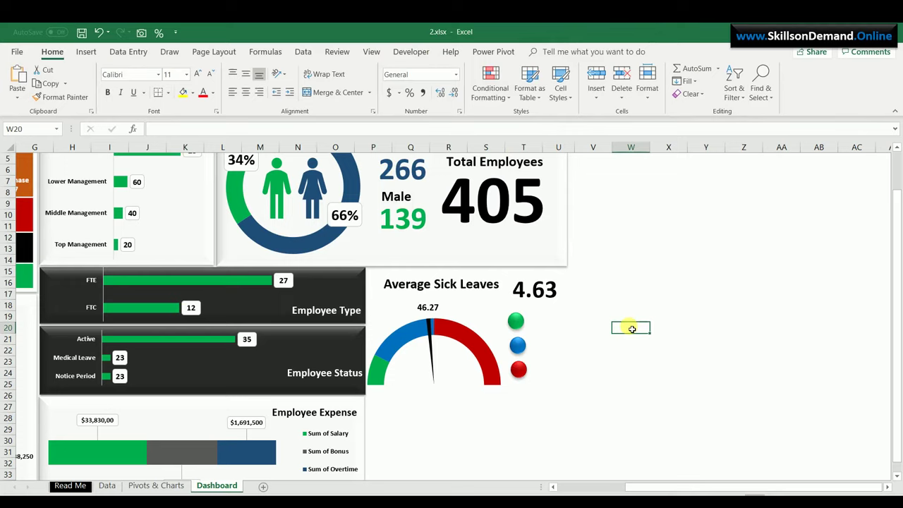
pyautogui.click(515, 321)
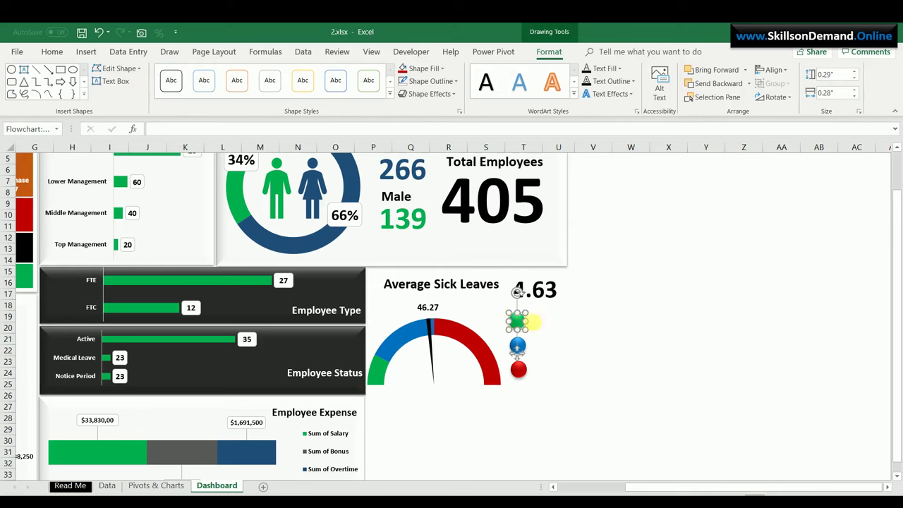
pyautogui.click(645, 343)
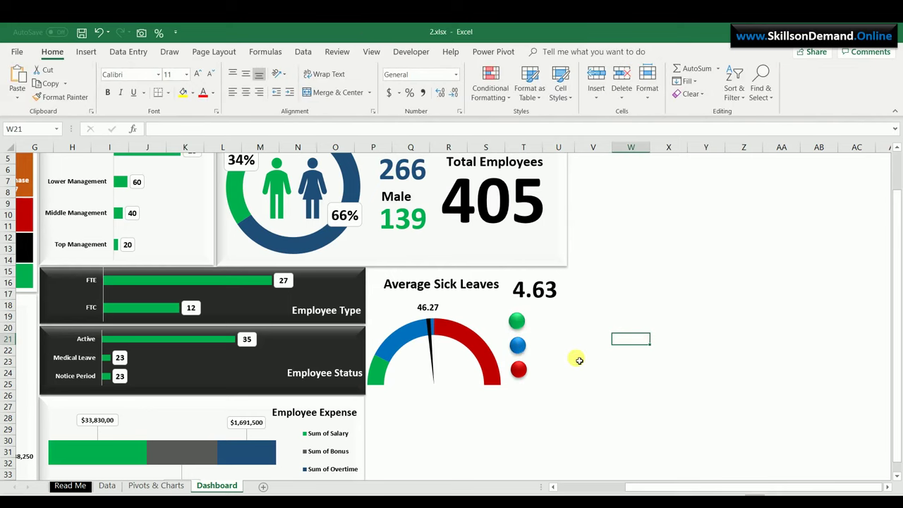
# Draw a rectangle beside the green ball and copy it beside the other balls
pyautogui.click(84, 53)
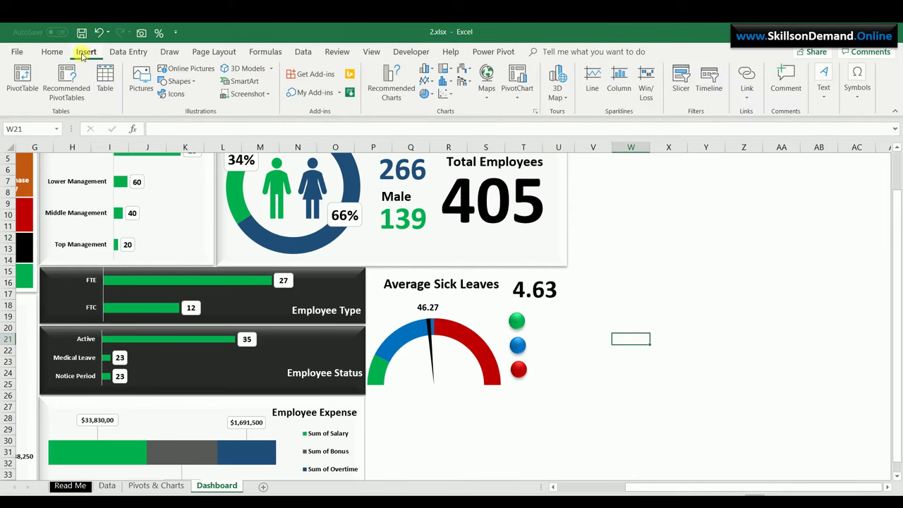
pyautogui.click(180, 82)
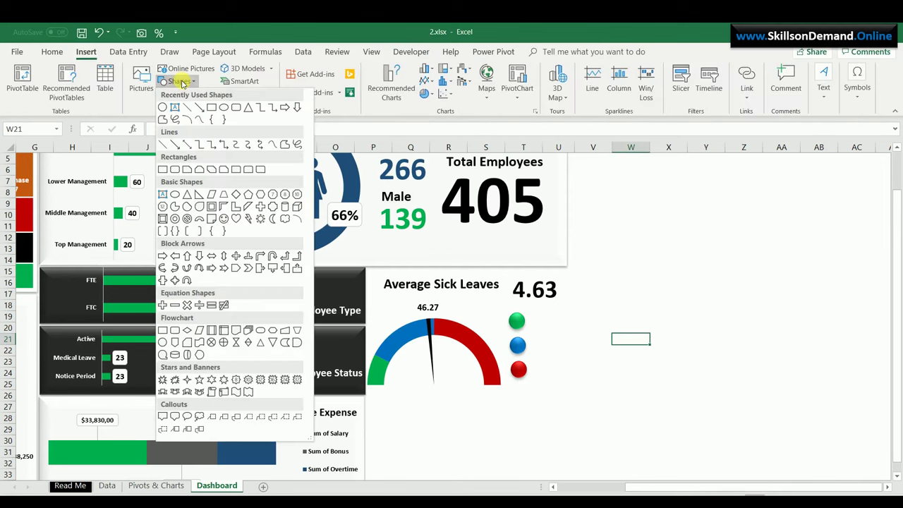
pyautogui.click(211, 111)
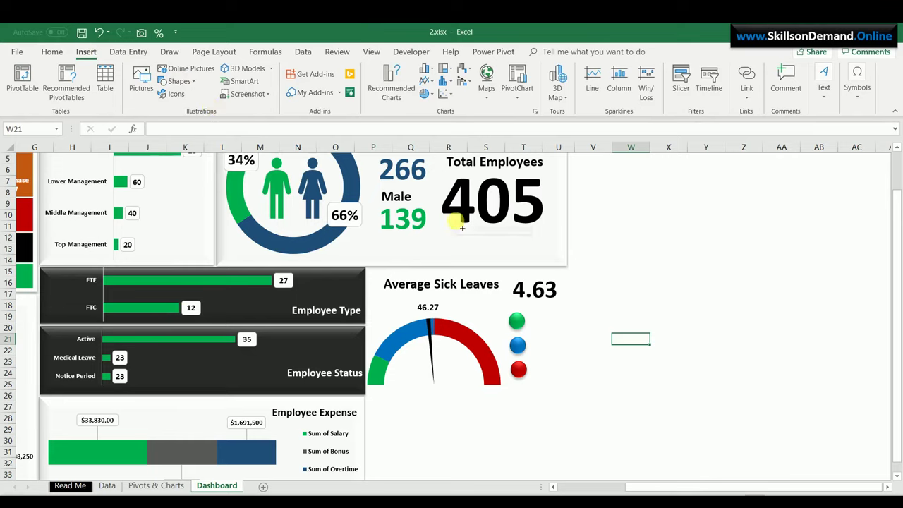
pyautogui.moveTo(533, 312); pyautogui.dragTo(571, 329)
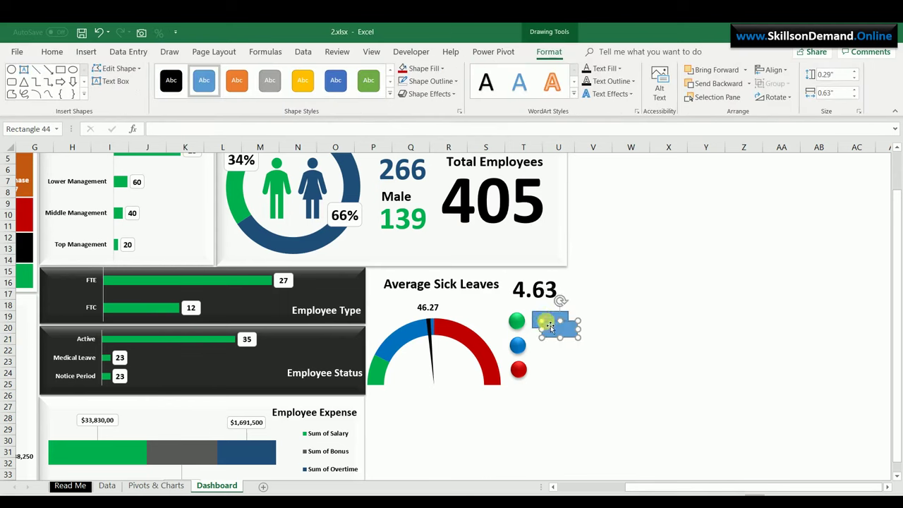
pyautogui.moveTo(540, 319); pyautogui.dragTo(546, 372)
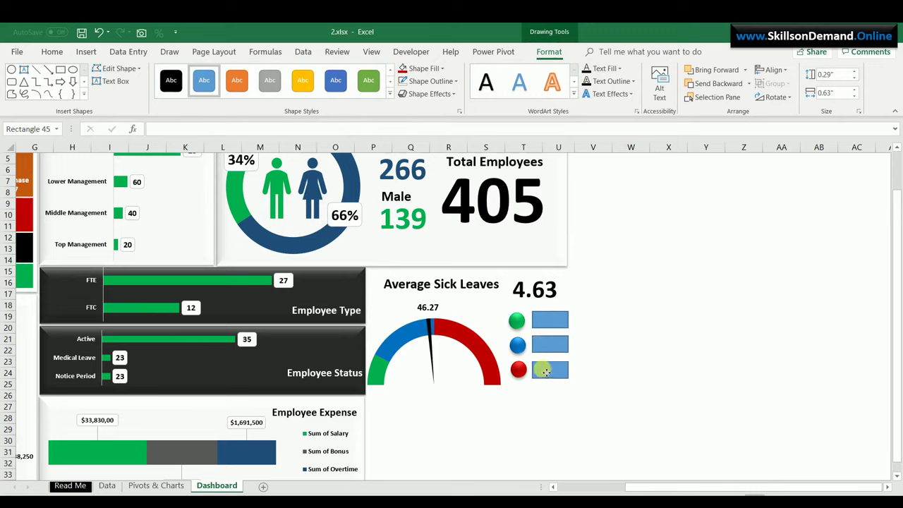
pyautogui.click(619, 350)
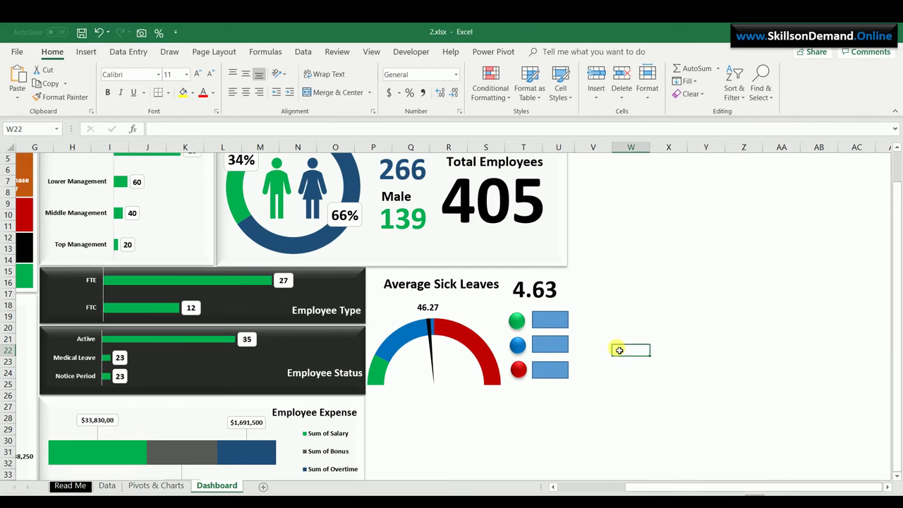
# Label the three rectangles Good, Ok and Bad
pyautogui.click(551, 324)
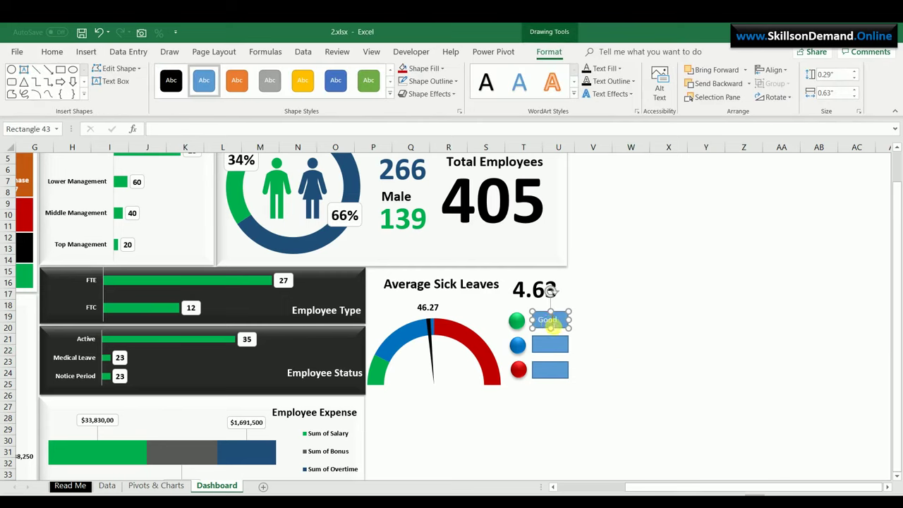
pyautogui.click(549, 346)
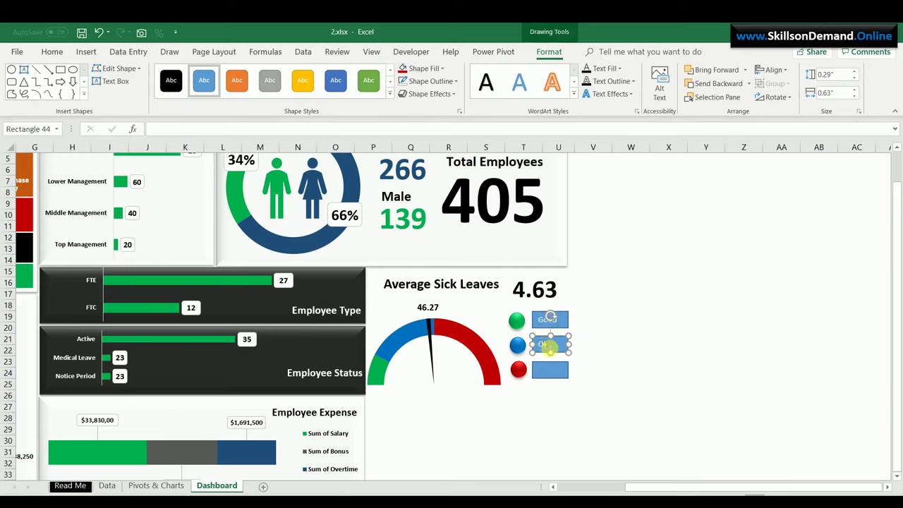
pyautogui.click(550, 374)
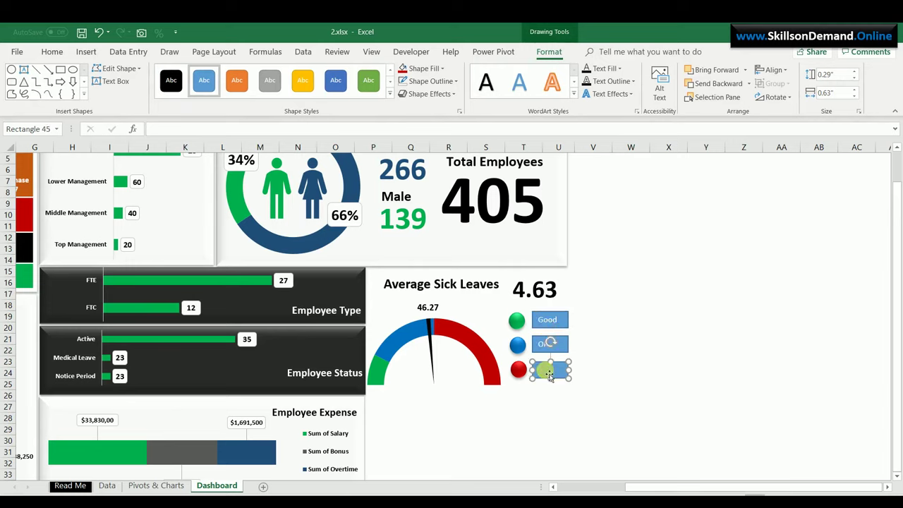
pyautogui.click(609, 366)
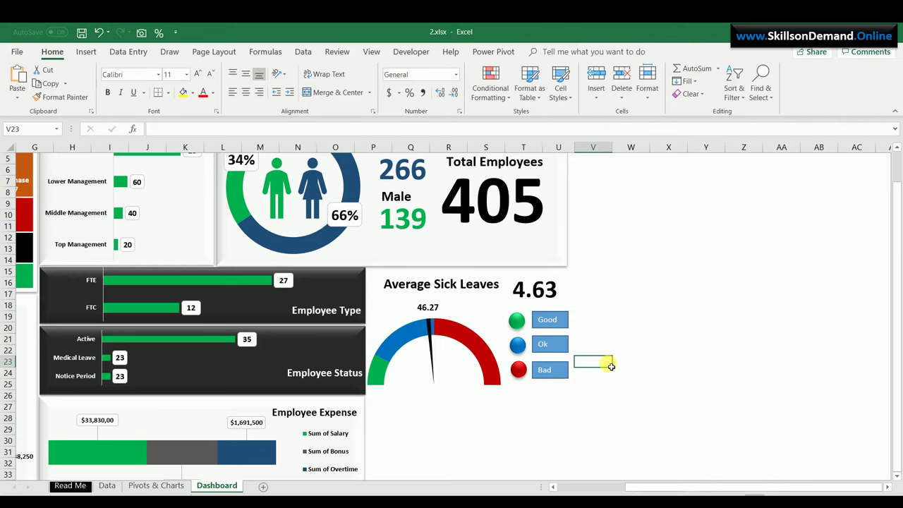
# Remove the outline and fill from the Good, Ok and Bad boxes
pyautogui.click(565, 320)
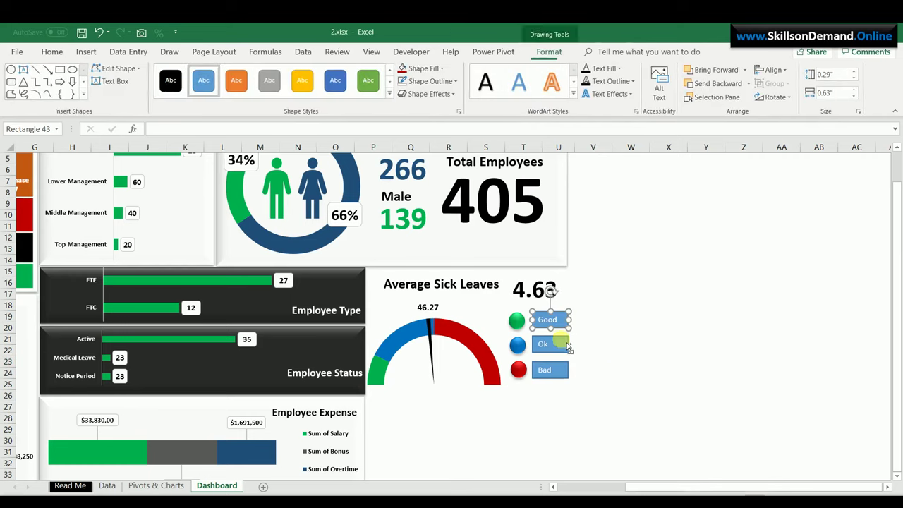
pyautogui.keyDown('shift'); pyautogui.click(565, 345); pyautogui.keyUp('shift')
pyautogui.keyDown('shift'); pyautogui.click(561, 370); pyautogui.keyUp('shift')
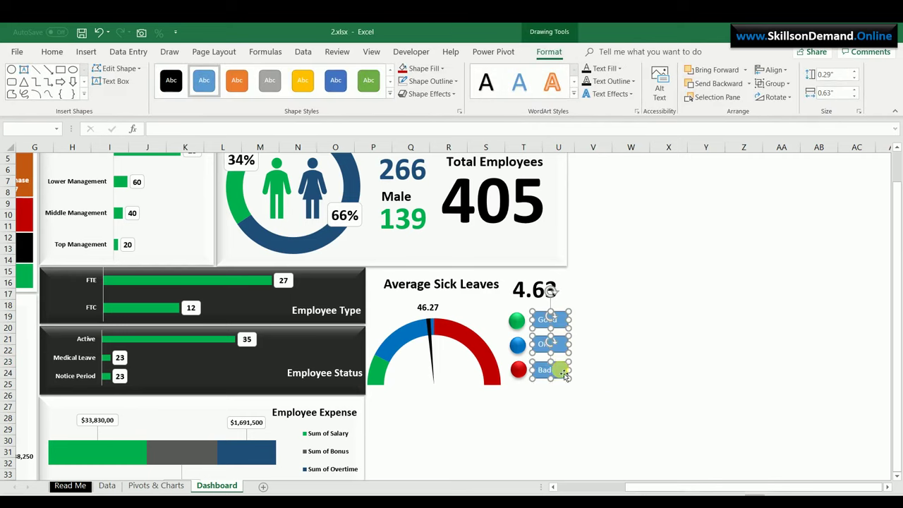
pyautogui.click(449, 92)
pyautogui.click(445, 81)
pyautogui.click(441, 81)
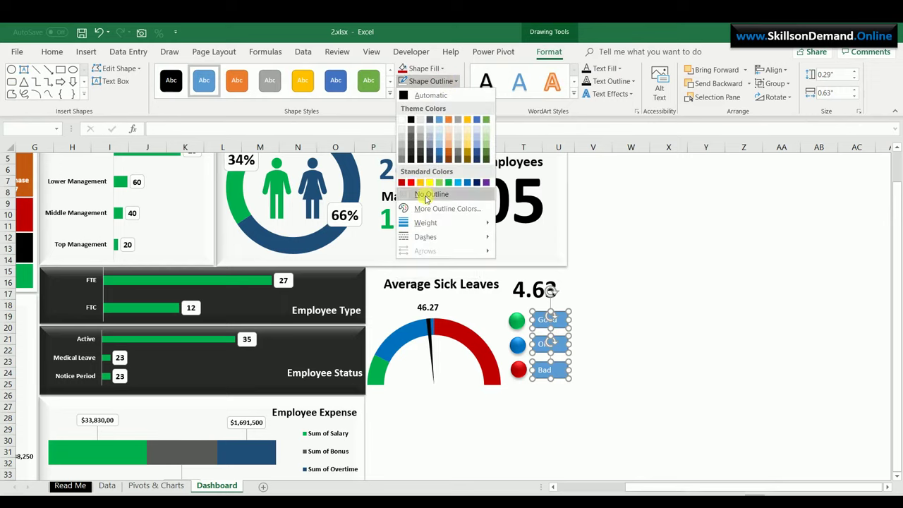
pyautogui.click(427, 195)
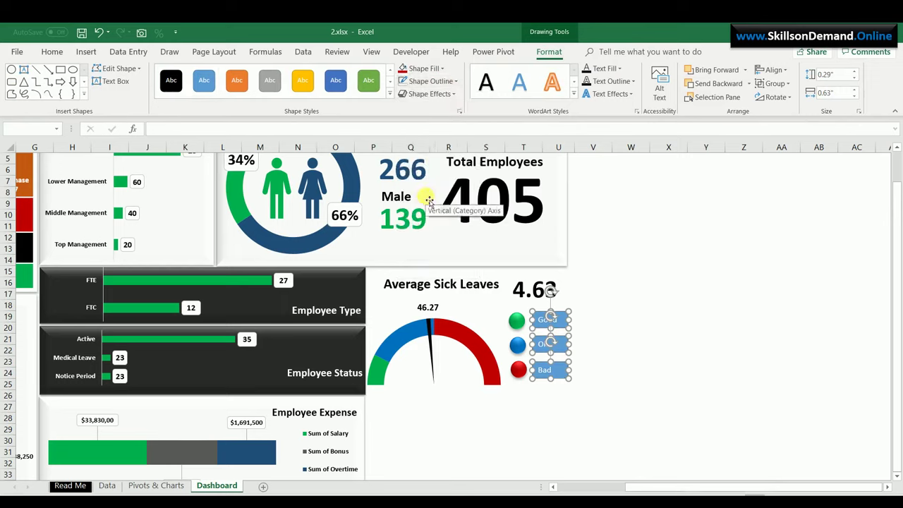
pyautogui.click(425, 68)
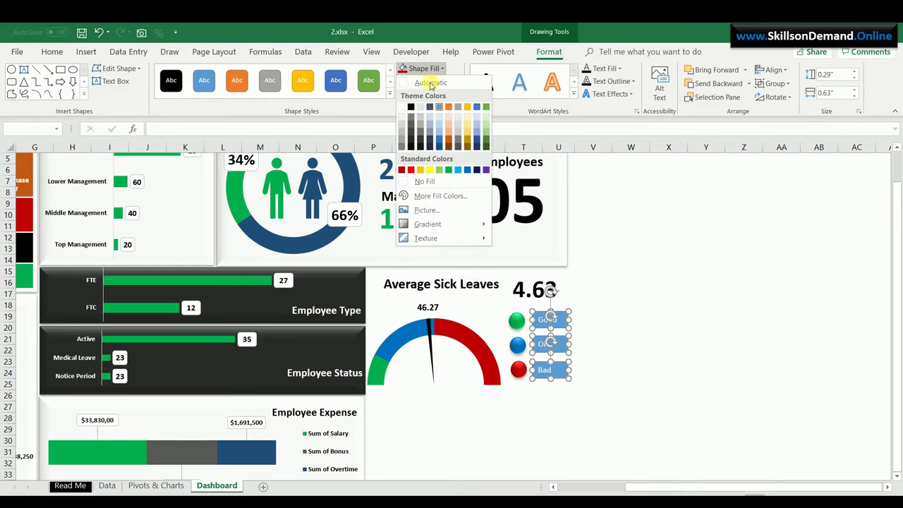
pyautogui.click(421, 182)
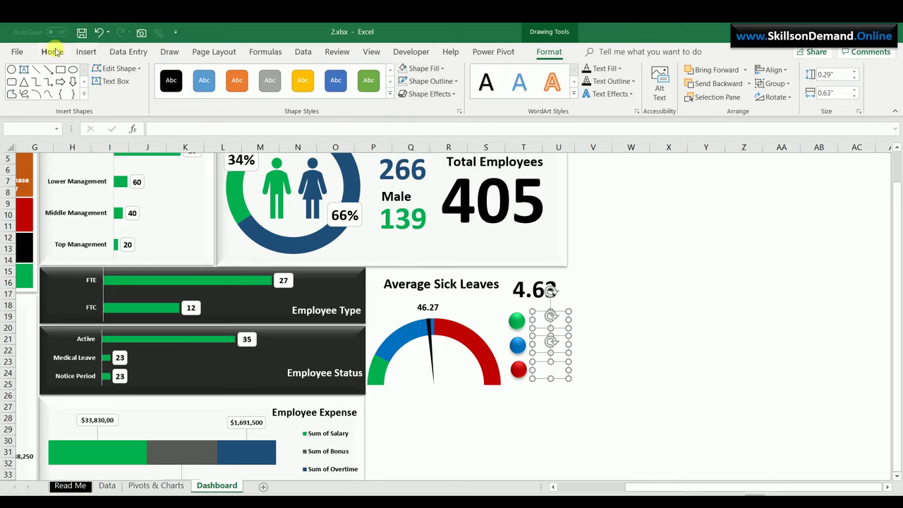
# Make the Good, Ok and Bad label text black, bold and 14 pt
pyautogui.click(52, 51)
pyautogui.click(203, 92)
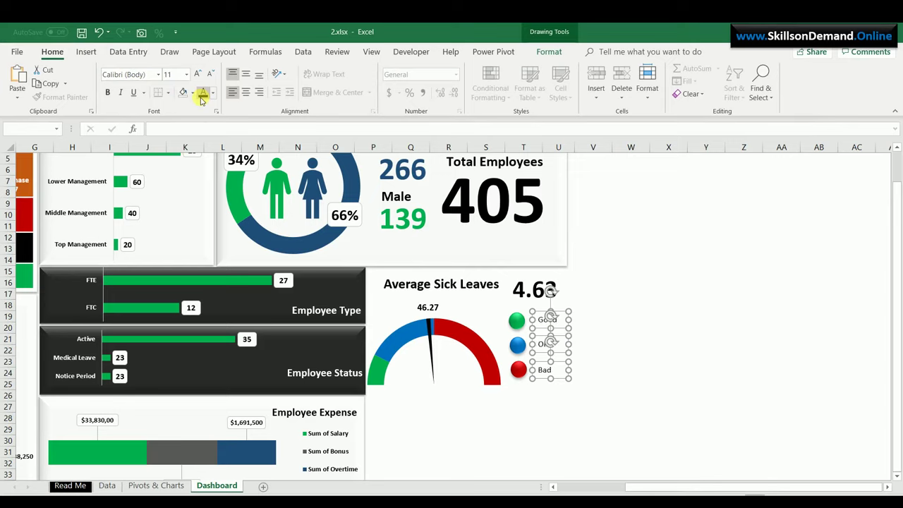
pyautogui.click(108, 93)
pyautogui.click(107, 92)
pyautogui.click(107, 93)
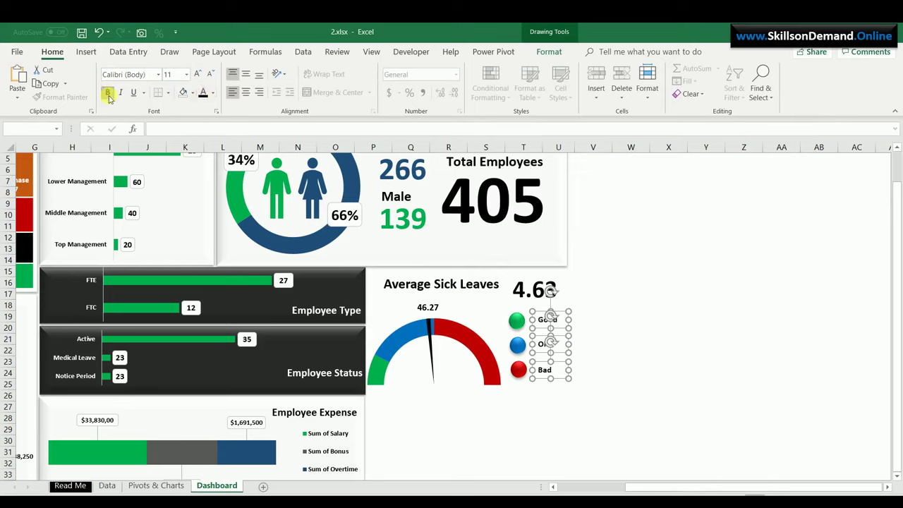
pyautogui.click(198, 74)
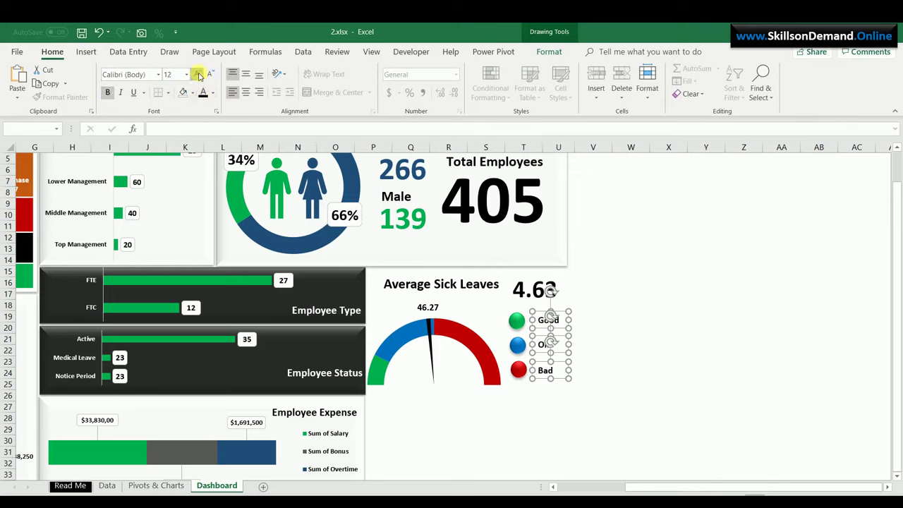
pyautogui.click(199, 76)
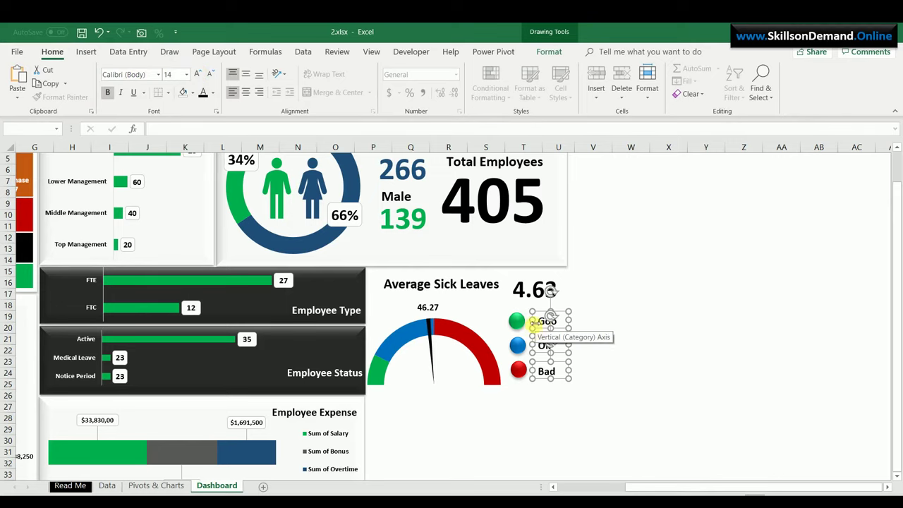
pyautogui.click(631, 350)
pyautogui.scroll(-1, 796, 406)
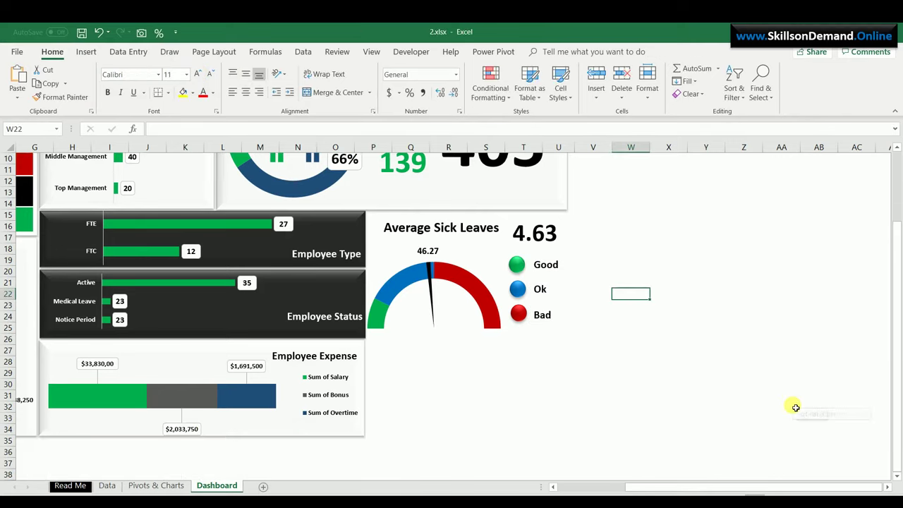
# Draw a rectangle of about 3.97" by 3.45" from the gauge's top-left corner past its legend
pyautogui.click(782, 407)
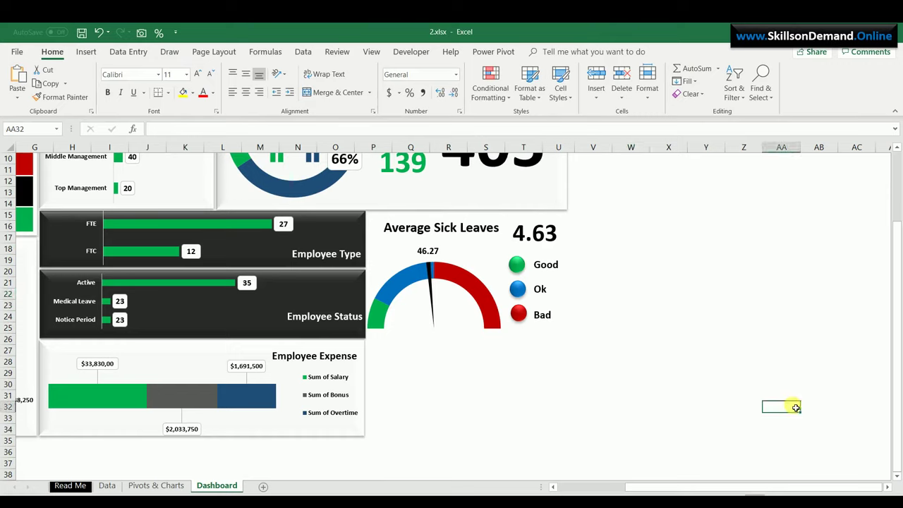
pyautogui.click(87, 53)
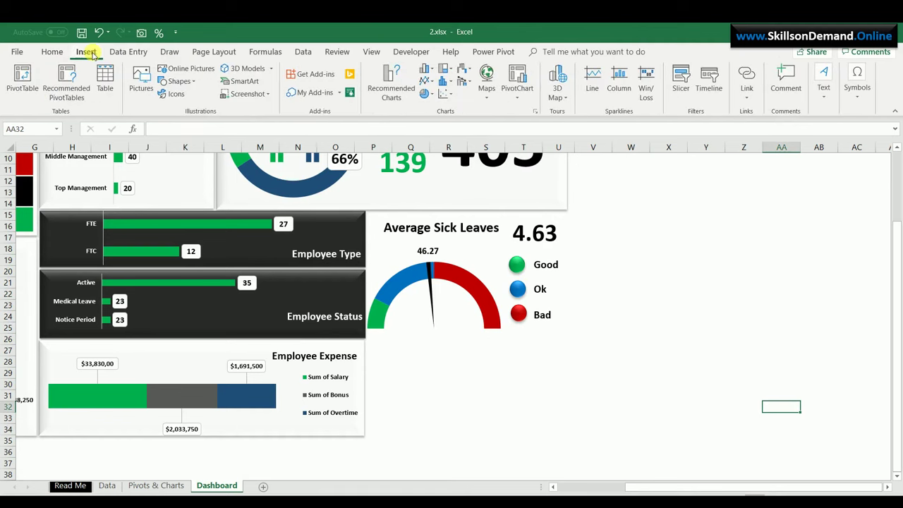
pyautogui.click(178, 81)
pyautogui.click(199, 107)
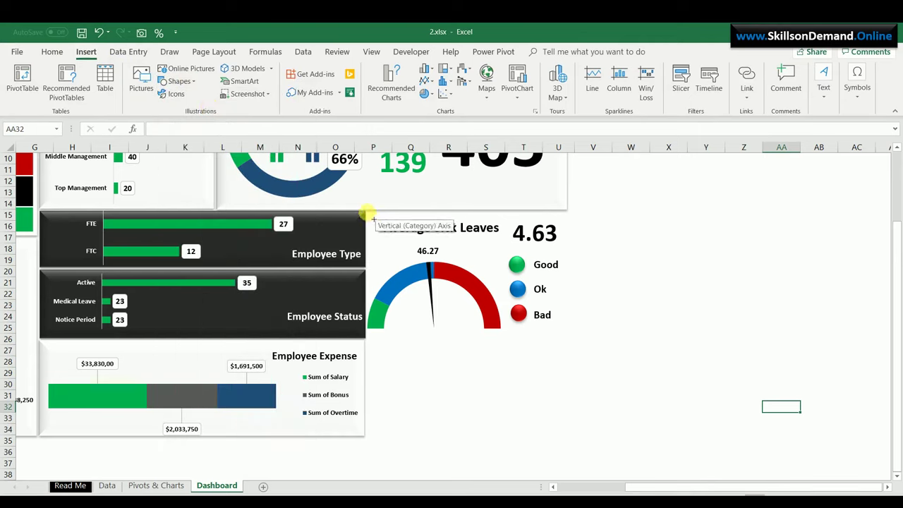
pyautogui.moveTo(366, 212)
pyautogui.mouseDown()
pyautogui.moveTo(513, 345)
pyautogui.moveTo(531, 422)
pyautogui.moveTo(483, 381)
pyautogui.moveTo(546, 438)
pyautogui.moveTo(509, 430)
pyautogui.moveTo(562, 436)
pyautogui.mouseUp()
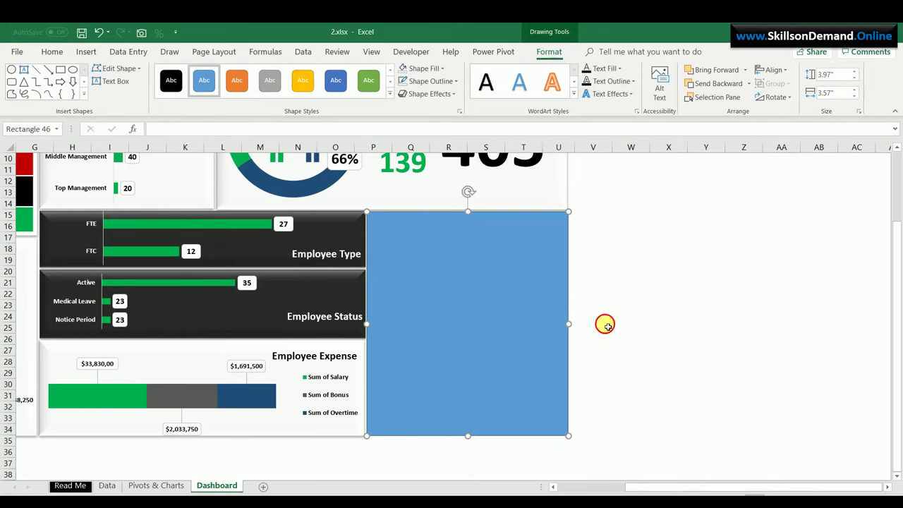
# Give the rectangle a preset bevel effect and remove its outline
pyautogui.click(607, 327)
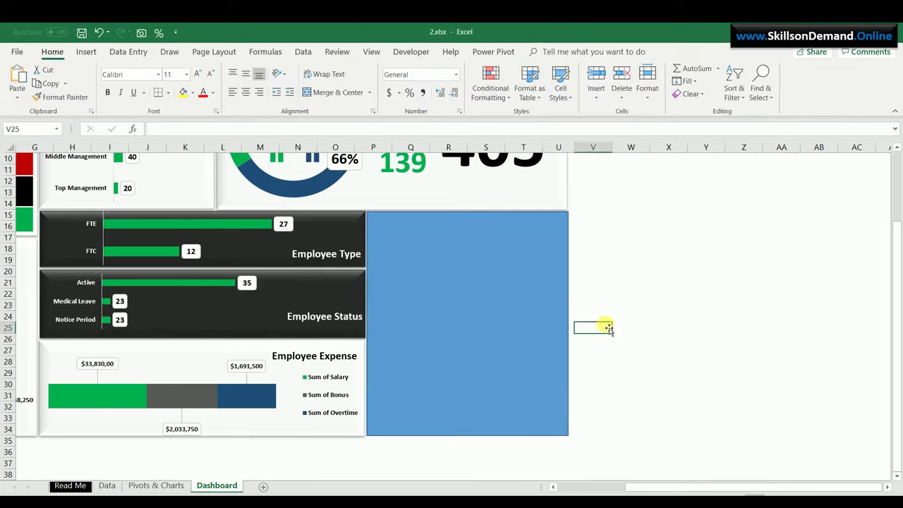
pyautogui.click(478, 308)
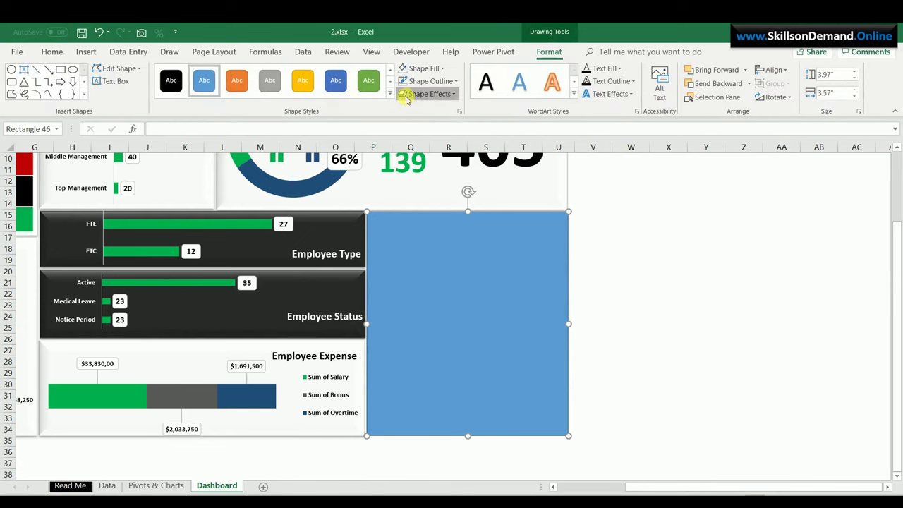
pyautogui.click(407, 97)
pyautogui.moveTo(431, 114)
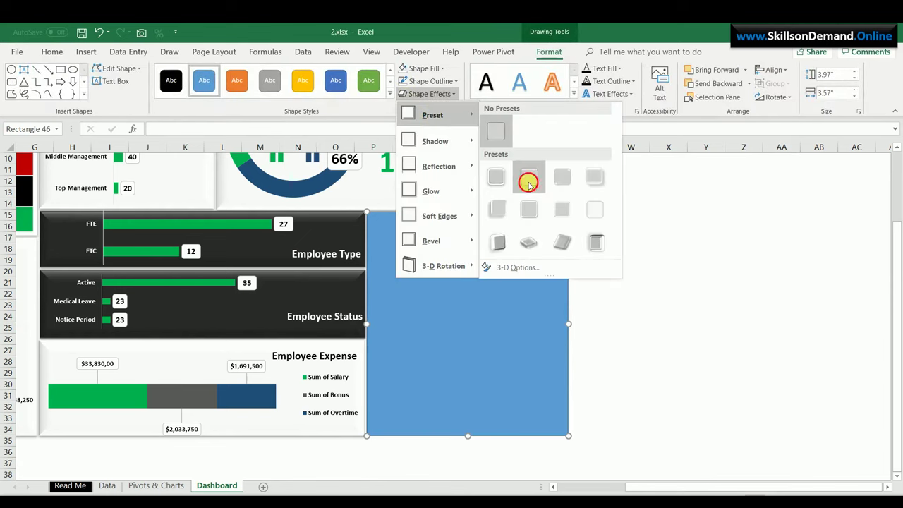
pyautogui.click(528, 182)
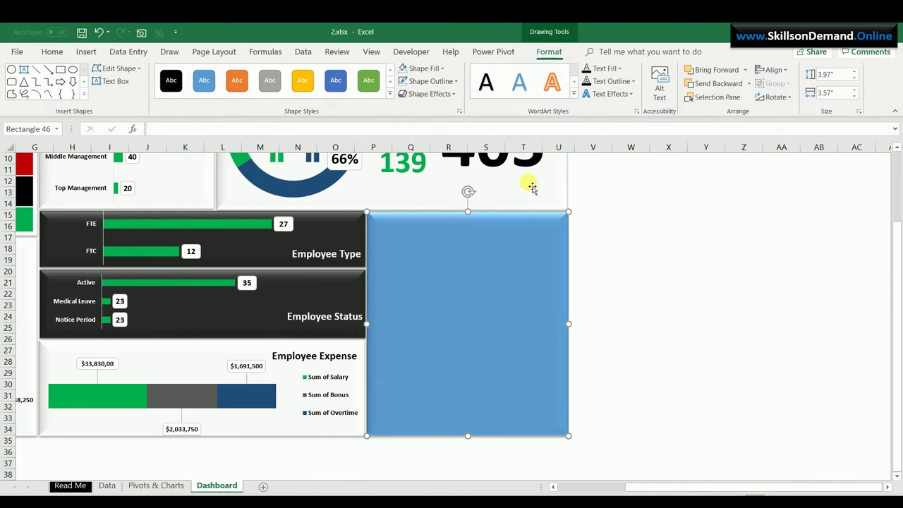
pyautogui.click(430, 81)
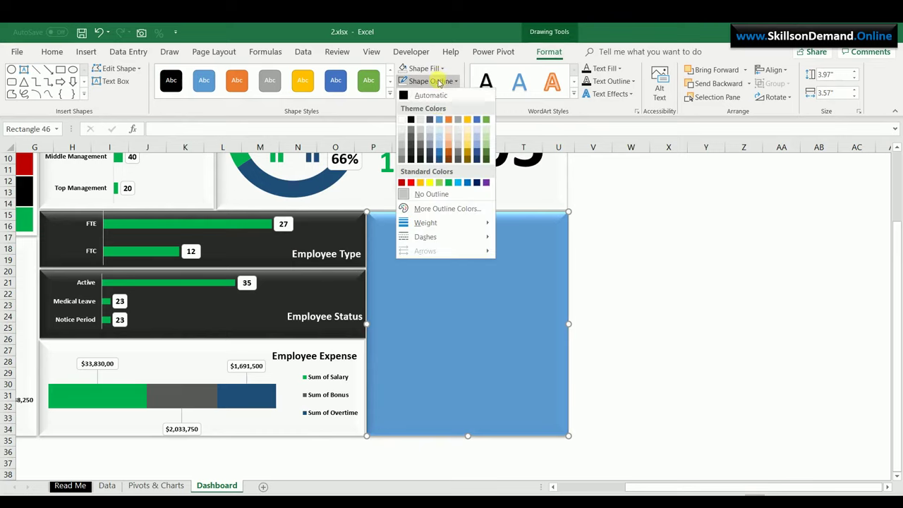
pyautogui.click(432, 195)
# Fill the rectangle white and send it behind the Average Sick Leaves gauge
pyautogui.rightClick(471, 291)
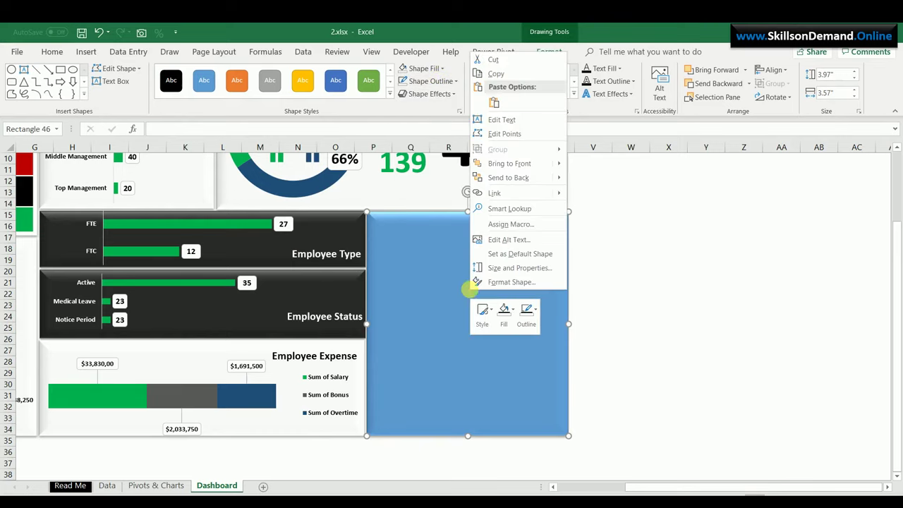
pyautogui.click(444, 252)
pyautogui.click(433, 79)
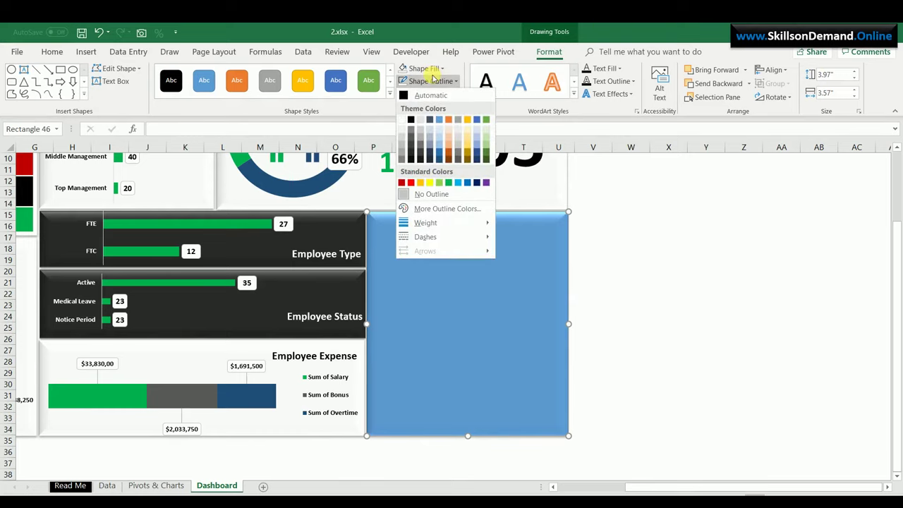
pyautogui.click(433, 71)
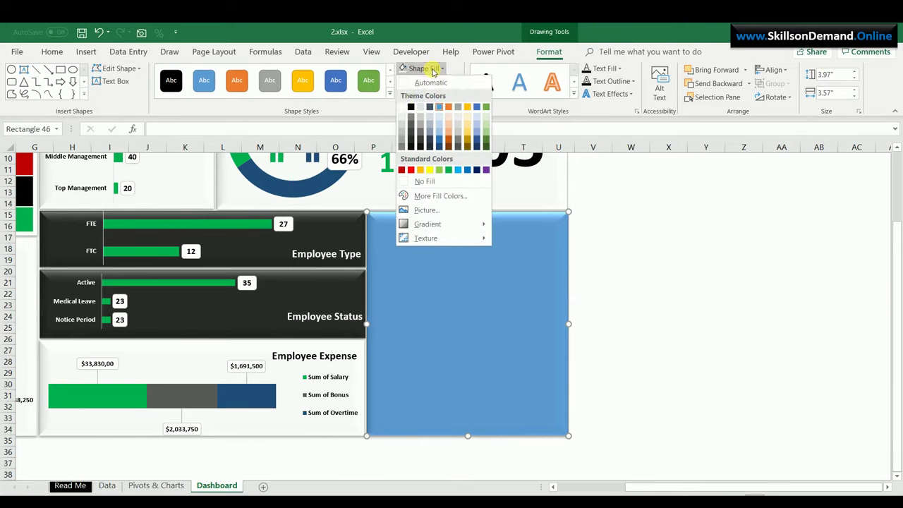
pyautogui.click(402, 107)
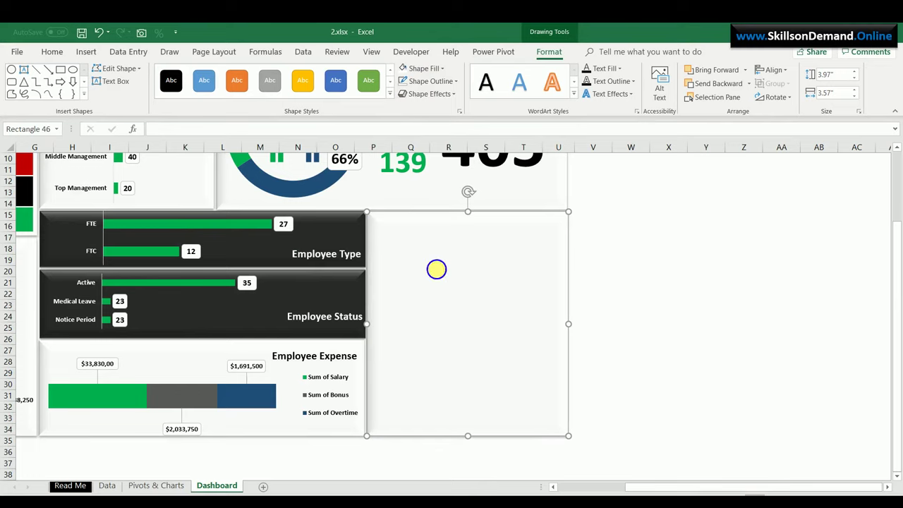
pyautogui.rightClick(439, 273)
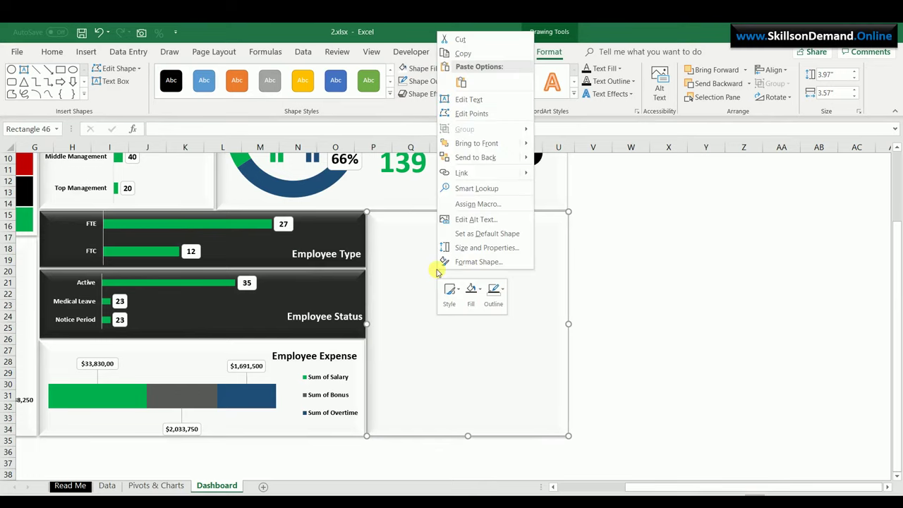
pyautogui.click(475, 157)
pyautogui.click(636, 329)
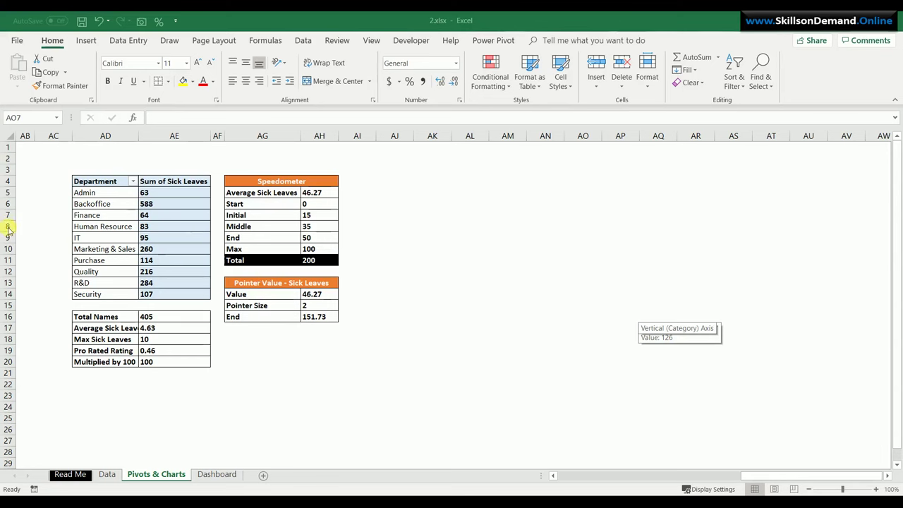
# Copy the sick leaves pivot in AD4:AE14 and paste it at AJ4
pyautogui.moveTo(131, 181); pyautogui.dragTo(195, 293)
pyautogui.hotkey('ctrl', 'c')
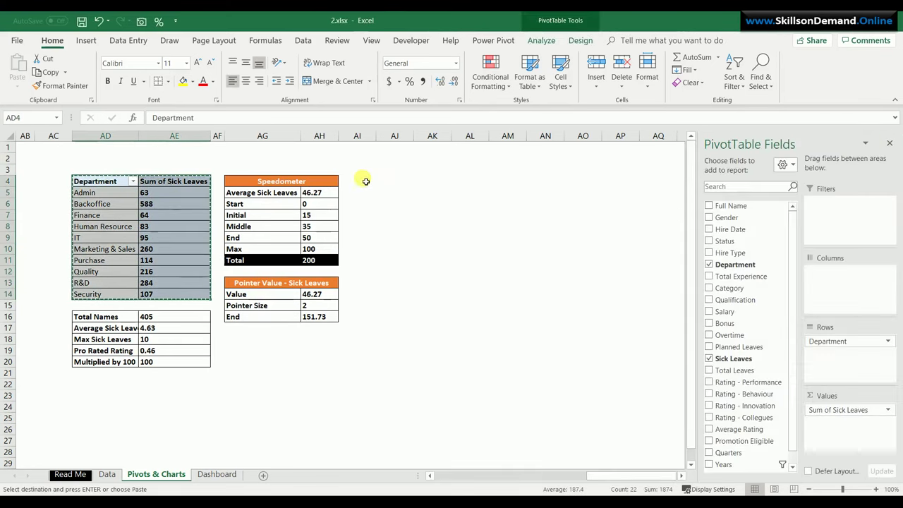
pyautogui.click(401, 182)
pyautogui.hotkey('ctrl', 'v')
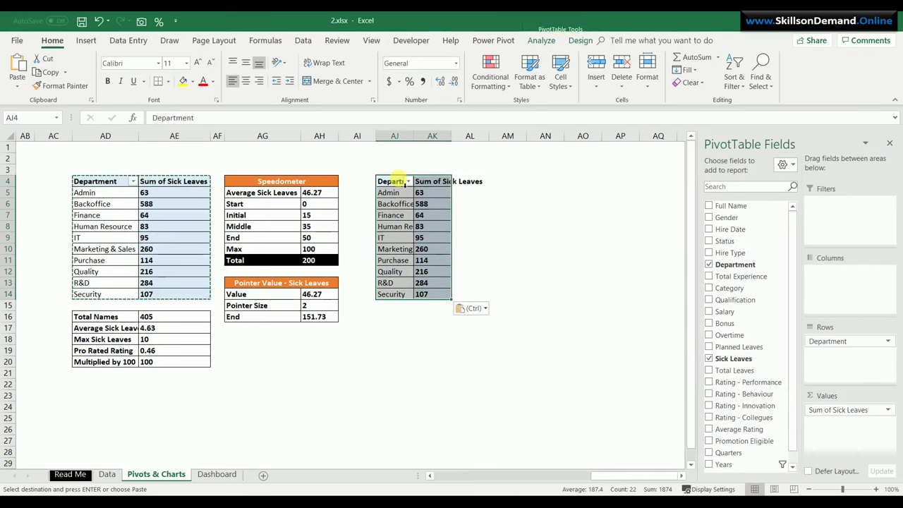
pyautogui.moveTo(435, 210)
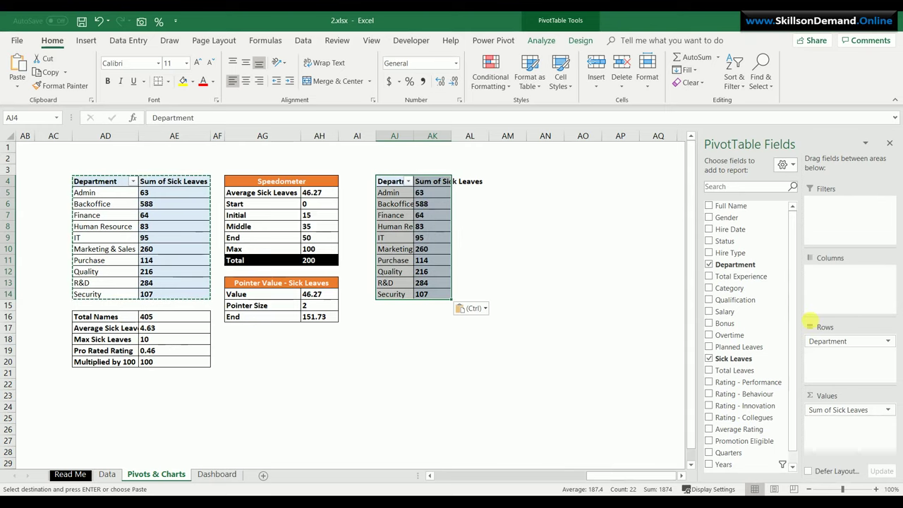
# Rebuild the copied pivot with Department as rows and Sum of Average Rating as values
pyautogui.moveTo(828, 341); pyautogui.dragTo(776, 375)
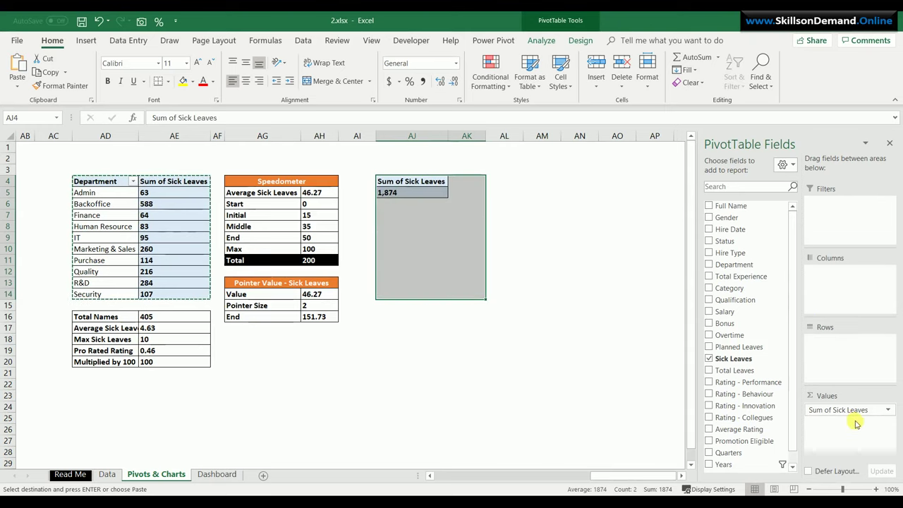
pyautogui.moveTo(856, 414); pyautogui.dragTo(761, 419)
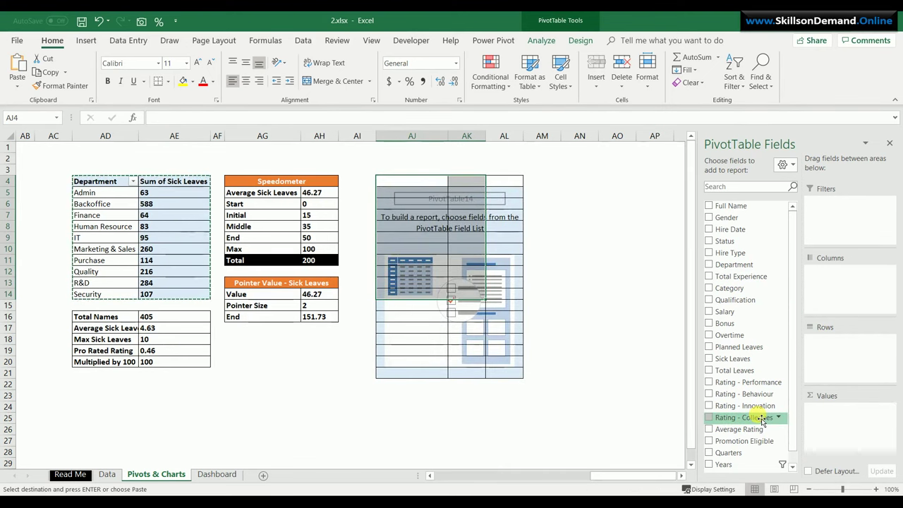
pyautogui.moveTo(732, 265); pyautogui.dragTo(844, 355)
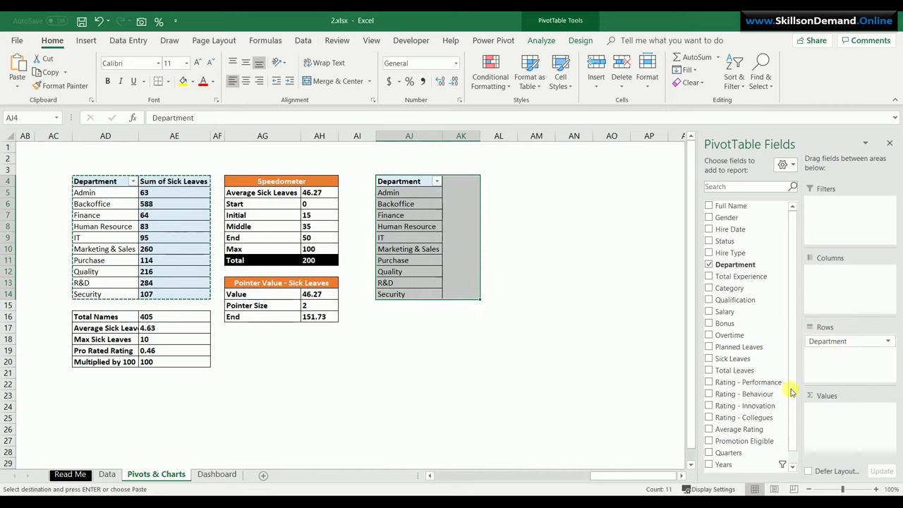
pyautogui.moveTo(753, 429); pyautogui.dragTo(892, 424)
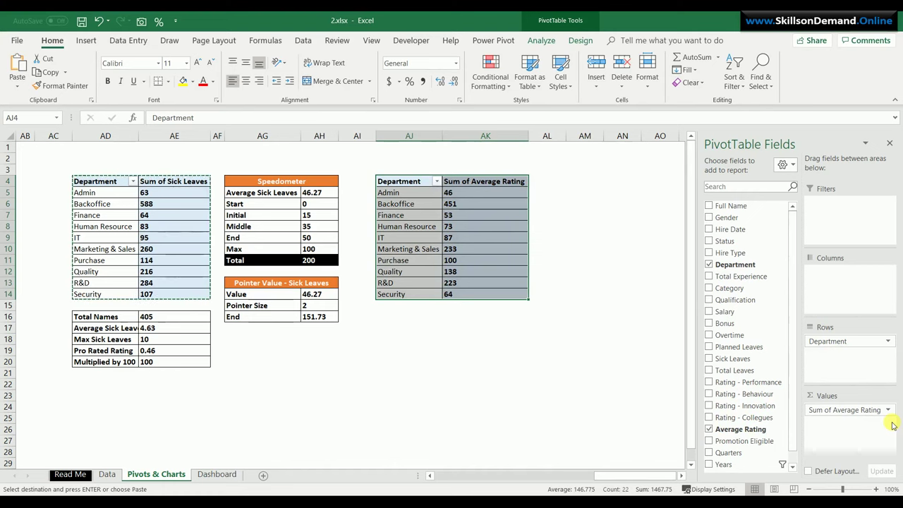
pyautogui.hotkey('alt', 'F1')
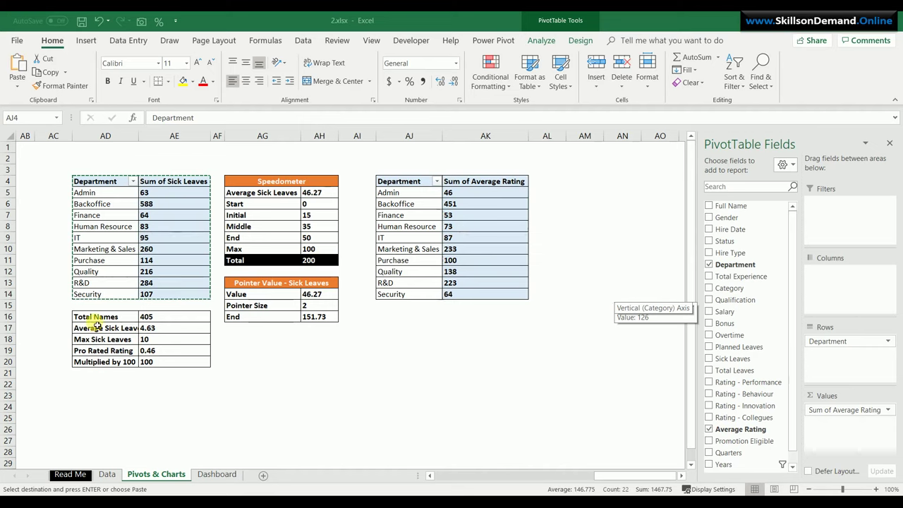
# Copy the summary block AD16:AE20 to AJ16, below the Average Rating pivot
pyautogui.moveTo(95, 319); pyautogui.dragTo(175, 361)
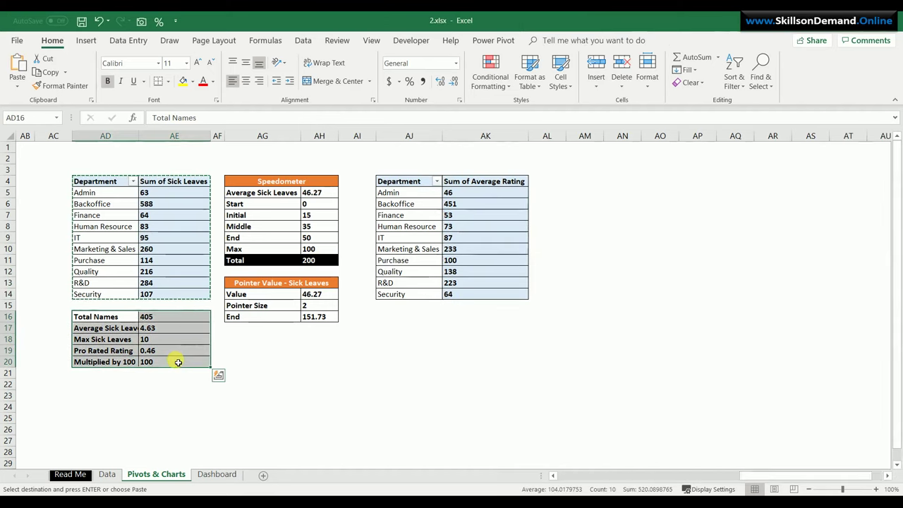
pyautogui.hotkey('ctrl', 'c')
pyautogui.click(399, 320)
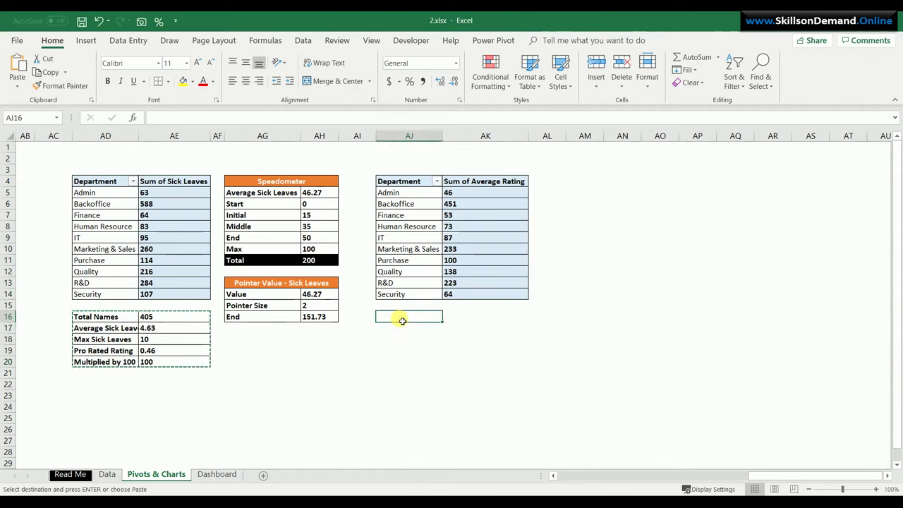
pyautogui.hotkey('ctrl', 'v')
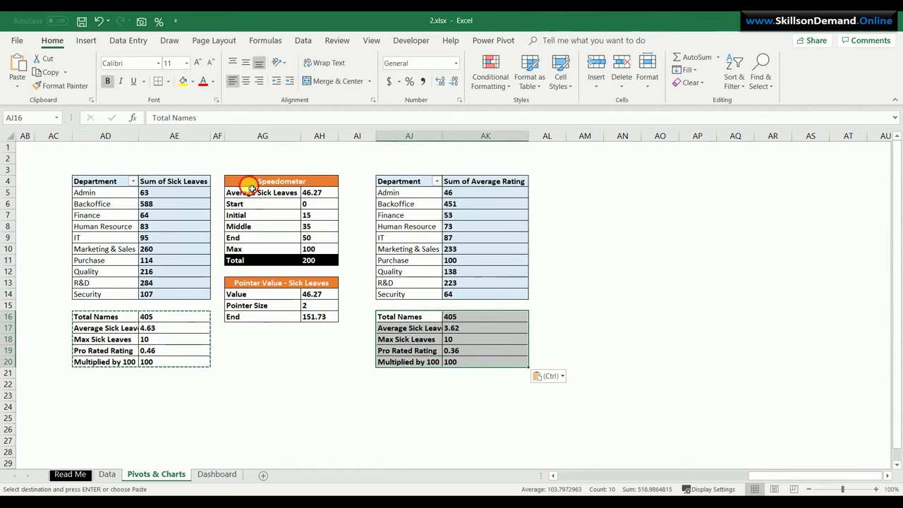
# Copy the Speedometer and Pointer Value tables AG4:AH16 to AM4 and widen the columns
pyautogui.moveTo(251, 185); pyautogui.dragTo(265, 315)
pyautogui.hotkey('ctrl', 'c')
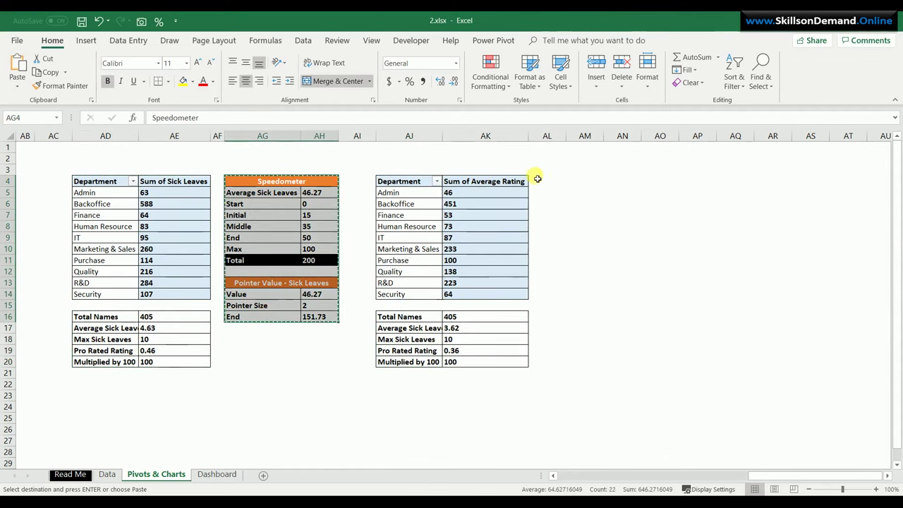
pyautogui.click(583, 181)
pyautogui.hotkey('ctrl', 'v')
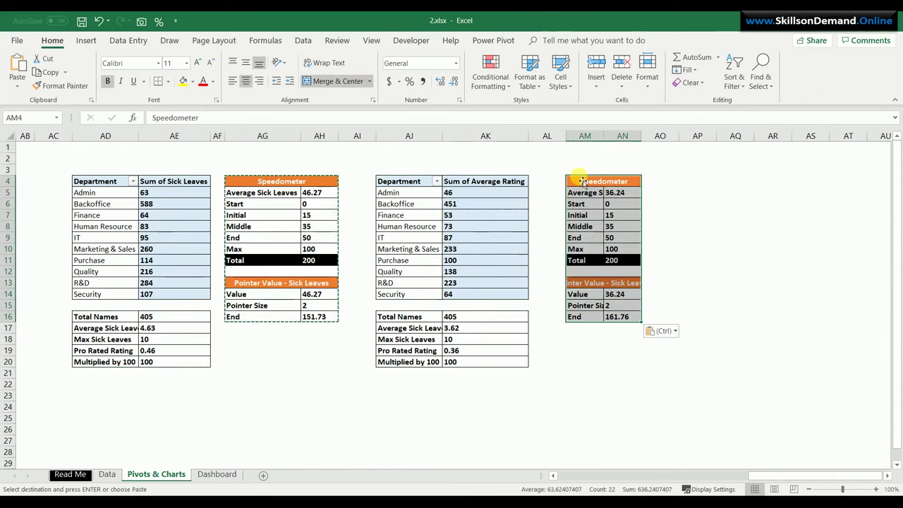
pyautogui.moveTo(633, 141); pyautogui.dragTo(671, 137)
pyautogui.click(638, 354)
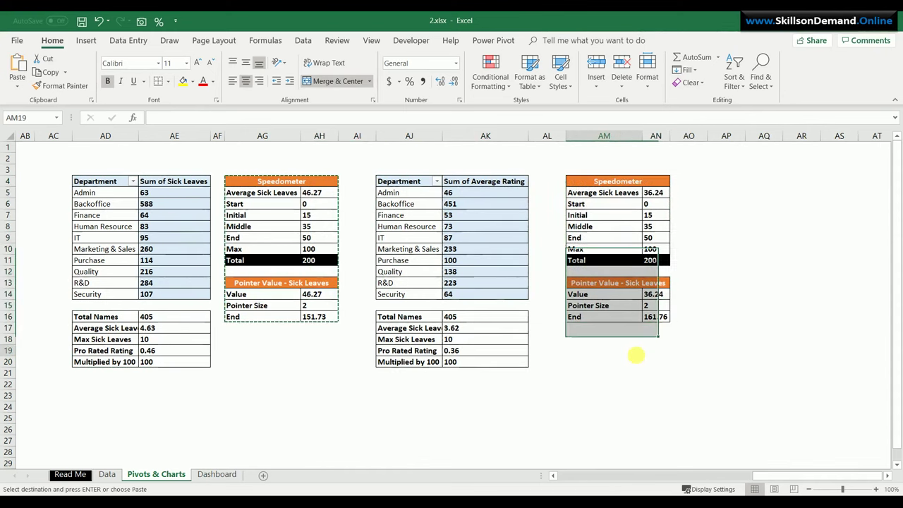
pyautogui.click(668, 376)
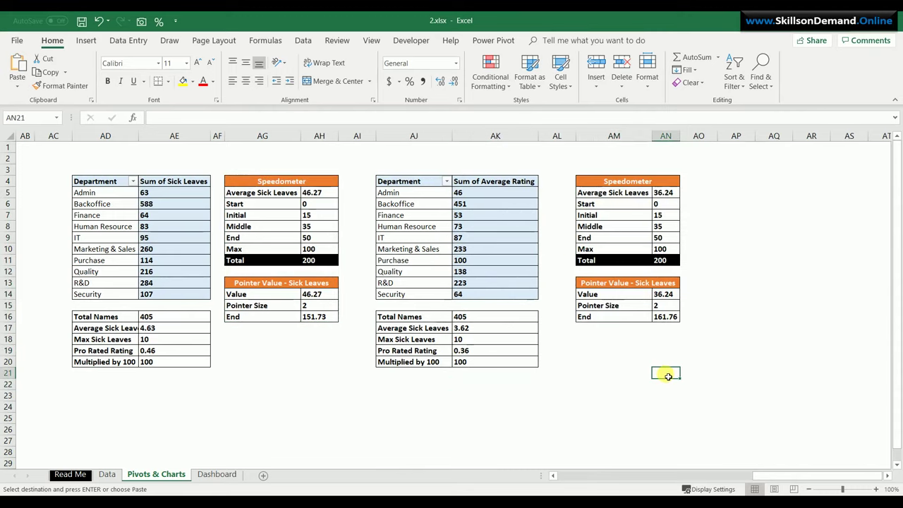
pyautogui.click(404, 328)
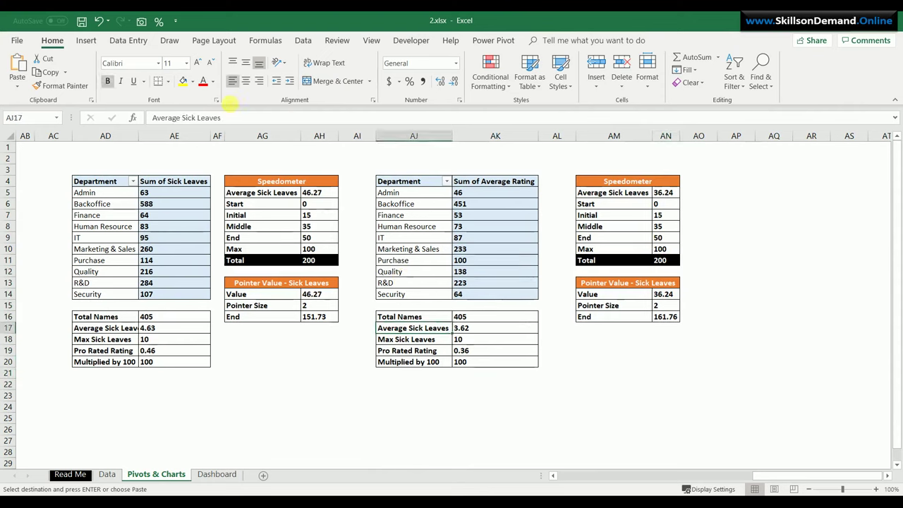
# Relabel the copied summary rows as Average Employee Rating and Max Employee Rating
pyautogui.moveTo(182, 118); pyautogui.dragTo(221, 118)
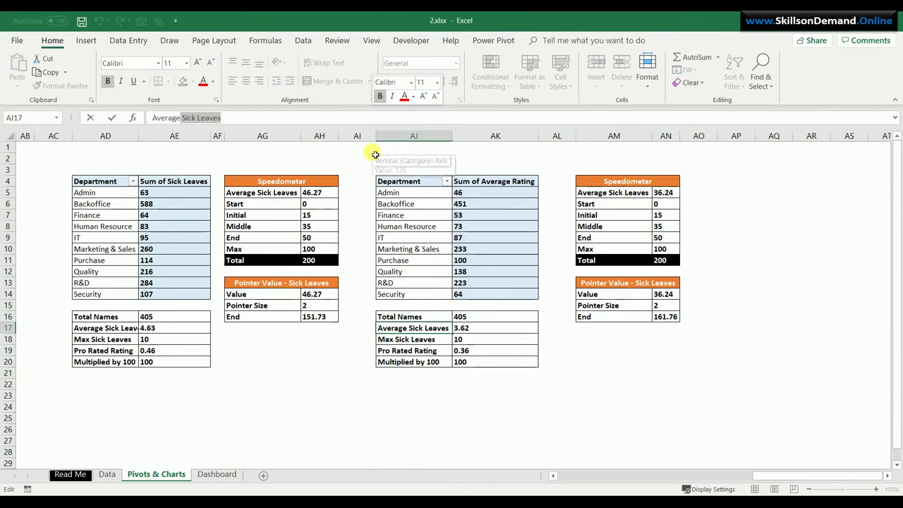
pyautogui.write('Employ')
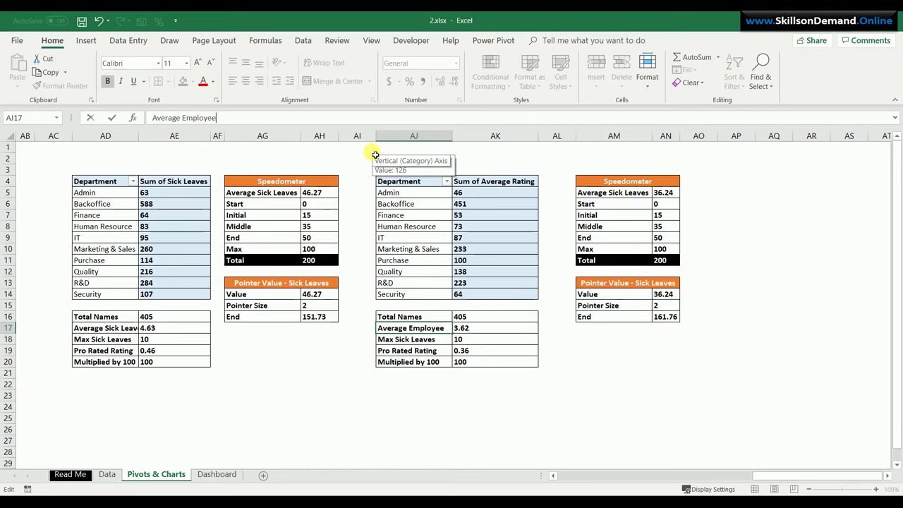
pyautogui.write('ee Rating')
pyautogui.press('Return')
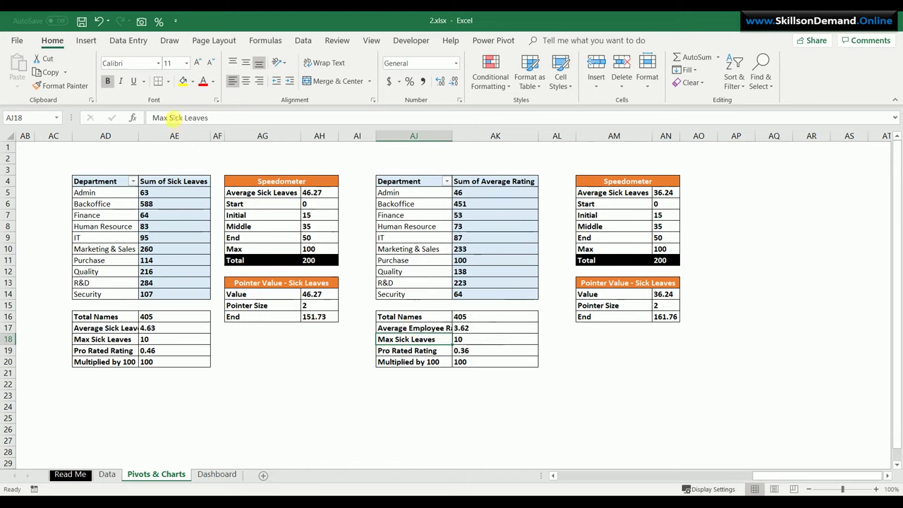
pyautogui.moveTo(169, 118); pyautogui.dragTo(297, 126)
pyautogui.write('Employ')
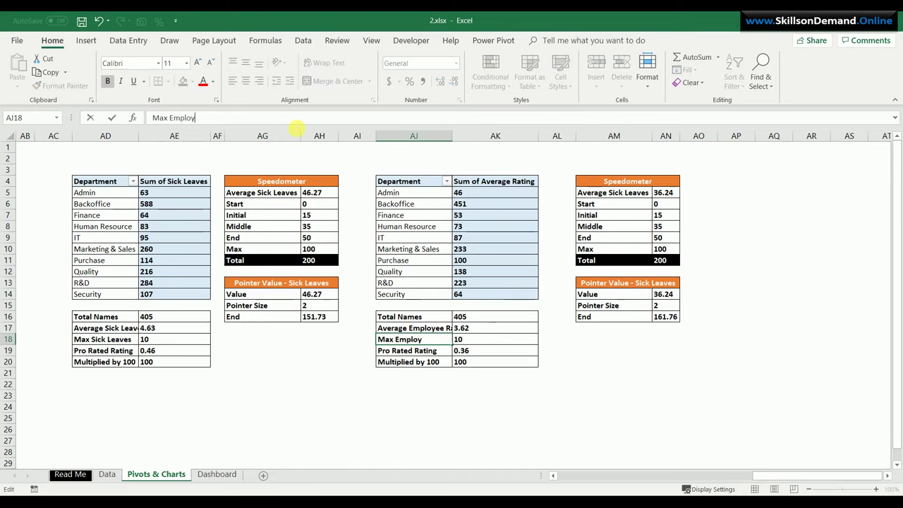
pyautogui.write('ee Rating')
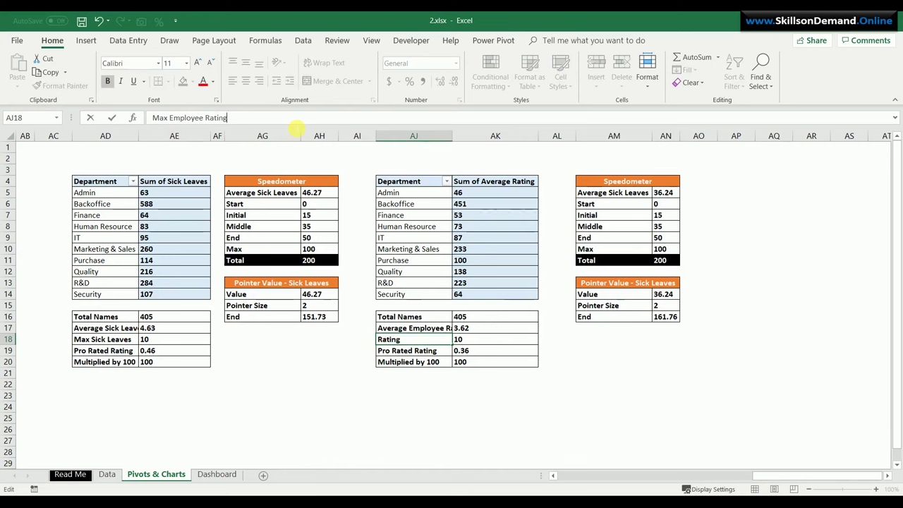
pyautogui.press('Return')
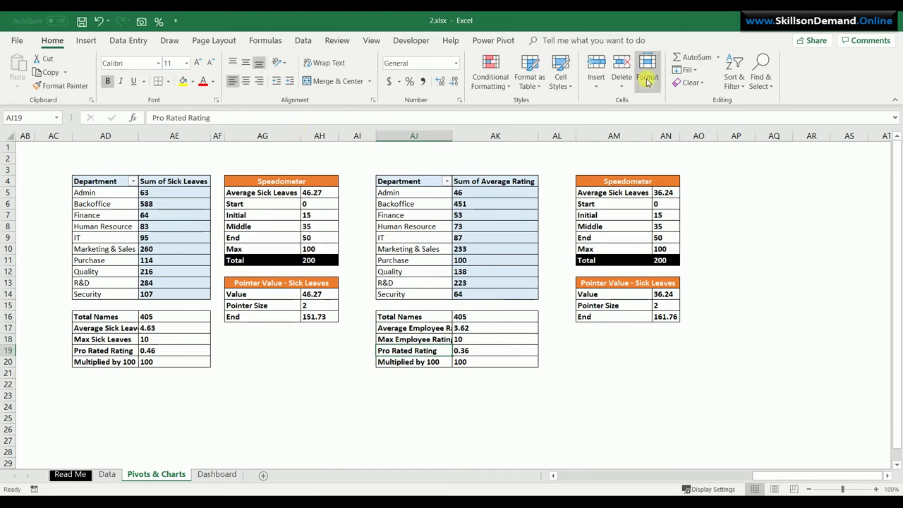
# Copy the Average Employee Rating label into AM5 and AutoFit columns AM and AJ
pyautogui.click(404, 330)
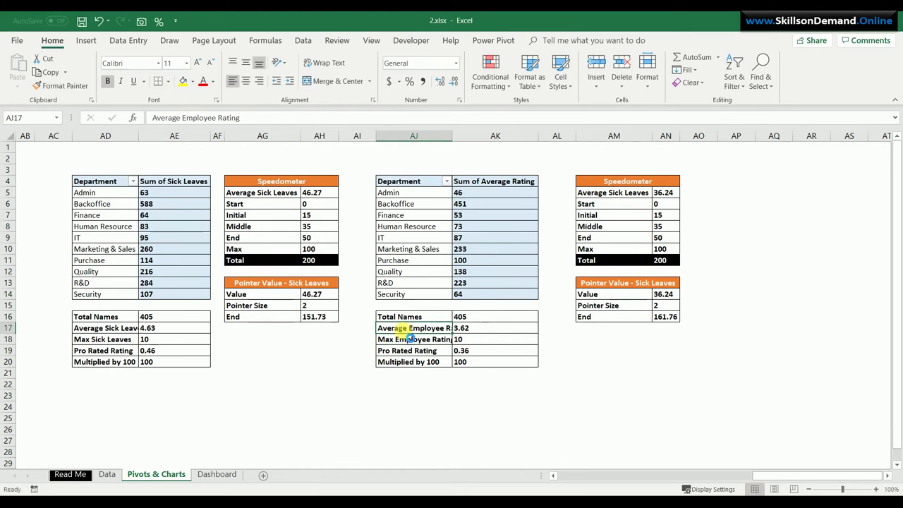
pyautogui.hotkey('ctrl', 'c')
pyautogui.press('Right')
pyautogui.press('Right')
pyautogui.press('Right')
pyautogui.press('Up')
pyautogui.press('Up')
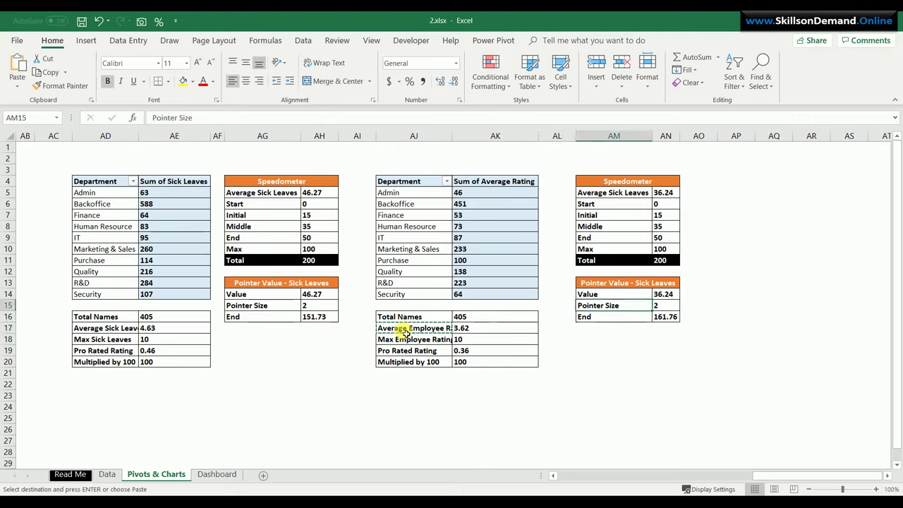
pyautogui.press('Up')
pyautogui.press('Up')
pyautogui.press('Up')
pyautogui.press('Up')
pyautogui.press('Up')
pyautogui.press('Up')
pyautogui.press('Up')
pyautogui.press('Up')
pyautogui.press('Up')
pyautogui.press('Up')
pyautogui.press('Up')
pyautogui.press('Up')
pyautogui.press('Down')
pyautogui.press('Down')
pyautogui.press('Down')
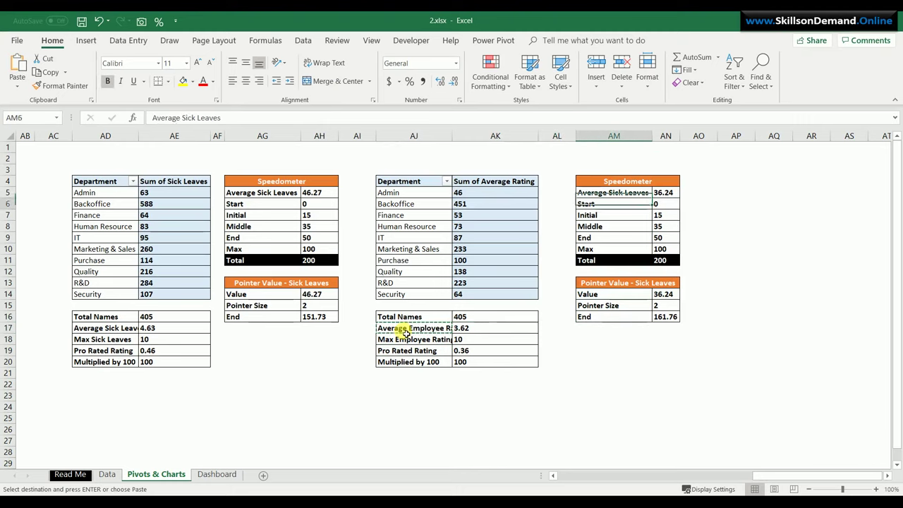
pyautogui.press('Up')
pyautogui.hotkey('ctrl', 'v')
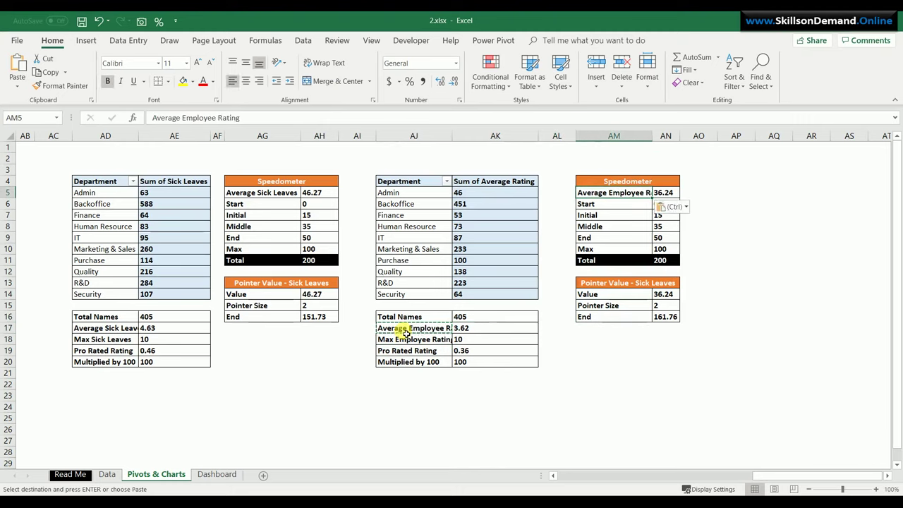
pyautogui.doubleClick(655, 136)
pyautogui.doubleClick(451, 136)
pyautogui.click(504, 430)
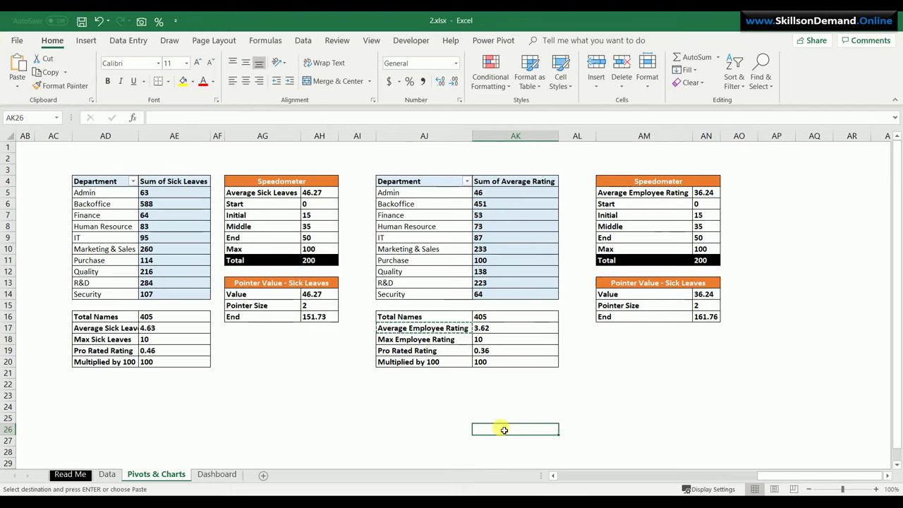
# Set AK17 to =SUM(AK5:AK14)/AK16 for the average employee rating
pyautogui.click(497, 329)
pyautogui.write('=sum(')
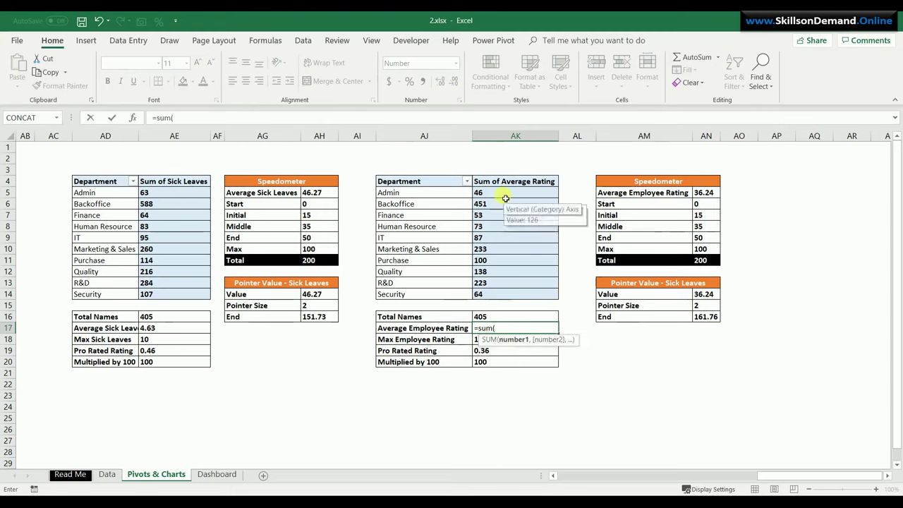
pyautogui.moveTo(507, 193); pyautogui.dragTo(504, 297)
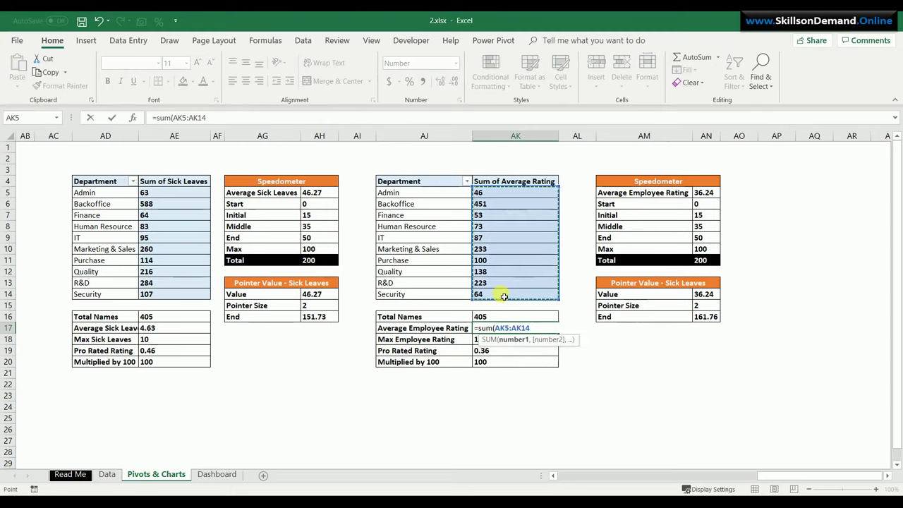
pyautogui.write(')/')
pyautogui.click(504, 314)
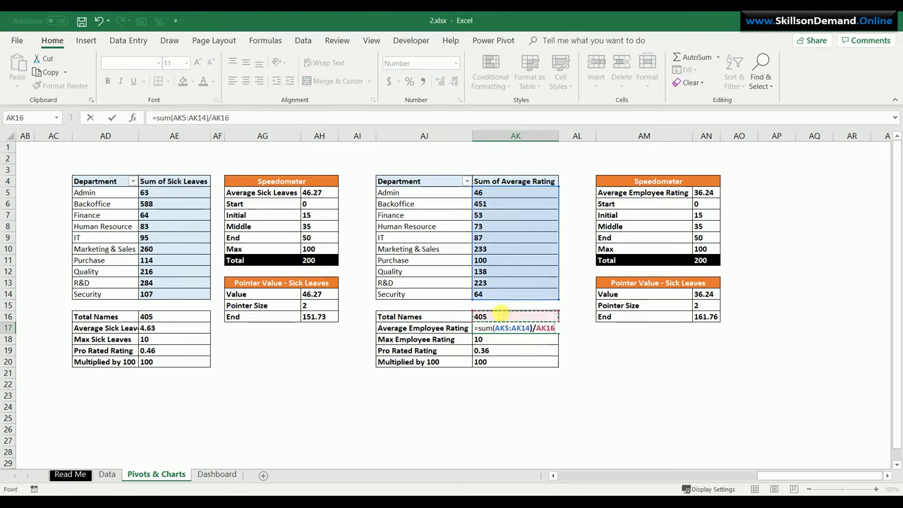
pyautogui.press('Return')
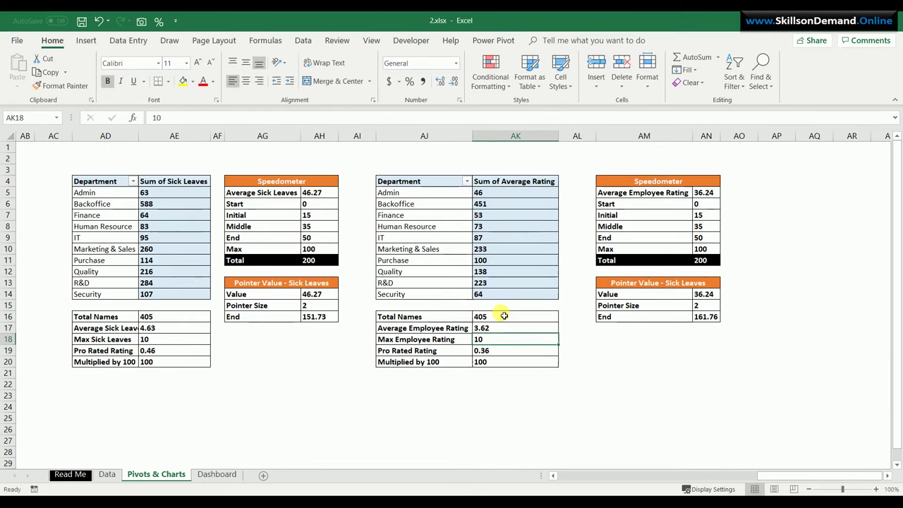
# Change the Max Employee Rating in AK18 to 5
pyautogui.press('BackSpace')
pyautogui.press('BackSpace')
pyautogui.write('5')
pyautogui.press('Return')
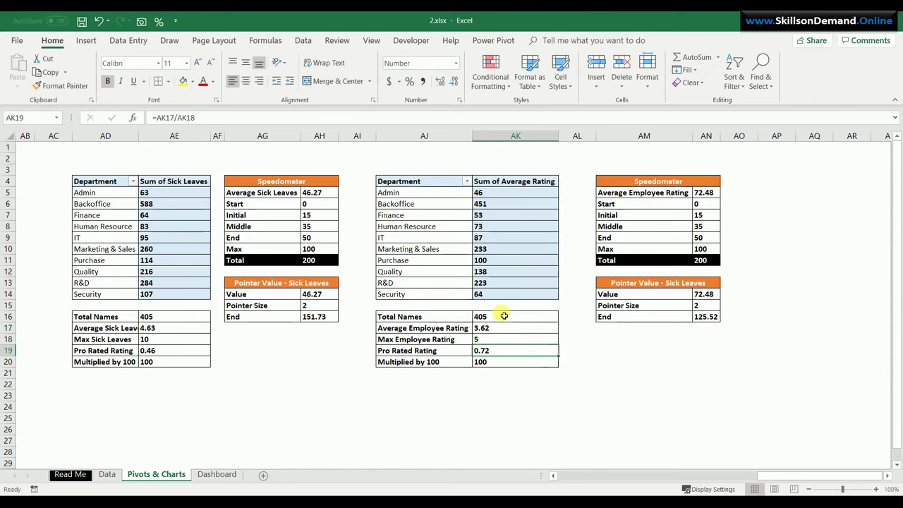
# Set the Pro Rated Rating in AK19 to =AK17/AK18
pyautogui.press('F2')
pyautogui.press('BackSpace')
pyautogui.press('BackSpace')
pyautogui.press('BackSpace')
pyautogui.press('BackSpace')
pyautogui.press('BackSpace')
pyautogui.press('BackSpace')
pyautogui.press('BackSpace')
pyautogui.press('BackSpace')
pyautogui.press('BackSpace')
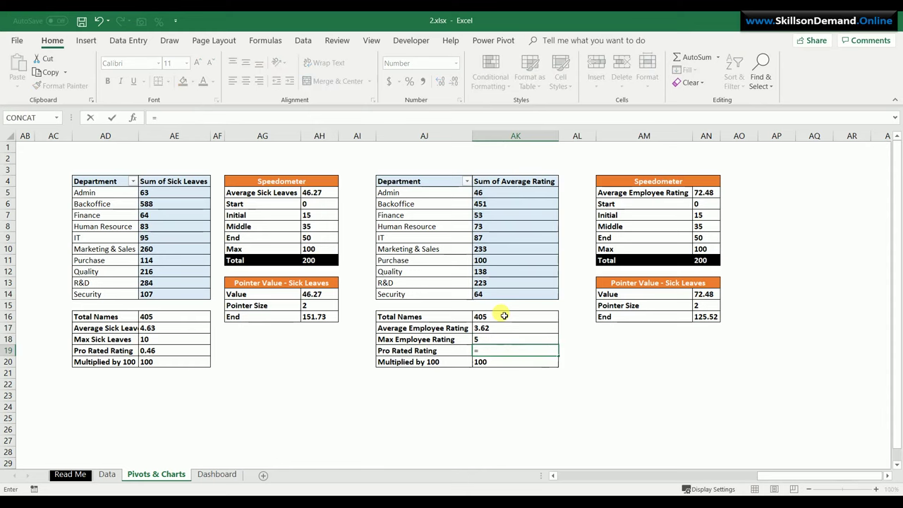
pyautogui.click(506, 331)
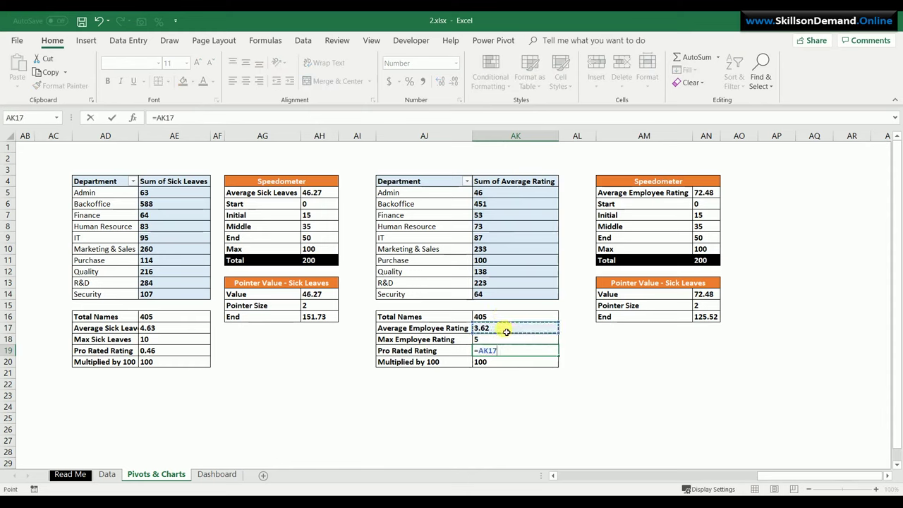
pyautogui.write('/')
pyautogui.click(506, 339)
pyautogui.press('Return')
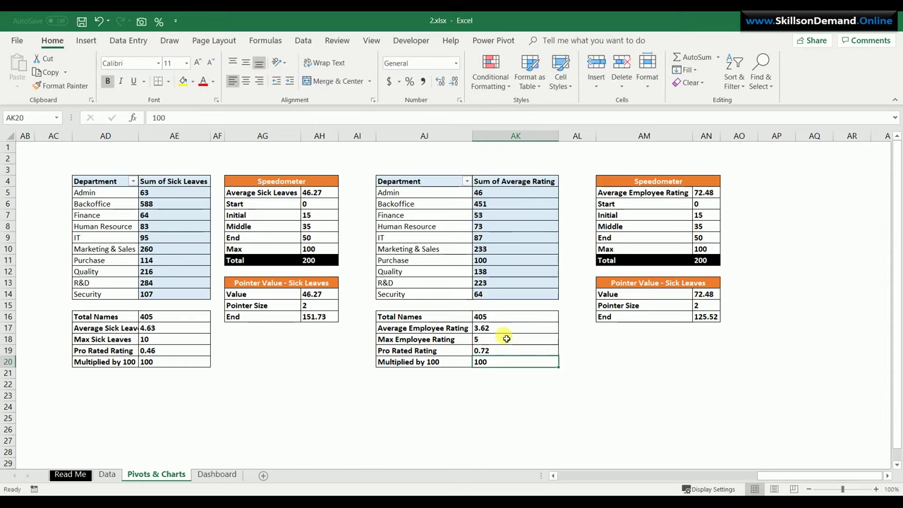
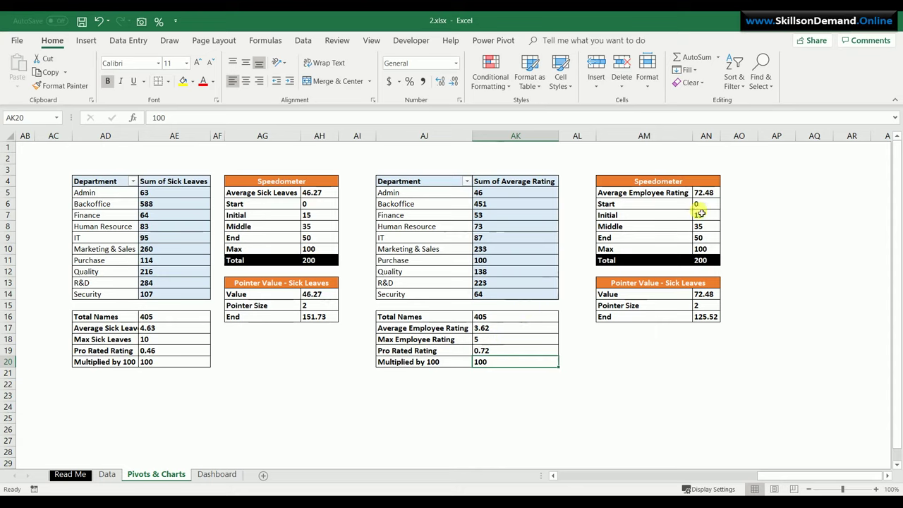
# Enter =AK19*AK20 in AN5 so the Average Employee Rating reads 72.48
pyautogui.click(717, 196)
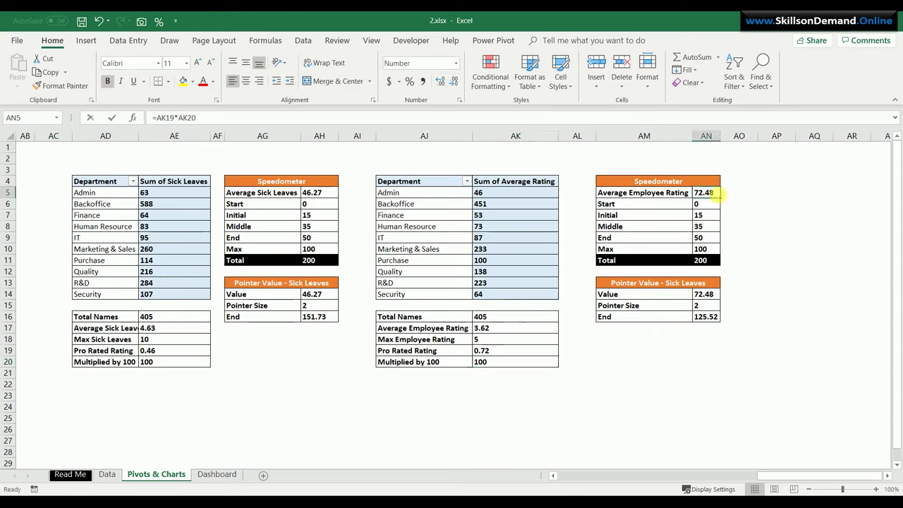
pyautogui.write('=')
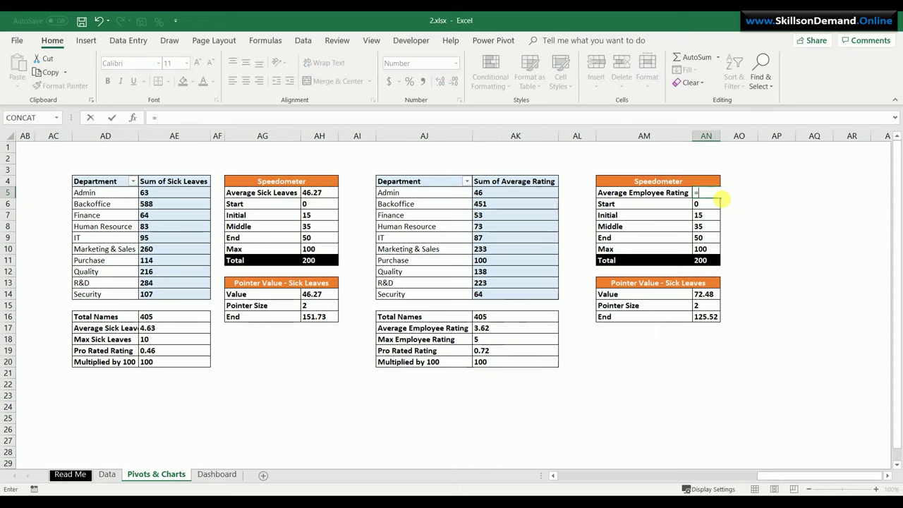
pyautogui.write('AK19*AK20')
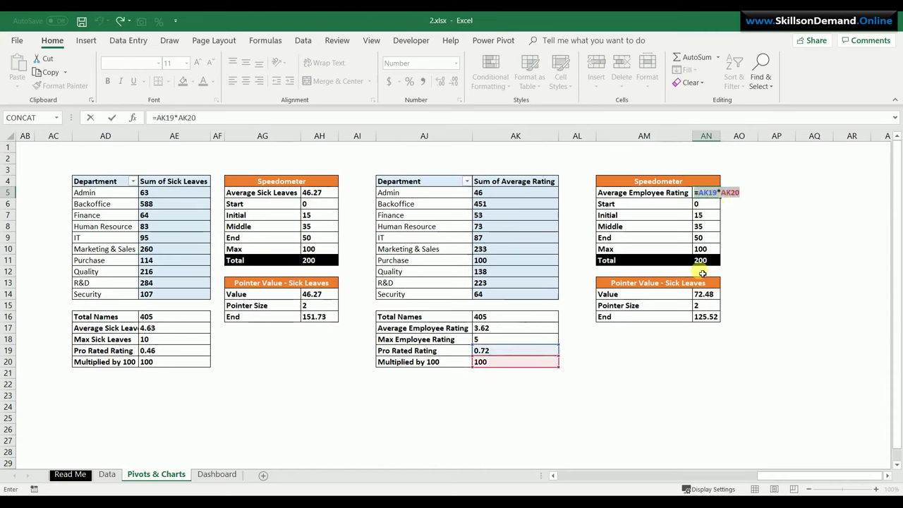
pyautogui.press('Return')
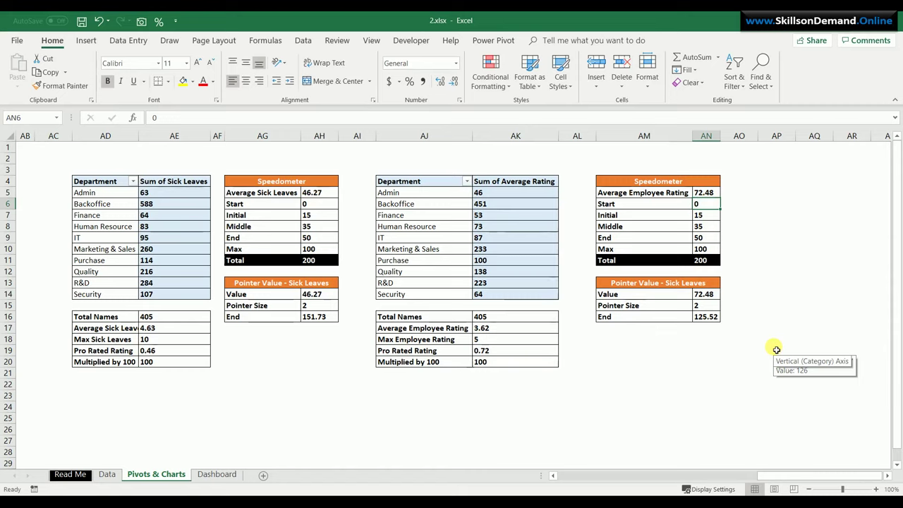
# Re-commit the AN5 rating formula and check the speedometer values below it
pyautogui.click(705, 193)
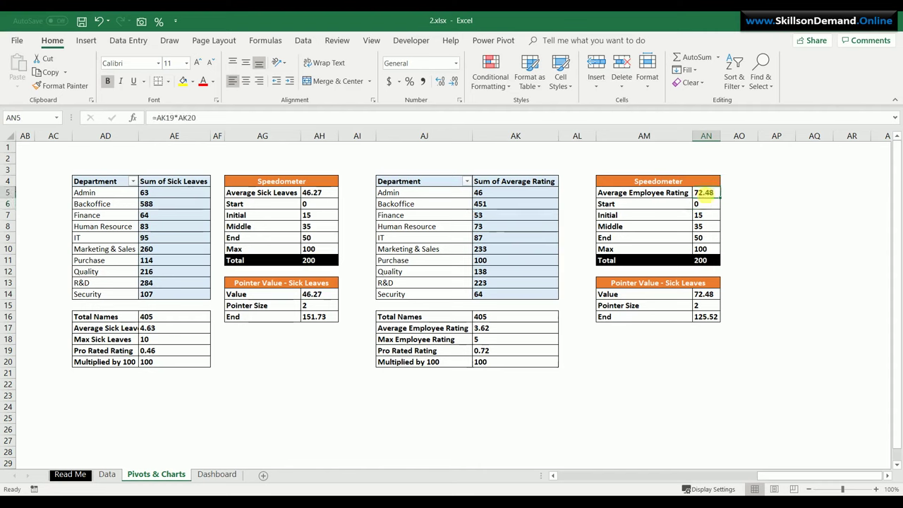
pyautogui.doubleClick(705, 194)
pyautogui.press('Return')
pyautogui.press('Down')
pyautogui.press('Down')
pyautogui.press('Down')
pyautogui.press('Down')
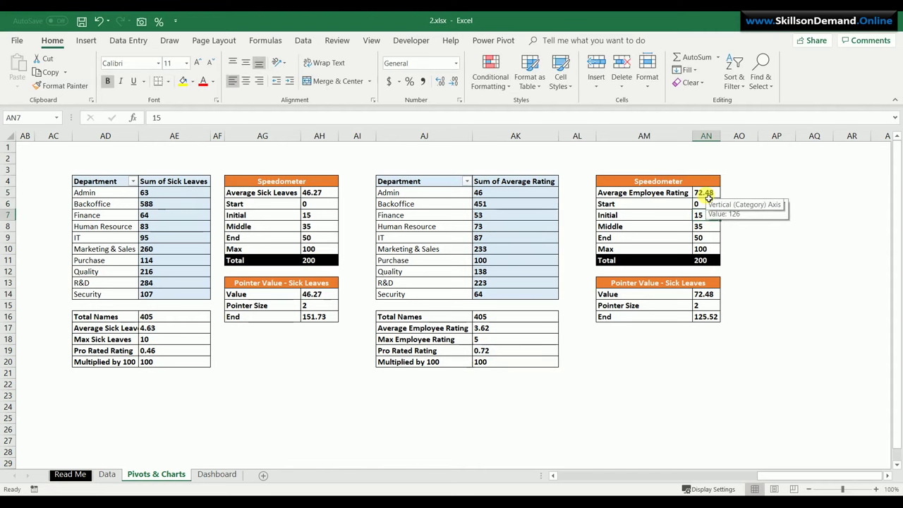
pyautogui.press('Down')
pyautogui.press('Down')
pyautogui.press('Down')
pyautogui.press('Down')
pyautogui.press('Down')
pyautogui.press('Down')
pyautogui.press('Down')
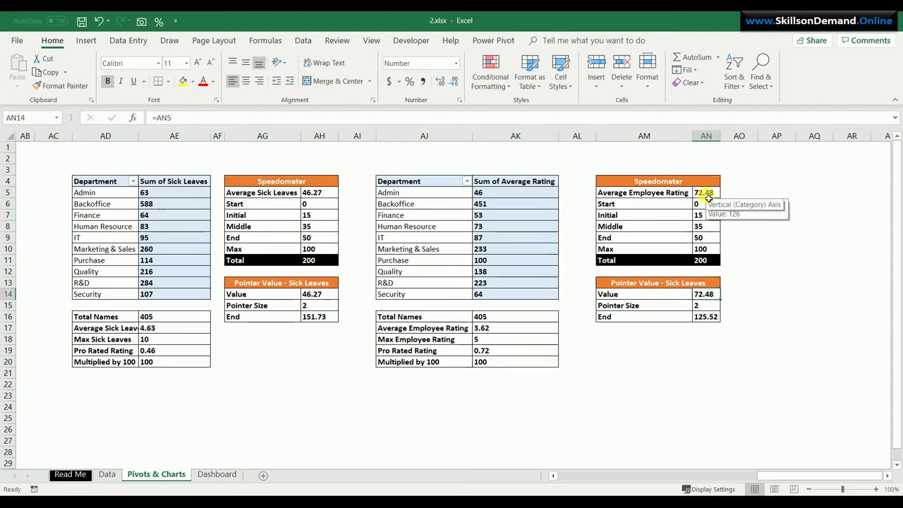
pyautogui.doubleClick(708, 199)
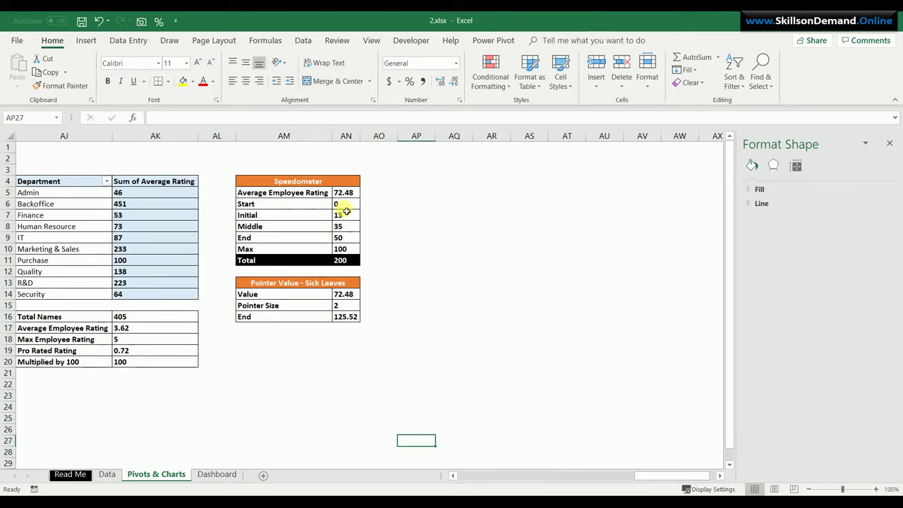
# Insert a doughnut chart from the Start-to-Max values in AN6:AN10
pyautogui.moveTo(344, 205); pyautogui.dragTo(344, 252)
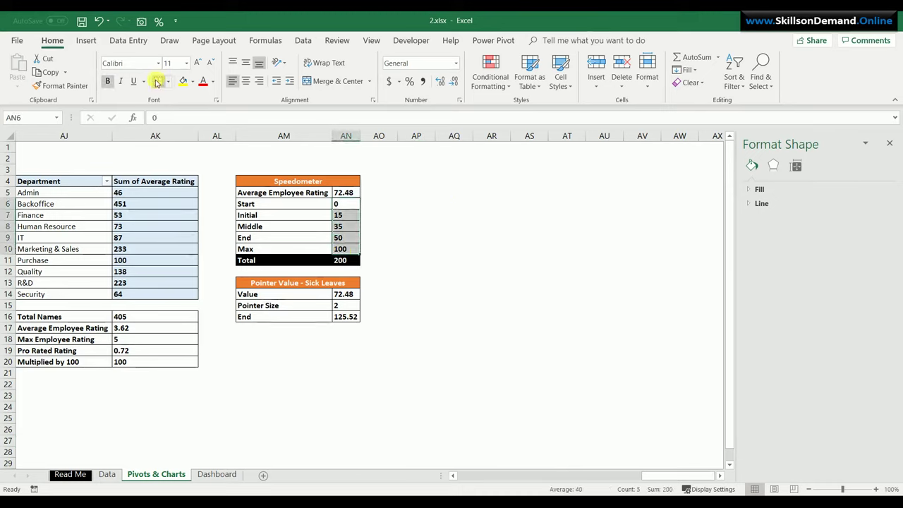
pyautogui.click(88, 40)
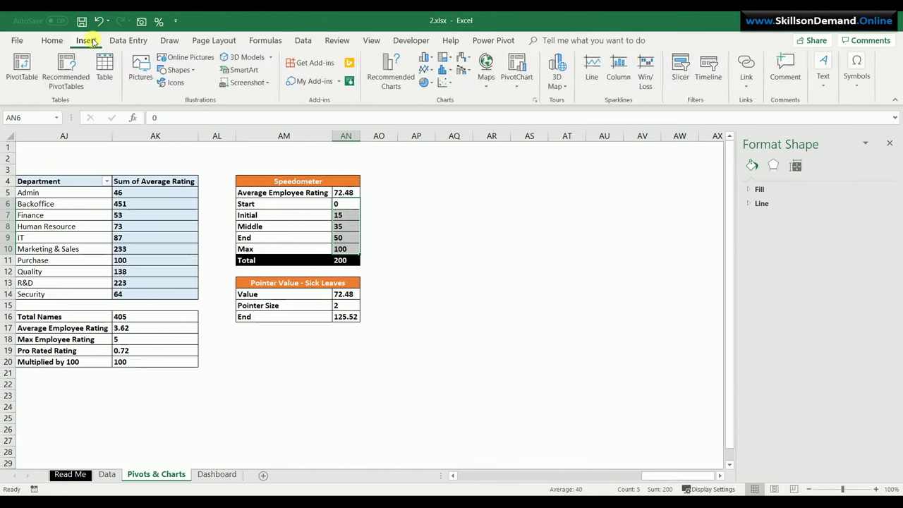
pyautogui.click(538, 102)
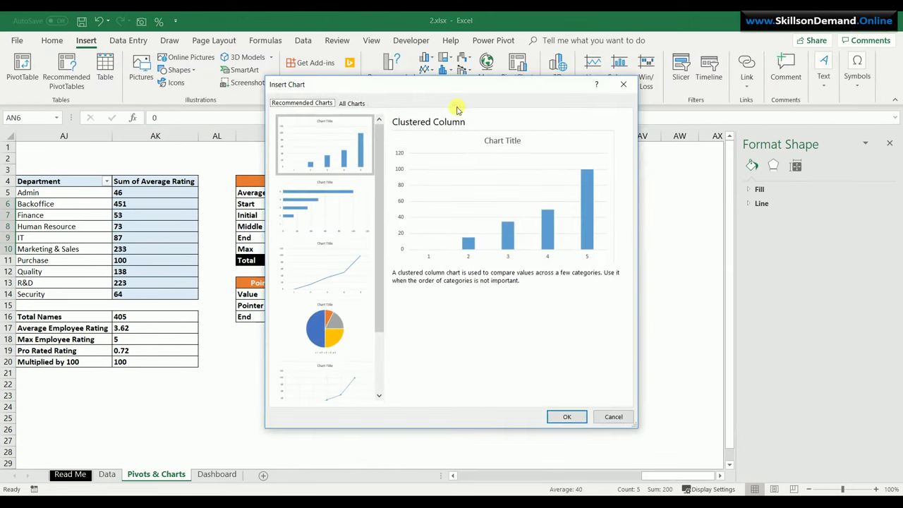
pyautogui.click(353, 104)
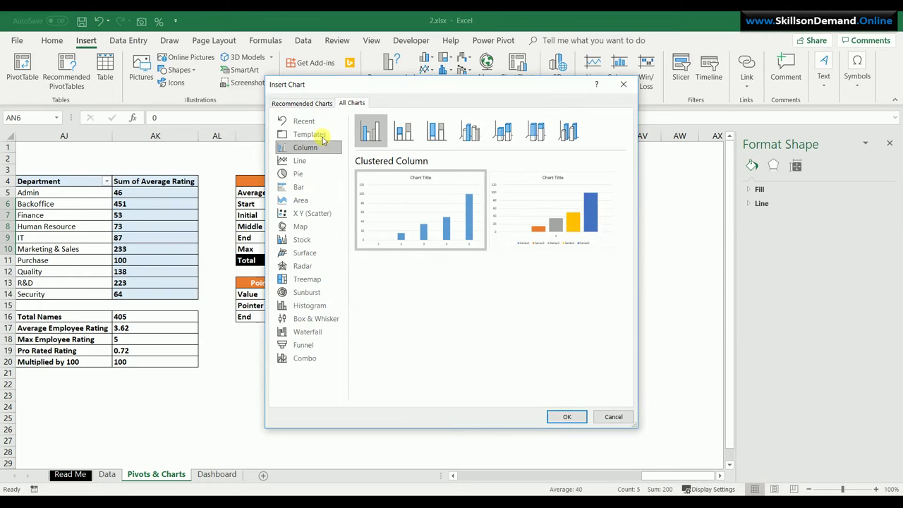
pyautogui.click(300, 174)
pyautogui.click(502, 130)
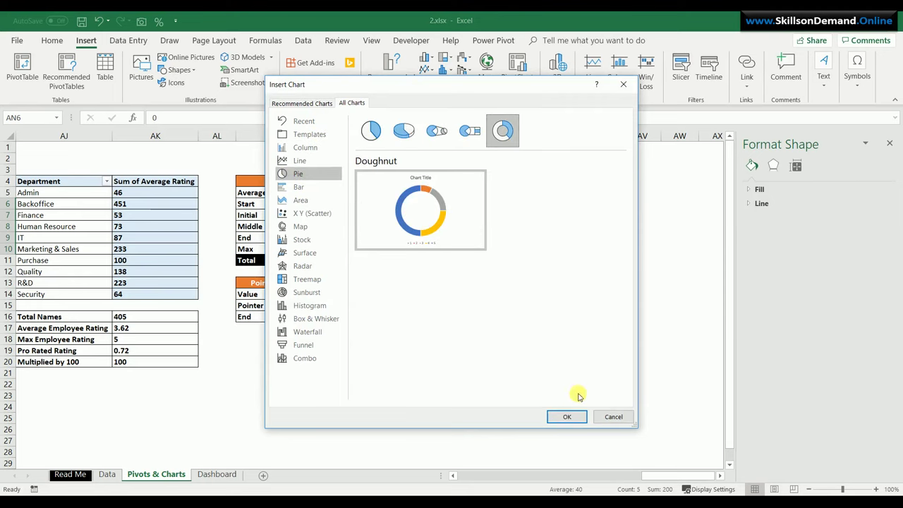
pyautogui.click(569, 415)
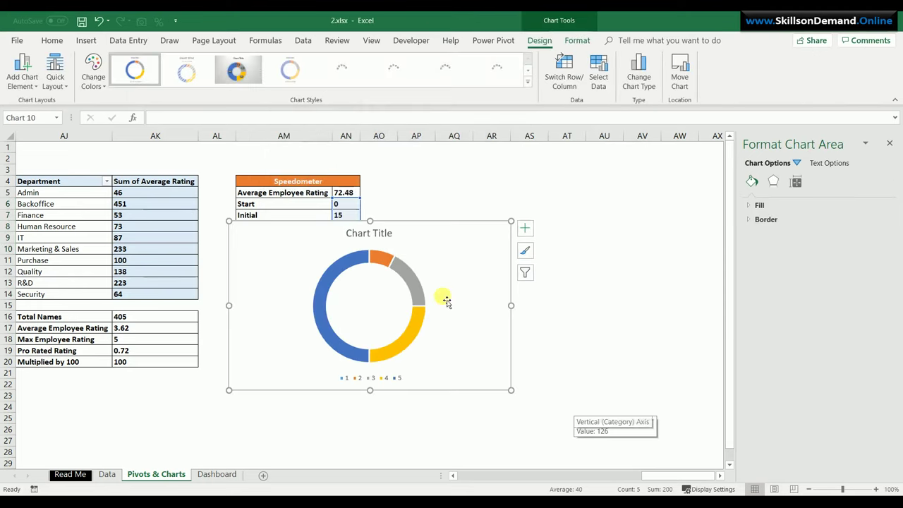
# Delete the doughnut's title and legend and move it right of the Speedometer table
pyautogui.click(378, 230)
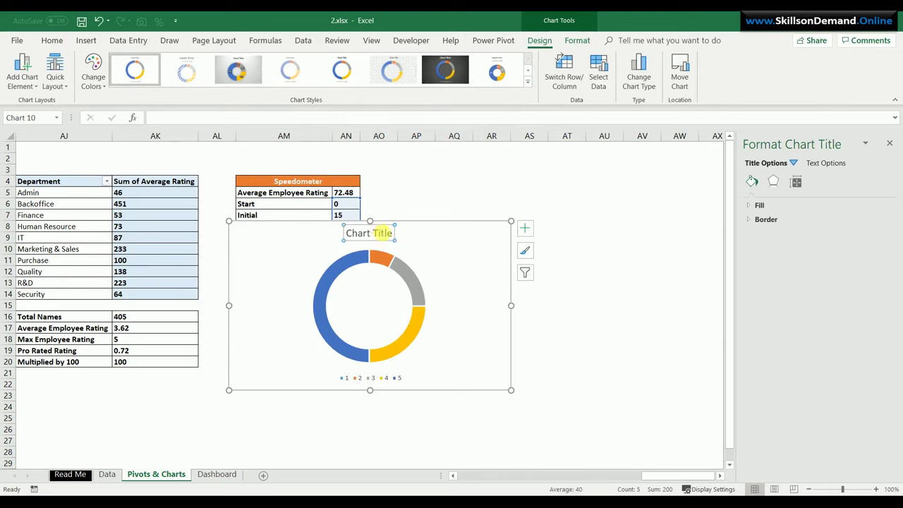
pyautogui.press('Delete')
pyautogui.click(383, 377)
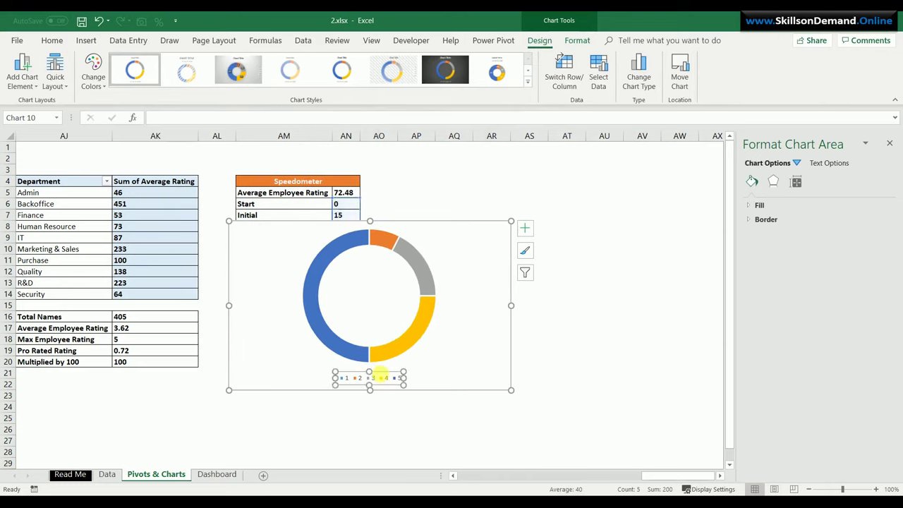
pyautogui.press('Delete')
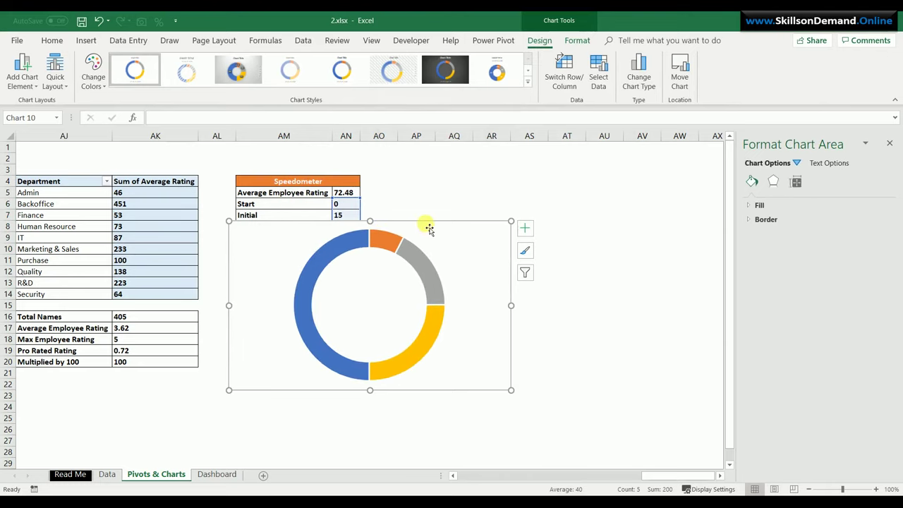
pyautogui.moveTo(509, 203); pyautogui.dragTo(607, 180)
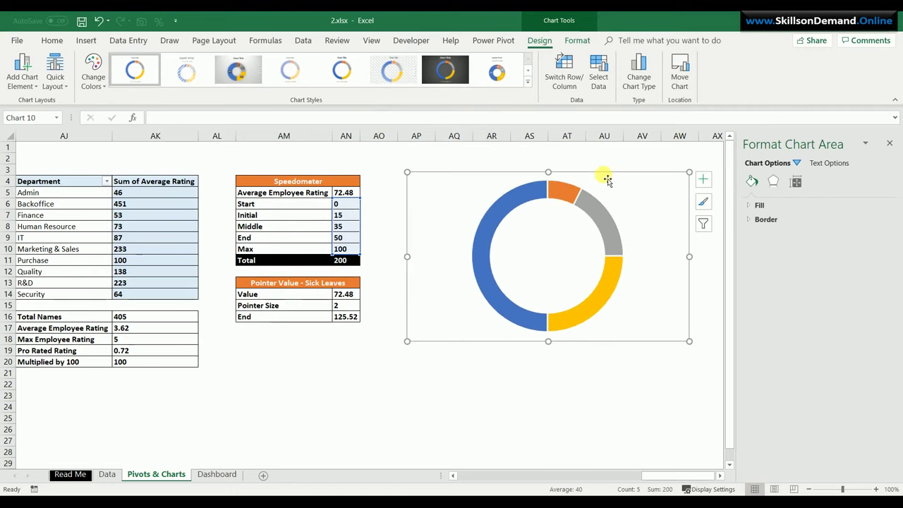
# Change the outline of the doughnut ring's segments
pyautogui.click(585, 206)
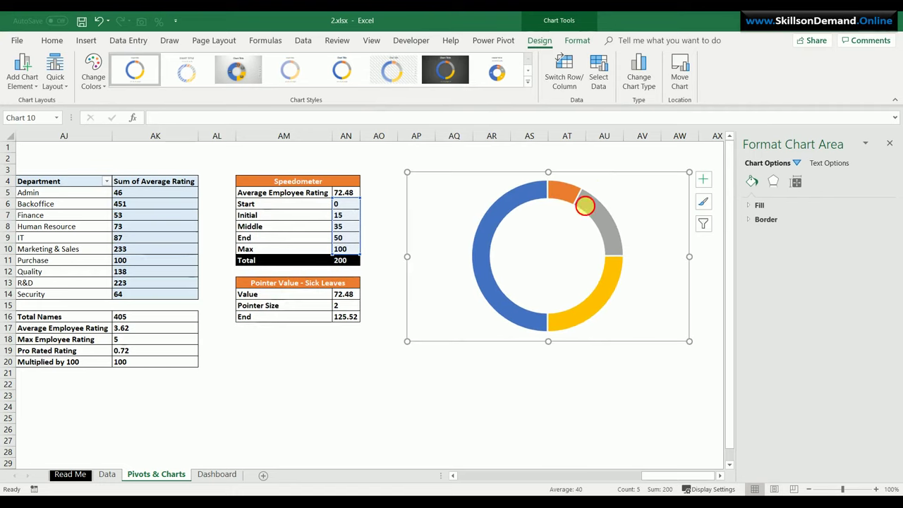
pyautogui.click(576, 40)
pyautogui.click(486, 70)
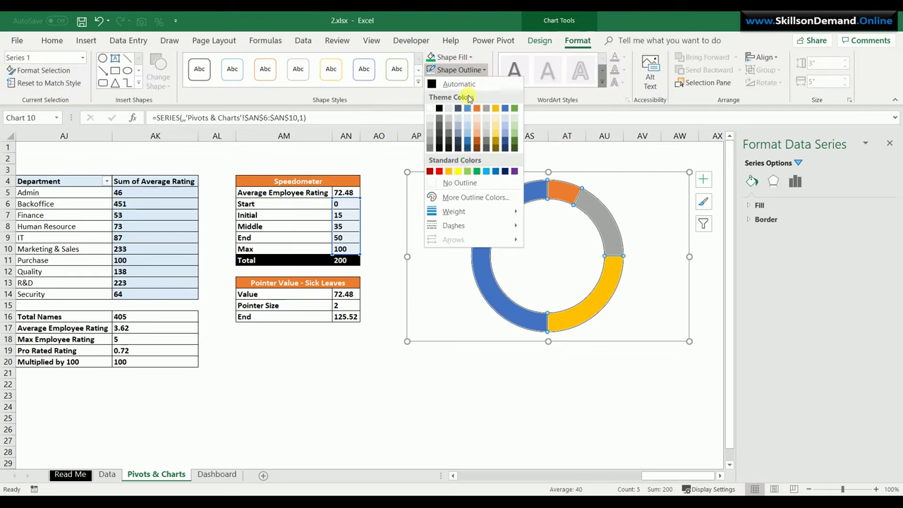
pyautogui.click(461, 183)
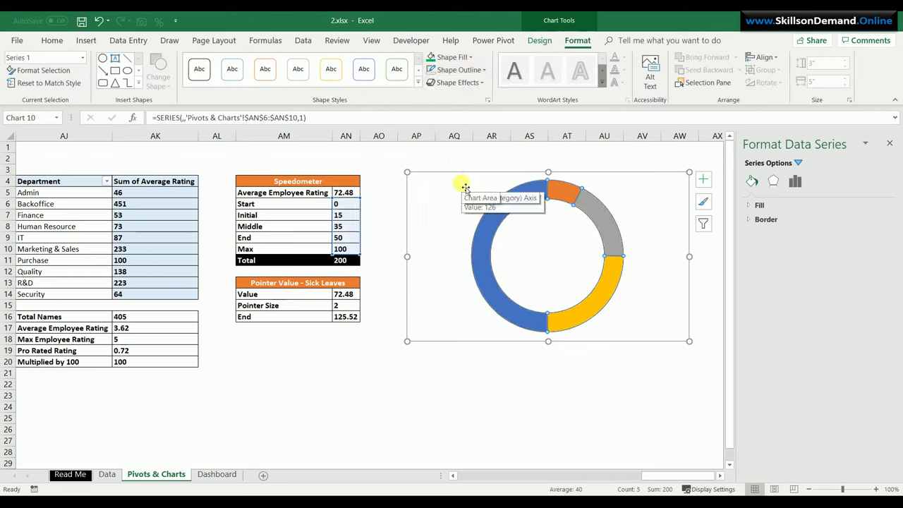
# Set the doughnut series' first-slice angle to 270°
pyautogui.click(465, 188)
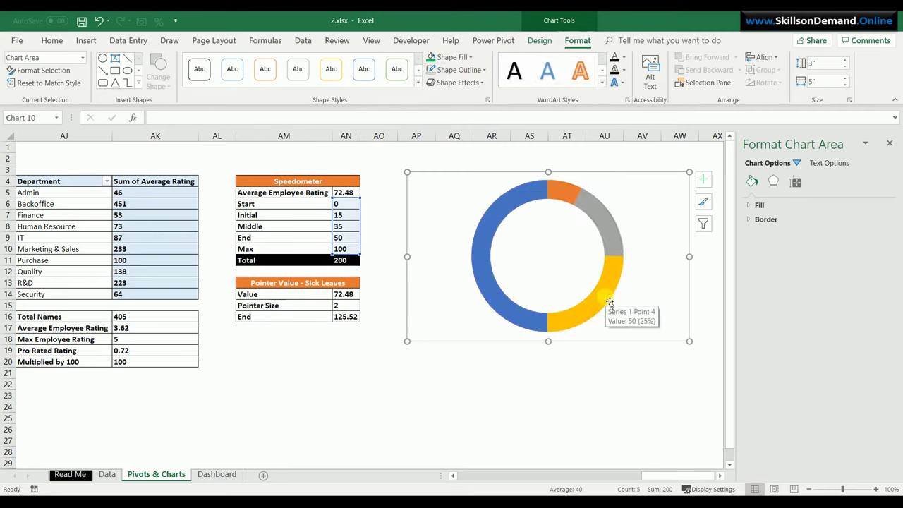
pyautogui.click(609, 301)
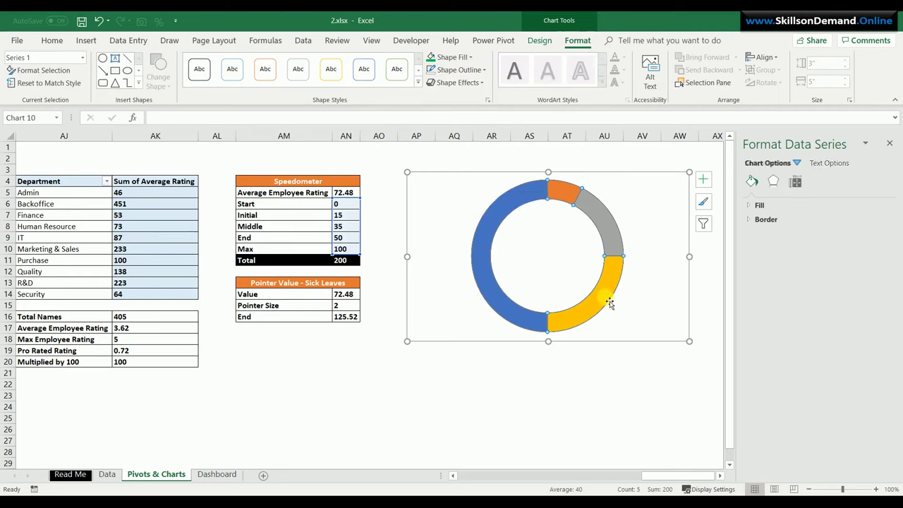
pyautogui.rightClick(607, 301)
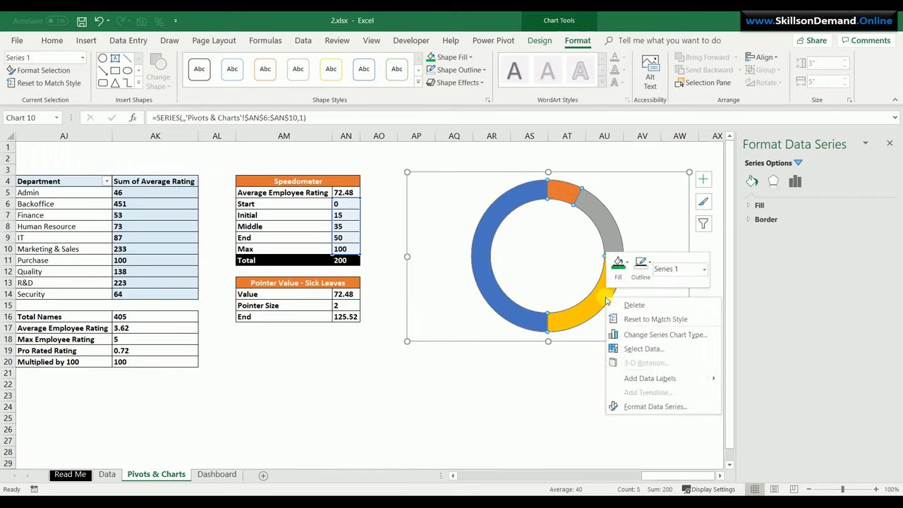
pyautogui.click(639, 407)
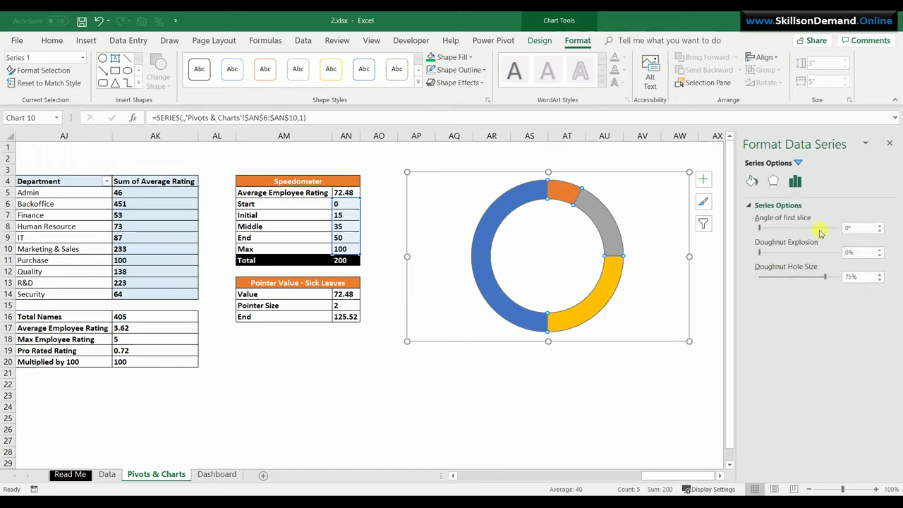
pyautogui.click(847, 227)
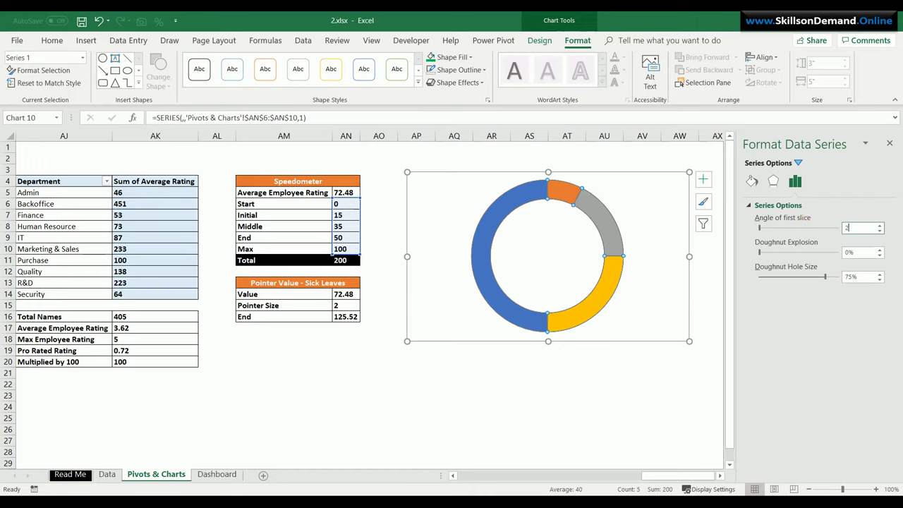
pyautogui.press('Return')
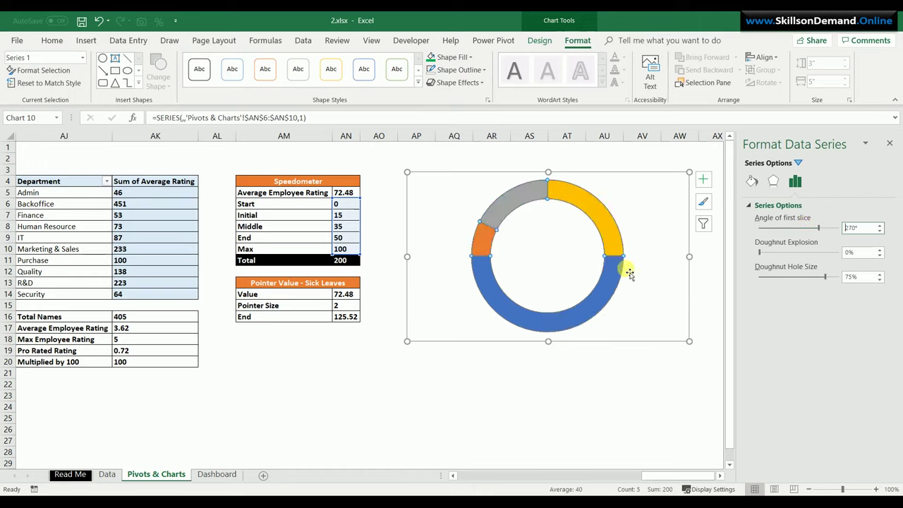
pyautogui.click(465, 340)
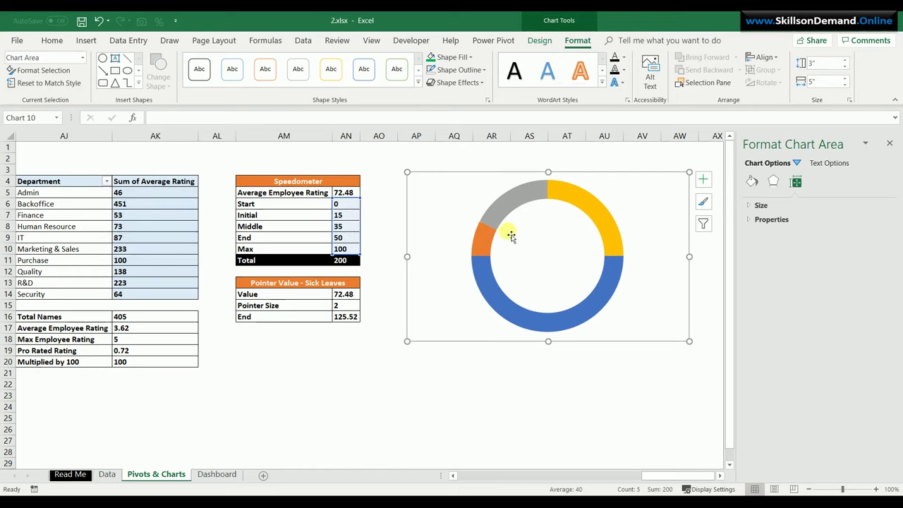
# Fill the doughnut slices red, blue and green, and give the bottom half No Fill
pyautogui.click(480, 243)
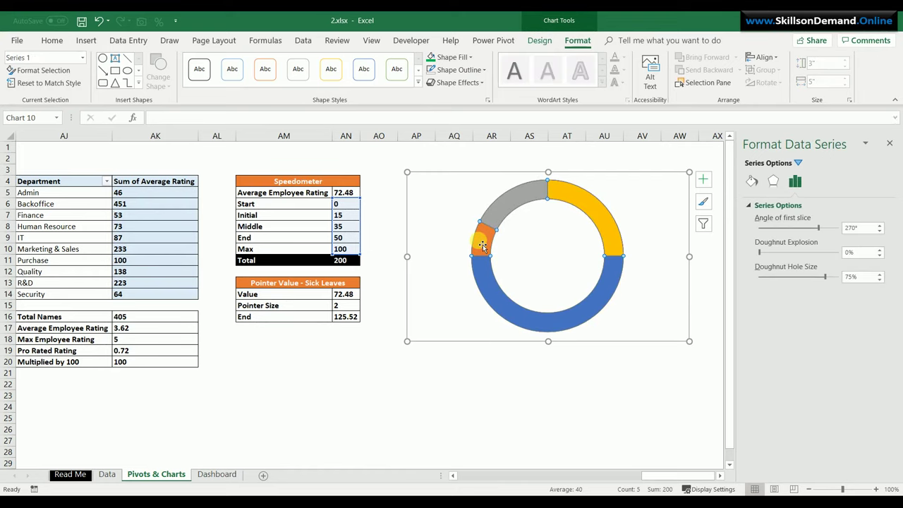
pyautogui.click(480, 243)
pyautogui.click(460, 61)
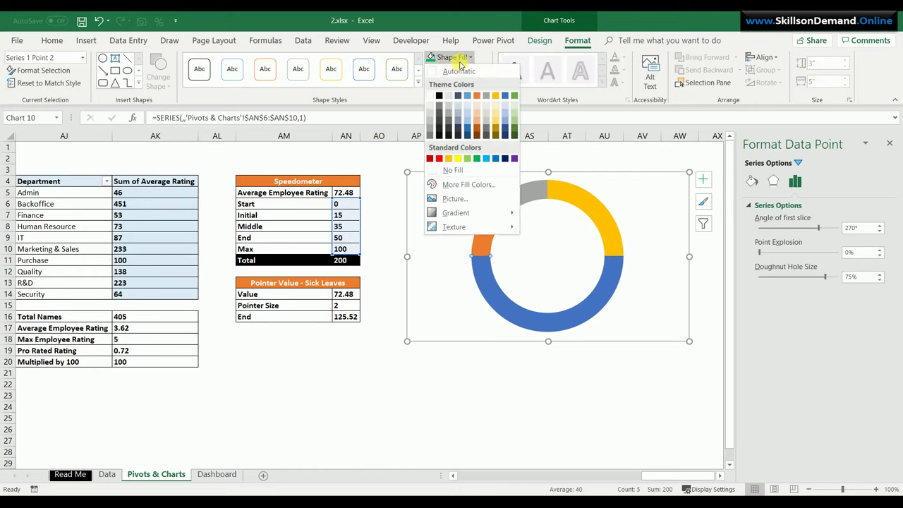
pyautogui.click(433, 161)
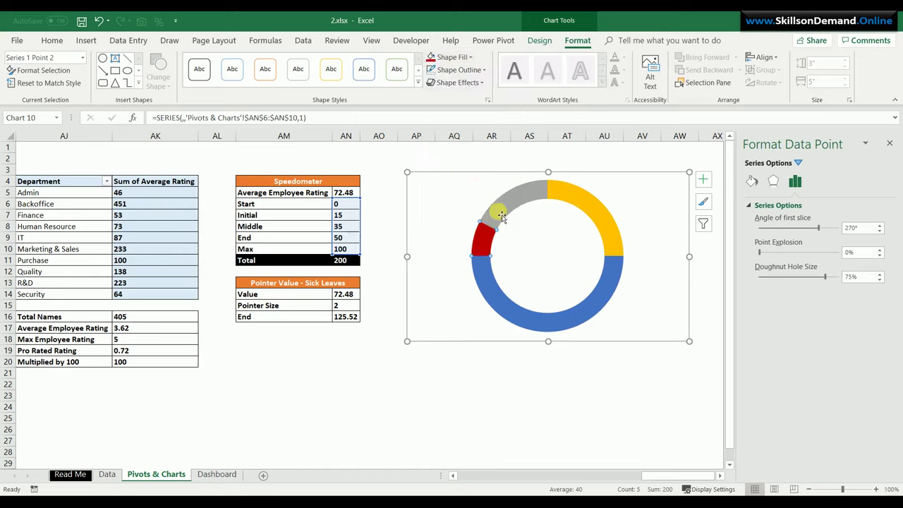
pyautogui.click(457, 57)
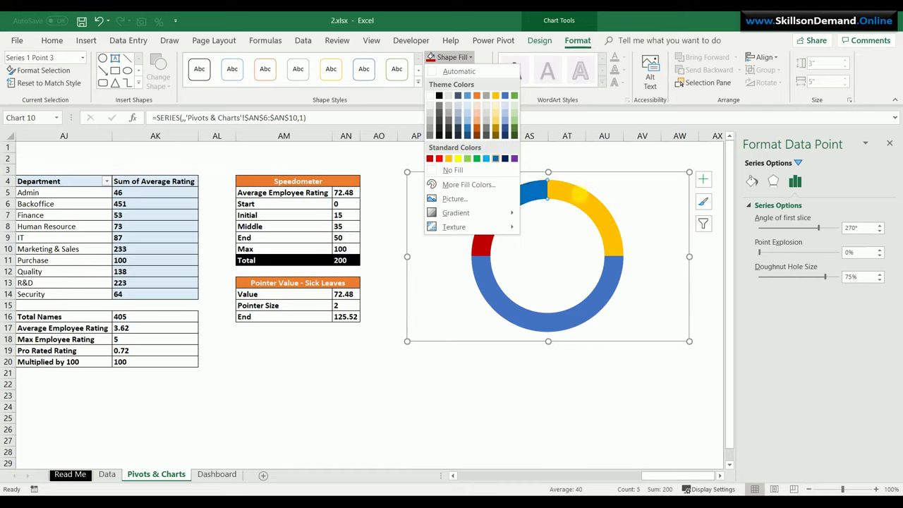
pyautogui.click(494, 159)
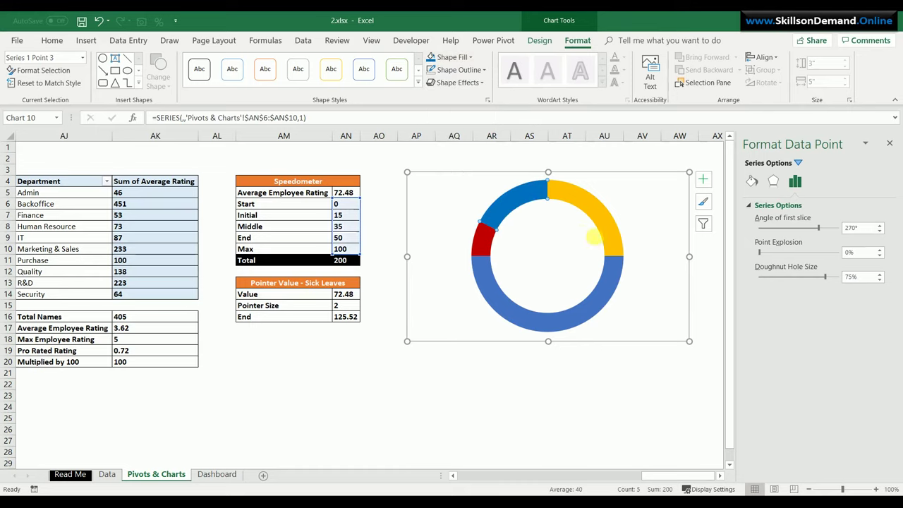
pyautogui.click(452, 58)
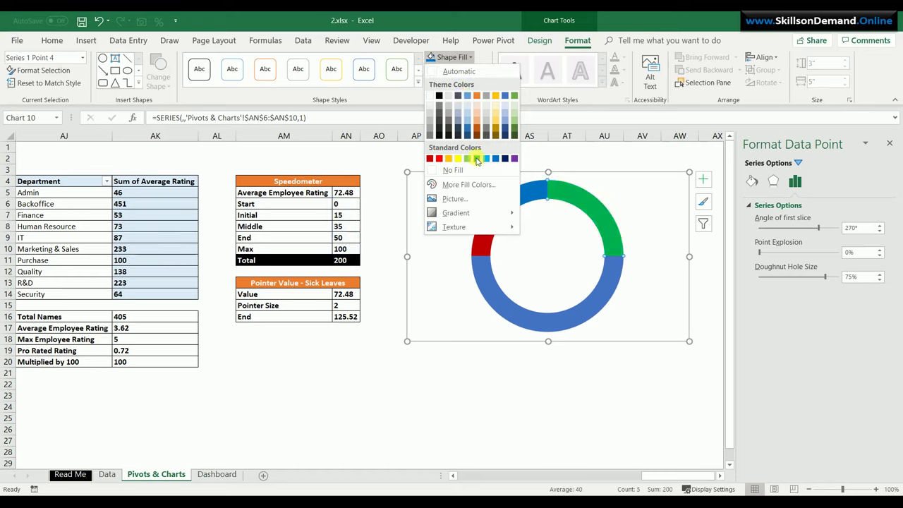
pyautogui.click(477, 159)
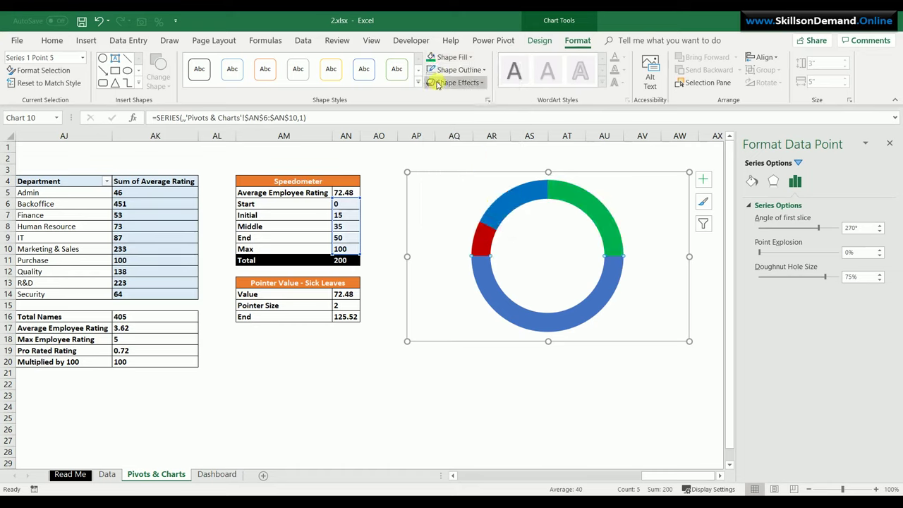
pyautogui.click(452, 57)
pyautogui.click(453, 170)
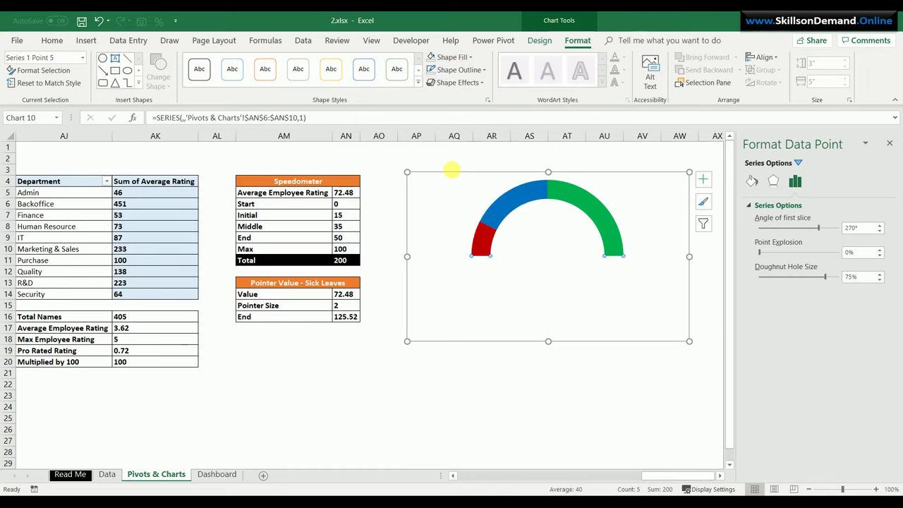
pyautogui.click(534, 365)
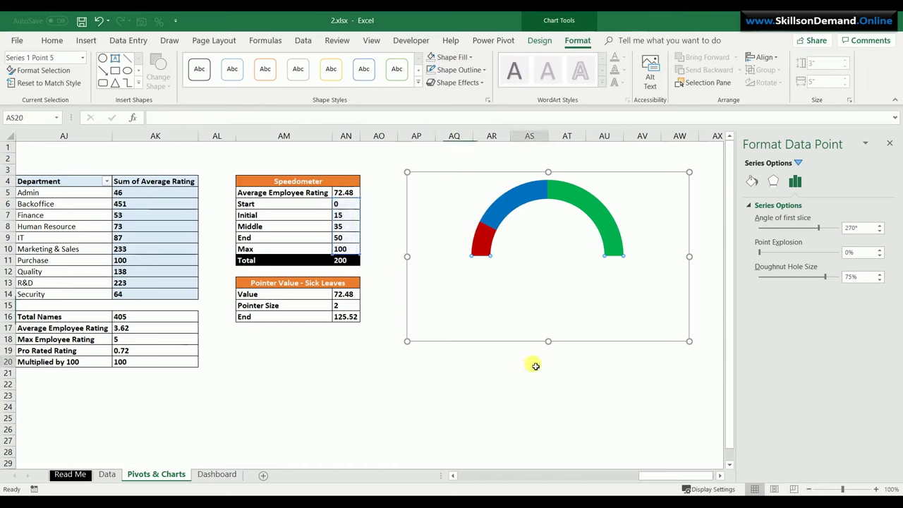
# Remove the chart area's outline and background fill
pyautogui.click(547, 304)
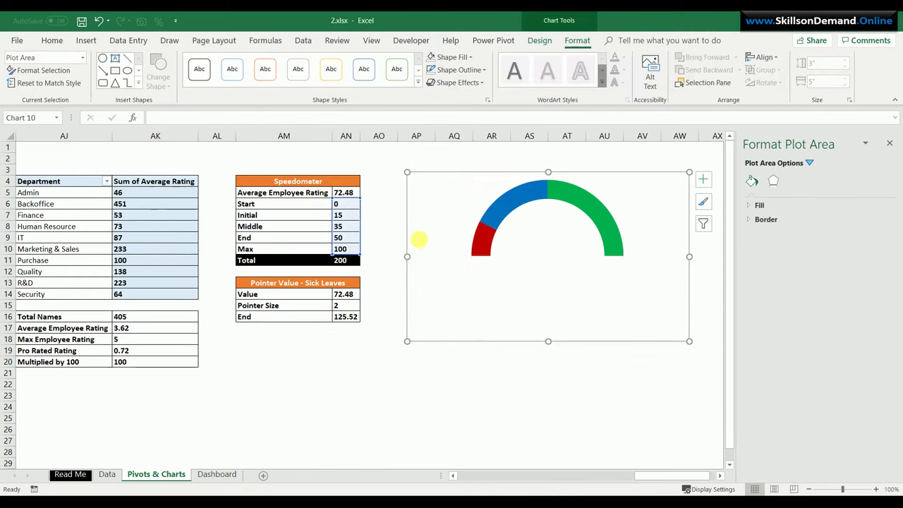
pyautogui.click(420, 239)
pyautogui.click(466, 82)
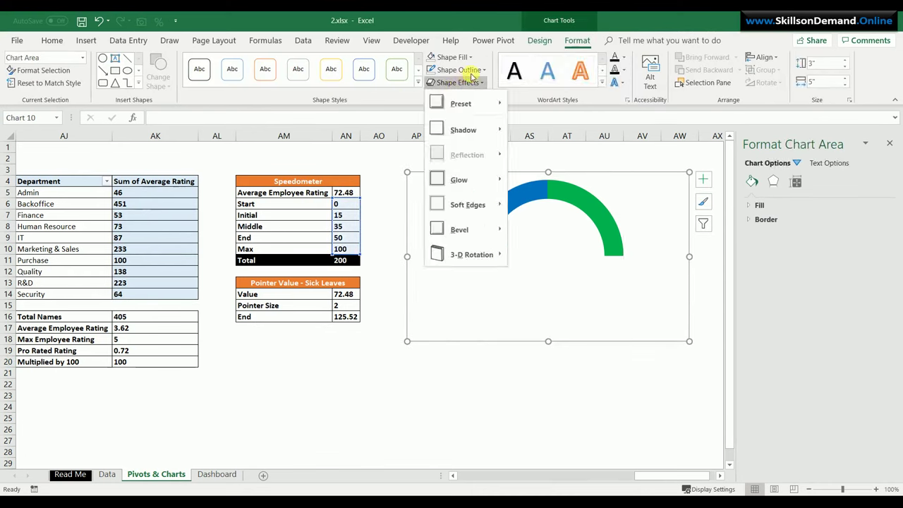
pyautogui.click(467, 70)
pyautogui.click(467, 70)
pyautogui.click(459, 184)
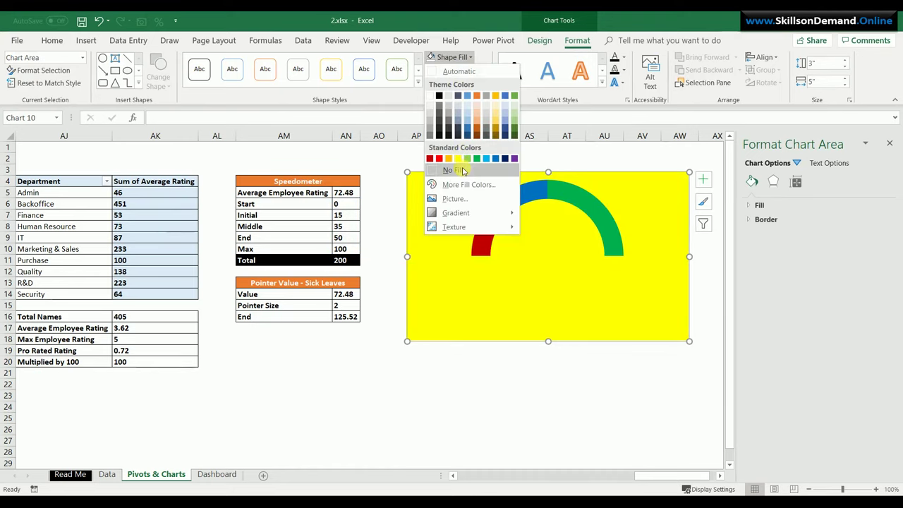
pyautogui.click(464, 169)
pyautogui.click(477, 385)
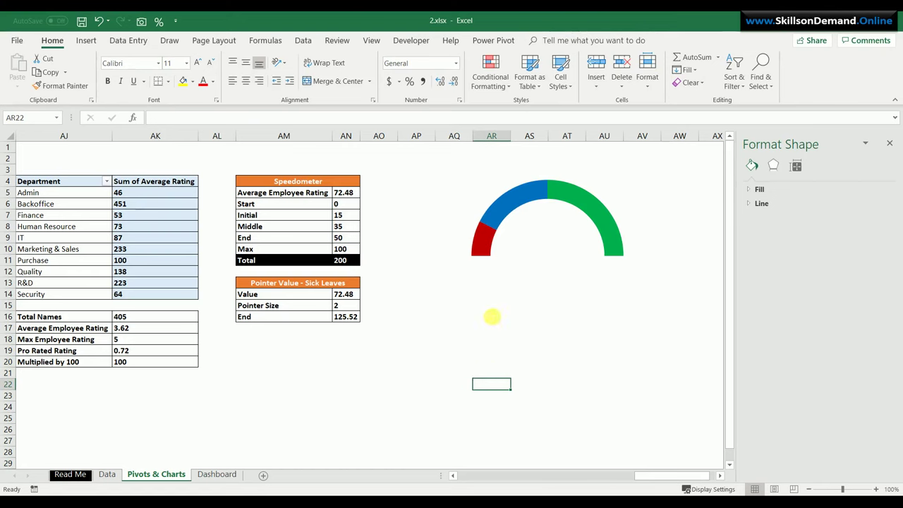
pyautogui.click(500, 302)
# Add a Pointer2 series to the gauge with values from AN14:AN16
pyautogui.rightClick(502, 303)
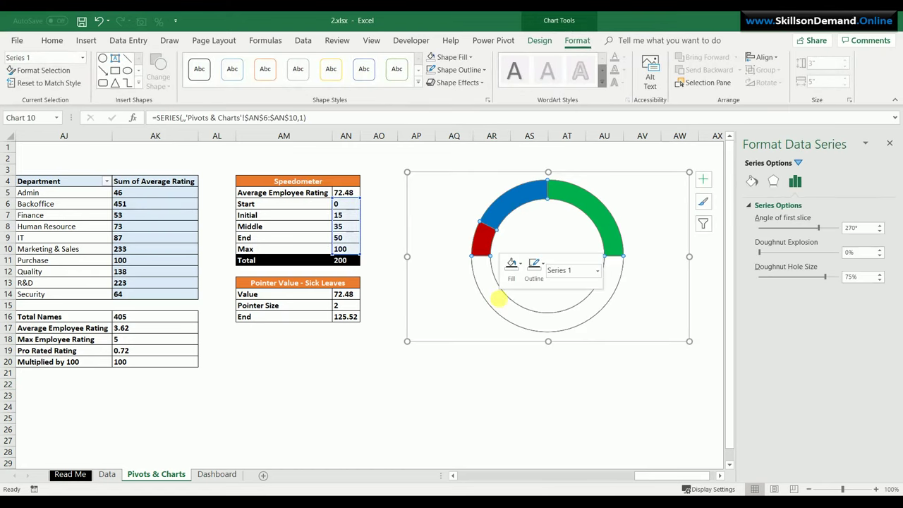
pyautogui.click(535, 350)
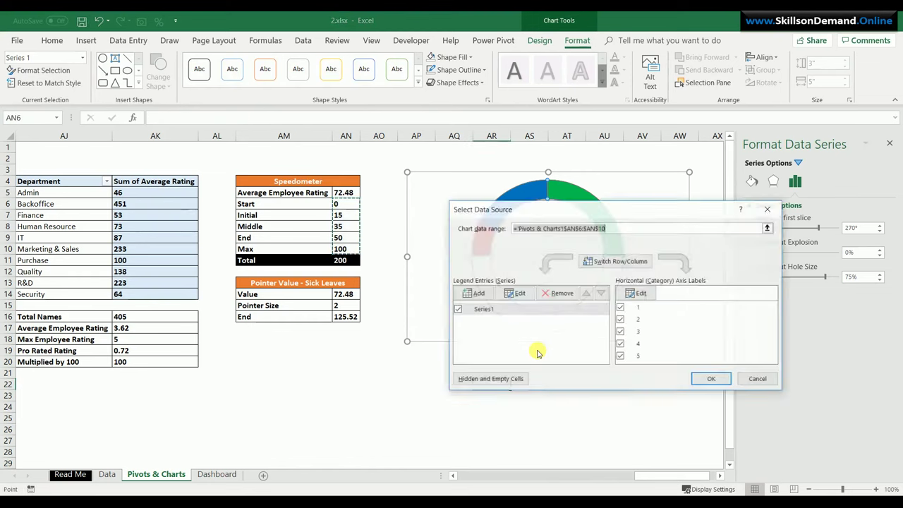
pyautogui.click(478, 295)
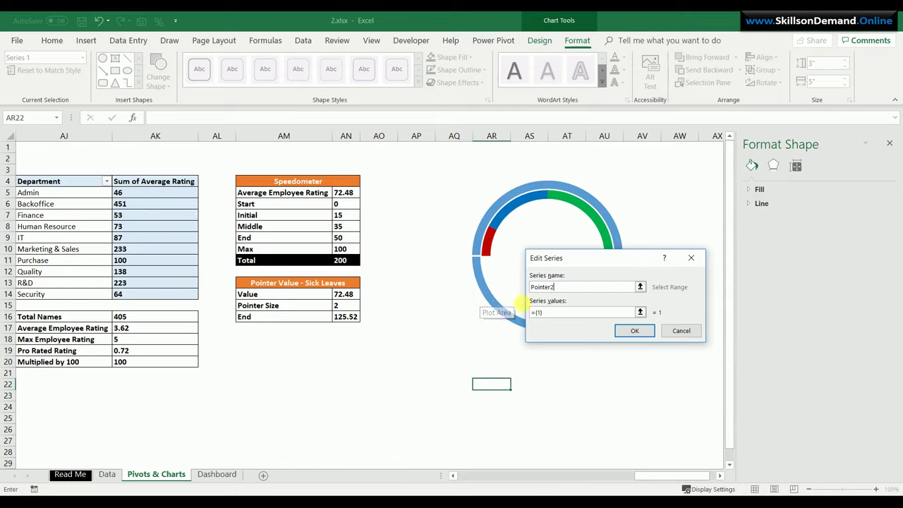
pyautogui.click(640, 312)
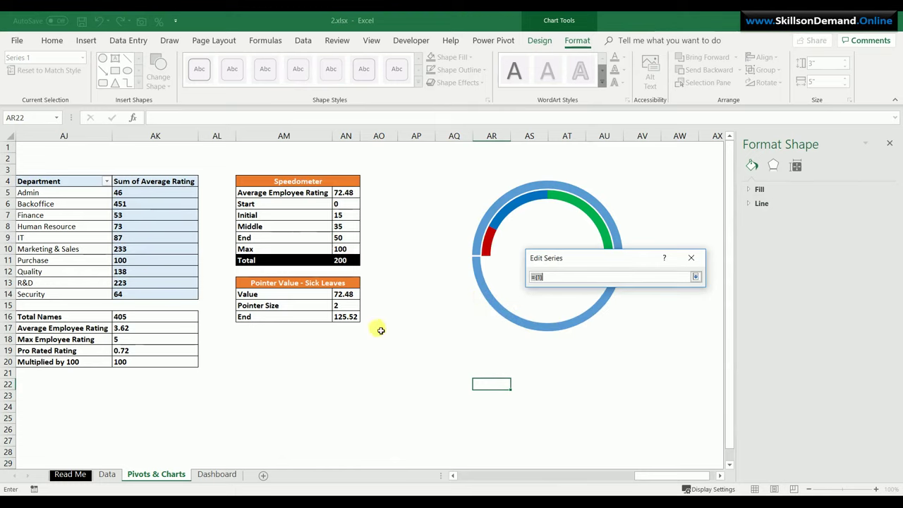
pyautogui.moveTo(343, 295); pyautogui.dragTo(348, 319)
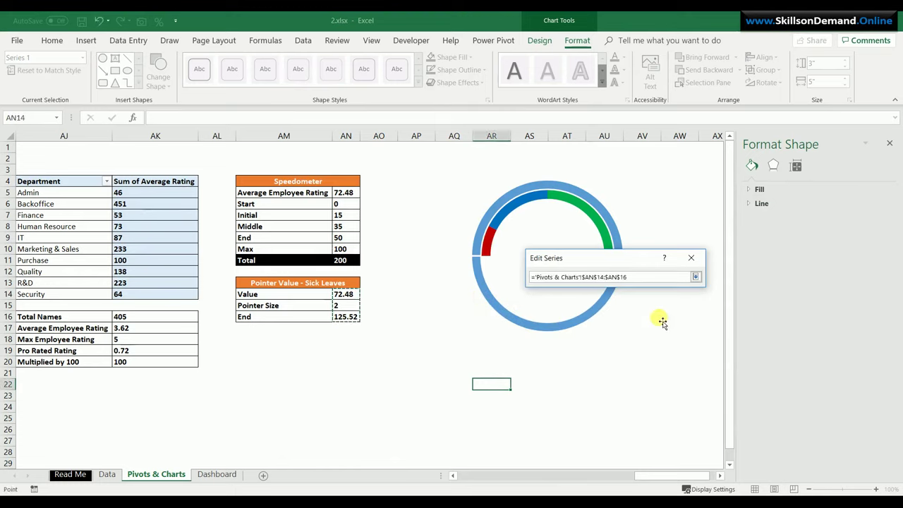
pyautogui.click(696, 277)
pyautogui.click(634, 331)
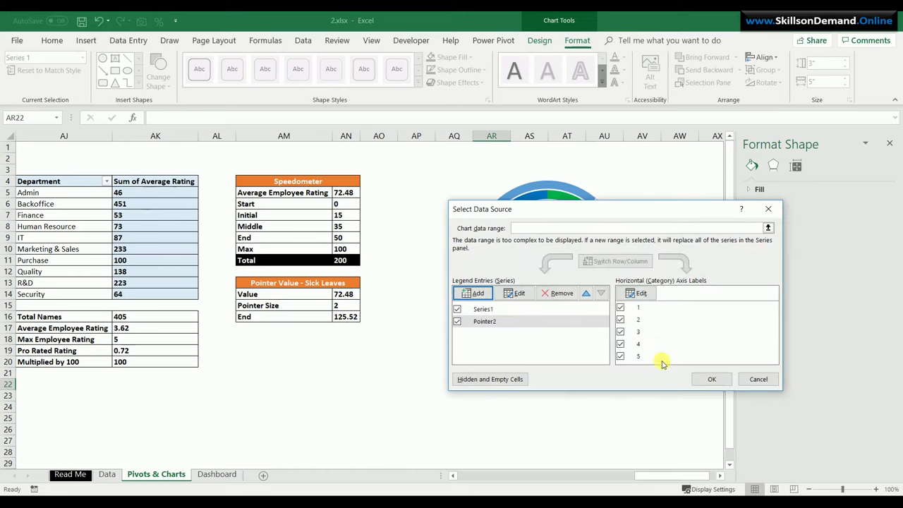
pyautogui.click(709, 379)
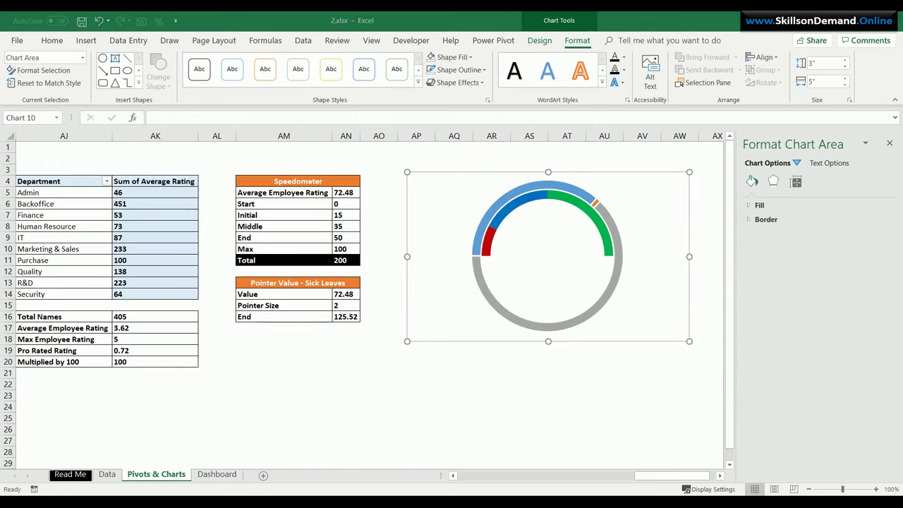
# Change the Pointer2 series to a Pie chart plotted on the secondary axis
pyautogui.rightClick(613, 277)
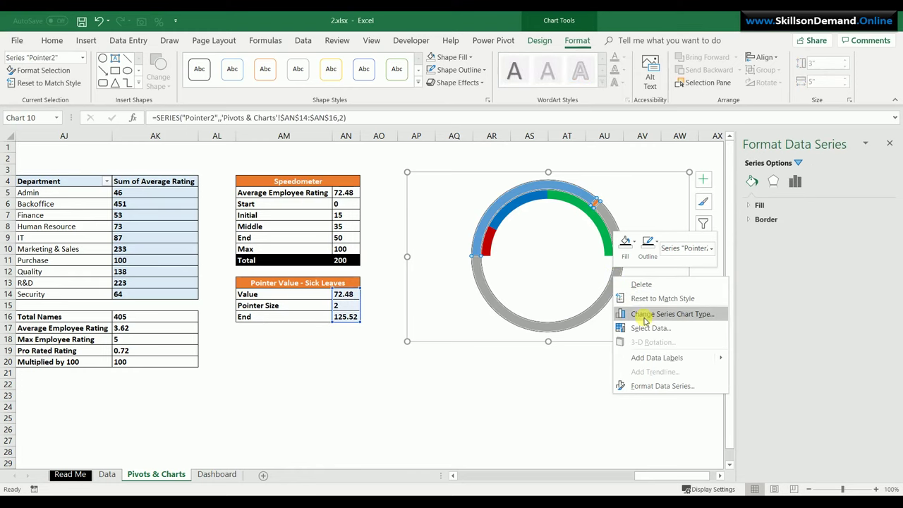
pyautogui.click(636, 314)
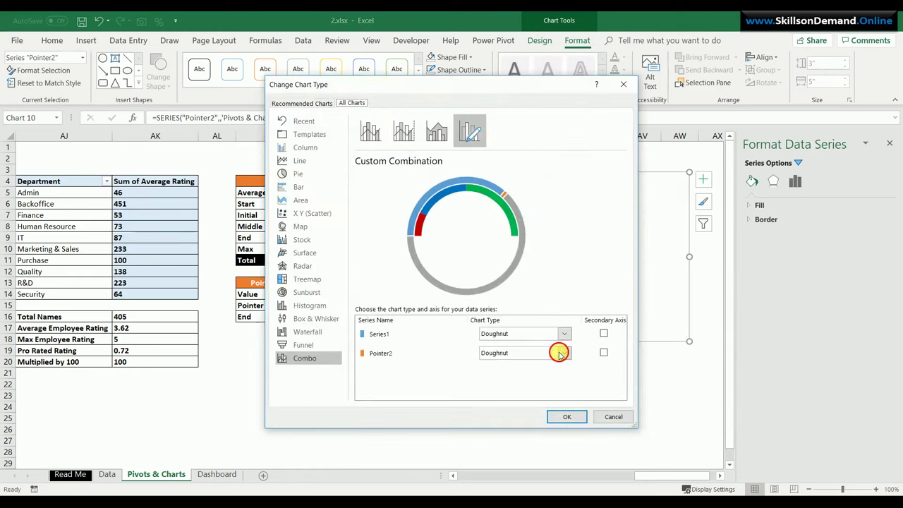
pyautogui.click(559, 354)
pyautogui.click(498, 338)
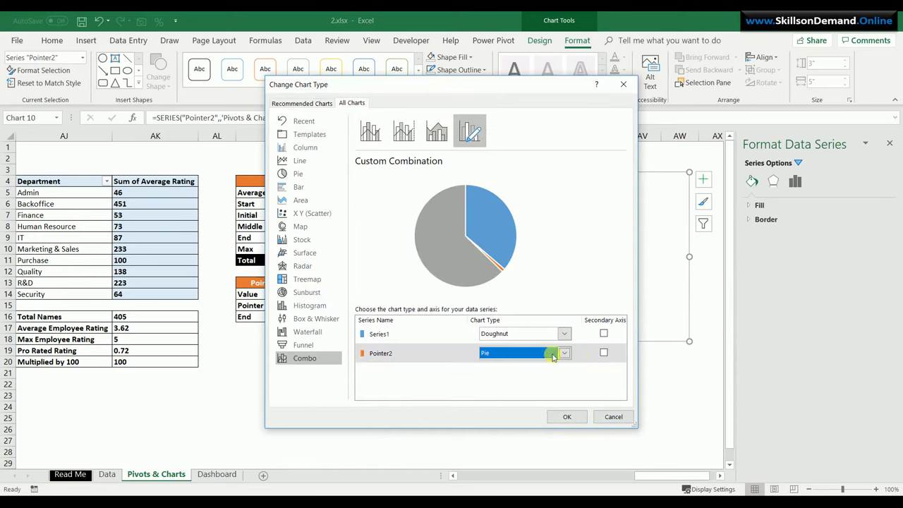
pyautogui.click(605, 352)
pyautogui.click(567, 416)
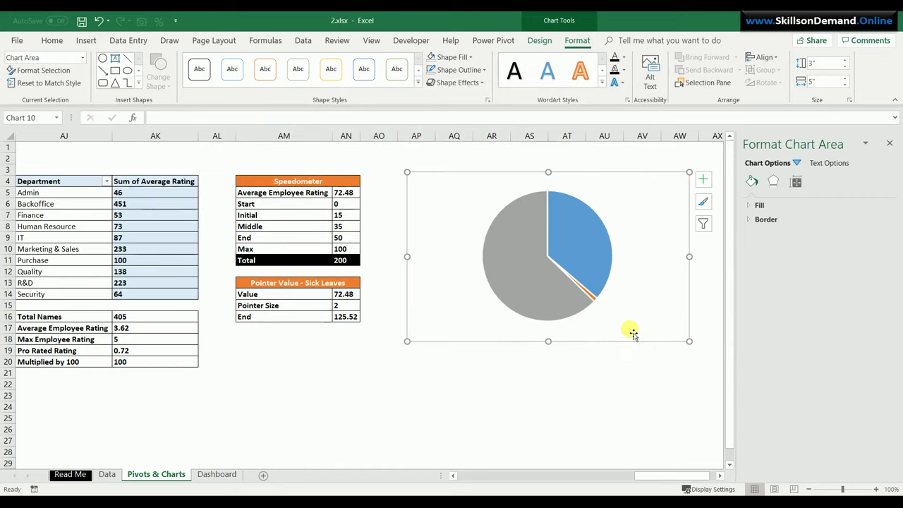
# Set the Pointer2 pie's first-slice angle to 270°
pyautogui.click(583, 255)
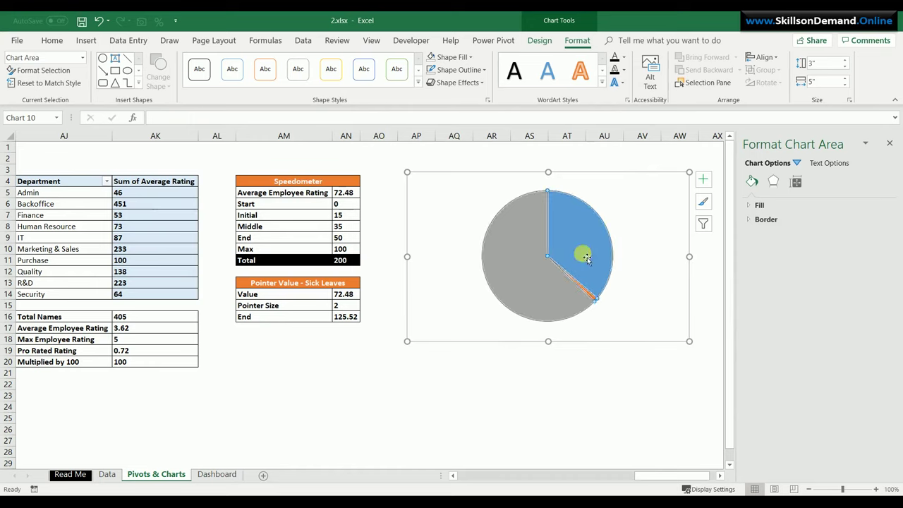
pyautogui.rightClick(583, 256)
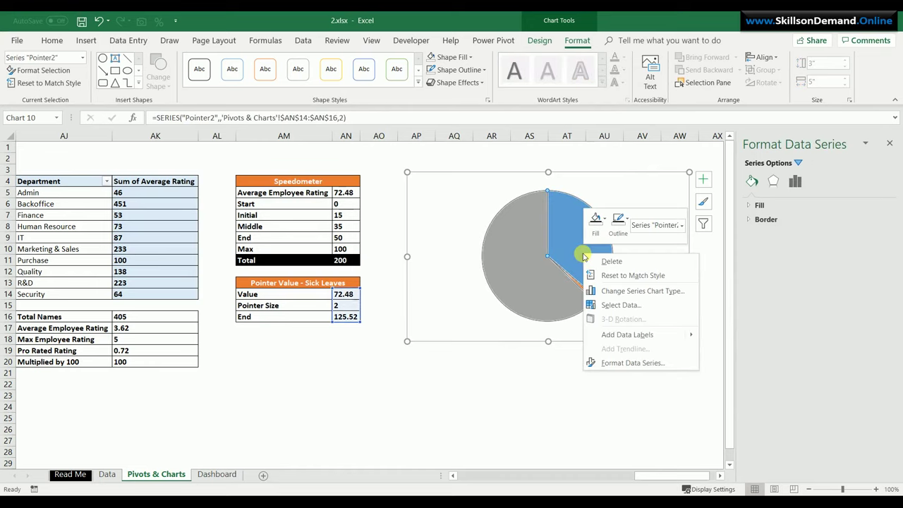
pyautogui.click(627, 363)
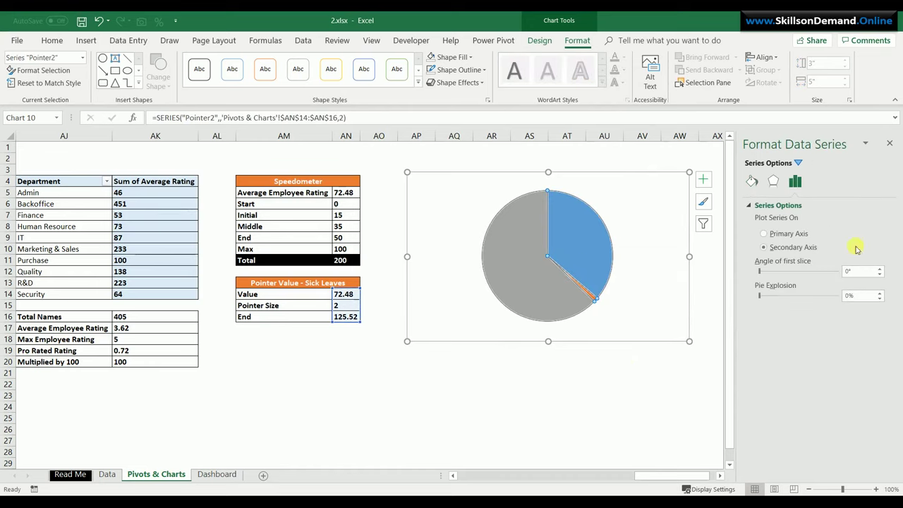
pyautogui.click(864, 272)
pyautogui.press('Return')
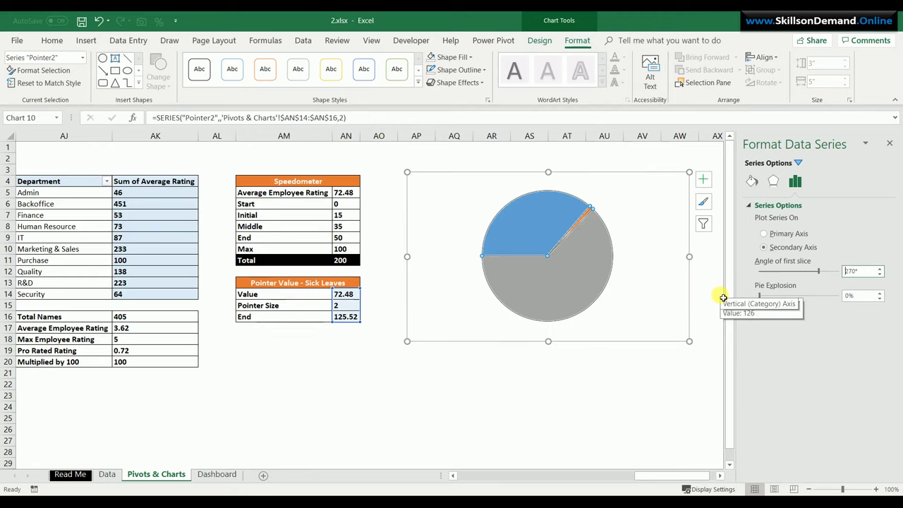
pyautogui.click(570, 277)
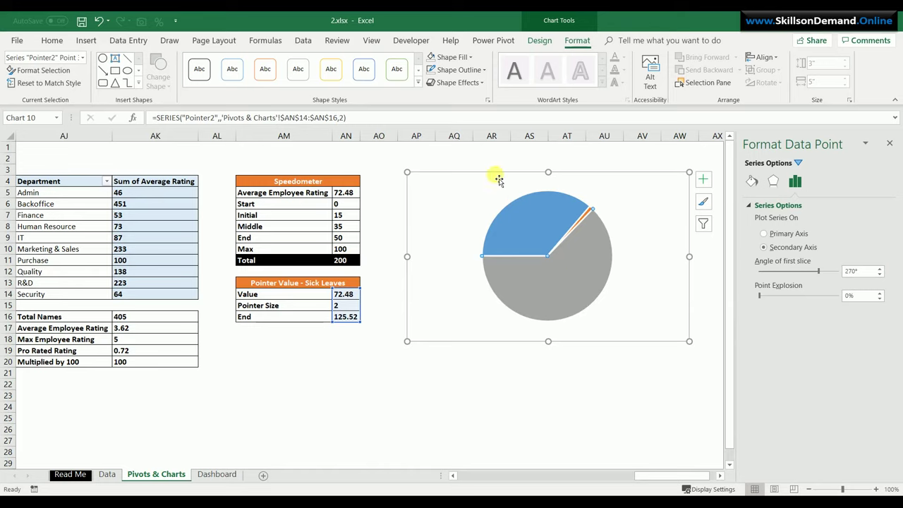
# Give the grey pie slice No Fill and recolour the blue pie slice yellow
pyautogui.click(460, 59)
pyautogui.click(454, 171)
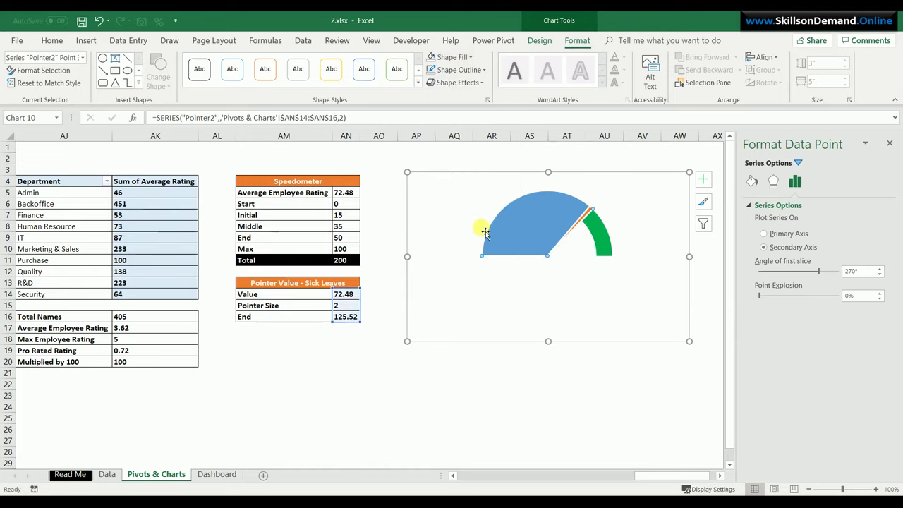
pyautogui.click(458, 71)
pyautogui.click(455, 53)
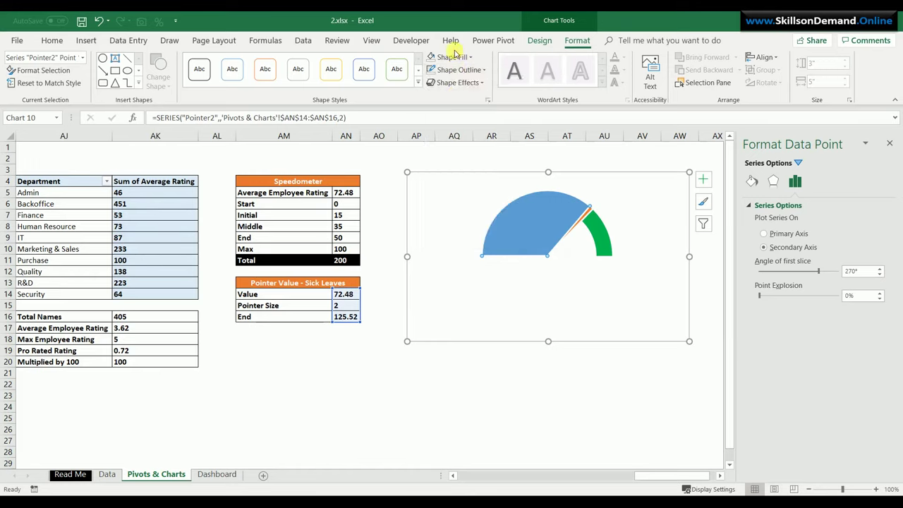
pyautogui.click(455, 57)
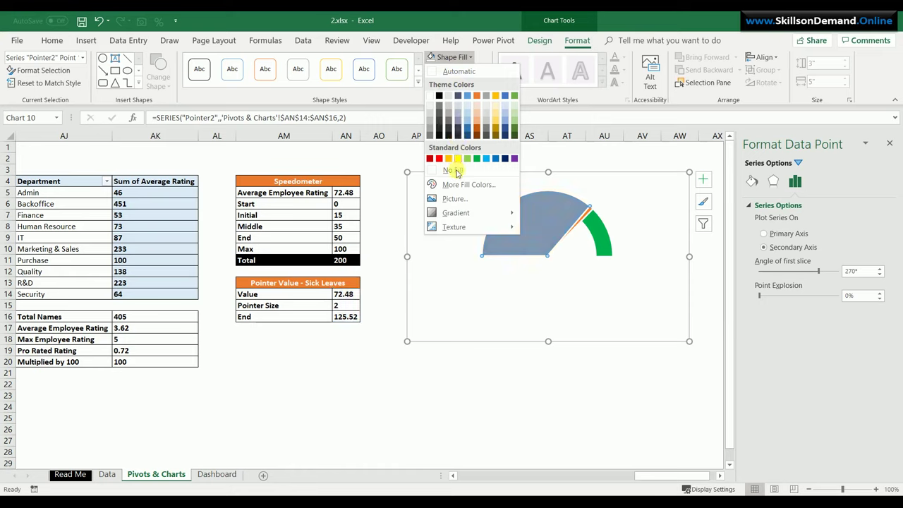
pyautogui.click(456, 157)
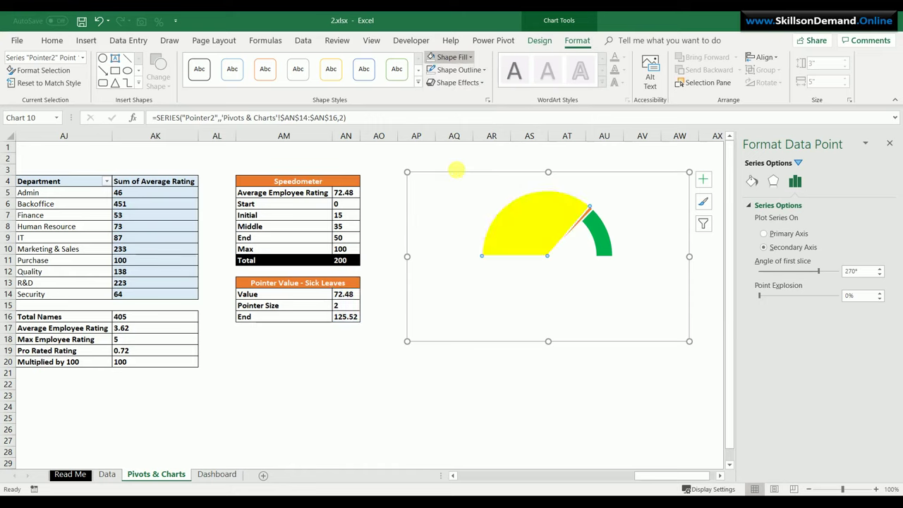
# Fill the needle slice black and give it a black outline
pyautogui.click(575, 223)
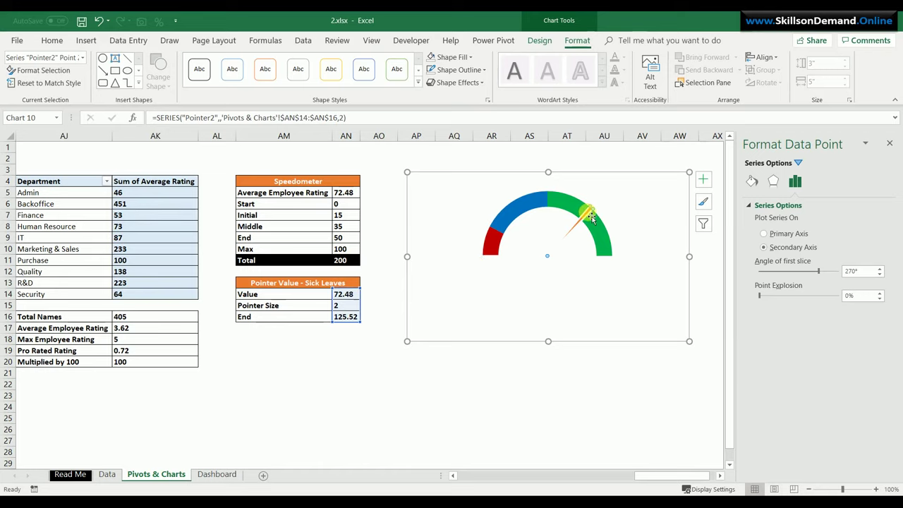
pyautogui.click(451, 57)
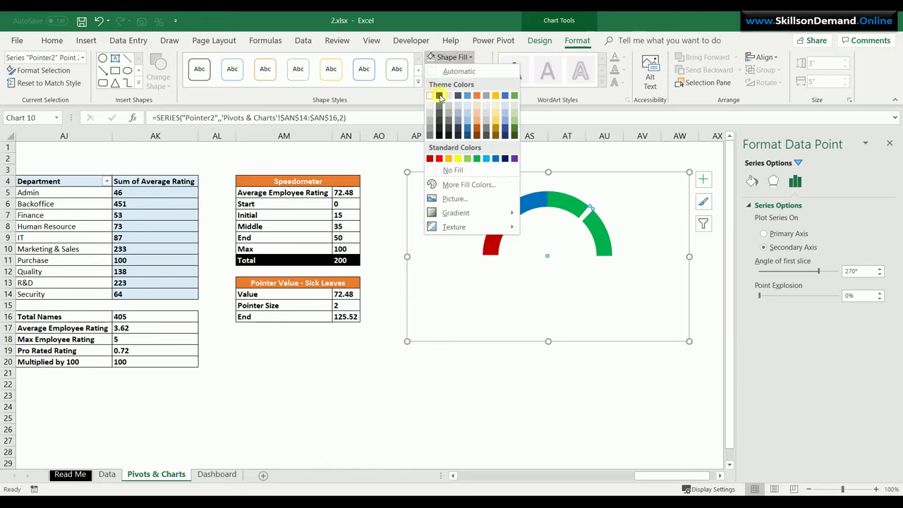
pyautogui.click(439, 96)
pyautogui.click(469, 72)
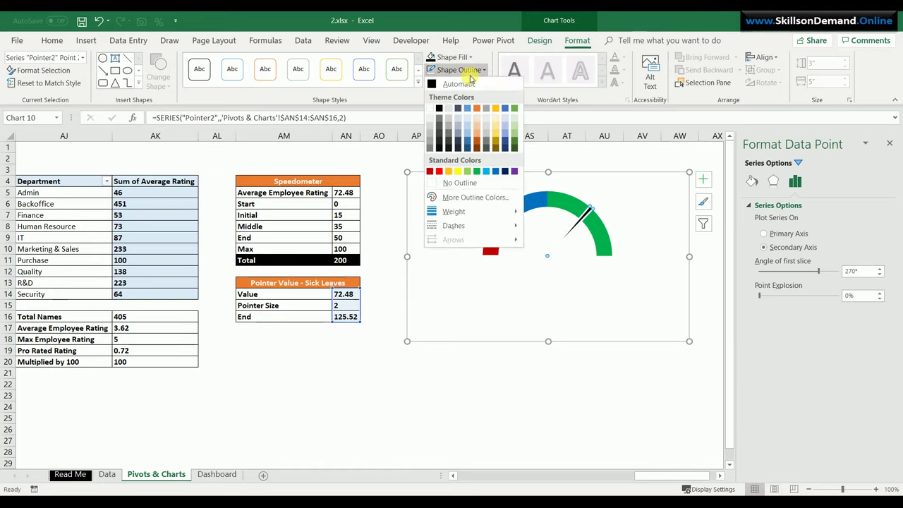
pyautogui.click(458, 183)
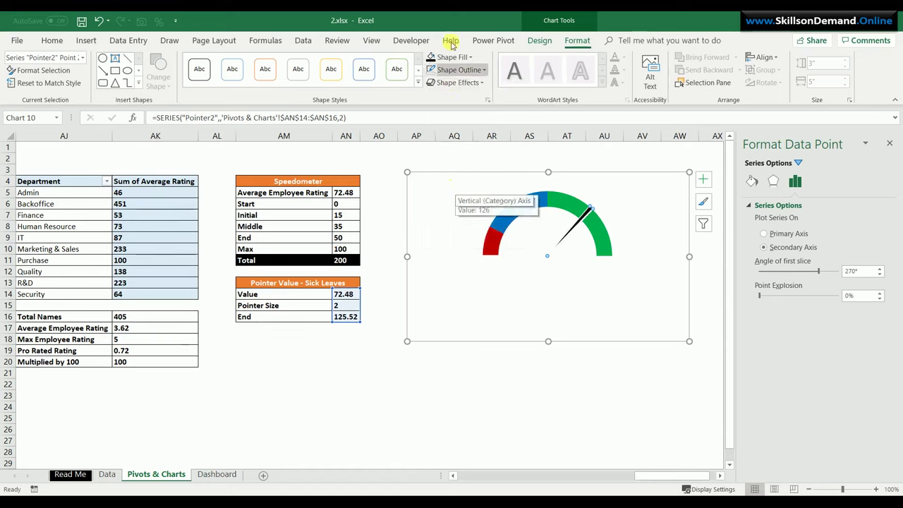
pyautogui.click(445, 70)
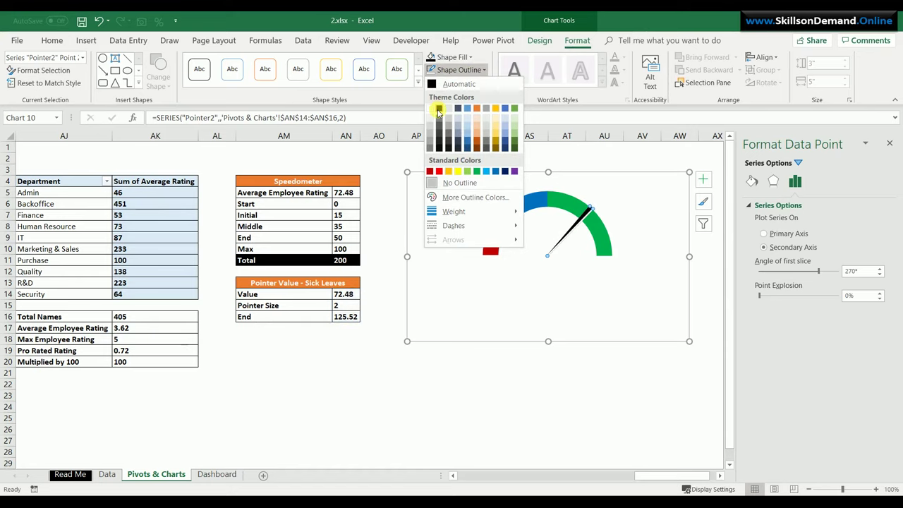
pyautogui.click(438, 109)
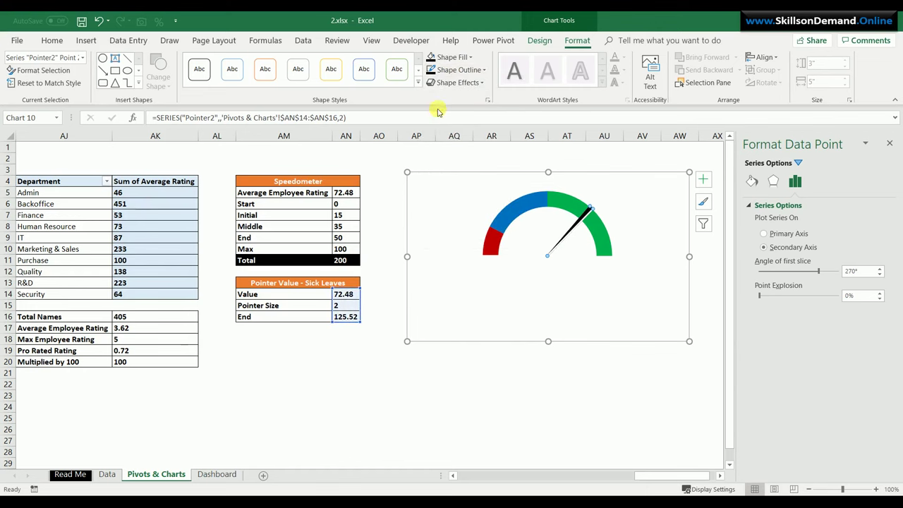
pyautogui.click(500, 383)
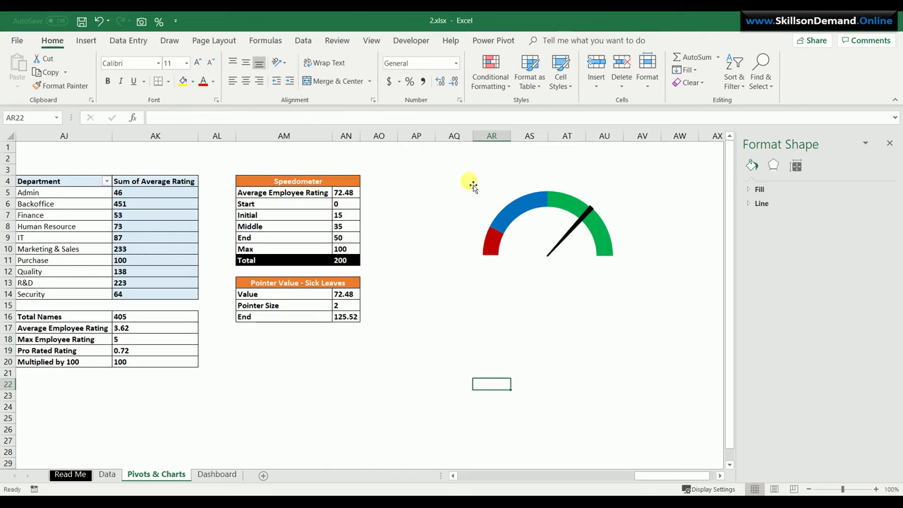
# Add a data label at the gauge needle's tip
pyautogui.click(583, 223)
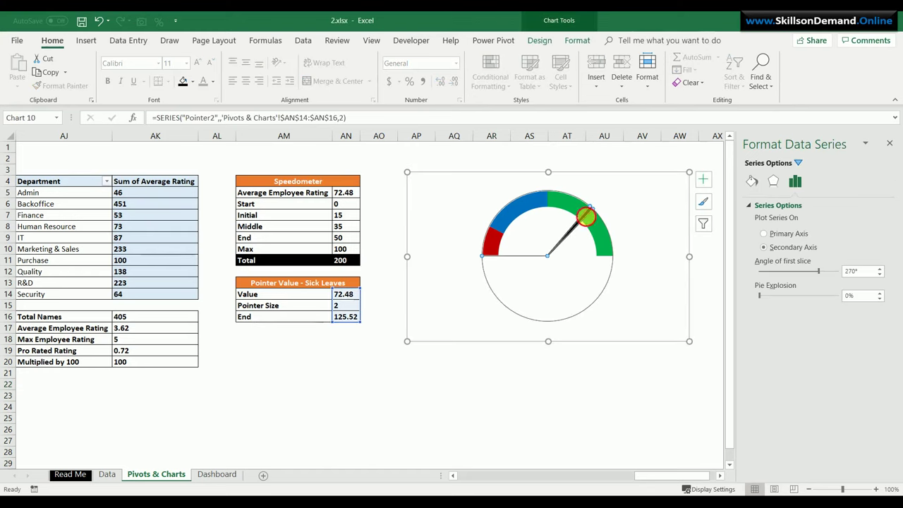
pyautogui.rightClick(591, 218)
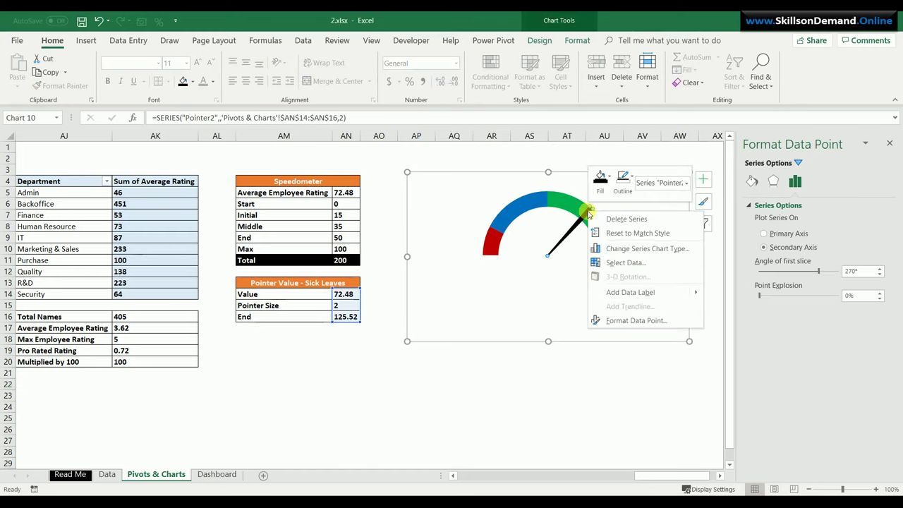
pyautogui.click(631, 292)
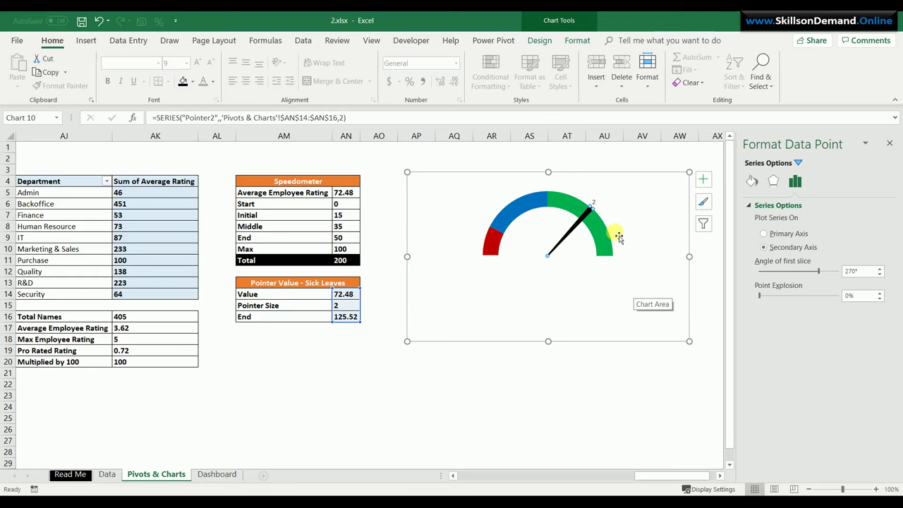
# Link the needle label to cell AN5 (72.48) and increase its font size twice
pyautogui.click(594, 202)
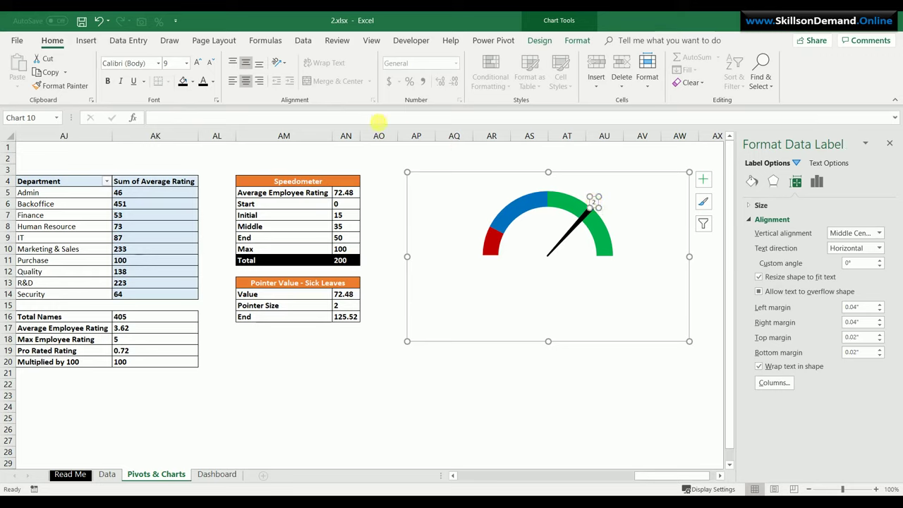
pyautogui.write('=')
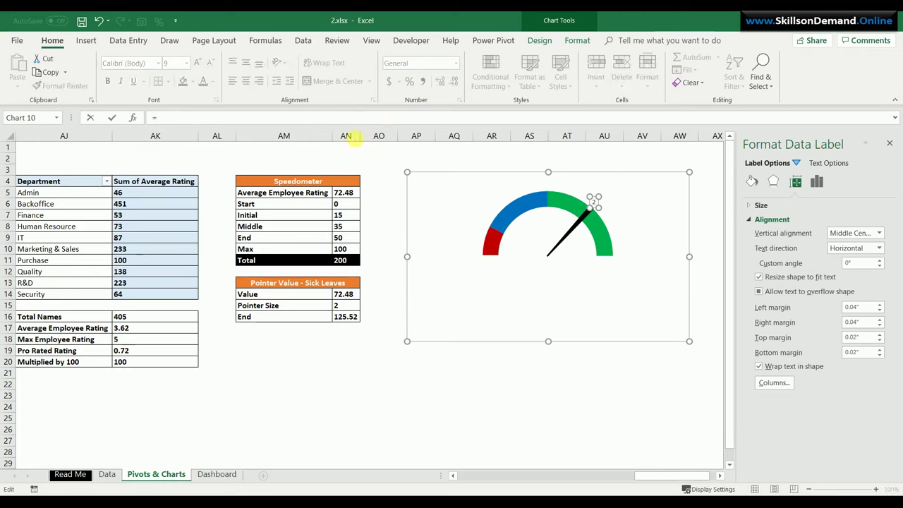
pyautogui.click(350, 195)
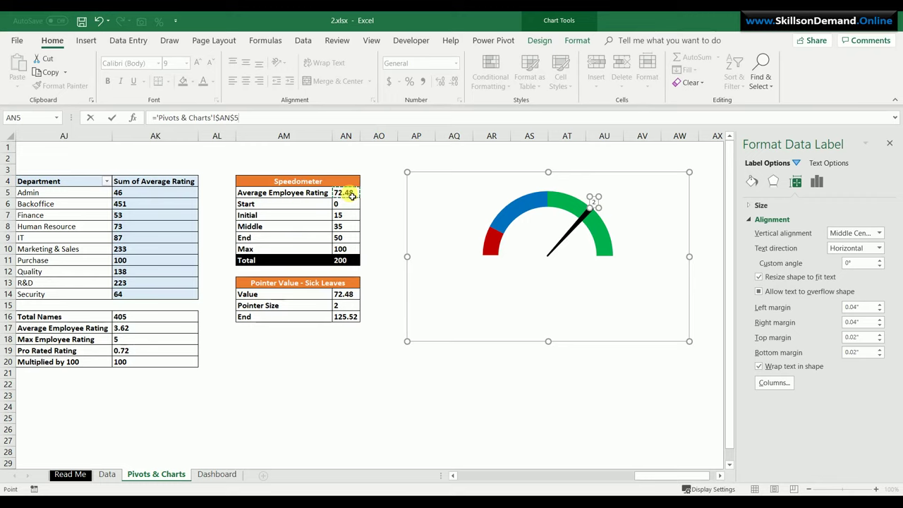
pyautogui.press('Return')
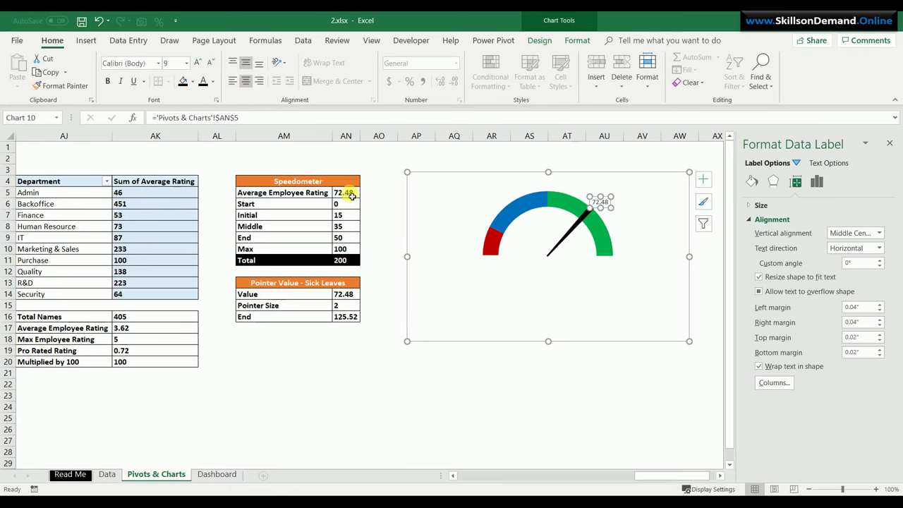
pyautogui.hscroll(-2, 352, 196)
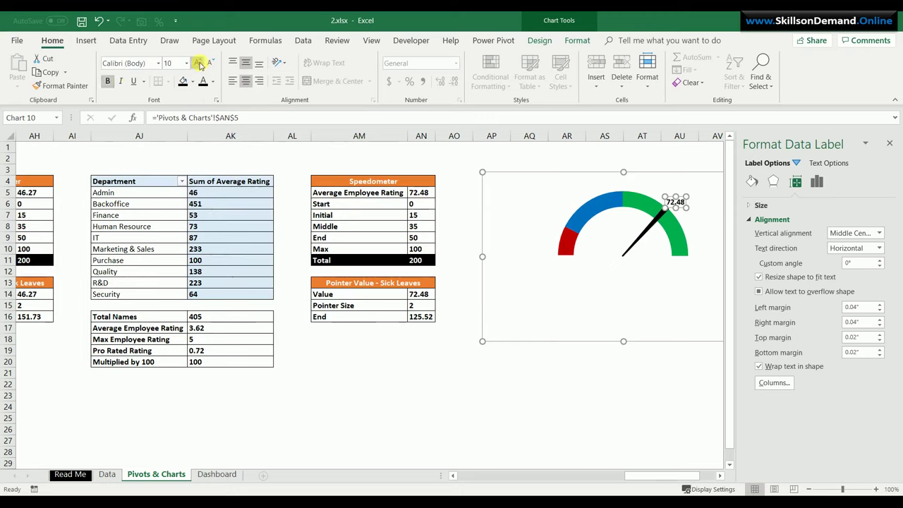
pyautogui.click(199, 64)
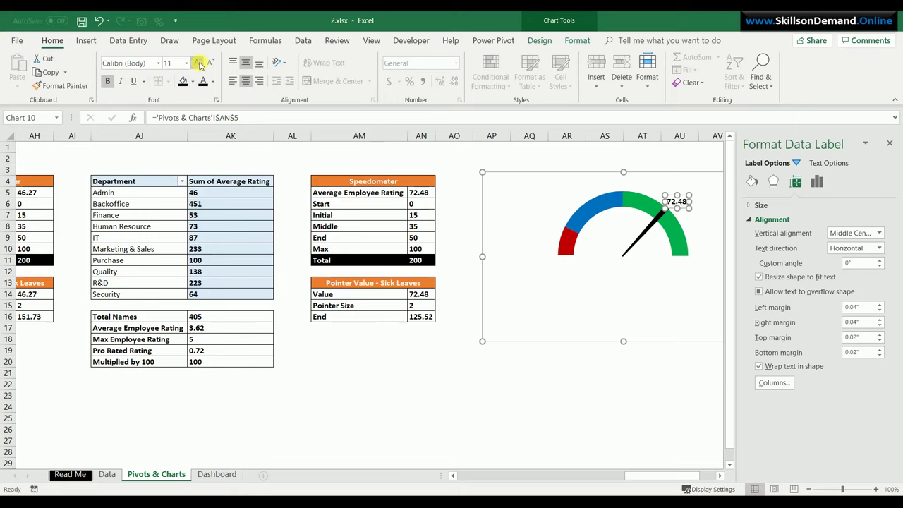
pyautogui.click(199, 65)
pyautogui.click(406, 378)
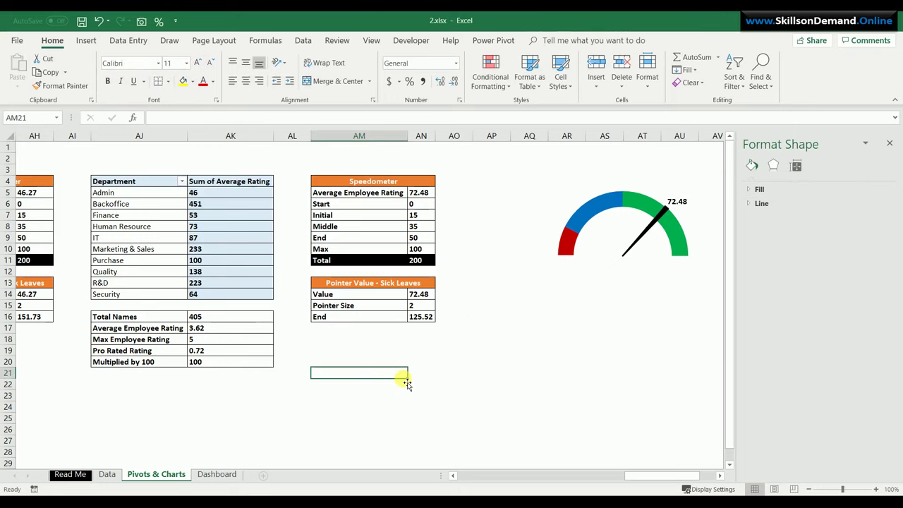
# Add a chart title above the gauge reading 'Average Employee Rating'
pyautogui.click(561, 238)
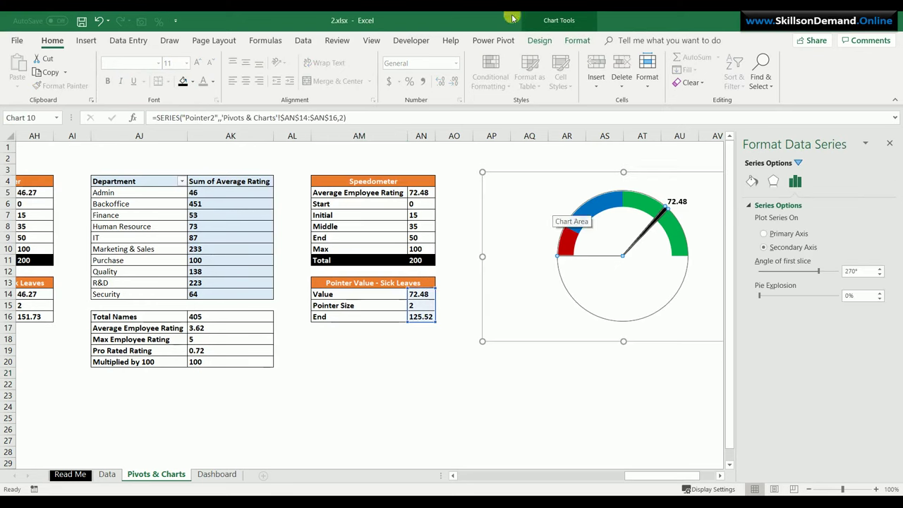
pyautogui.click(535, 38)
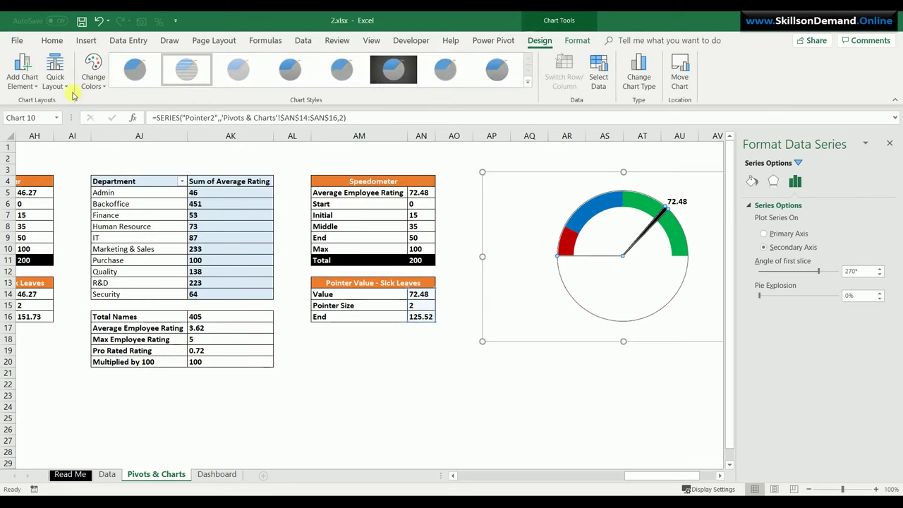
pyautogui.click(22, 78)
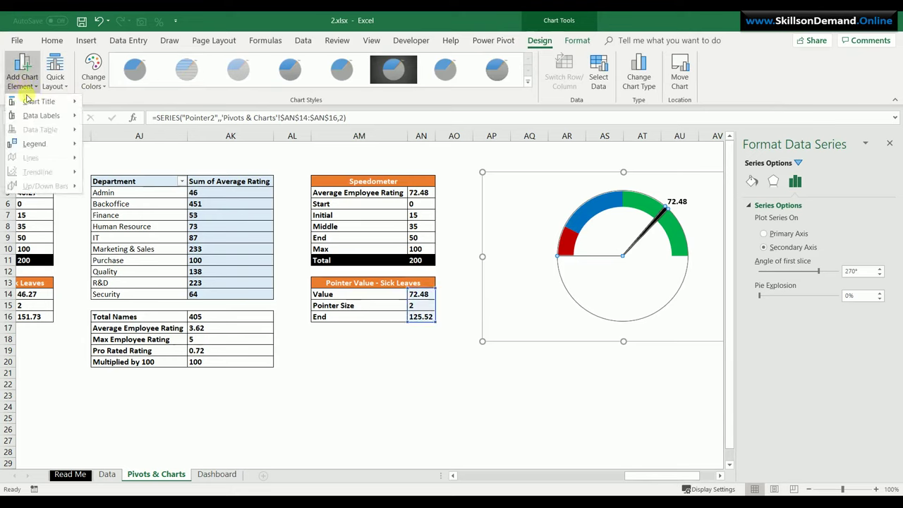
pyautogui.moveTo(29, 102)
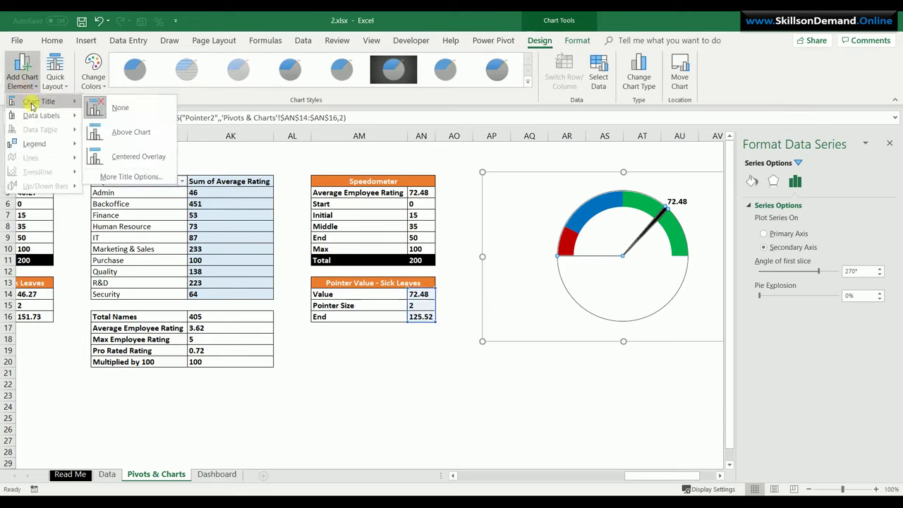
pyautogui.click(118, 136)
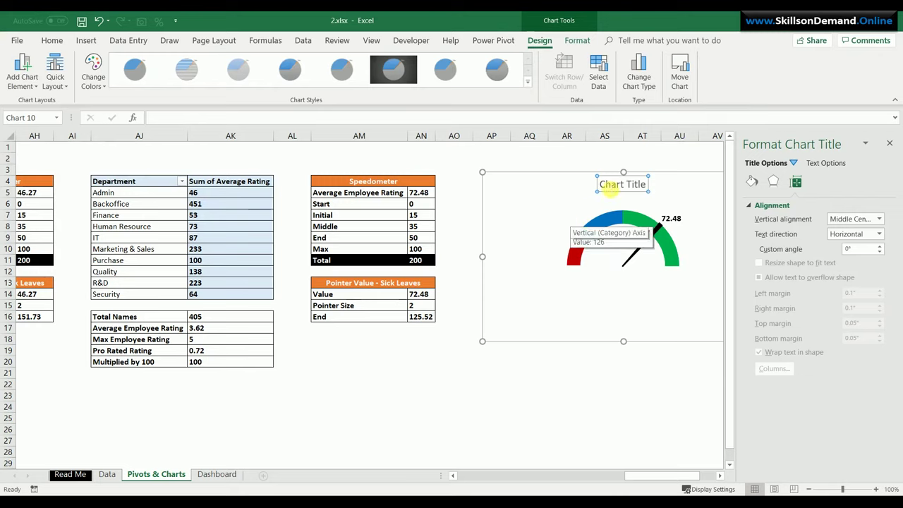
pyautogui.moveTo(600, 185); pyautogui.dragTo(655, 182)
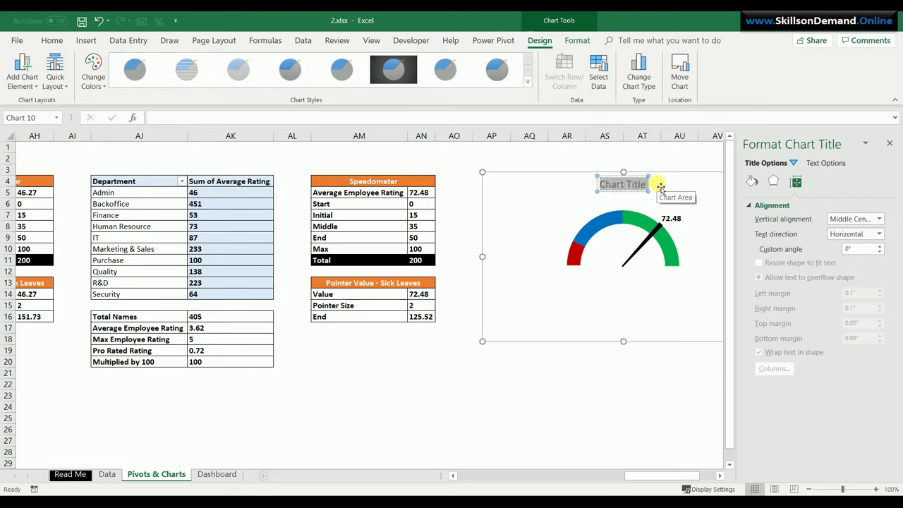
pyautogui.write('Ave')
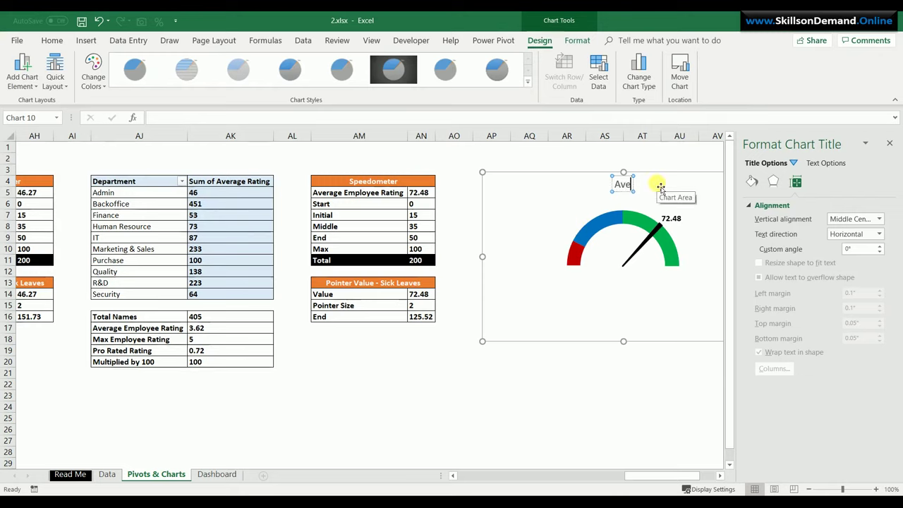
pyautogui.write('rage Emplo')
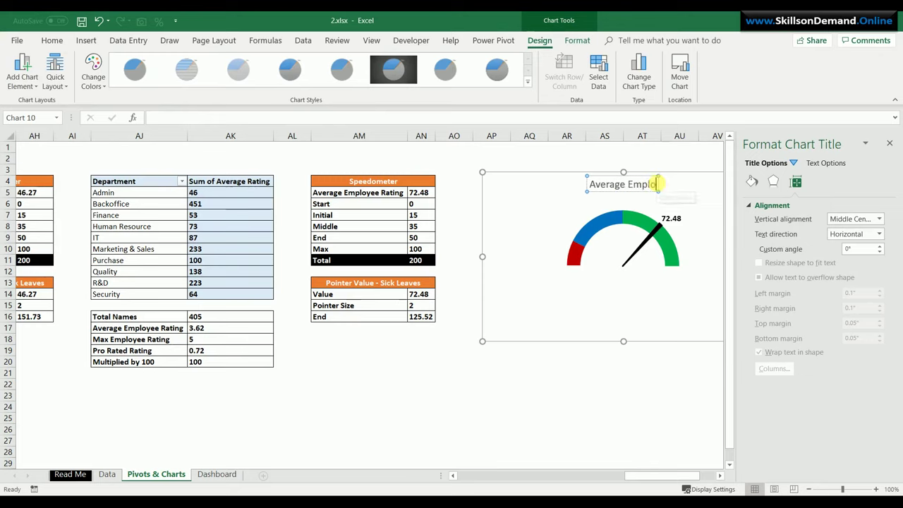
pyautogui.write('yee Rating')
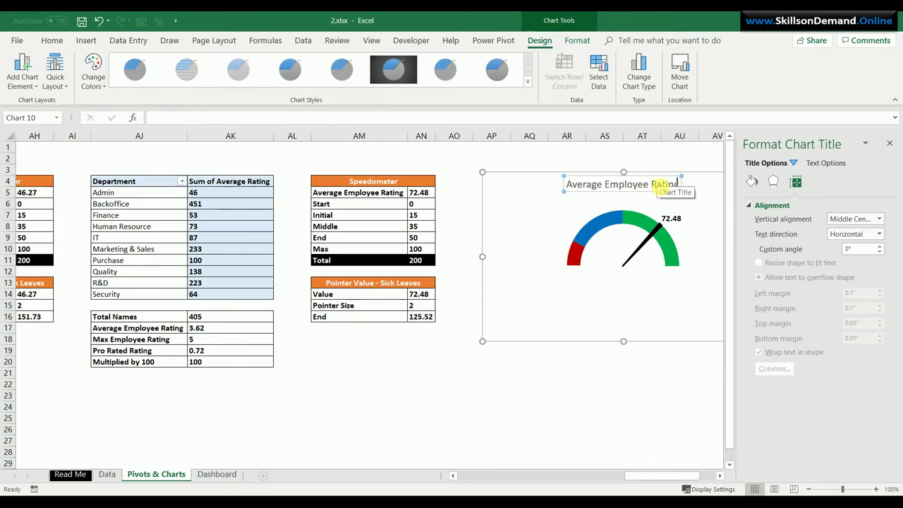
# Bold the chart title, then cut the gauge chart from the Pivots & Charts sheet
pyautogui.click(54, 40)
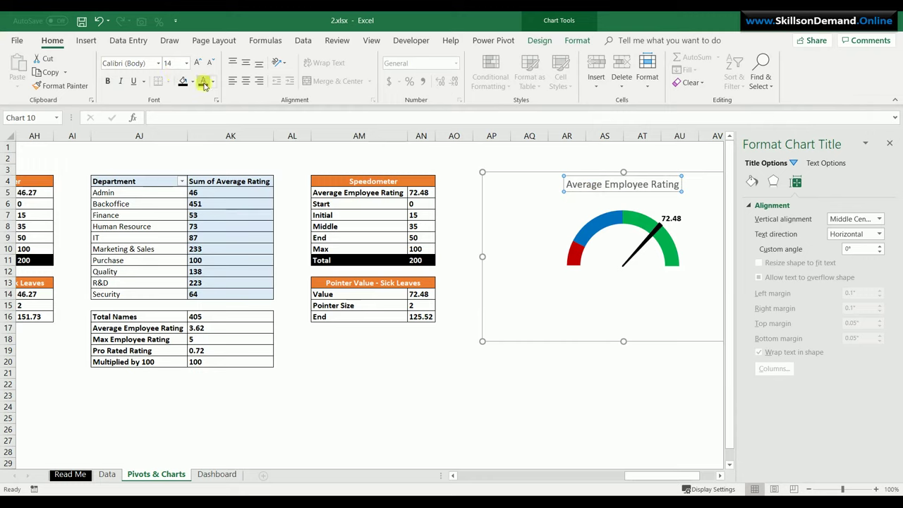
pyautogui.click(107, 80)
pyautogui.click(108, 80)
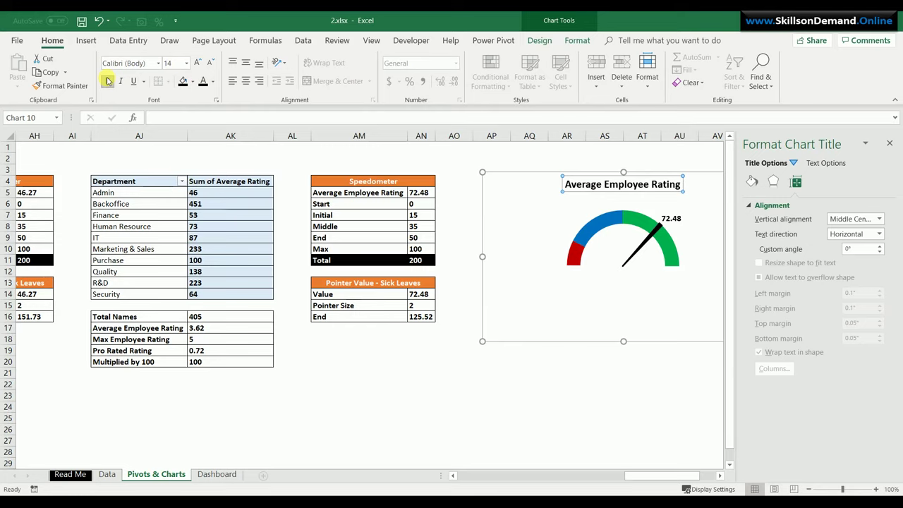
pyautogui.click(480, 297)
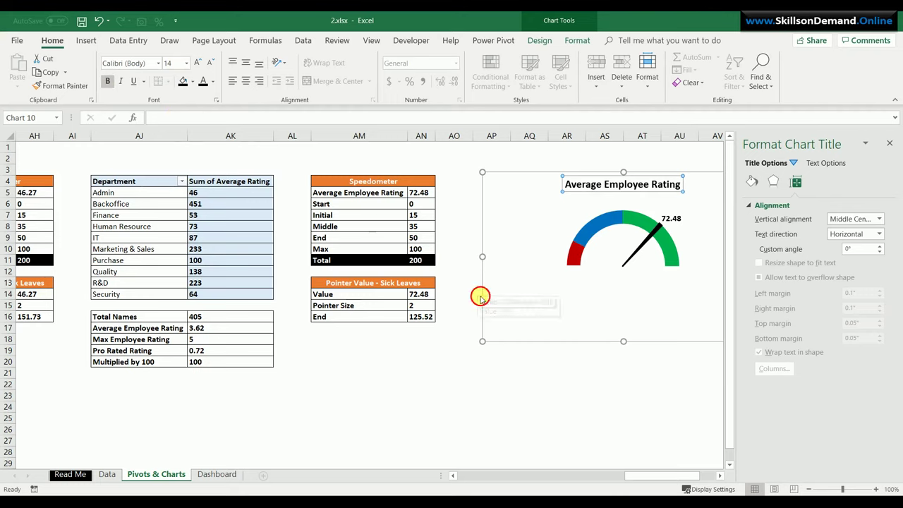
pyautogui.hotkey('ctrl', 'x')
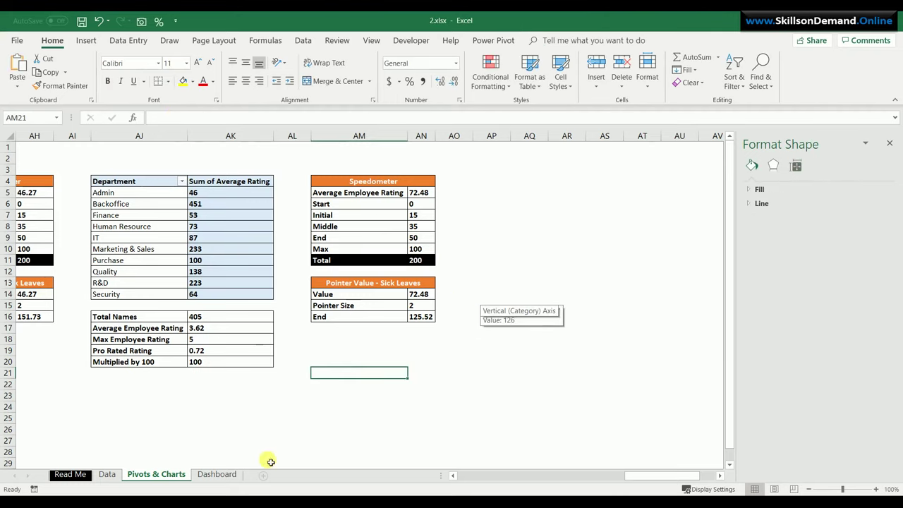
# Paste the Average Employee Rating gauge onto Dashboard and position it beneath the Average Sick Leaves gauge
pyautogui.click(216, 475)
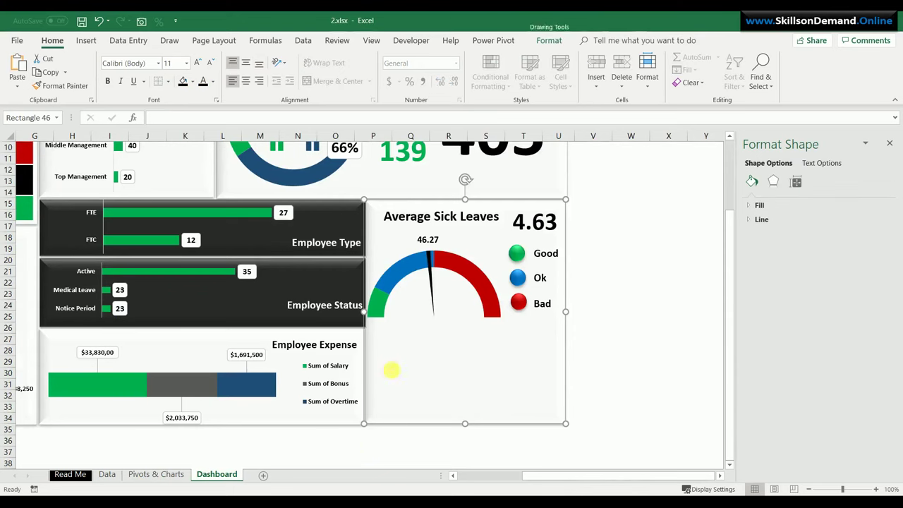
pyautogui.hotkey('ctrl', 'v')
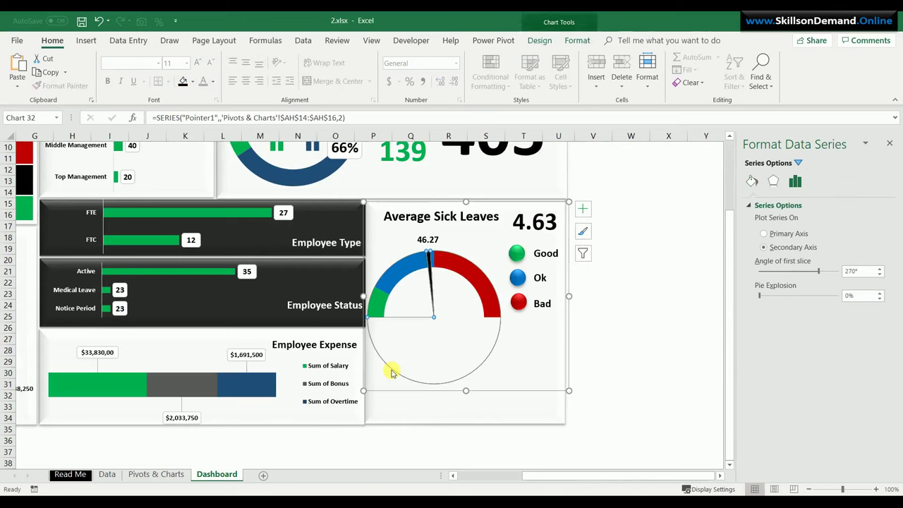
pyautogui.click(496, 411)
pyautogui.hotkey('ctrl', 'v')
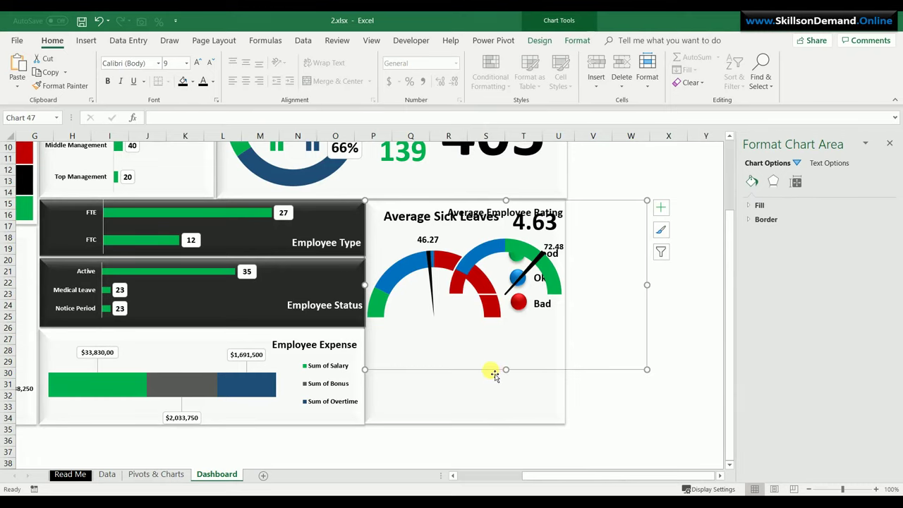
pyautogui.moveTo(494, 374); pyautogui.dragTo(422, 312)
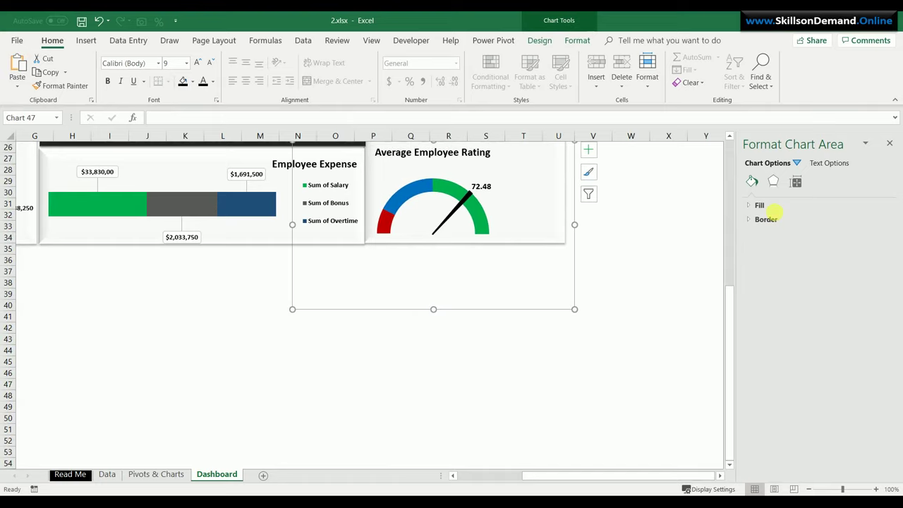
pyautogui.click(731, 139)
pyautogui.scroll(7, 731, 140)
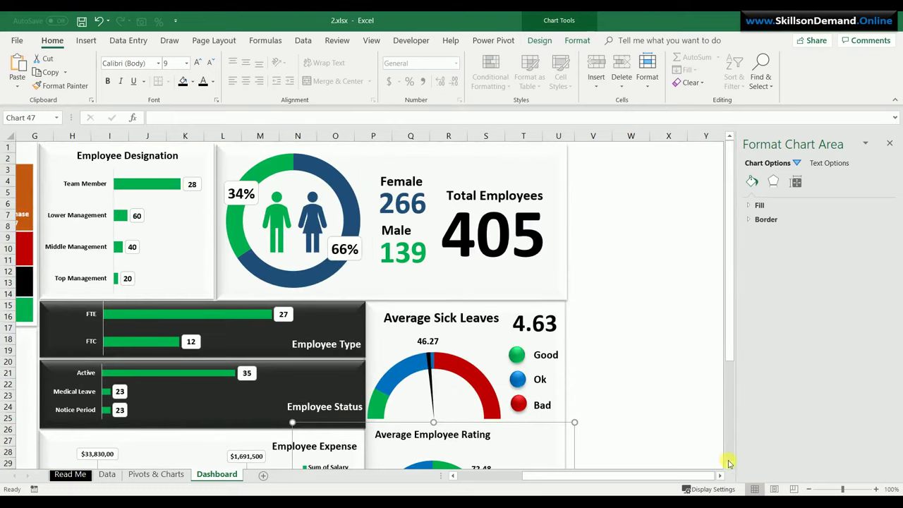
pyautogui.scroll(-9, 729, 459)
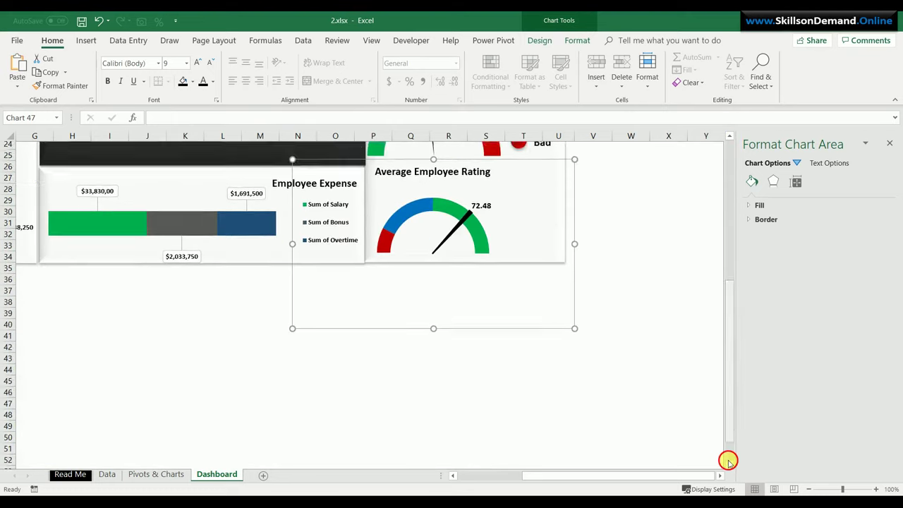
pyautogui.click(729, 136)
pyautogui.moveTo(730, 136); pyautogui.dragTo(730, 136)
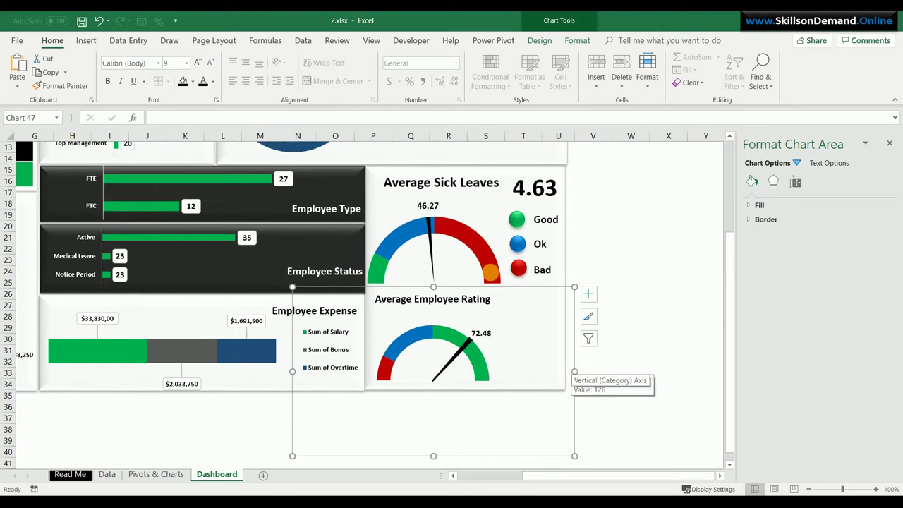
pyautogui.click(635, 304)
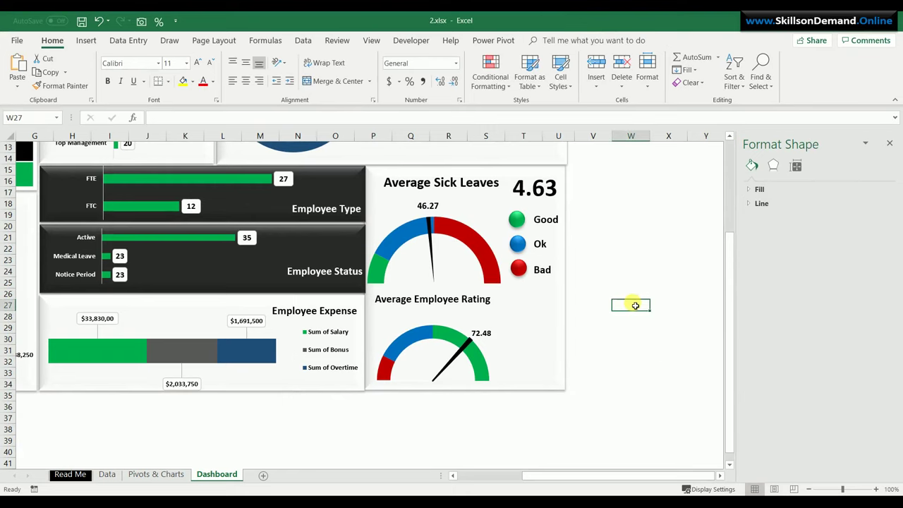
pyautogui.press('Up')
pyautogui.press('Up')
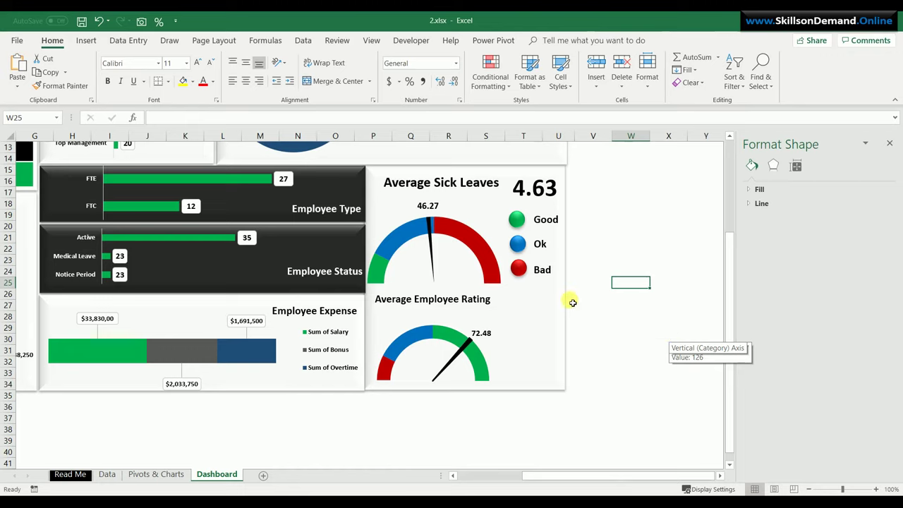
# Duplicate the 4.63 box beside the rating gauge and link it to ='Pivots & Charts'!AK17, showing 3.62
pyautogui.click(534, 199)
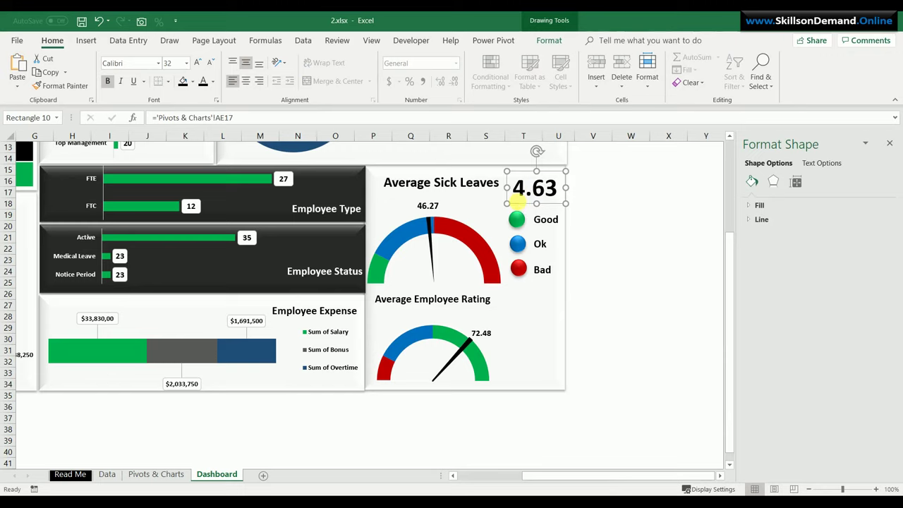
pyautogui.hotkey('ctrl', 'd')
pyautogui.moveTo(537, 219); pyautogui.dragTo(529, 333)
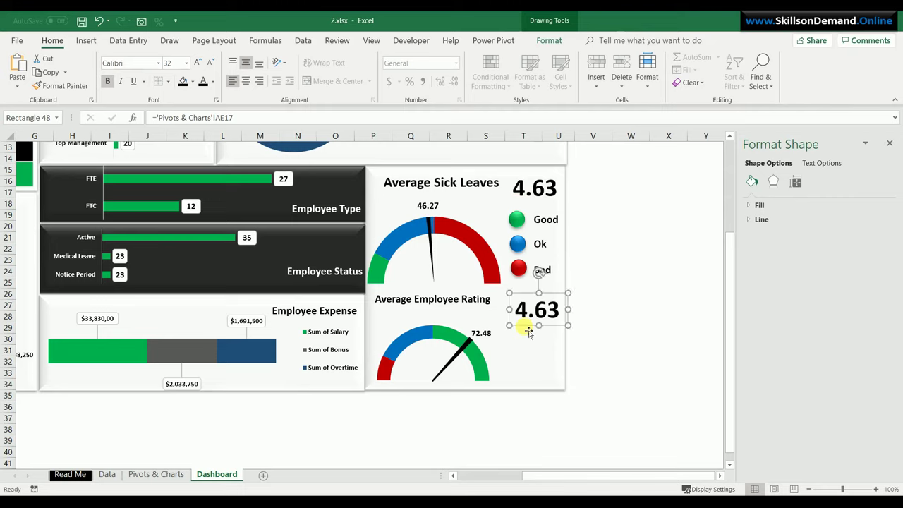
pyautogui.click(245, 118)
pyautogui.moveTo(245, 118); pyautogui.dragTo(157, 117)
pyautogui.press('BackSpace')
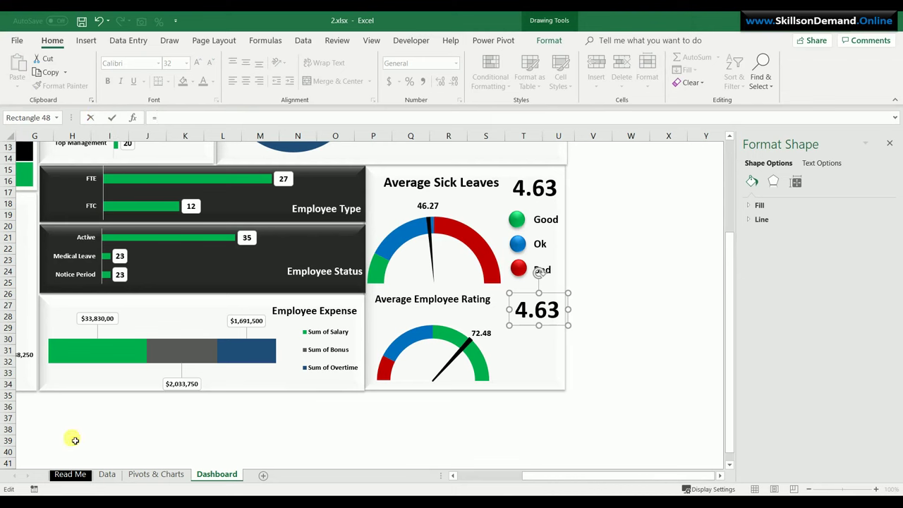
pyautogui.click(136, 478)
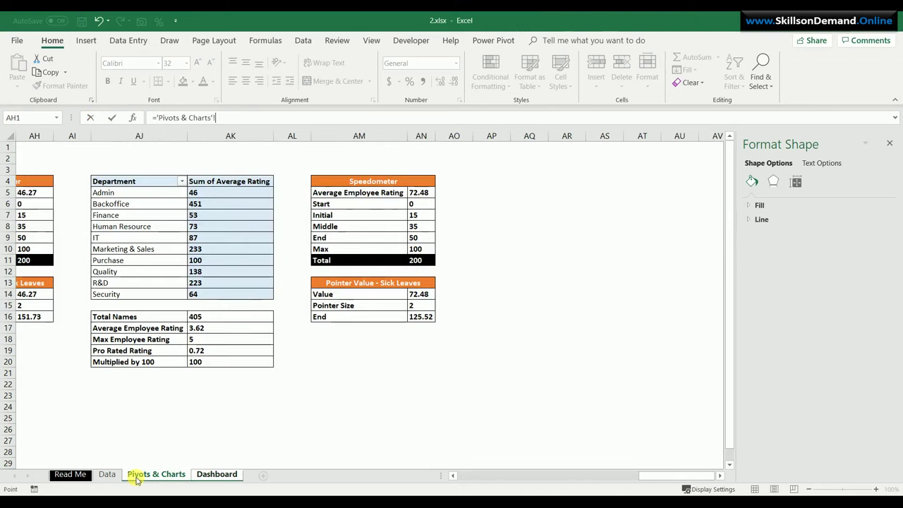
pyautogui.click(234, 332)
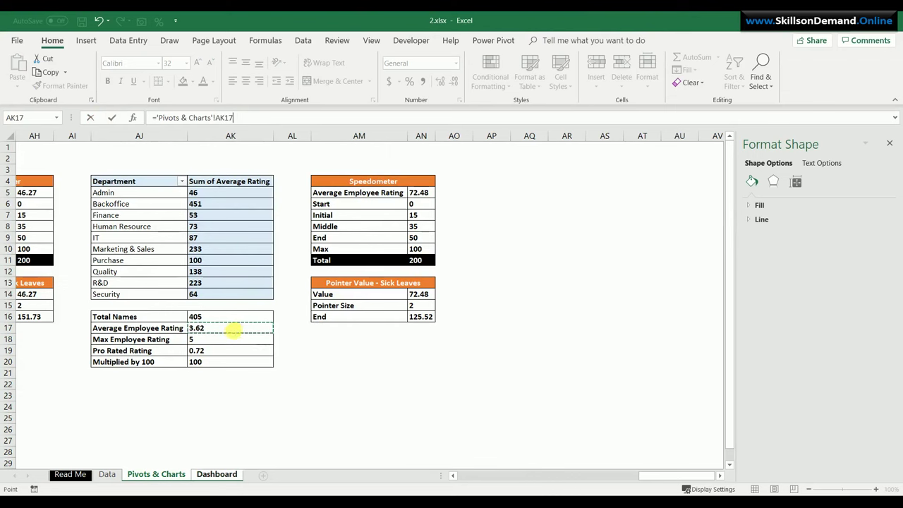
pyautogui.press('Return')
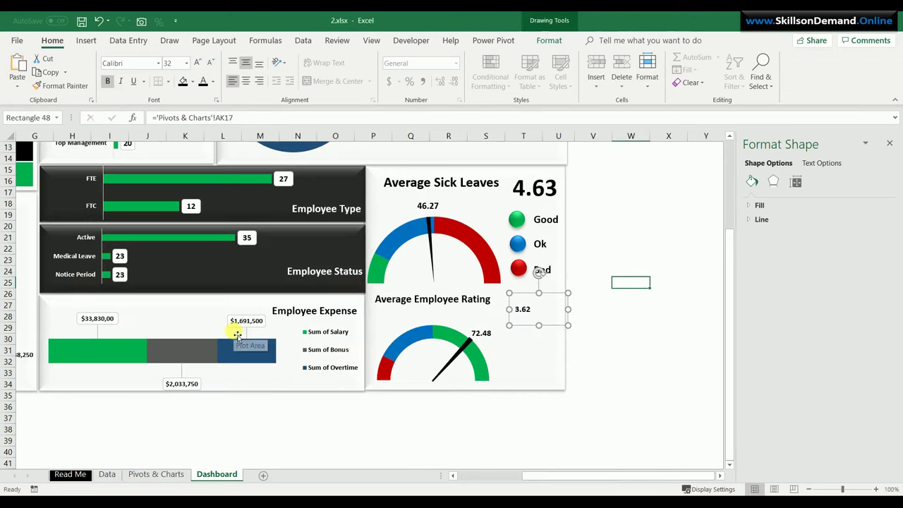
# Middle-align the 3.62 text and enlarge its font to 28
pyautogui.click(245, 65)
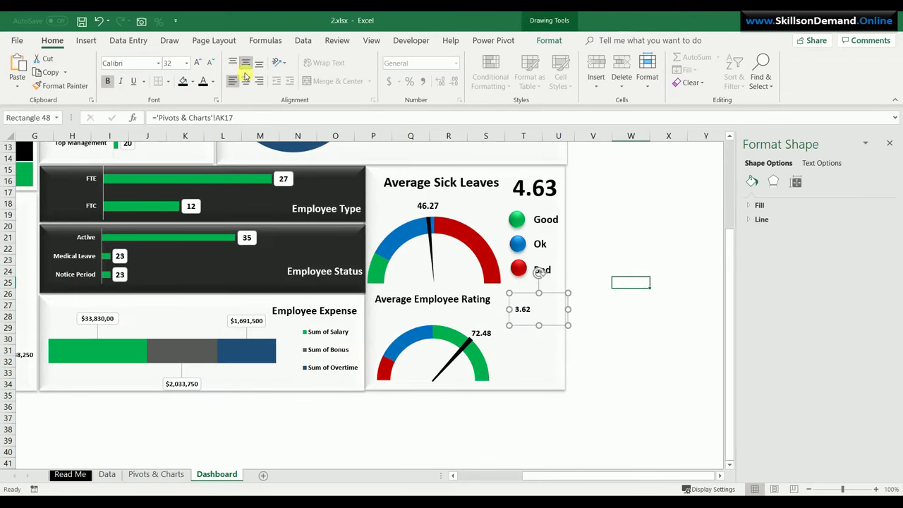
pyautogui.click(199, 63)
pyautogui.click(198, 64)
pyautogui.click(198, 64)
pyautogui.click(199, 64)
pyautogui.click(198, 64)
pyautogui.click(198, 64)
pyautogui.click(198, 64)
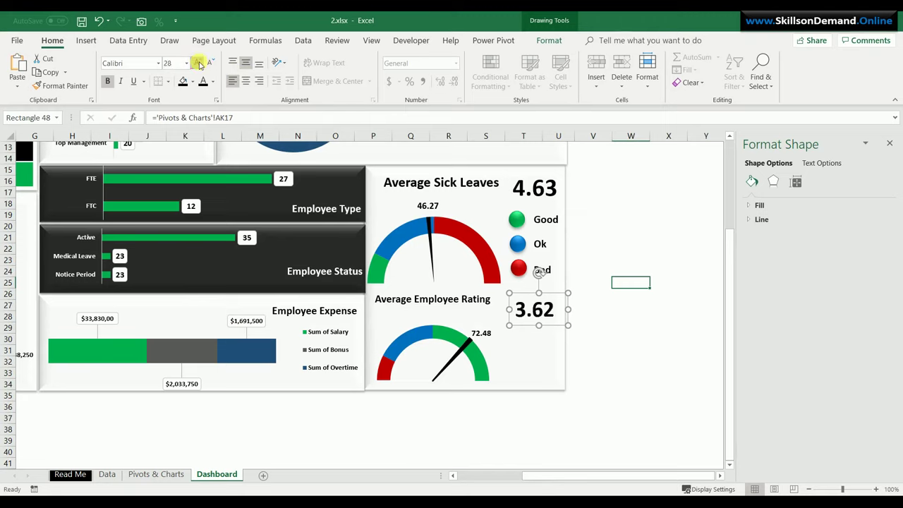
pyautogui.click(641, 219)
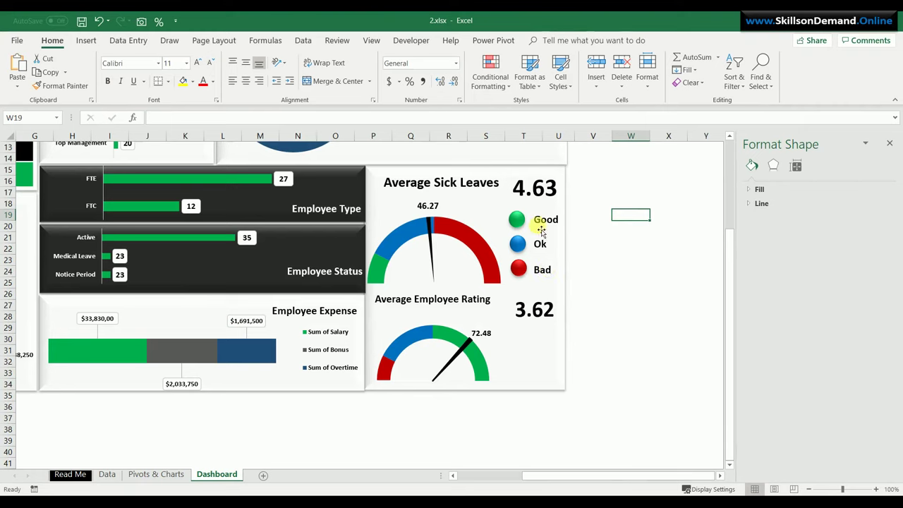
# Copy the green, blue and red balls with their Good, Ok and Bad labels under the 3.62 value
pyautogui.click(480, 385)
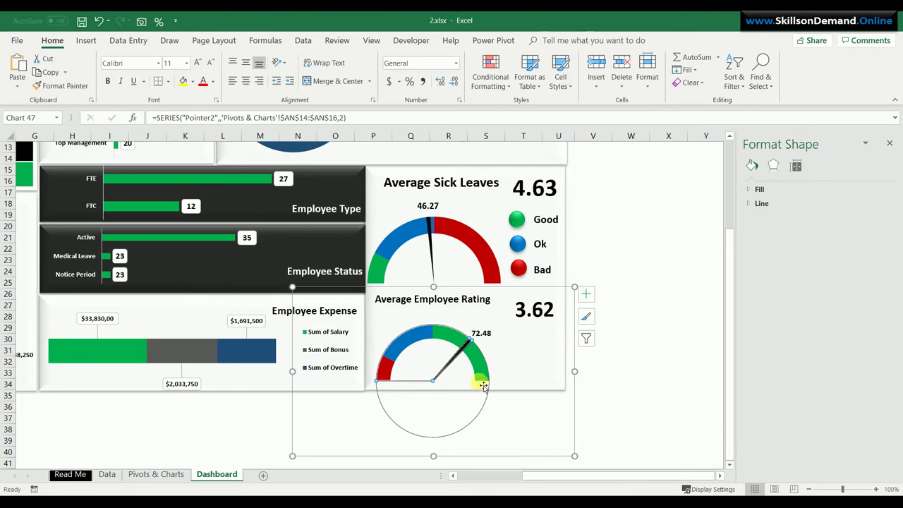
pyautogui.click(520, 366)
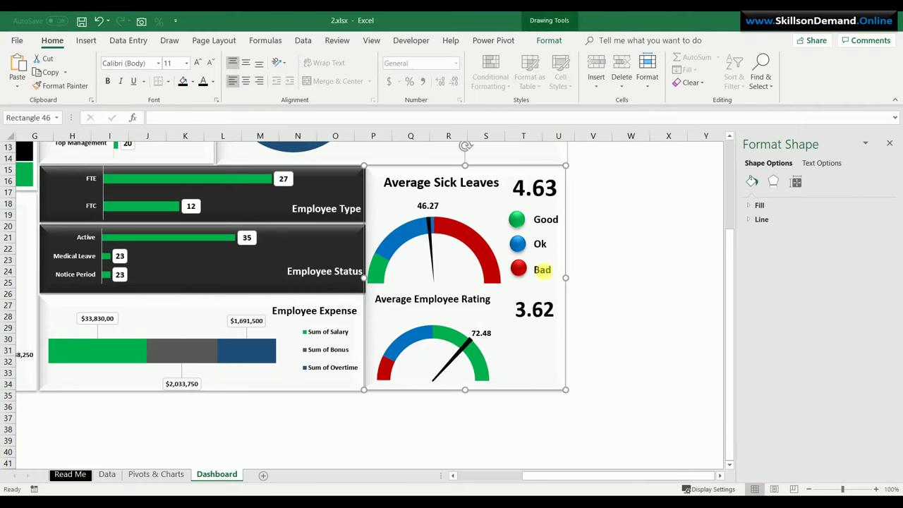
pyautogui.click(542, 270)
pyautogui.keyDown('ctrl'); pyautogui.click(519, 269); pyautogui.keyUp('ctrl')
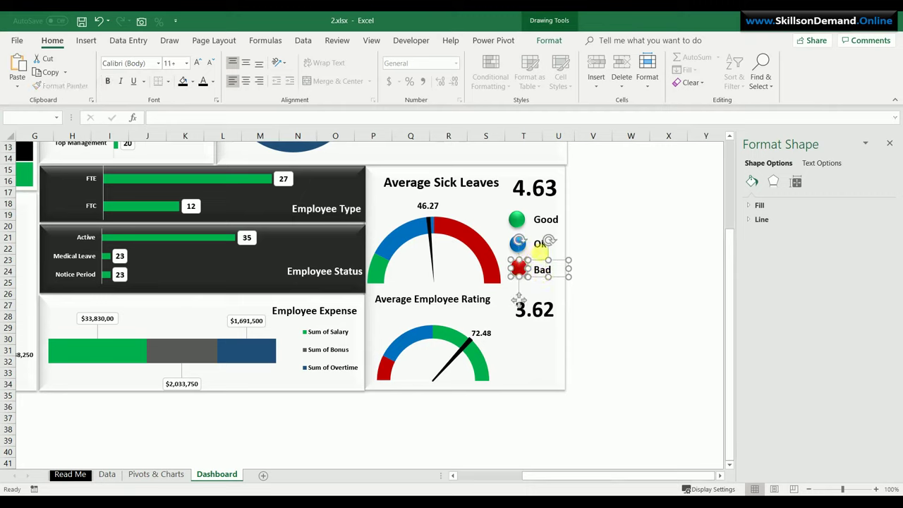
pyautogui.keyDown('ctrl'); pyautogui.click(538, 245); pyautogui.keyUp('ctrl')
pyautogui.keyDown('ctrl'); pyautogui.click(518, 243); pyautogui.keyUp('ctrl')
pyautogui.keyDown('ctrl'); pyautogui.click(517, 219); pyautogui.keyUp('ctrl')
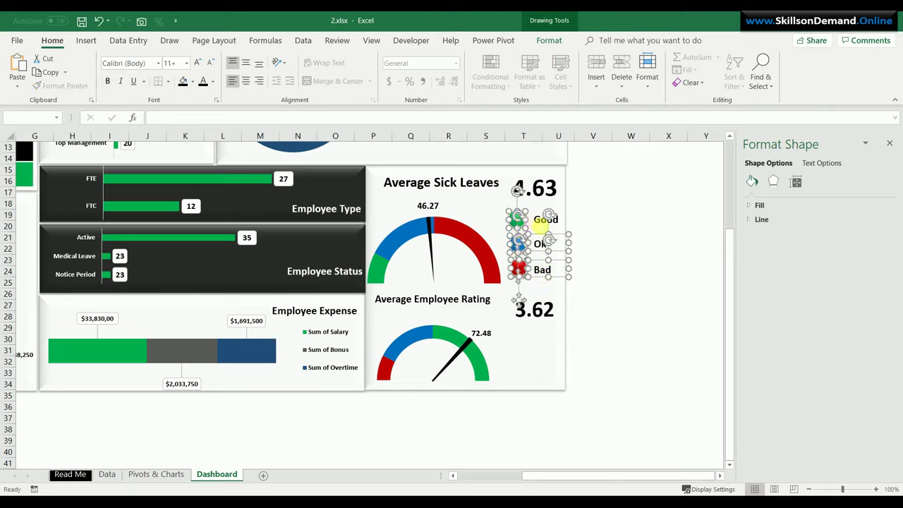
pyautogui.keyDown('ctrl'); pyautogui.click(544, 223); pyautogui.keyUp('ctrl')
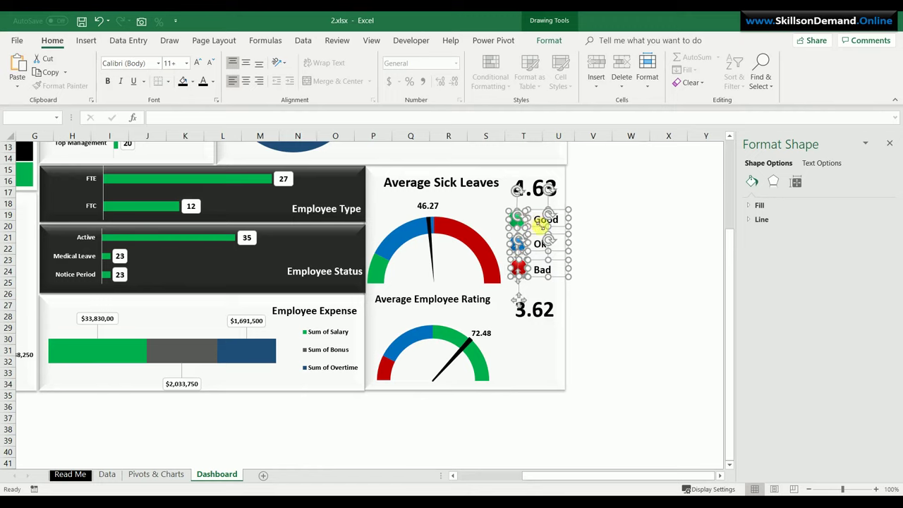
pyautogui.moveTo(540, 225)
pyautogui.mouseDown()
pyautogui.moveTo(576, 224)
pyautogui.moveTo(546, 343)
pyautogui.moveTo(544, 322)
pyautogui.moveTo(565, 323)
pyautogui.mouseUp()
pyautogui.click(601, 339)
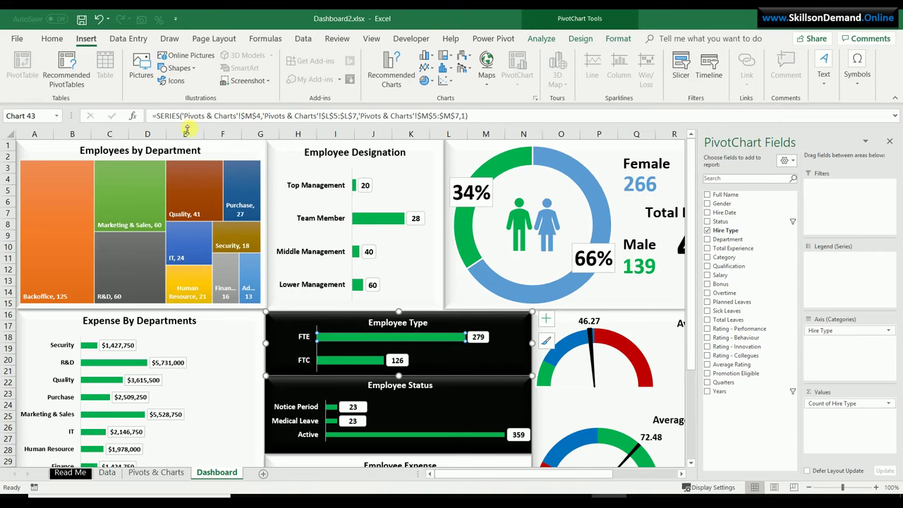
# Open Insert Slicers, then move it up and enlarge it to list fields from Full Name to Years
pyautogui.click(86, 40)
pyautogui.click(681, 62)
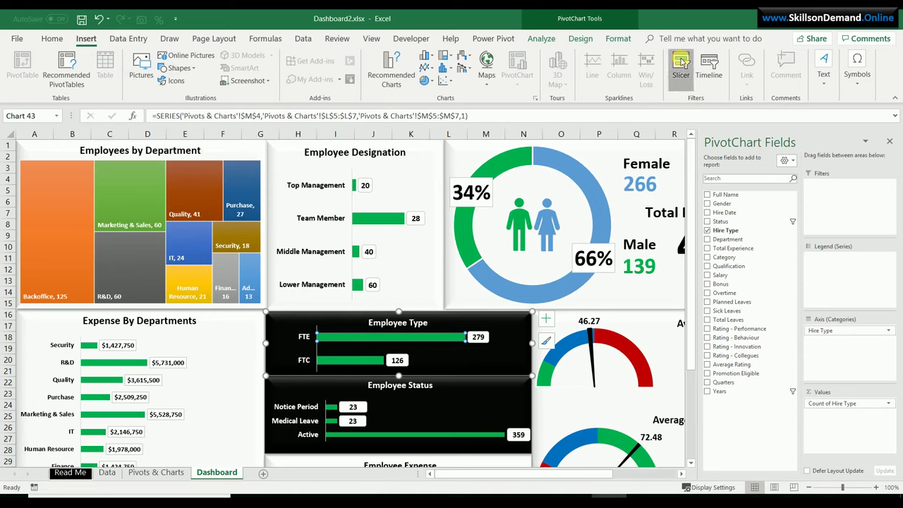
pyautogui.moveTo(457, 201); pyautogui.dragTo(422, 85)
pyautogui.moveTo(472, 339); pyautogui.dragTo(498, 452)
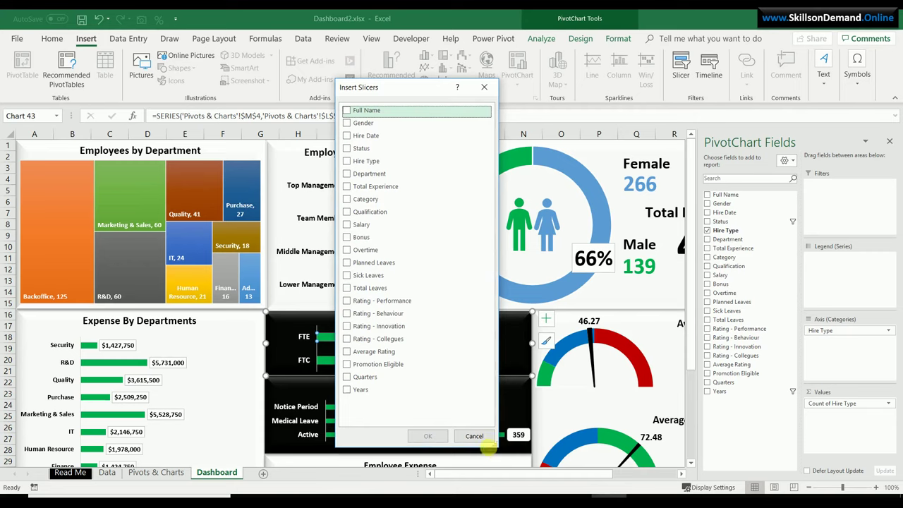
# Insert slicers for Status, Gender, Promotion Eligible, Qualification, Hire Type and Years
pyautogui.click(347, 150)
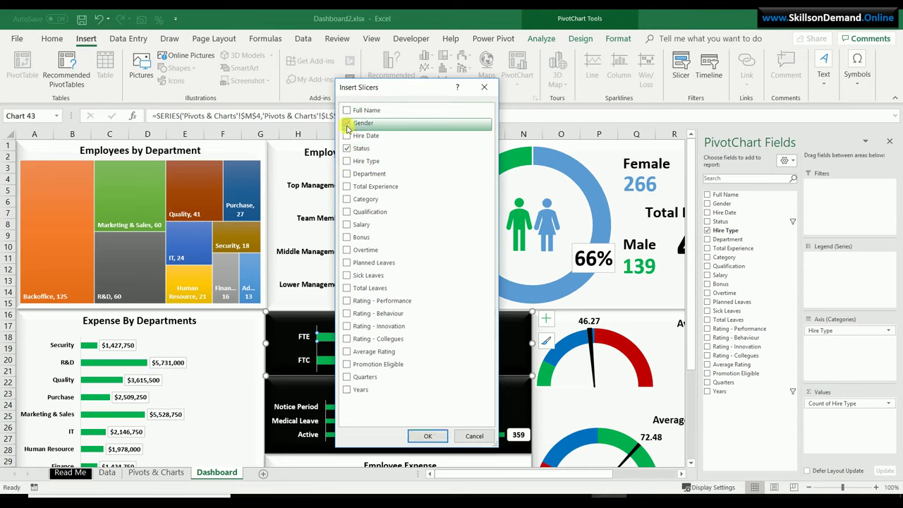
pyautogui.click(347, 123)
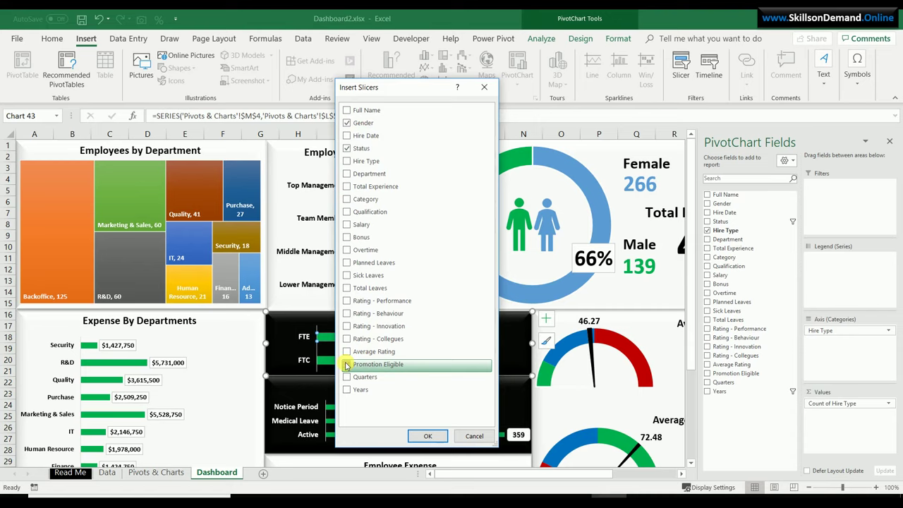
pyautogui.click(346, 365)
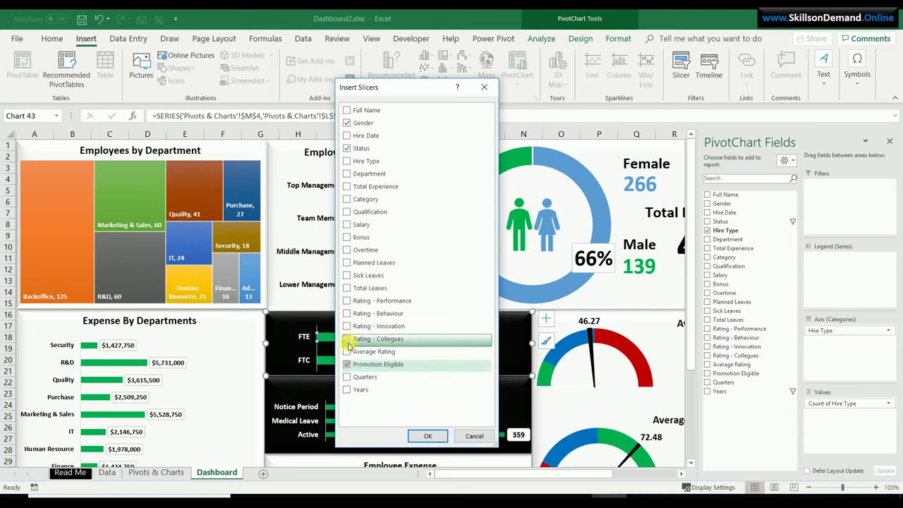
pyautogui.click(346, 212)
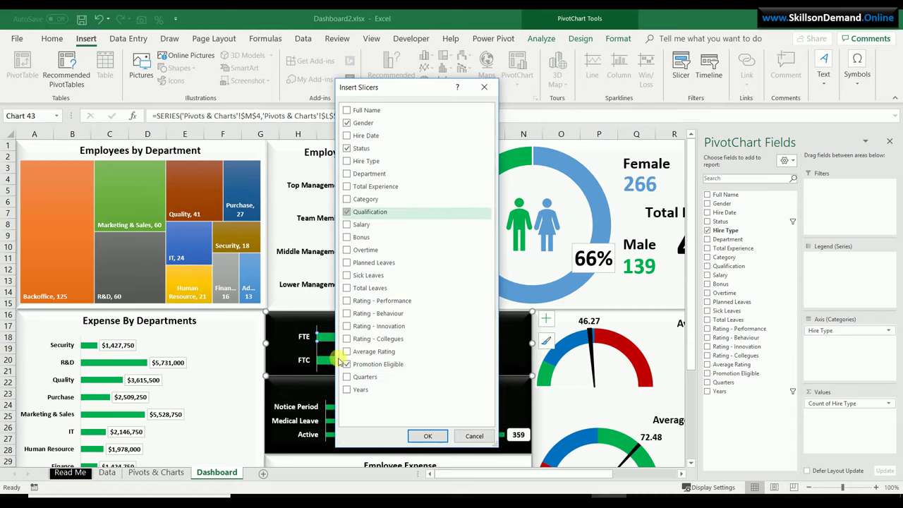
pyautogui.click(347, 390)
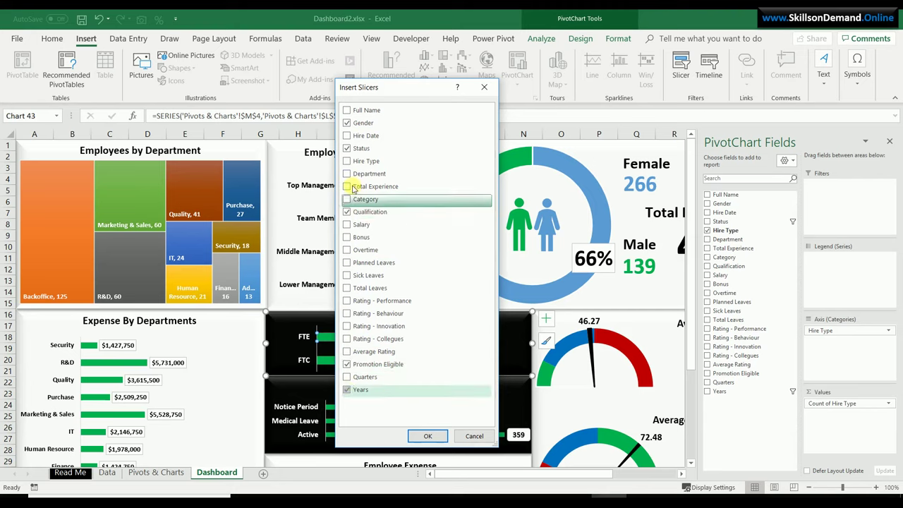
pyautogui.click(346, 162)
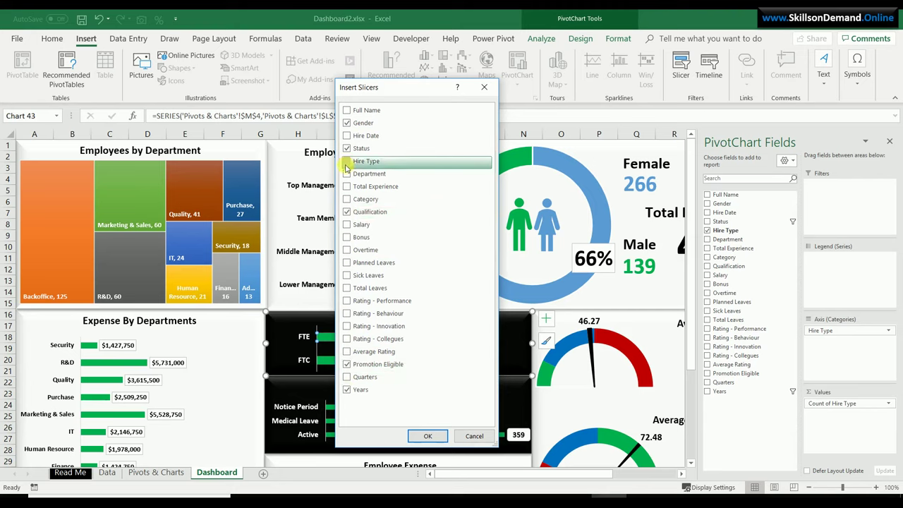
pyautogui.click(426, 435)
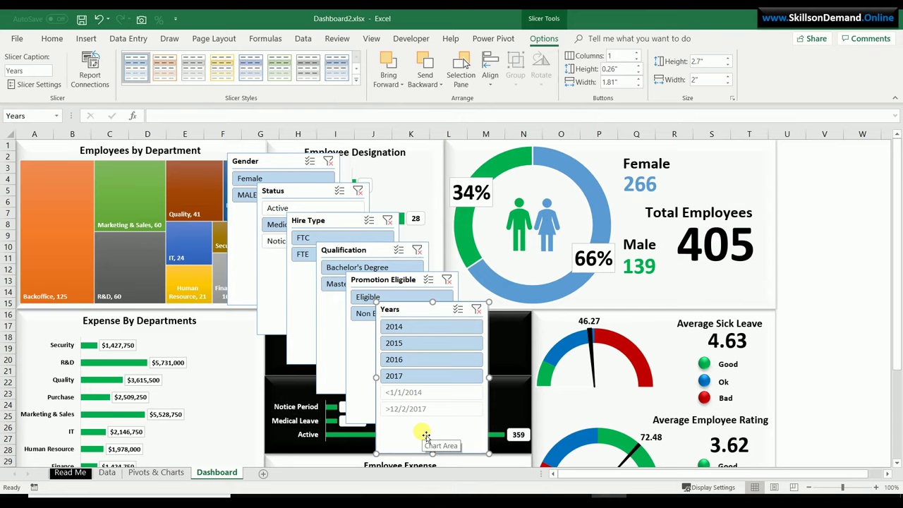
# Select all six new slicers together
pyautogui.keyDown('ctrl'); pyautogui.click(364, 392); pyautogui.keyUp('ctrl')
pyautogui.keyDown('ctrl'); pyautogui.click(323, 346); pyautogui.keyUp('ctrl')
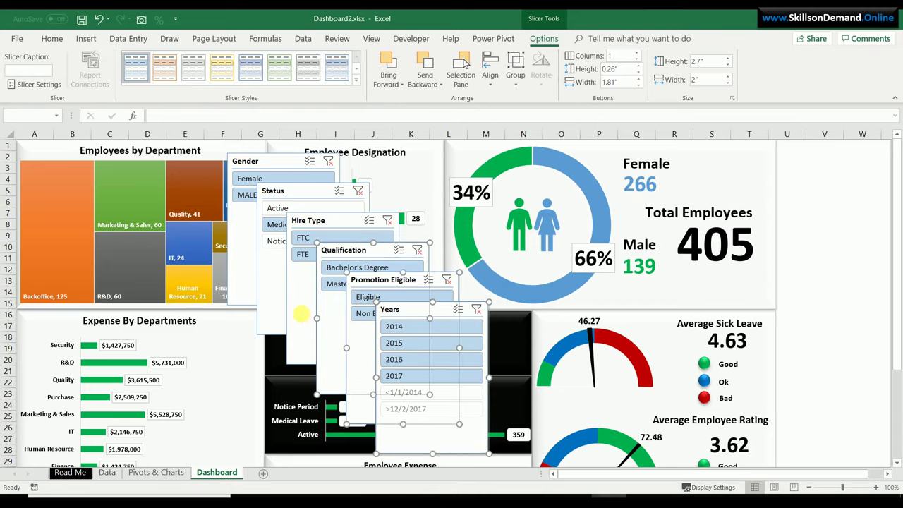
pyautogui.keyDown('ctrl'); pyautogui.click(304, 314); pyautogui.keyUp('ctrl')
pyautogui.keyDown('ctrl'); pyautogui.click(263, 268); pyautogui.keyUp('ctrl')
pyautogui.keyDown('ctrl'); pyautogui.click(247, 255); pyautogui.keyUp('ctrl')
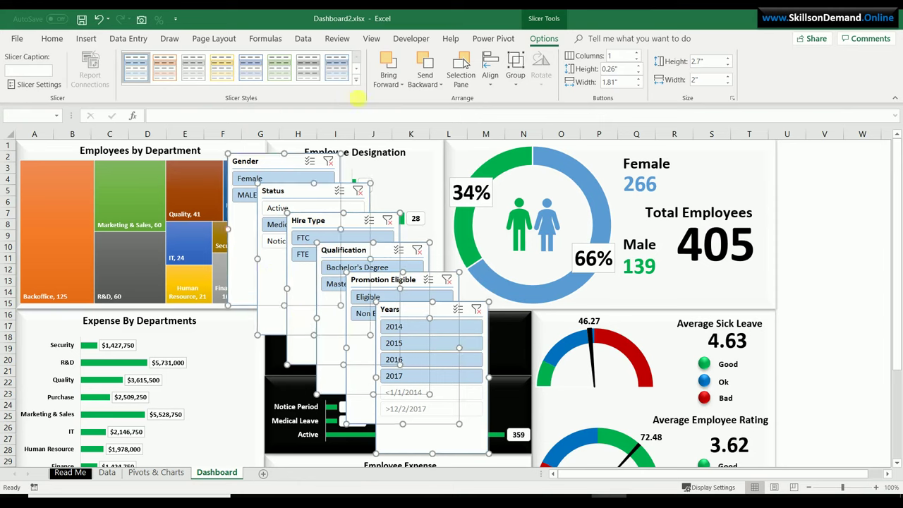
pyautogui.click(357, 80)
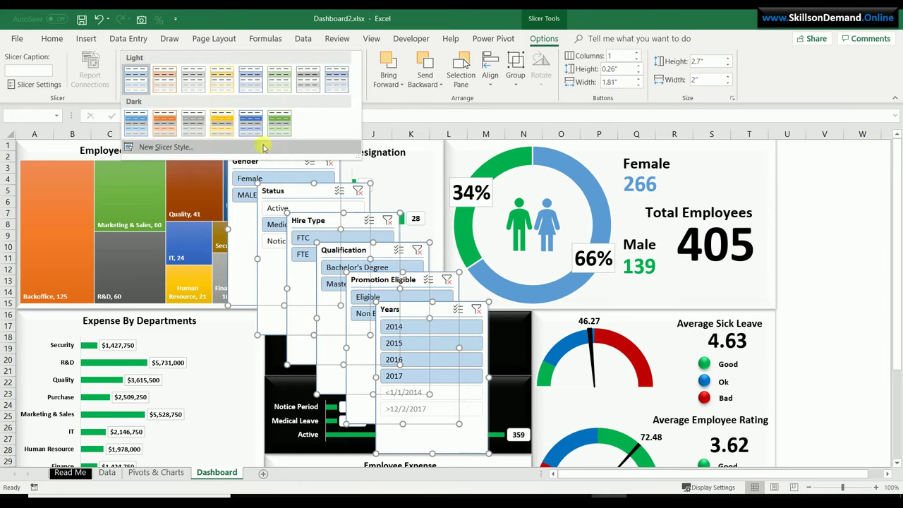
# Apply the dark blue slicer style, then stack shortened Status and Gender slicers at the right edge
pyautogui.click(250, 123)
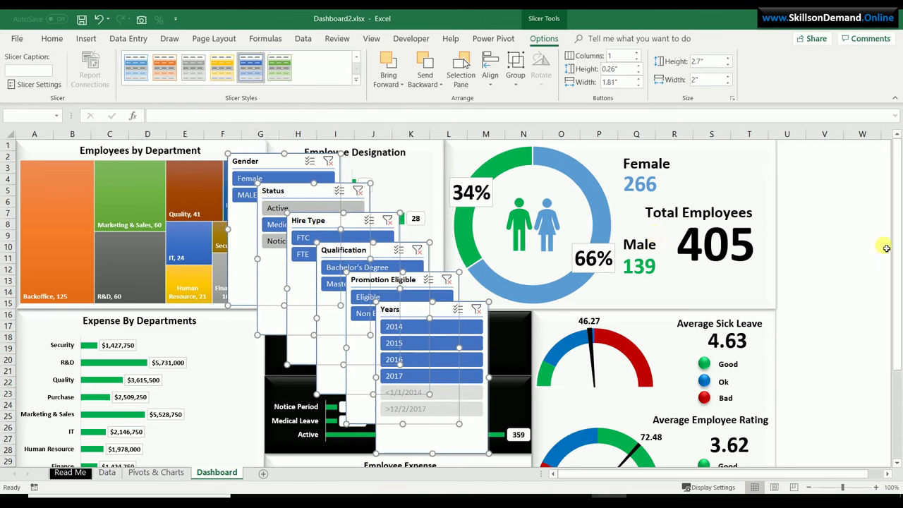
pyautogui.click(819, 250)
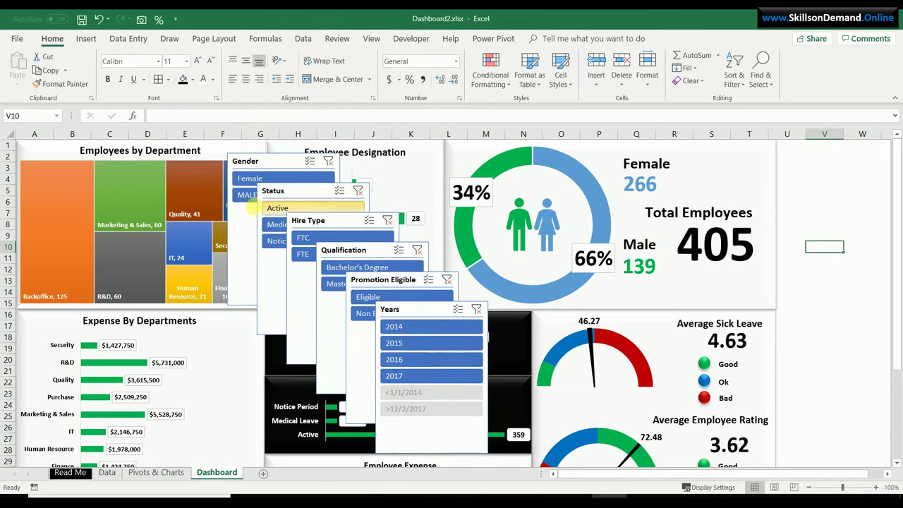
pyautogui.moveTo(275, 194); pyautogui.dragTo(793, 147)
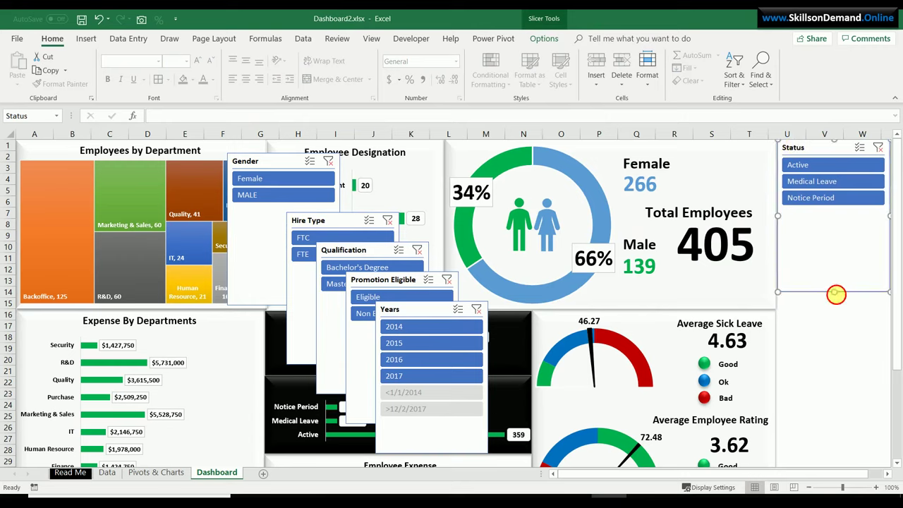
pyautogui.moveTo(835, 292); pyautogui.dragTo(826, 209)
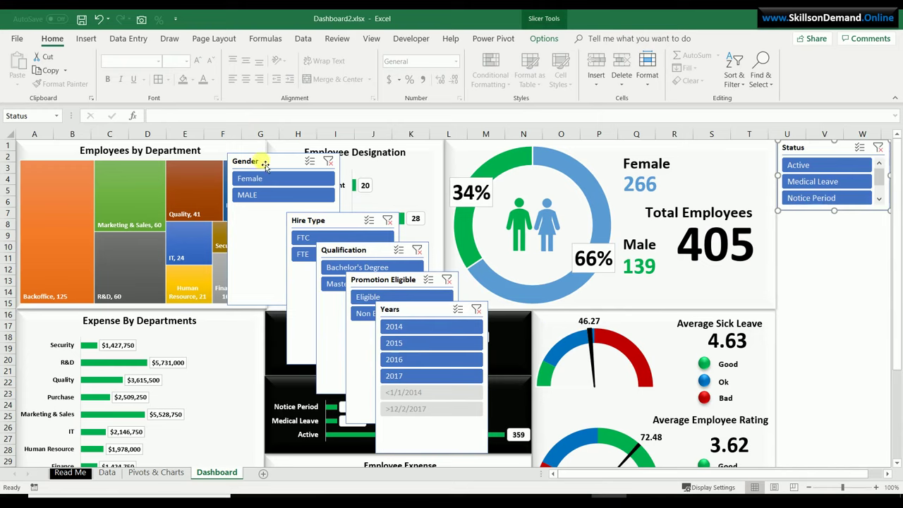
pyautogui.moveTo(262, 161); pyautogui.dragTo(816, 220)
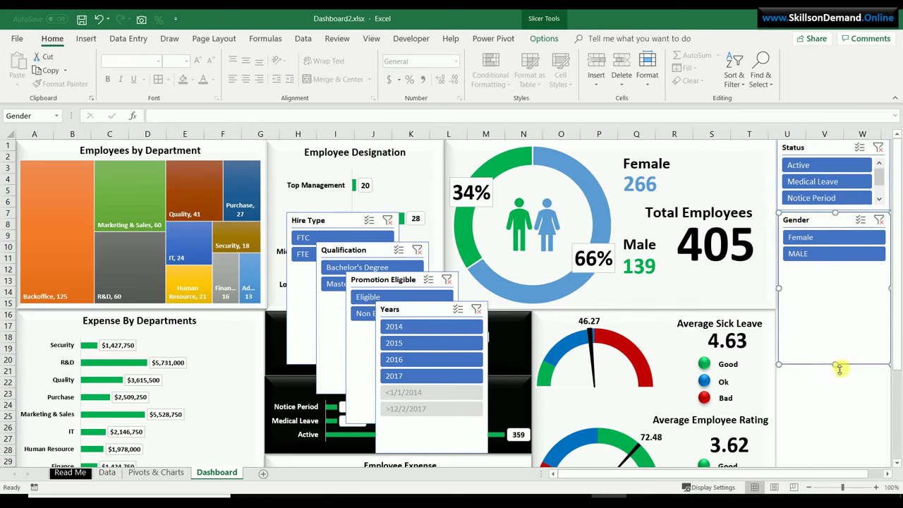
pyautogui.moveTo(835, 364); pyautogui.dragTo(824, 273)
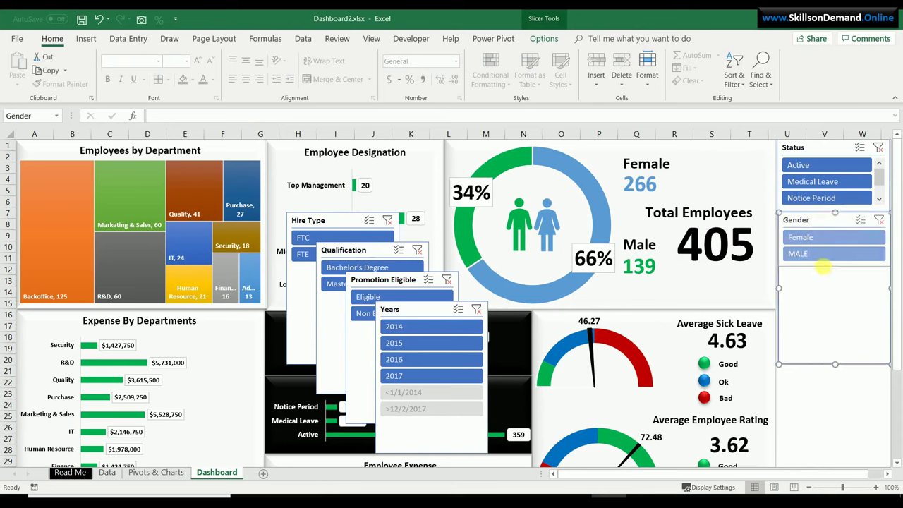
pyautogui.moveTo(824, 265); pyautogui.dragTo(823, 265)
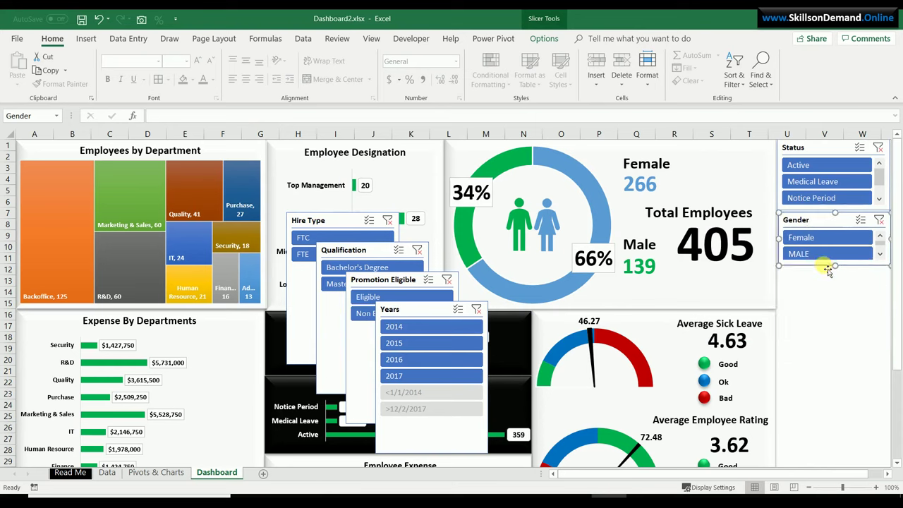
# Place a shortened Promotion Eligible slicer below Gender, then Qualification below it
pyautogui.moveTo(367, 286); pyautogui.dragTo(796, 276)
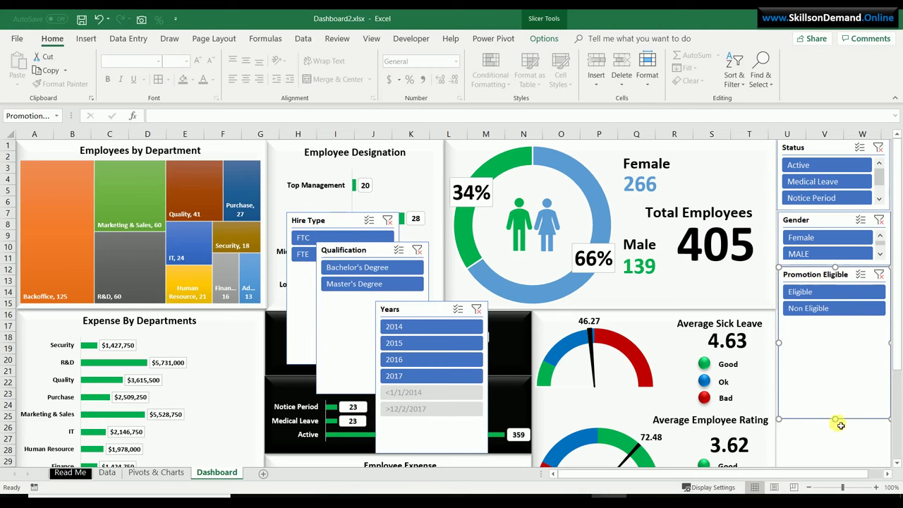
pyautogui.click(834, 425)
pyautogui.click(840, 406)
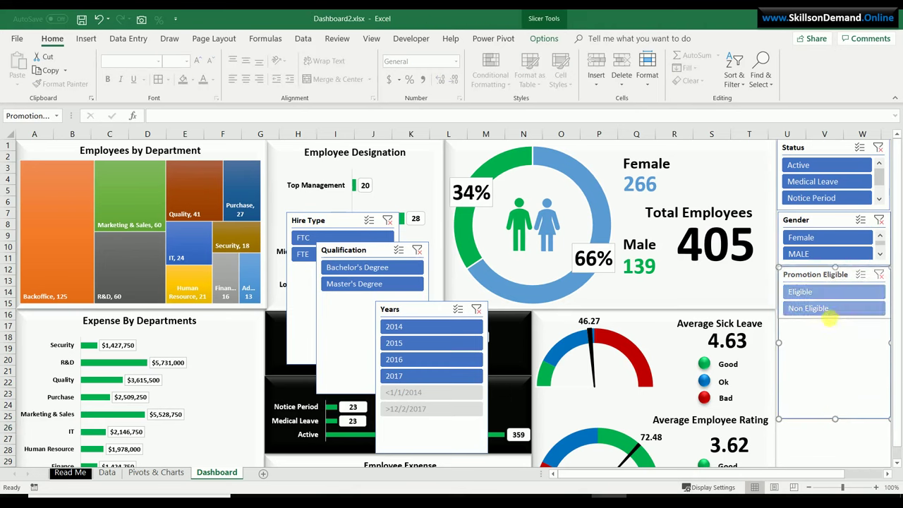
pyautogui.moveTo(830, 319); pyautogui.dragTo(830, 319)
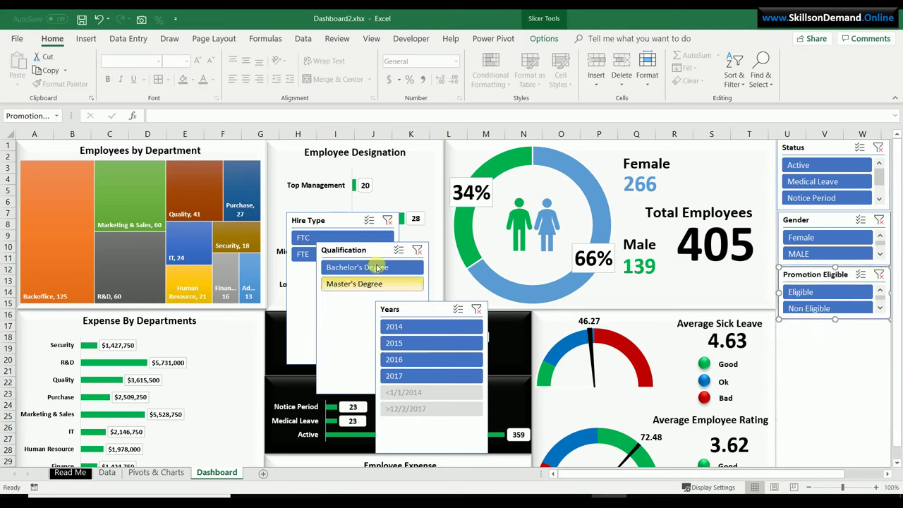
pyautogui.moveTo(355, 259); pyautogui.dragTo(835, 417)
# Move the Hire Type slicer under Qualification and shorten it to fit its items
pyautogui.scroll(-5, 899, 468)
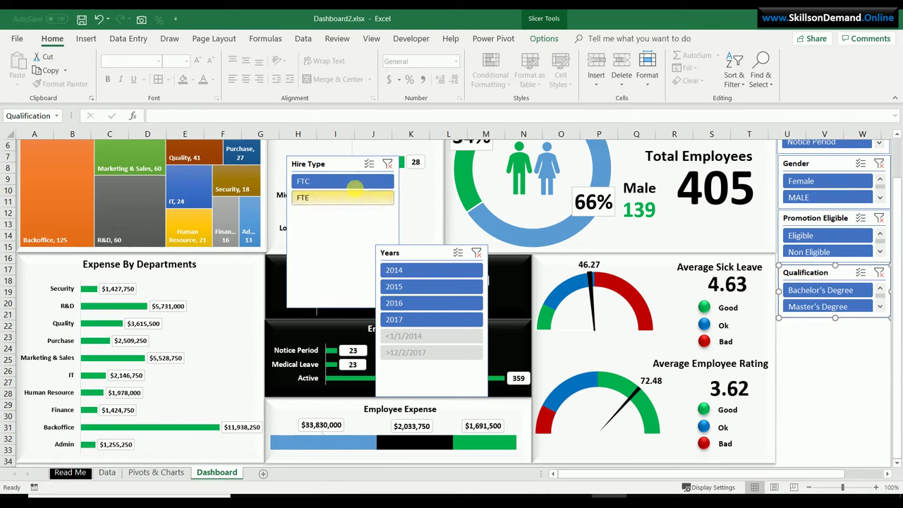
pyautogui.moveTo(317, 167); pyautogui.dragTo(525, 242)
pyautogui.moveTo(734, 338); pyautogui.dragTo(821, 329)
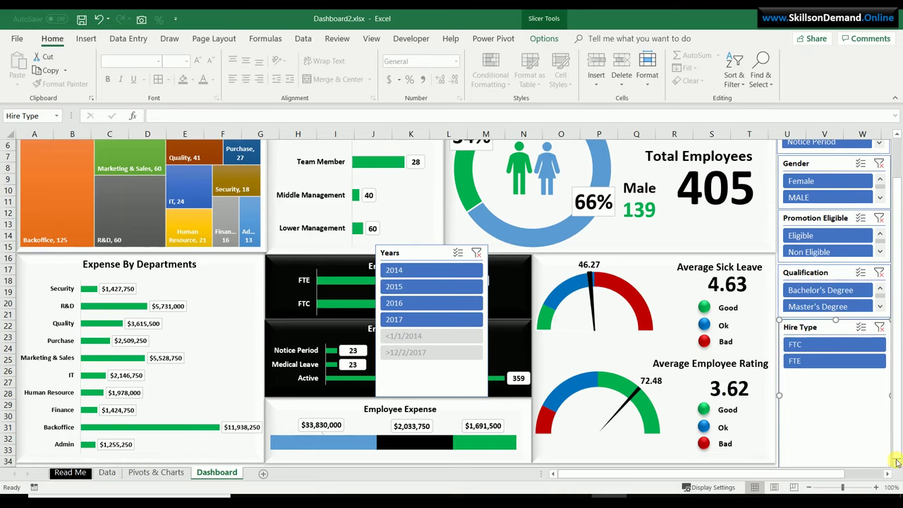
pyautogui.scroll(-2, 896, 445)
pyautogui.moveTo(838, 422); pyautogui.dragTo(828, 315)
# Move the Years slicer under Hire Type and shorten it to fit its items
pyautogui.moveTo(402, 201); pyautogui.dragTo(729, 291)
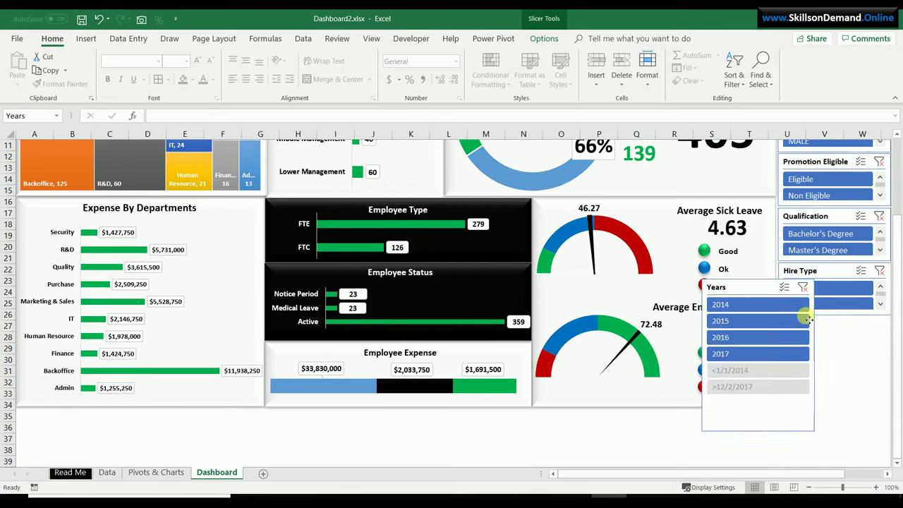
pyautogui.moveTo(808, 319); pyautogui.dragTo(795, 326)
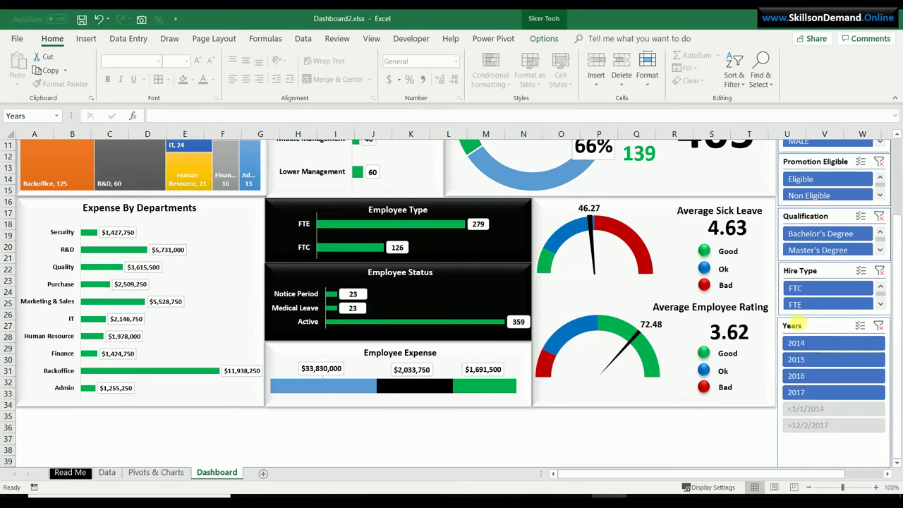
pyautogui.click(899, 463)
pyautogui.click(898, 464)
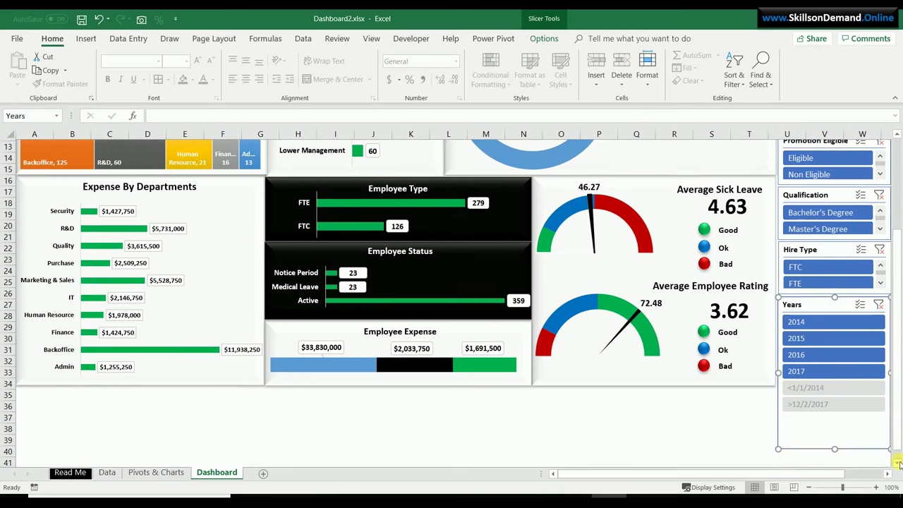
pyautogui.click(899, 463)
pyautogui.moveTo(838, 439); pyautogui.dragTo(835, 410)
pyautogui.click(734, 416)
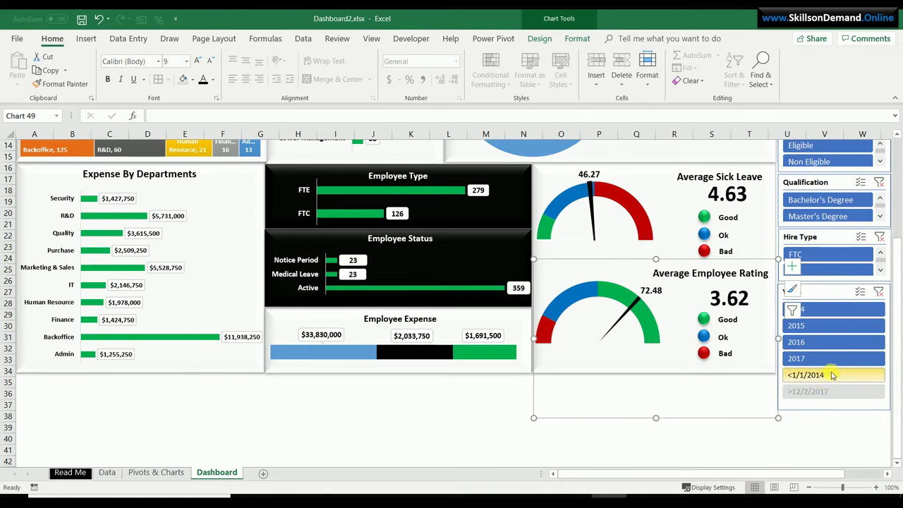
pyautogui.click(816, 410)
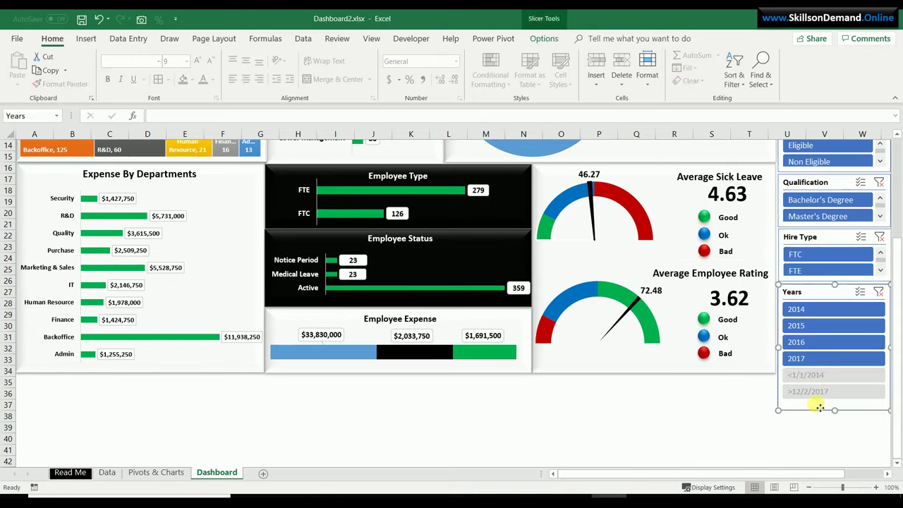
pyautogui.rightClick(819, 407)
pyautogui.click(809, 397)
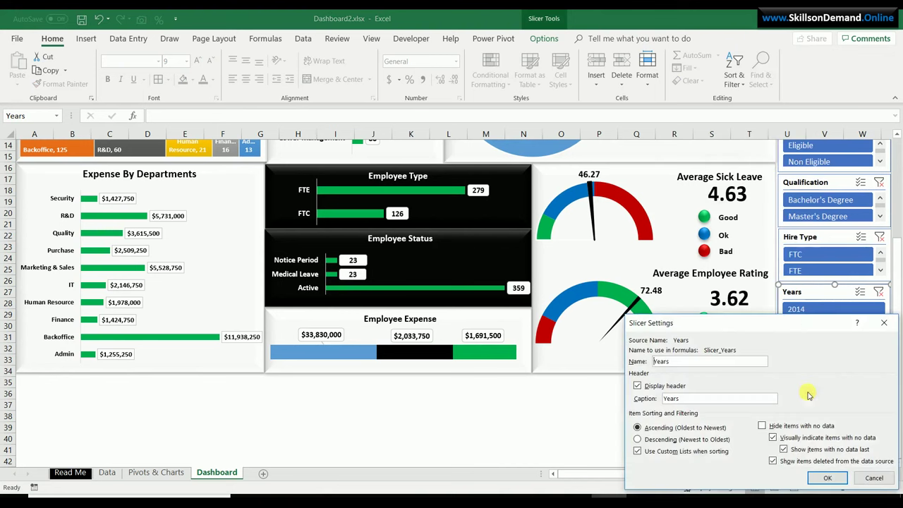
pyautogui.click(762, 426)
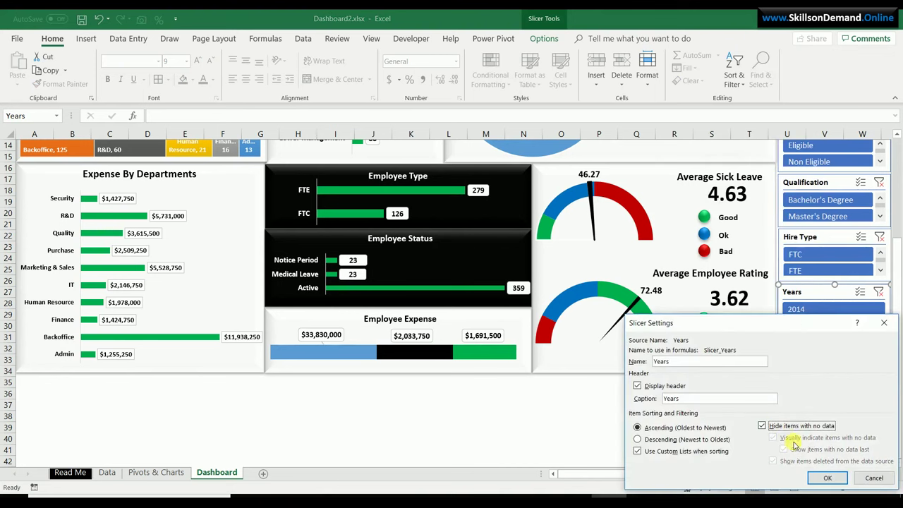
pyautogui.moveTo(779, 327); pyautogui.dragTo(710, 171)
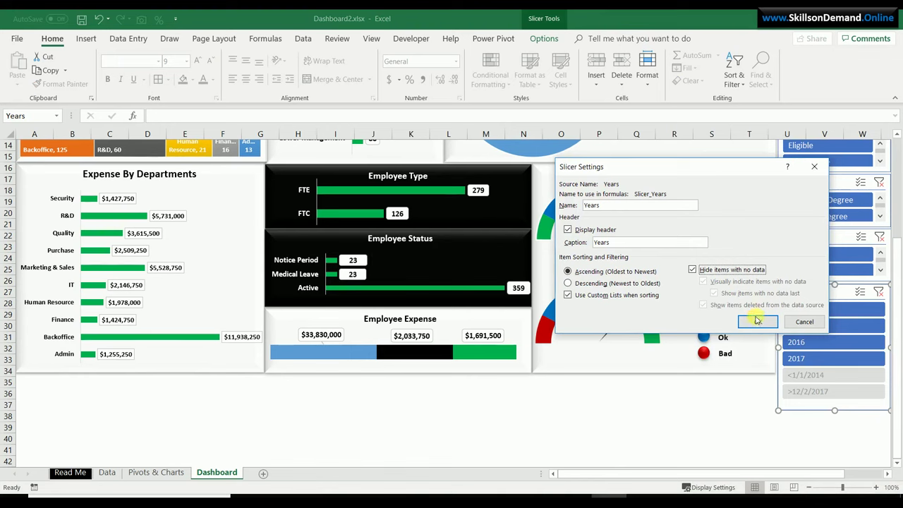
pyautogui.click(757, 321)
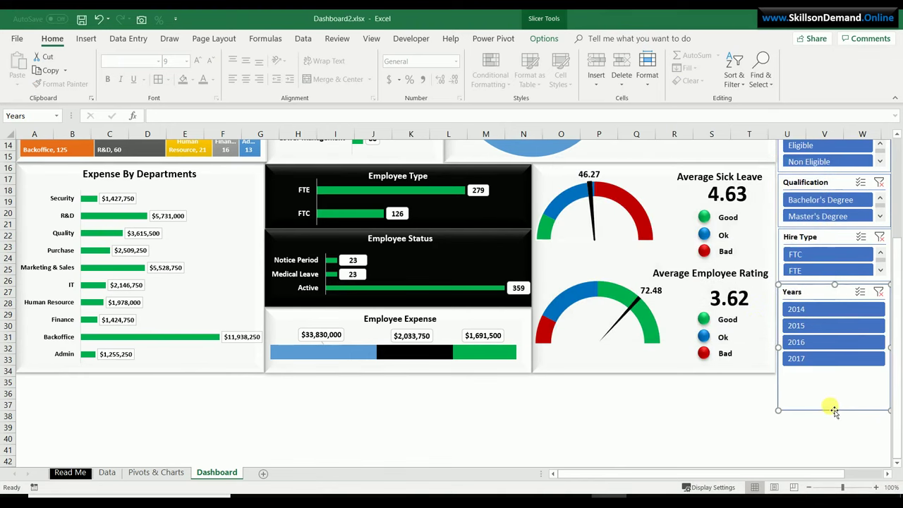
pyautogui.moveTo(834, 410); pyautogui.dragTo(829, 372)
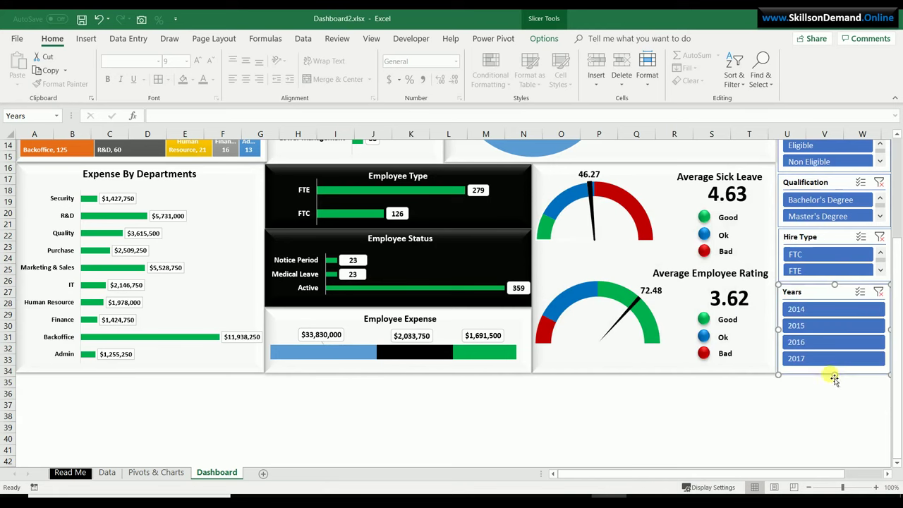
pyautogui.click(716, 408)
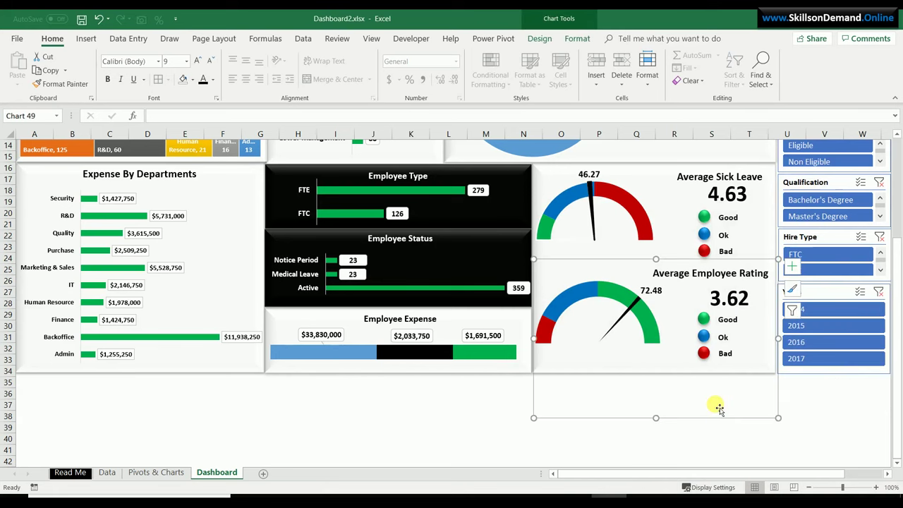
pyautogui.click(787, 431)
pyautogui.scroll(5, 788, 431)
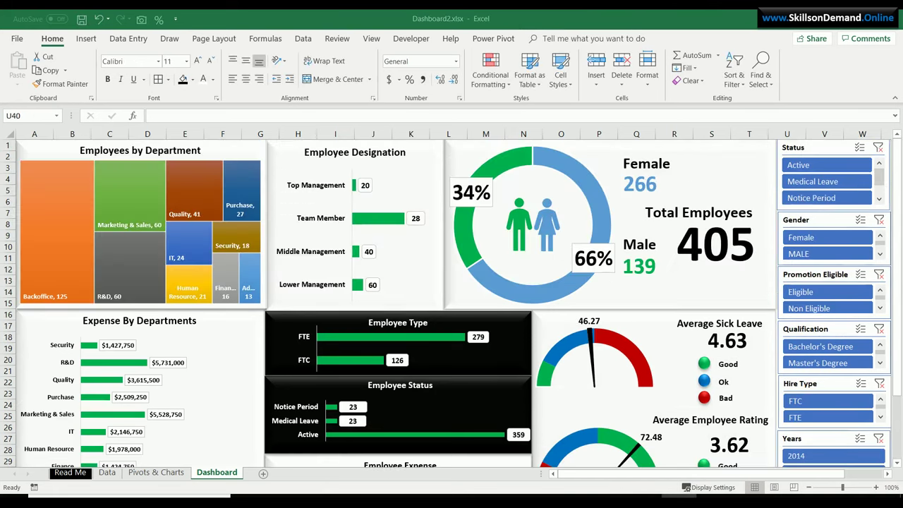
# Open the Status slicer's Report Connections, enlarged to list every PivotTable
pyautogui.click(827, 147)
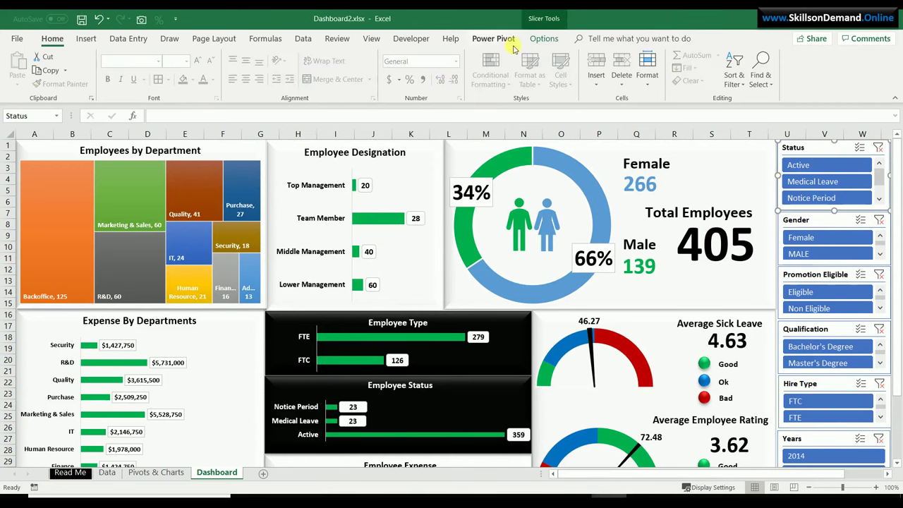
pyautogui.click(549, 38)
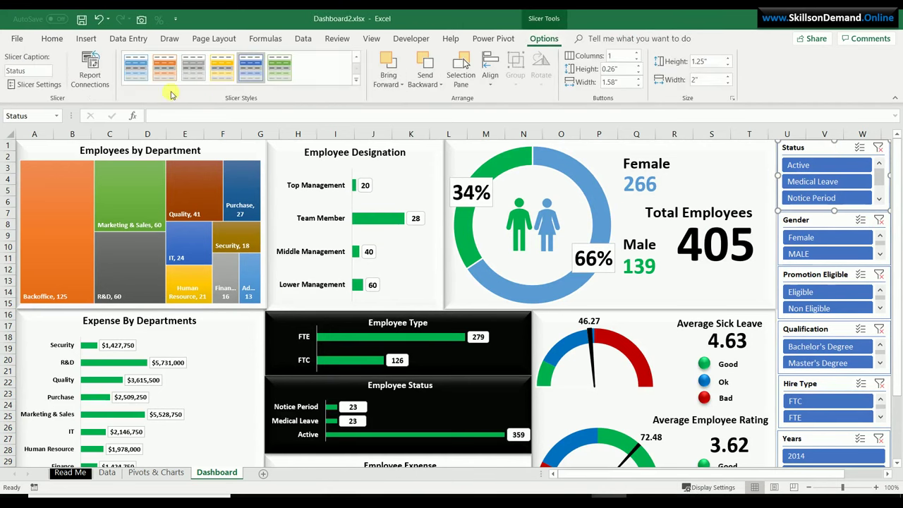
pyautogui.click(91, 67)
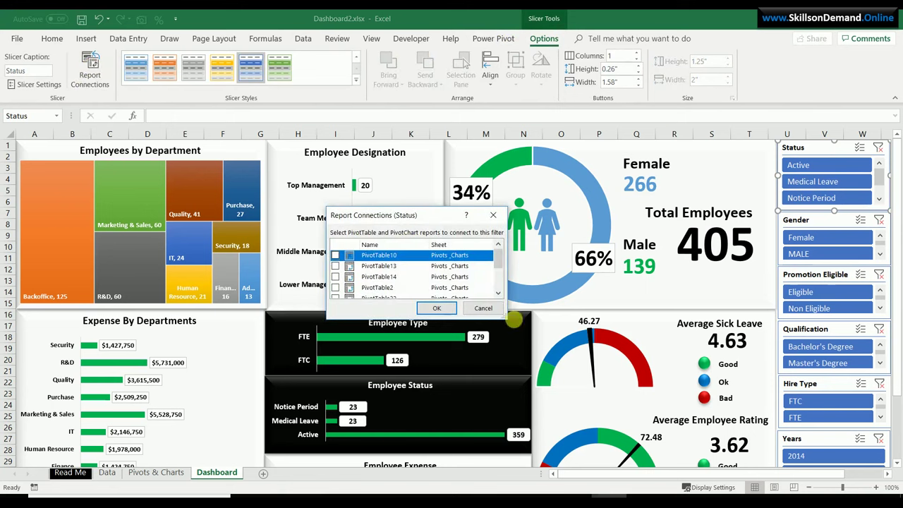
pyautogui.moveTo(510, 322); pyautogui.dragTo(508, 415)
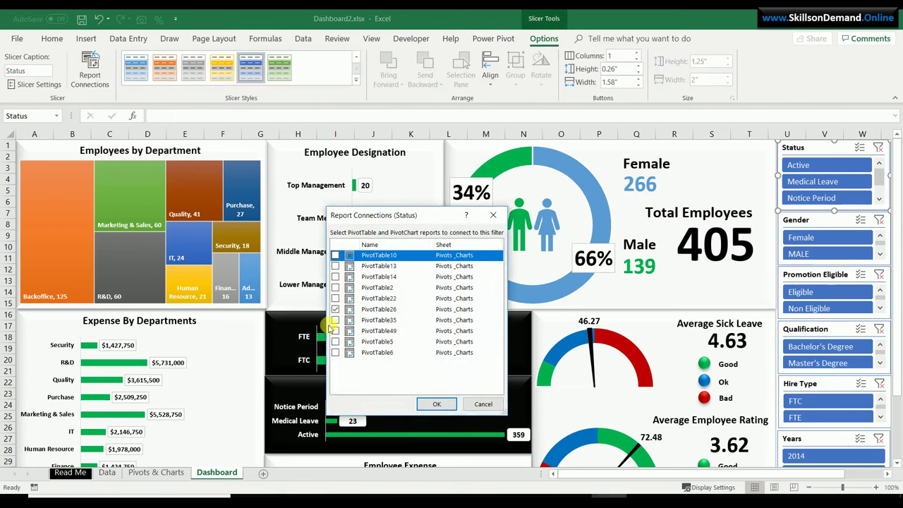
# Tick all ten PivotTables, PivotTable10 through PivotTable6, for the Status slicer and confirm
pyautogui.click(335, 266)
pyautogui.click(335, 277)
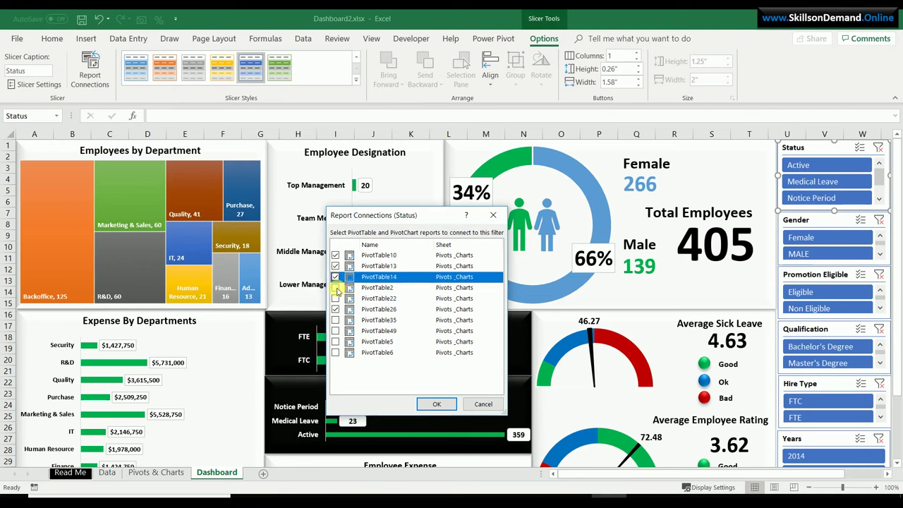
pyautogui.click(335, 287)
pyautogui.click(335, 298)
pyautogui.click(335, 310)
pyautogui.click(336, 319)
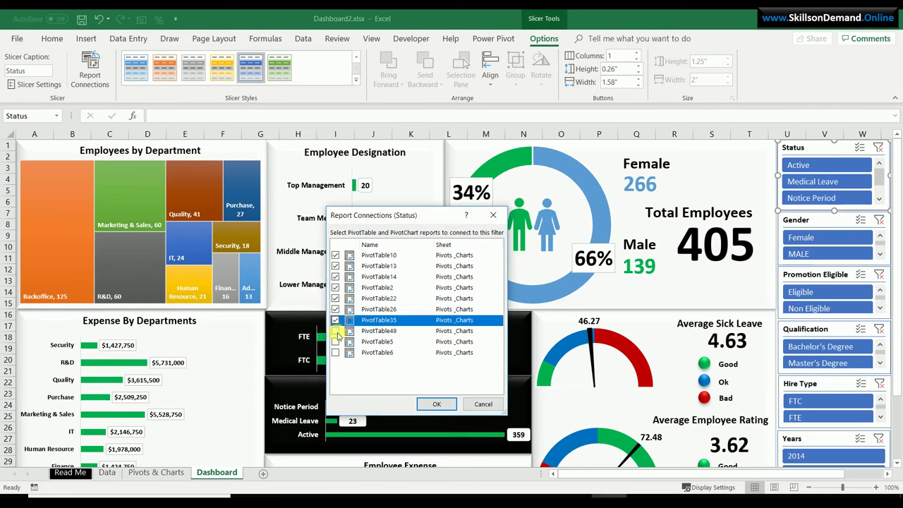
pyautogui.click(335, 331)
pyautogui.click(335, 342)
pyautogui.click(336, 353)
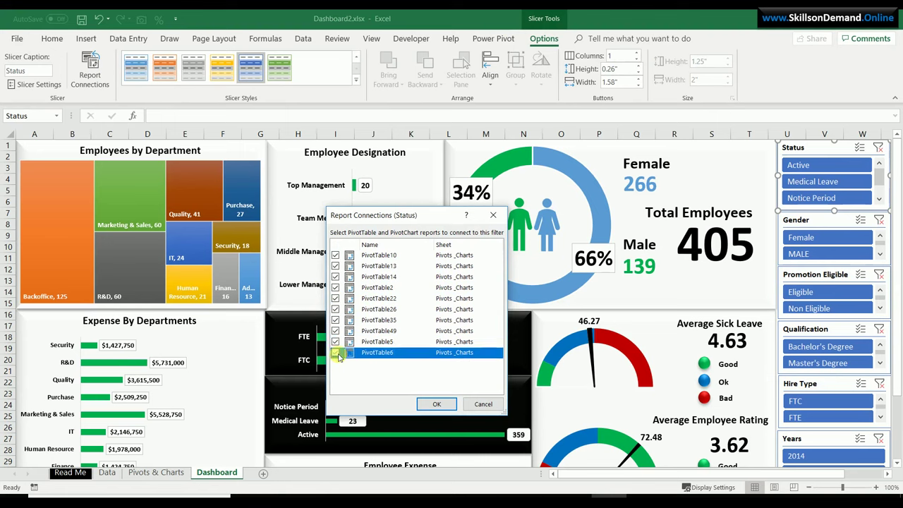
pyautogui.click(443, 405)
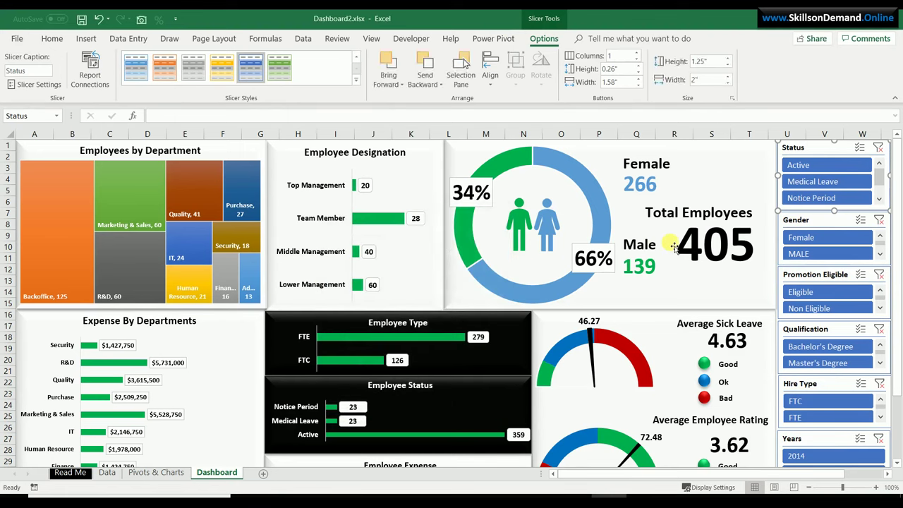
# Open the Gender slicer's Report Connections, enlarged to list every PivotTable
pyautogui.click(801, 219)
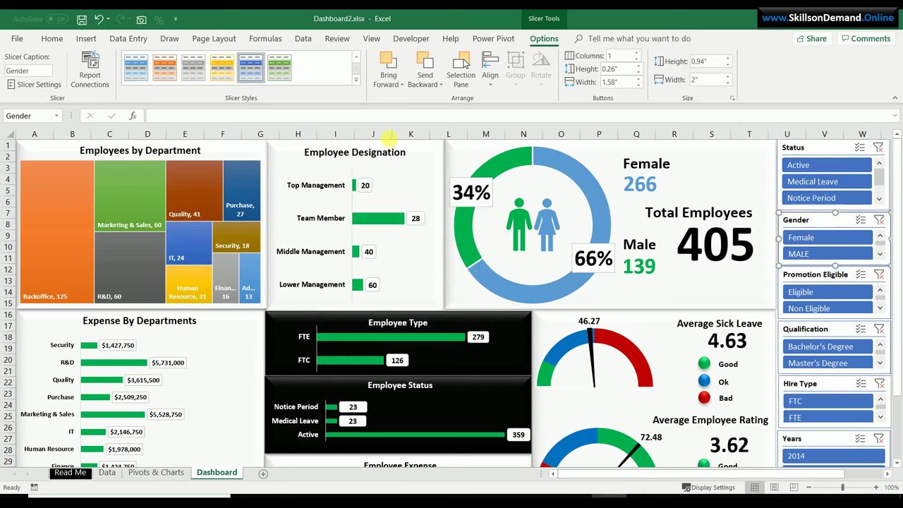
pyautogui.click(89, 70)
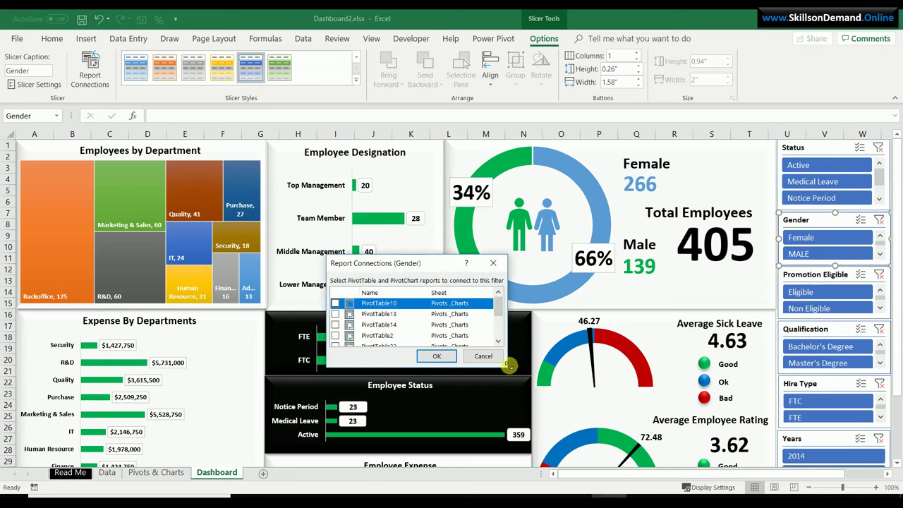
pyautogui.moveTo(507, 367); pyautogui.dragTo(521, 487)
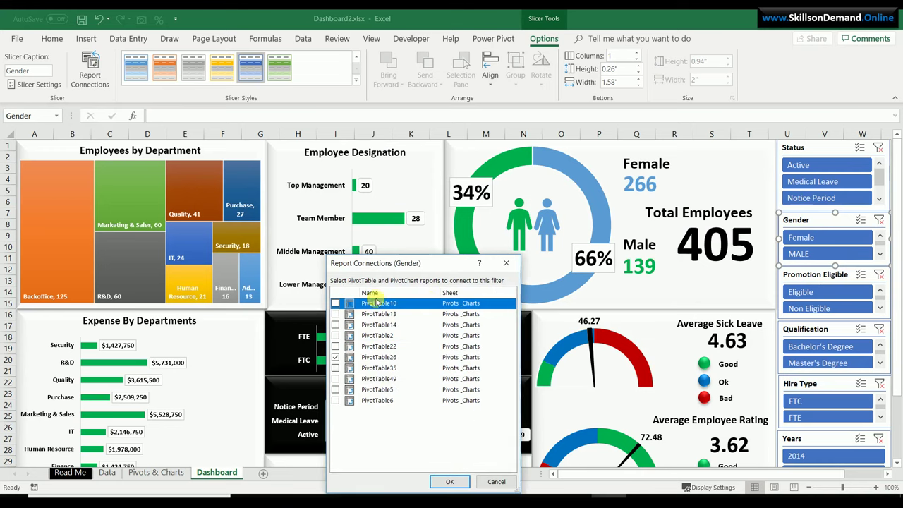
# Tick all ten PivotTables for Gender and confirm, then open Promotion Eligible's Report Connections
pyautogui.click(336, 314)
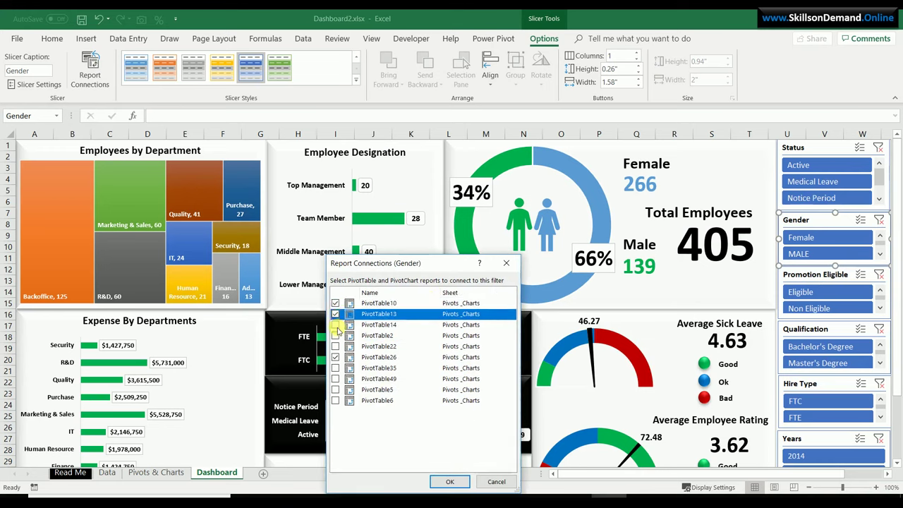
pyautogui.click(336, 324)
pyautogui.click(336, 336)
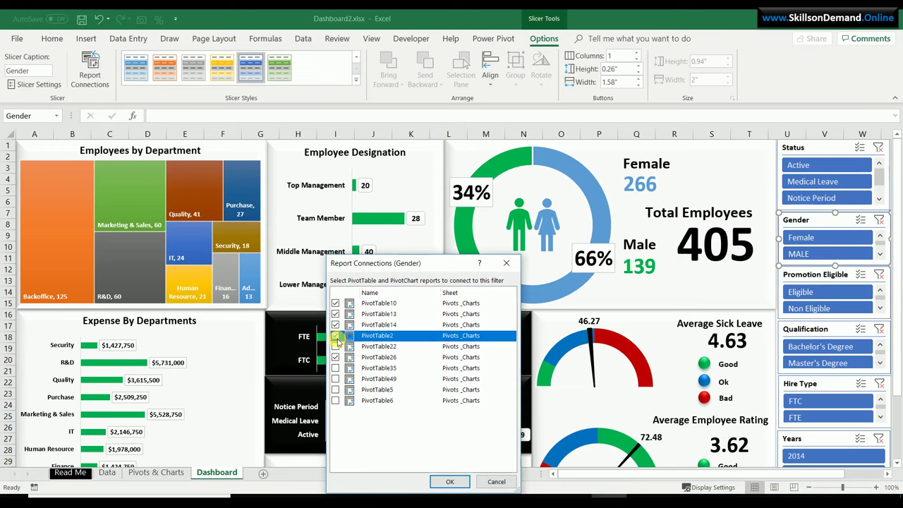
pyautogui.click(336, 346)
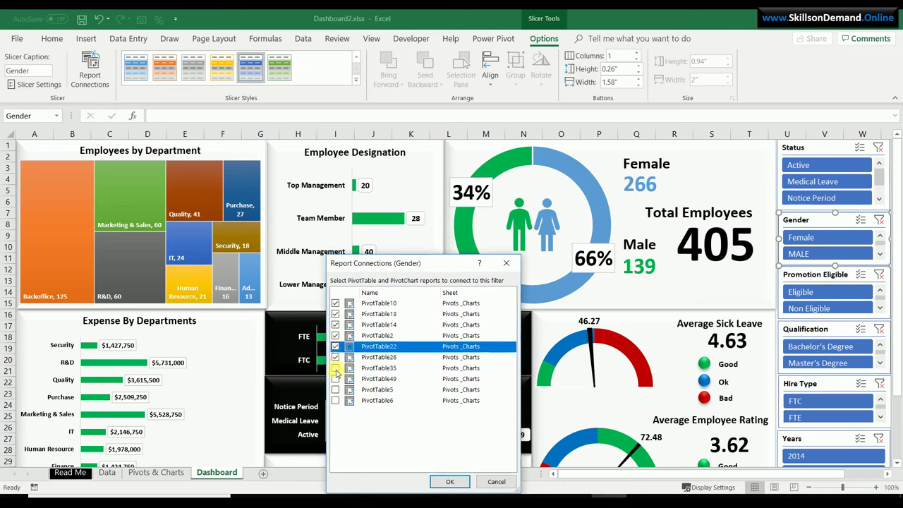
pyautogui.click(336, 368)
pyautogui.click(336, 379)
pyautogui.click(336, 389)
pyautogui.click(336, 400)
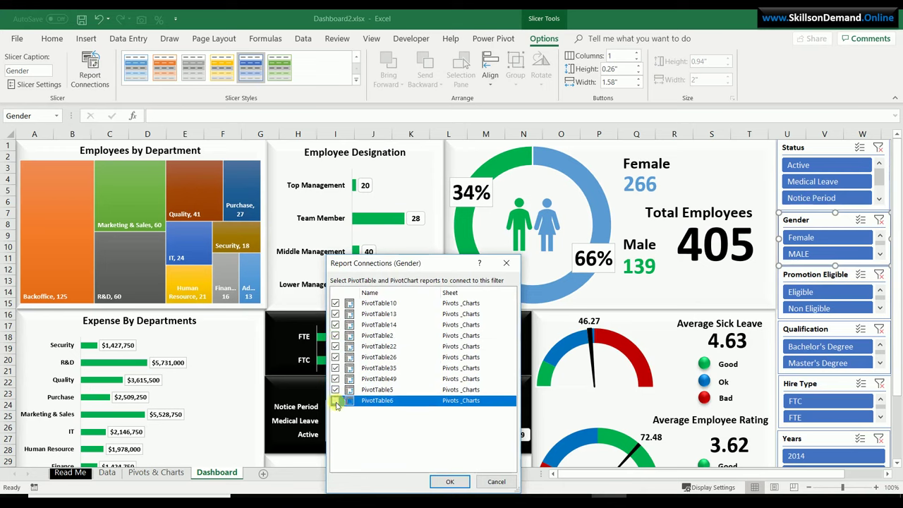
pyautogui.click(450, 481)
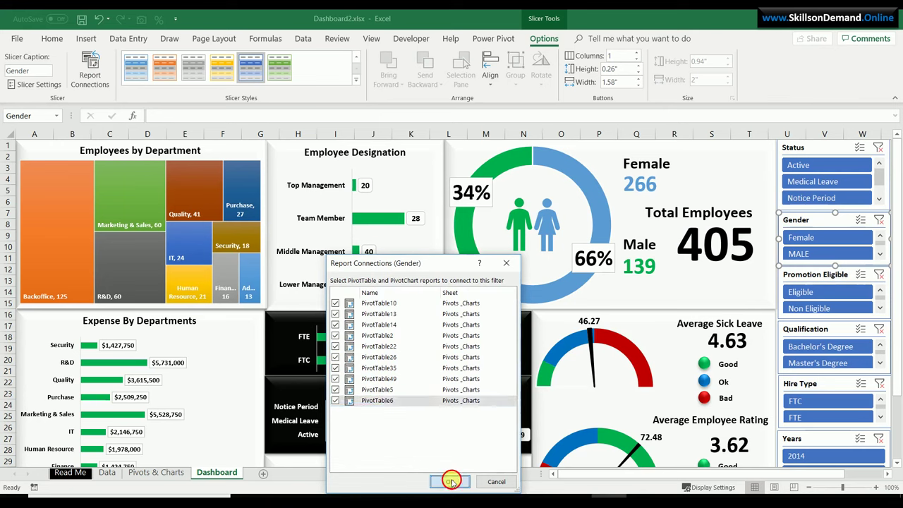
pyautogui.click(803, 276)
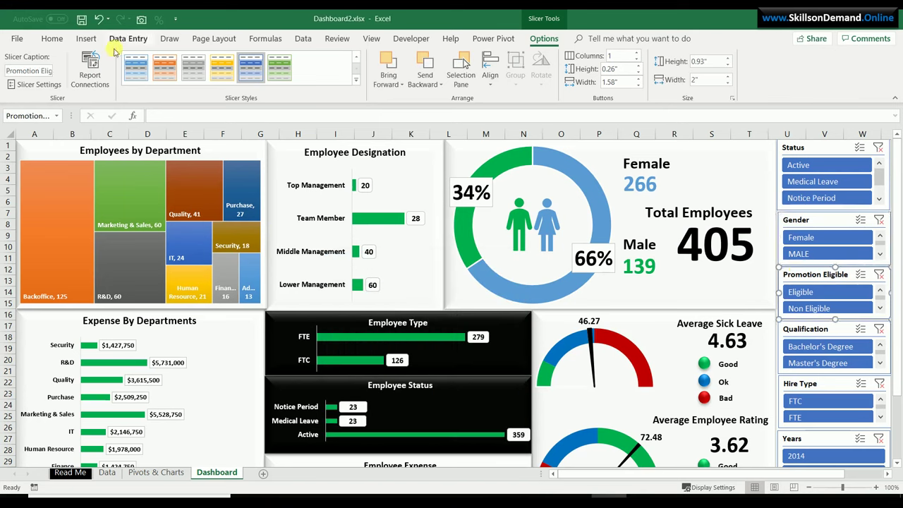
pyautogui.click(92, 63)
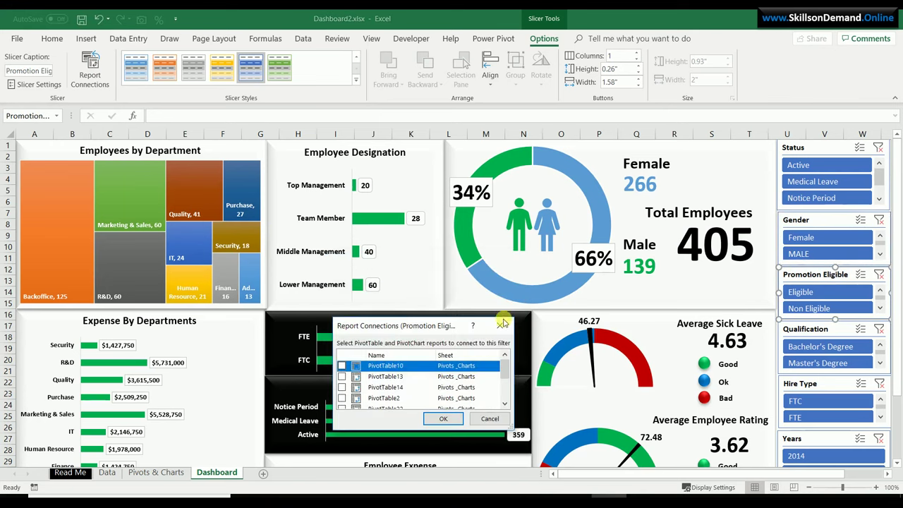
# Finish connecting the Promotion Eligible slicer to all ten PivotTables, PivotTable6 through PivotTable10
pyautogui.moveTo(518, 433); pyautogui.dragTo(548, 486)
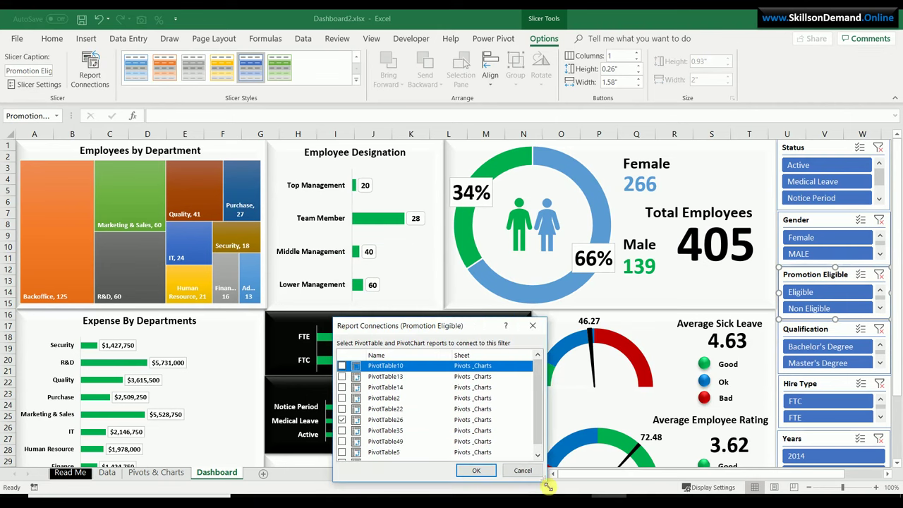
pyautogui.moveTo(401, 325); pyautogui.dragTo(396, 202)
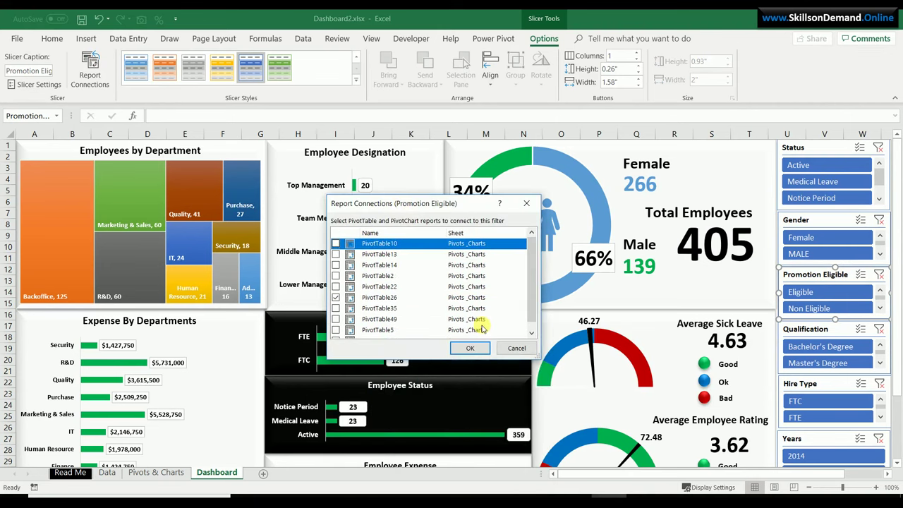
pyautogui.moveTo(542, 364); pyautogui.dragTo(545, 394)
pyautogui.click(336, 340)
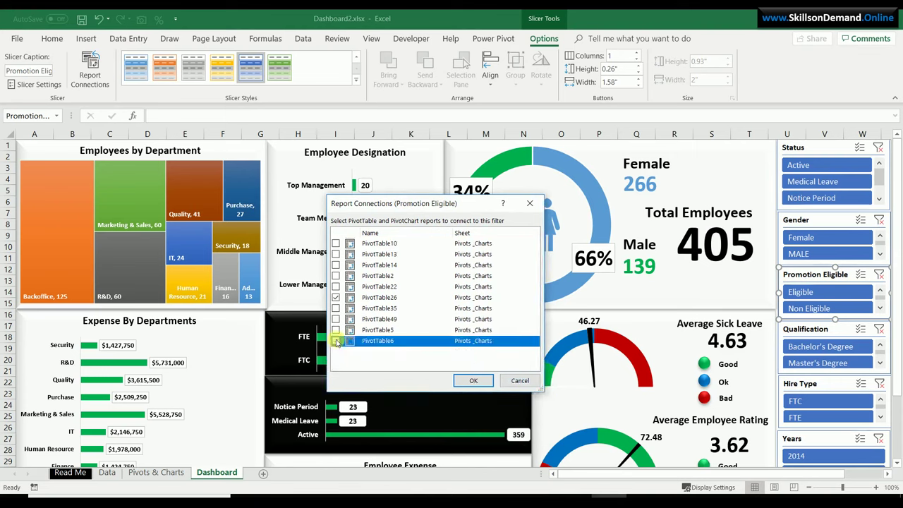
pyautogui.click(336, 330)
pyautogui.click(336, 319)
pyautogui.click(336, 309)
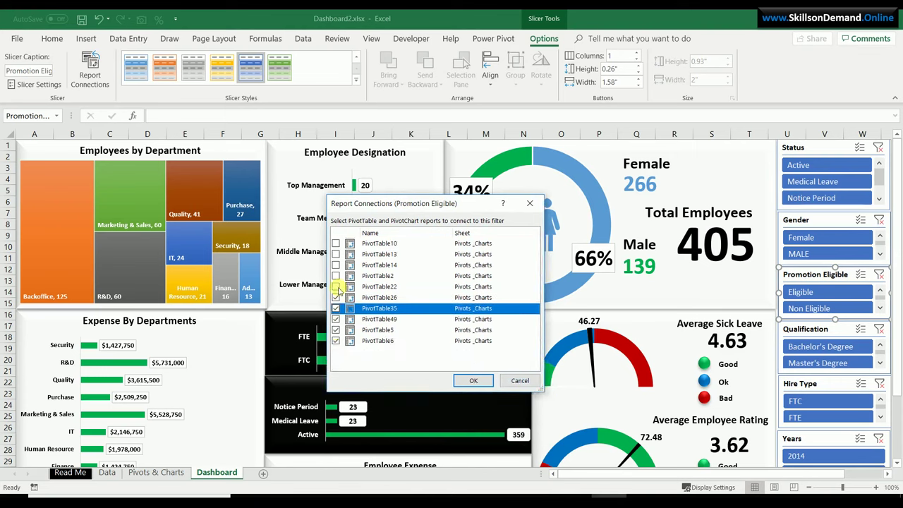
pyautogui.click(335, 286)
pyautogui.click(336, 276)
pyautogui.click(336, 265)
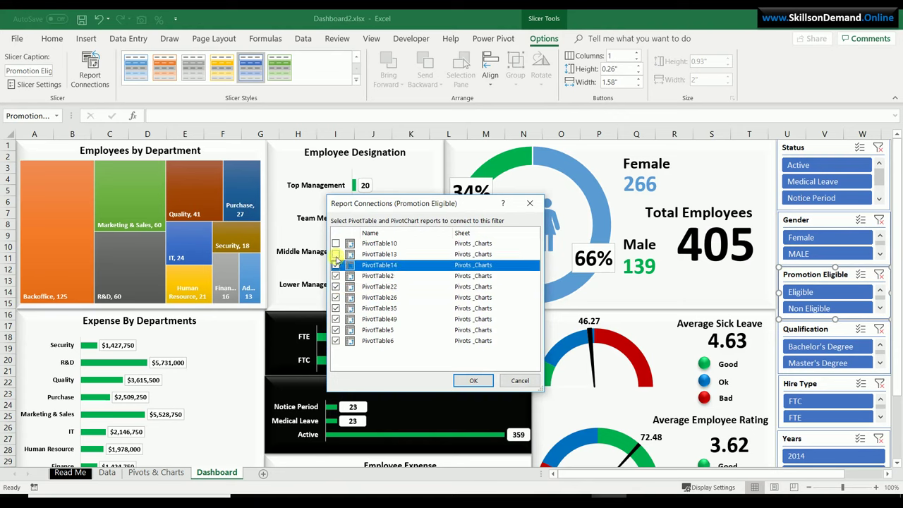
pyautogui.click(336, 254)
pyautogui.click(334, 244)
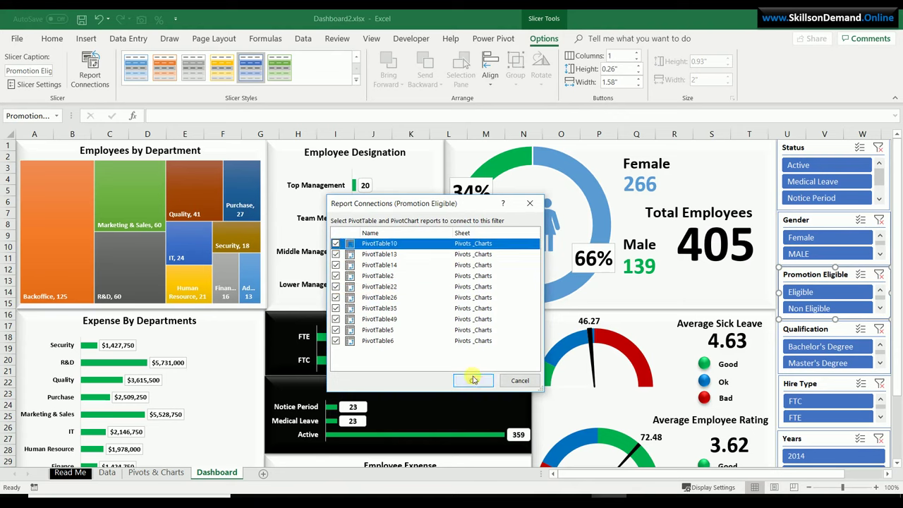
pyautogui.click(473, 380)
# Connect the Qualification slicer to all ten PivotTables through Report Connections
pyautogui.click(806, 330)
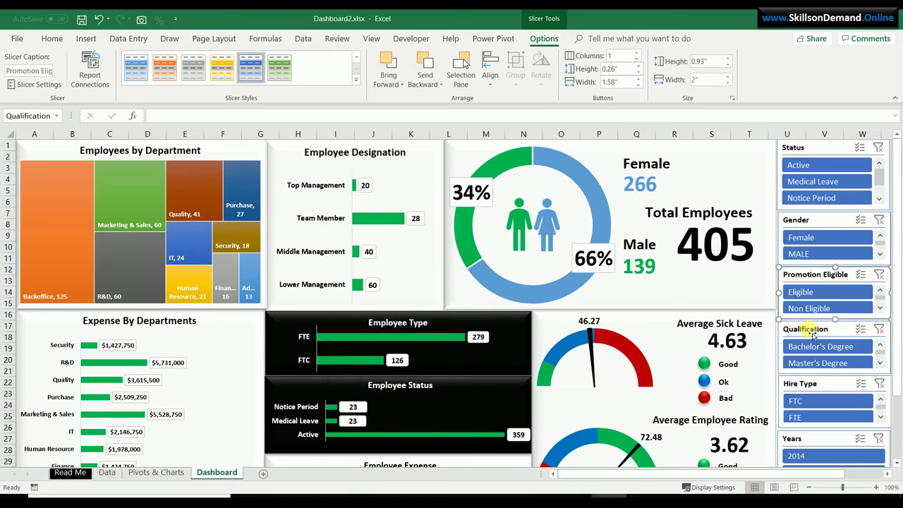
pyautogui.click(90, 71)
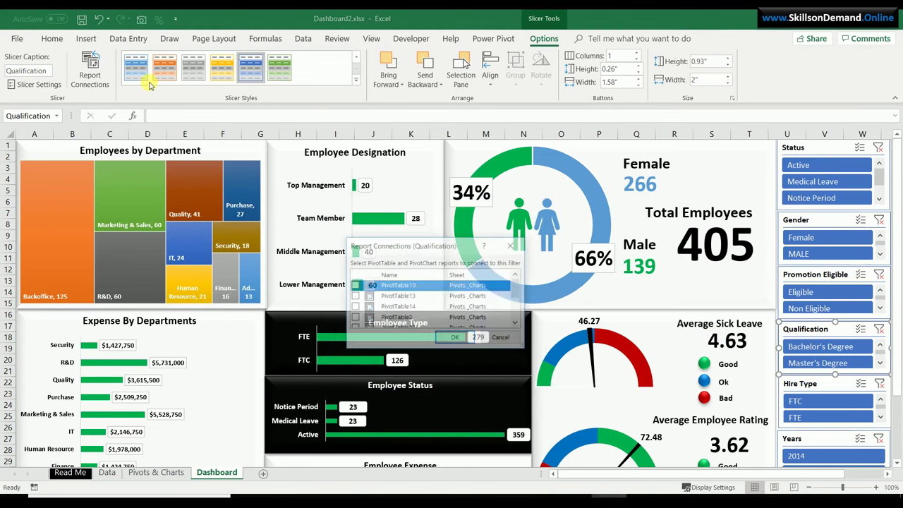
pyautogui.moveTo(521, 349); pyautogui.dragTo(521, 473)
pyautogui.click(353, 383)
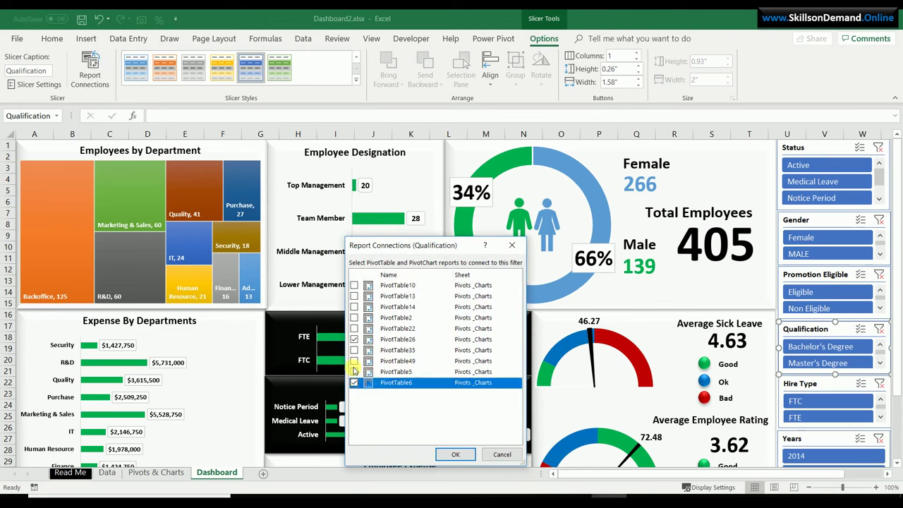
pyautogui.click(354, 360)
pyautogui.click(353, 372)
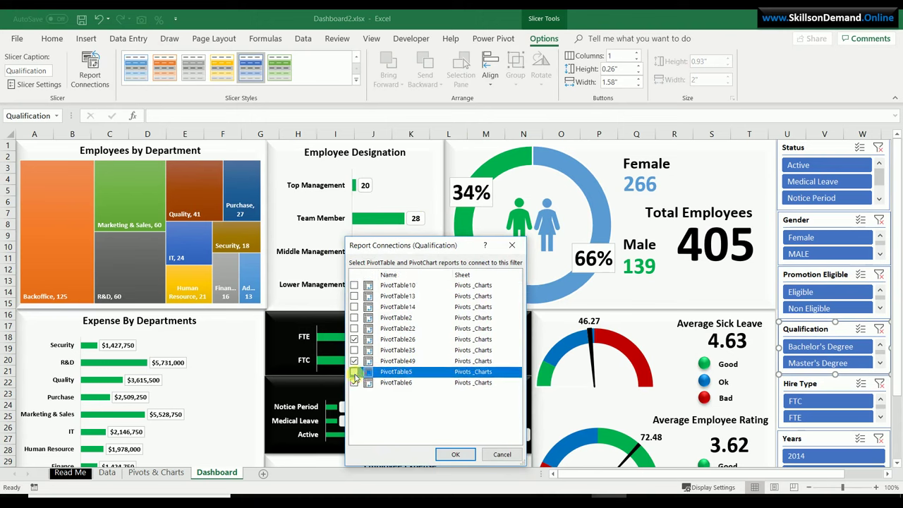
pyautogui.click(354, 350)
pyautogui.click(353, 329)
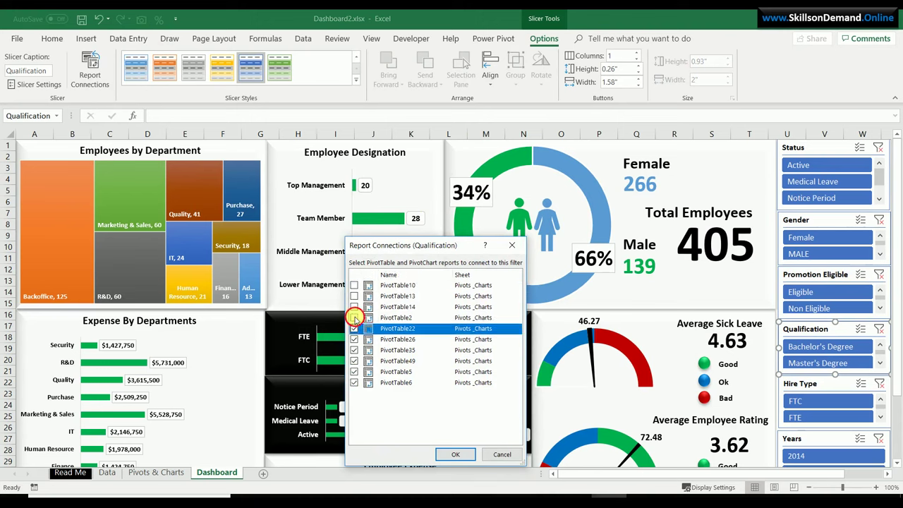
pyautogui.click(353, 318)
pyautogui.click(354, 307)
pyautogui.click(353, 296)
pyautogui.click(353, 285)
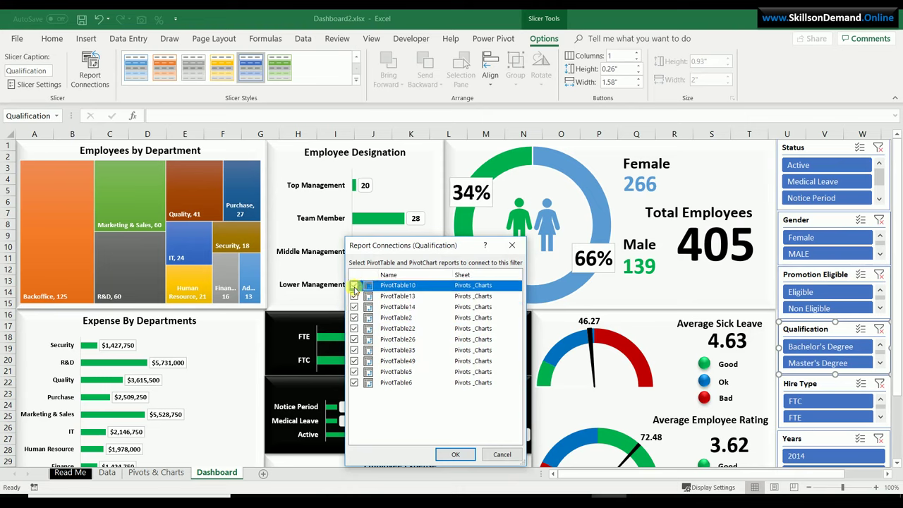
pyautogui.click(455, 453)
# Connect the Hire Type slicer to all ten PivotTables, including PivotTable2, 5, 6, 10, 13, 14, 22, 35 and 49
pyautogui.click(809, 383)
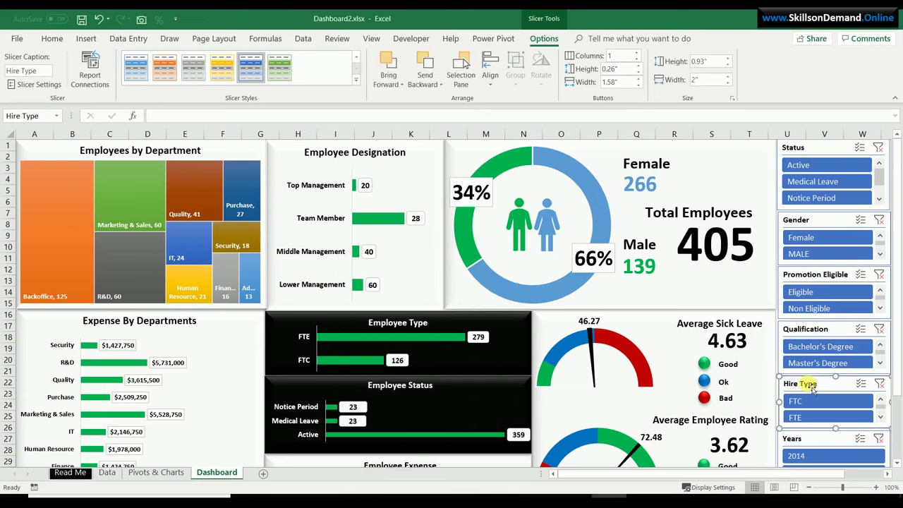
pyautogui.click(98, 63)
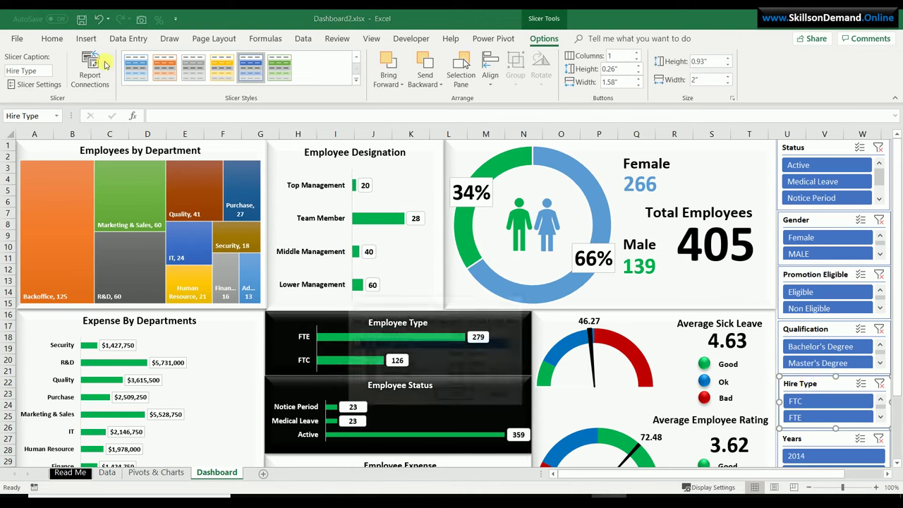
pyautogui.moveTo(431, 303); pyautogui.dragTo(443, 178)
pyautogui.moveTo(538, 282); pyautogui.dragTo(541, 415)
pyautogui.click(366, 314)
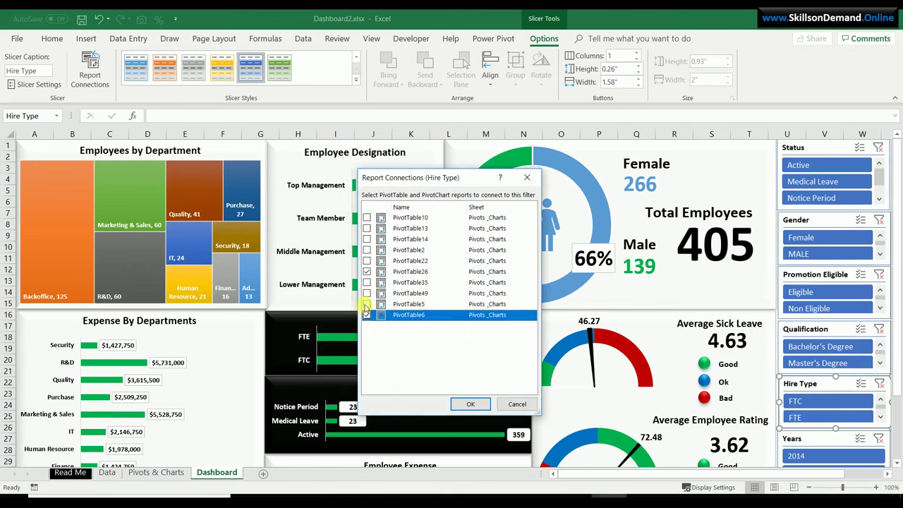
pyautogui.click(366, 305)
pyautogui.click(367, 293)
pyautogui.click(366, 282)
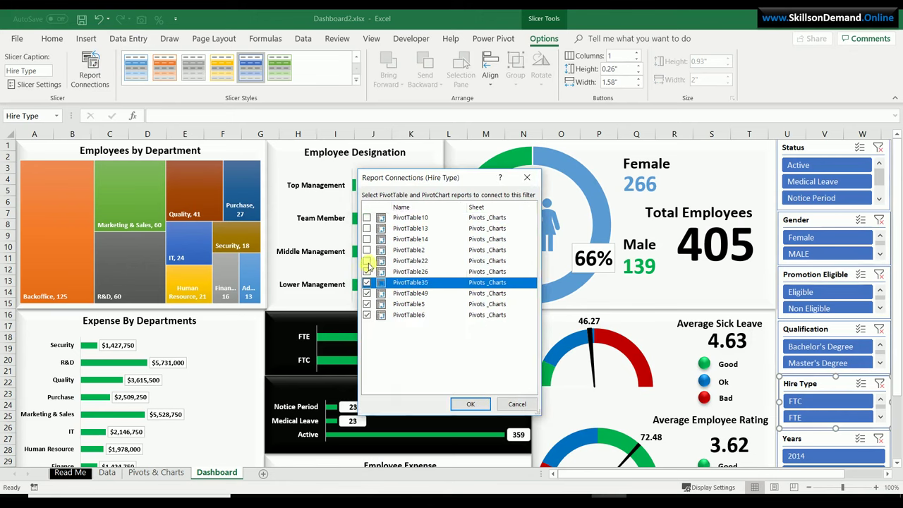
pyautogui.click(366, 260)
pyautogui.click(367, 250)
pyautogui.click(367, 239)
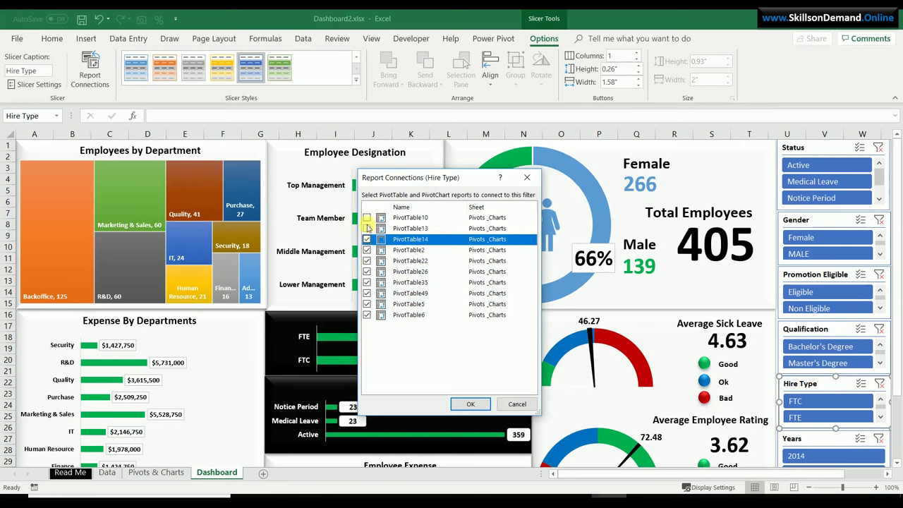
pyautogui.click(366, 228)
pyautogui.click(367, 218)
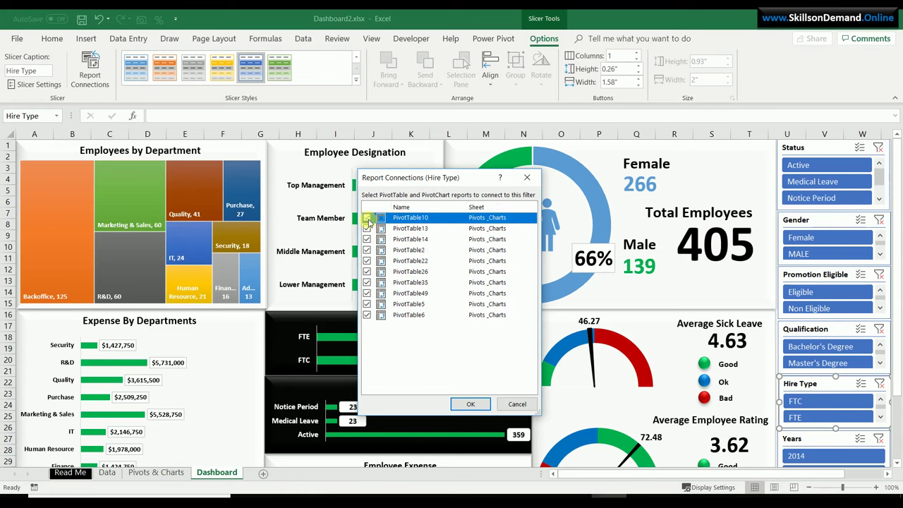
pyautogui.click(484, 405)
# Connect the Years slicer to all ten PivotTables on the Pivots & Charts sheet
pyautogui.click(825, 441)
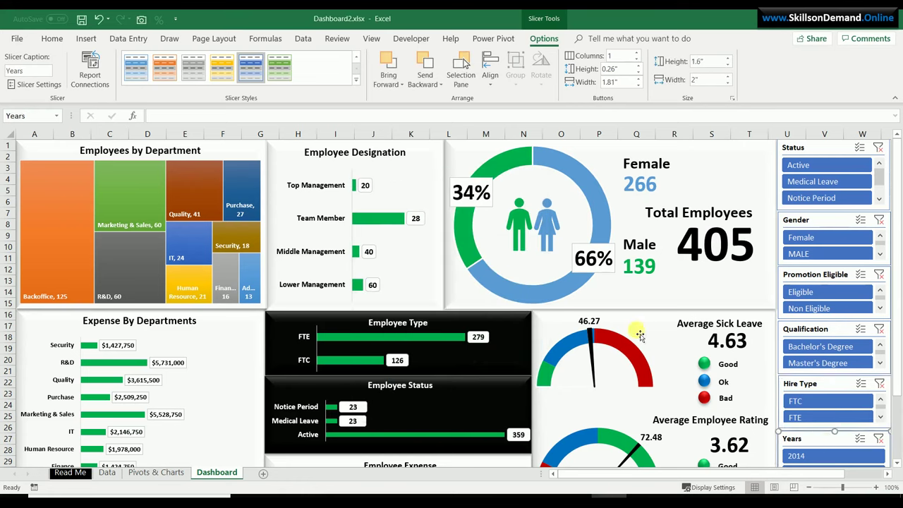
pyautogui.click(90, 76)
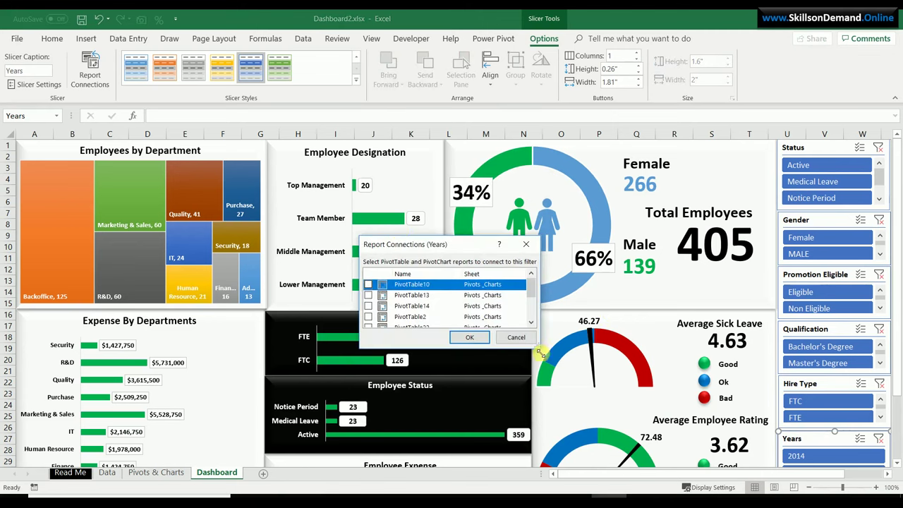
pyautogui.moveTo(540, 353); pyautogui.dragTo(537, 439)
pyautogui.click(368, 381)
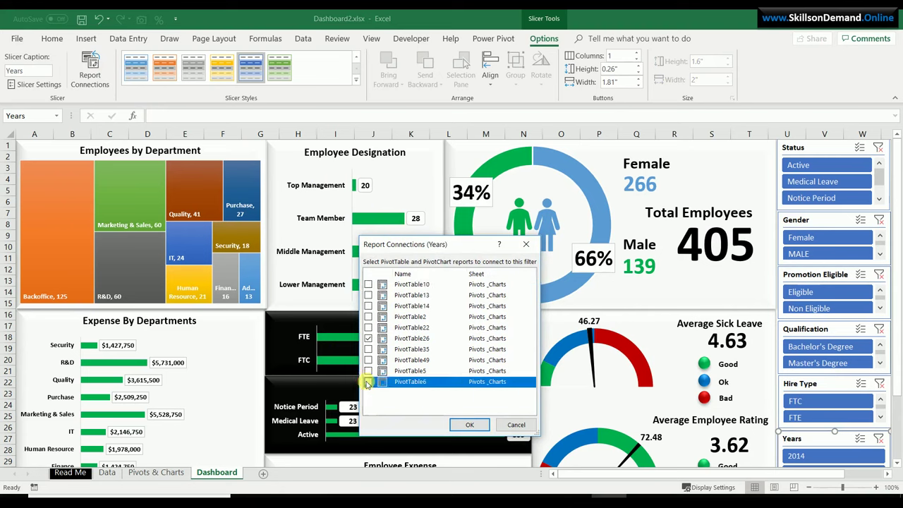
pyautogui.click(367, 371)
pyautogui.click(369, 360)
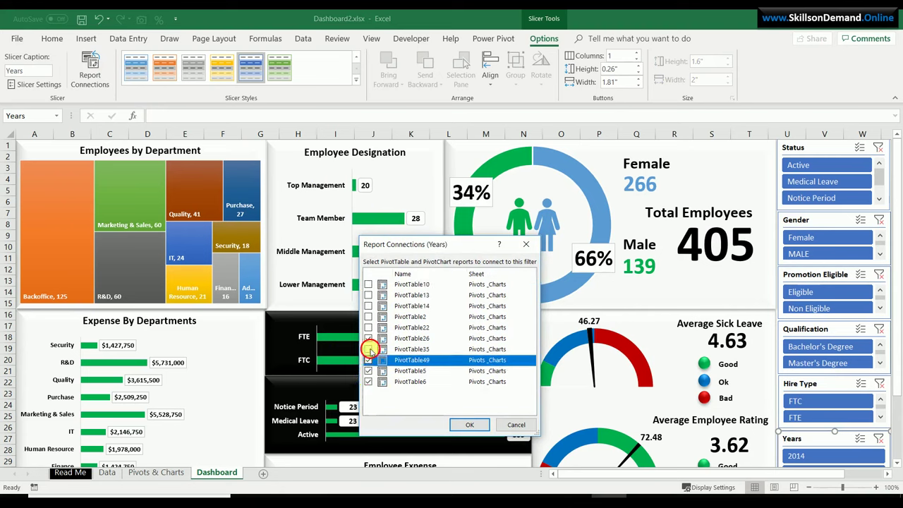
pyautogui.click(369, 349)
pyautogui.click(368, 338)
pyautogui.click(368, 328)
pyautogui.click(368, 317)
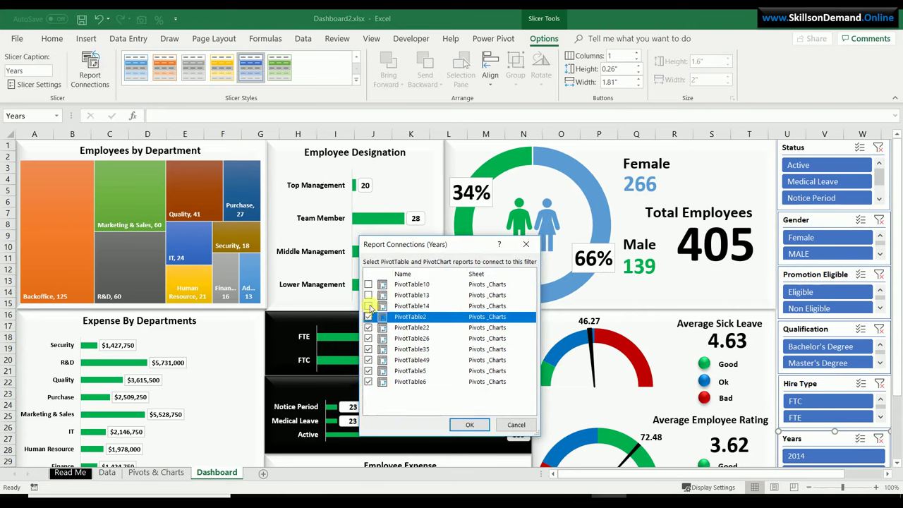
pyautogui.click(369, 306)
pyautogui.click(368, 295)
pyautogui.click(368, 285)
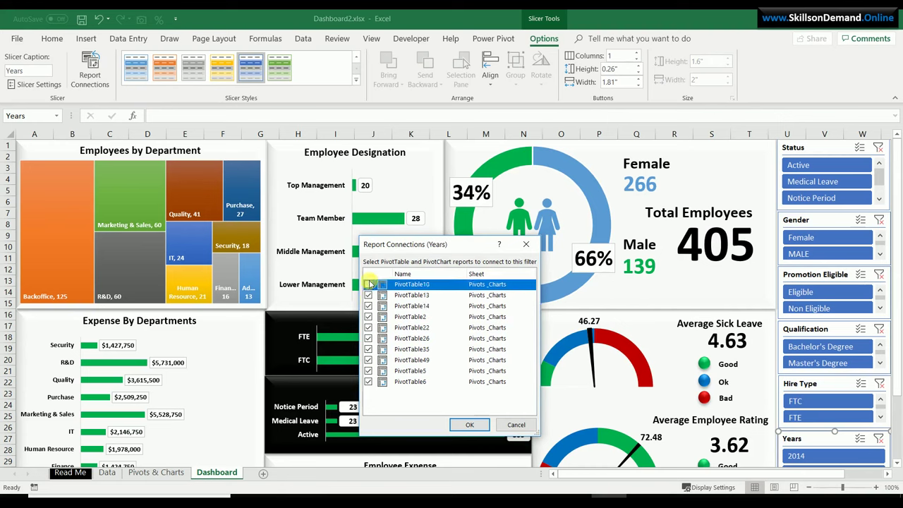
pyautogui.click(471, 423)
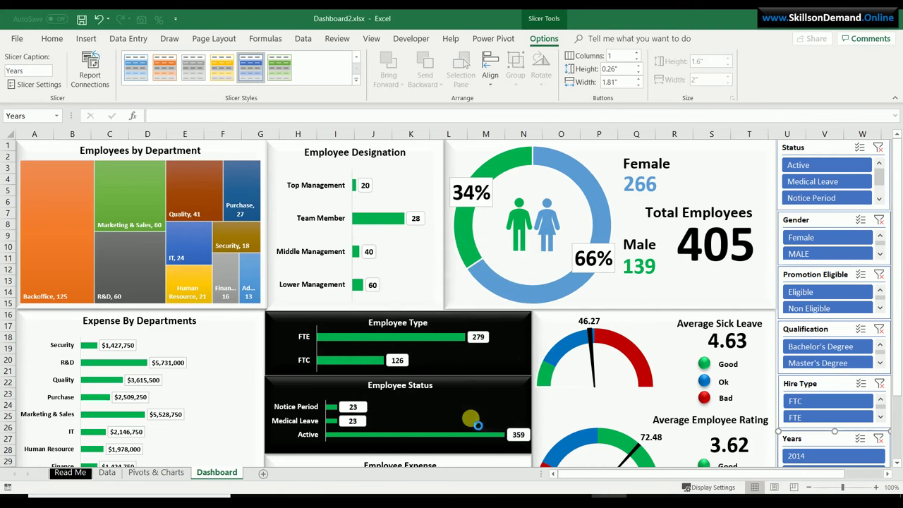
# Select the Status, Gender, Promotion Eligible, Qualification, Hire Type and Years slicers and set them to Don't move or size with cells
pyautogui.click(812, 148)
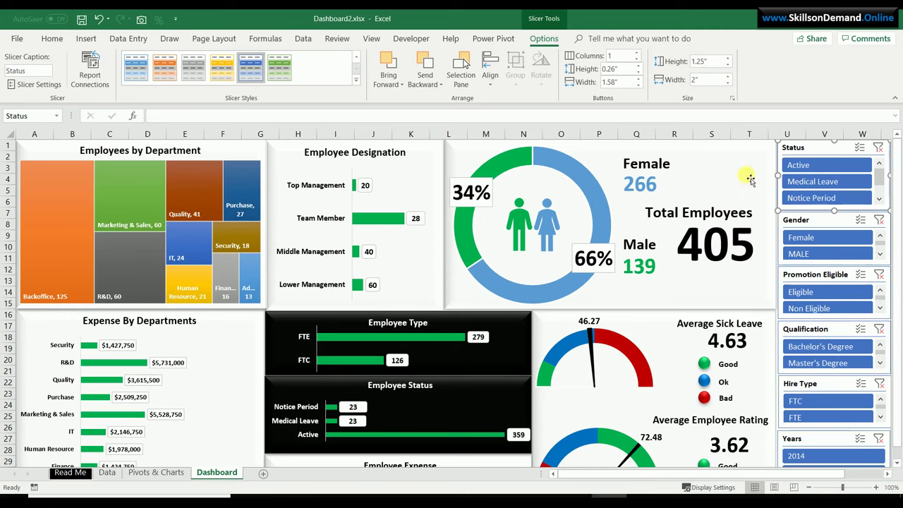
pyautogui.keyDown('ctrl'); pyautogui.click(799, 223); pyautogui.keyUp('ctrl')
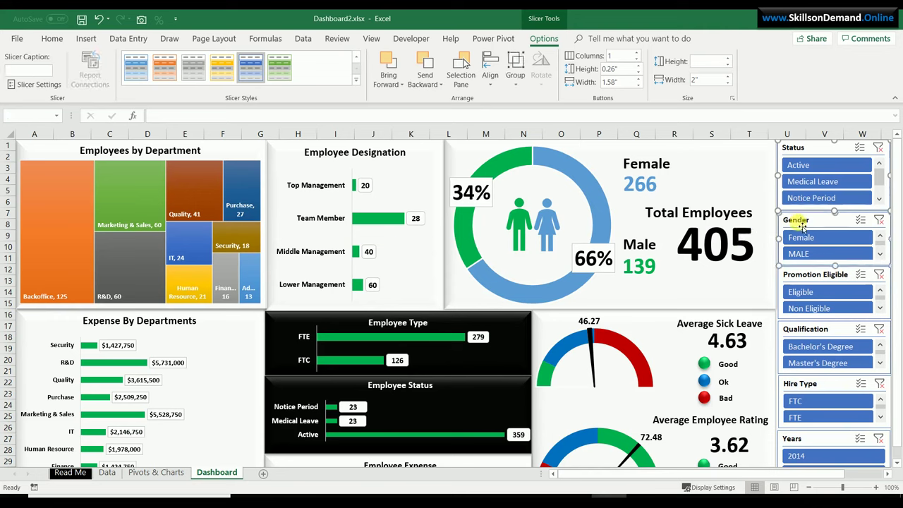
pyautogui.keyDown('ctrl'); pyautogui.click(799, 275); pyautogui.keyUp('ctrl')
pyautogui.keyDown('ctrl'); pyautogui.click(811, 336); pyautogui.keyUp('ctrl')
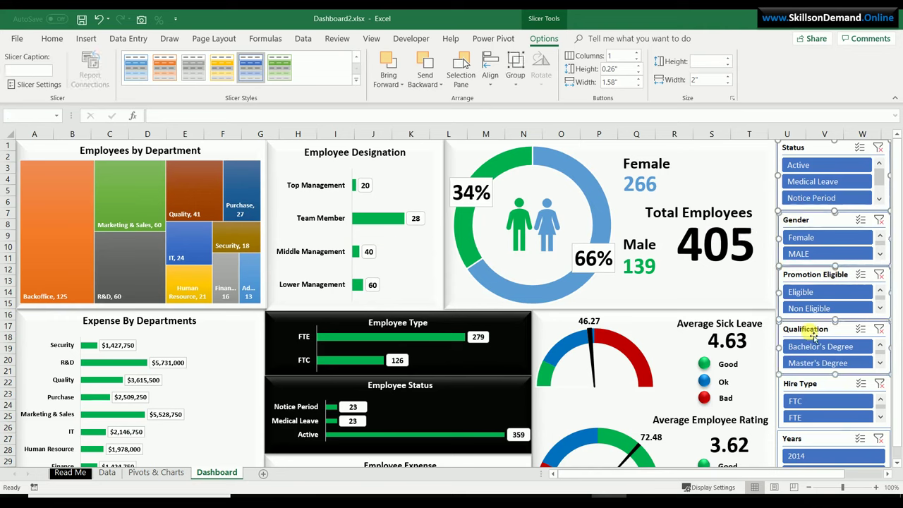
pyautogui.keyDown('ctrl'); pyautogui.click(805, 382); pyautogui.keyUp('ctrl')
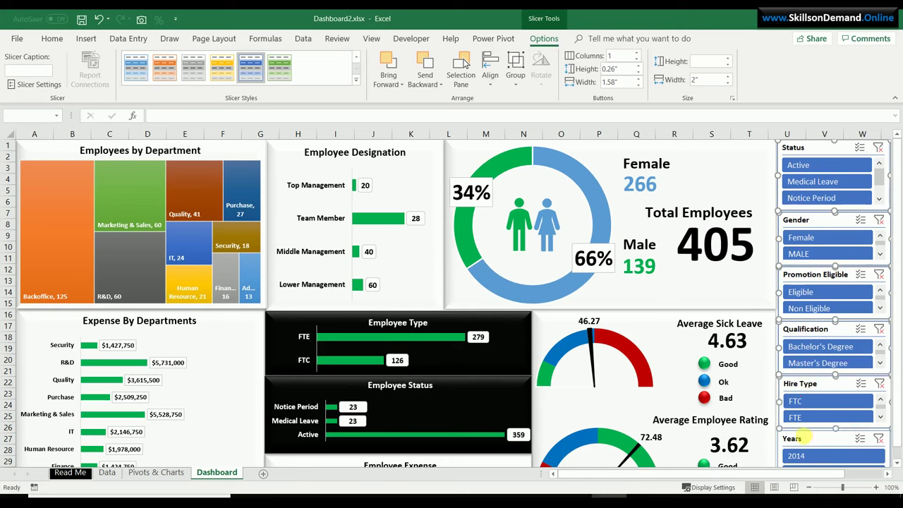
pyautogui.keyDown('ctrl'); pyautogui.click(808, 439); pyautogui.keyUp('ctrl')
pyautogui.rightClick(813, 385)
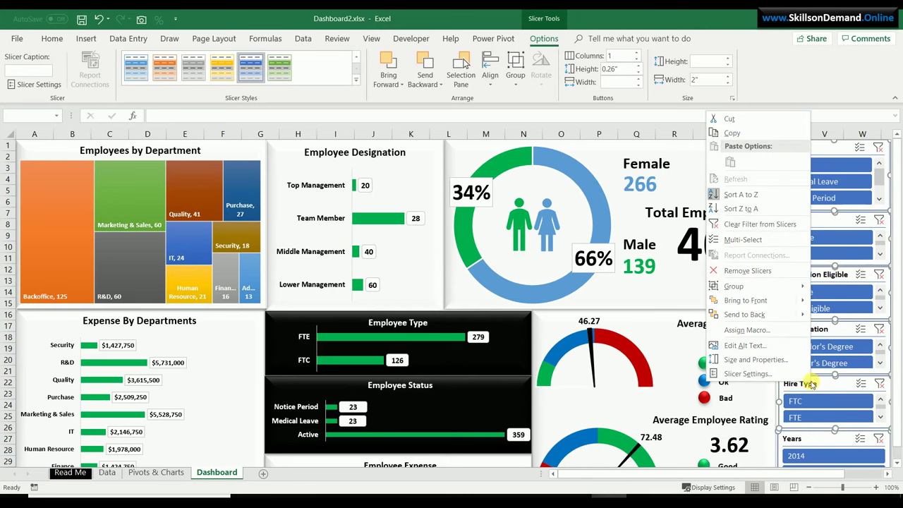
pyautogui.click(794, 347)
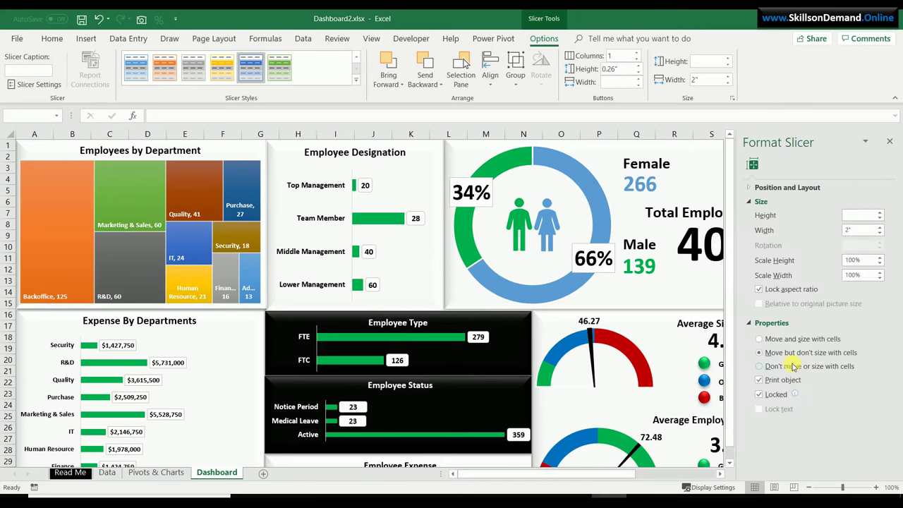
pyautogui.click(889, 141)
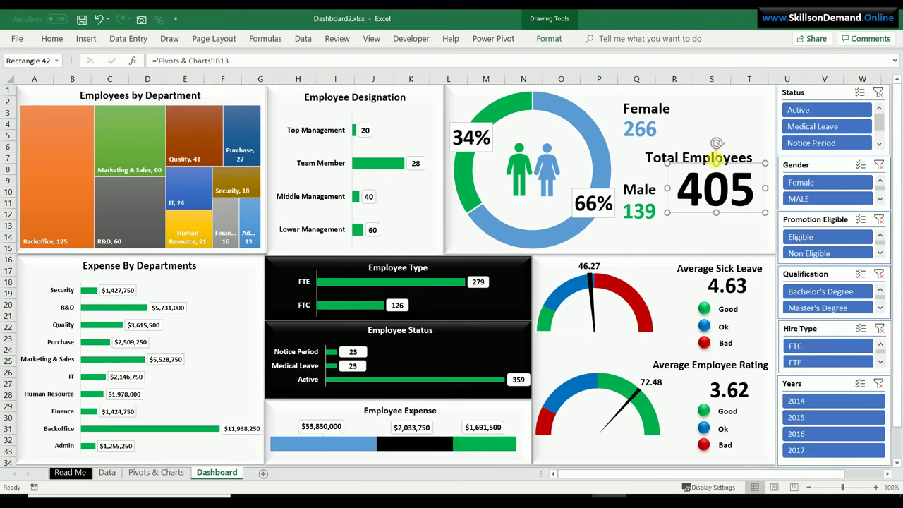
pyautogui.click(819, 435)
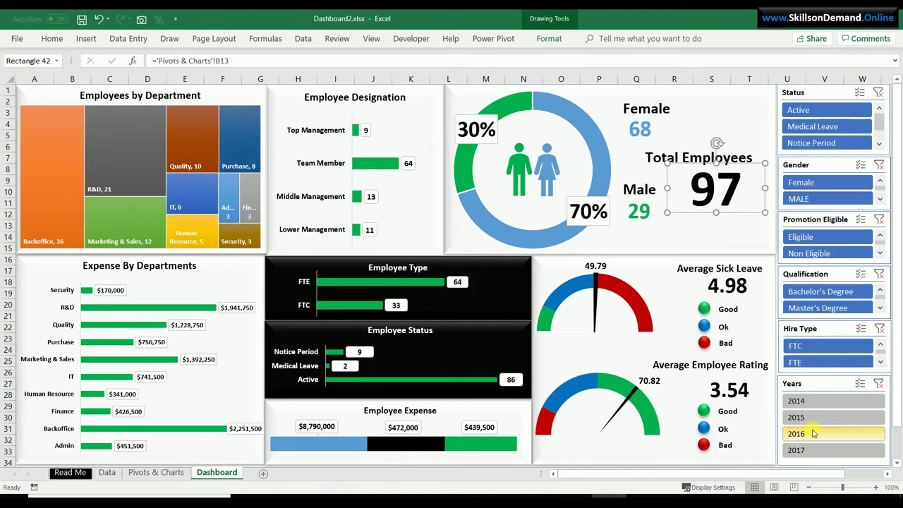
pyautogui.click(812, 450)
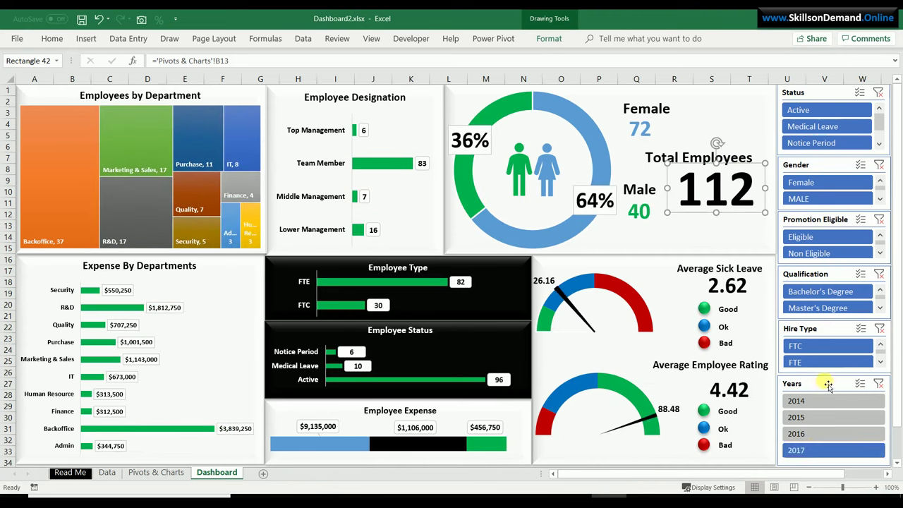
pyautogui.click(879, 381)
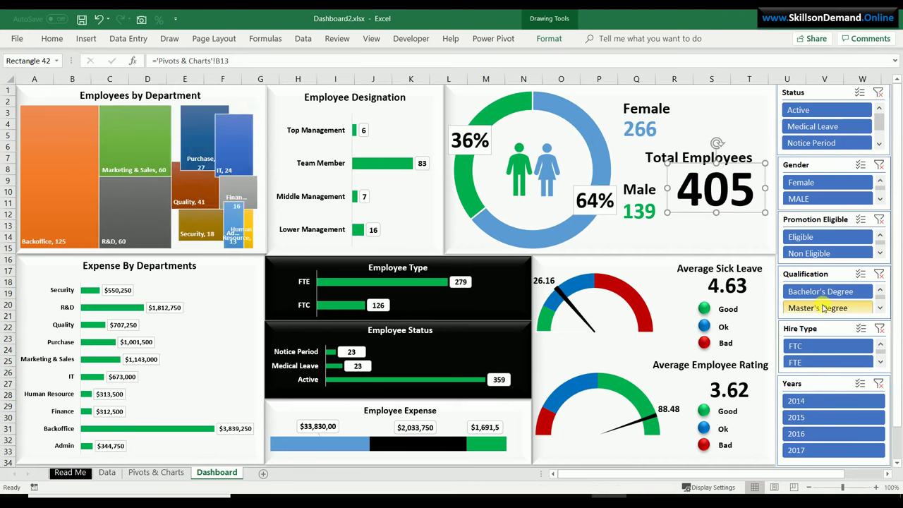
pyautogui.click(820, 308)
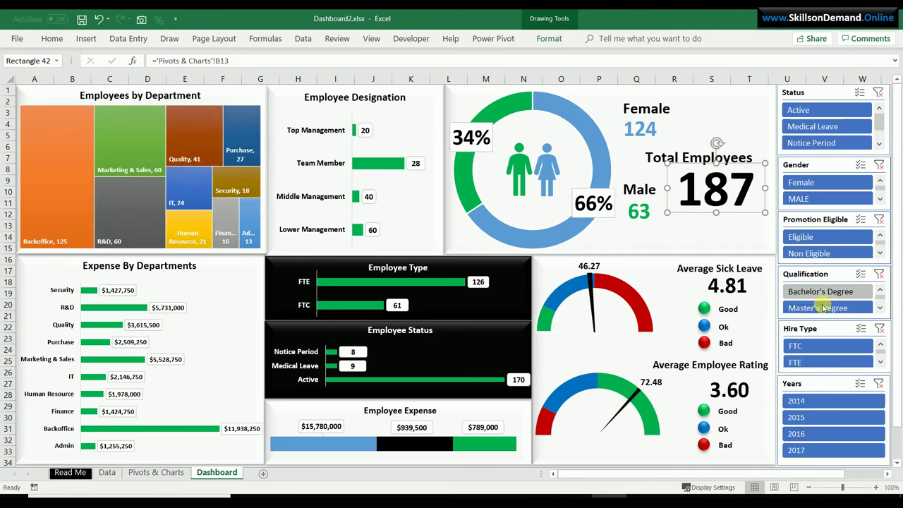
pyautogui.click(822, 254)
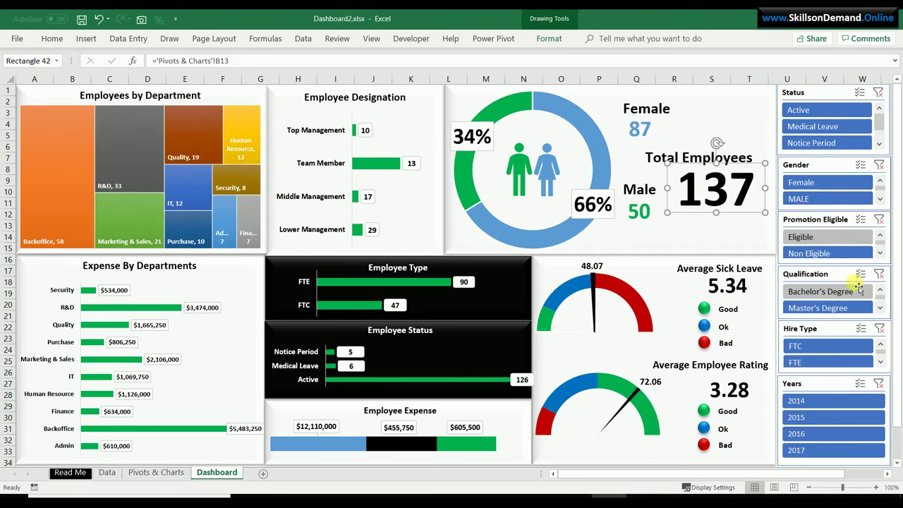
pyautogui.click(879, 274)
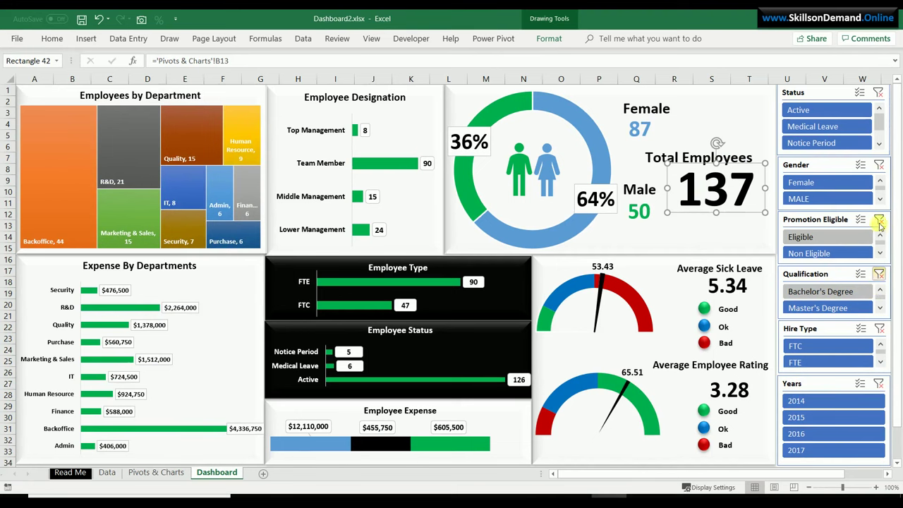
pyautogui.click(878, 220)
pyautogui.click(812, 362)
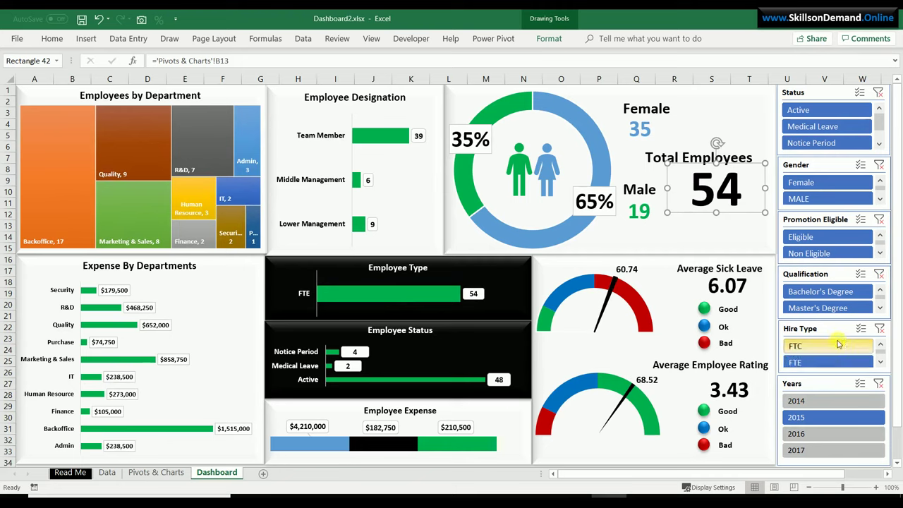
pyautogui.click(879, 328)
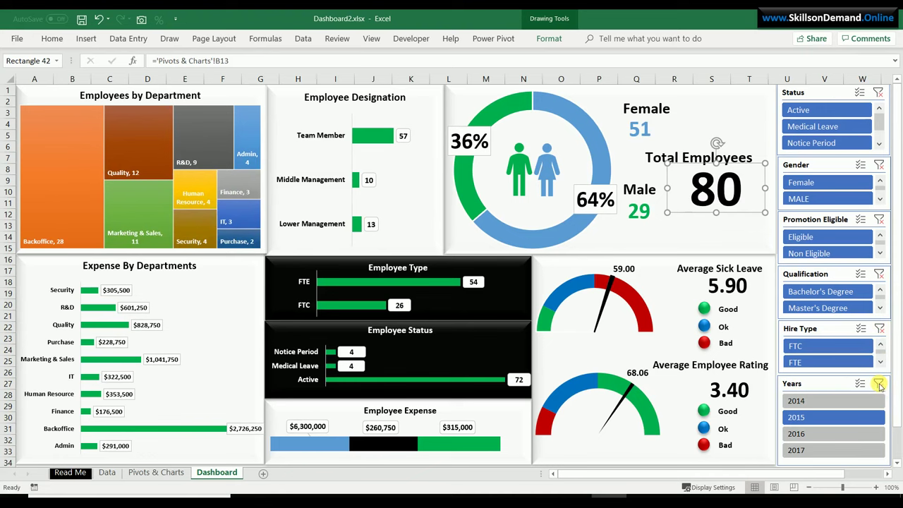
pyautogui.click(879, 385)
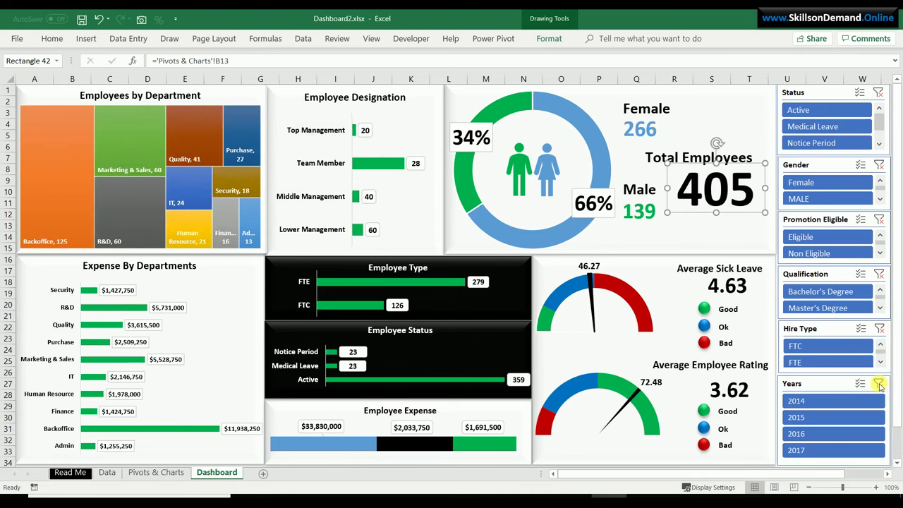